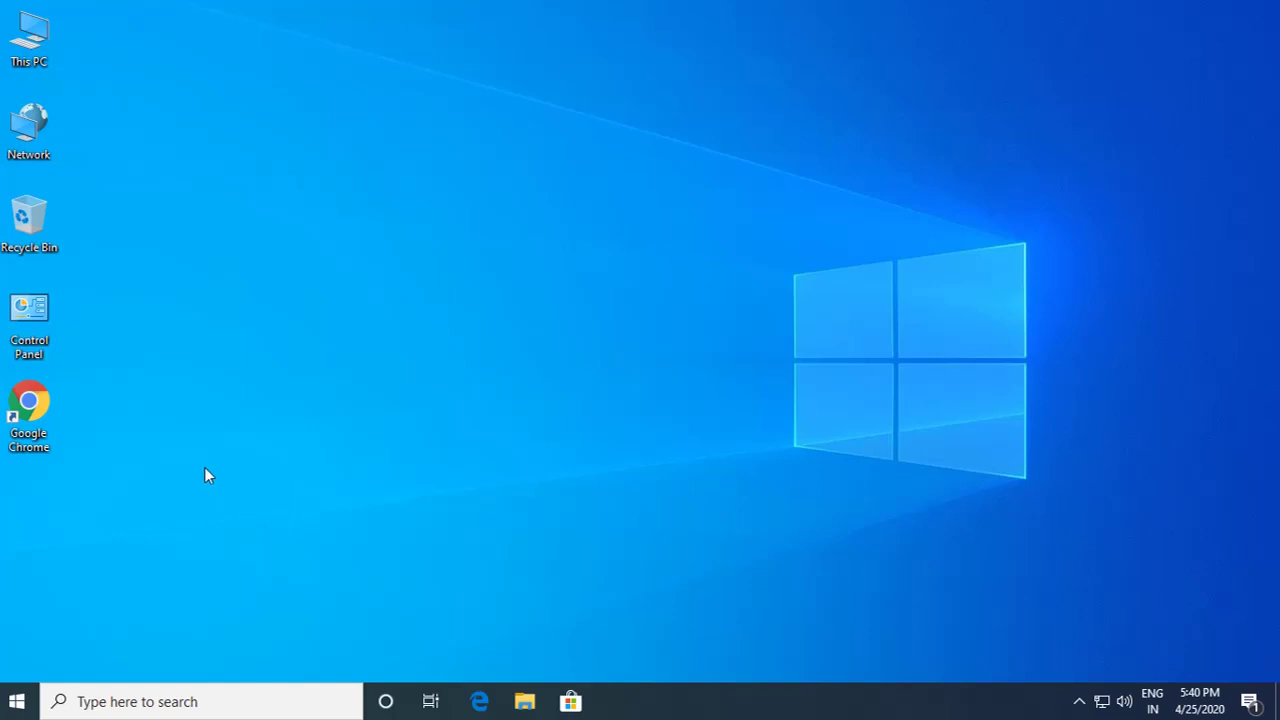
Step: Launch Google Chrome and search Google for 'mentimeter'
{"action": "double_click", "coordinate": [45, 400]}
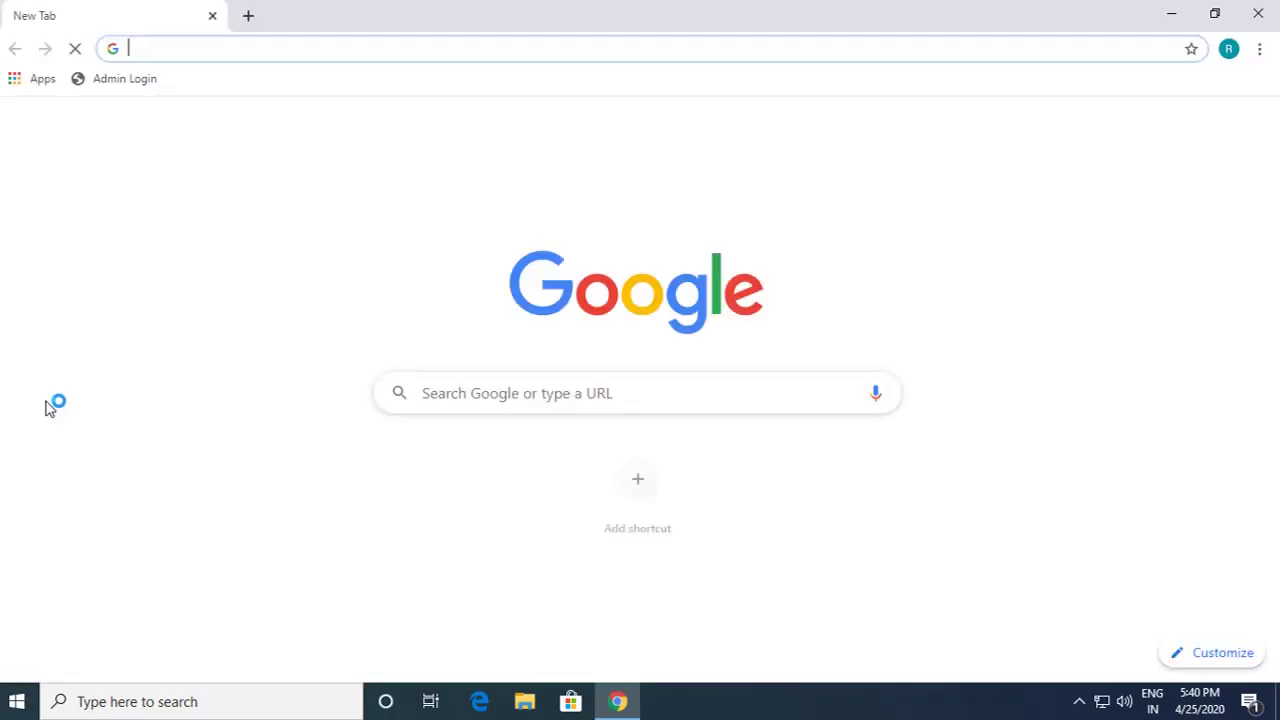
{"action": "type", "text": "me"}
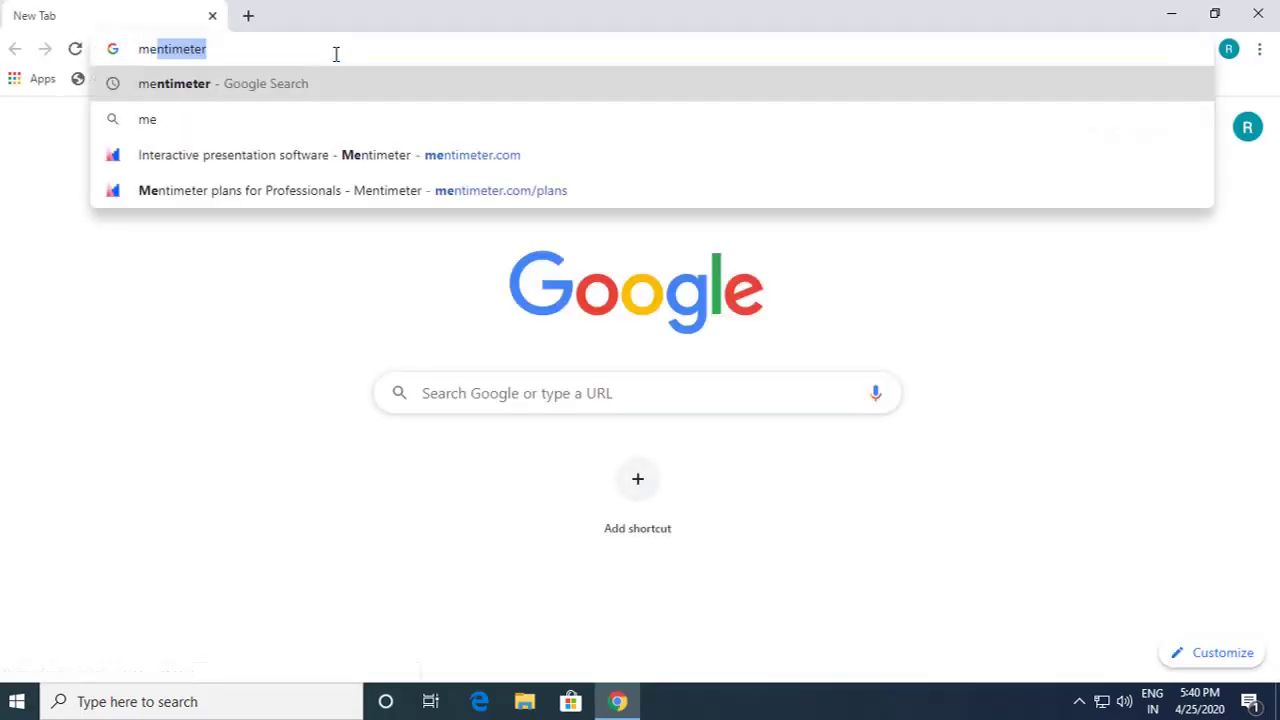
{"action": "type", "text": "ntimeter"}
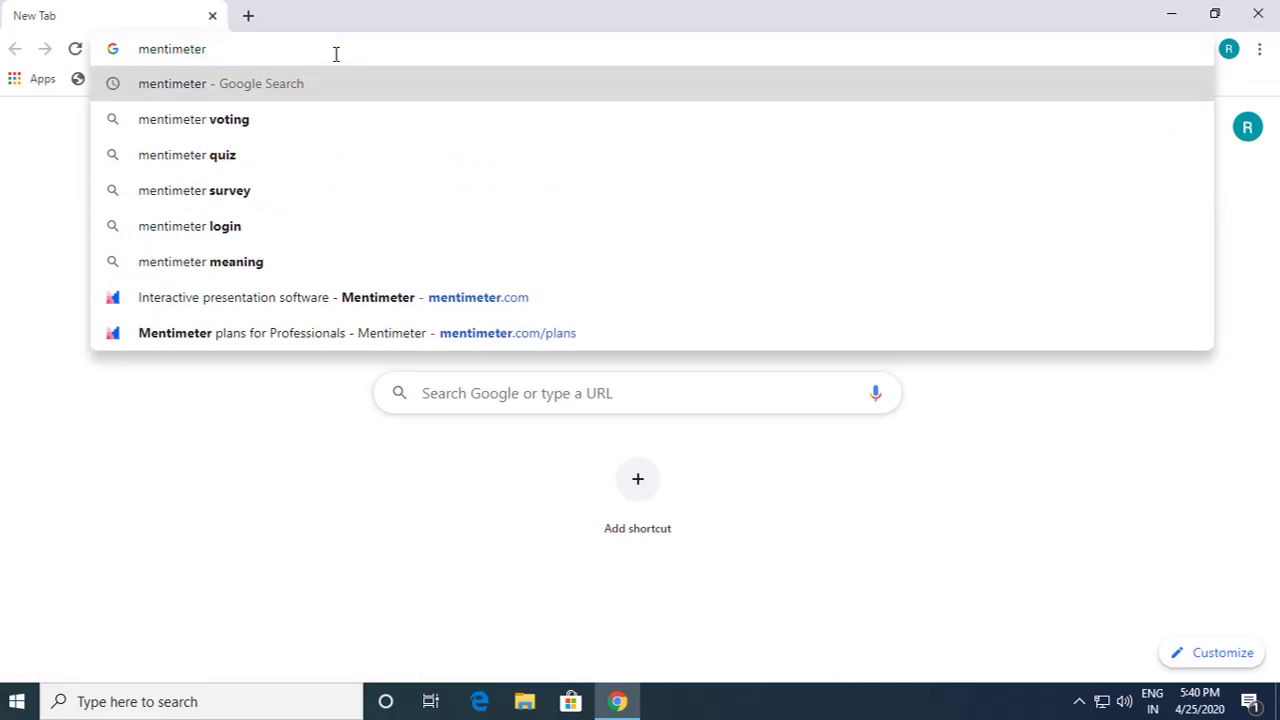
{"action": "key", "text": "Return"}
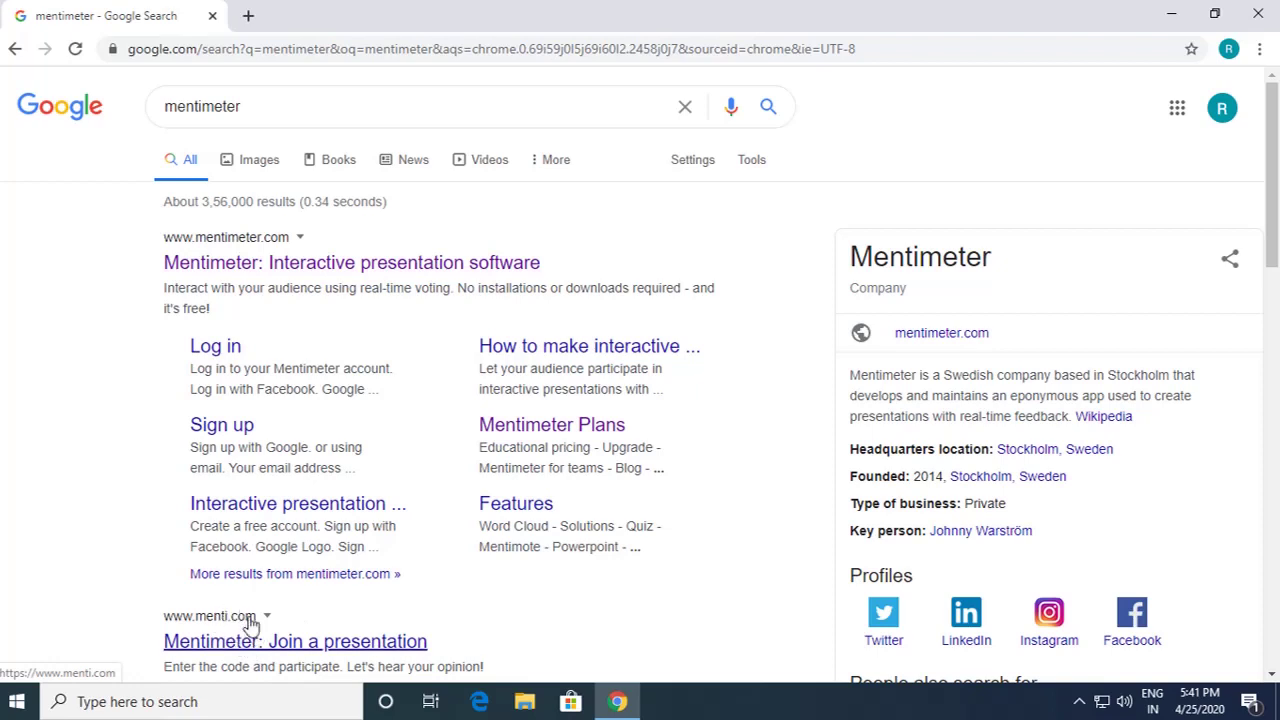
Step: Open the 'Mentimeter: Interactive presentation software' result and look over the home page
{"action": "left_click", "coordinate": [325, 265]}
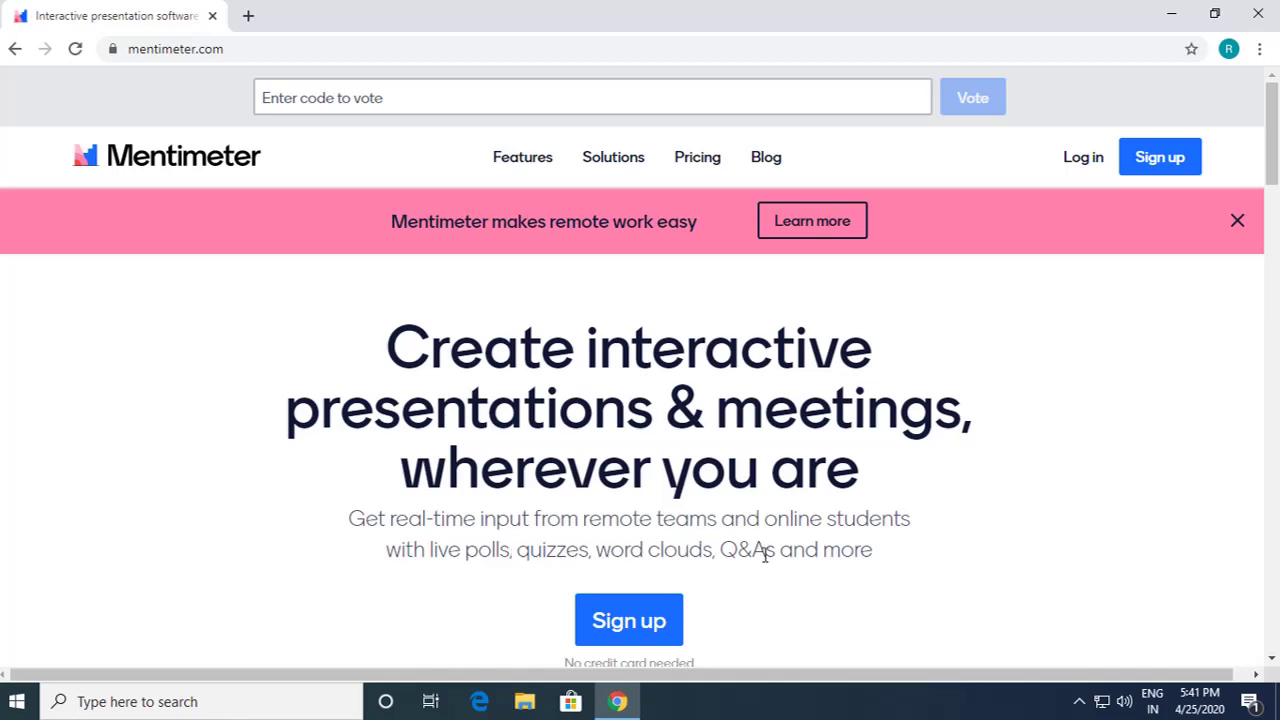
{"action": "scroll", "coordinate": [765, 555], "scroll_direction": "down", "scroll_amount": 10}
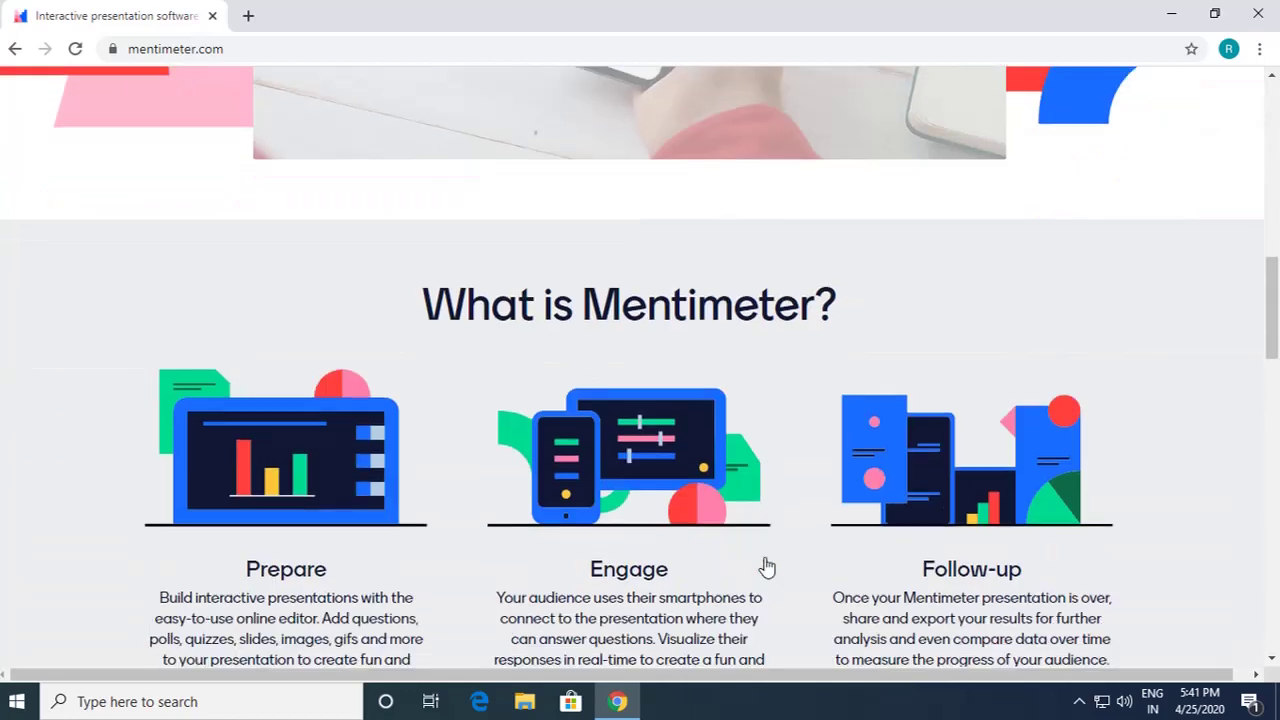
{"action": "scroll", "coordinate": [765, 567], "scroll_direction": "down", "scroll_amount": 2}
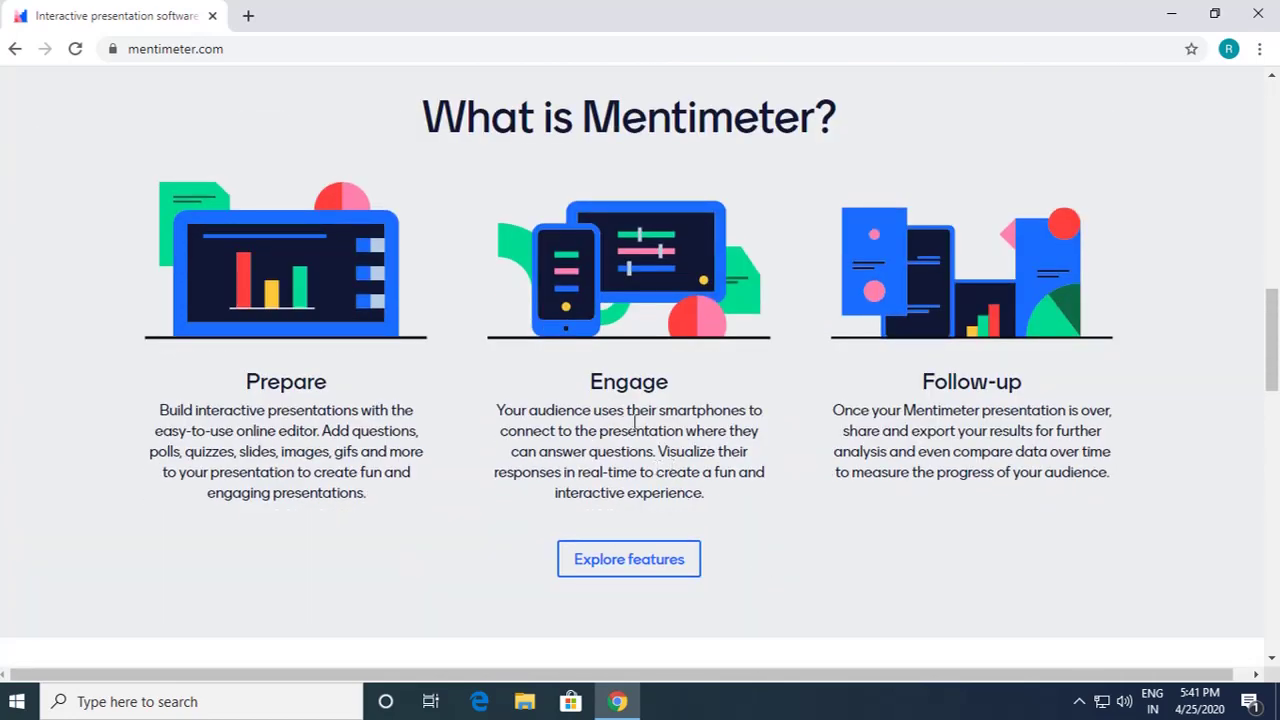
{"action": "scroll", "coordinate": [640, 420], "scroll_direction": "up", "scroll_amount": 2}
{"action": "scroll", "coordinate": [640, 420], "scroll_direction": "down", "scroll_amount": 2}
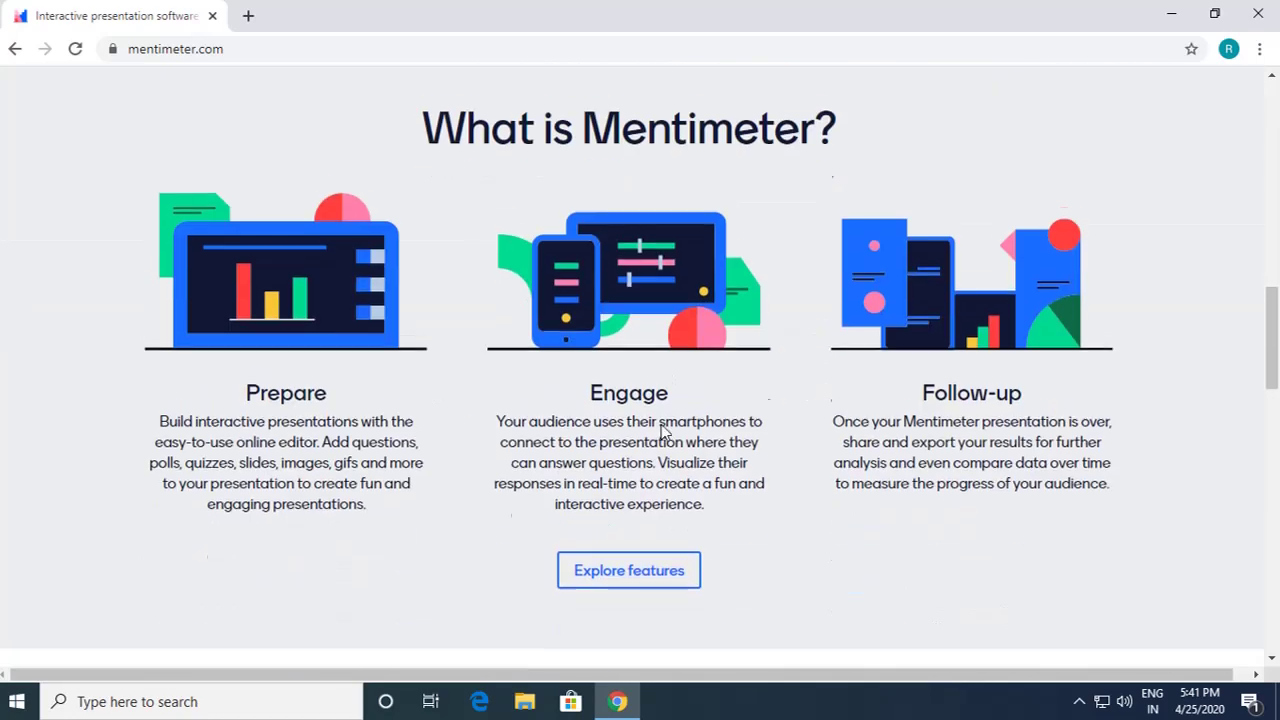
{"action": "scroll", "coordinate": [725, 433], "scroll_direction": "up", "scroll_amount": 1}
{"action": "scroll", "coordinate": [725, 433], "scroll_direction": "up", "scroll_amount": 10}
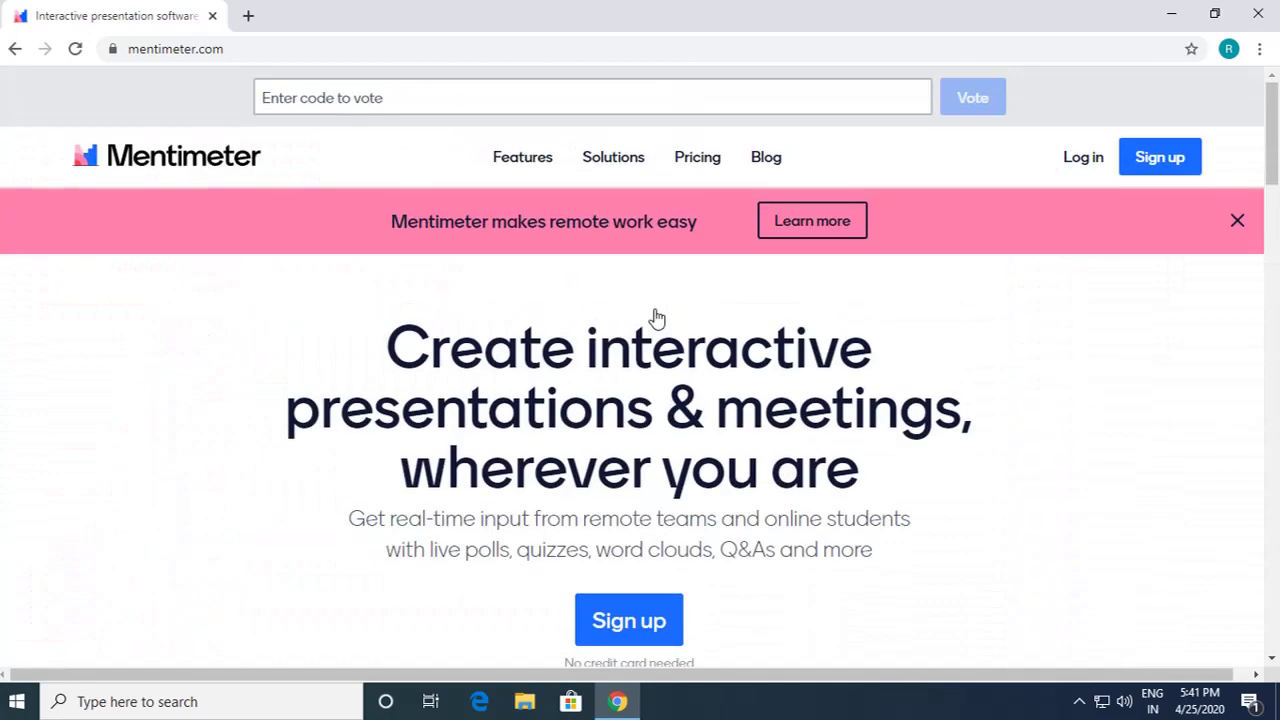
Step: On the pricing page, highlight the Free plan's Unlimited presentations and 5 Quizzes per presentation lines
{"action": "left_click", "coordinate": [697, 160]}
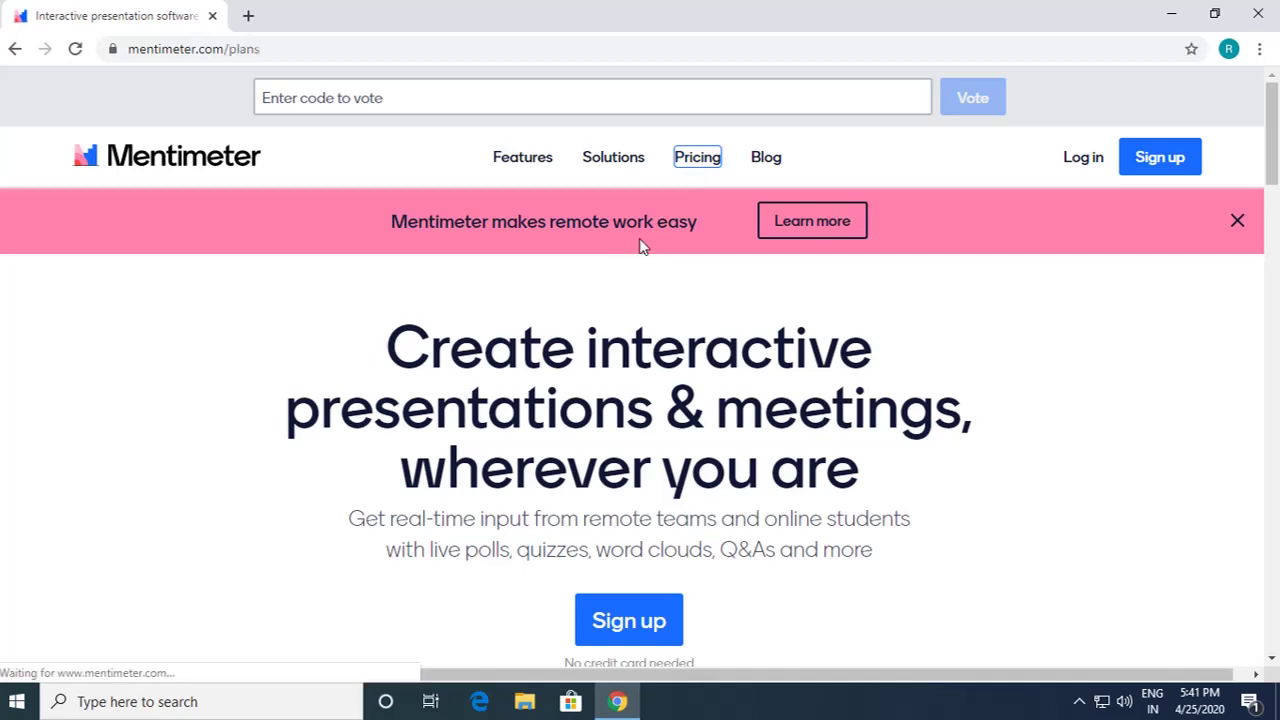
{"action": "scroll", "coordinate": [529, 309], "scroll_direction": "down", "scroll_amount": 4}
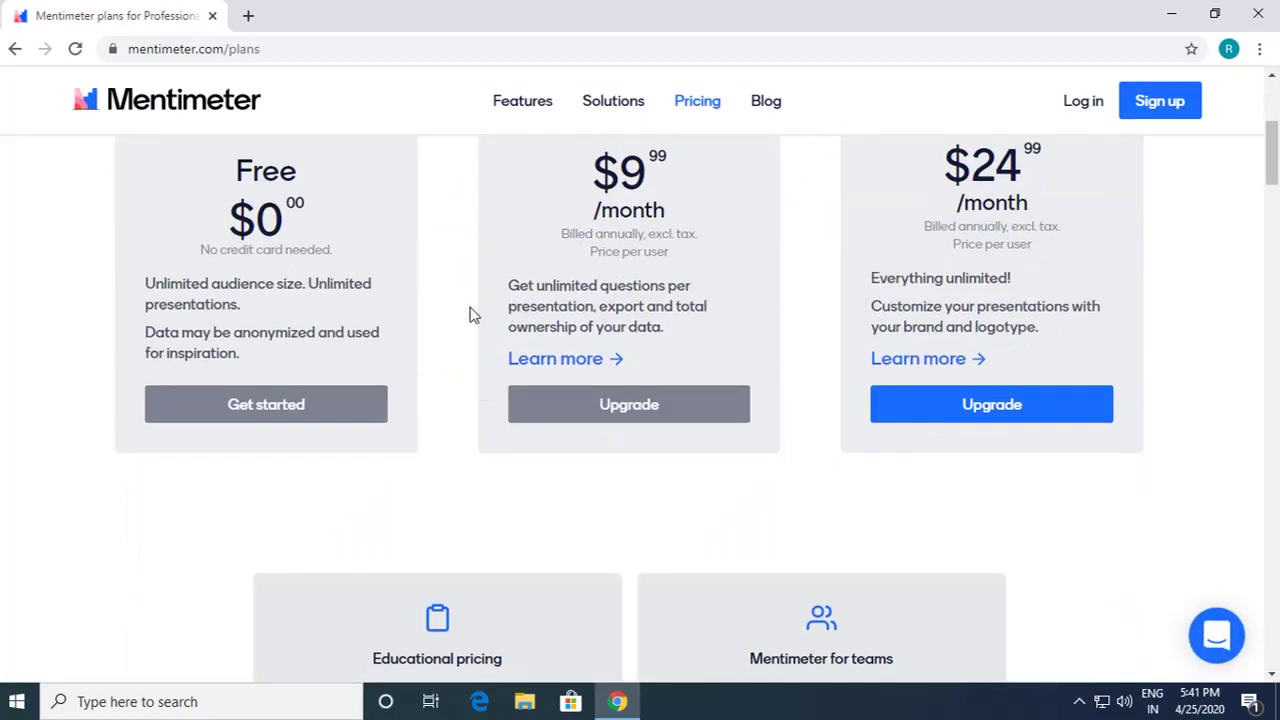
{"action": "scroll", "coordinate": [470, 314], "scroll_direction": "down", "scroll_amount": 6}
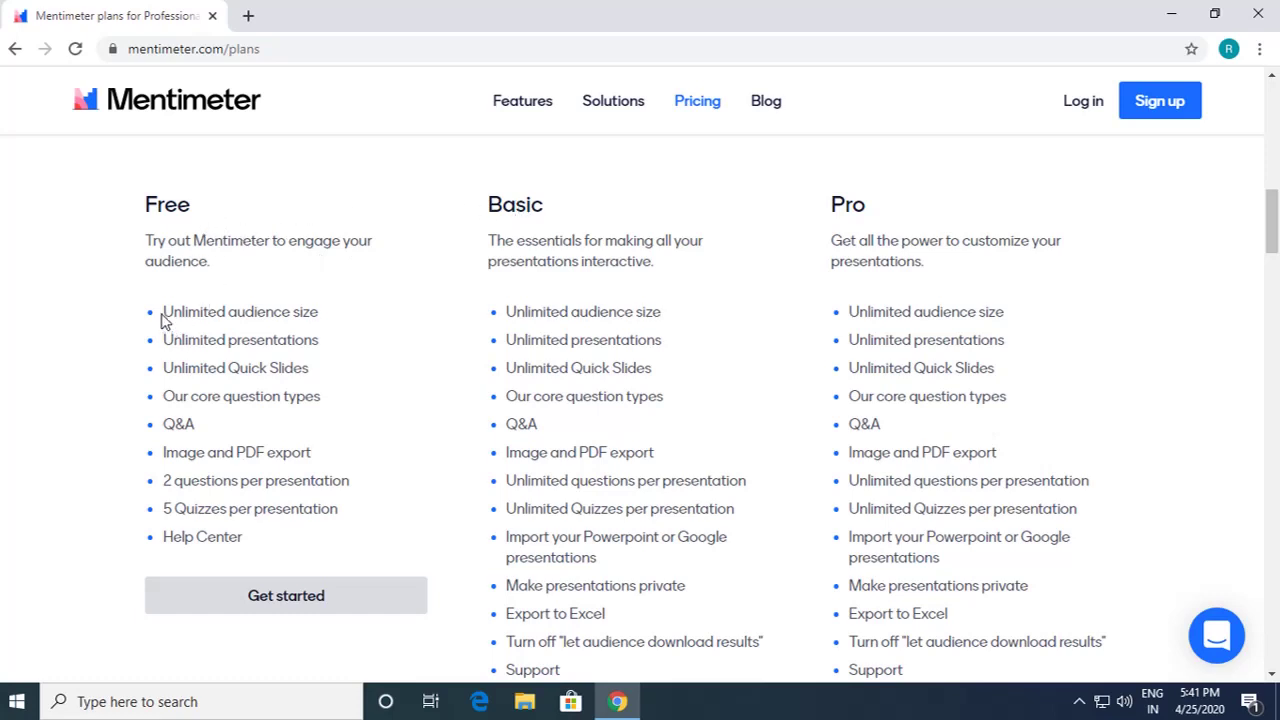
{"action": "left_click_drag", "start_coordinate": [163, 313], "coordinate": [320, 312]}
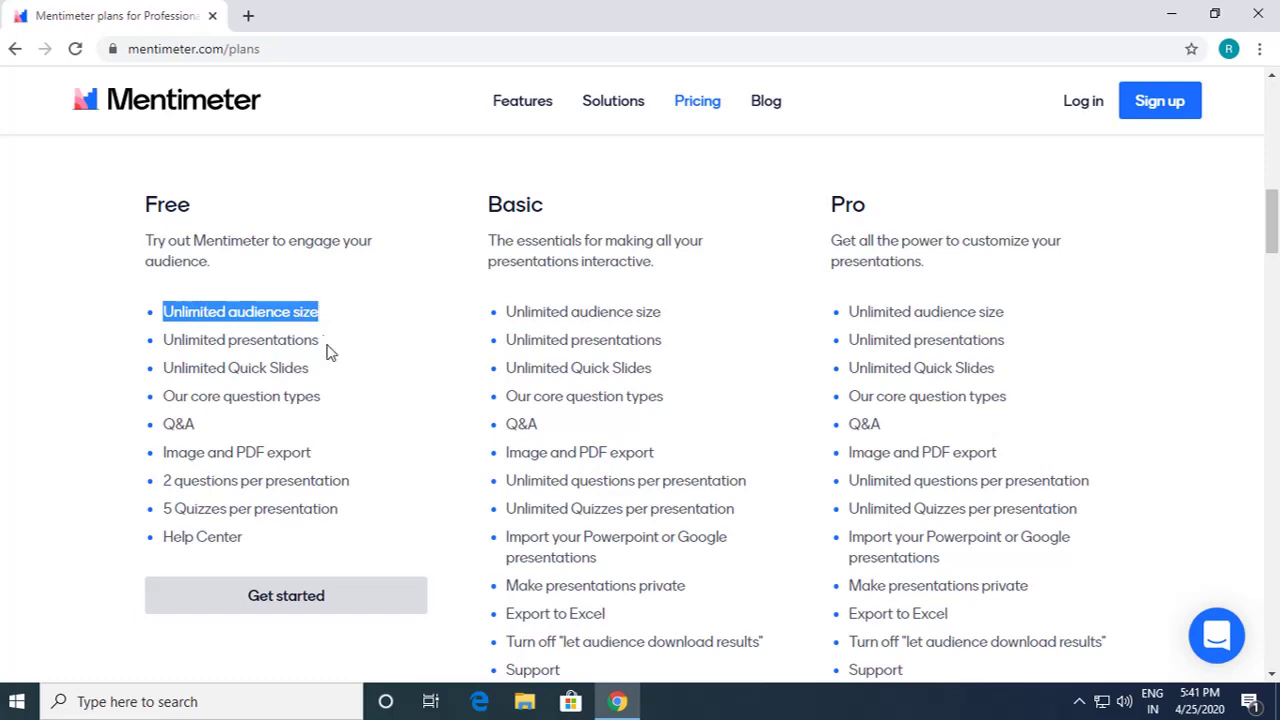
{"action": "left_click_drag", "start_coordinate": [318, 341], "coordinate": [163, 340]}
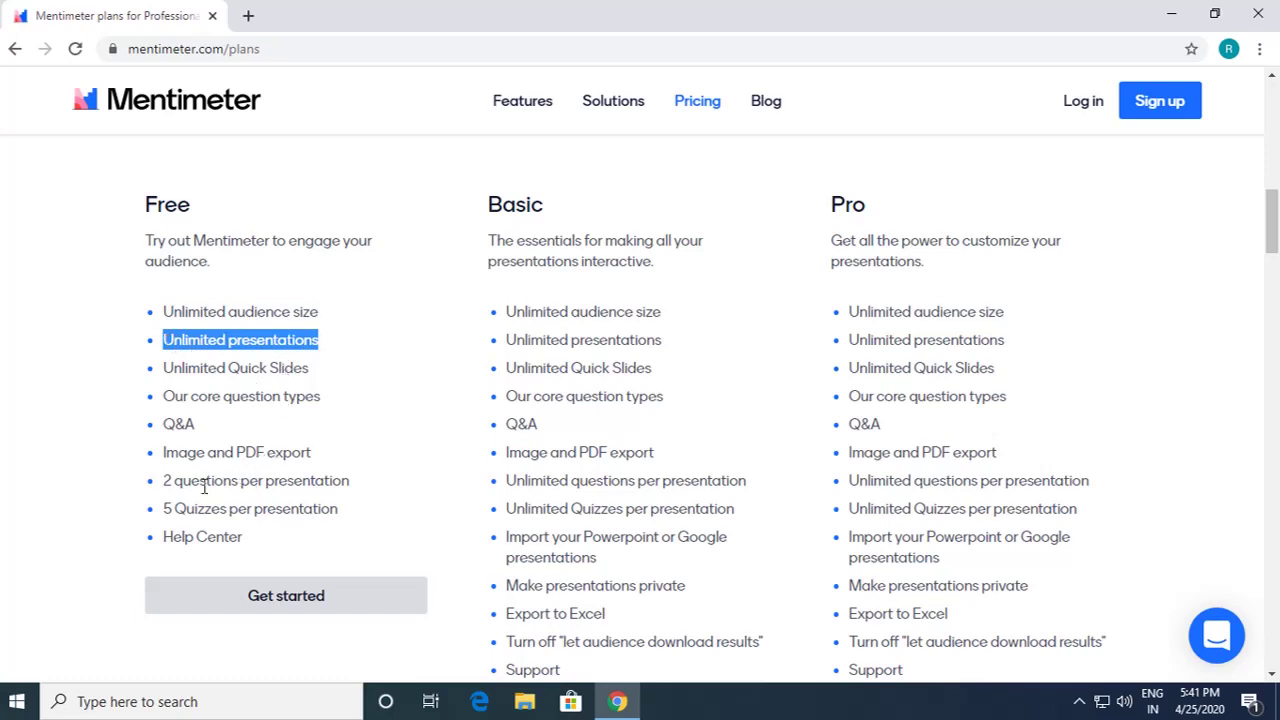
{"action": "left_click_drag", "start_coordinate": [164, 483], "coordinate": [174, 509]}
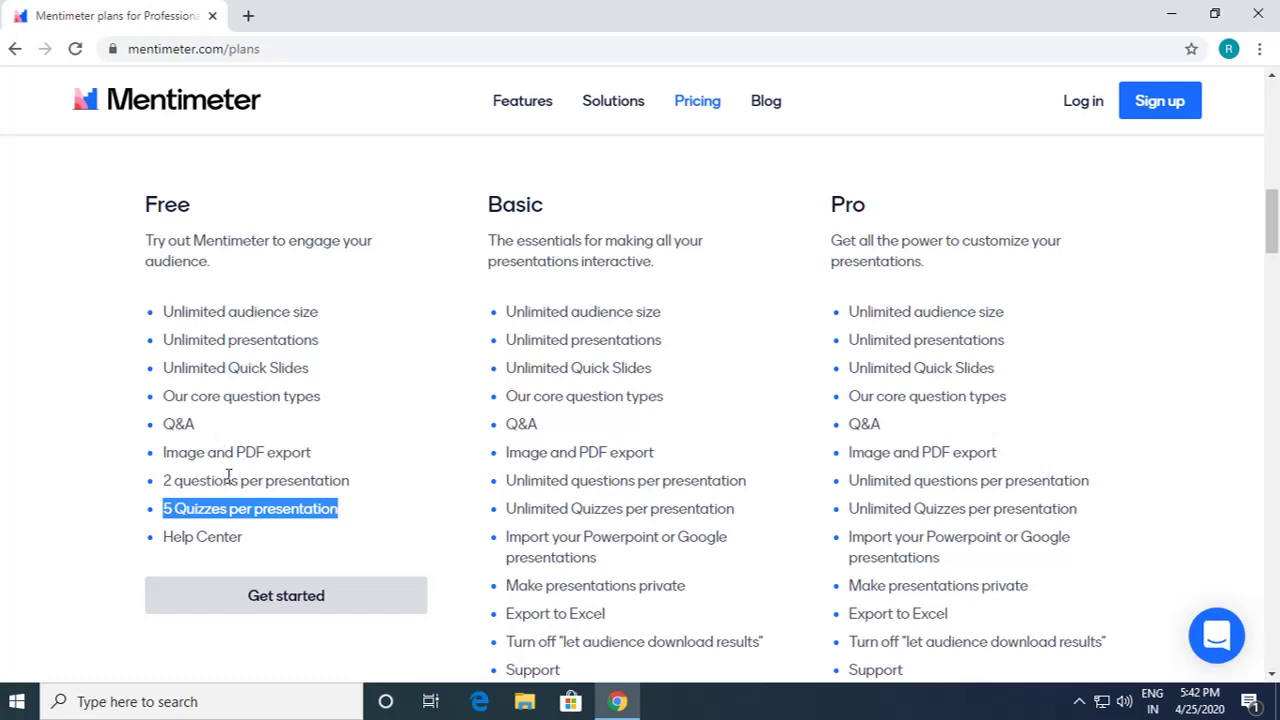
Step: Compare feature lines of the other plans, then go to the free account sign-up page
{"action": "scroll", "coordinate": [383, 437], "scroll_direction": "down", "scroll_amount": 1}
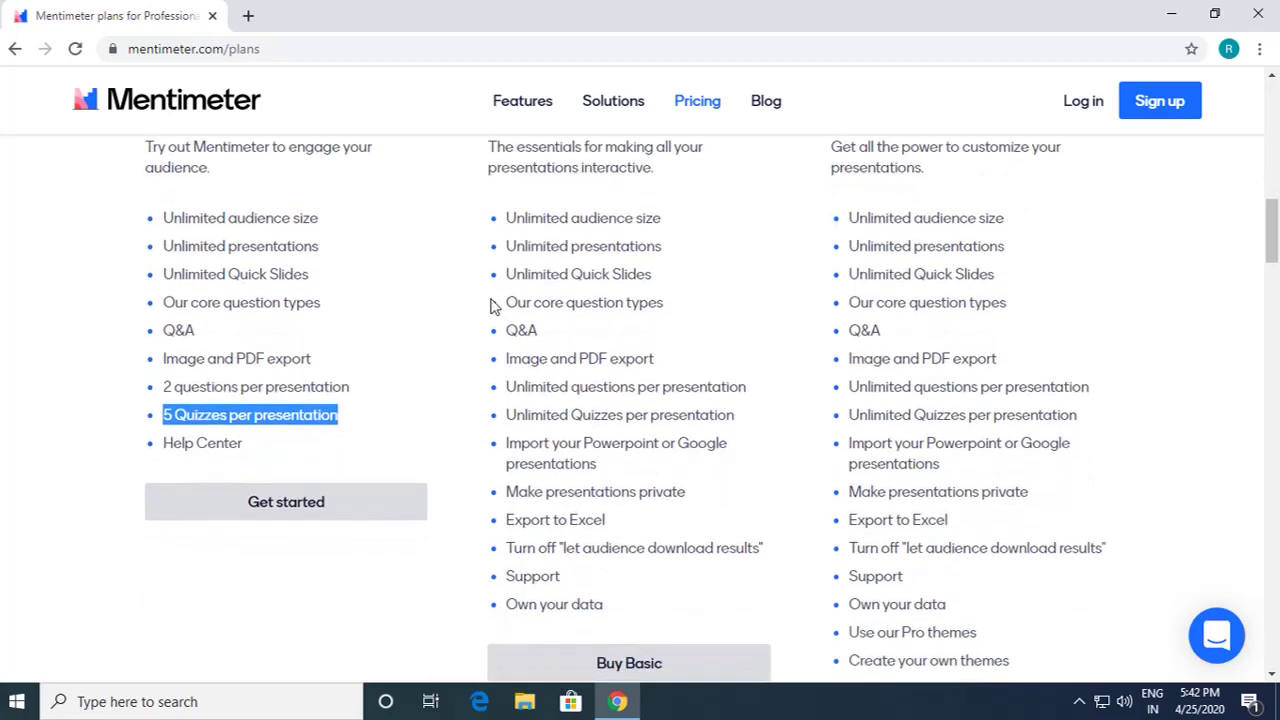
{"action": "scroll", "coordinate": [520, 295], "scroll_direction": "up", "scroll_amount": 1}
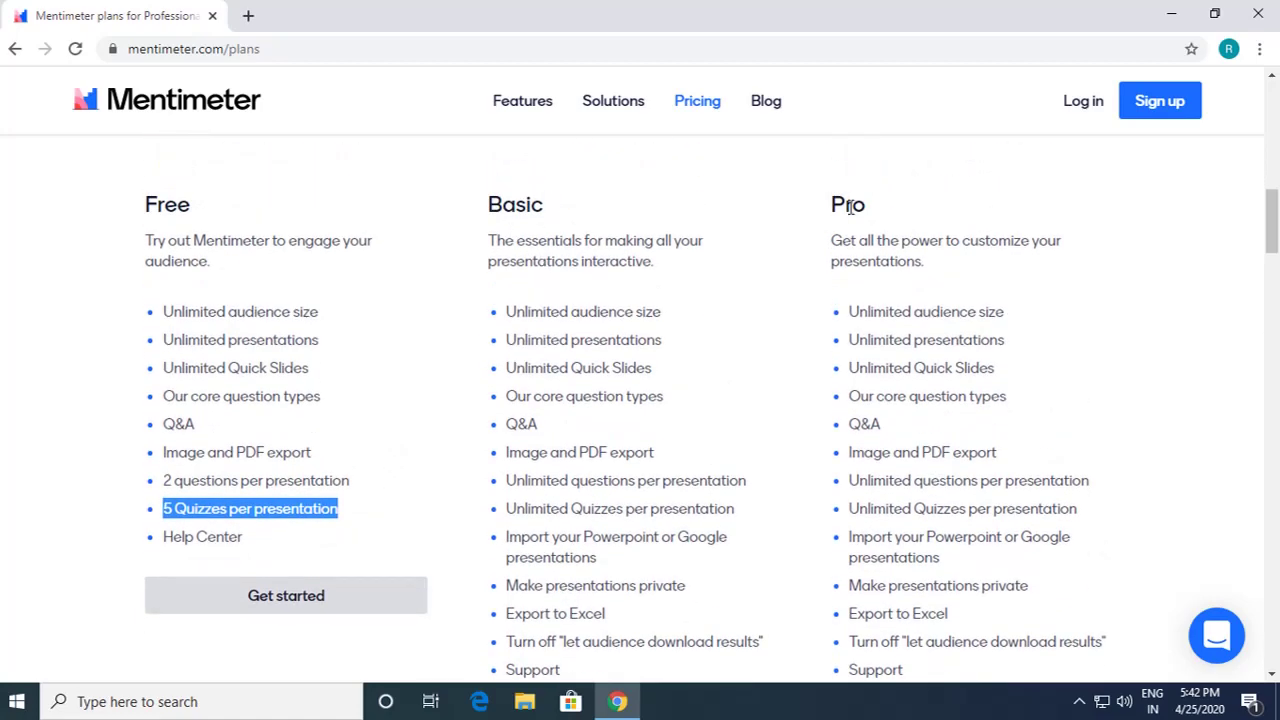
{"action": "scroll", "coordinate": [768, 409], "scroll_direction": "down", "scroll_amount": 3}
{"action": "scroll", "coordinate": [618, 397], "scroll_direction": "up", "scroll_amount": 1}
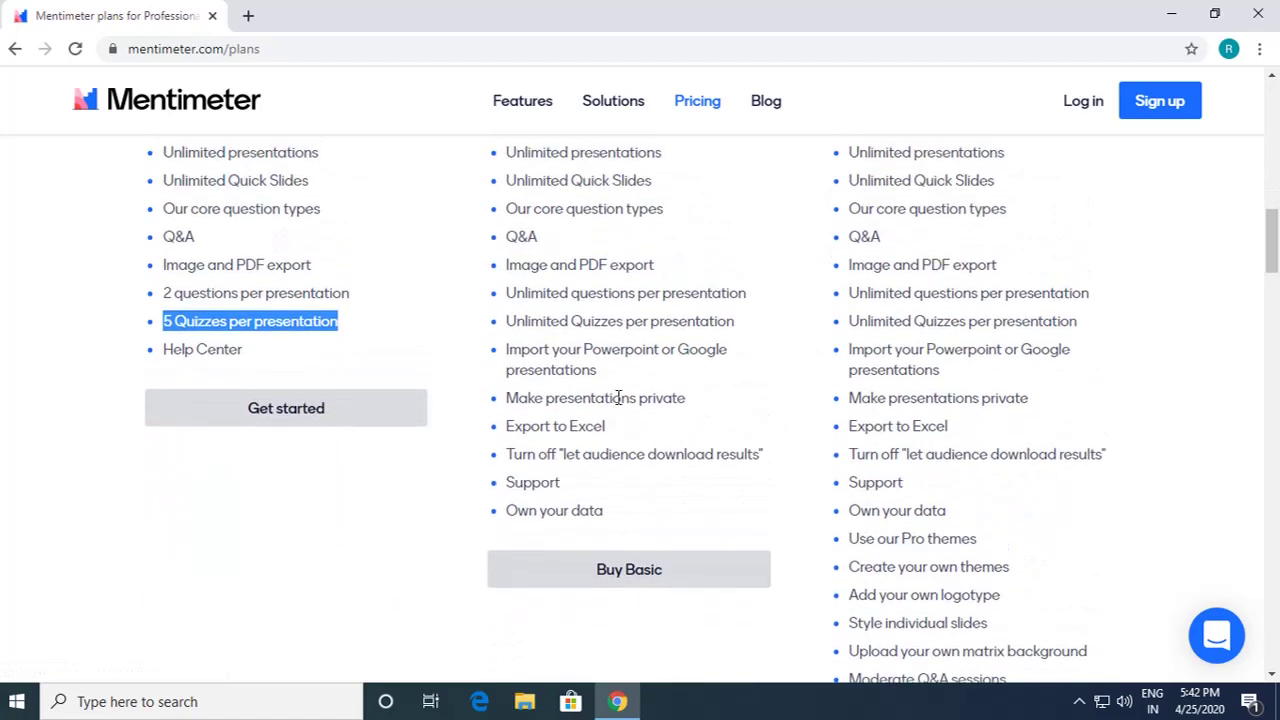
{"action": "left_click_drag", "start_coordinate": [536, 293], "coordinate": [638, 292]}
{"action": "left_click_drag", "start_coordinate": [562, 321], "coordinate": [700, 321]}
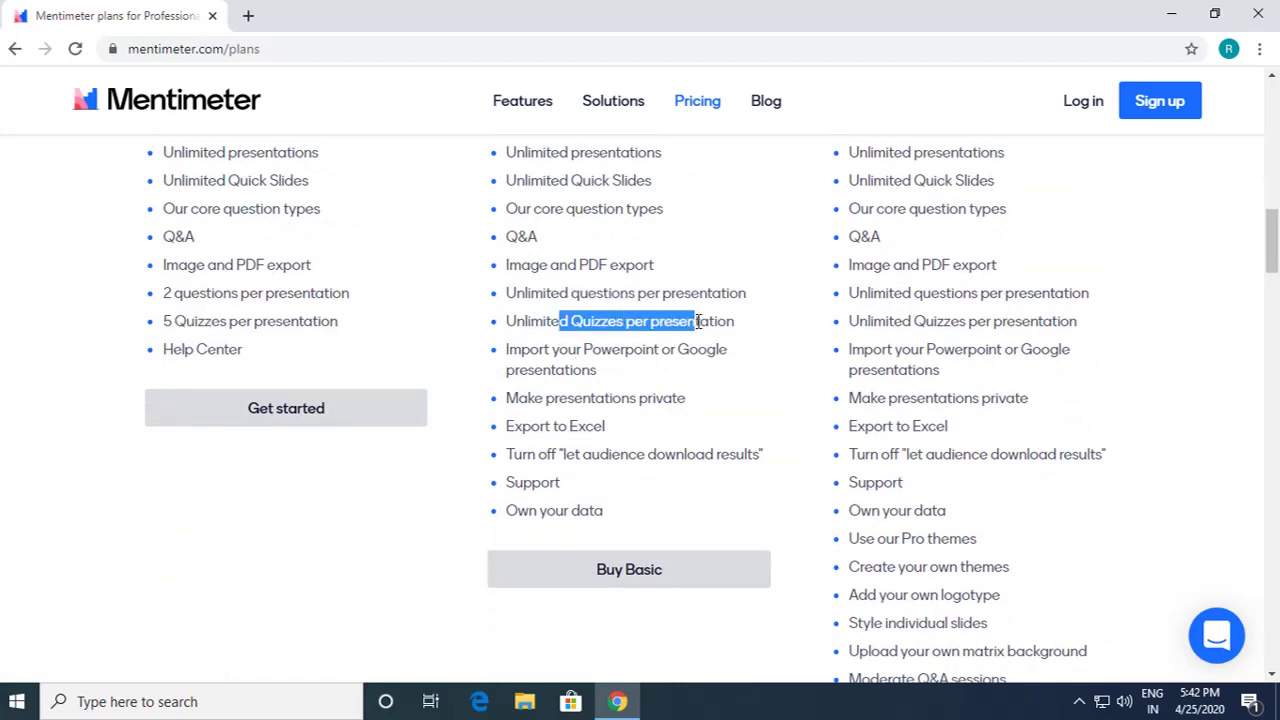
{"action": "scroll", "coordinate": [772, 386], "scroll_direction": "down", "scroll_amount": 2}
{"action": "scroll", "coordinate": [770, 386], "scroll_direction": "down", "scroll_amount": 1}
{"action": "scroll", "coordinate": [769, 375], "scroll_direction": "up", "scroll_amount": 9}
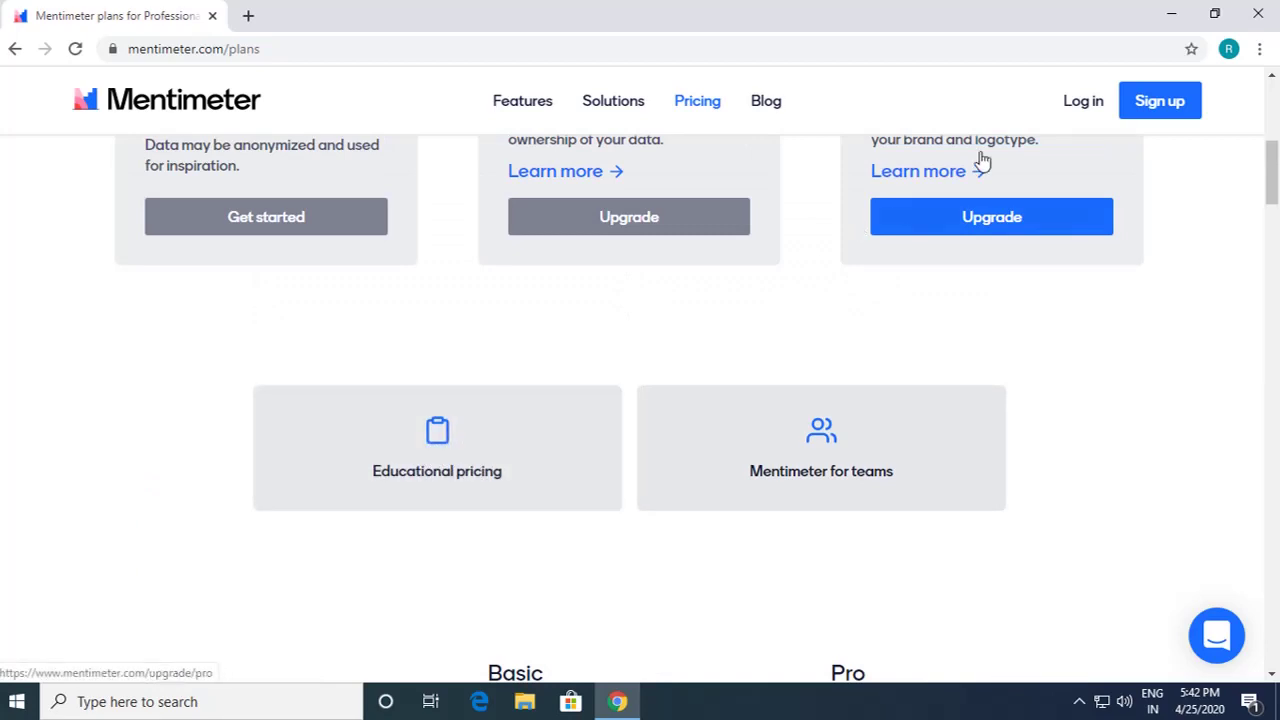
{"action": "left_click", "coordinate": [1160, 112]}
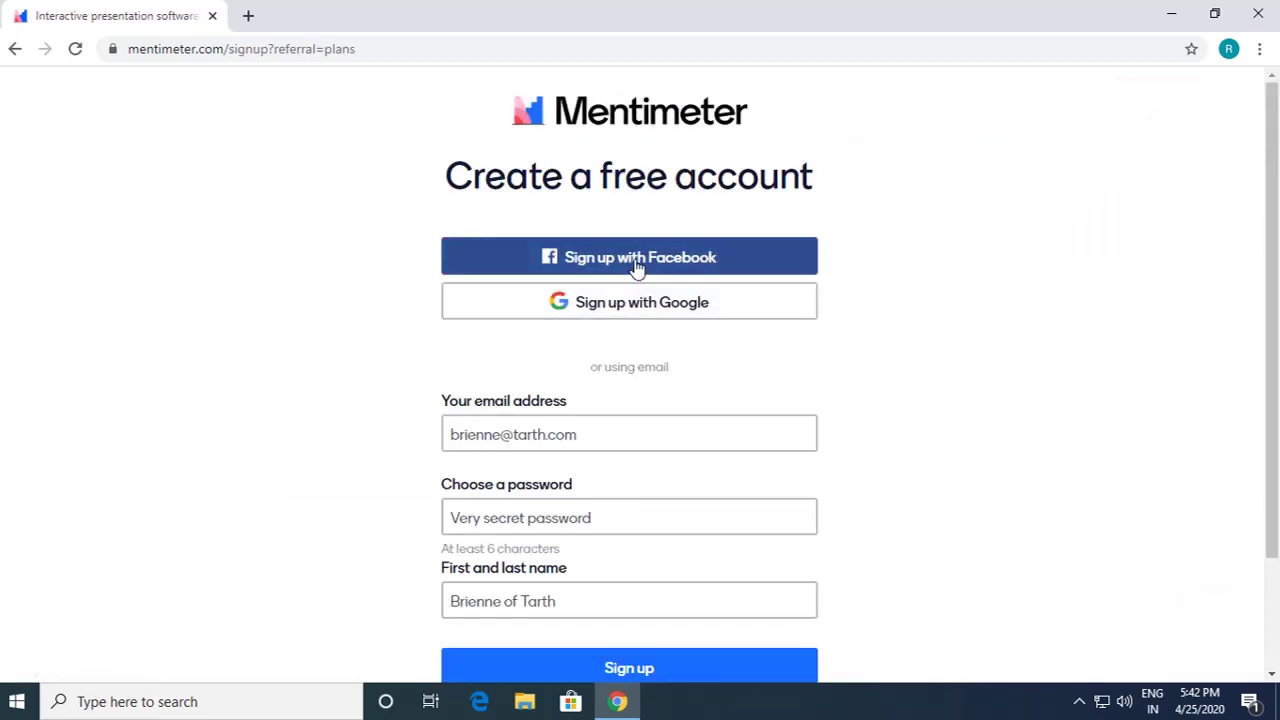
Step: Create the Mentimeter account with Sign up with Google, completing the Google popup
{"action": "left_click", "coordinate": [640, 302]}
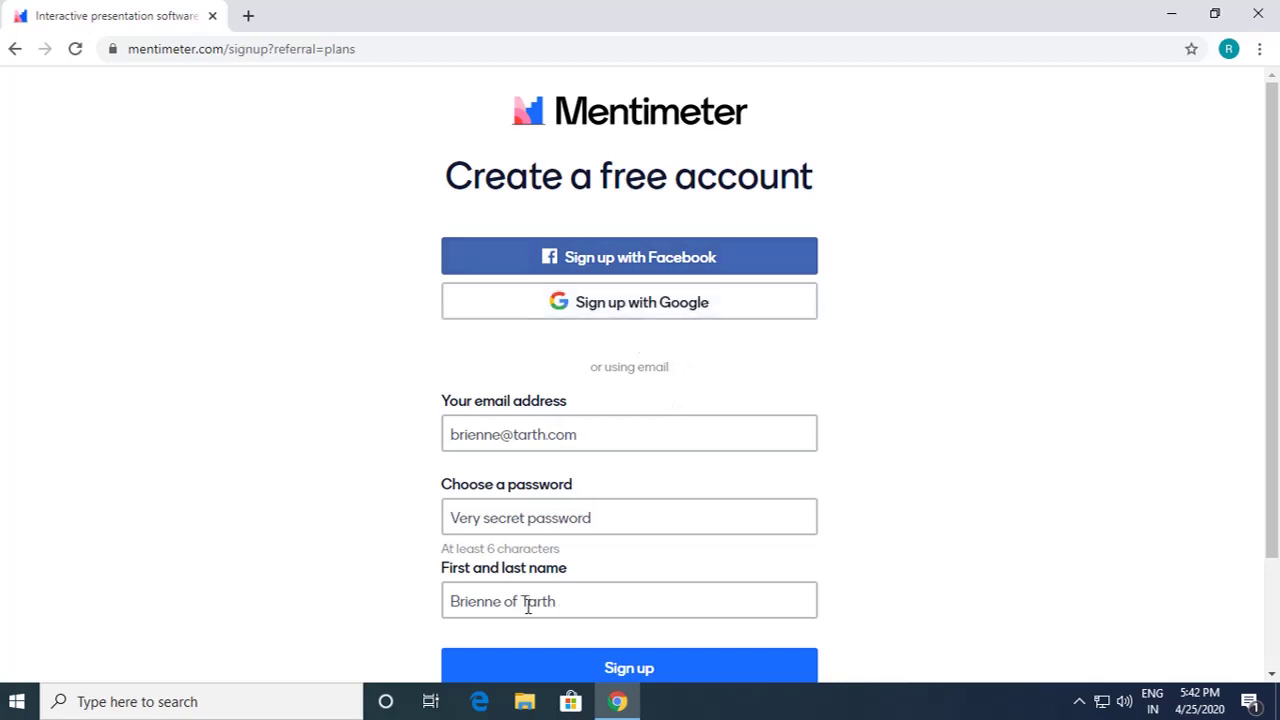
{"action": "left_click", "coordinate": [638, 313]}
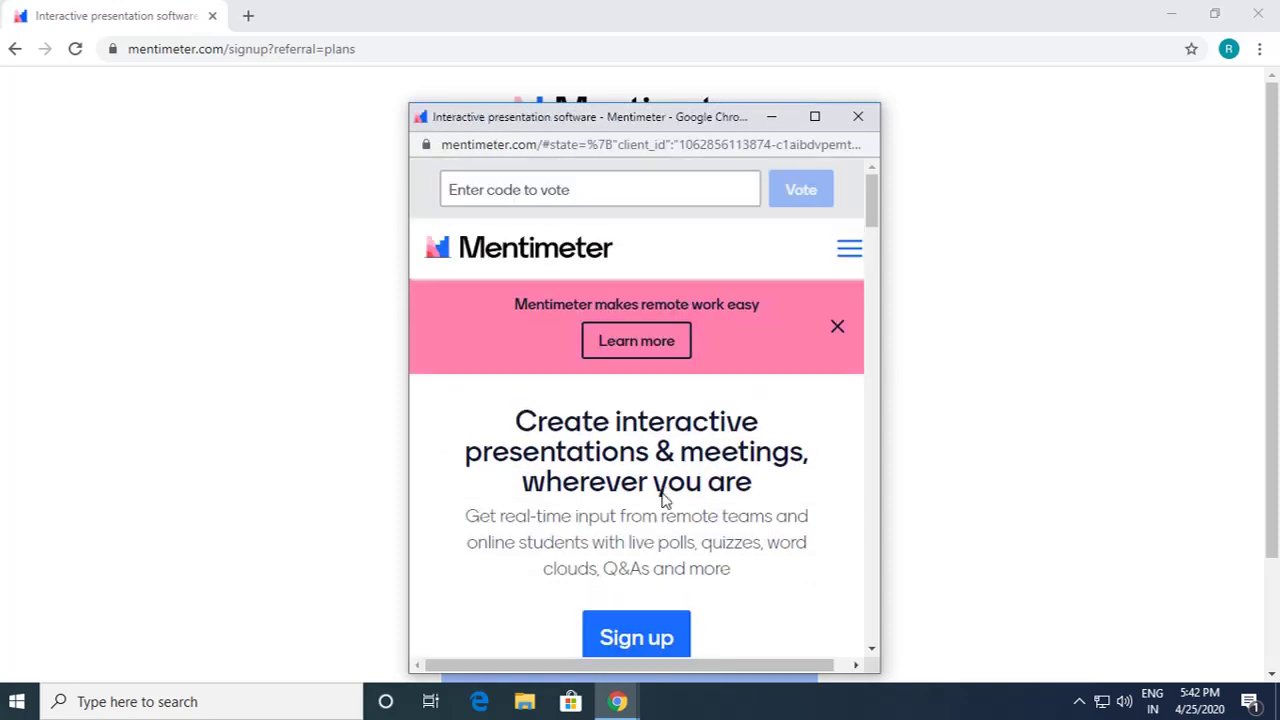
{"action": "scroll", "coordinate": [686, 558], "scroll_direction": "down", "scroll_amount": 2}
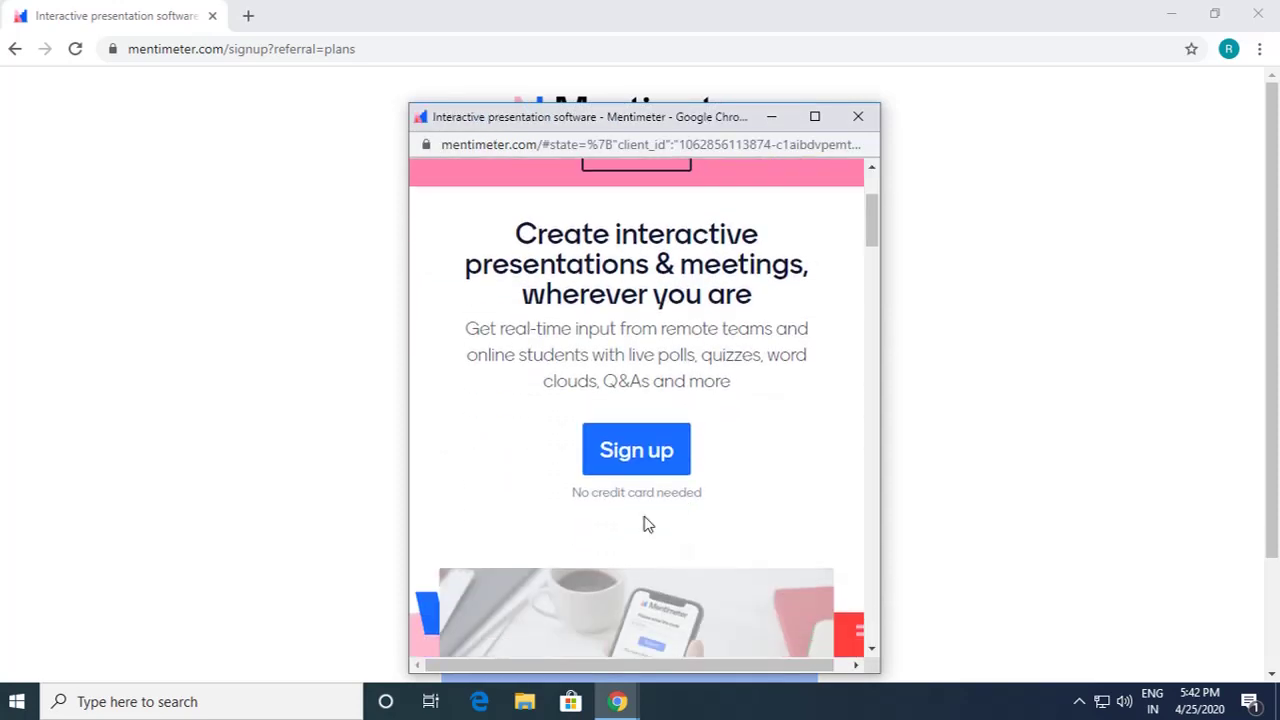
{"action": "left_click", "coordinate": [637, 455]}
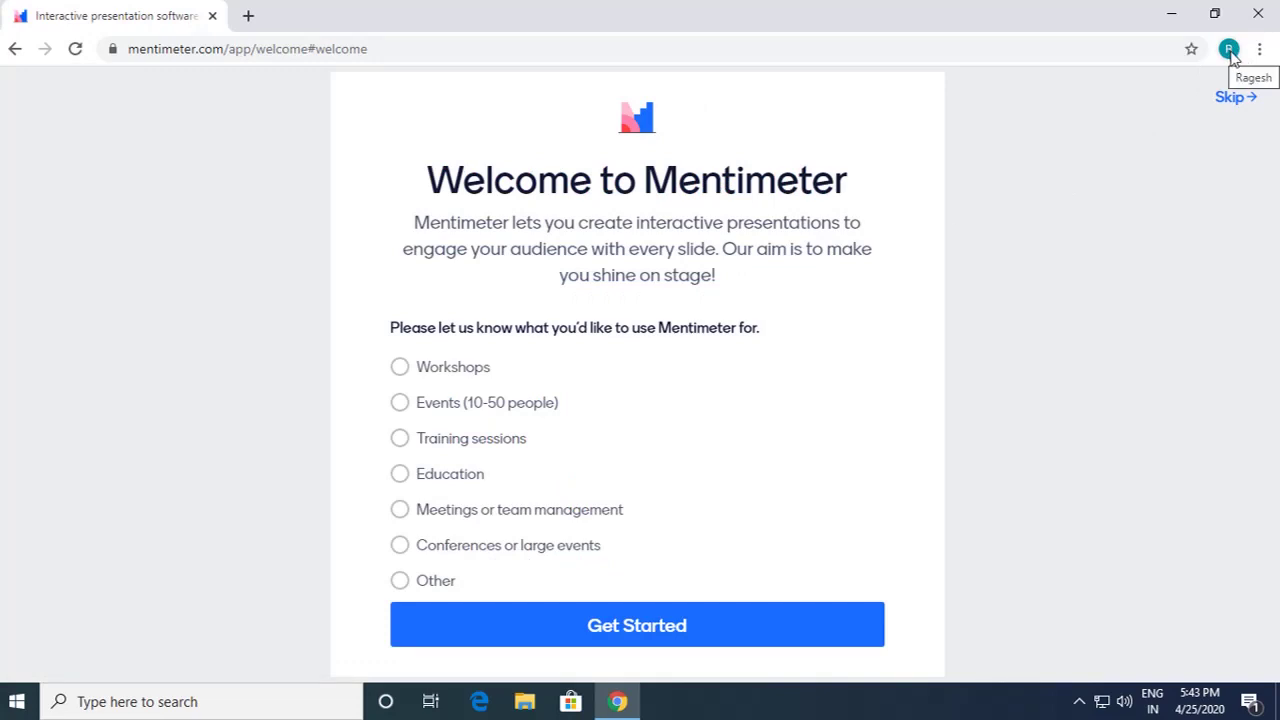
Step: Open Gmail in a new tab and move that tab ahead of Mentimeter
{"action": "left_click", "coordinate": [248, 17]}
{"action": "type", "text": "gmail"}
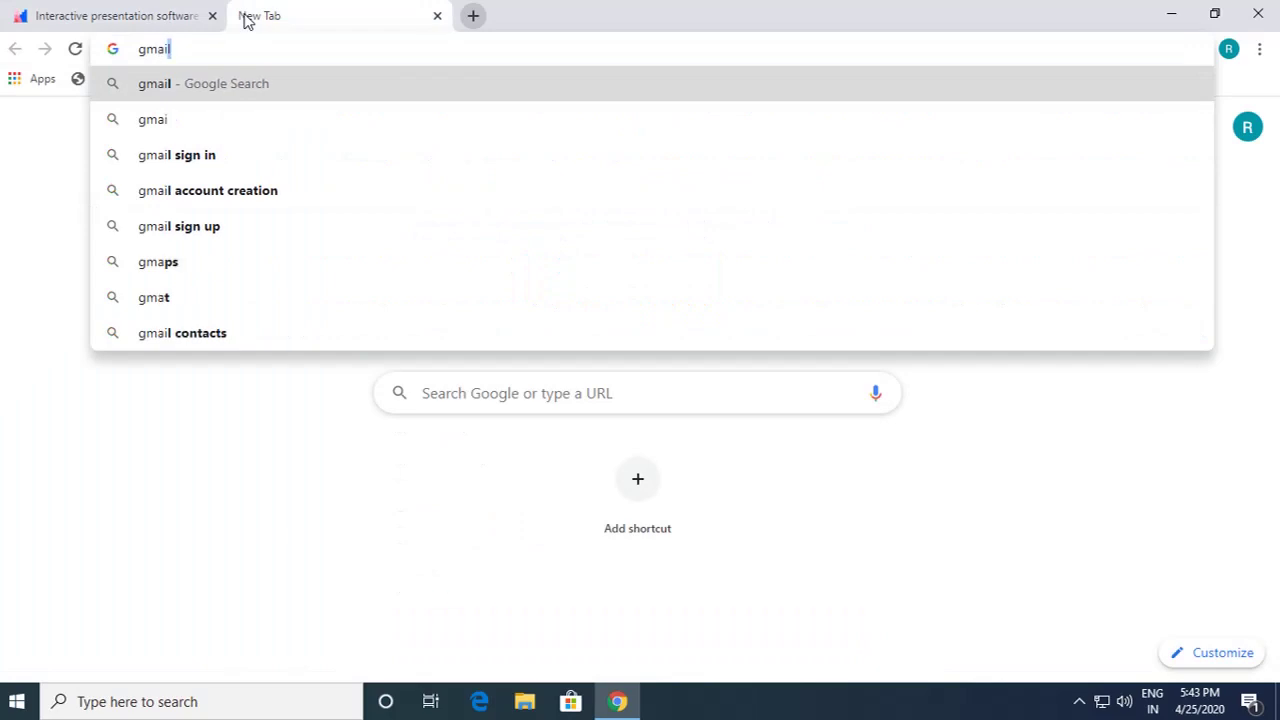
{"action": "key", "text": "ctrl+Return"}
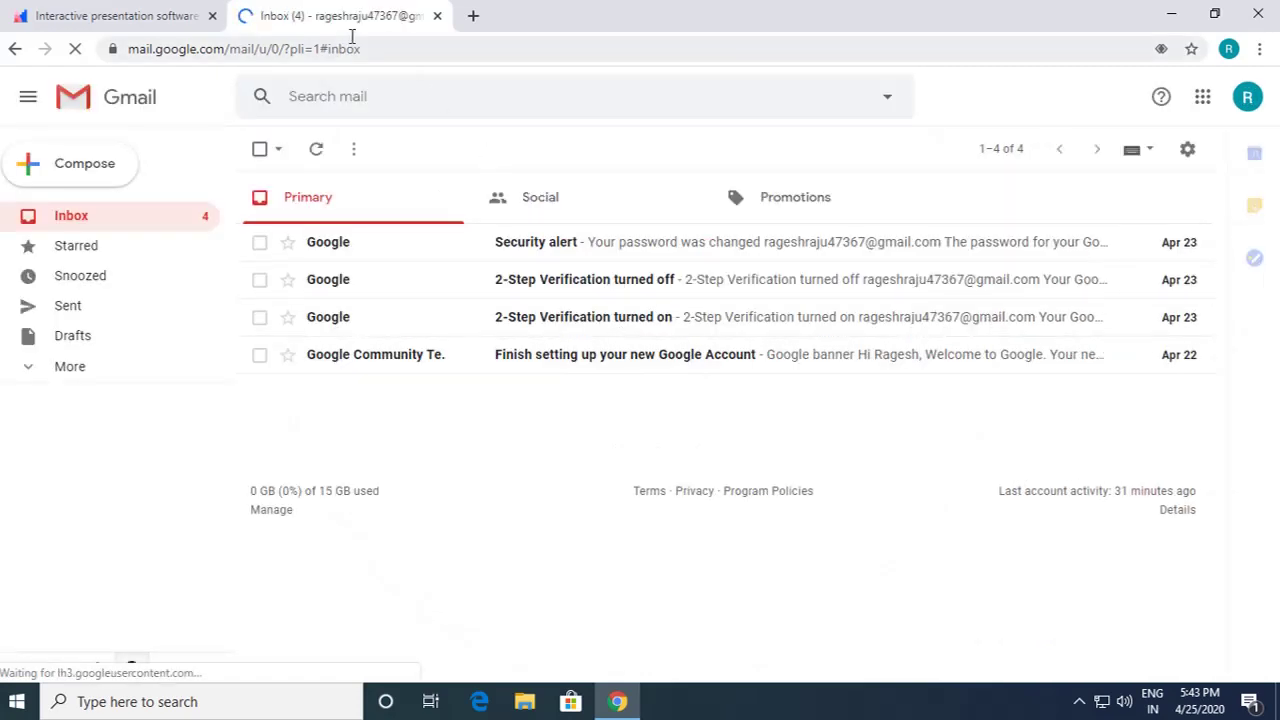
{"action": "left_click_drag", "start_coordinate": [352, 18], "coordinate": [124, 24]}
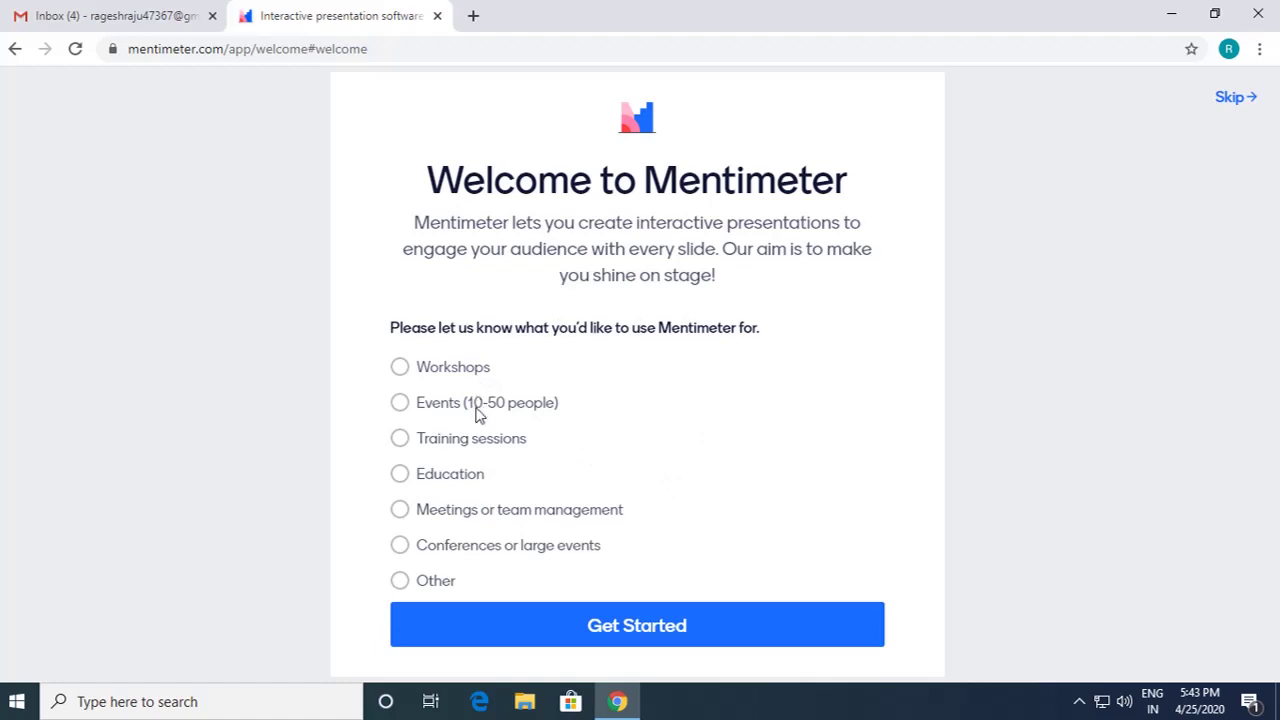
Step: Choose Education, Educator (higher education) as the Mentimeter use and get started
{"action": "left_click", "coordinate": [624, 622]}
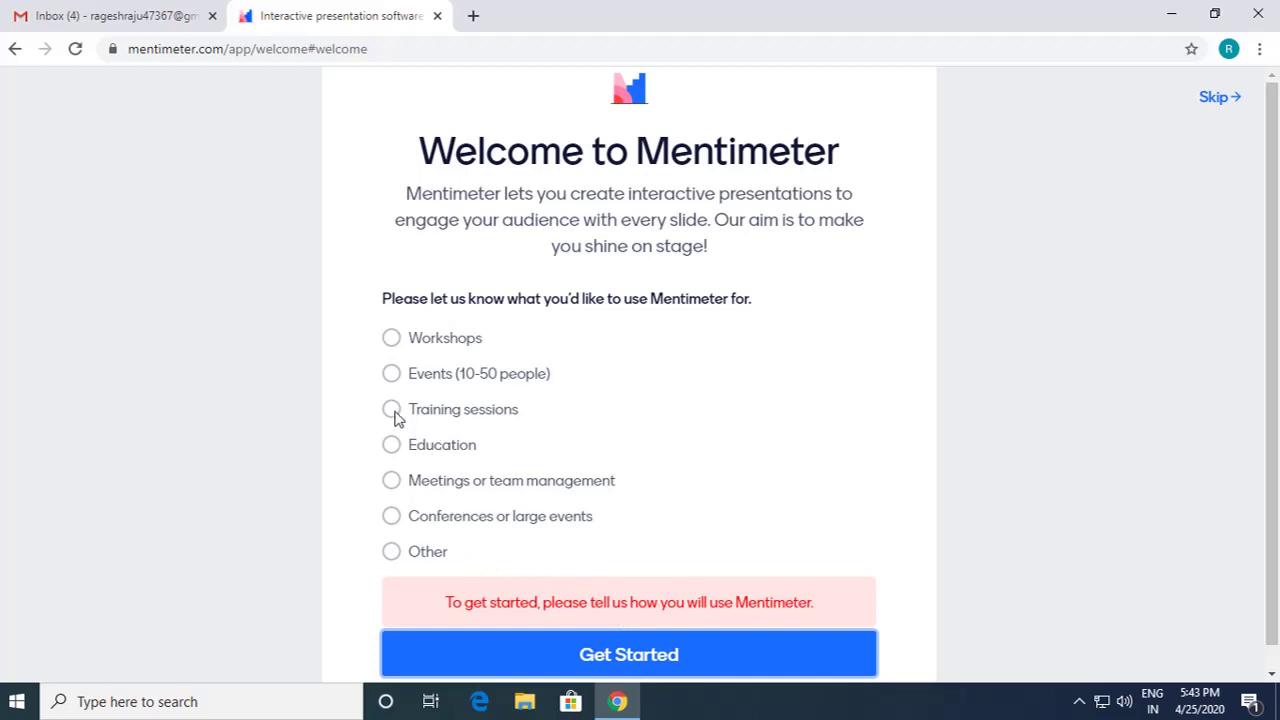
{"action": "left_click", "coordinate": [391, 444]}
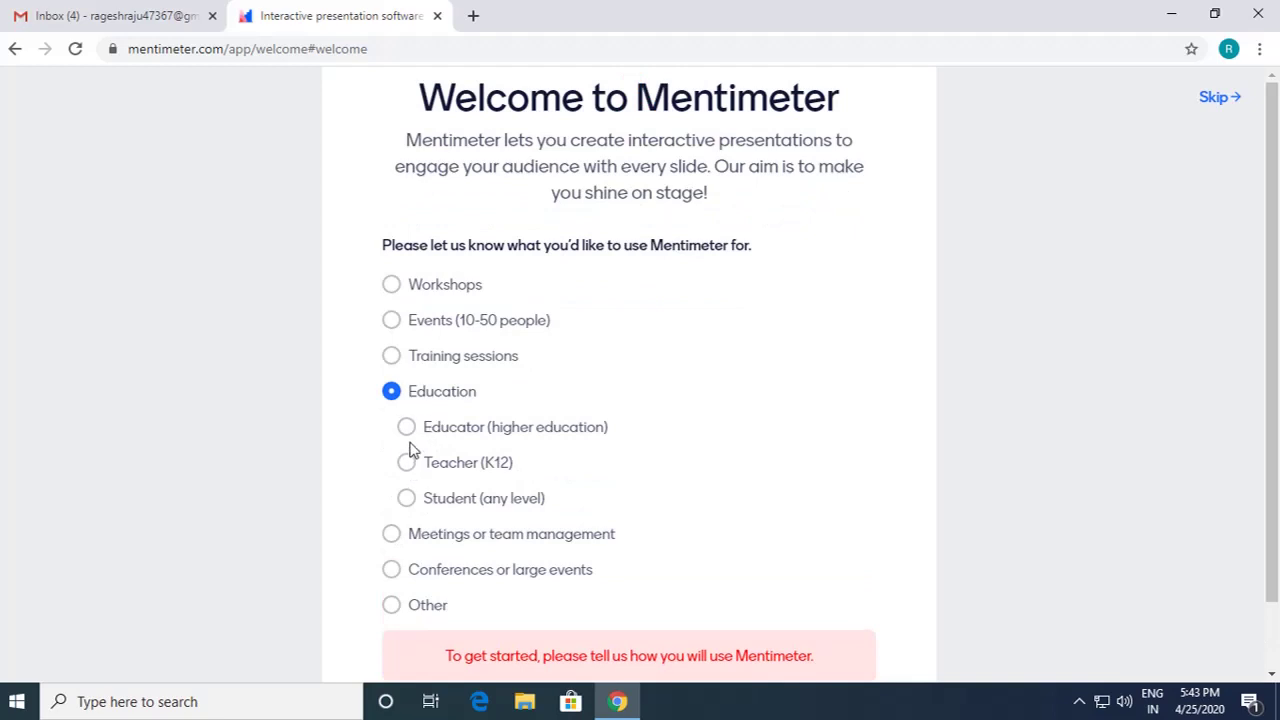
{"action": "left_click", "coordinate": [409, 431]}
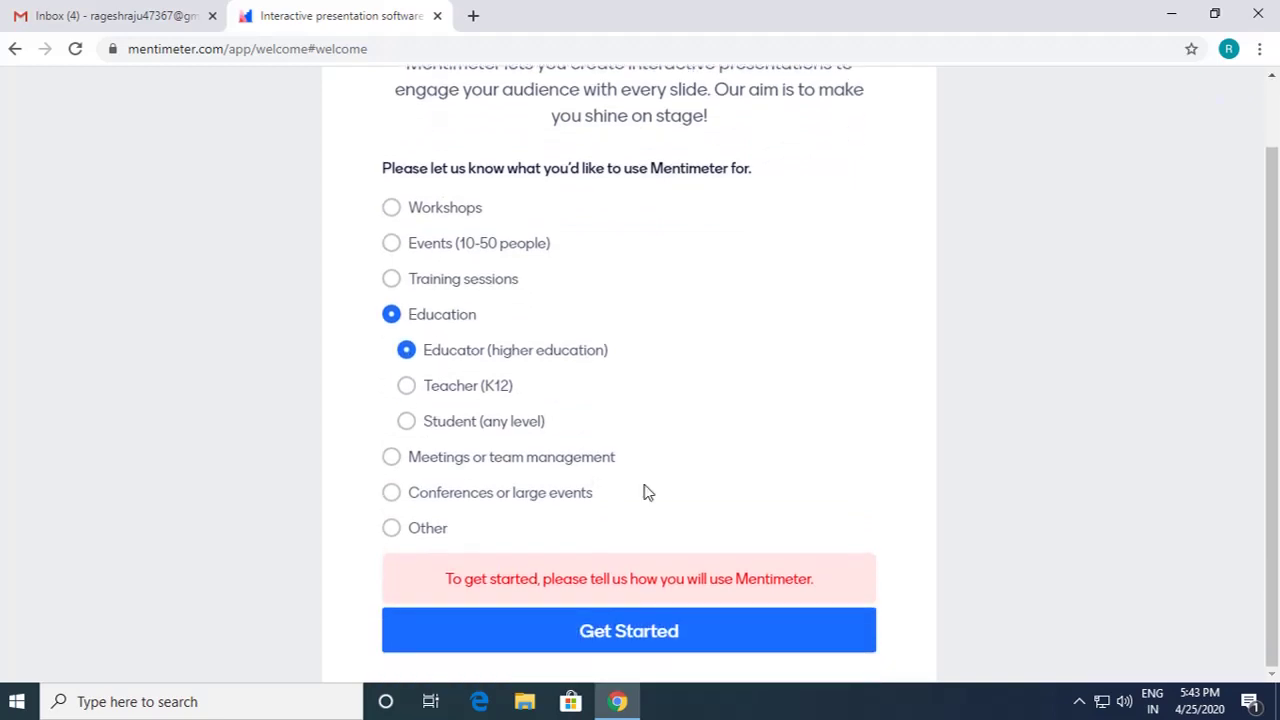
{"action": "left_click", "coordinate": [668, 646]}
{"action": "left_click", "coordinate": [634, 632]}
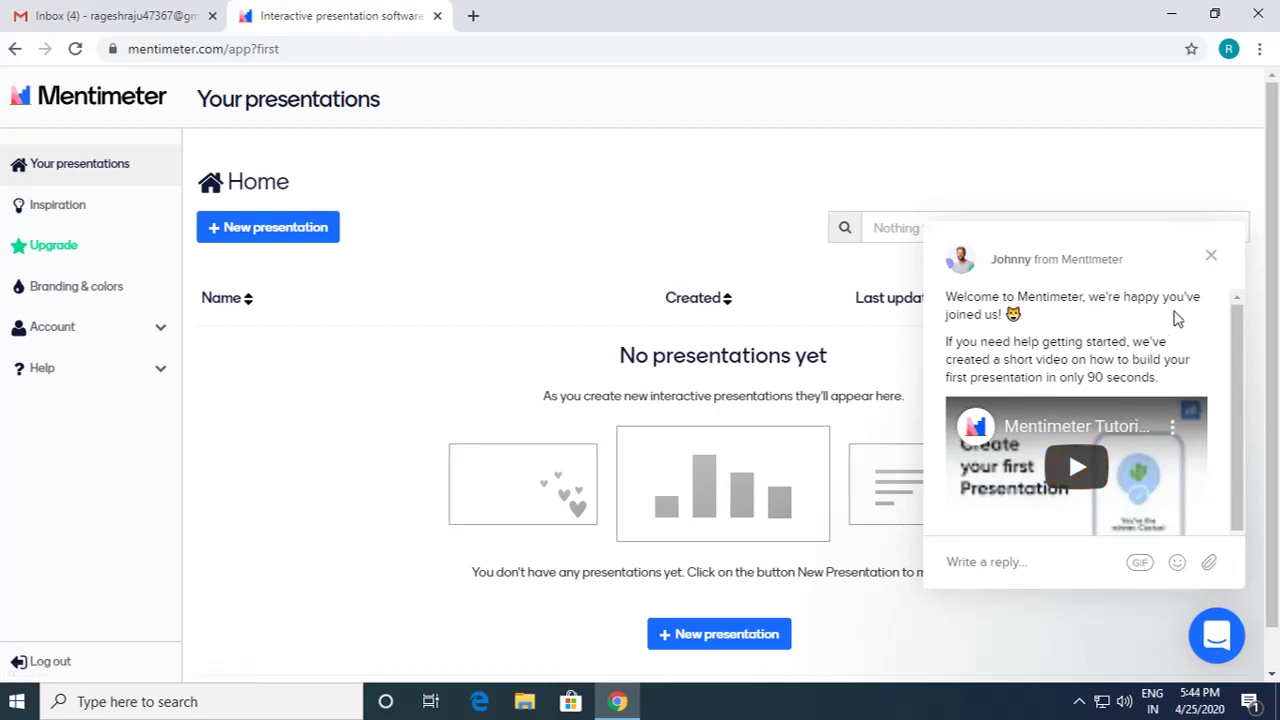
Step: Close the Intercom welcome chat popup
{"action": "left_click", "coordinate": [1212, 258]}
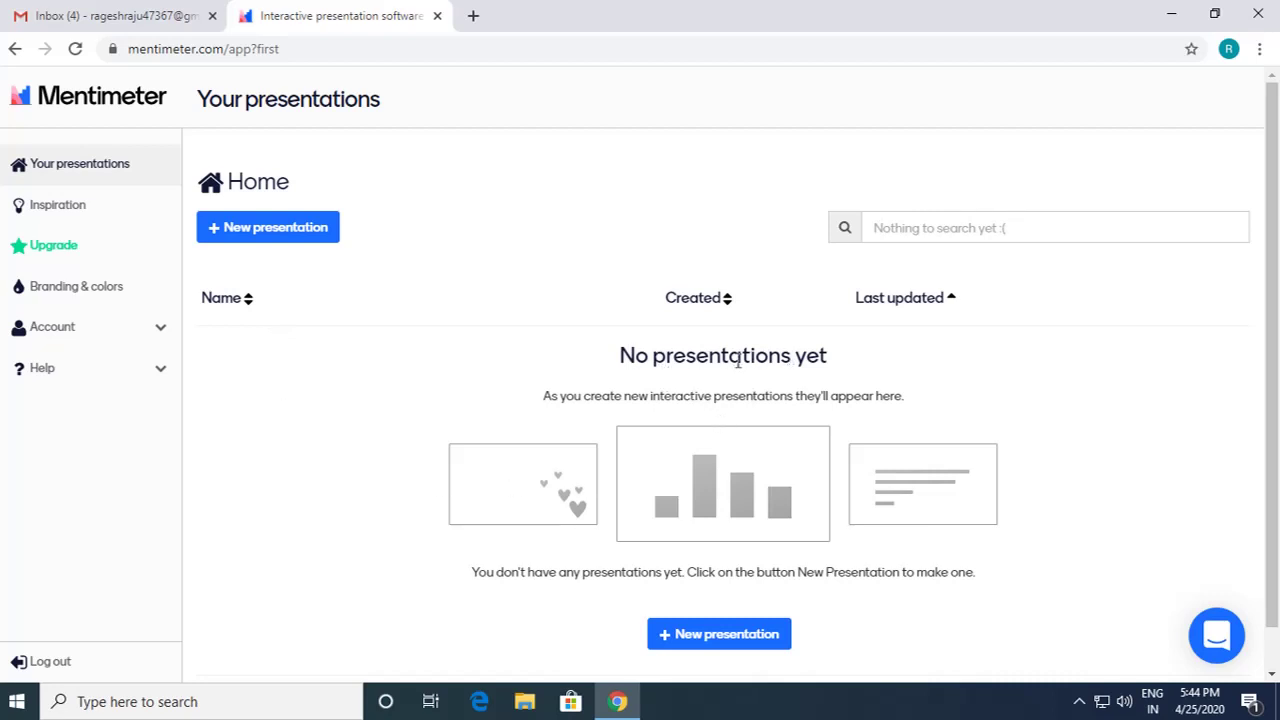
Step: Browse the Branding & colors themes, then go to Account > Profile & settings
{"action": "left_click", "coordinate": [89, 289]}
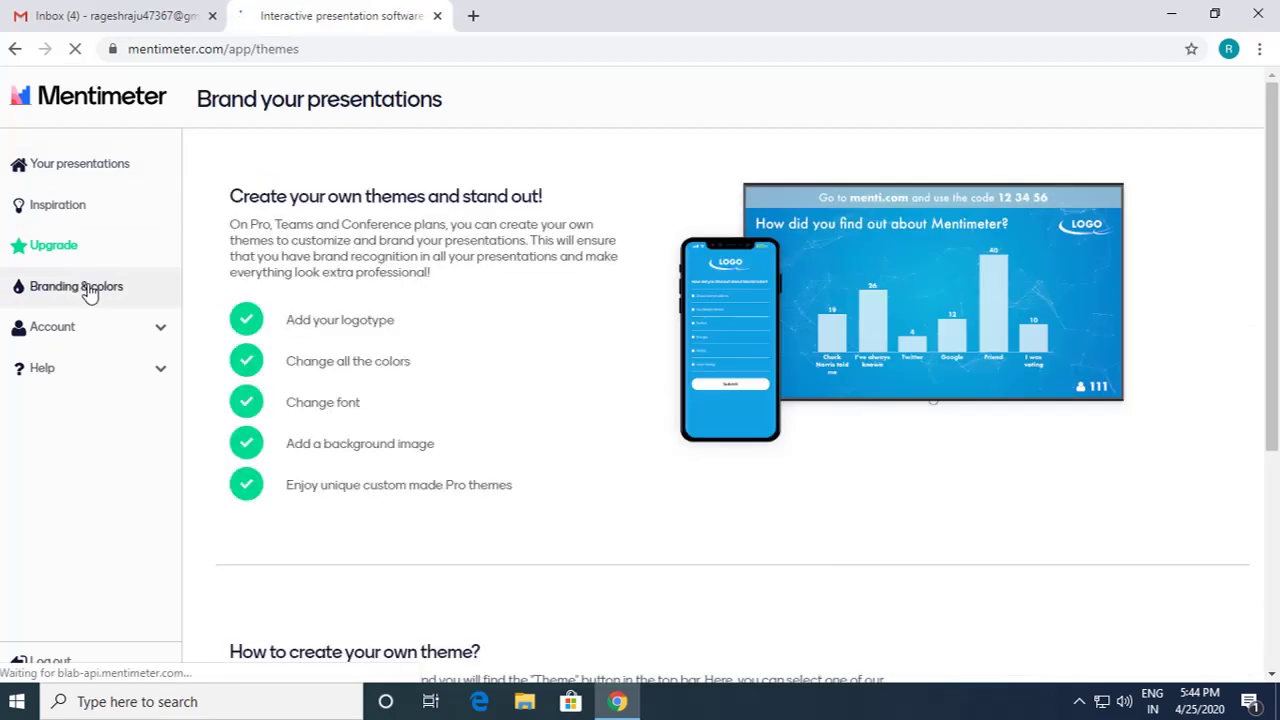
{"action": "scroll", "coordinate": [493, 410], "scroll_direction": "down", "scroll_amount": 2}
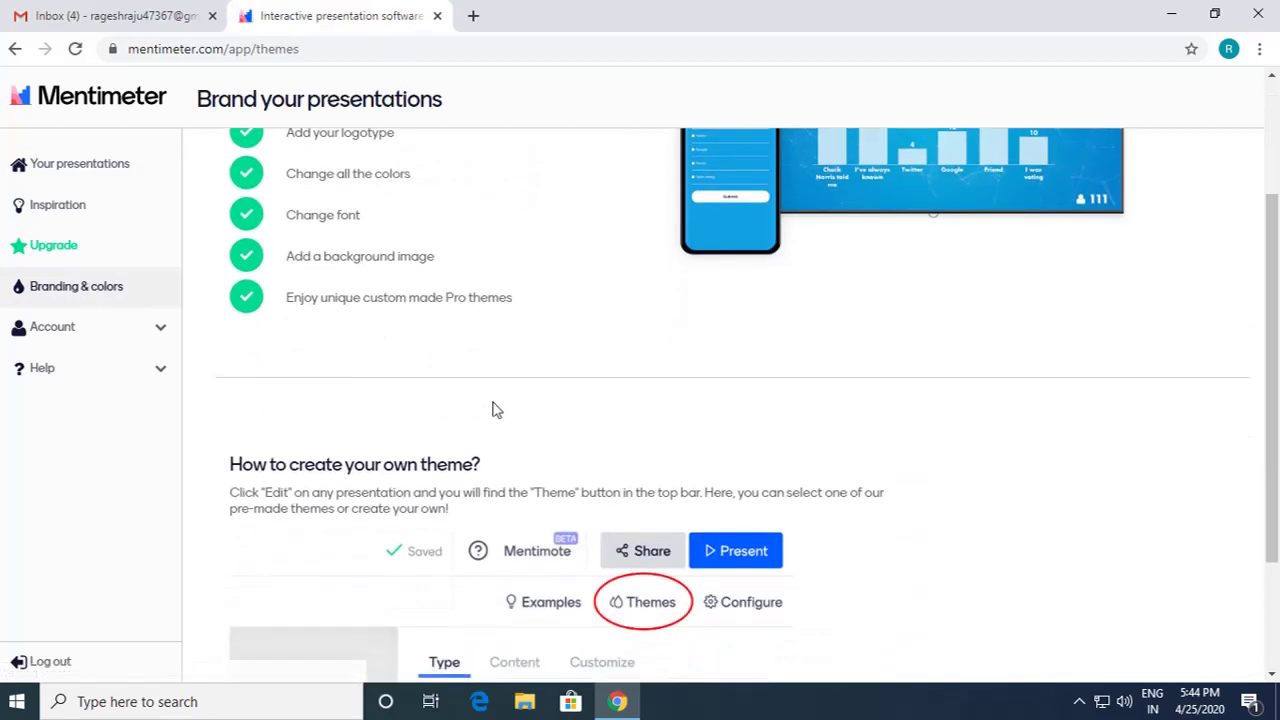
{"action": "scroll", "coordinate": [549, 417], "scroll_direction": "down", "scroll_amount": 2}
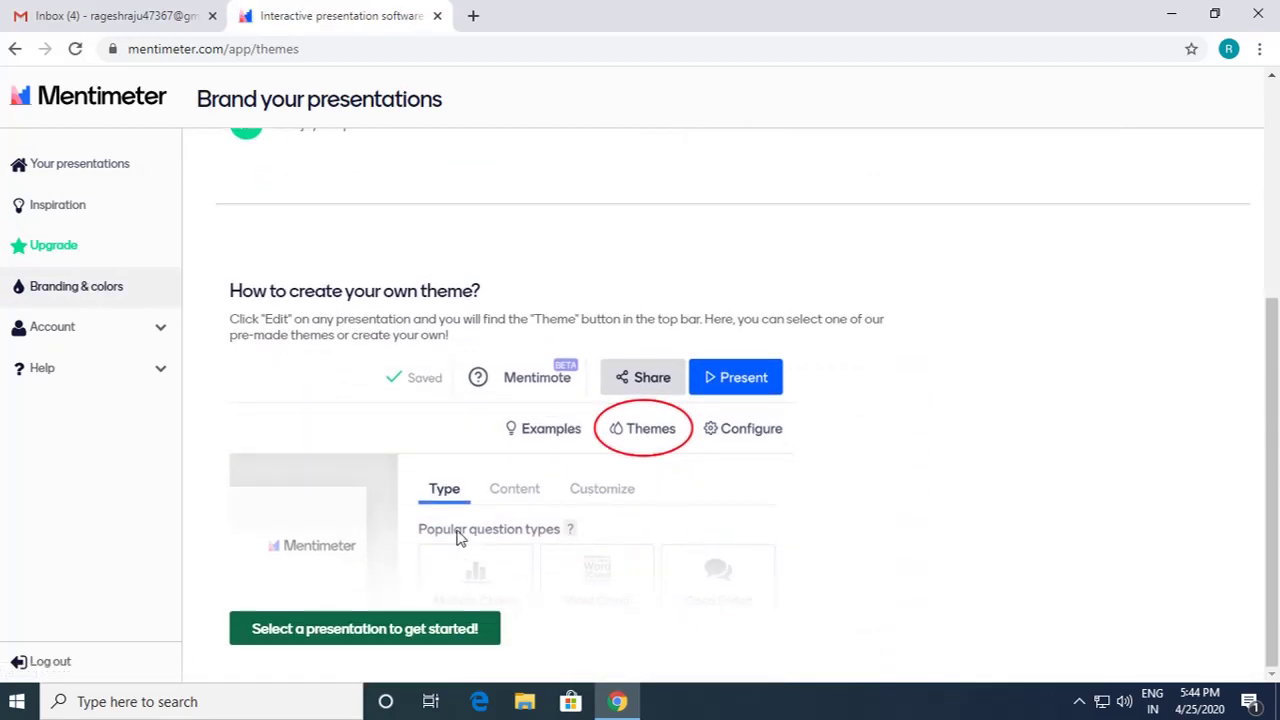
{"action": "scroll", "coordinate": [458, 537], "scroll_direction": "up", "scroll_amount": 4}
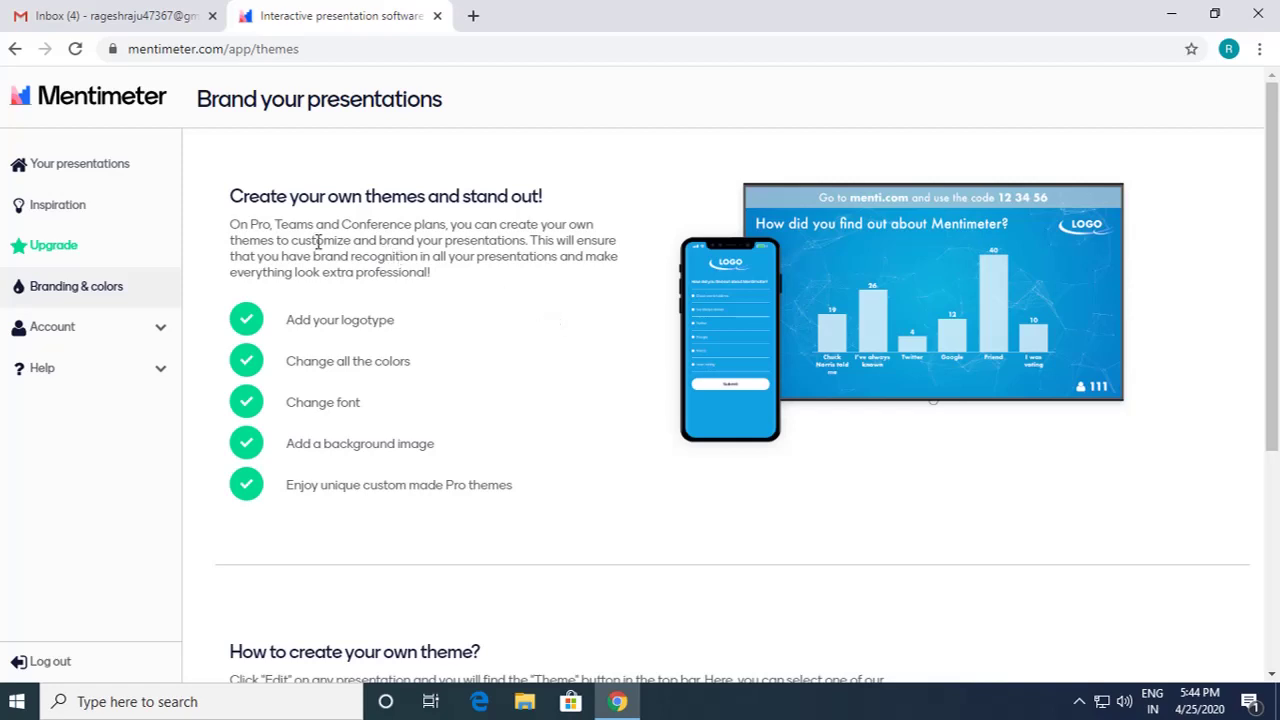
{"action": "left_click", "coordinate": [90, 330]}
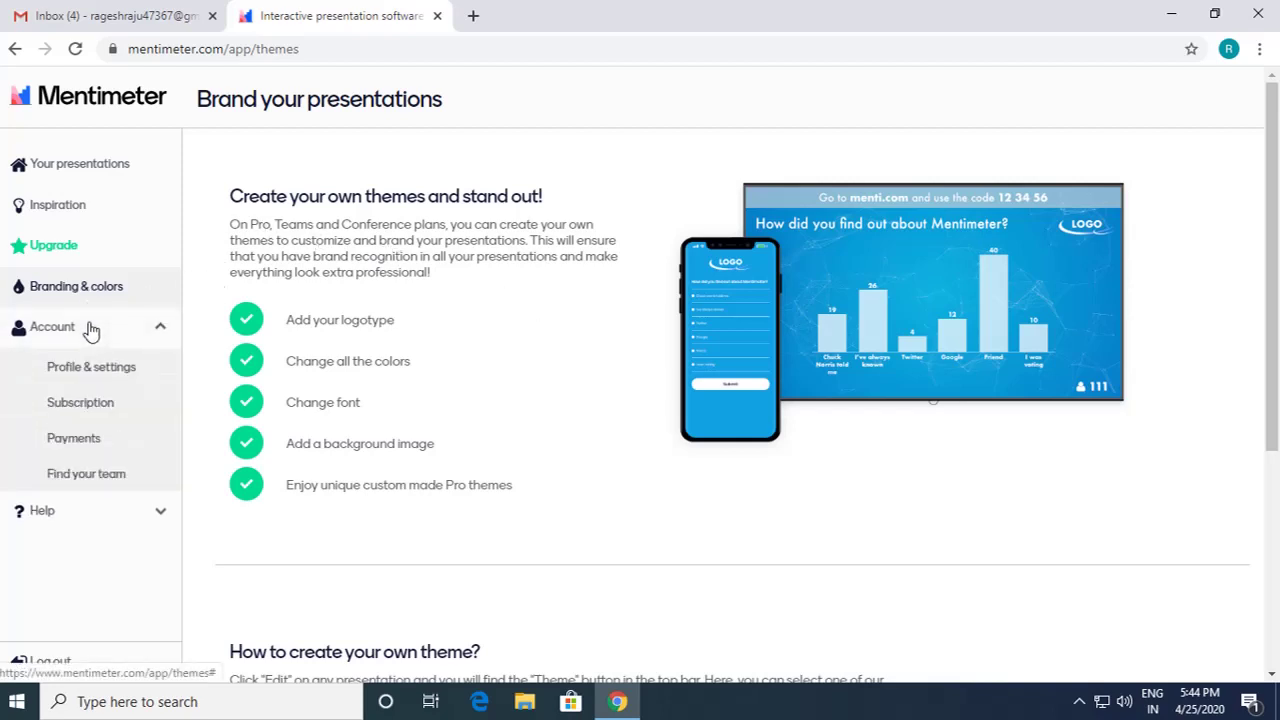
{"action": "left_click", "coordinate": [95, 382]}
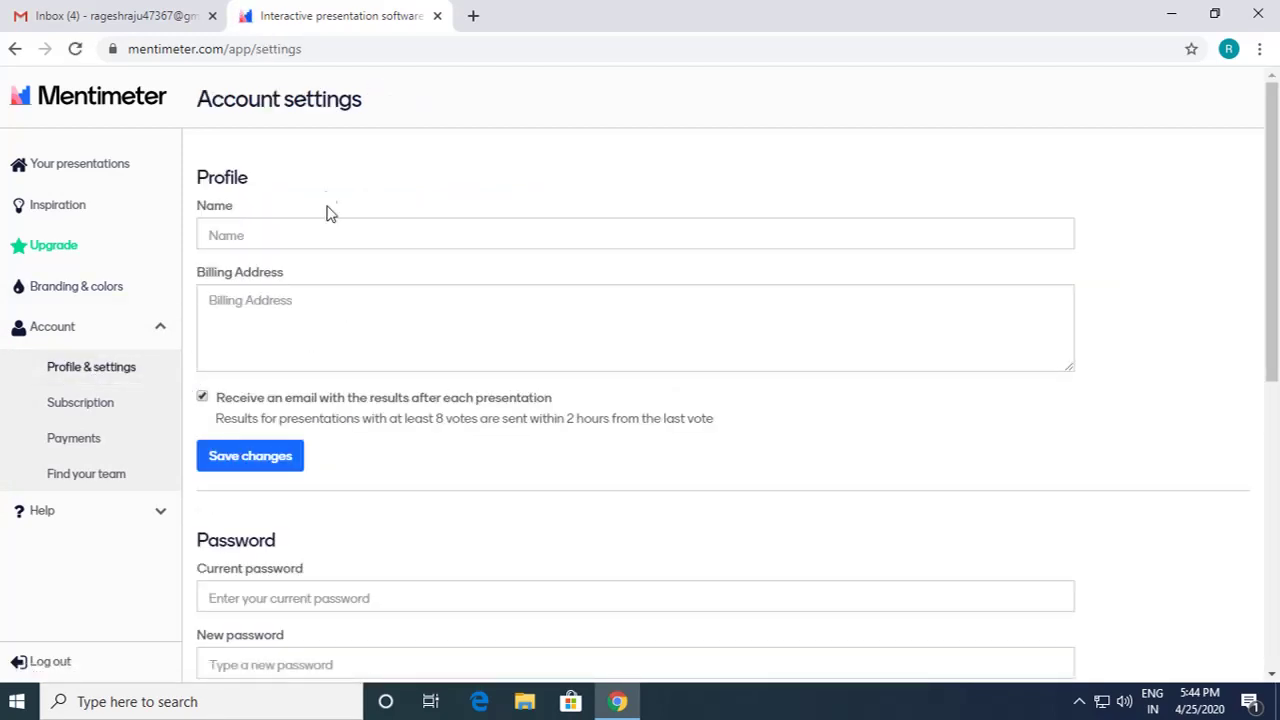
Step: Fill the profile Name with the autofill full-name suggestion and save the changes
{"action": "left_click", "coordinate": [297, 234]}
{"action": "type", "text": "Rag"}
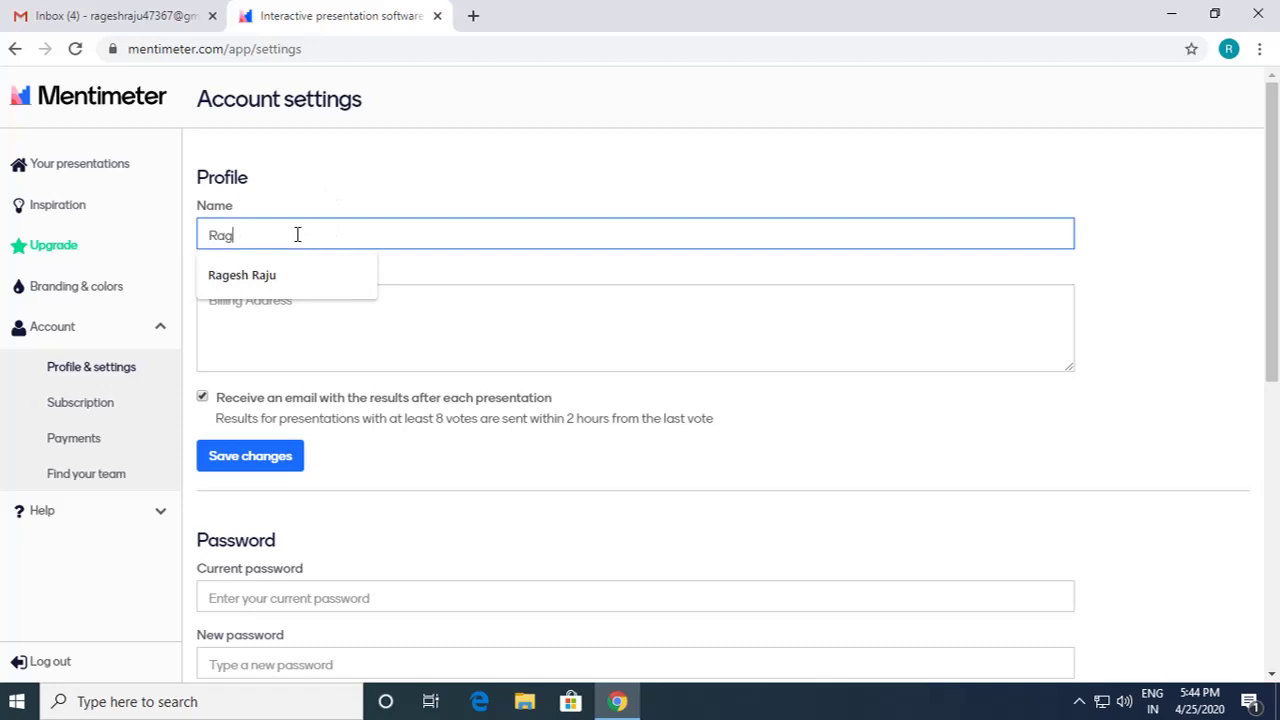
{"action": "left_click", "coordinate": [287, 274]}
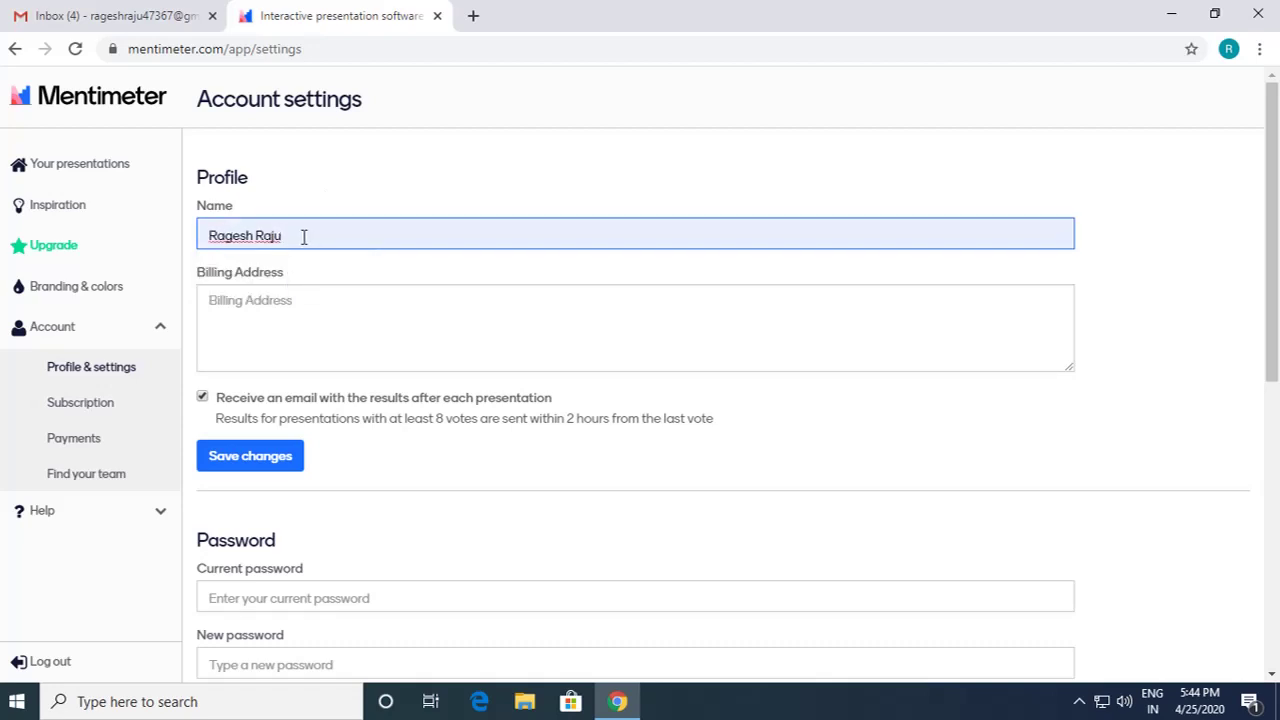
{"action": "scroll", "coordinate": [341, 240], "scroll_direction": "down", "scroll_amount": 3}
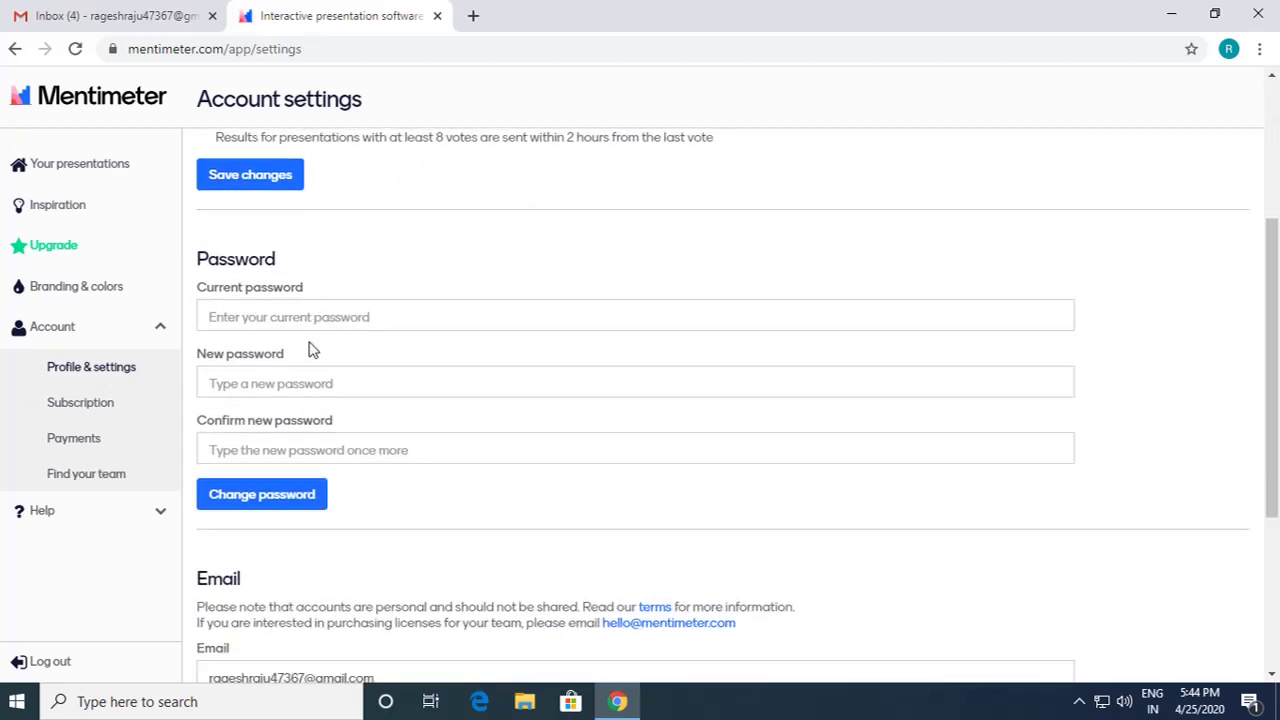
{"action": "scroll", "coordinate": [311, 349], "scroll_direction": "down", "scroll_amount": 1}
{"action": "scroll", "coordinate": [311, 349], "scroll_direction": "down", "scroll_amount": 2}
{"action": "scroll", "coordinate": [371, 363], "scroll_direction": "up", "scroll_amount": 5}
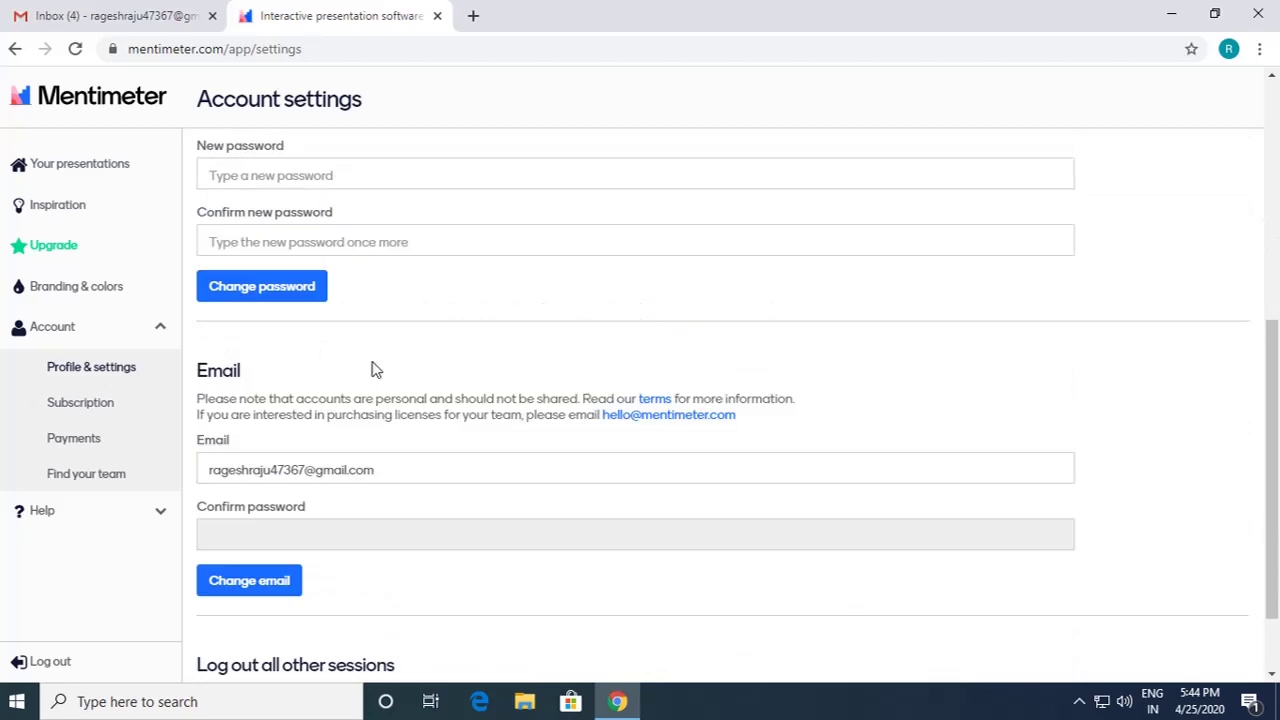
{"action": "scroll", "coordinate": [371, 369], "scroll_direction": "up", "scroll_amount": 1}
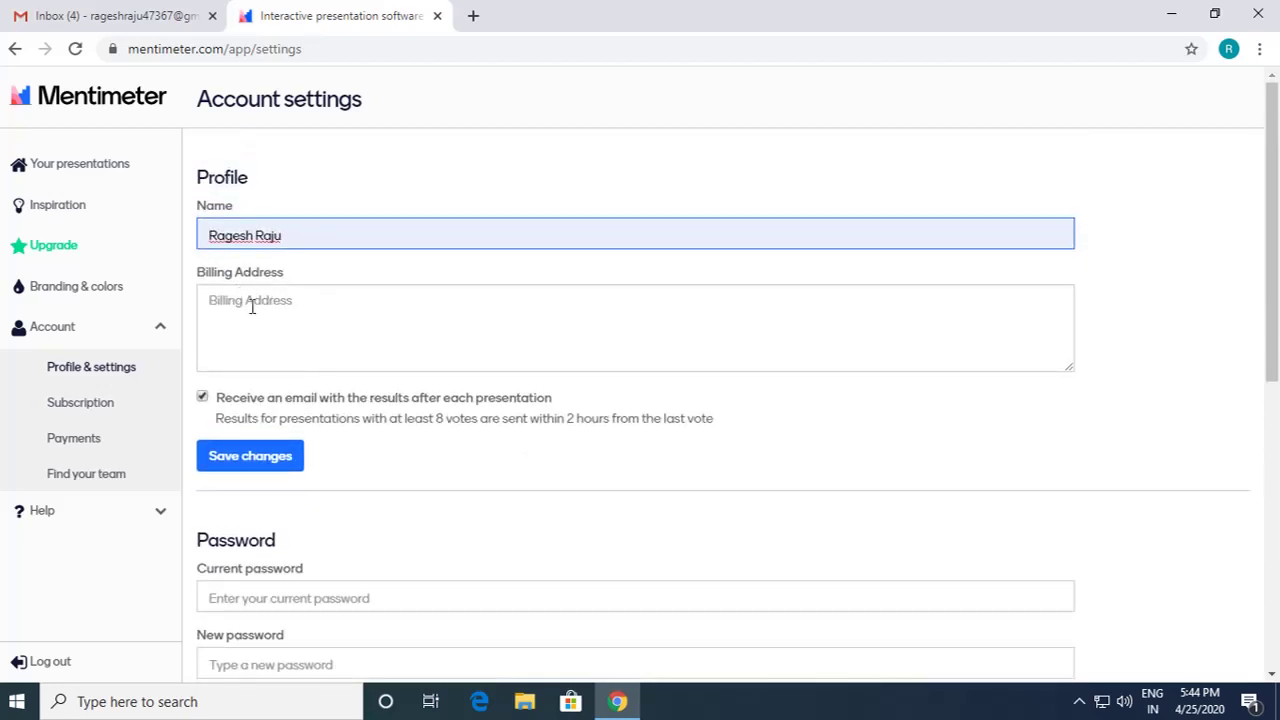
{"action": "left_click", "coordinate": [265, 466]}
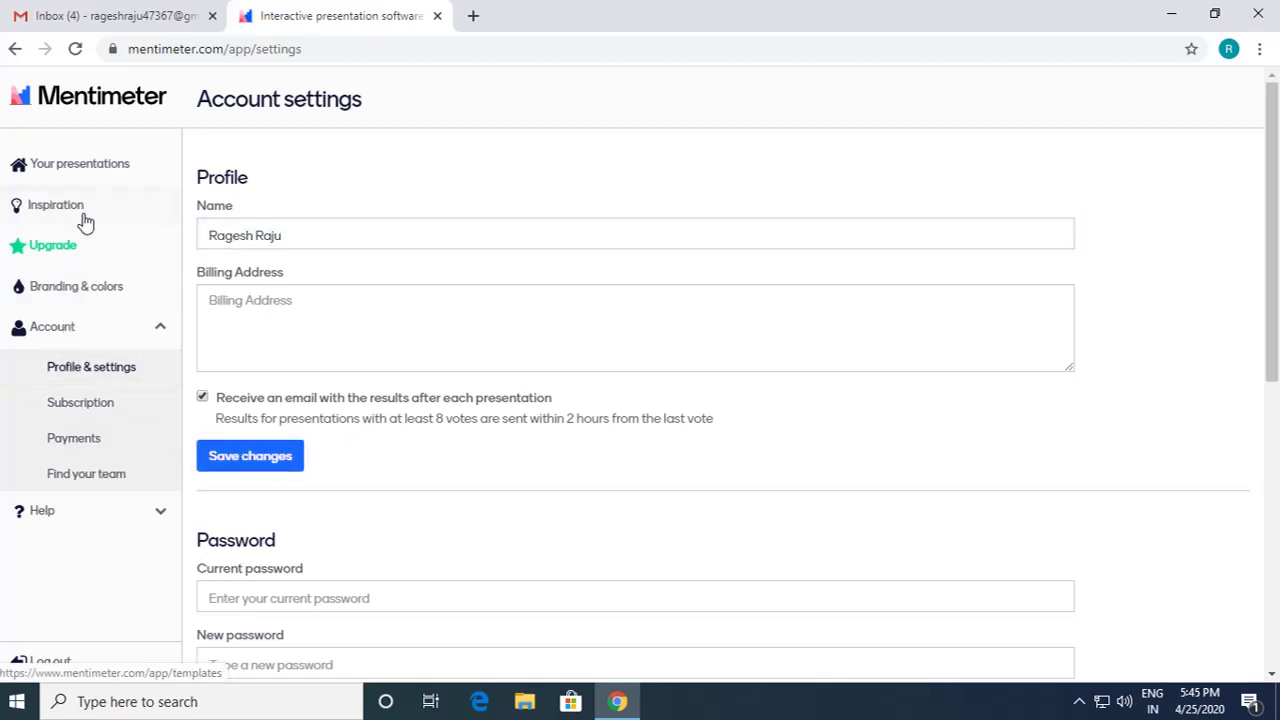
Step: Go back to Your presentations from the left sidebar
{"action": "left_click", "coordinate": [89, 166]}
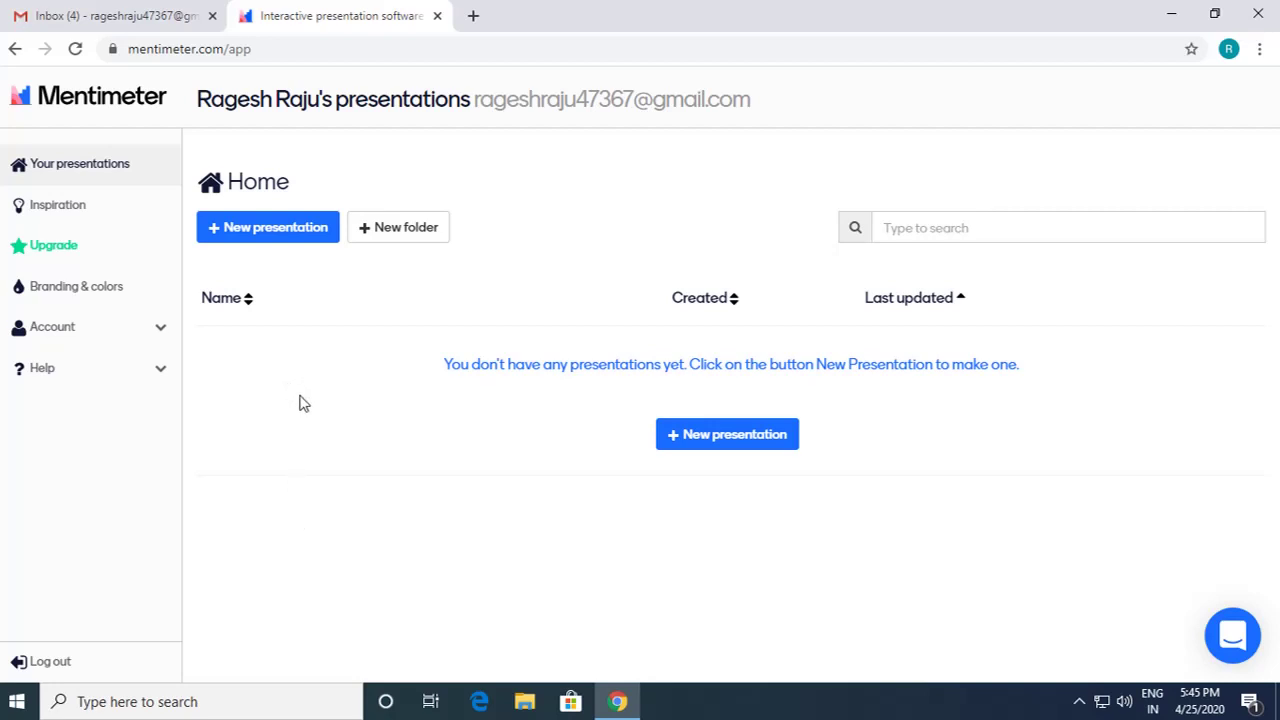
Step: Create a new folder called 'Tutorial' and open it
{"action": "left_click", "coordinate": [377, 243]}
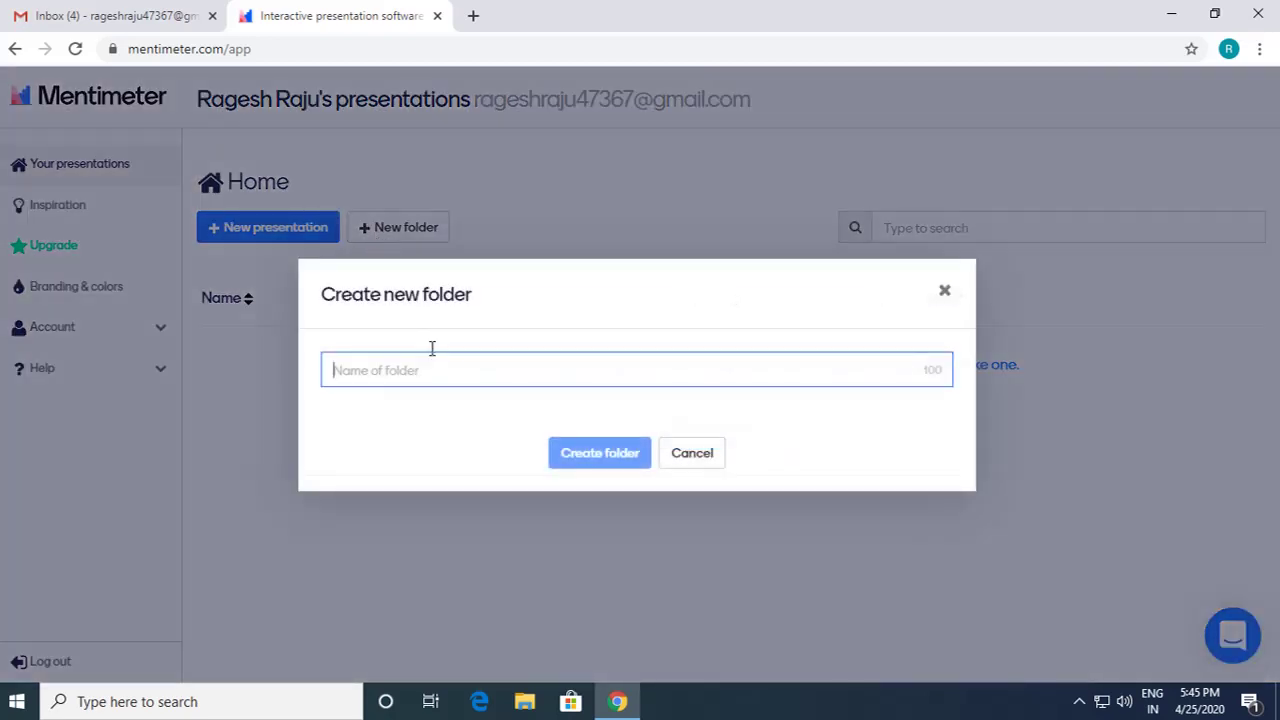
{"action": "type", "text": "Tutorial"}
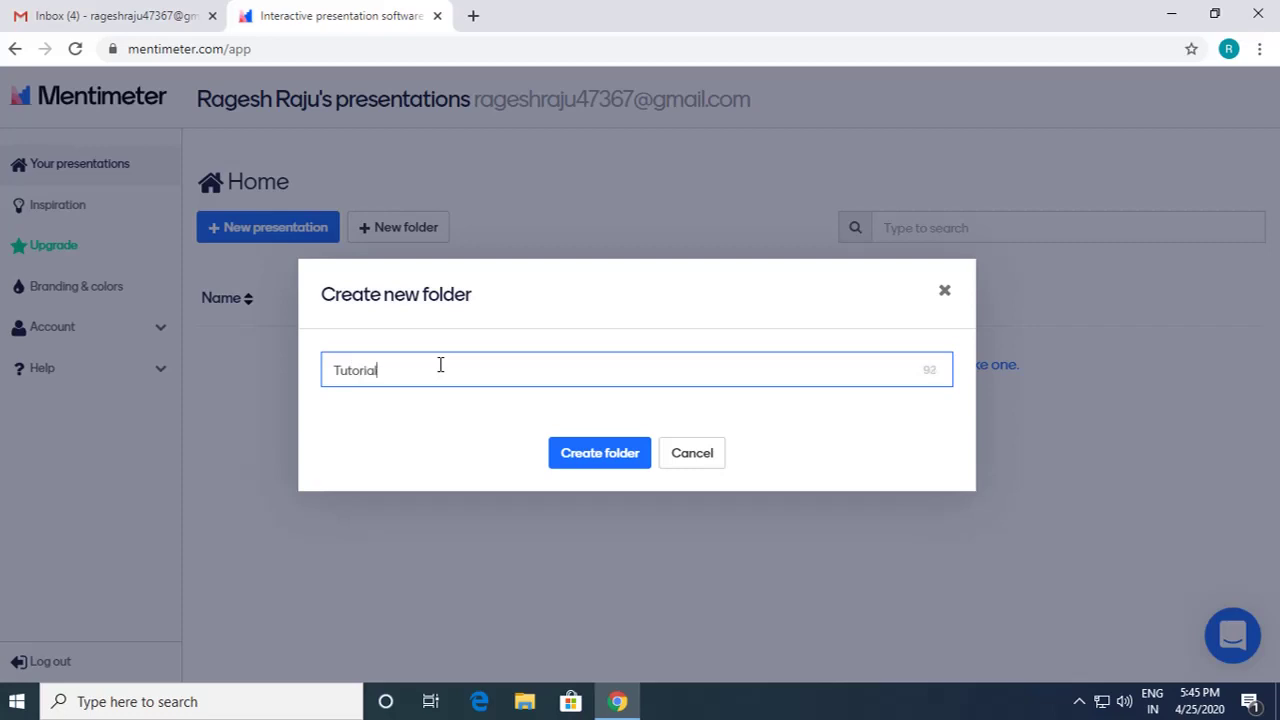
{"action": "left_click", "coordinate": [598, 463]}
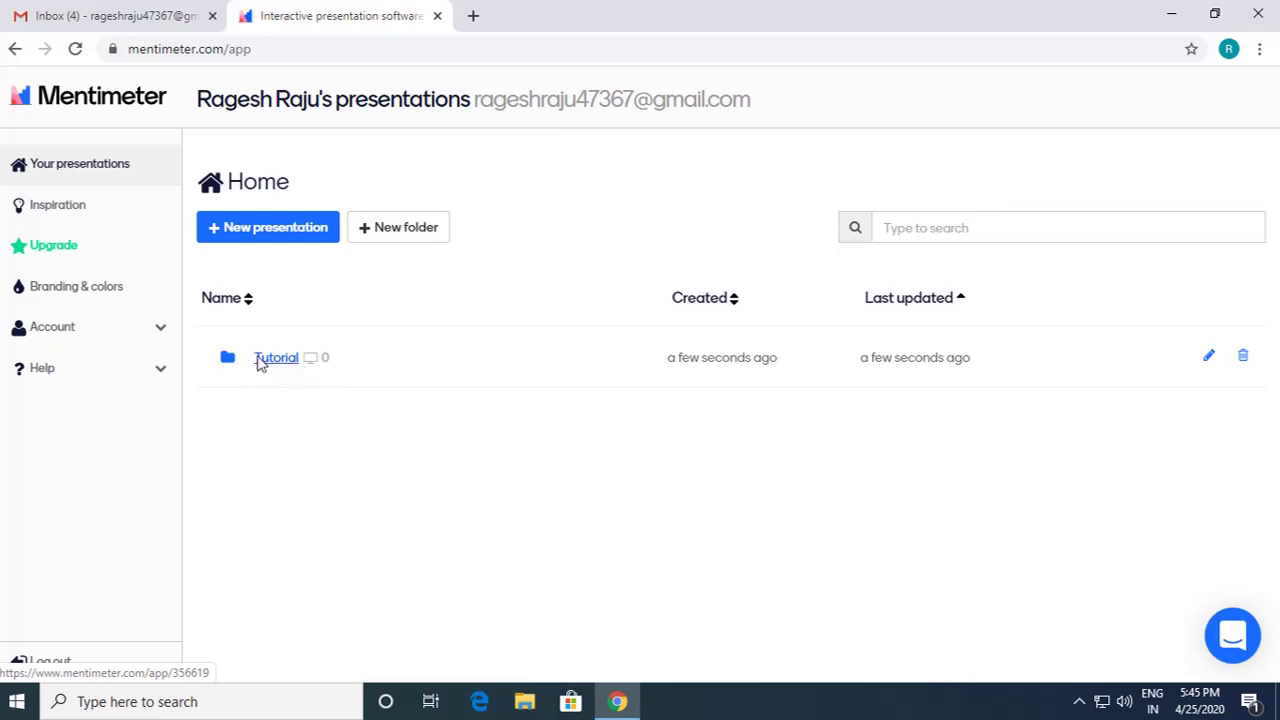
{"action": "left_click", "coordinate": [276, 358]}
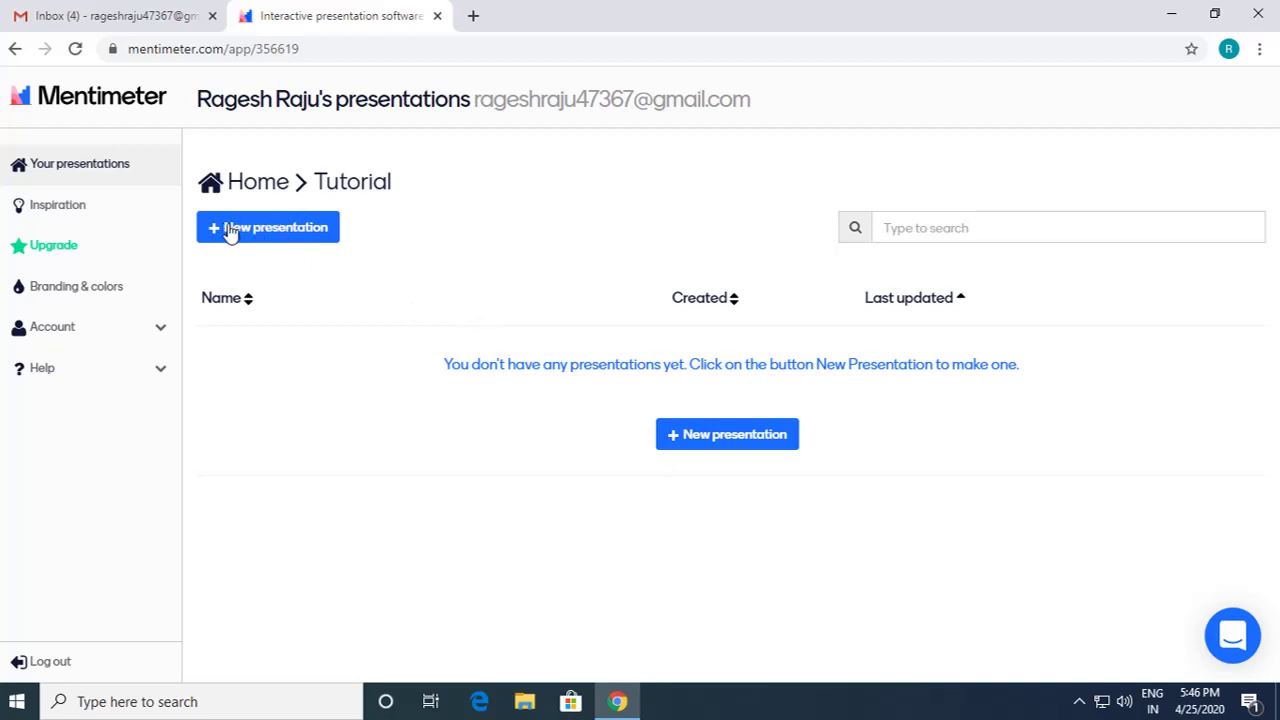
Step: Create a presentation named 'Sample Presentation' in the Tutorial folder
{"action": "left_click", "coordinate": [731, 440]}
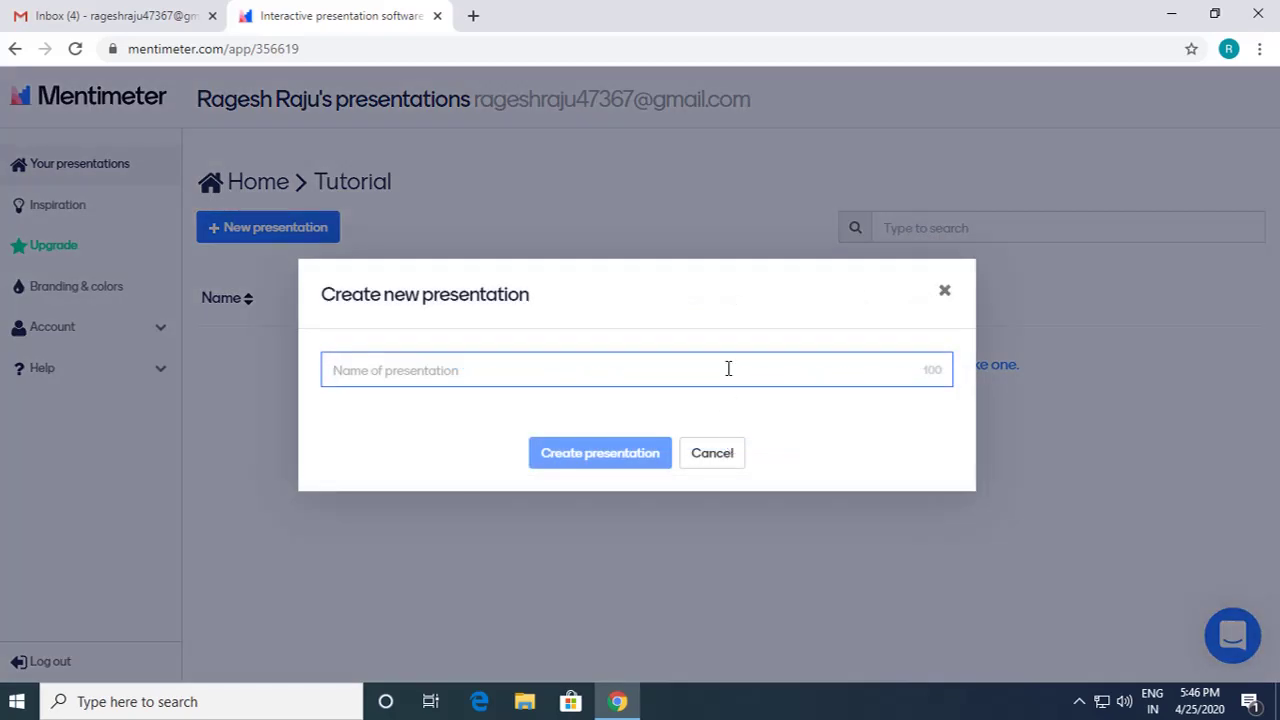
{"action": "type", "text": "Sample Presentati"}
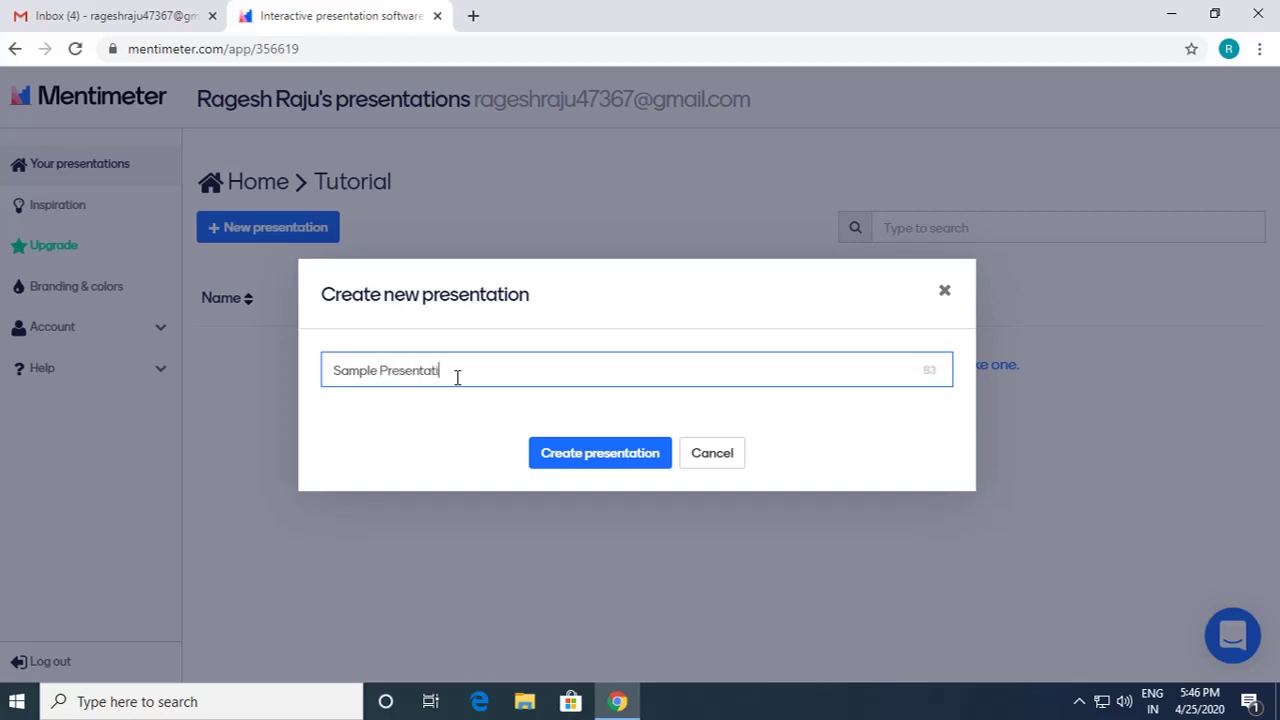
{"action": "type", "text": "on"}
{"action": "left_click", "coordinate": [590, 453]}
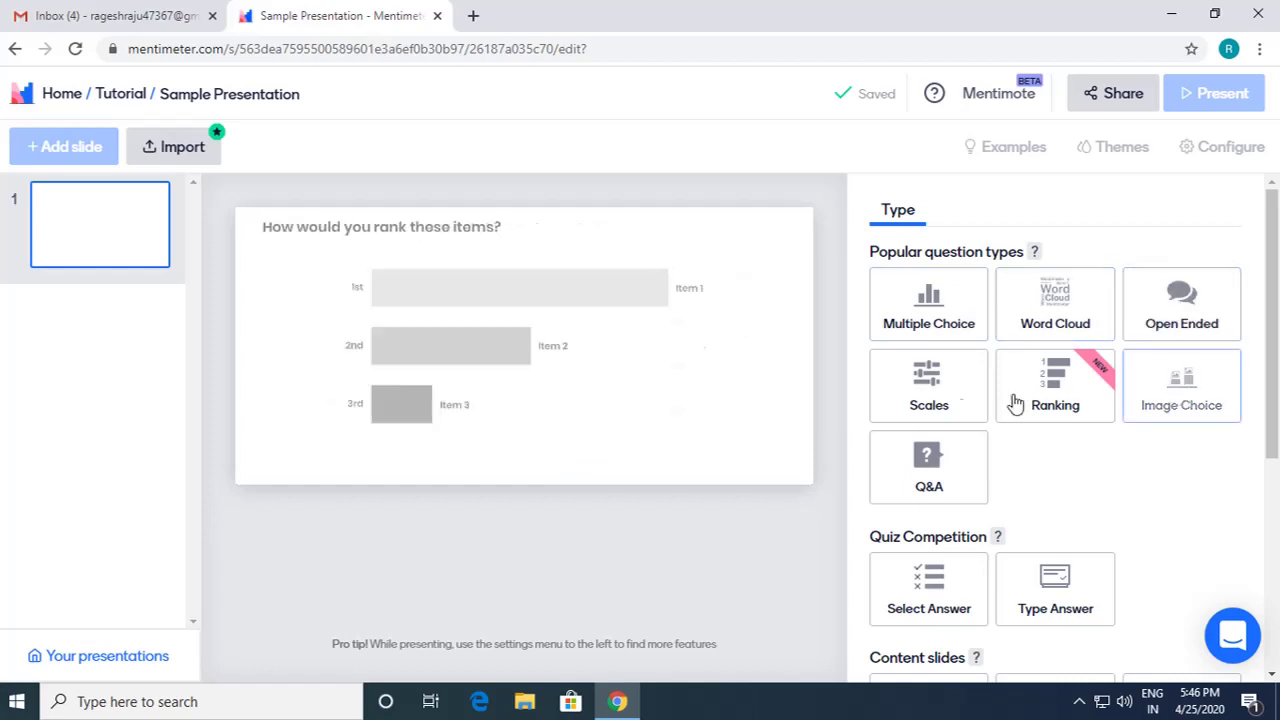
{"action": "scroll", "coordinate": [1155, 481], "scroll_direction": "down", "scroll_amount": 2}
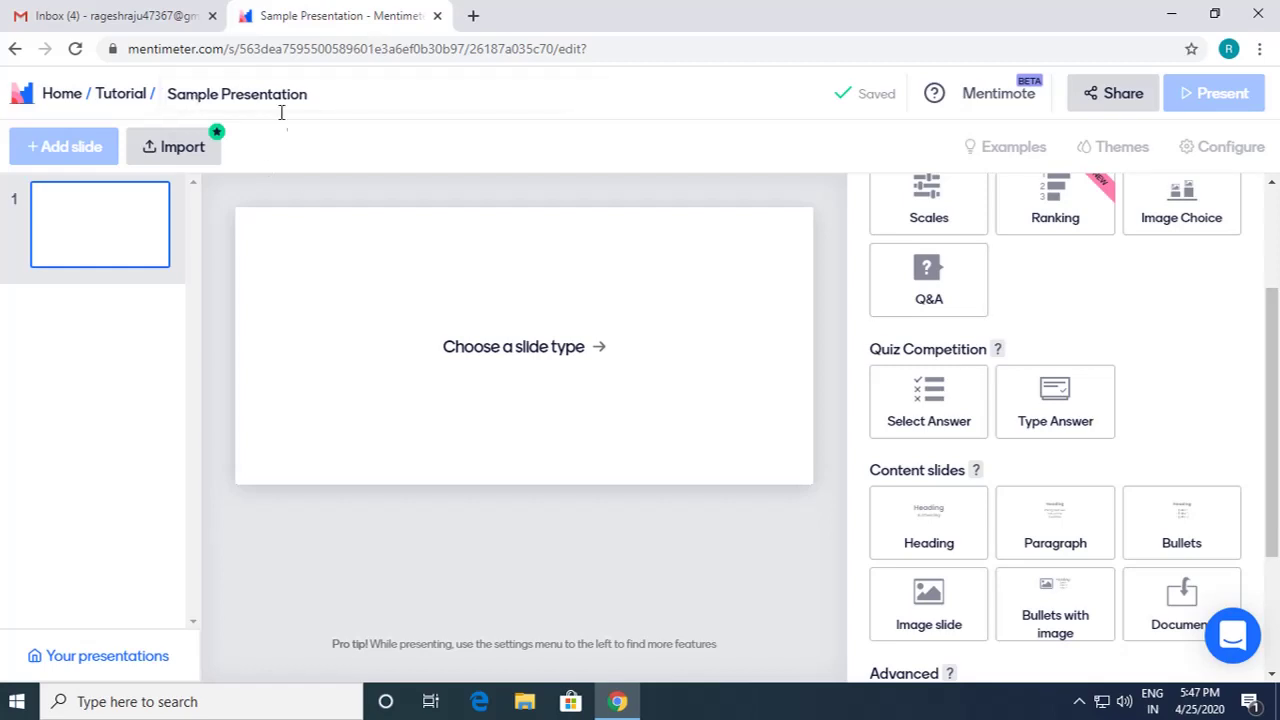
{"action": "scroll", "coordinate": [1108, 330], "scroll_direction": "up", "scroll_amount": 2}
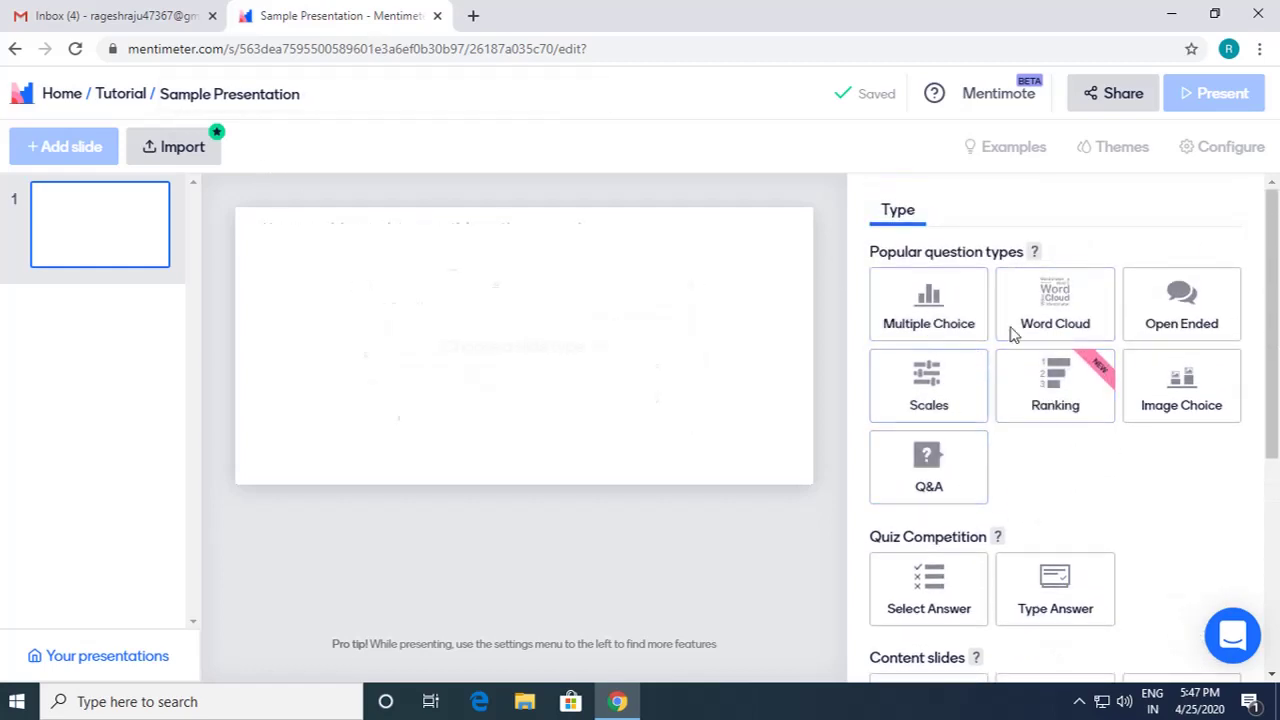
{"action": "scroll", "coordinate": [1100, 390], "scroll_direction": "down", "scroll_amount": 2}
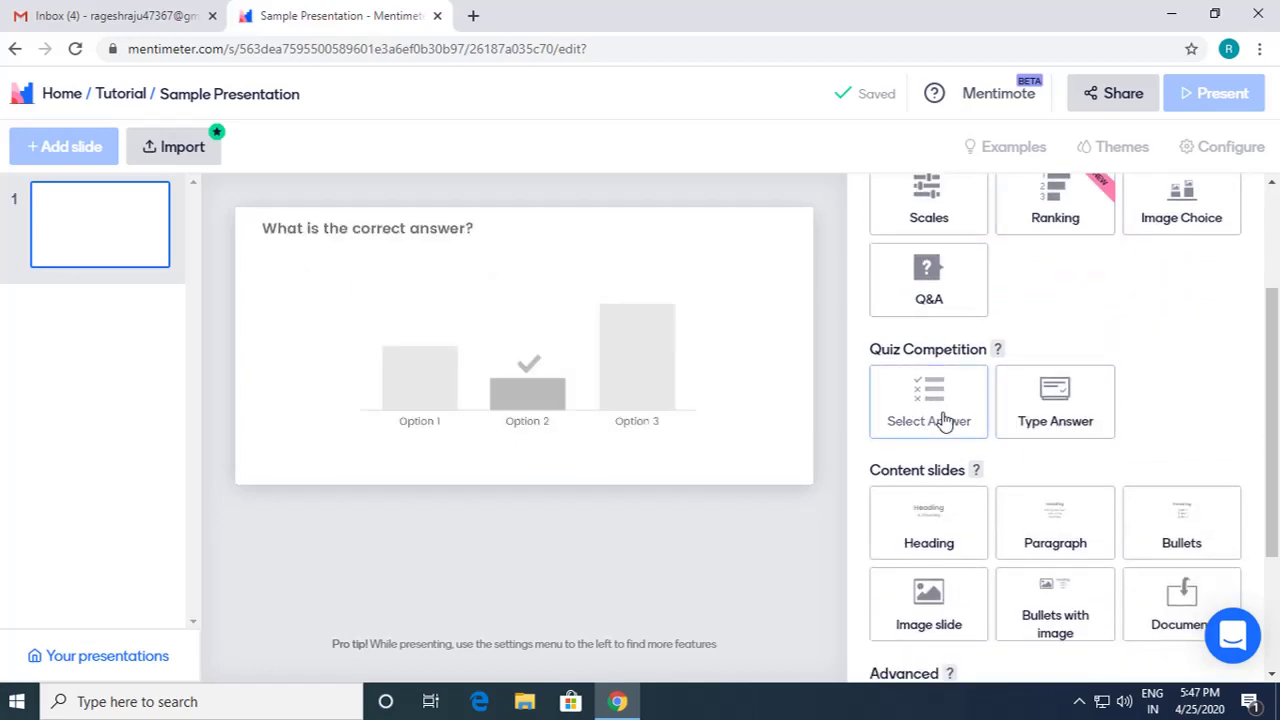
{"action": "scroll", "coordinate": [943, 420], "scroll_direction": "down", "scroll_amount": 2}
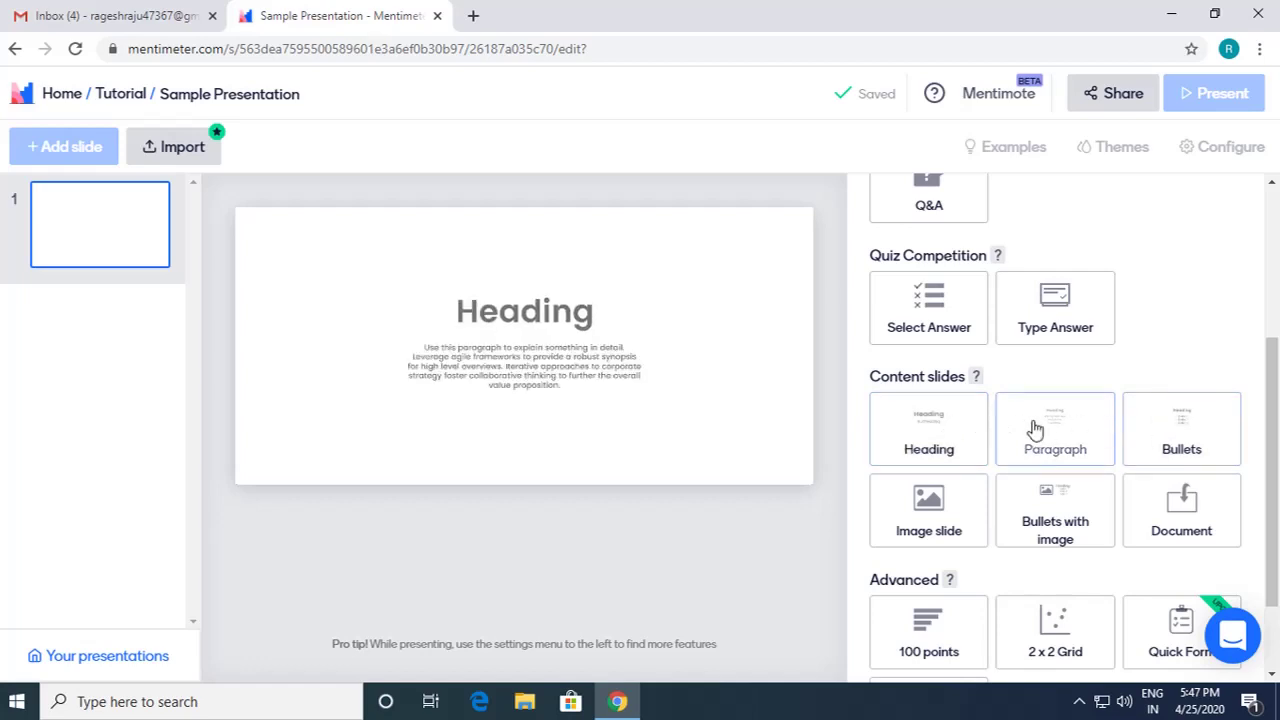
{"action": "left_click", "coordinate": [938, 452]}
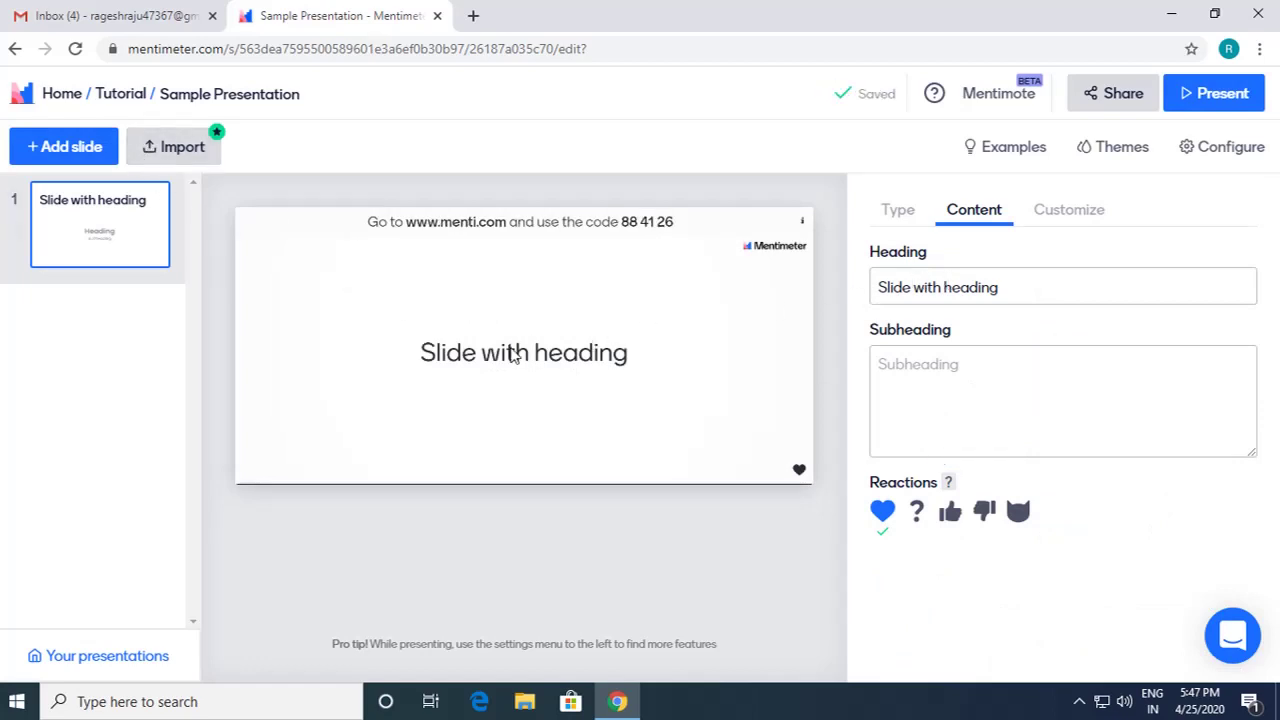
{"action": "left_click", "coordinate": [929, 286]}
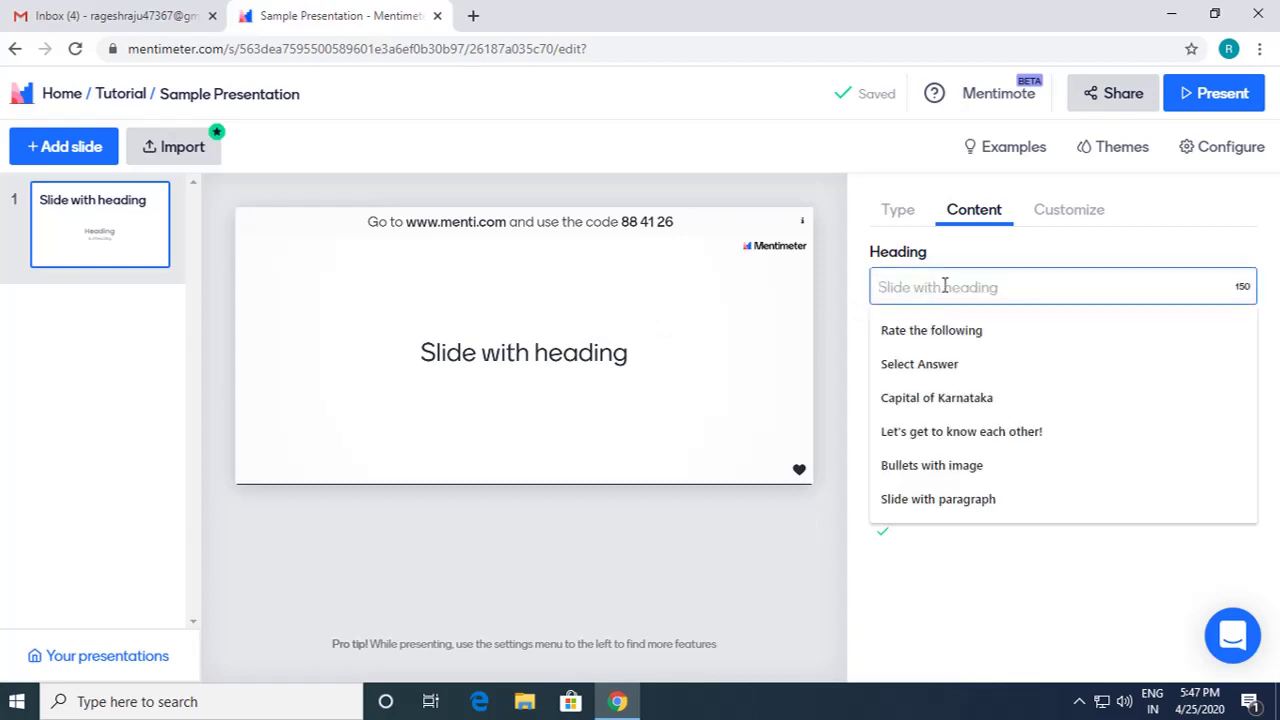
{"action": "left_click", "coordinate": [899, 212]}
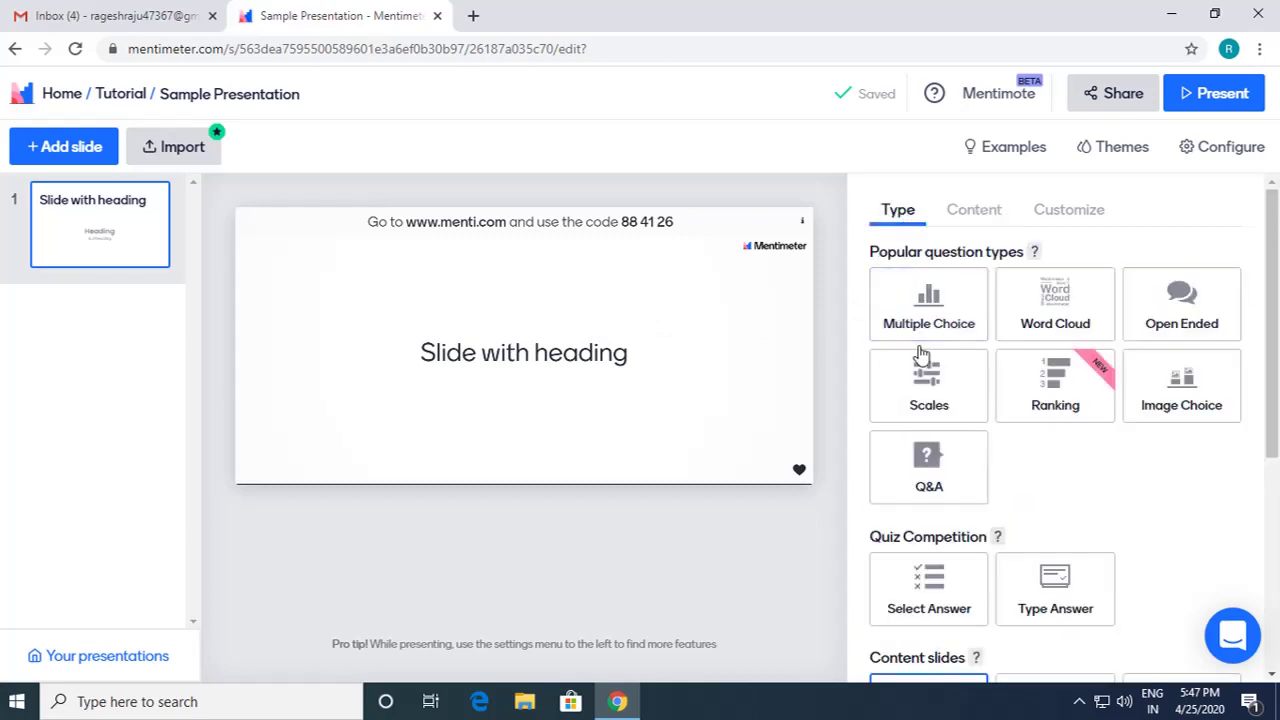
{"action": "scroll", "coordinate": [905, 425], "scroll_direction": "down", "scroll_amount": 3}
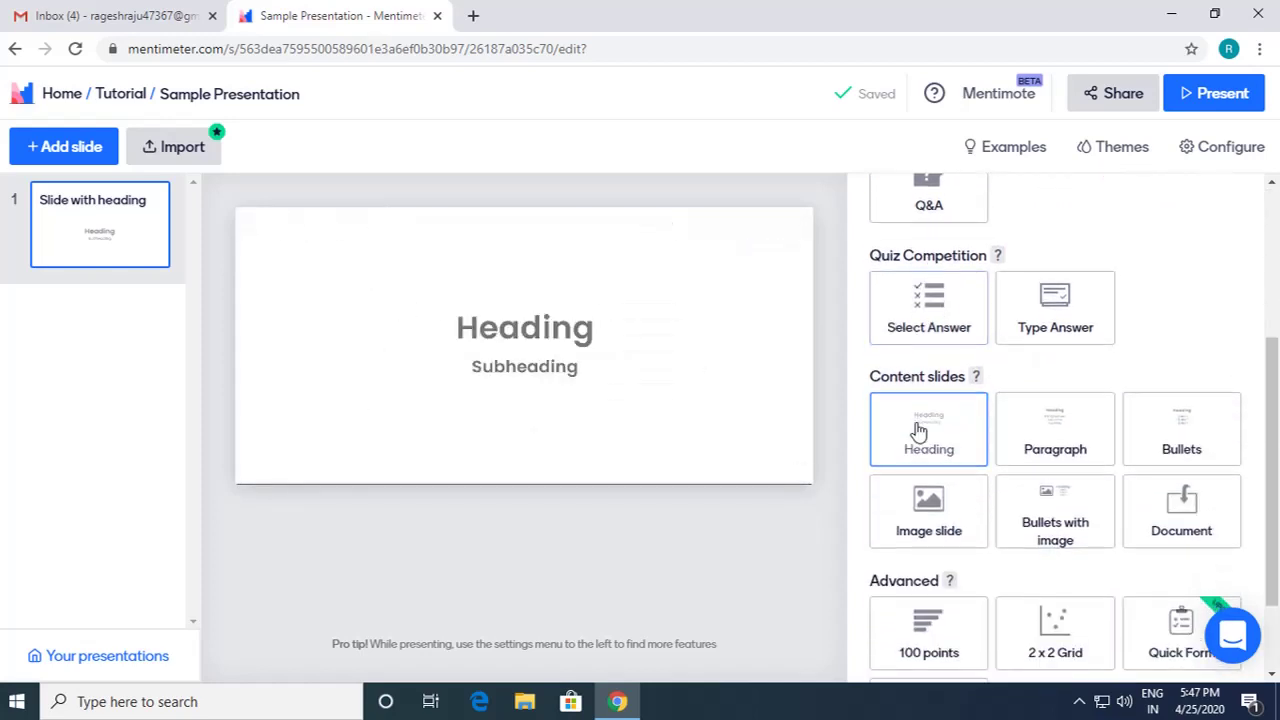
{"action": "scroll", "coordinate": [929, 458], "scroll_direction": "down", "scroll_amount": 1}
{"action": "scroll", "coordinate": [931, 470], "scroll_direction": "up", "scroll_amount": 5}
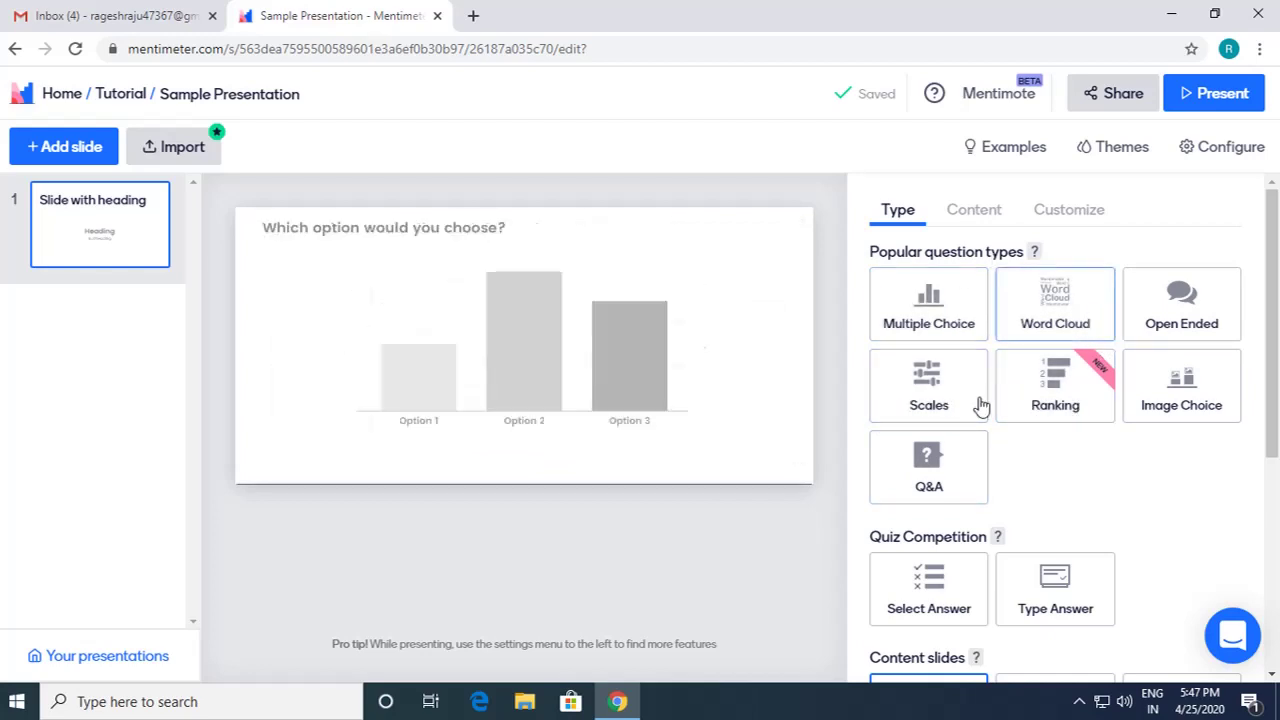
{"action": "scroll", "coordinate": [1043, 398], "scroll_direction": "down", "scroll_amount": 1}
{"action": "scroll", "coordinate": [1043, 398], "scroll_direction": "down", "scroll_amount": 1}
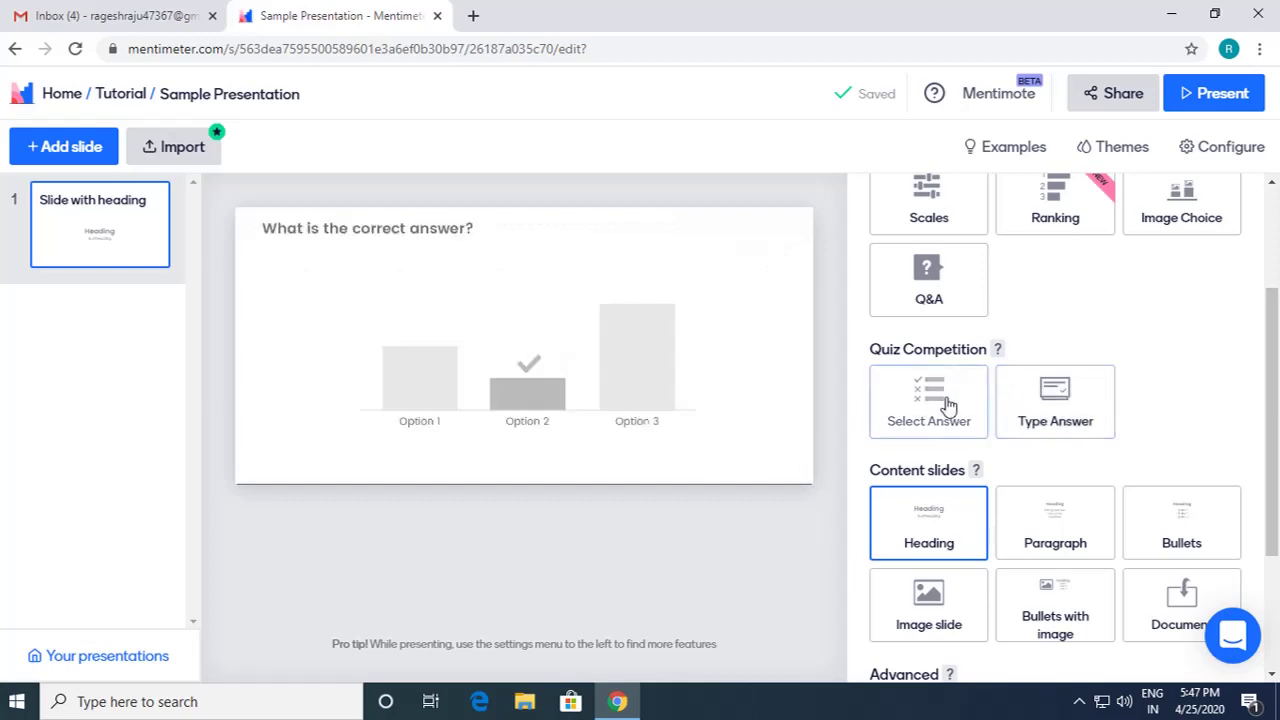
{"action": "scroll", "coordinate": [990, 400], "scroll_direction": "down", "scroll_amount": 2}
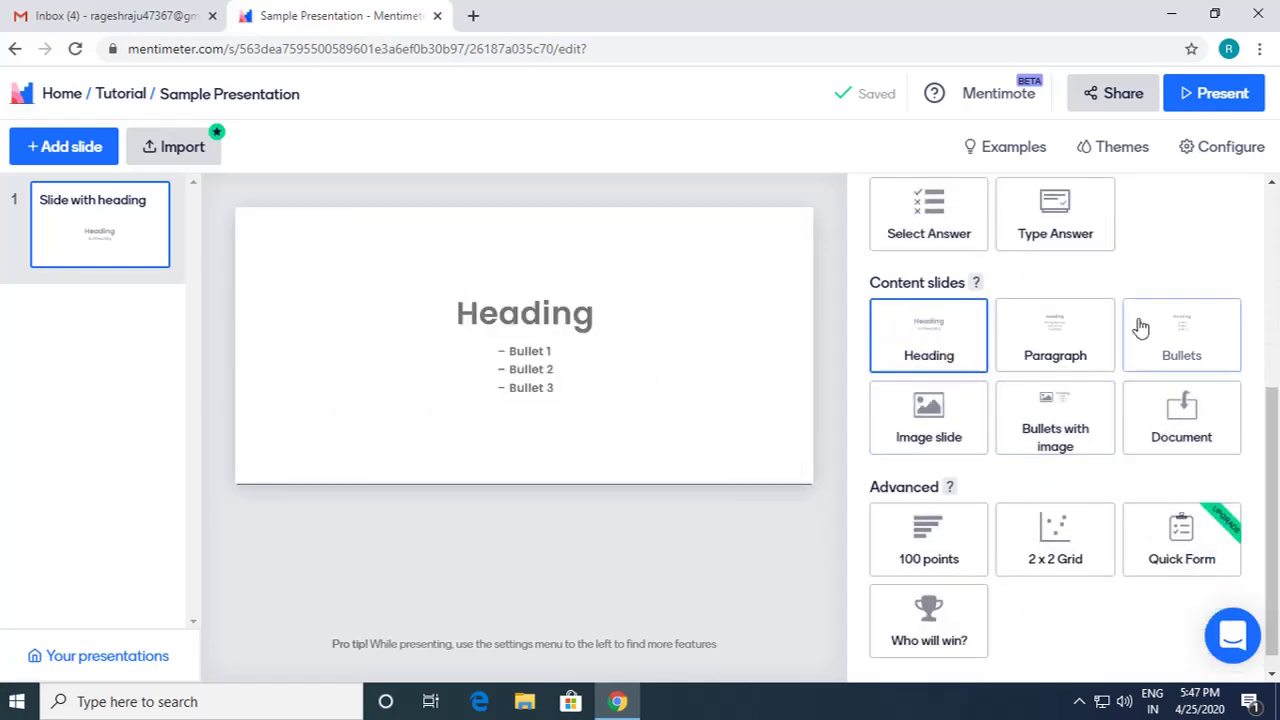
{"action": "scroll", "coordinate": [1066, 406], "scroll_direction": "down", "scroll_amount": 1}
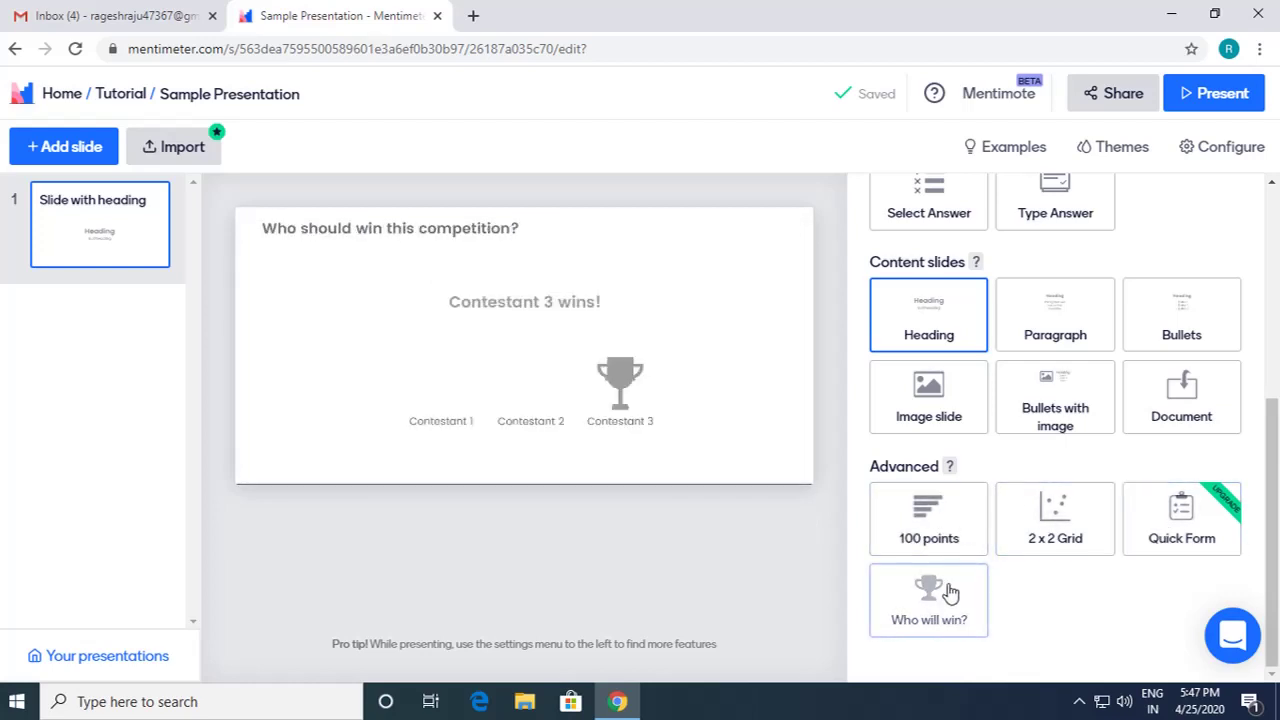
{"action": "scroll", "coordinate": [949, 563], "scroll_direction": "up", "scroll_amount": 4}
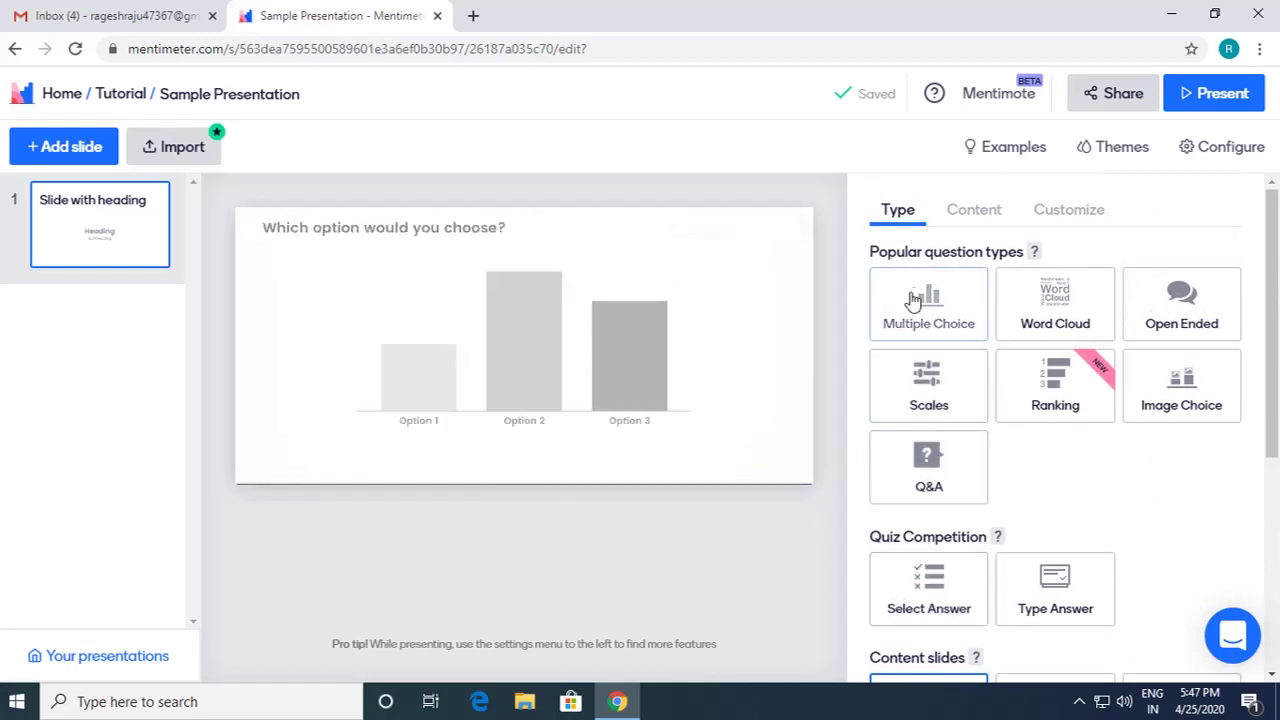
{"action": "left_click", "coordinate": [976, 212]}
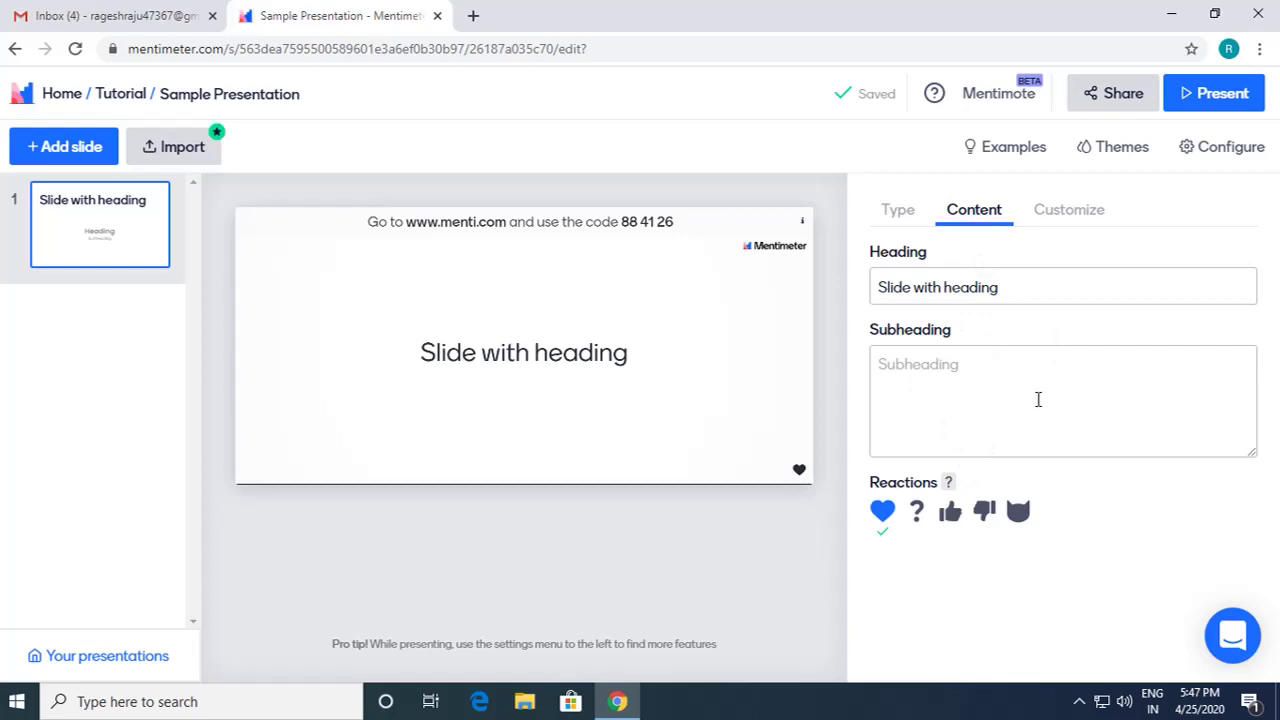
{"action": "left_click", "coordinate": [1080, 218]}
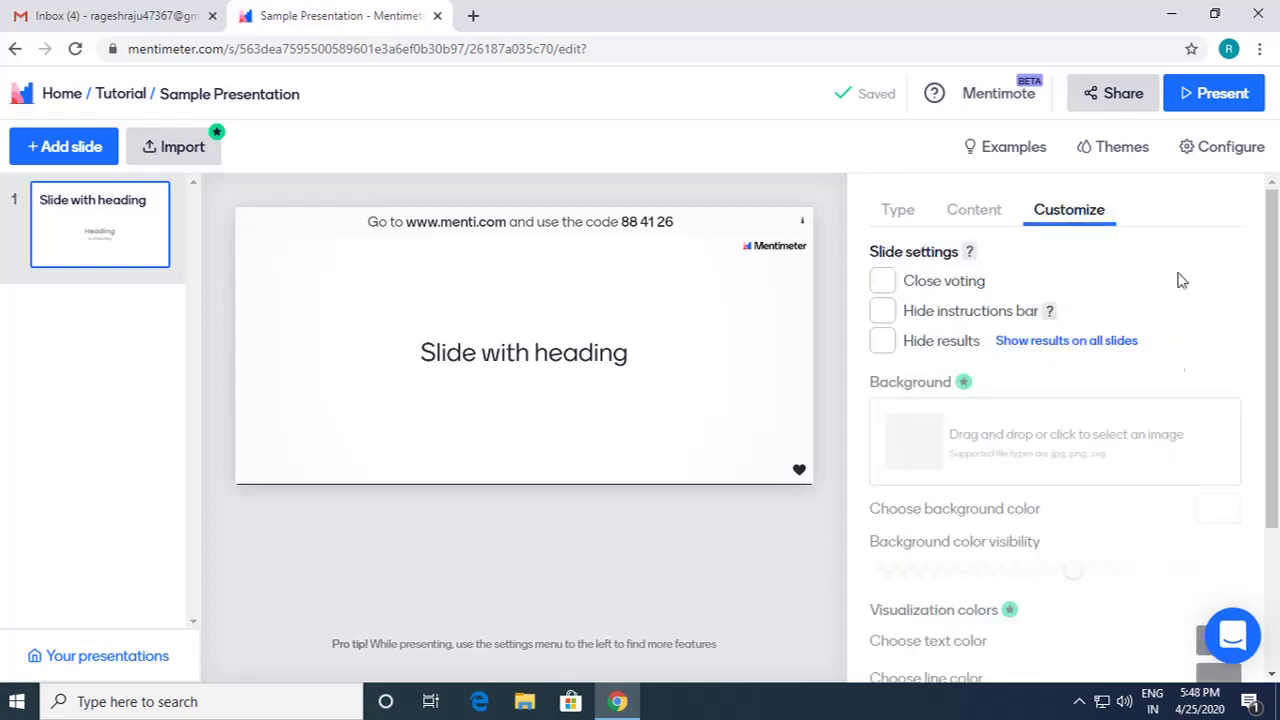
{"action": "left_click", "coordinate": [900, 216]}
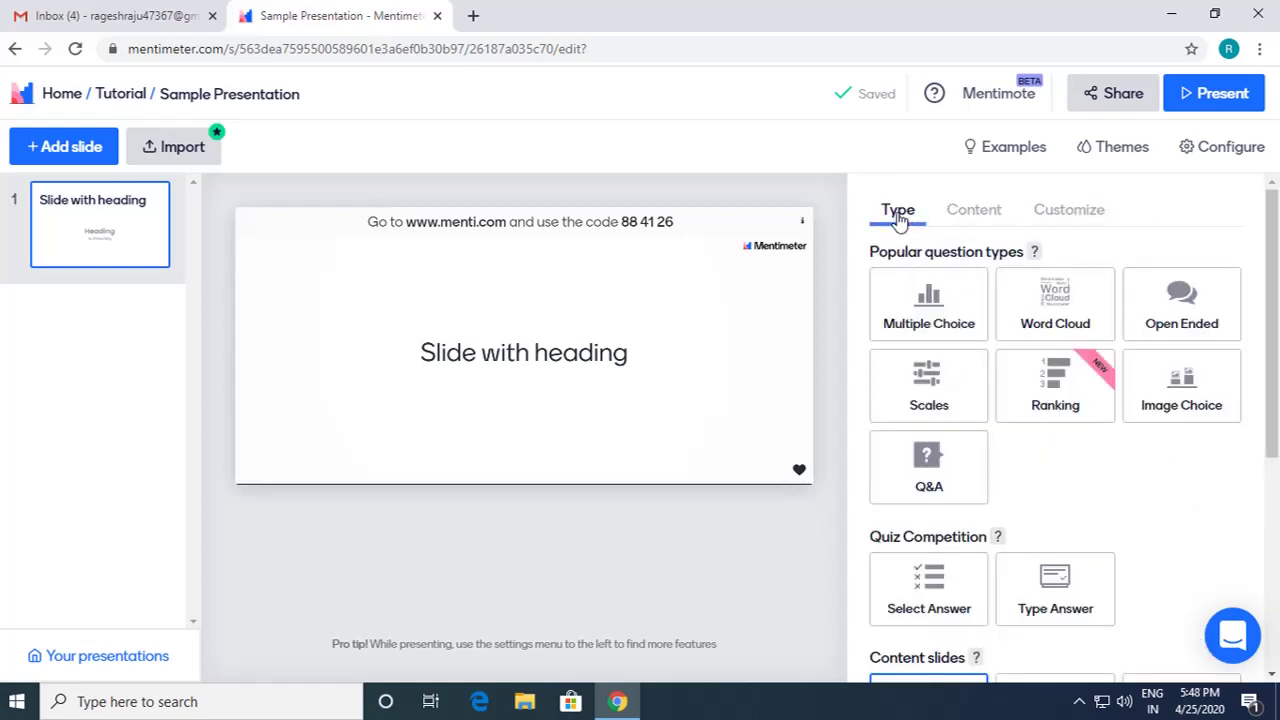
{"action": "scroll", "coordinate": [907, 300], "scroll_direction": "down", "scroll_amount": 3}
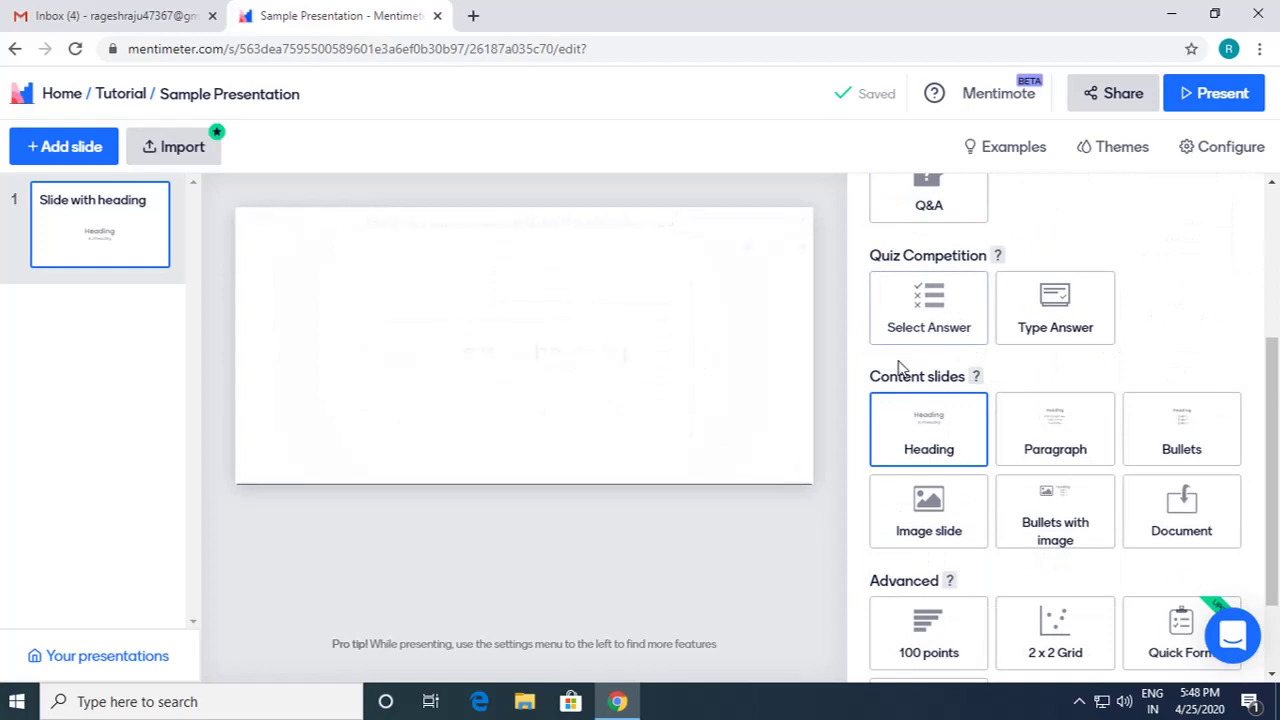
Step: Keep slide 1 as a Heading slide and title it 'Tutorial for Mentimeter'
{"action": "left_click", "coordinate": [915, 450]}
{"action": "left_click", "coordinate": [963, 287]}
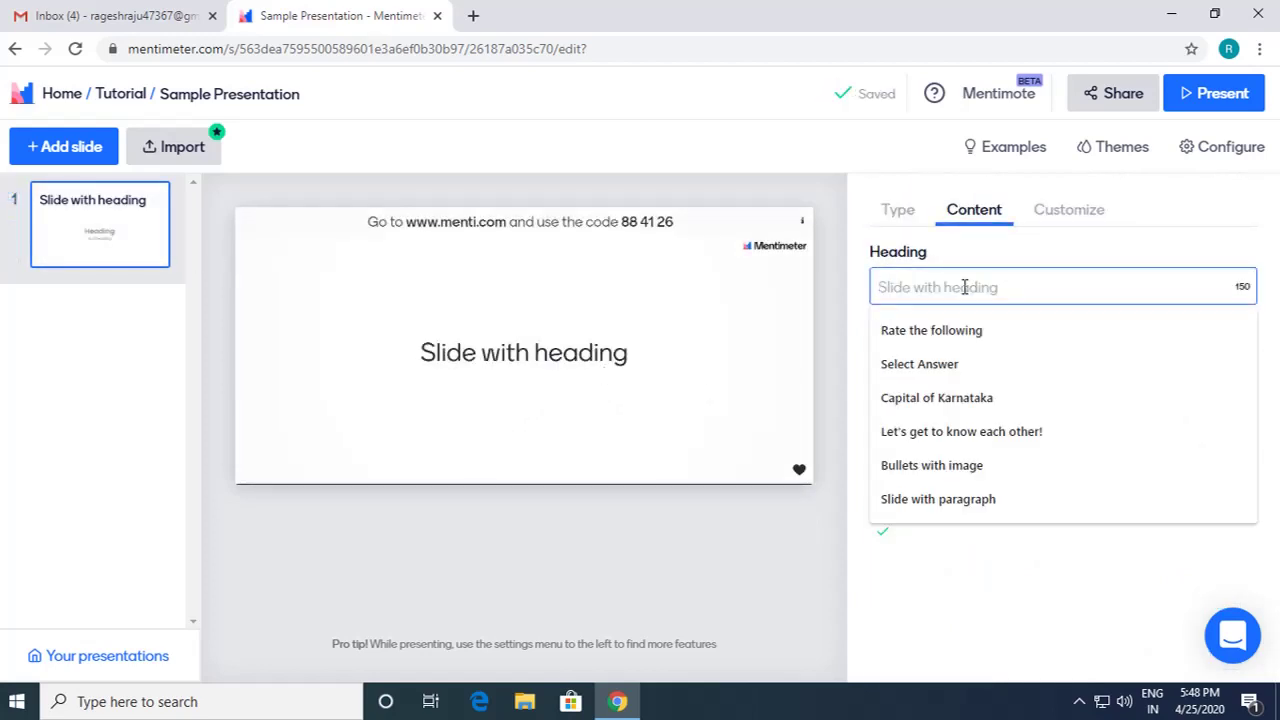
{"action": "type", "text": "Tut"}
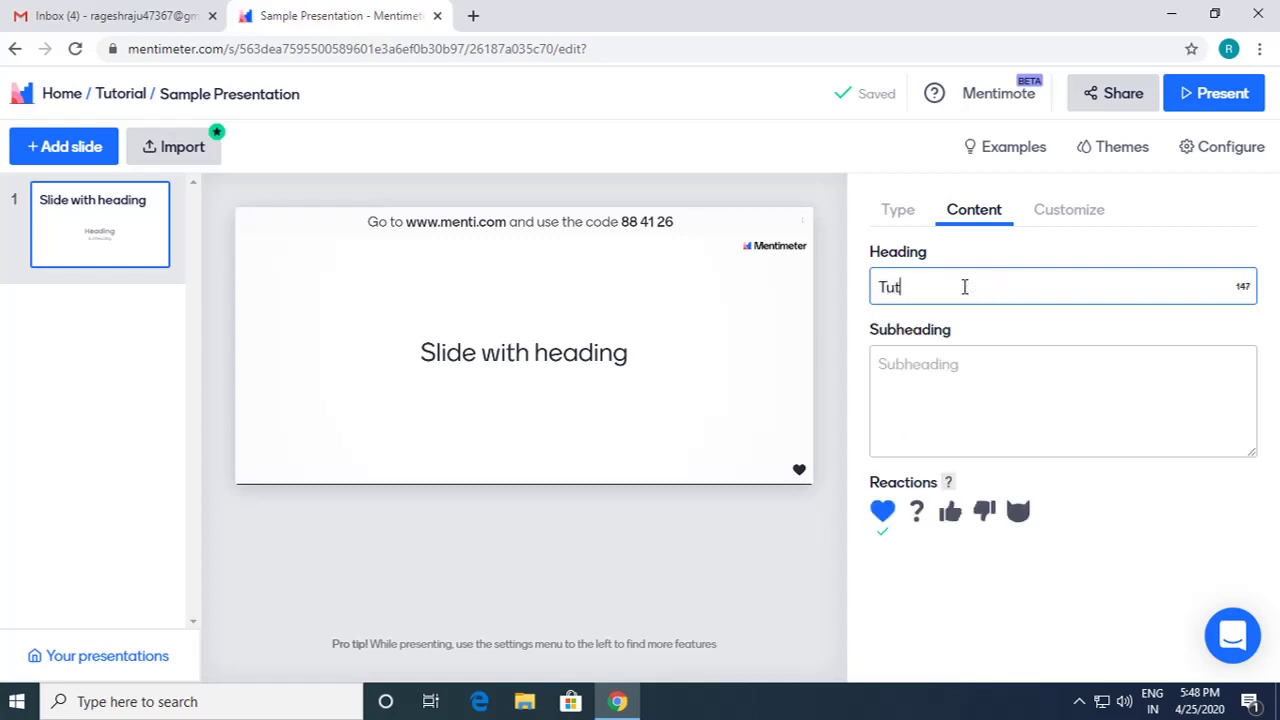
{"action": "type", "text": "orial"}
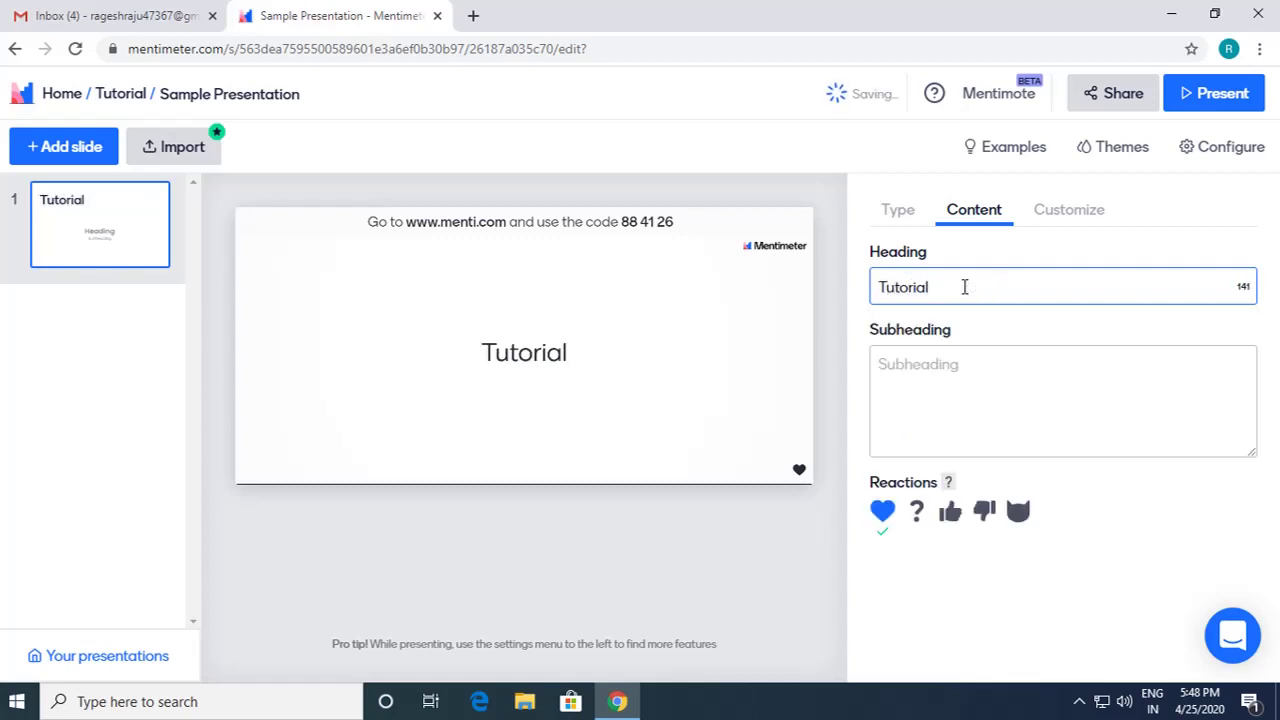
{"action": "type", "text": " for MEn"}
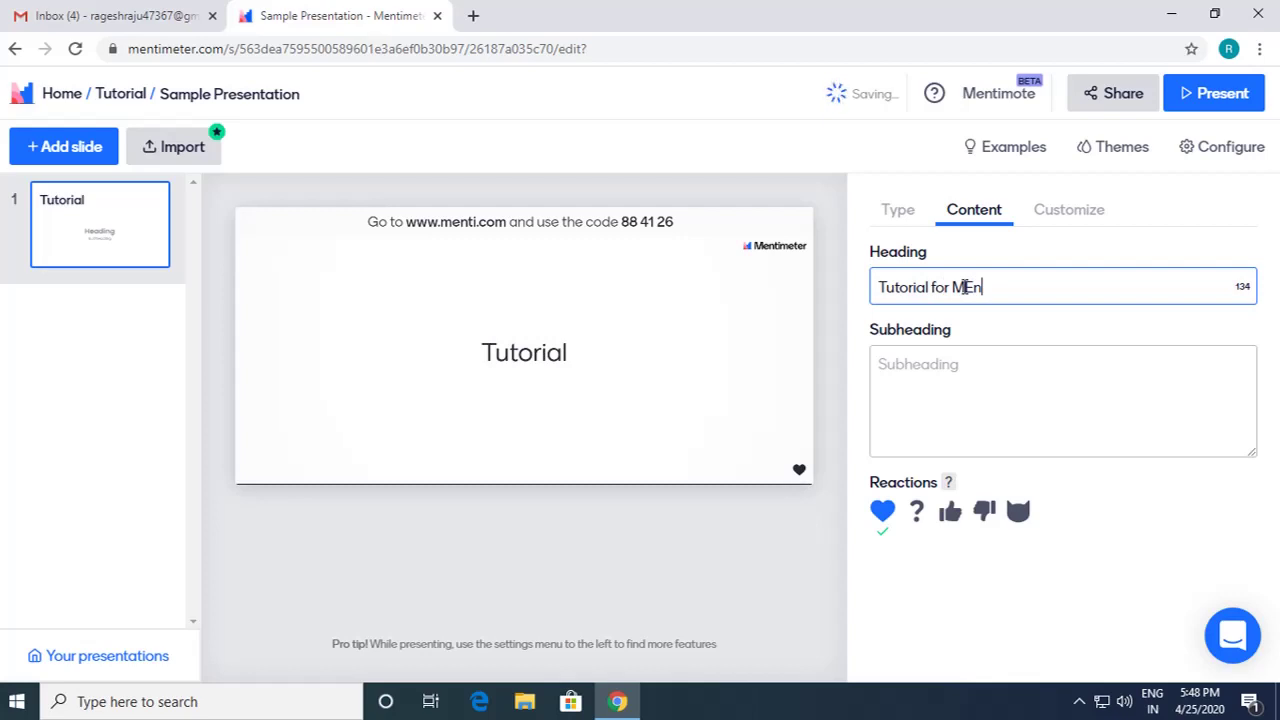
{"action": "key", "text": "BackSpace"}
{"action": "key", "text": "BackSpace"}
{"action": "type", "text": "entimter"}
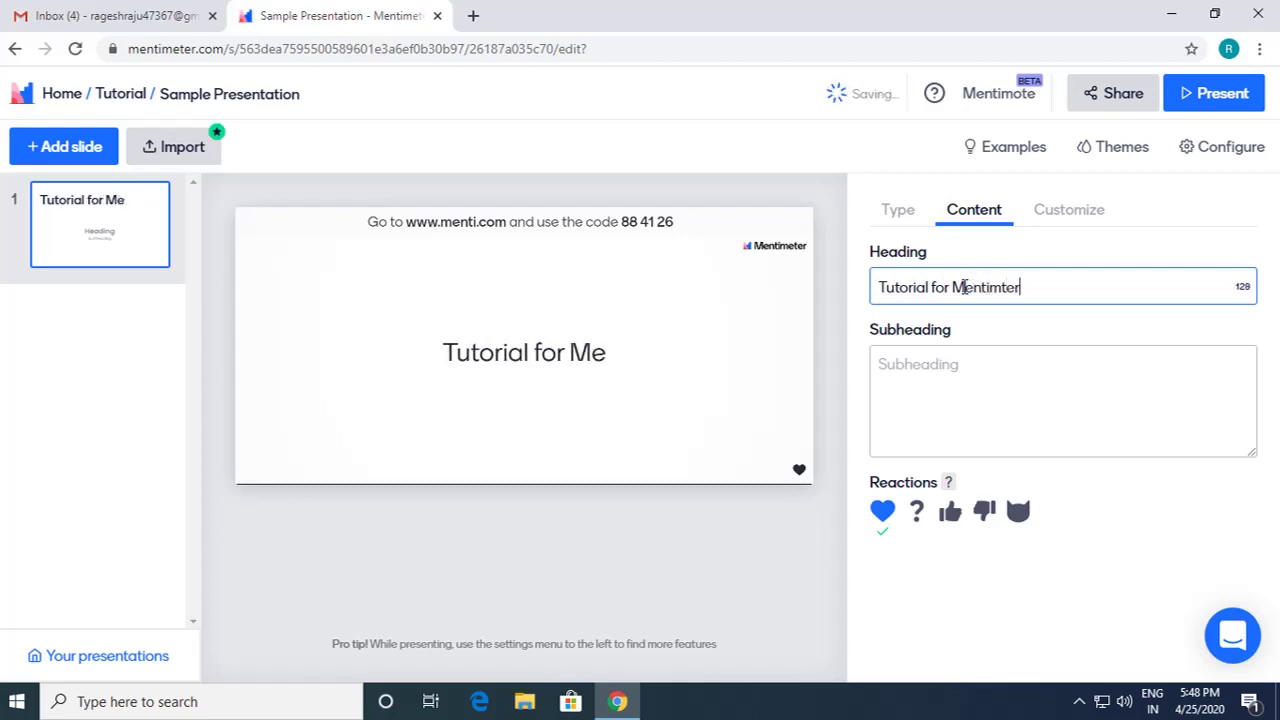
{"action": "key", "text": "BackSpace"}
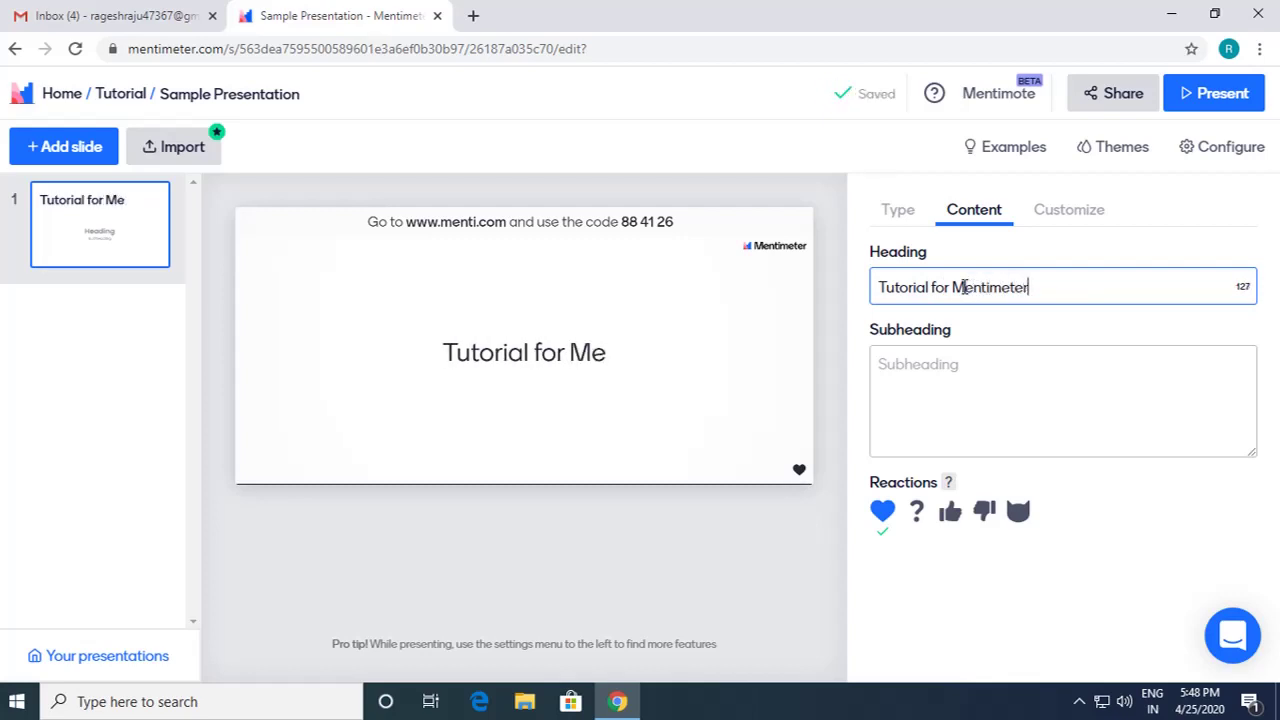
{"action": "left_click", "coordinate": [979, 382]}
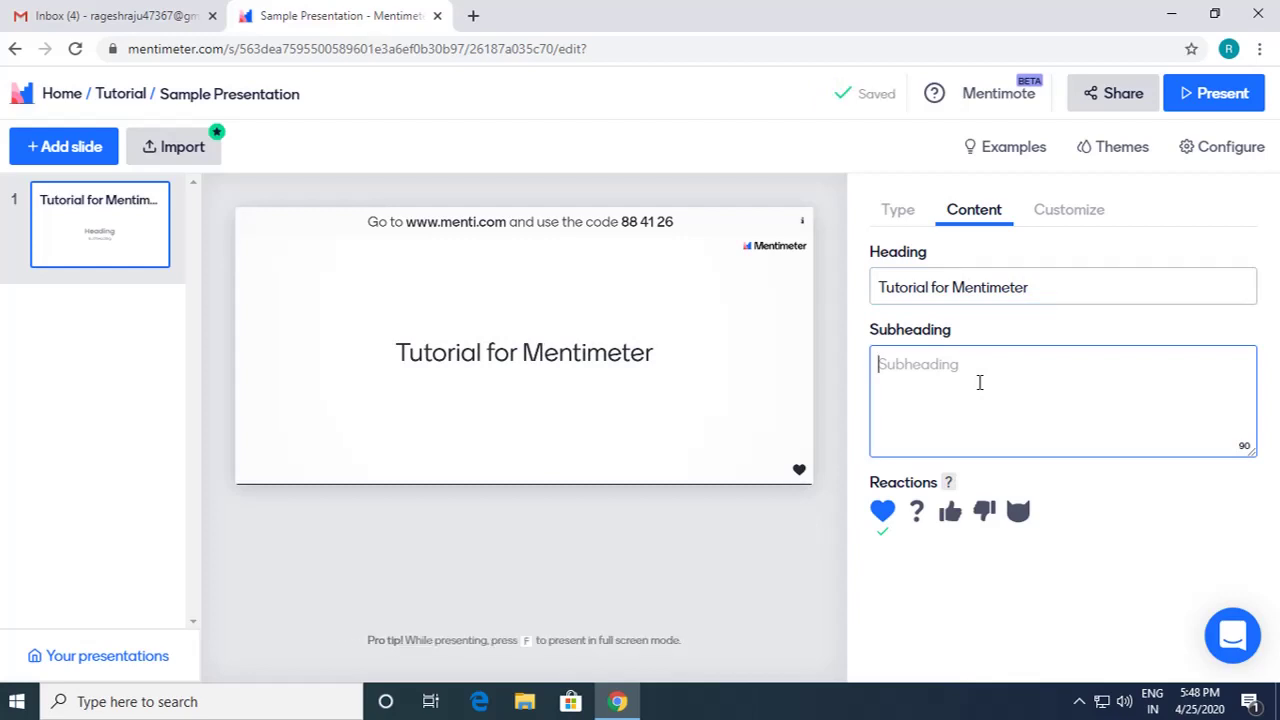
Step: Give slide 1 the subheading 'This Tutorial is for creating a Mentimeter presentation.' with thumbs-up/down reactions
{"action": "type", "text": "This Tutorial is"}
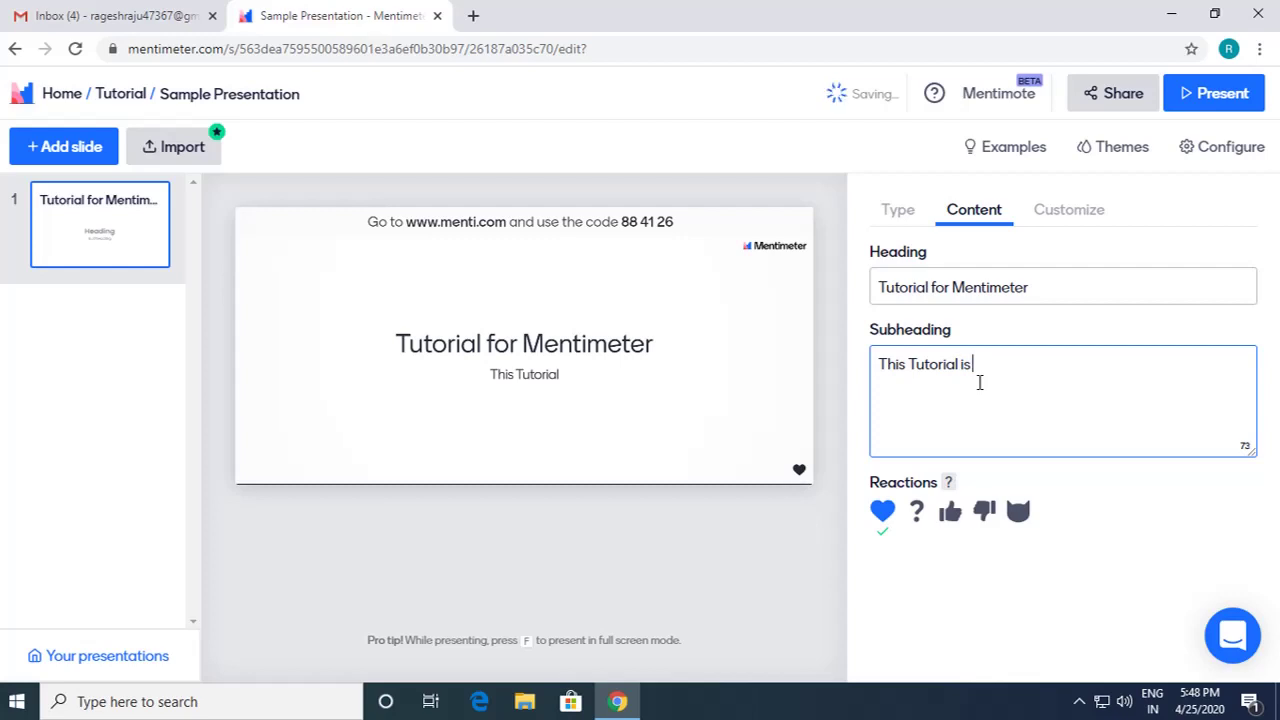
{"action": "type", "text": "for creati"}
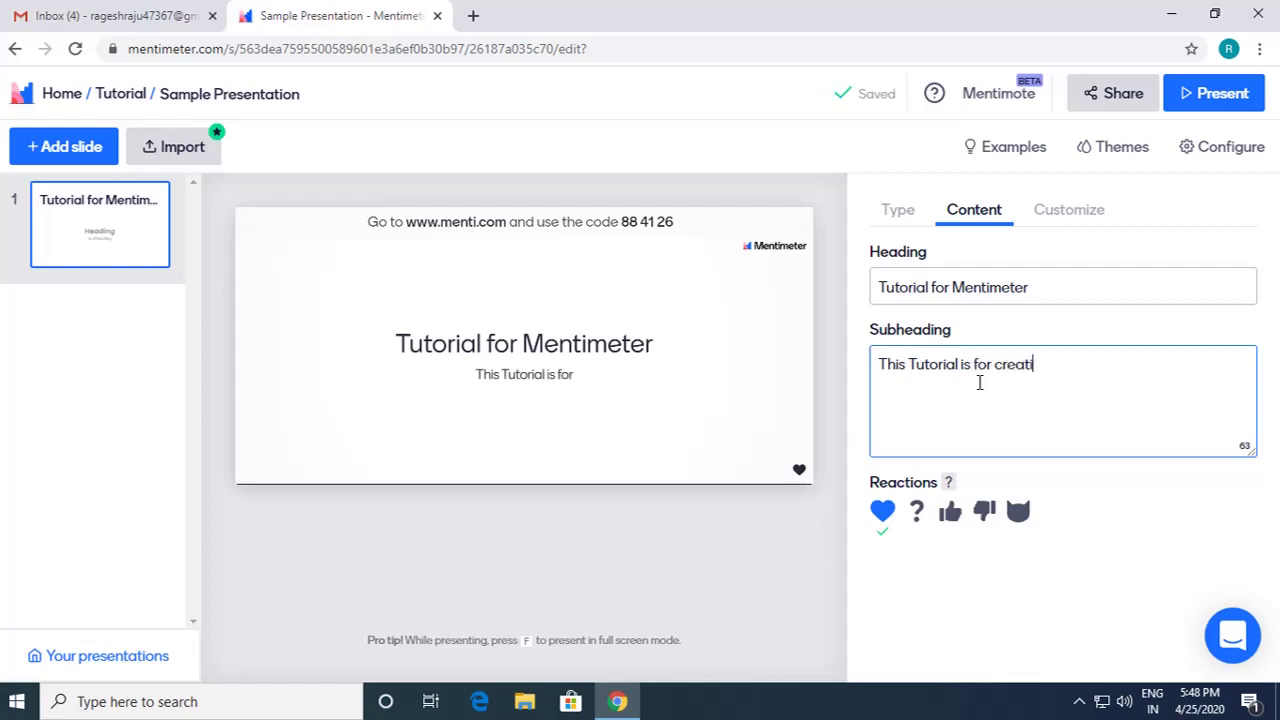
{"action": "type", "text": "ng a Menti"}
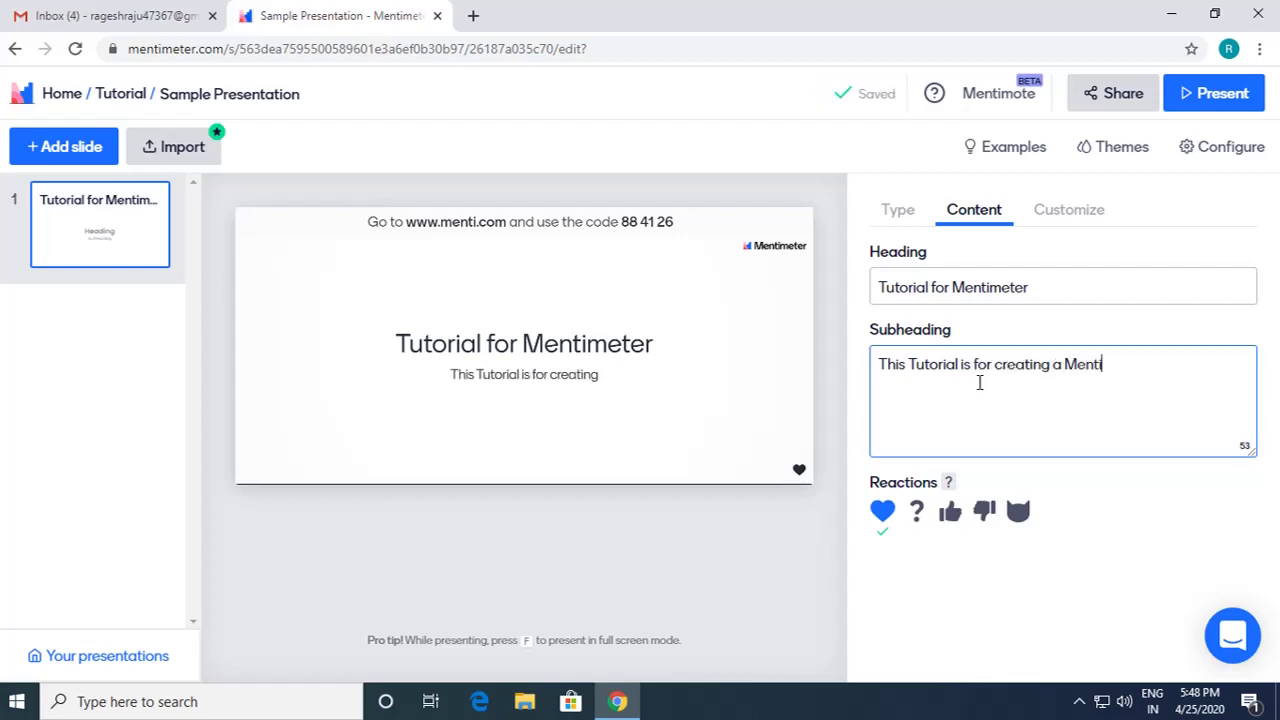
{"action": "type", "text": "meter presentation."}
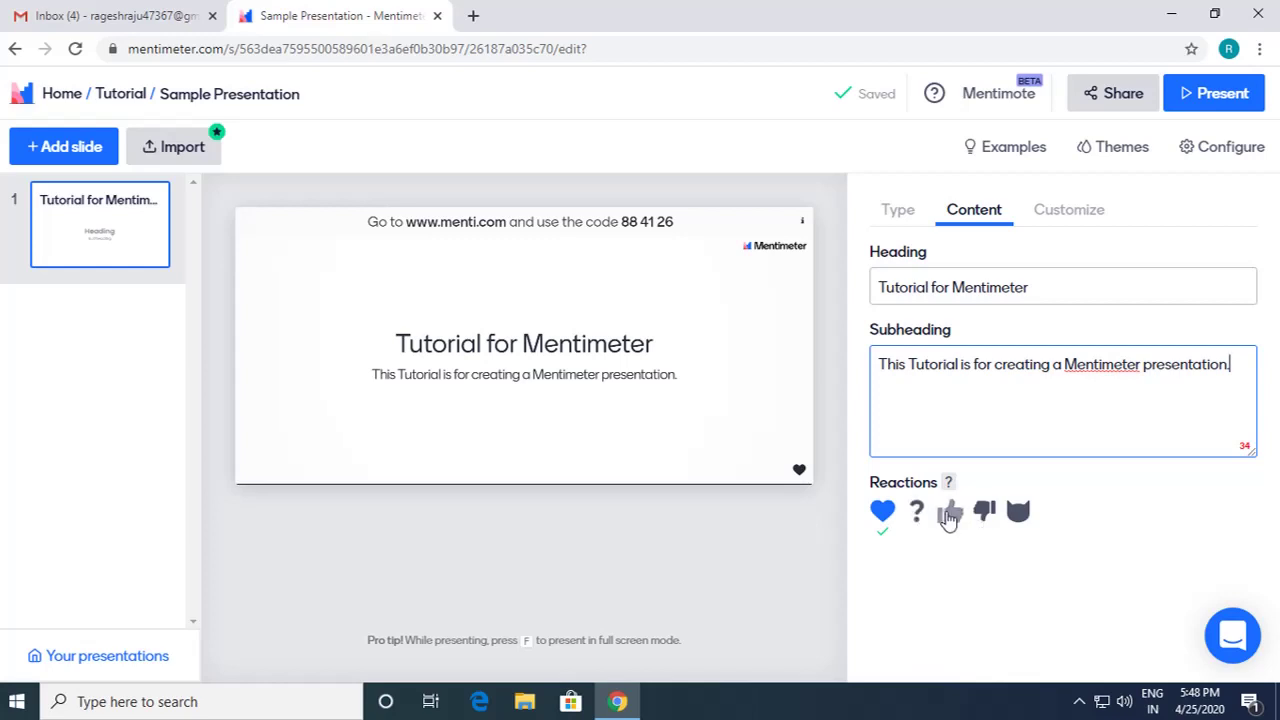
{"action": "left_click", "coordinate": [949, 515]}
{"action": "left_click", "coordinate": [987, 515]}
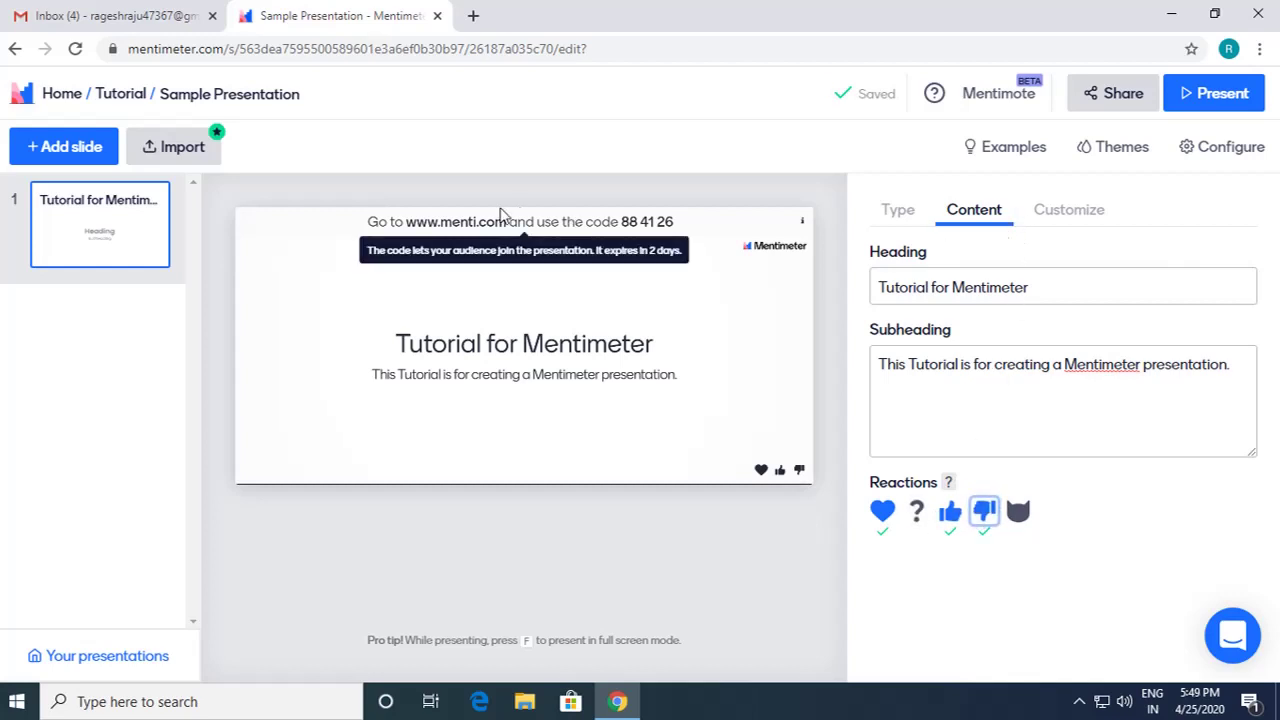
Step: Add a second, blank slide to the presentation
{"action": "left_click", "coordinate": [84, 160]}
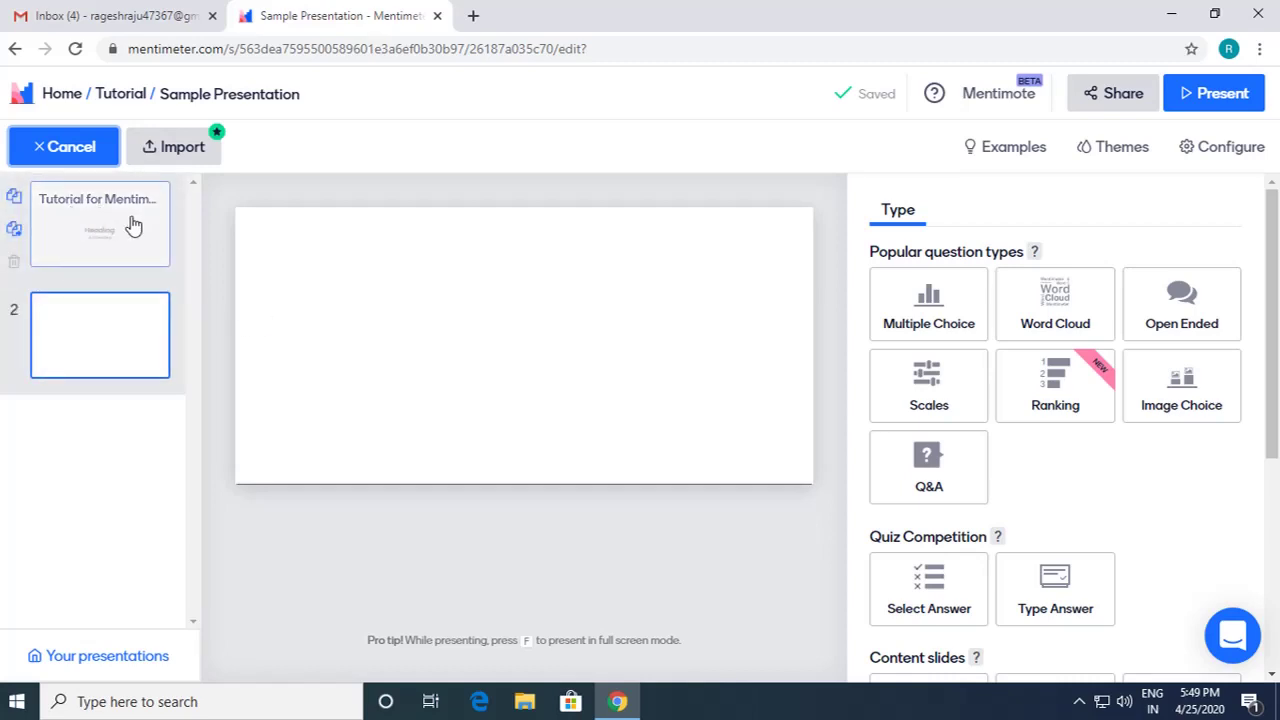
Step: Make slide 2 a Paragraph content slide headed 'Sub Heading'
{"action": "scroll", "coordinate": [1017, 441], "scroll_direction": "down", "scroll_amount": 1}
{"action": "scroll", "coordinate": [1017, 441], "scroll_direction": "down", "scroll_amount": 1}
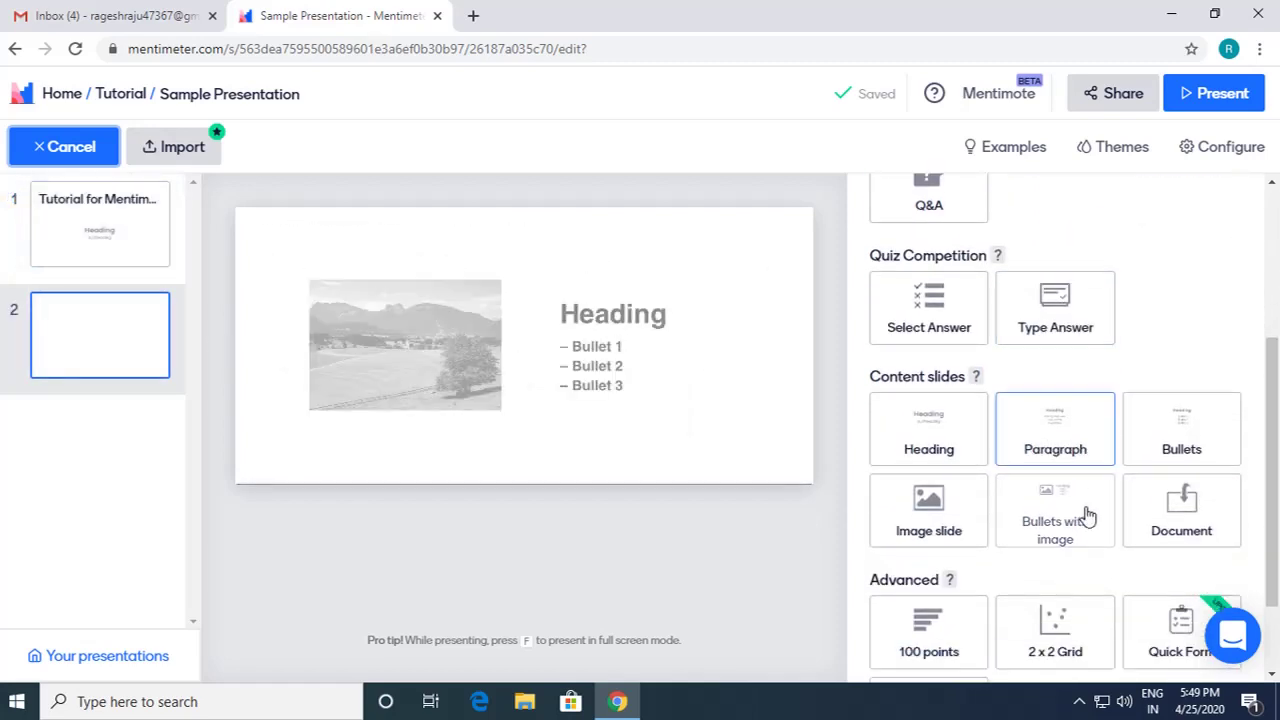
{"action": "left_click", "coordinate": [1066, 443]}
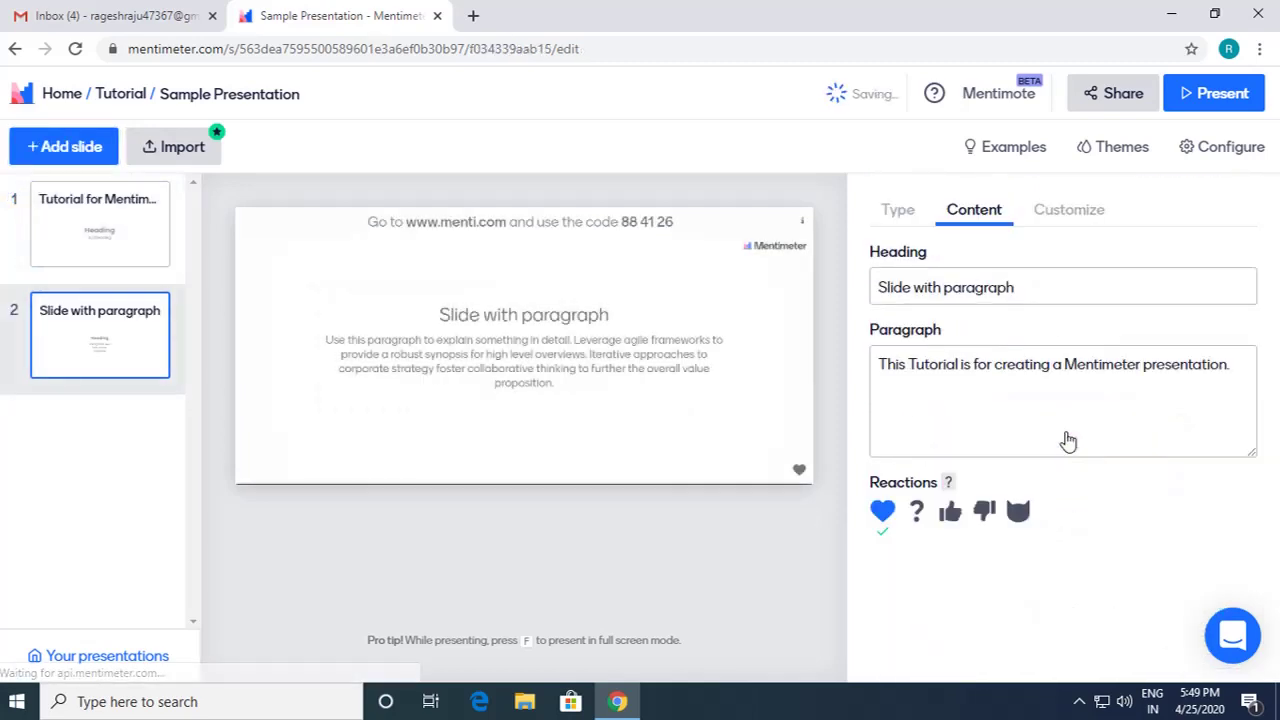
{"action": "left_click", "coordinate": [990, 283]}
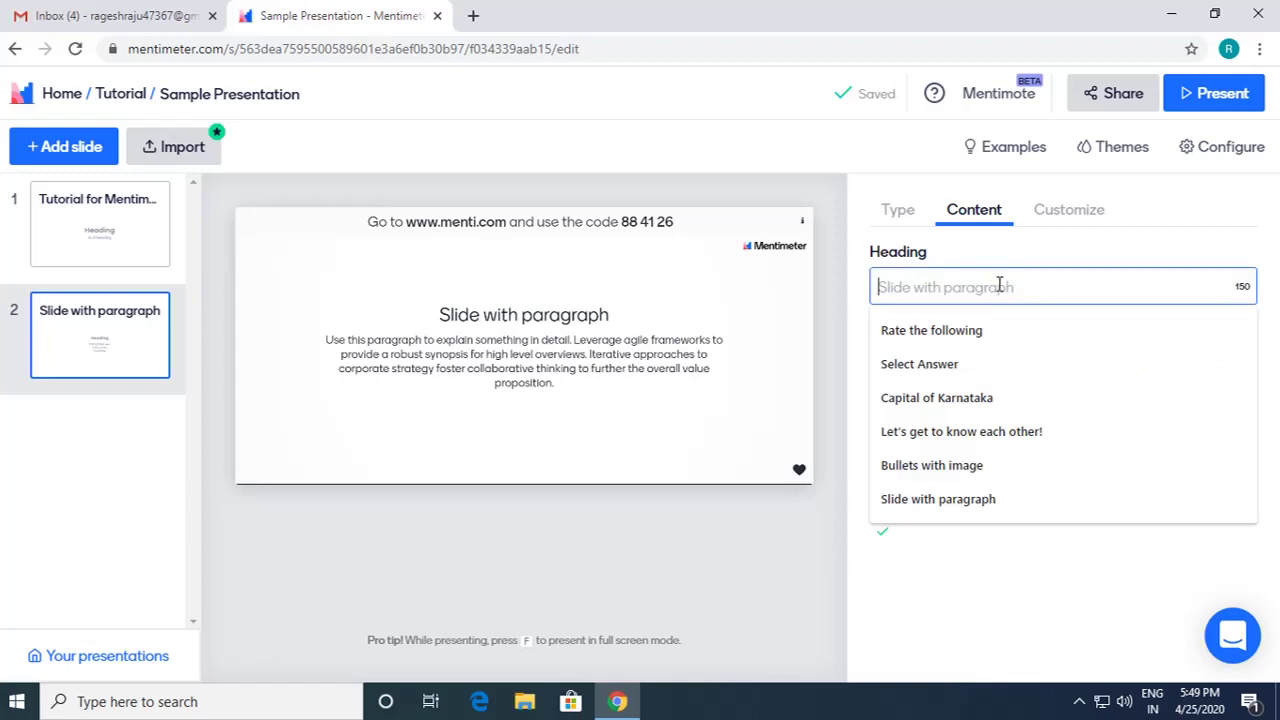
{"action": "type", "text": "Sub"}
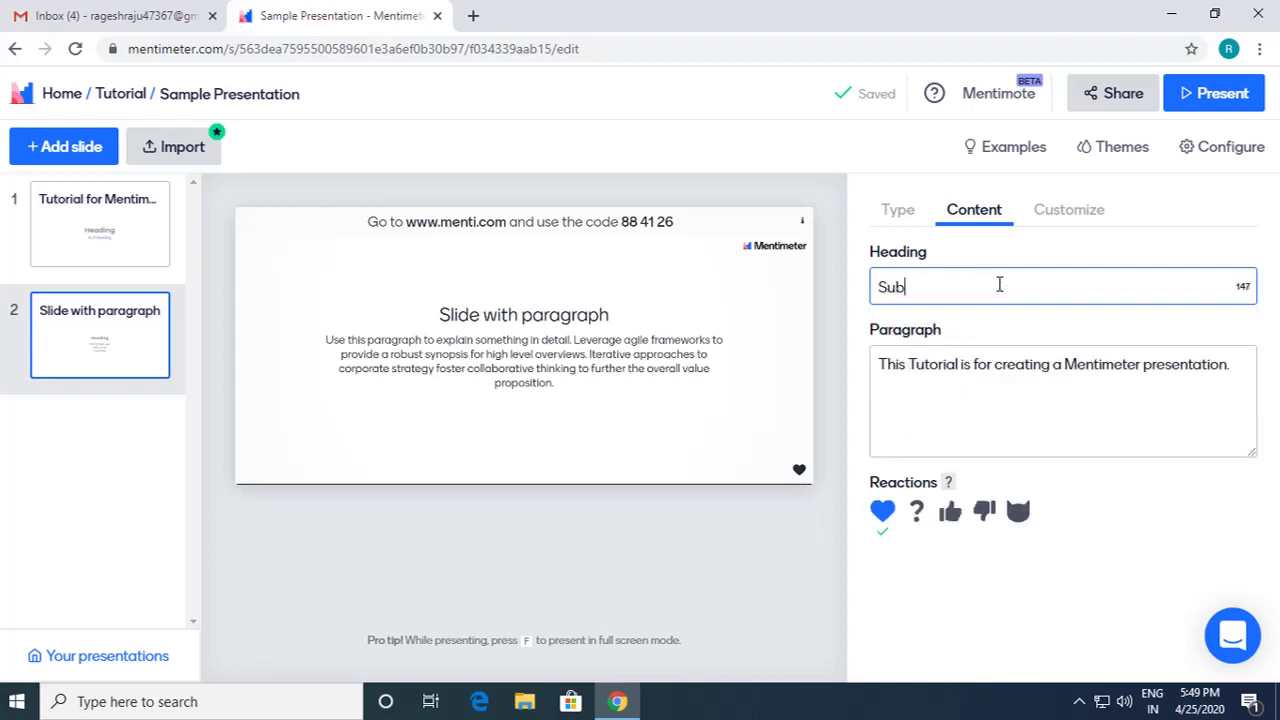
{"action": "type", "text": " Heading"}
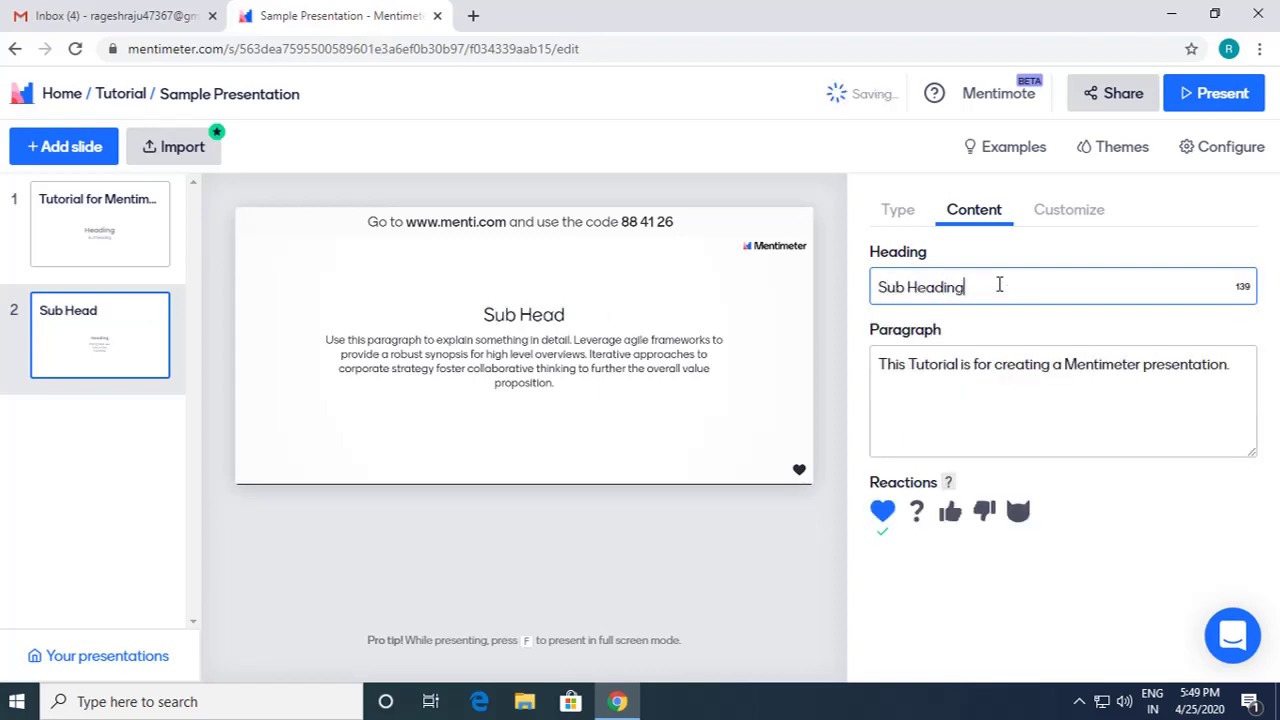
Step: Clear all of slide 2's default paragraph text
{"action": "left_click", "coordinate": [936, 435]}
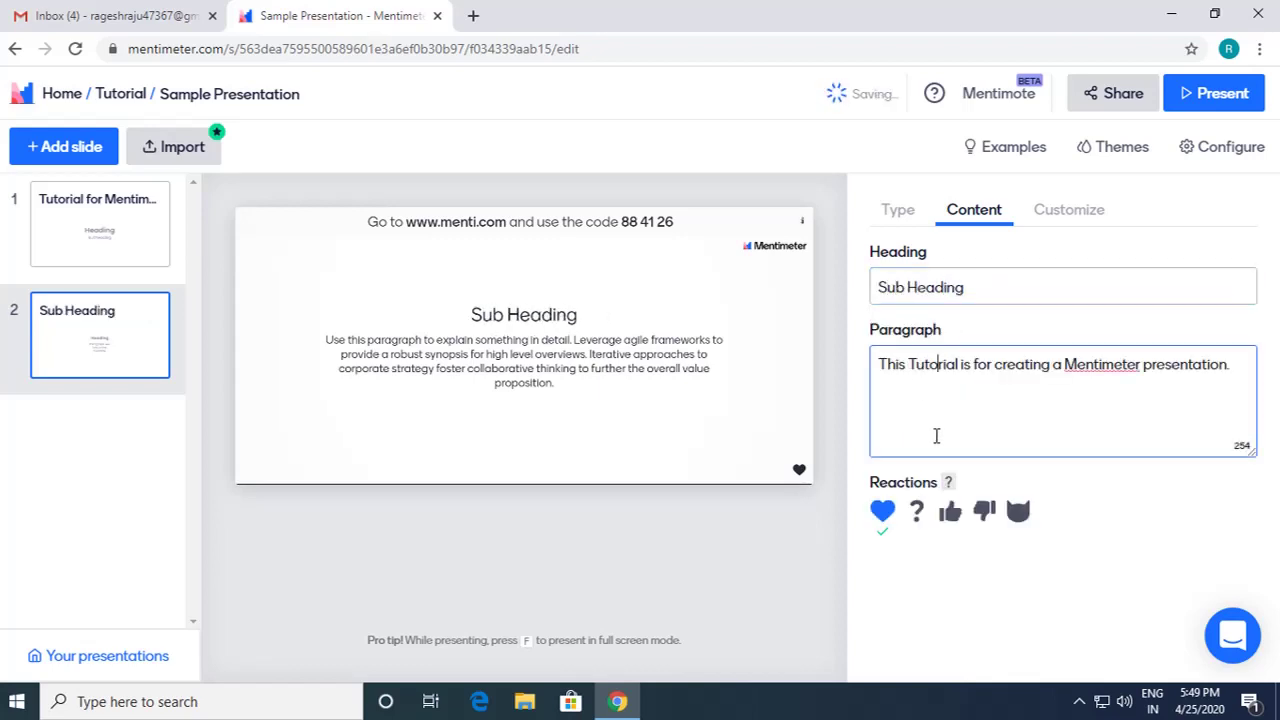
{"action": "left_click", "coordinate": [1232, 364]}
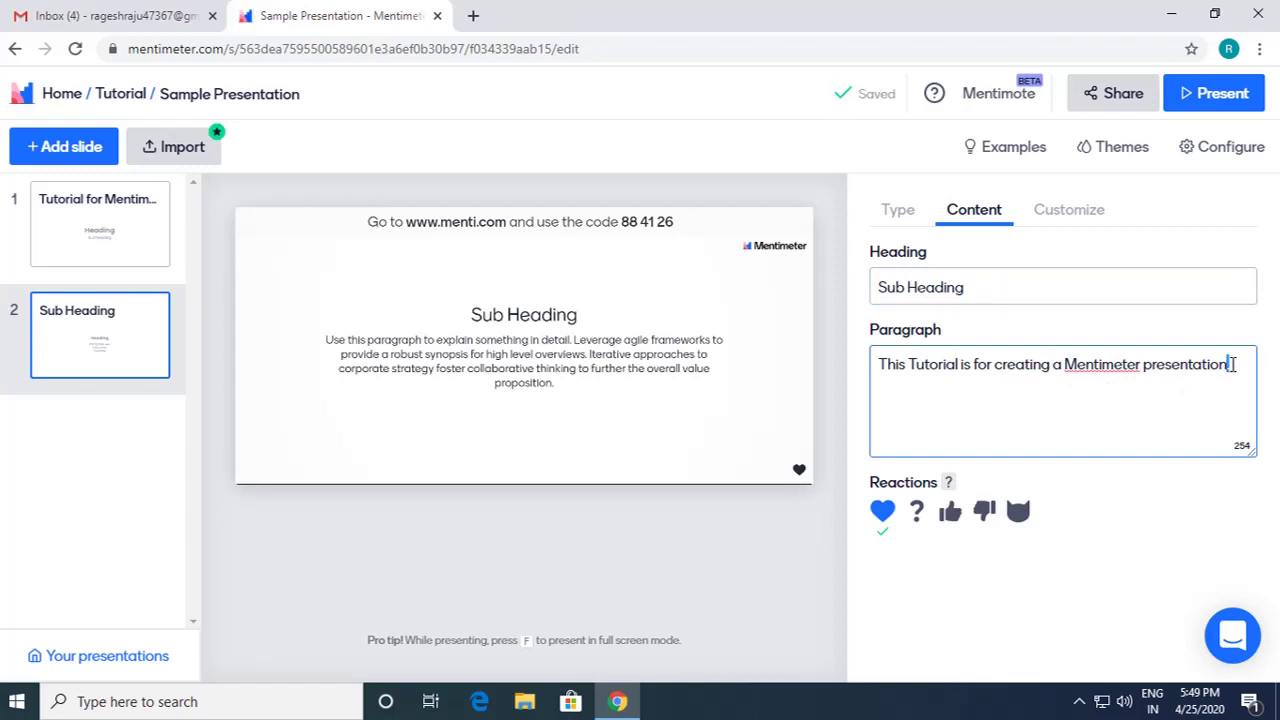
{"action": "key", "text": "ctrl+a"}
{"action": "key", "text": "BackSpace"}
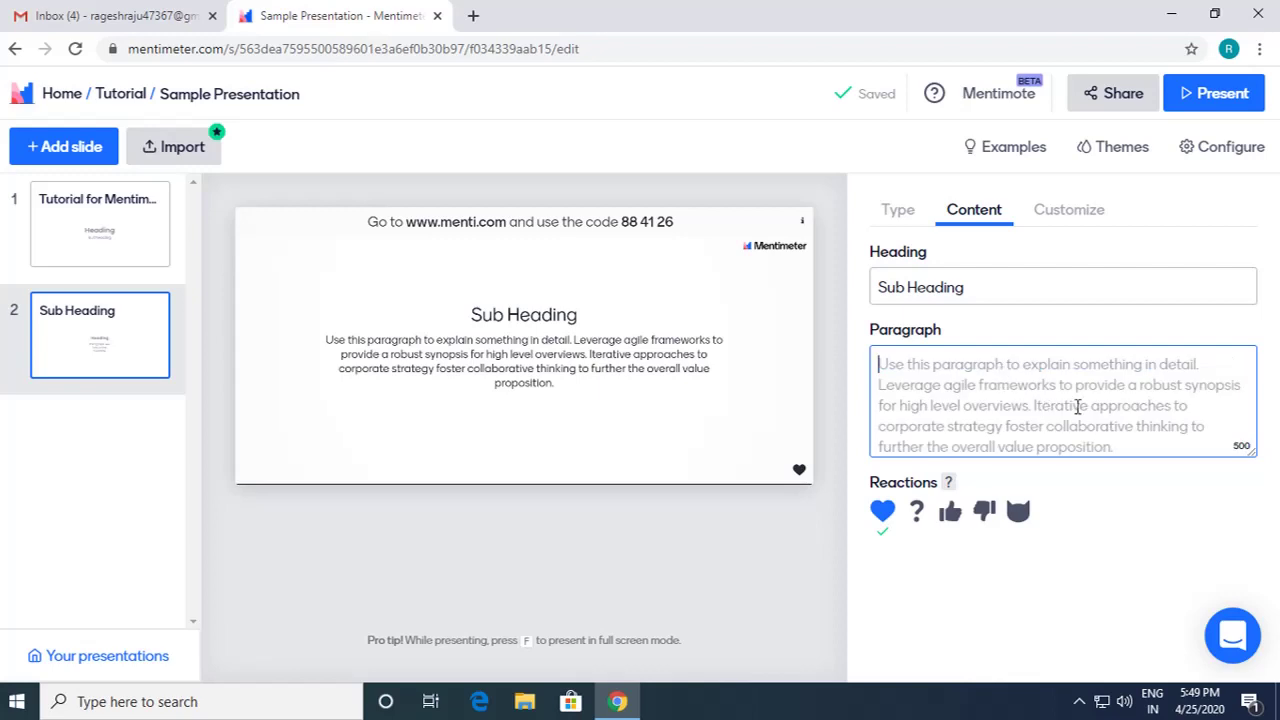
Step: Write 'This a paragraph.' as slide 2's paragraph text
{"action": "left_click", "coordinate": [801, 541]}
{"action": "left_click", "coordinate": [922, 441]}
{"action": "left_click", "coordinate": [128, 366]}
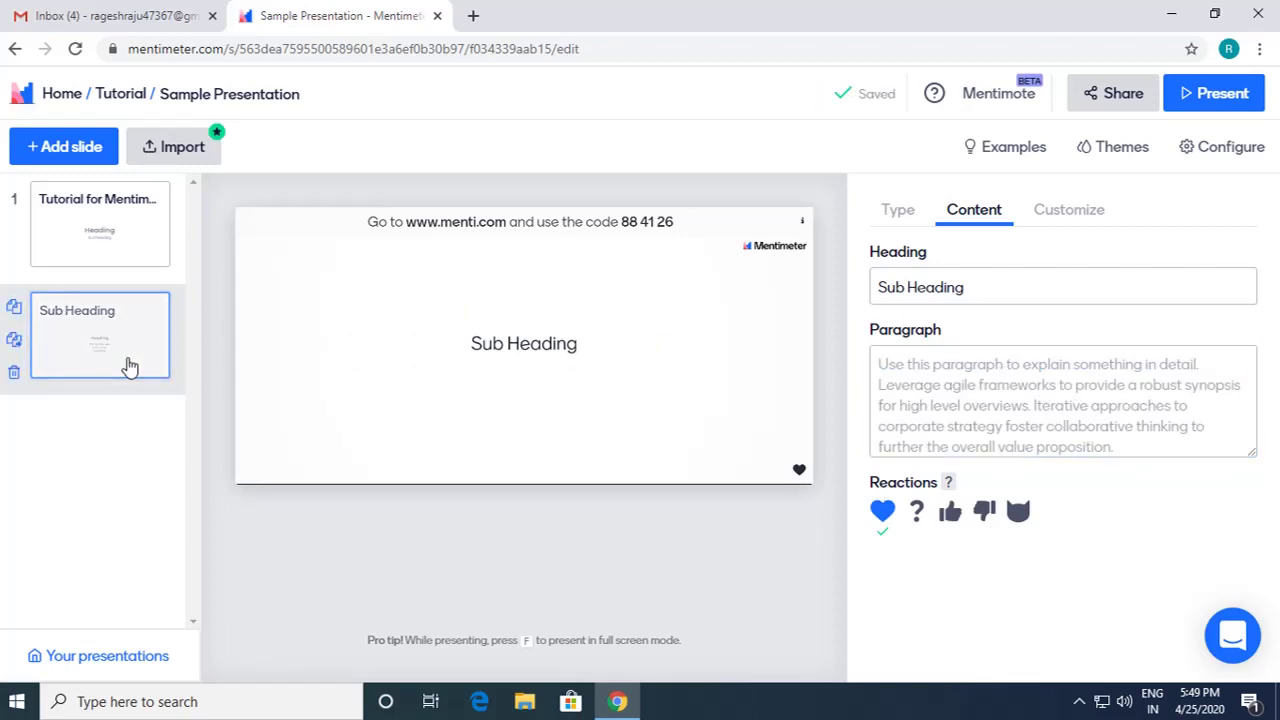
{"action": "left_click", "coordinate": [1033, 395]}
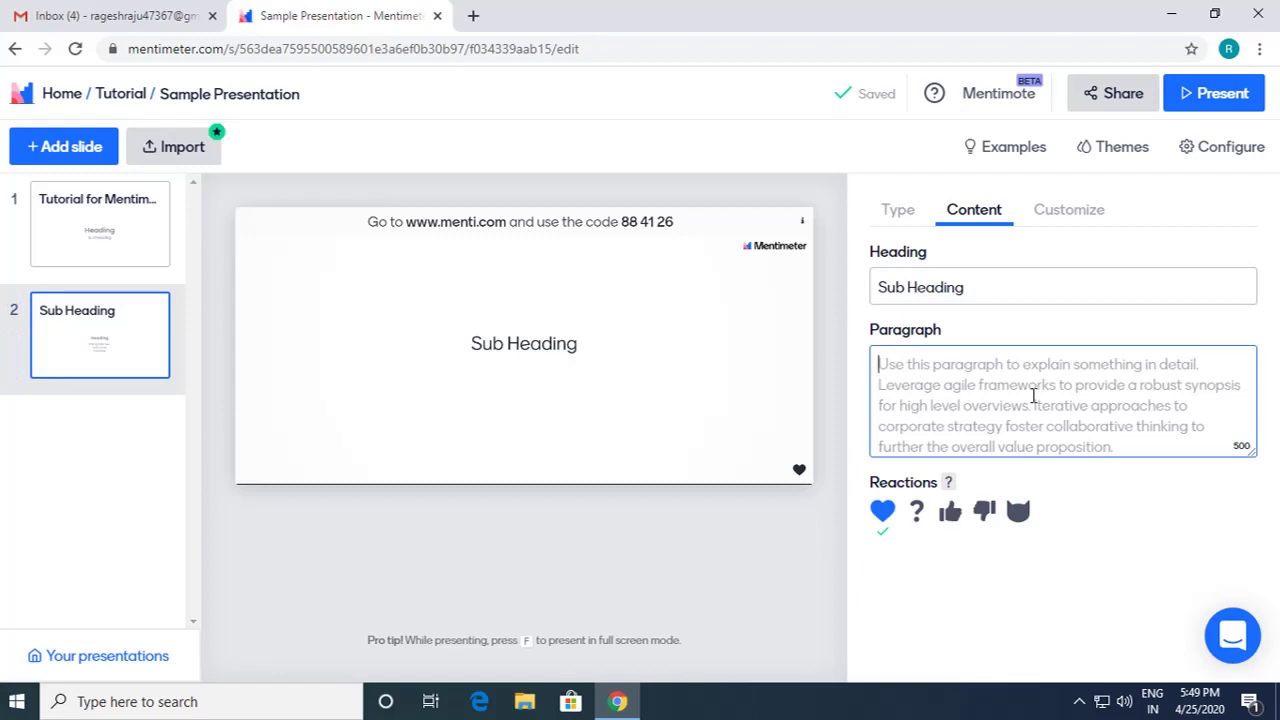
{"action": "type", "text": "Th"}
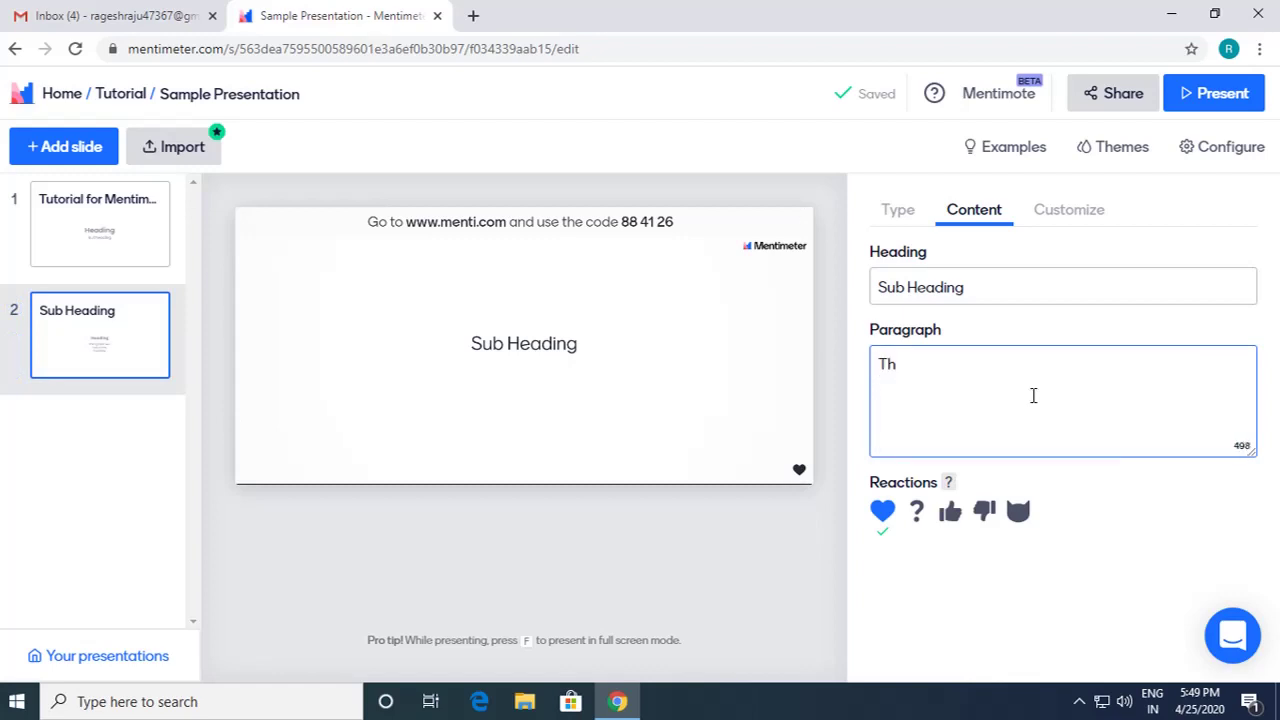
{"action": "type", "text": "uis a para"}
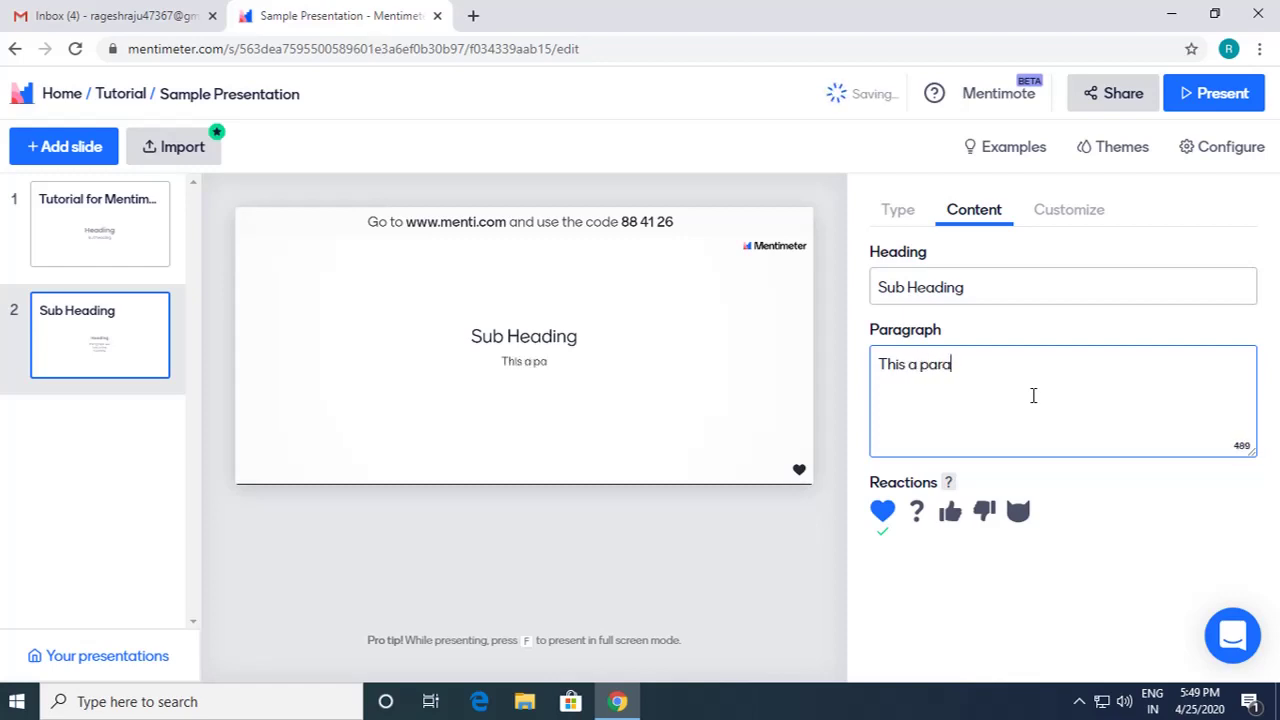
{"action": "type", "text": "graph"}
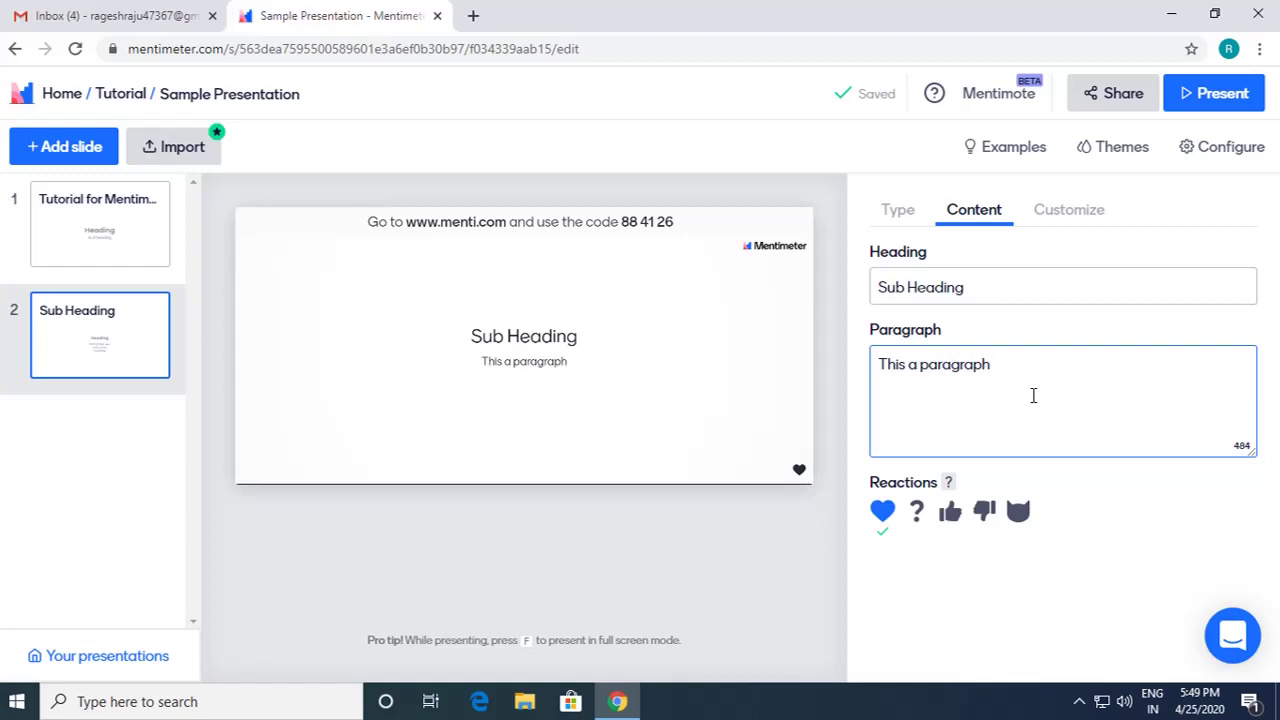
{"action": "type", "text": "."}
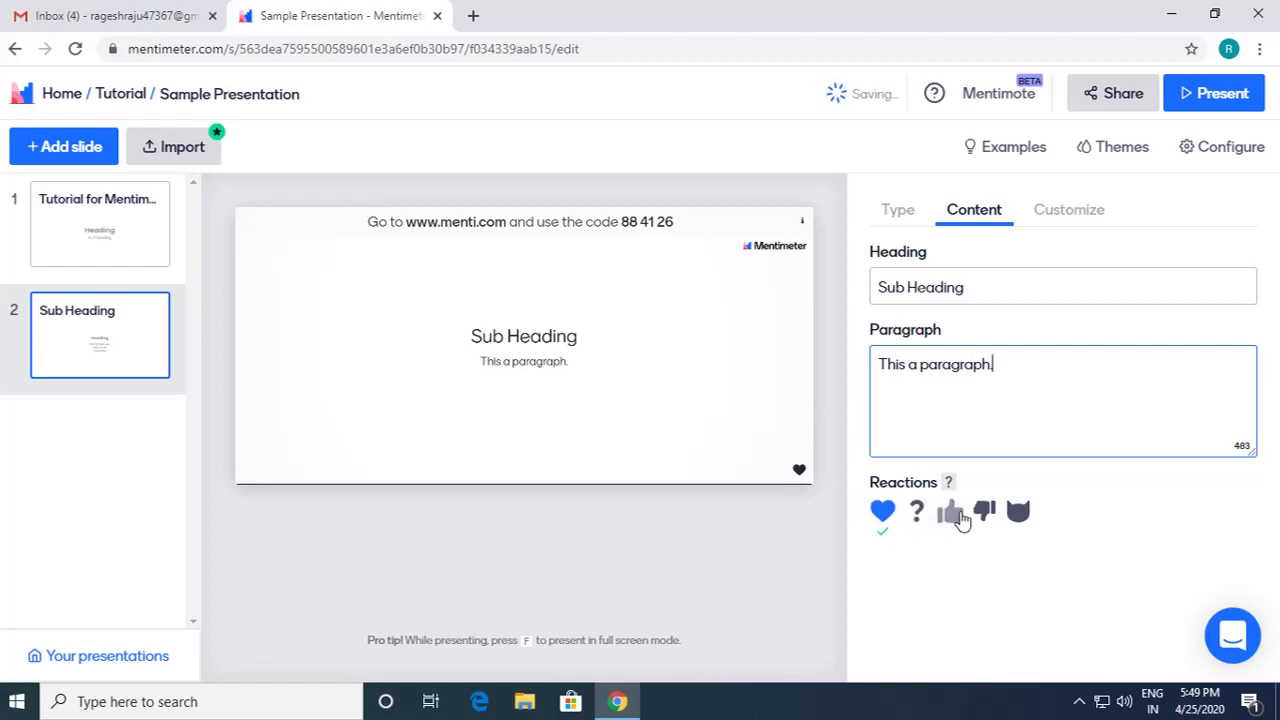
Step: Toggle the heart reaction off and back on, then glance at the Type tab and return to Content
{"action": "left_click", "coordinate": [882, 522]}
{"action": "left_click", "coordinate": [882, 512]}
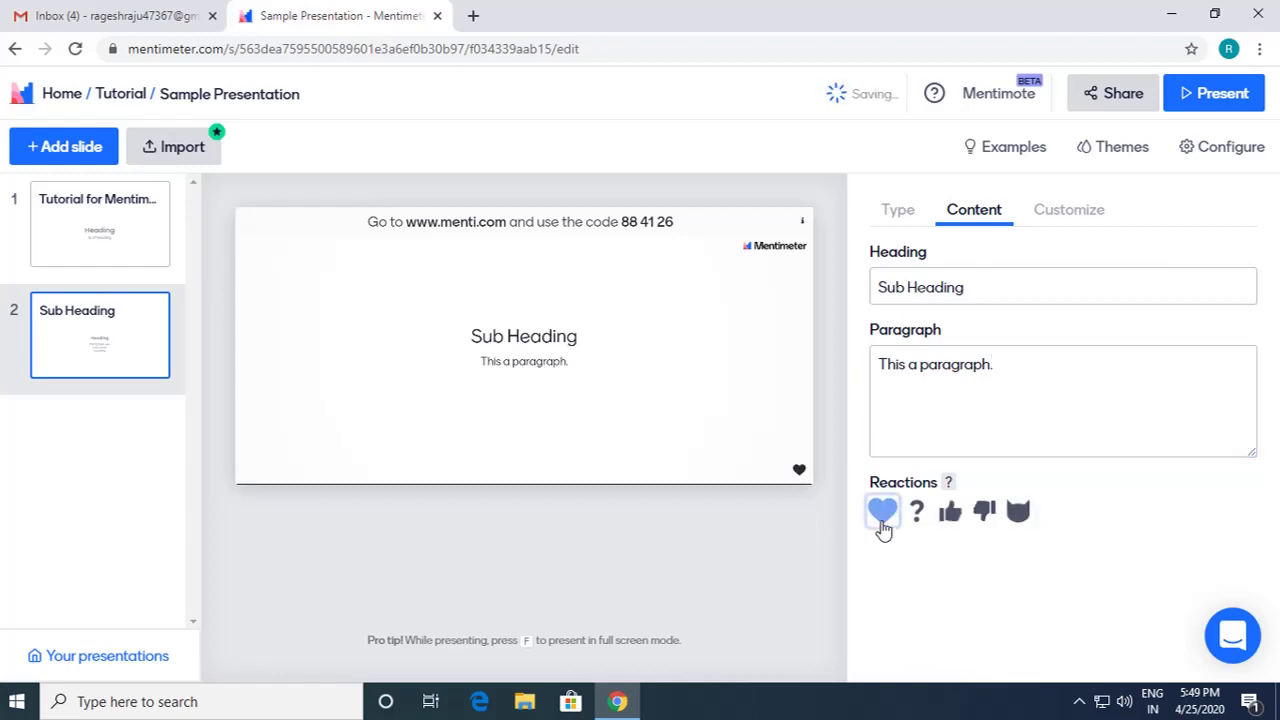
{"action": "left_click", "coordinate": [910, 222]}
{"action": "left_click", "coordinate": [978, 216]}
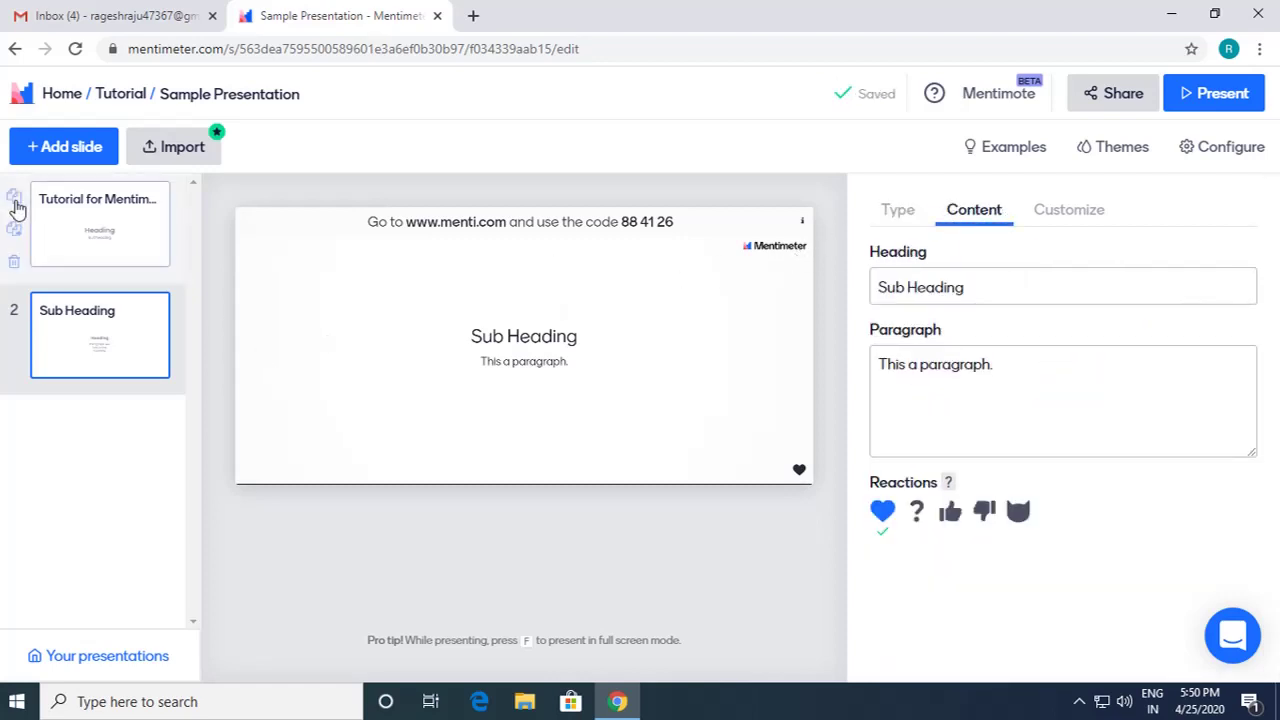
Step: Add a third slide as a Bullets content slide headed 'Heading'
{"action": "left_click", "coordinate": [40, 155]}
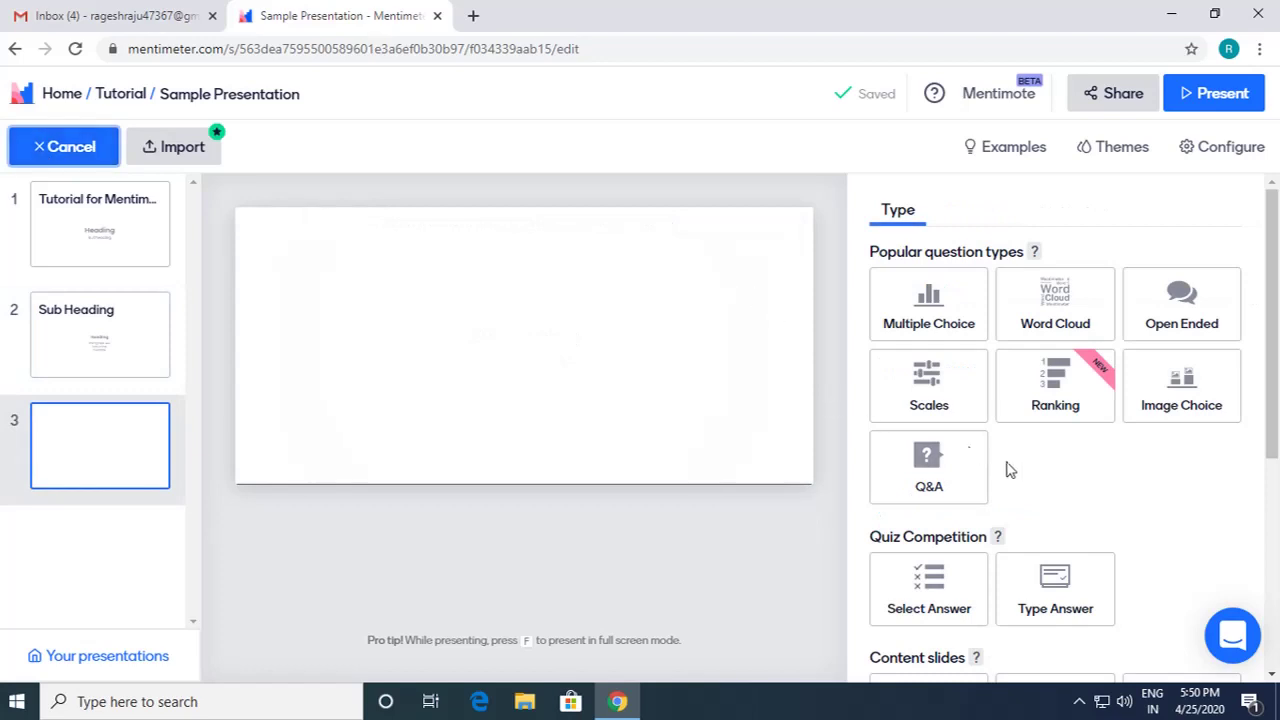
{"action": "scroll", "coordinate": [1006, 466], "scroll_direction": "down", "scroll_amount": 3}
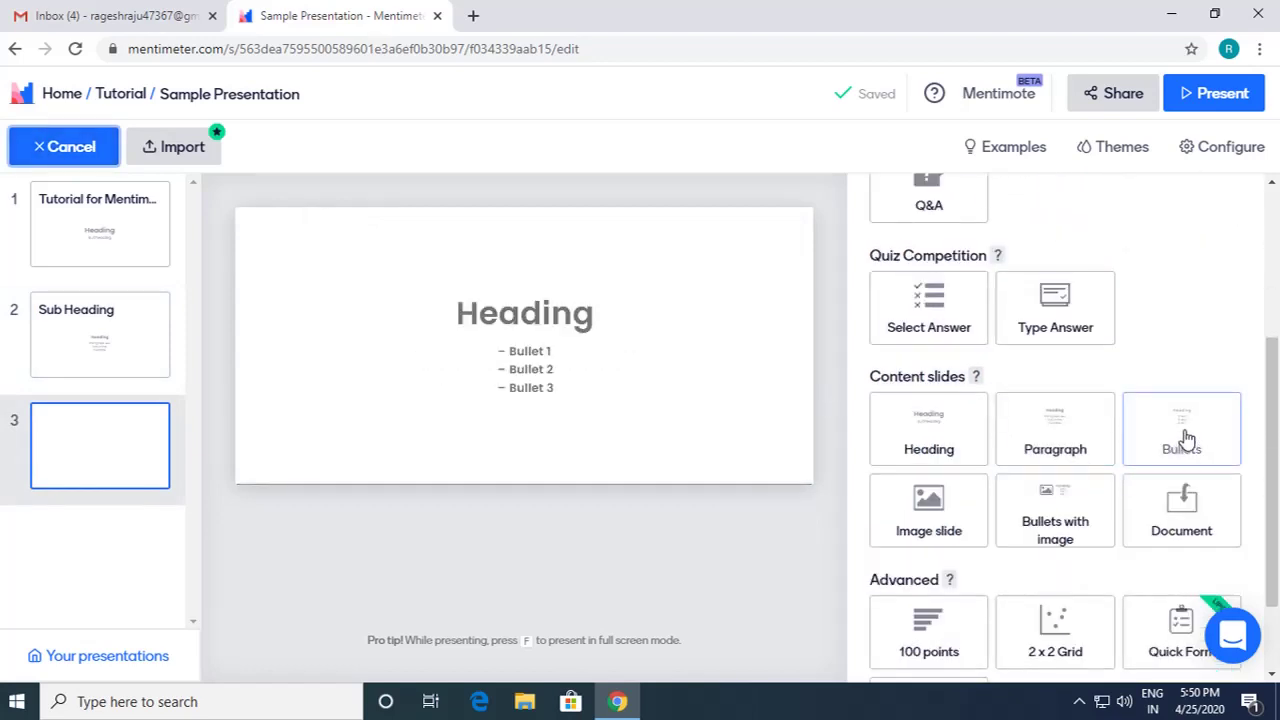
{"action": "left_click", "coordinate": [1187, 437]}
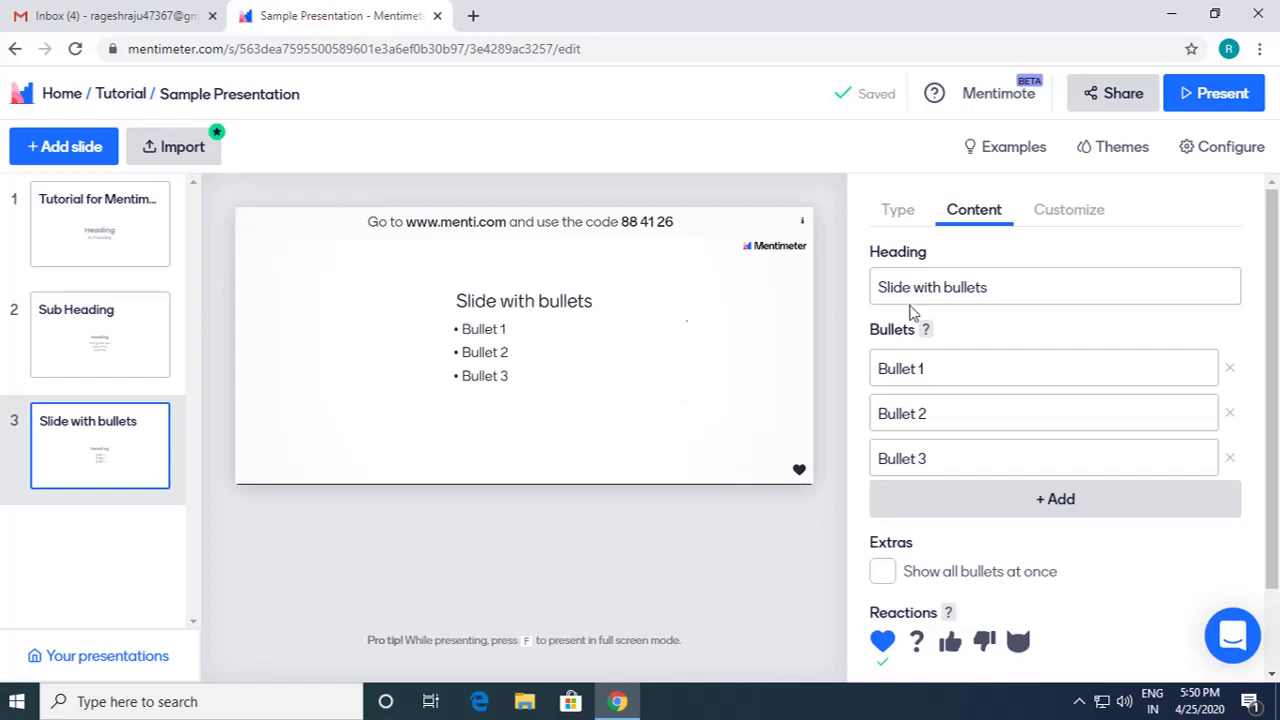
{"action": "left_click", "coordinate": [938, 291]}
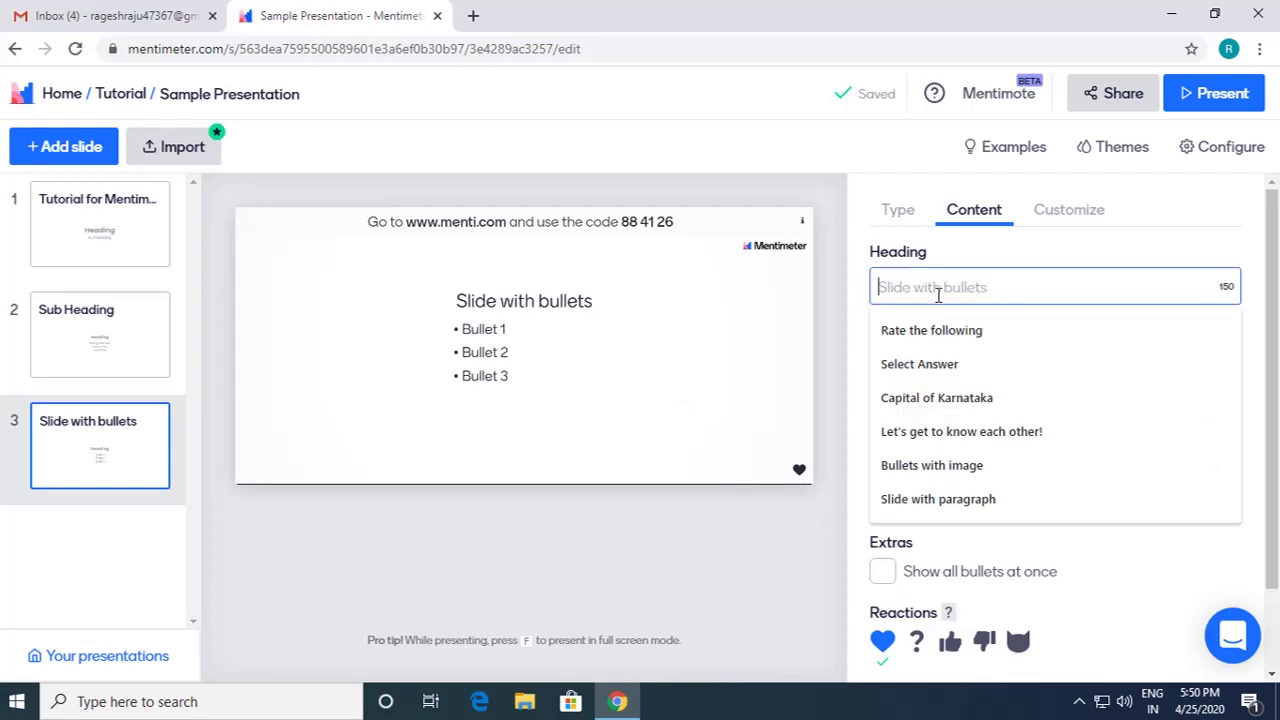
{"action": "type", "text": "Heading"}
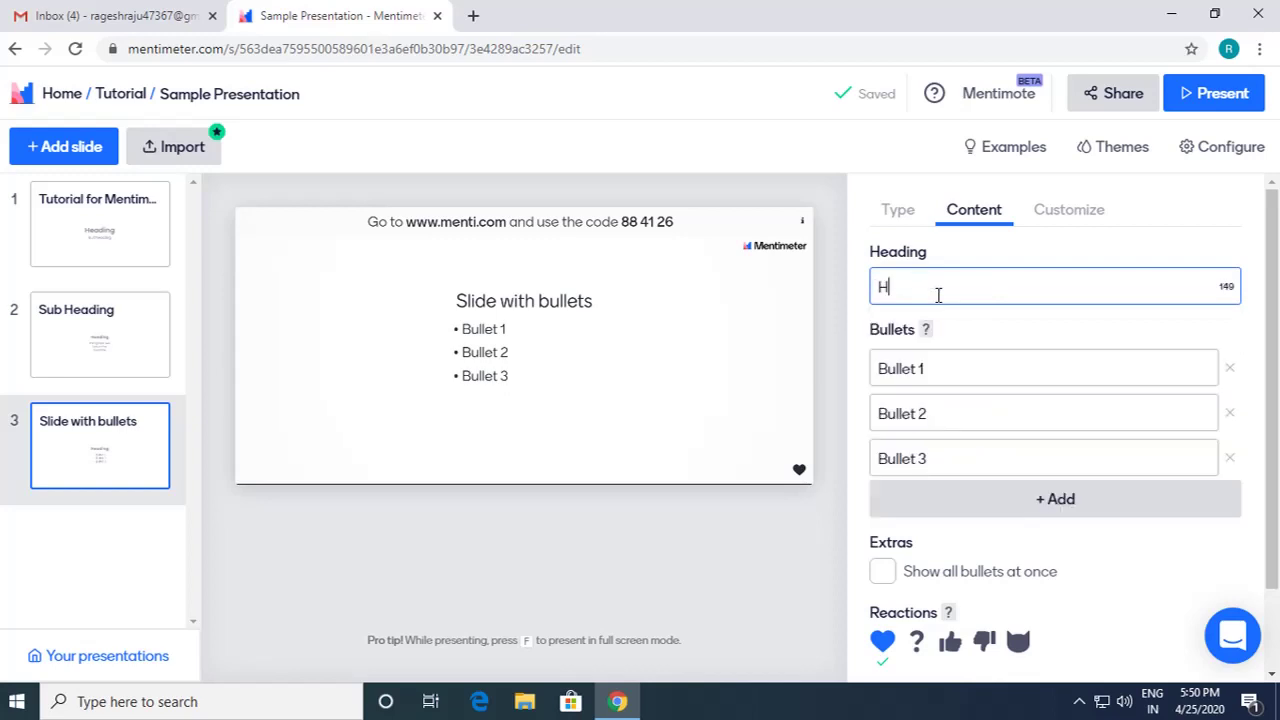
Step: Fill in four bullets: Subheading 1, Subheading 2, Subheading 3 and Subheading 4
{"action": "left_click", "coordinate": [969, 355]}
{"action": "type", "text": "H"}
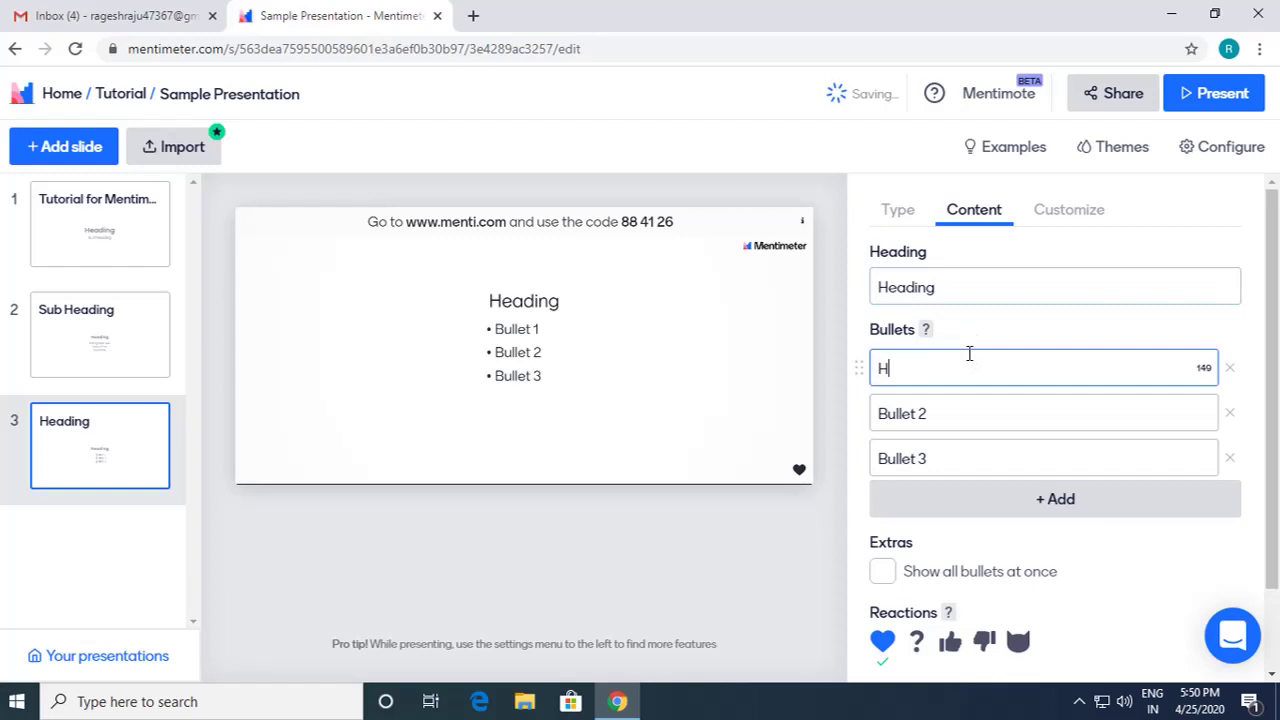
{"action": "key", "text": "BackSpace"}
{"action": "type", "text": "Subheading 1"}
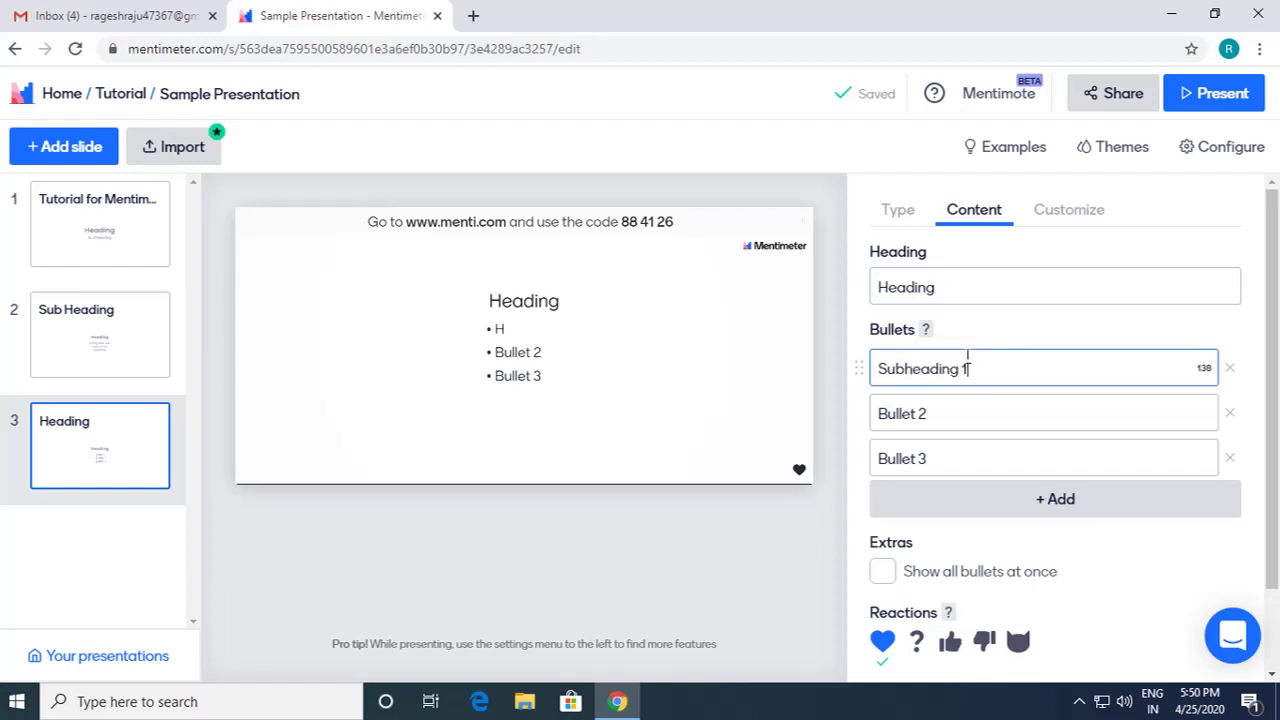
{"action": "left_click", "coordinate": [955, 410]}
{"action": "type", "text": "S"}
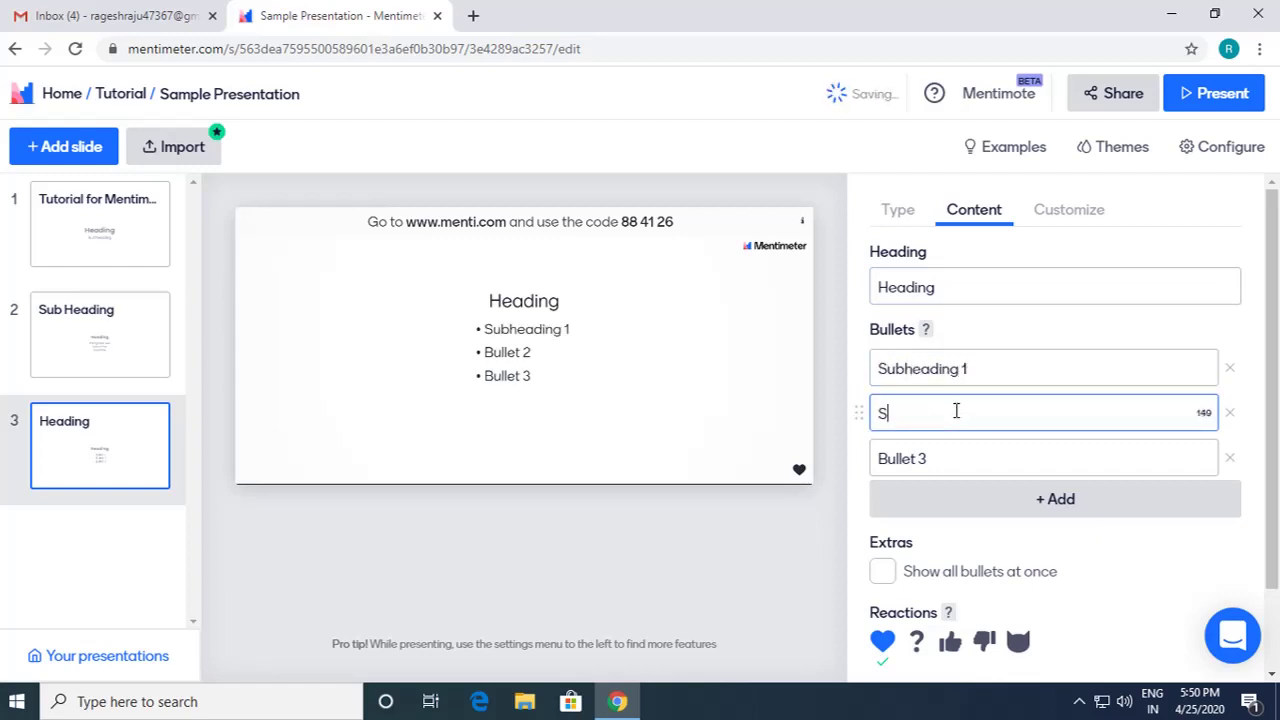
{"action": "type", "text": "ubheading 2"}
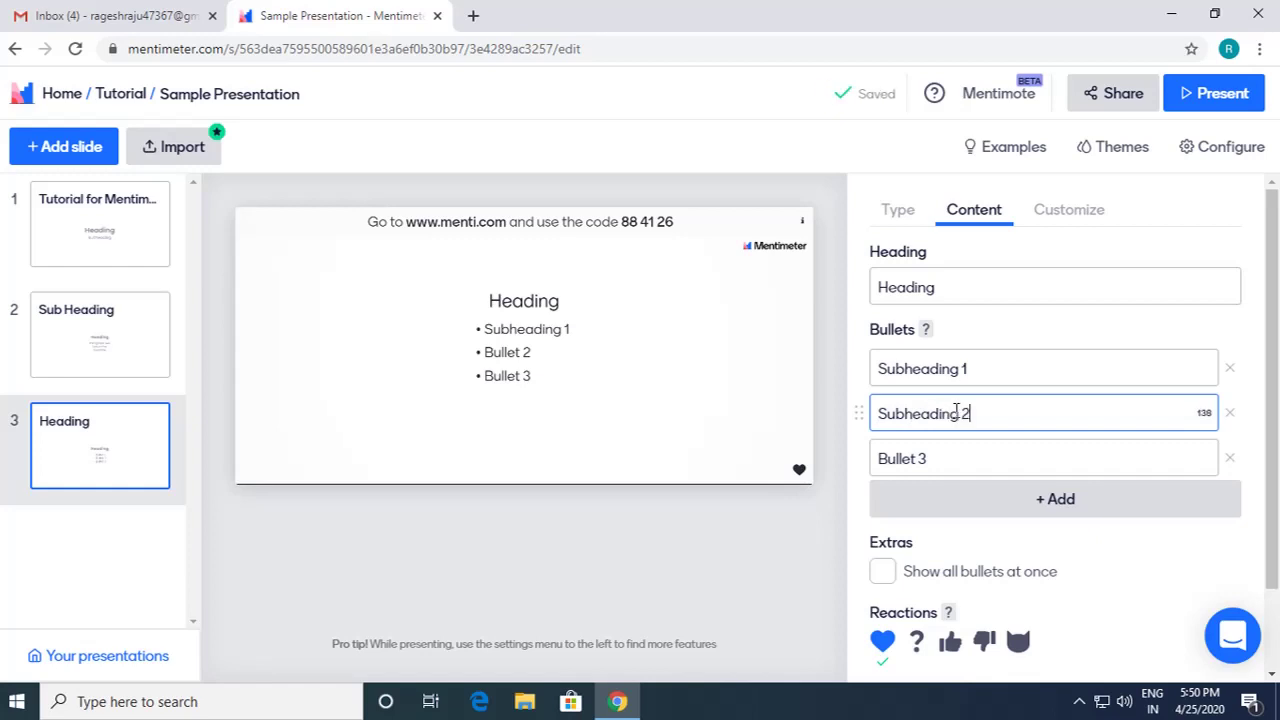
{"action": "left_click", "coordinate": [955, 460]}
{"action": "type", "text": "Subhea"}
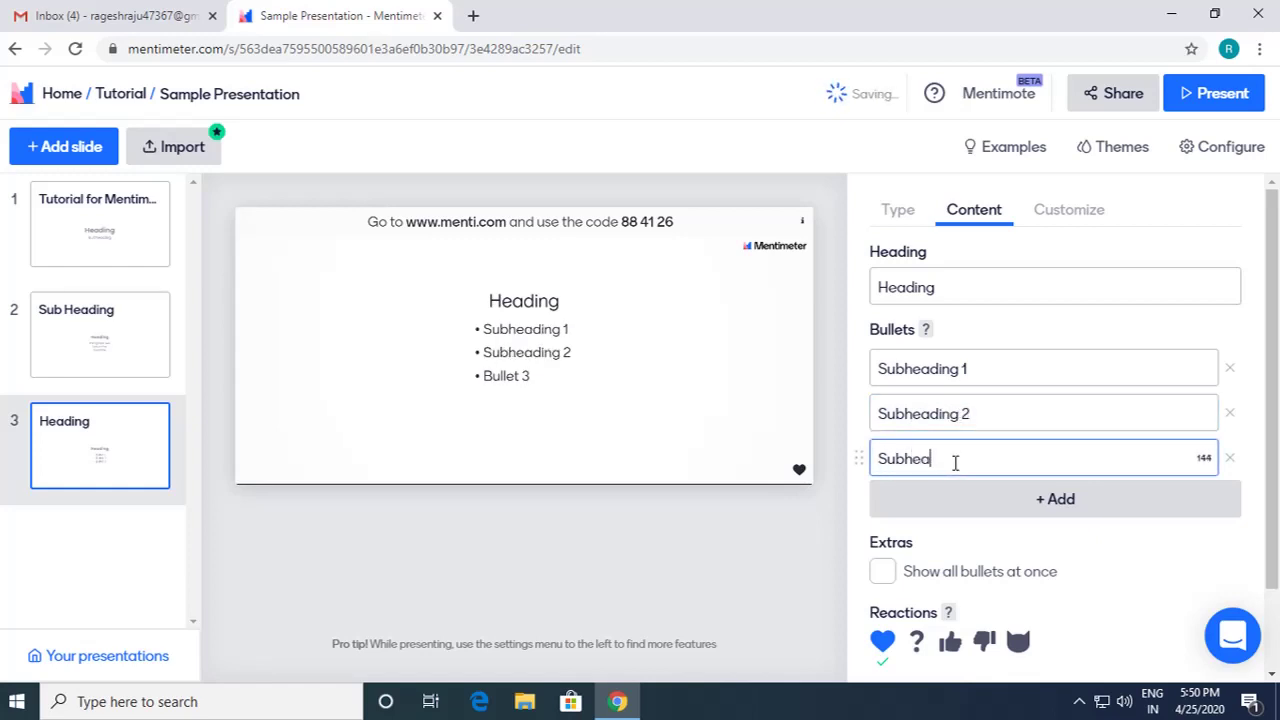
{"action": "type", "text": "ding 3"}
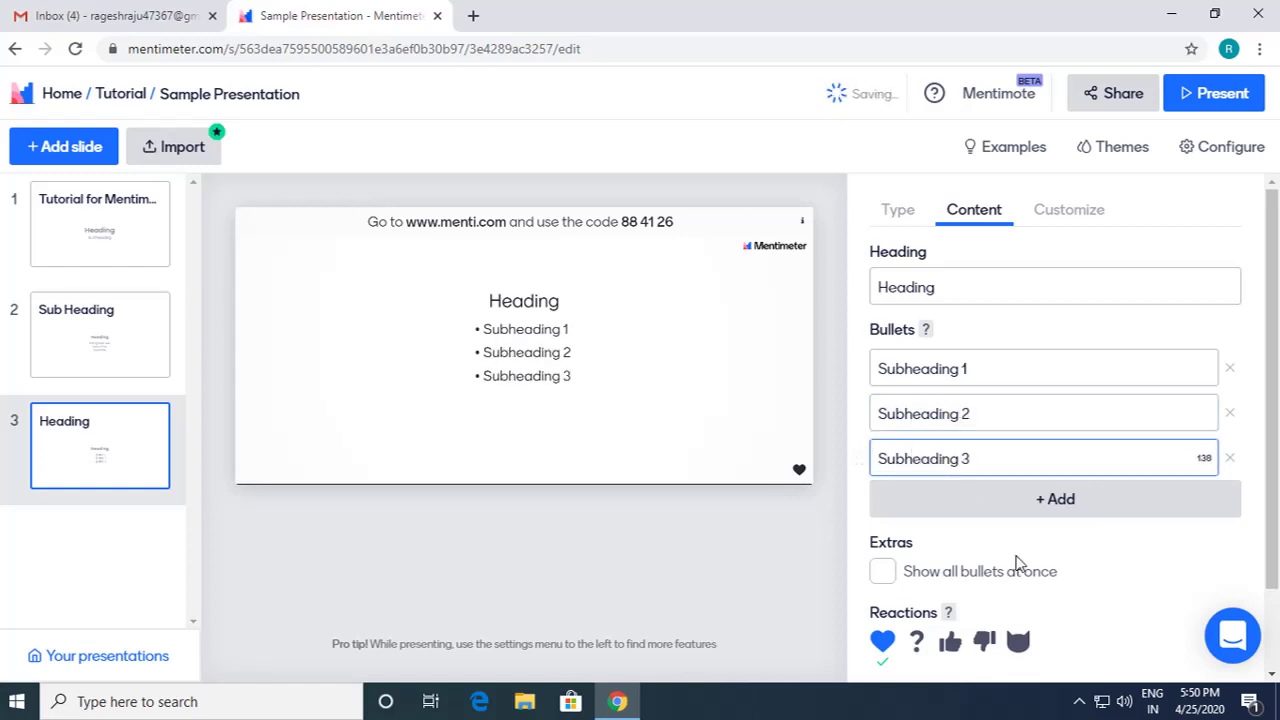
{"action": "left_click", "coordinate": [1042, 505]}
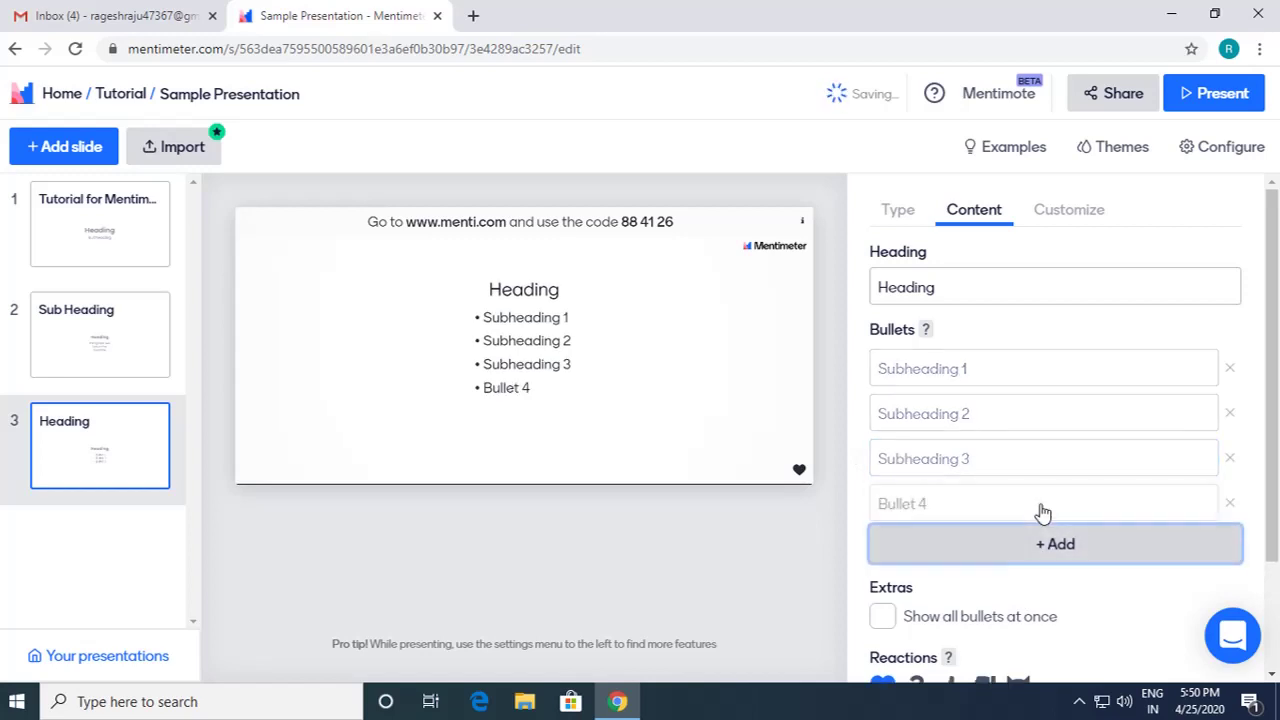
{"action": "type", "text": "Subhea"}
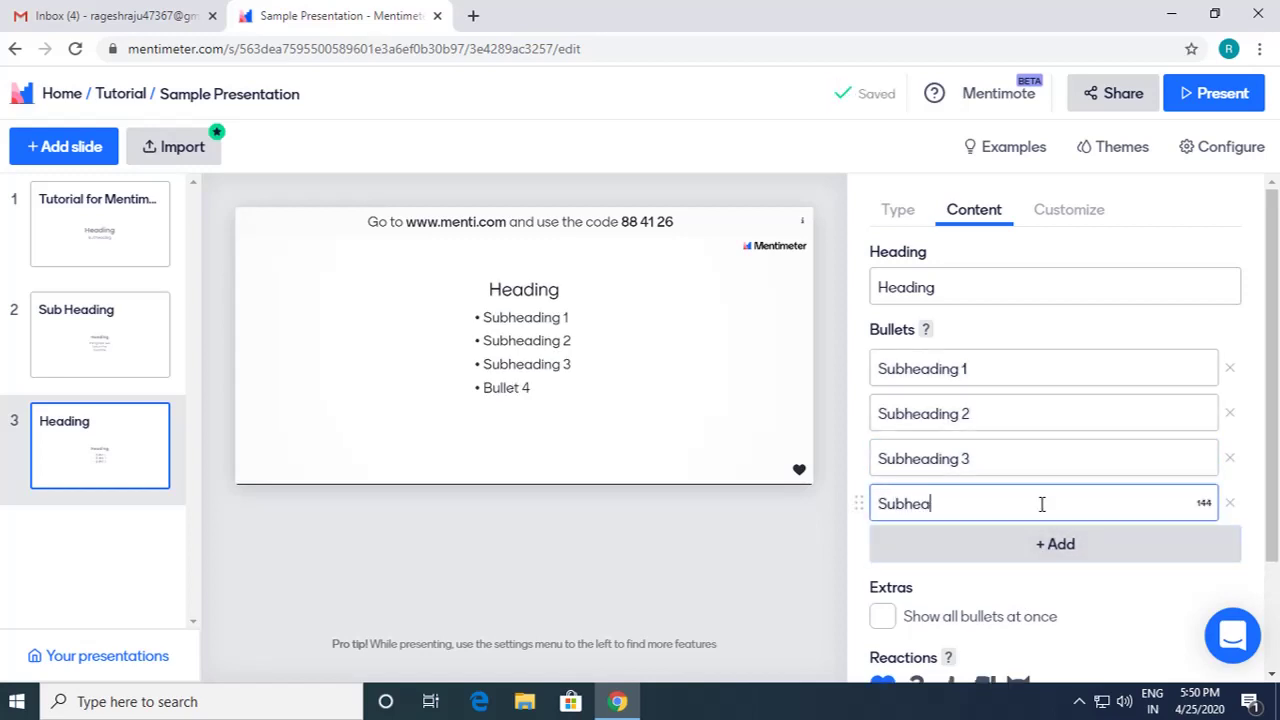
{"action": "type", "text": "ding 4"}
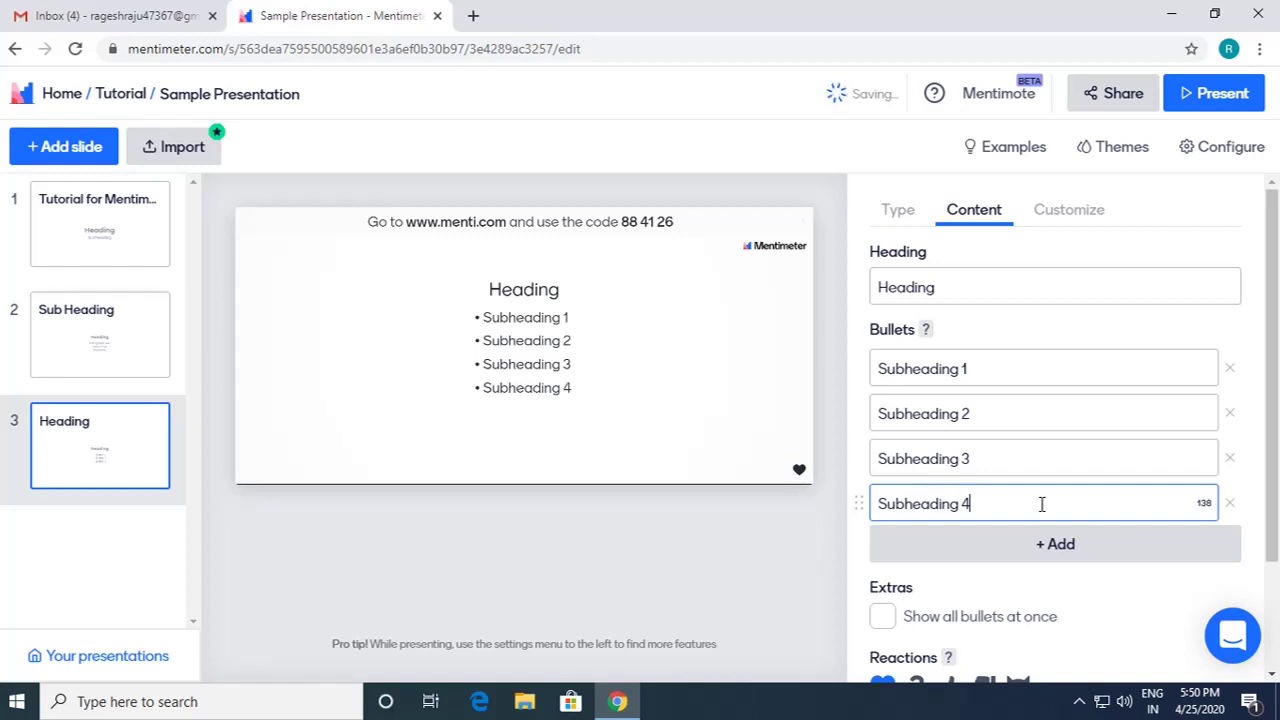
{"action": "scroll", "coordinate": [1097, 594], "scroll_direction": "down", "scroll_amount": 2}
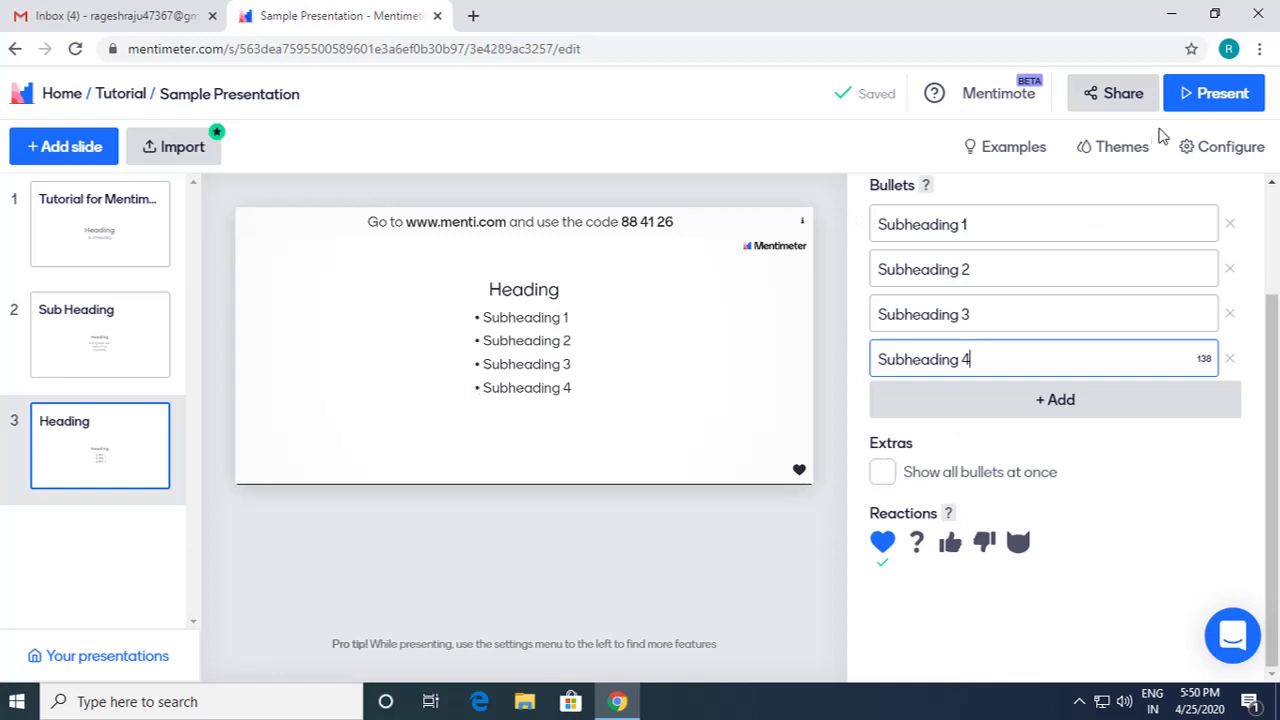
{"action": "left_click", "coordinate": [1200, 92]}
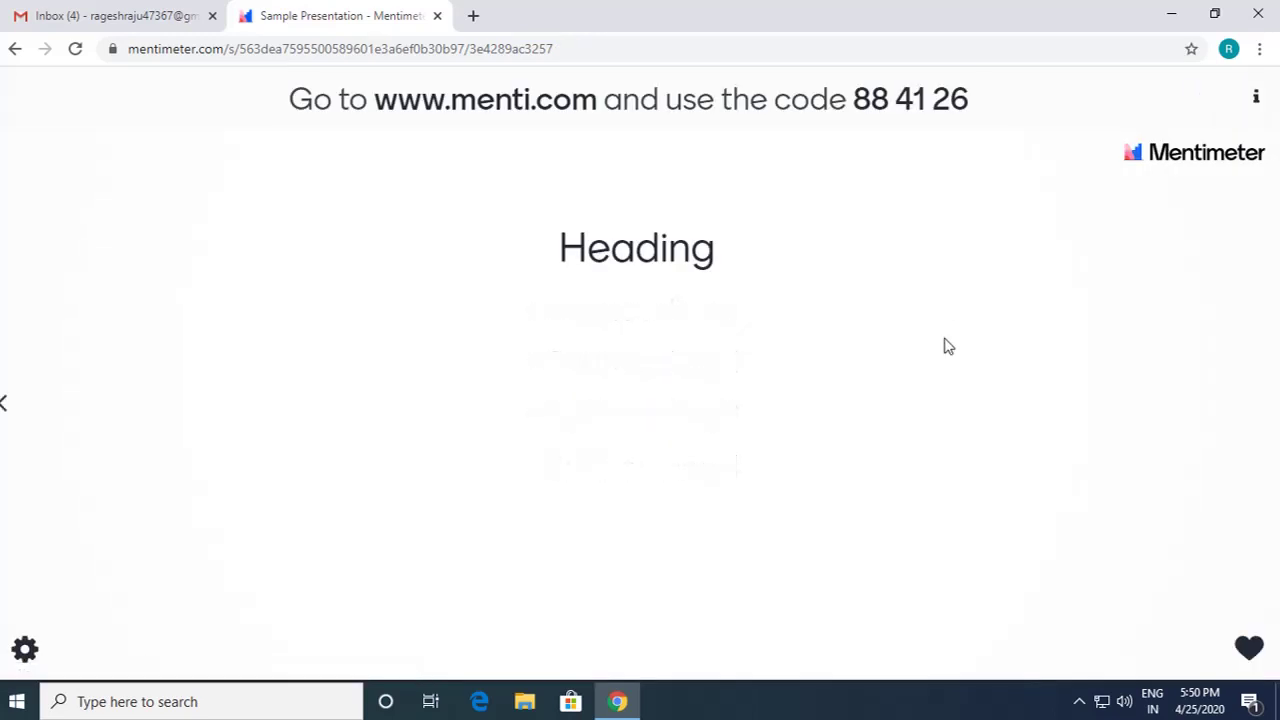
{"action": "key", "text": "Right"}
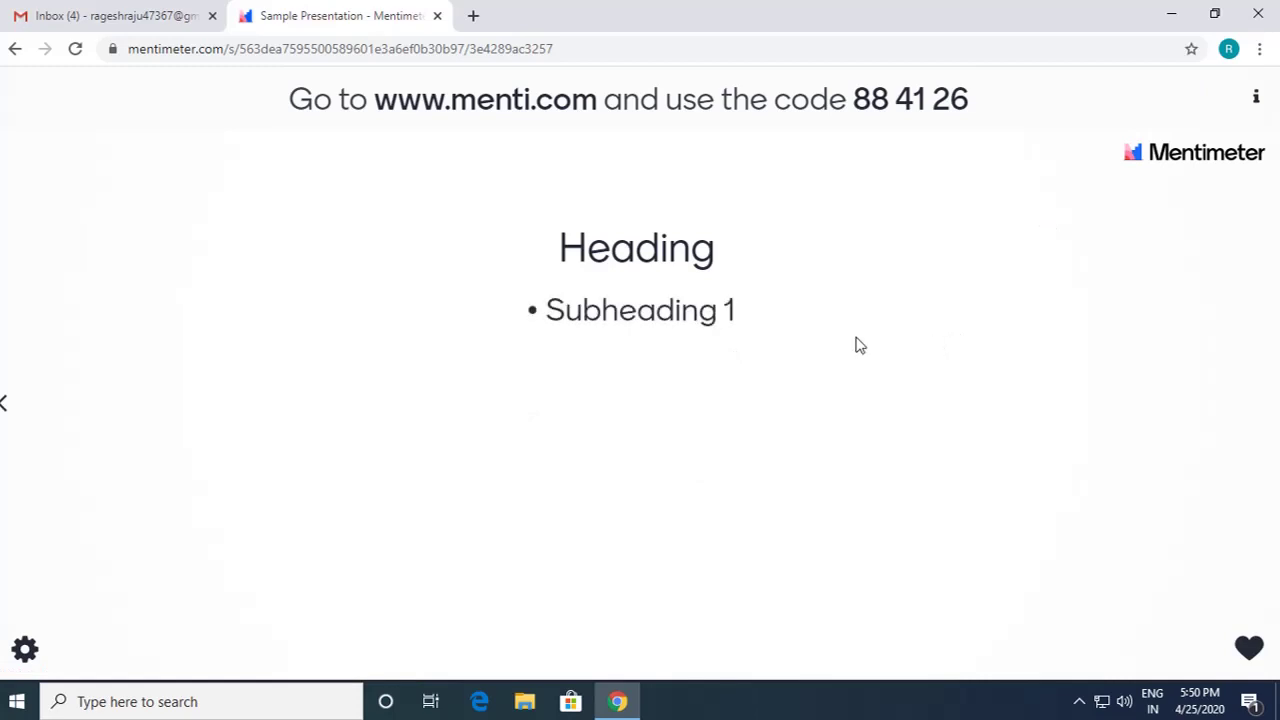
{"action": "key", "text": "Right"}
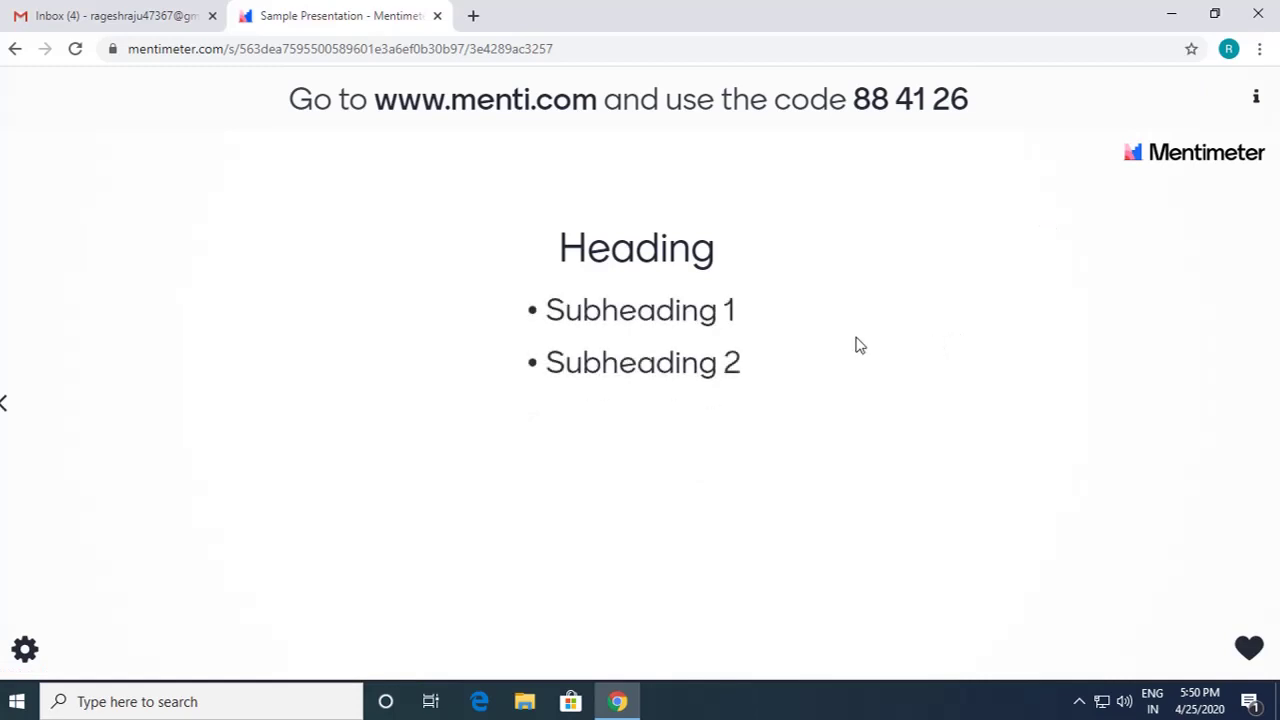
{"action": "key", "text": "Right"}
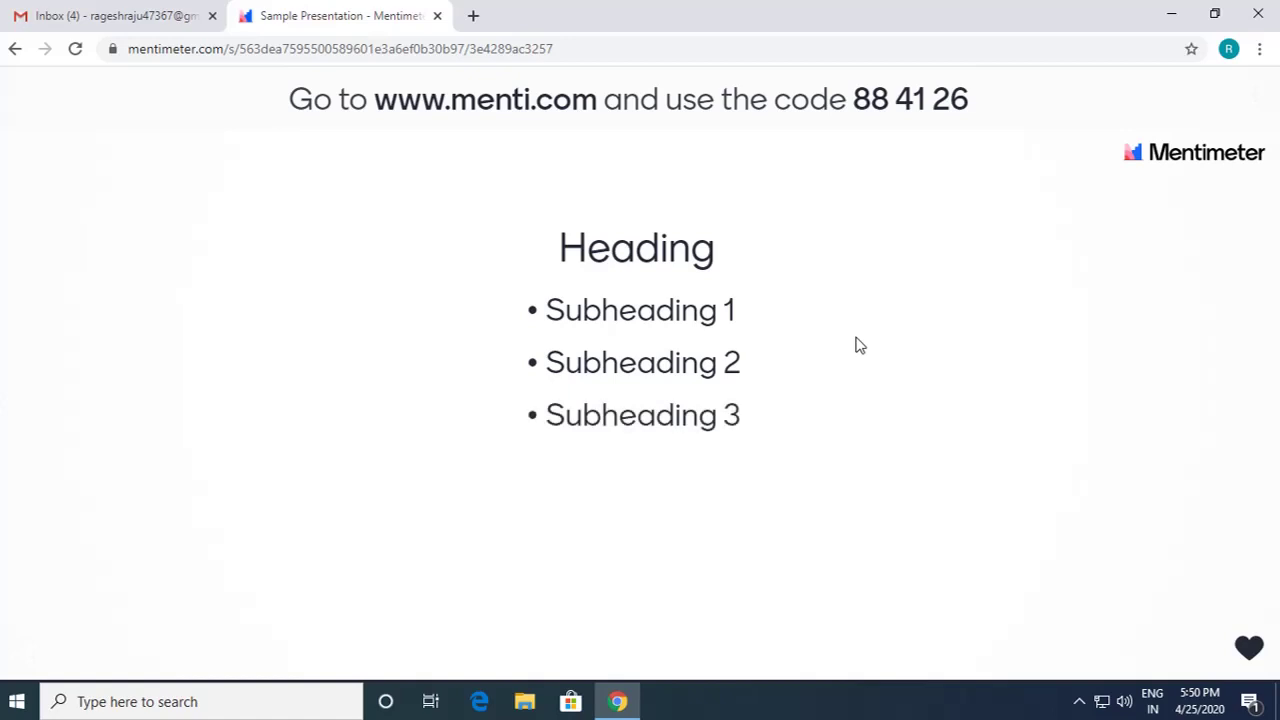
{"action": "key", "text": "Right"}
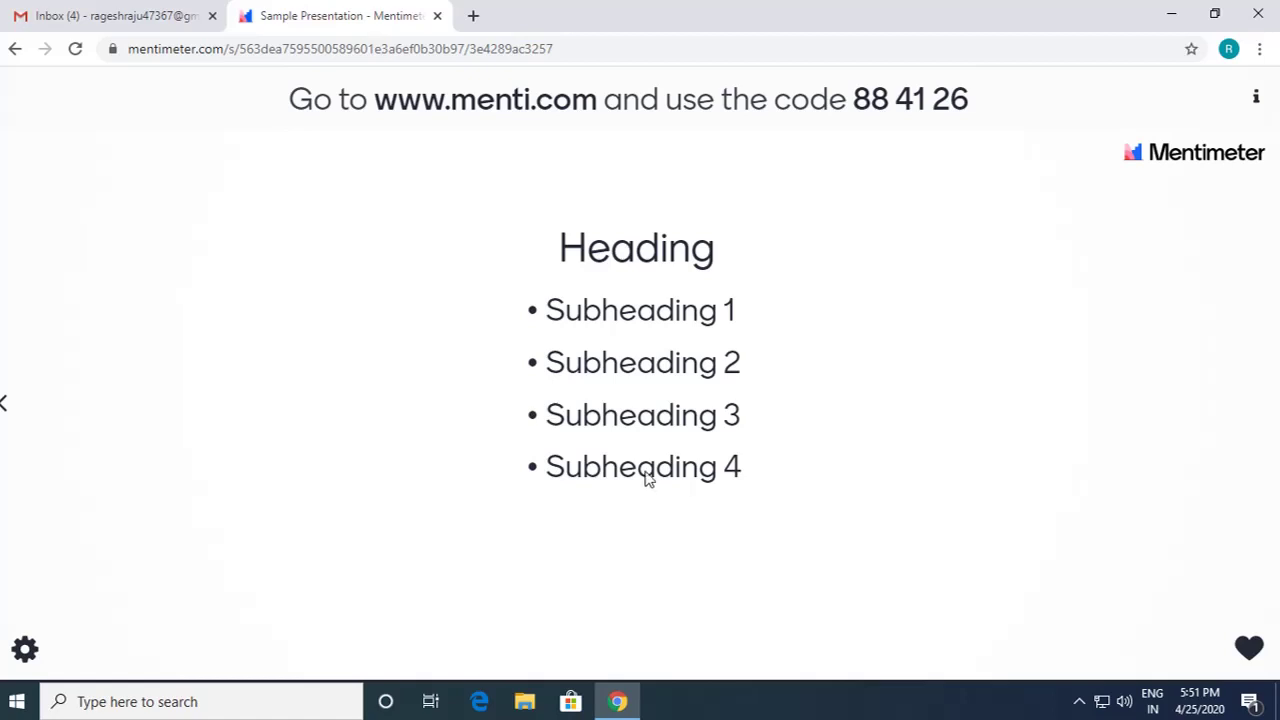
{"action": "key", "text": "Escape"}
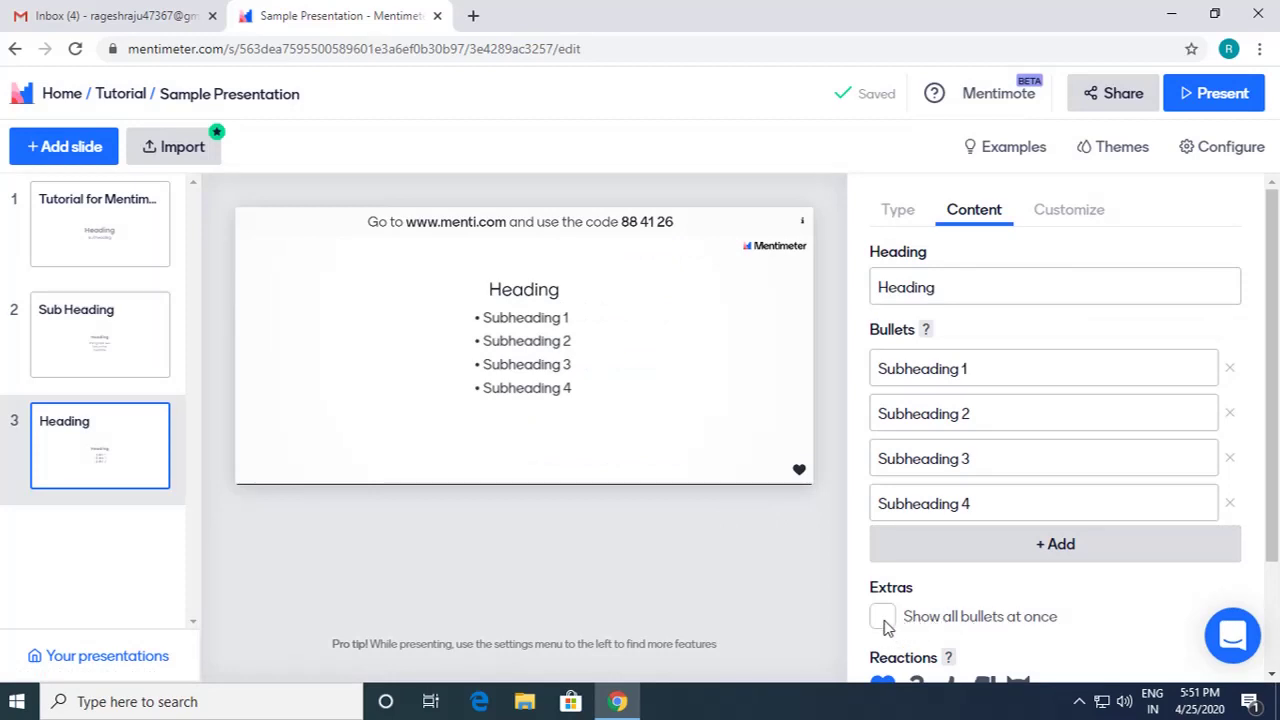
Step: Turn on 'Show all bullets at once' and check it in a full-screen preview
{"action": "left_click", "coordinate": [884, 623]}
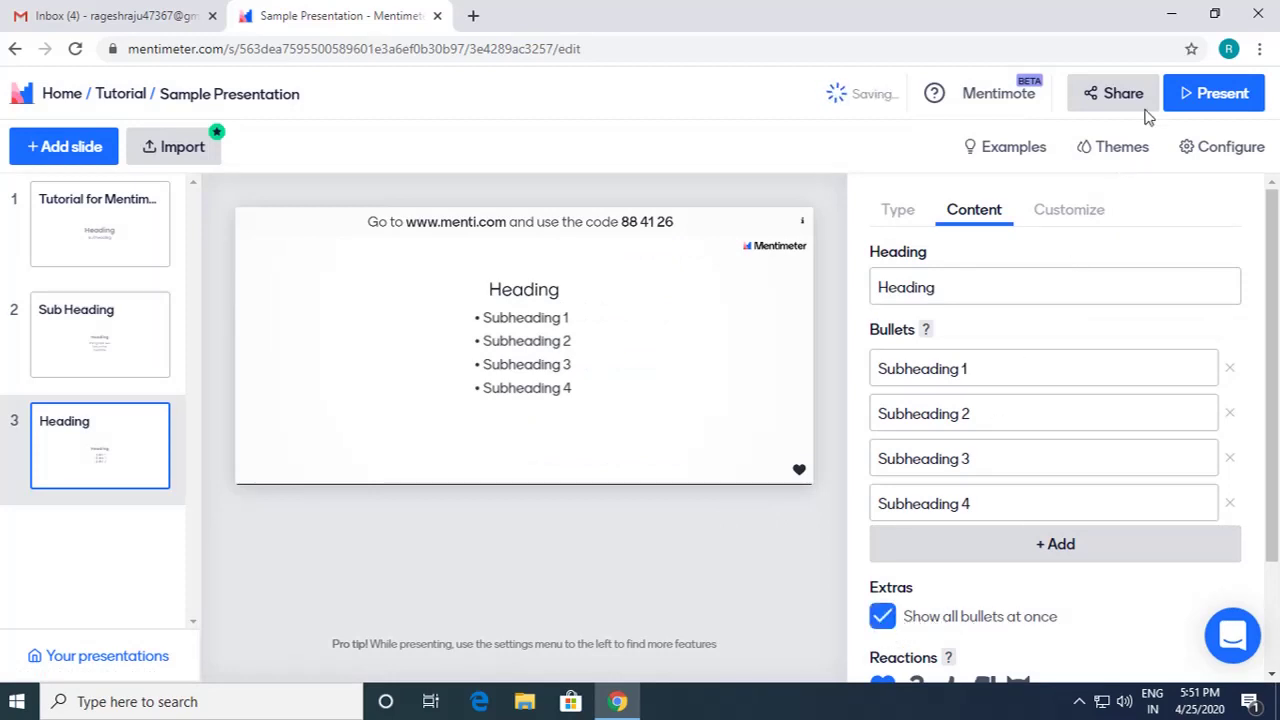
{"action": "left_click", "coordinate": [1216, 99]}
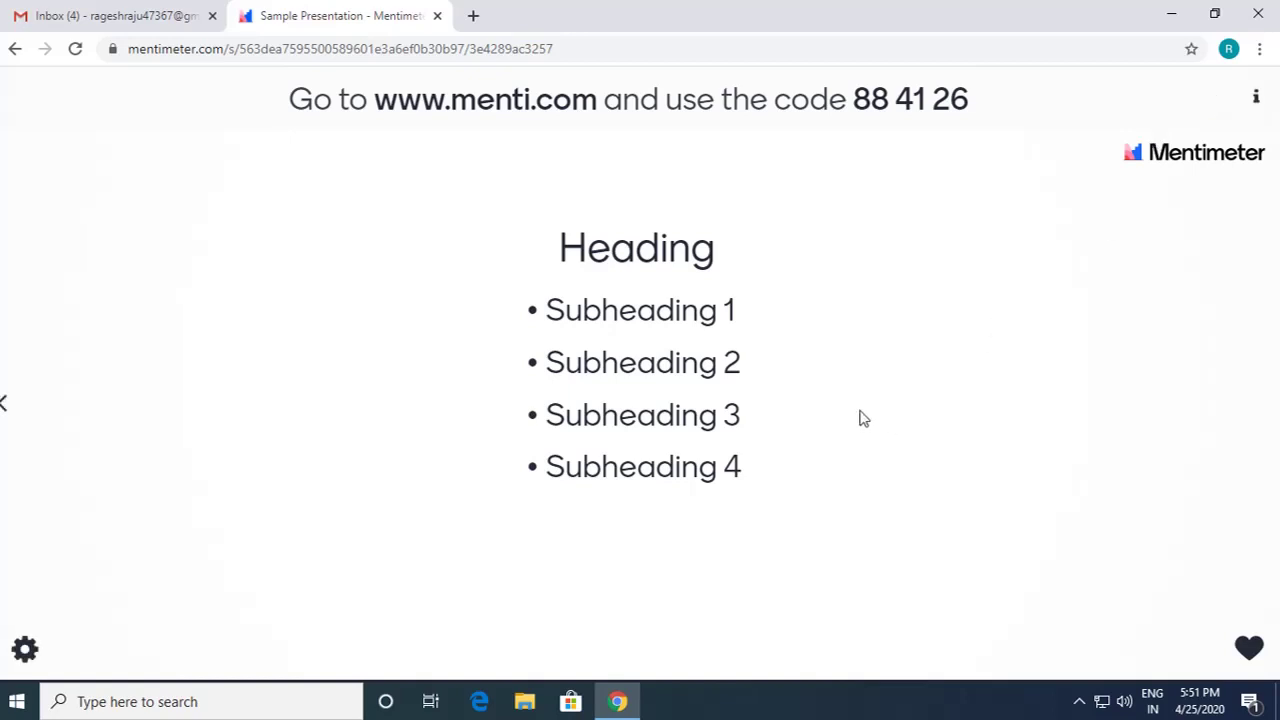
{"action": "key", "text": "Escape"}
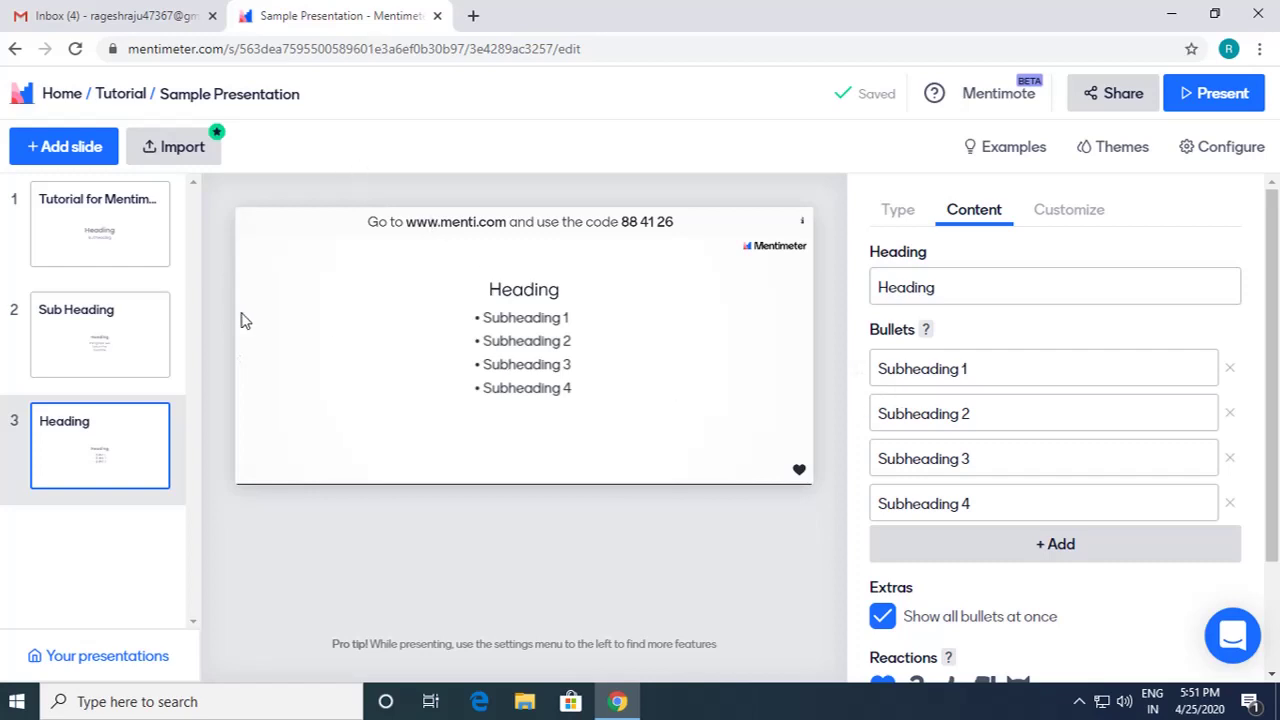
Step: Step through slides 1 and 2, then open slide 3 'Heading' with its four bullets
{"action": "left_click", "coordinate": [154, 258]}
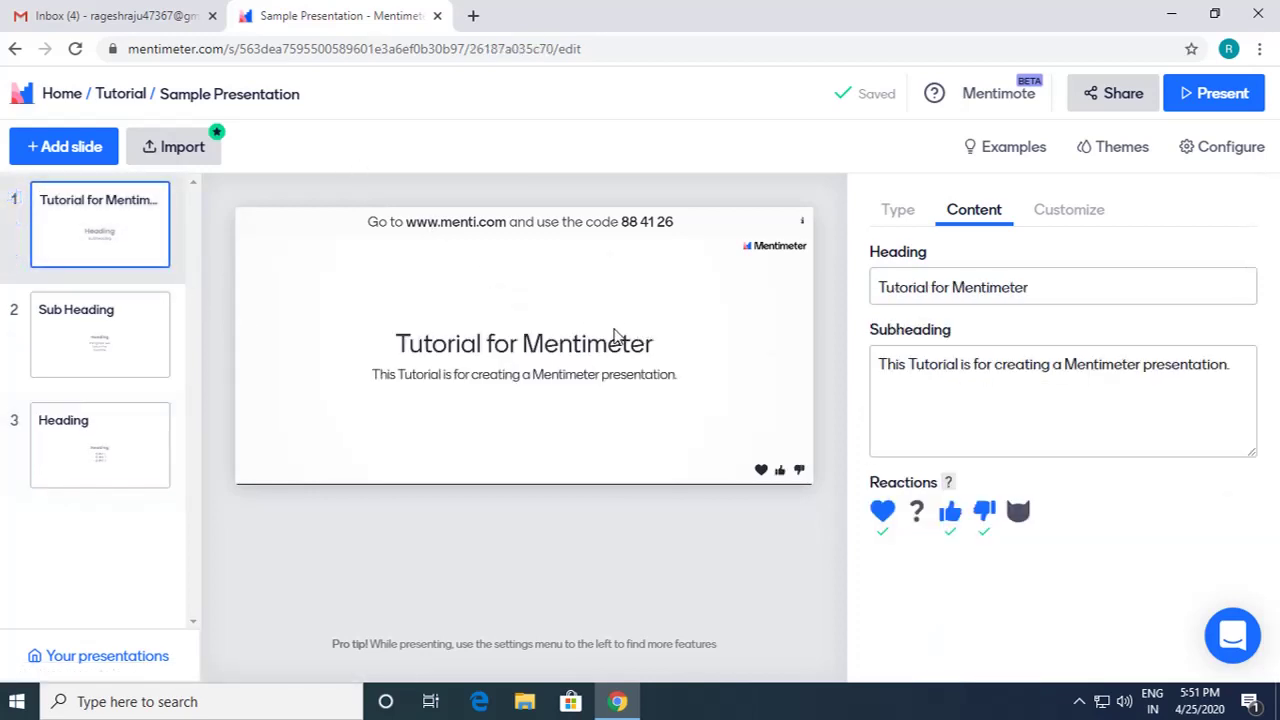
{"action": "left_click", "coordinate": [165, 348]}
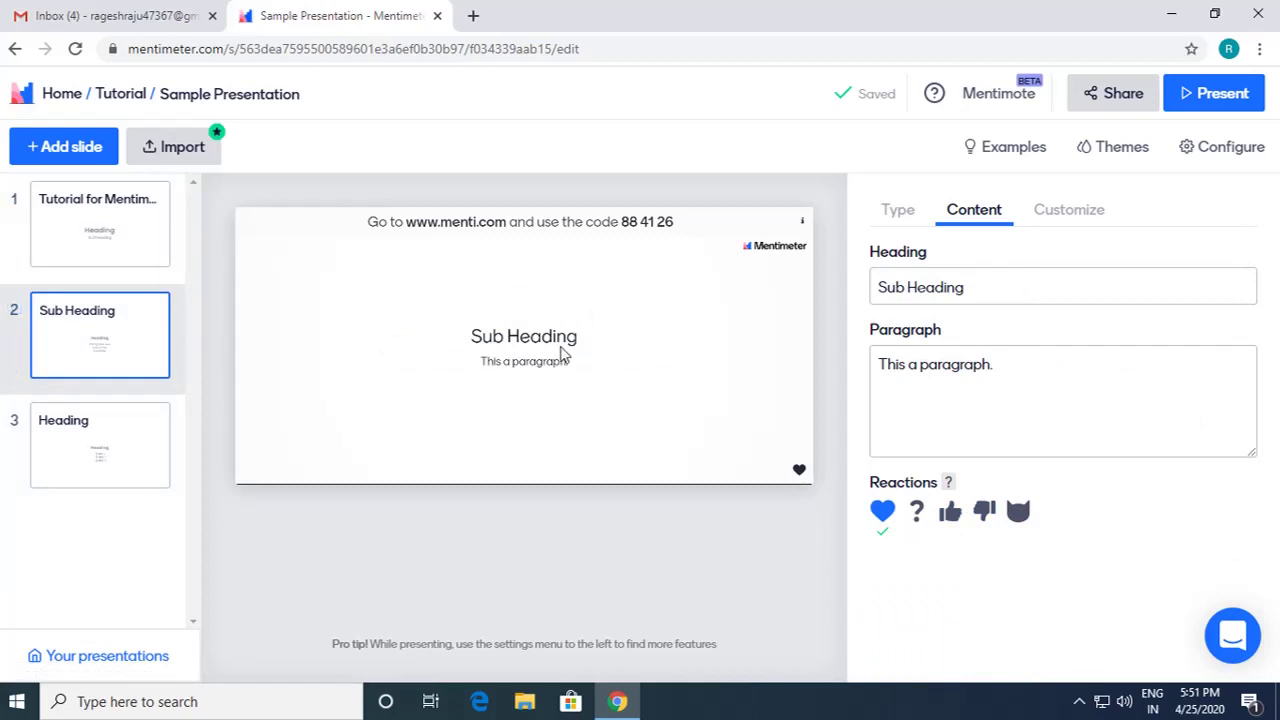
{"action": "left_click", "coordinate": [171, 430]}
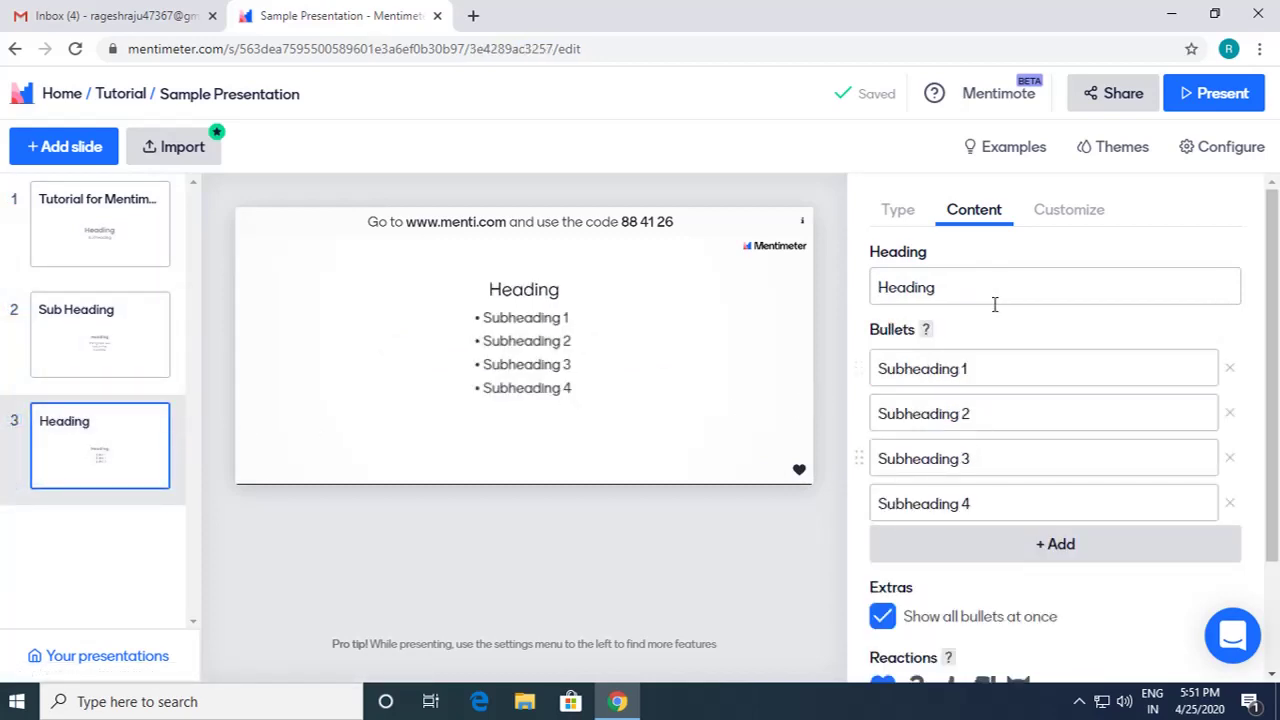
Step: Add a new slide and make it an Image slide
{"action": "left_click", "coordinate": [68, 148]}
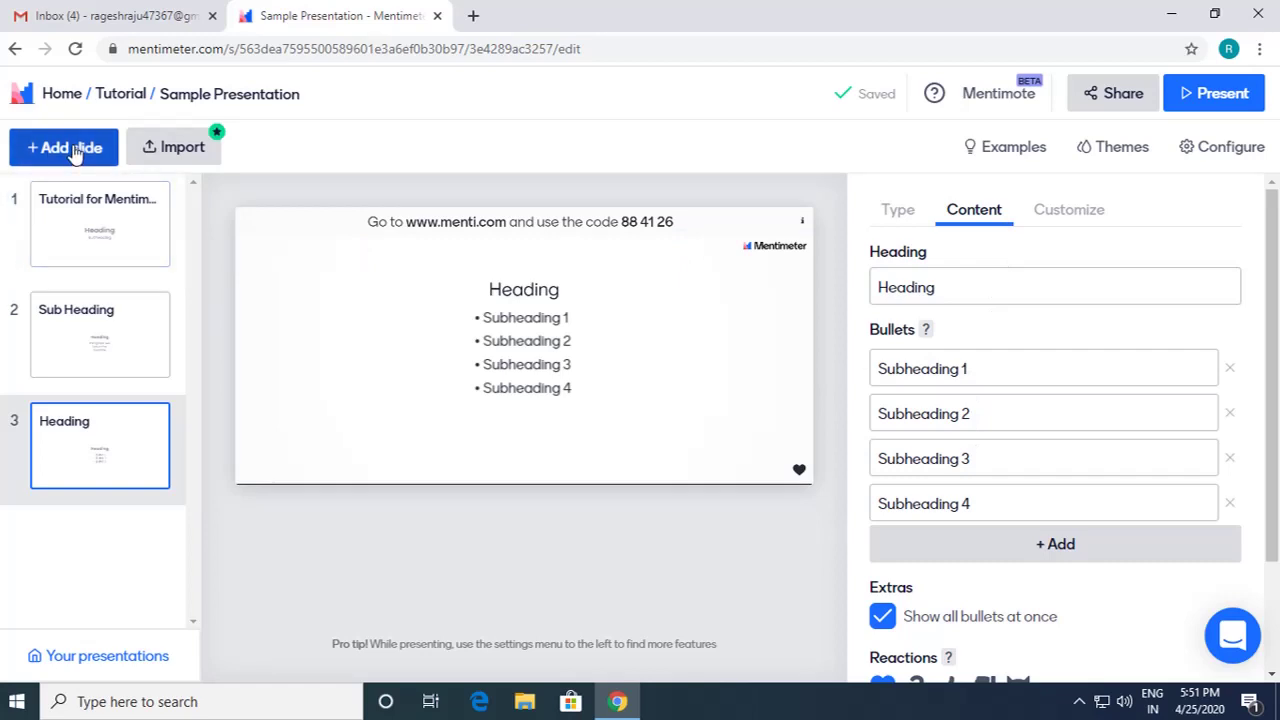
{"action": "scroll", "coordinate": [1123, 471], "scroll_direction": "down", "scroll_amount": 4}
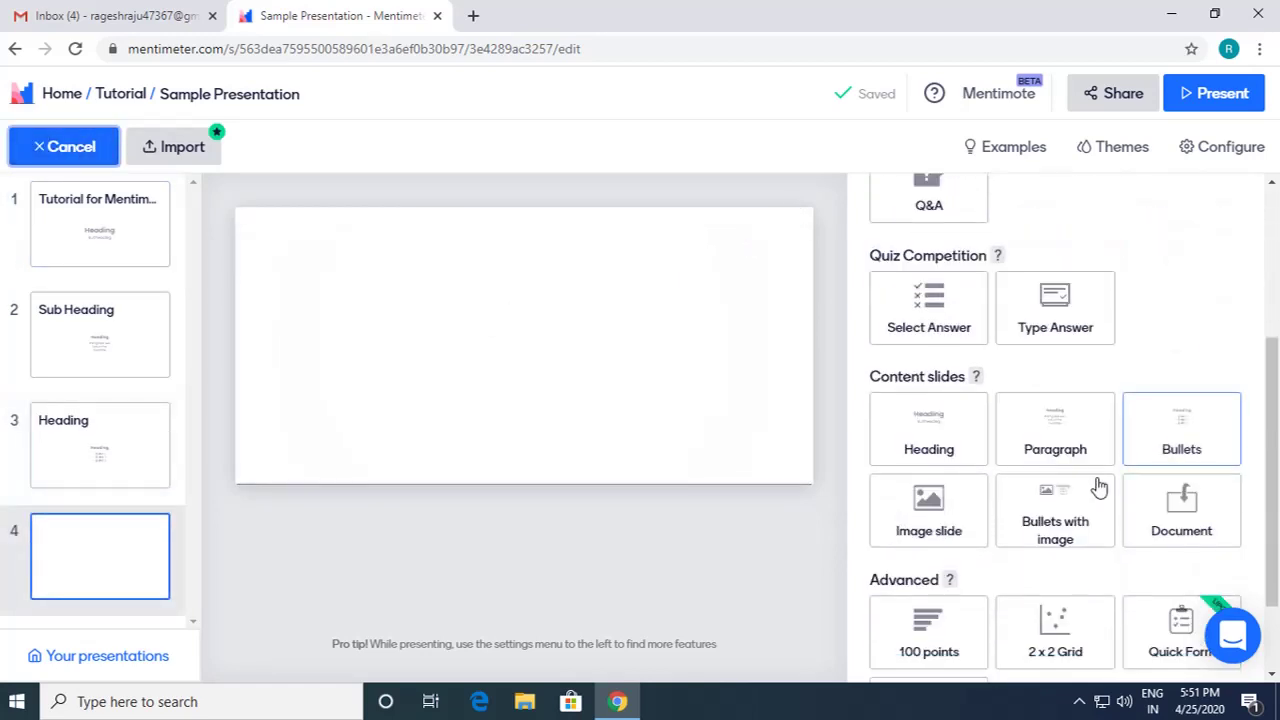
{"action": "left_click", "coordinate": [921, 430]}
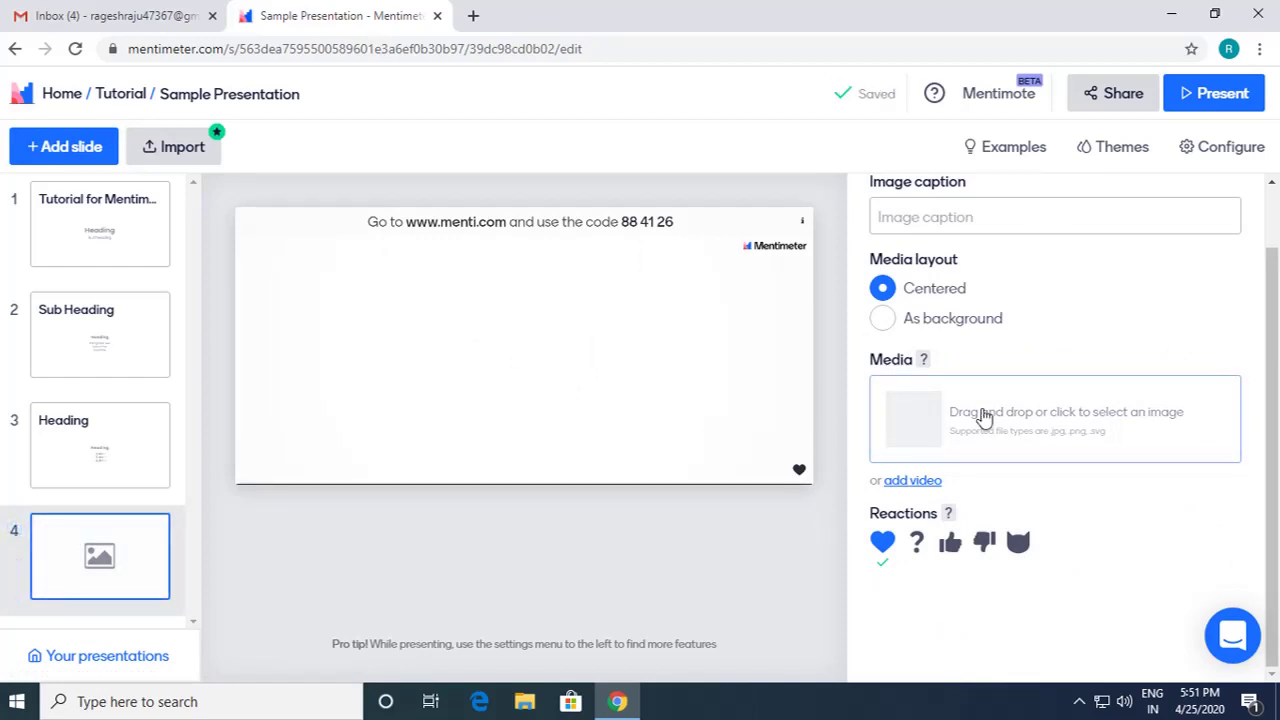
Step: Delete that image slide and add another blank fourth slide
{"action": "mouse_move", "coordinate": [79, 342]}
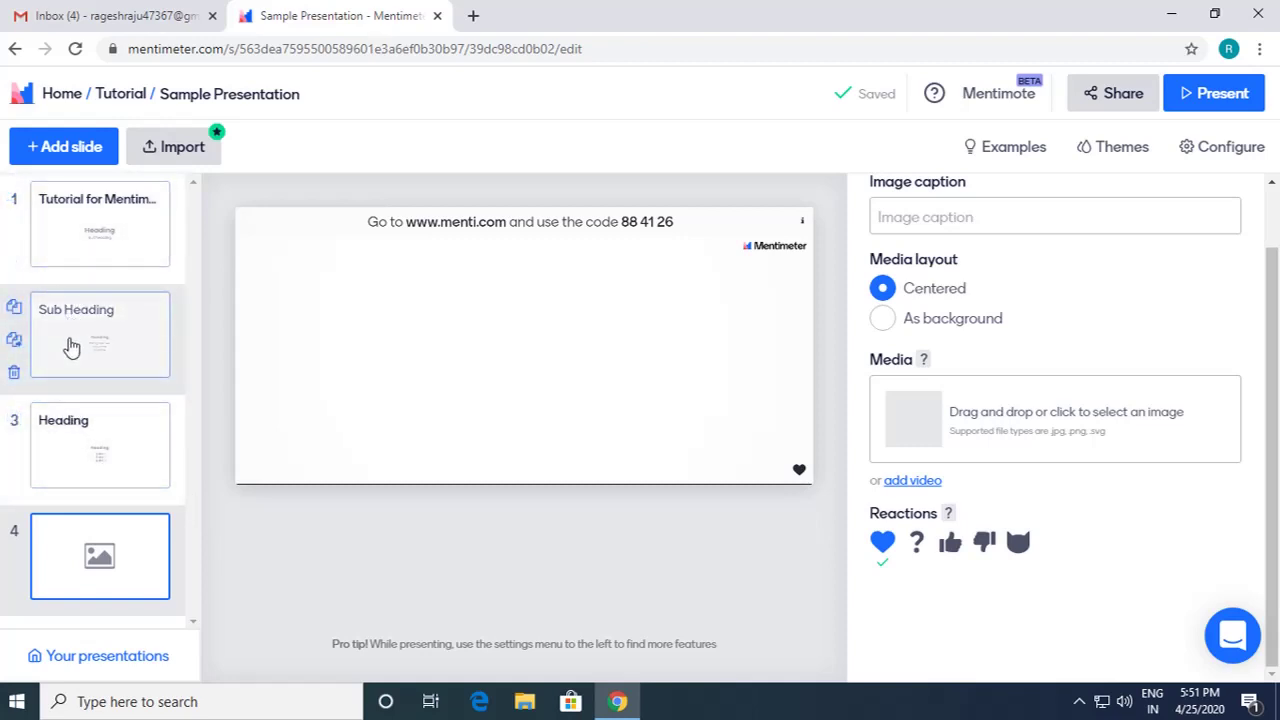
{"action": "mouse_move", "coordinate": [35, 548]}
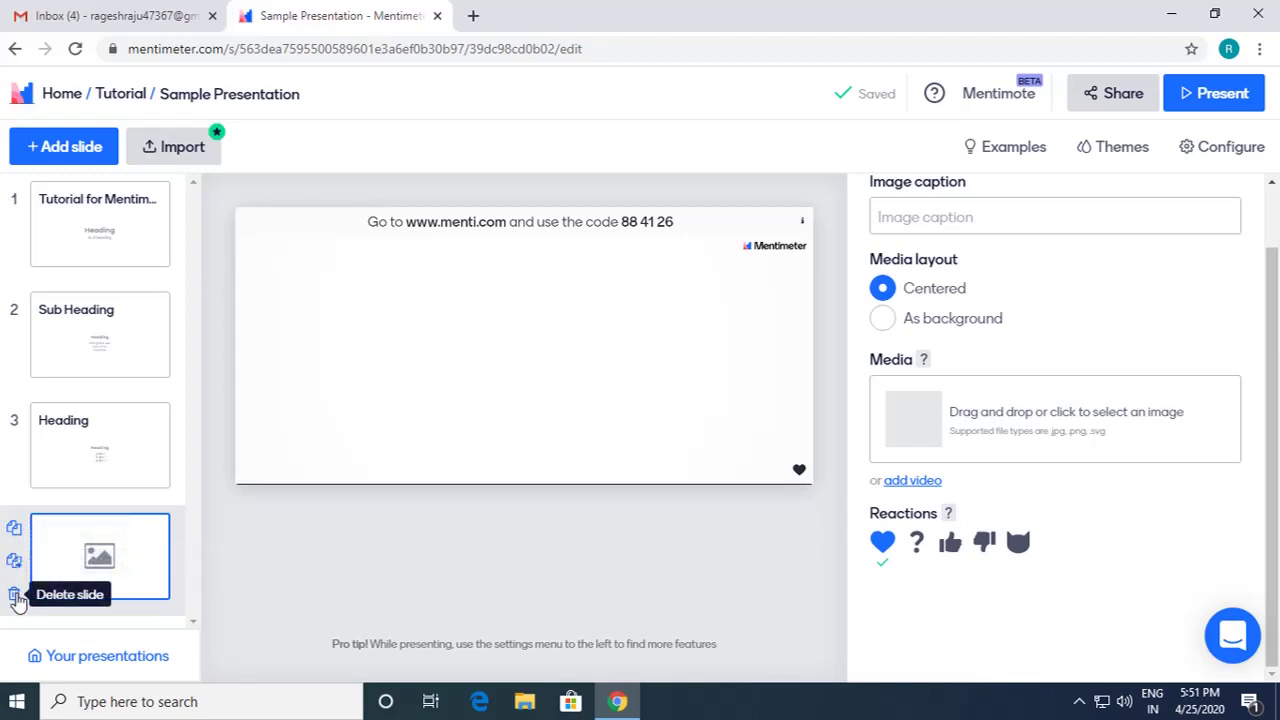
{"action": "left_click", "coordinate": [15, 597]}
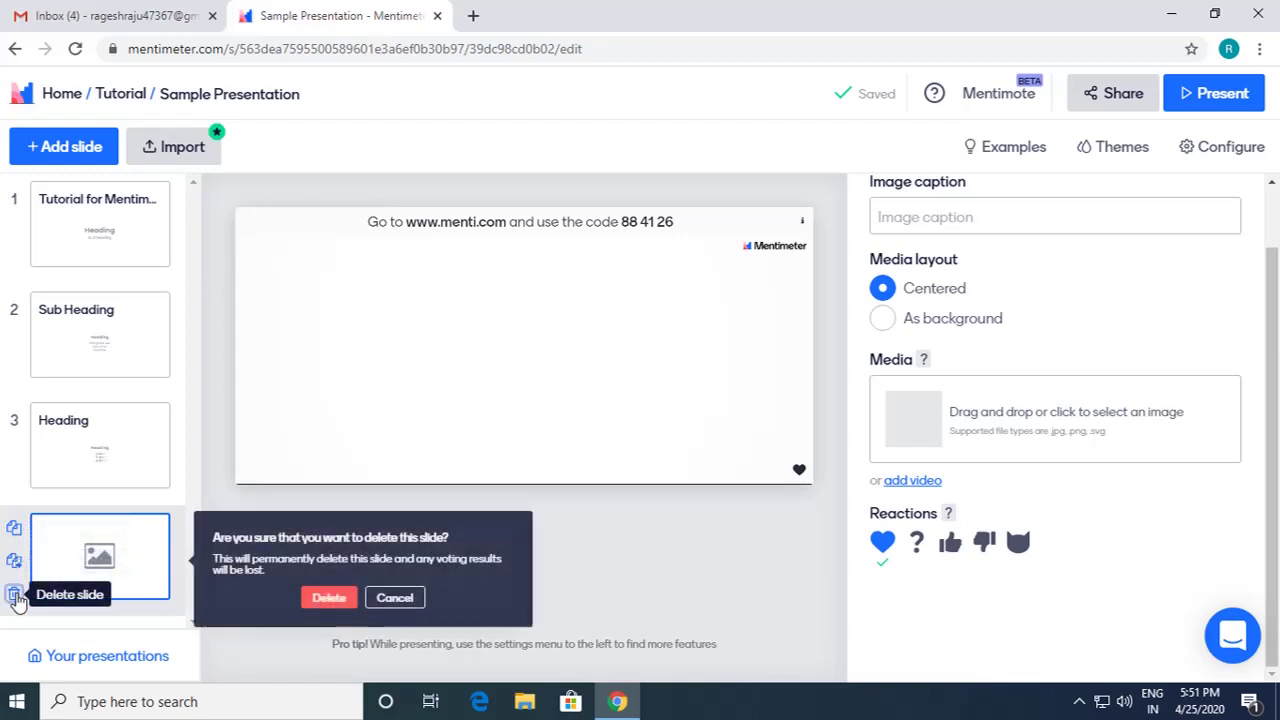
{"action": "left_click", "coordinate": [329, 598]}
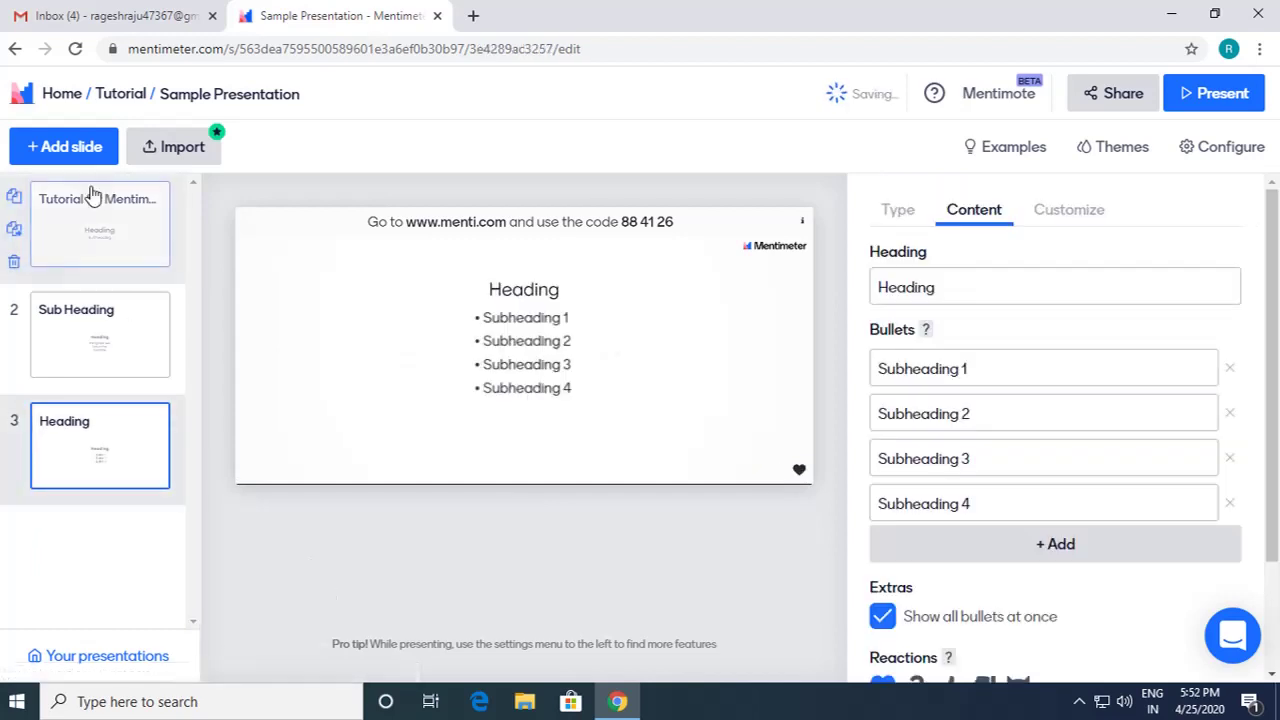
{"action": "left_click", "coordinate": [78, 158]}
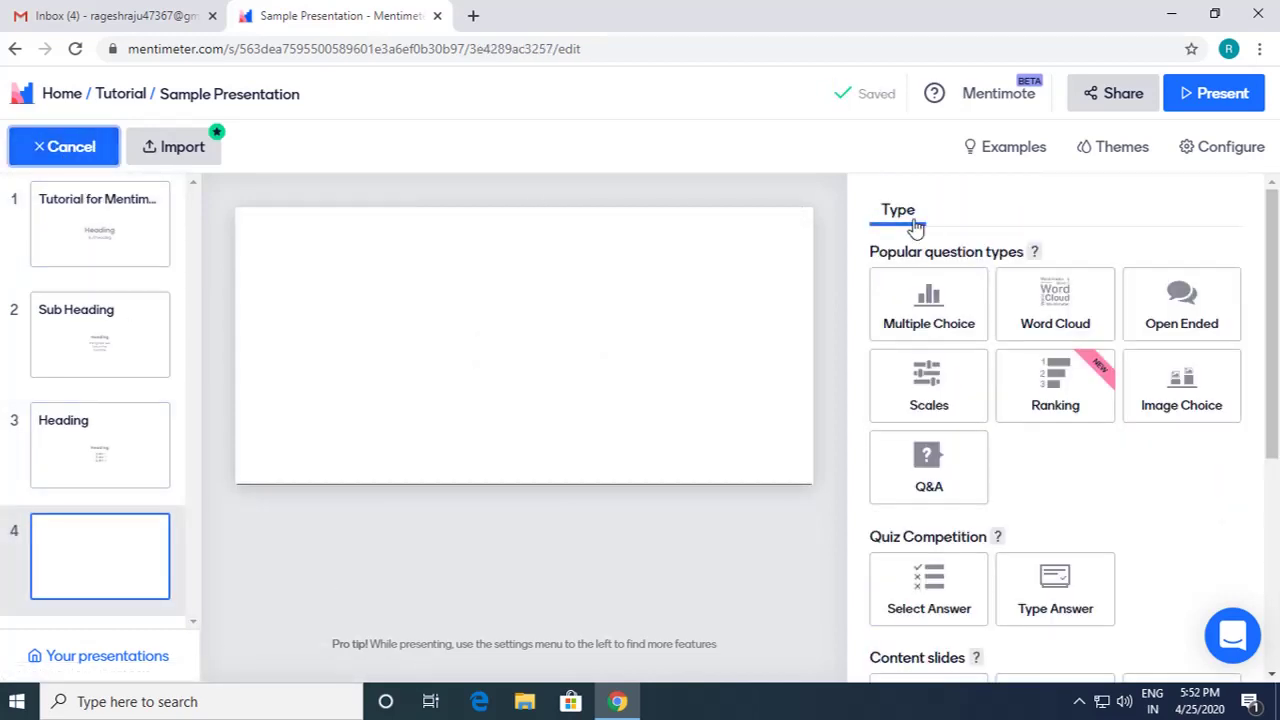
Step: Turn slide 4 into an Image slide, leave the caption empty, and bring up the image chooser
{"action": "scroll", "coordinate": [931, 313], "scroll_direction": "down", "scroll_amount": 3}
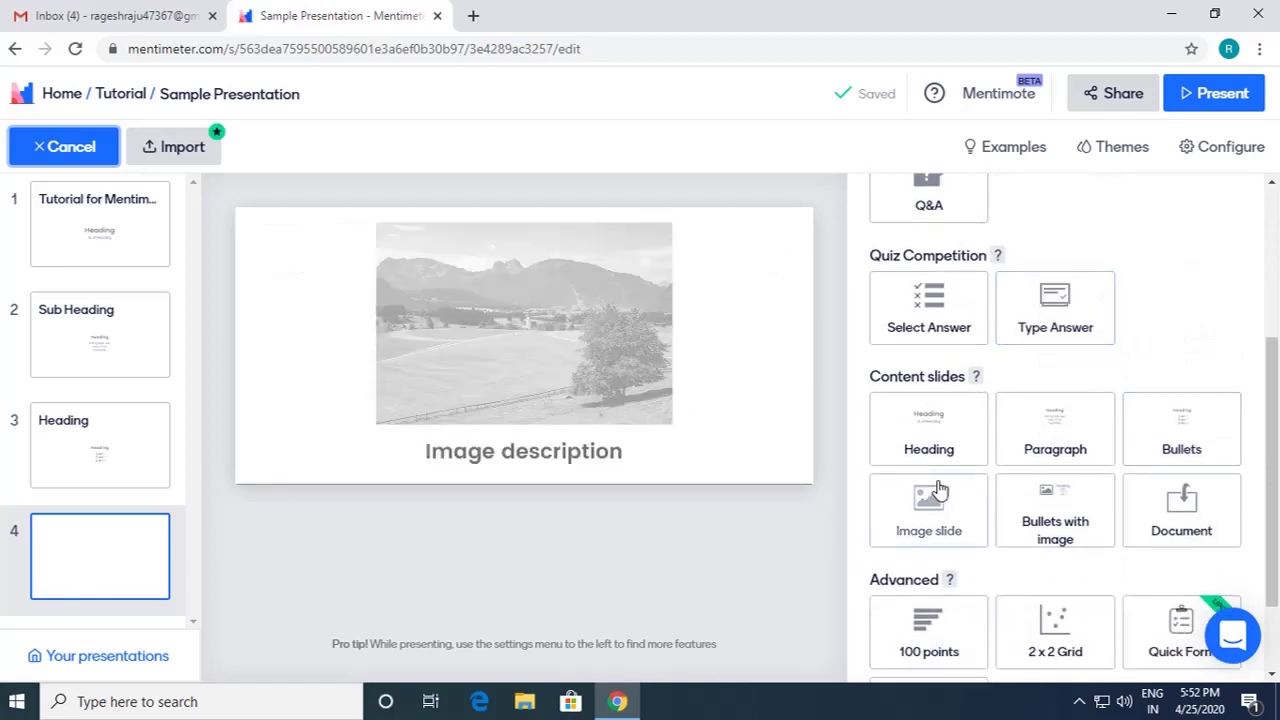
{"action": "left_click", "coordinate": [937, 514]}
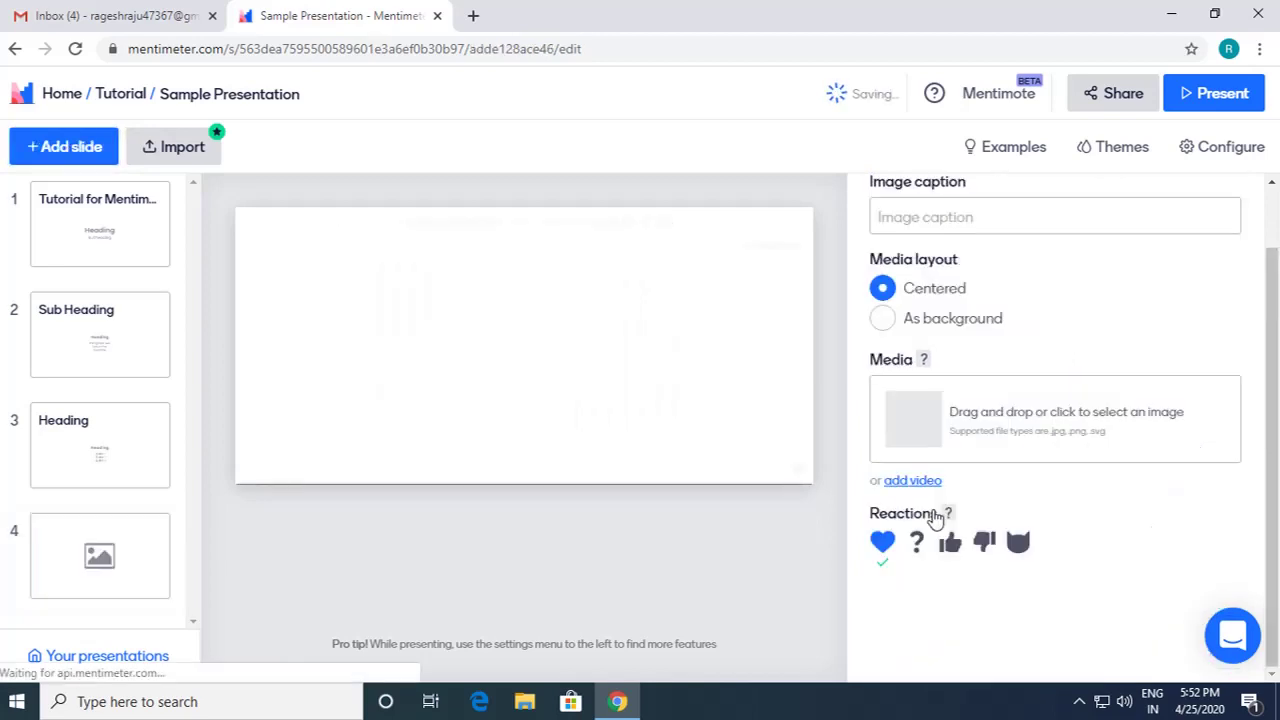
{"action": "left_click", "coordinate": [940, 219]}
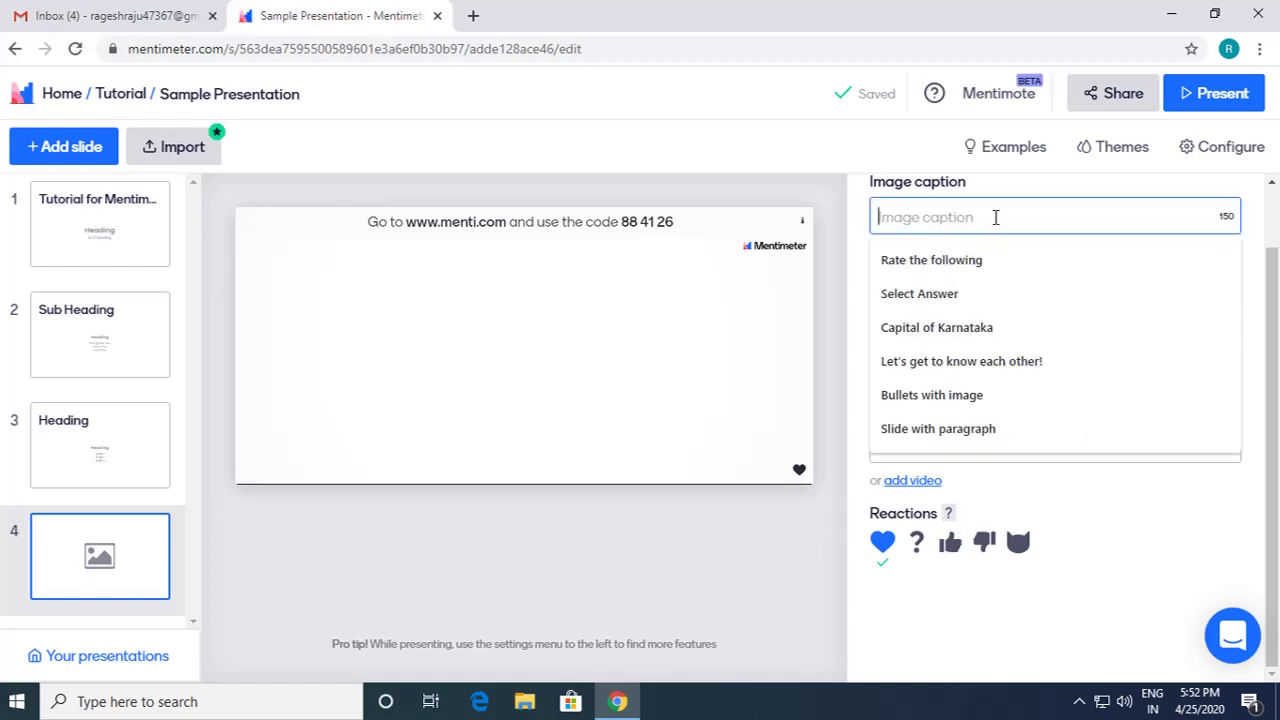
{"action": "left_click", "coordinate": [1095, 190]}
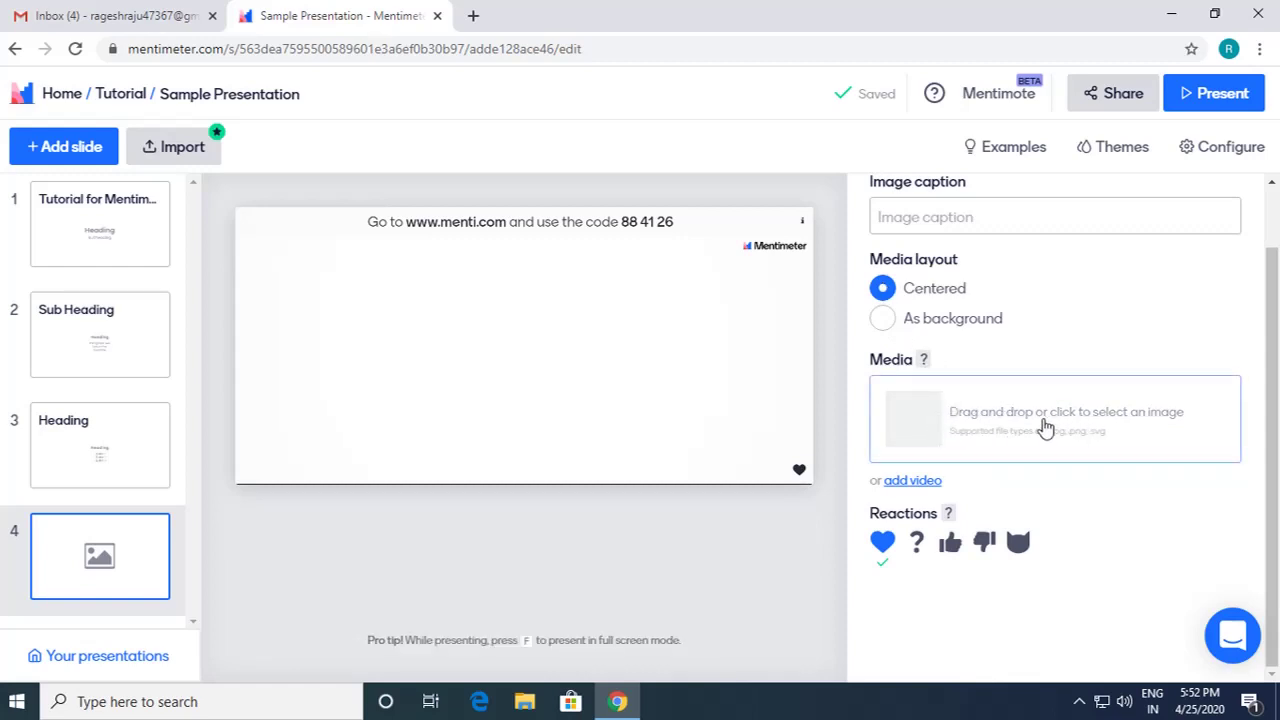
{"action": "left_click", "coordinate": [1044, 427]}
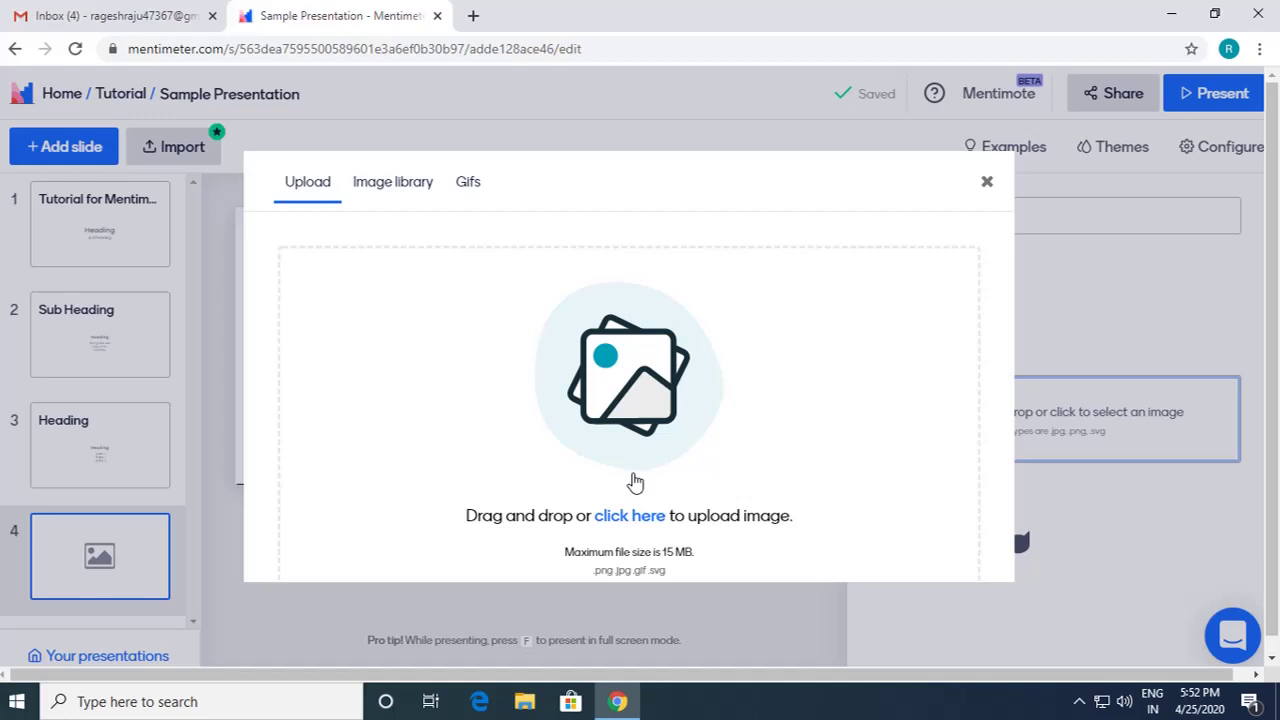
Step: After glancing at GIFs, search the image library for 'Flower' and pick the pink gerbera photo
{"action": "left_click", "coordinate": [421, 193]}
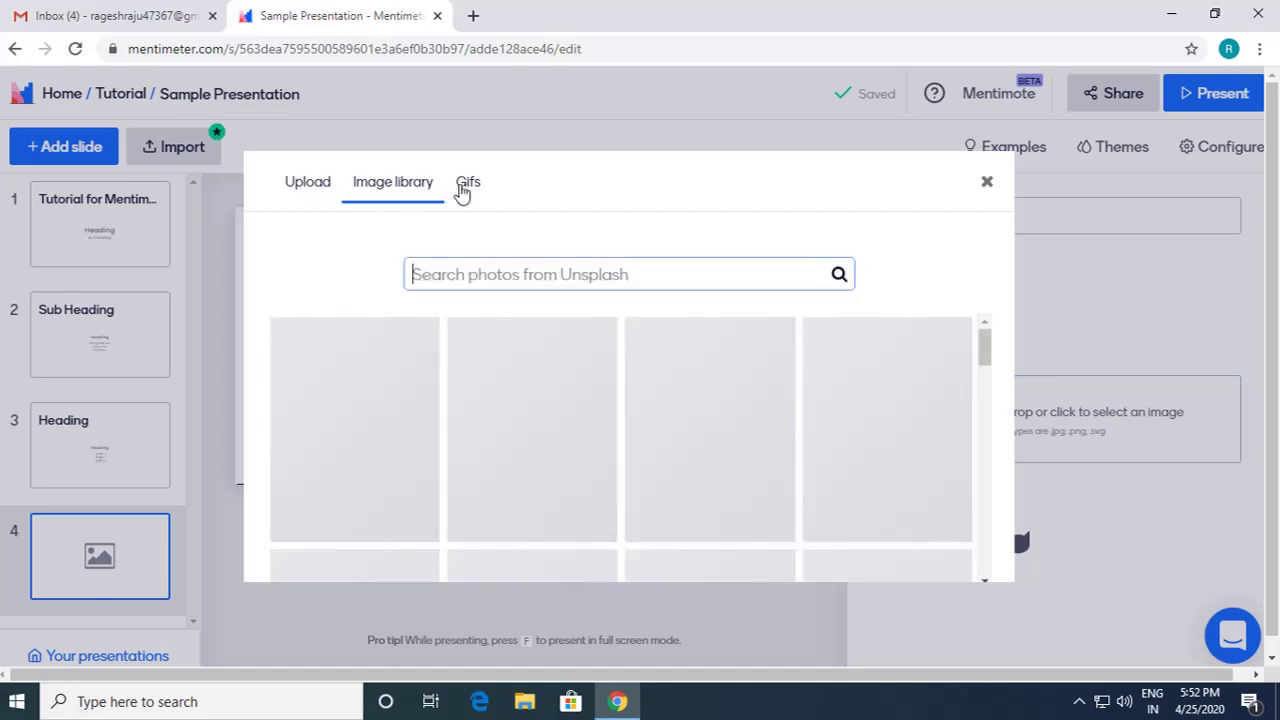
{"action": "left_click", "coordinate": [468, 193]}
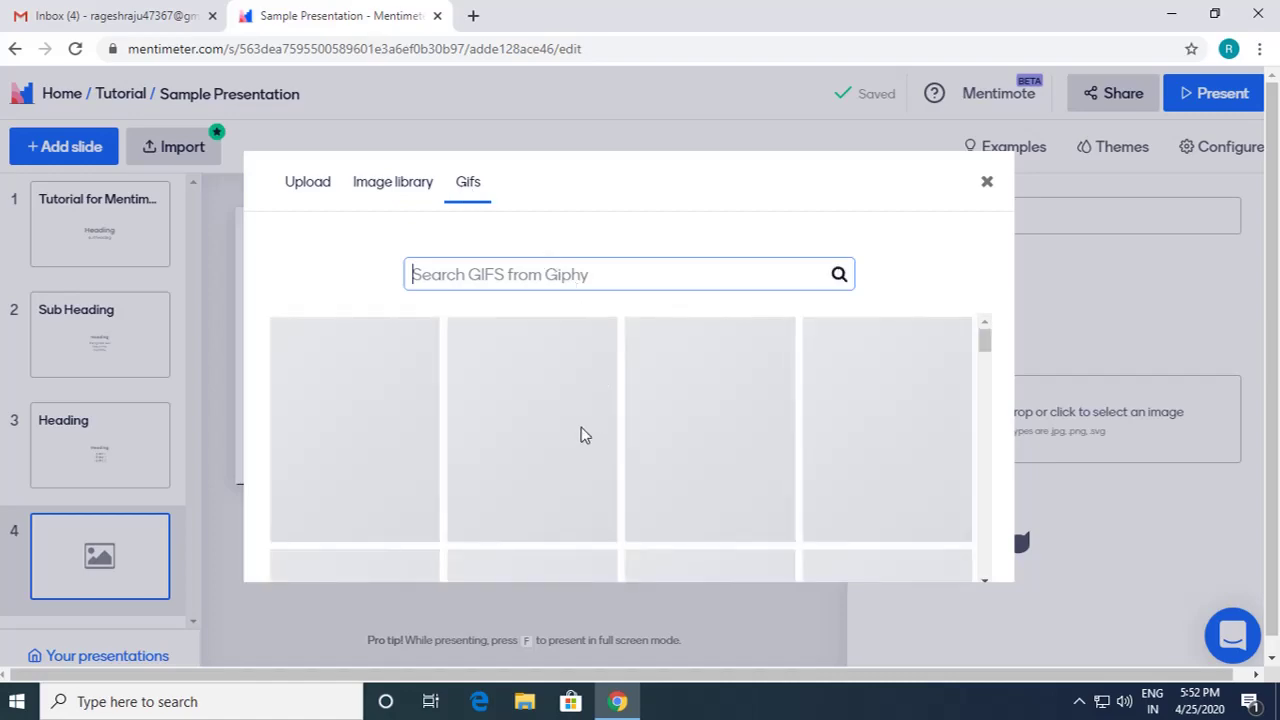
{"action": "scroll", "coordinate": [575, 450], "scroll_direction": "down", "scroll_amount": 2}
{"action": "scroll", "coordinate": [575, 450], "scroll_direction": "down", "scroll_amount": 8}
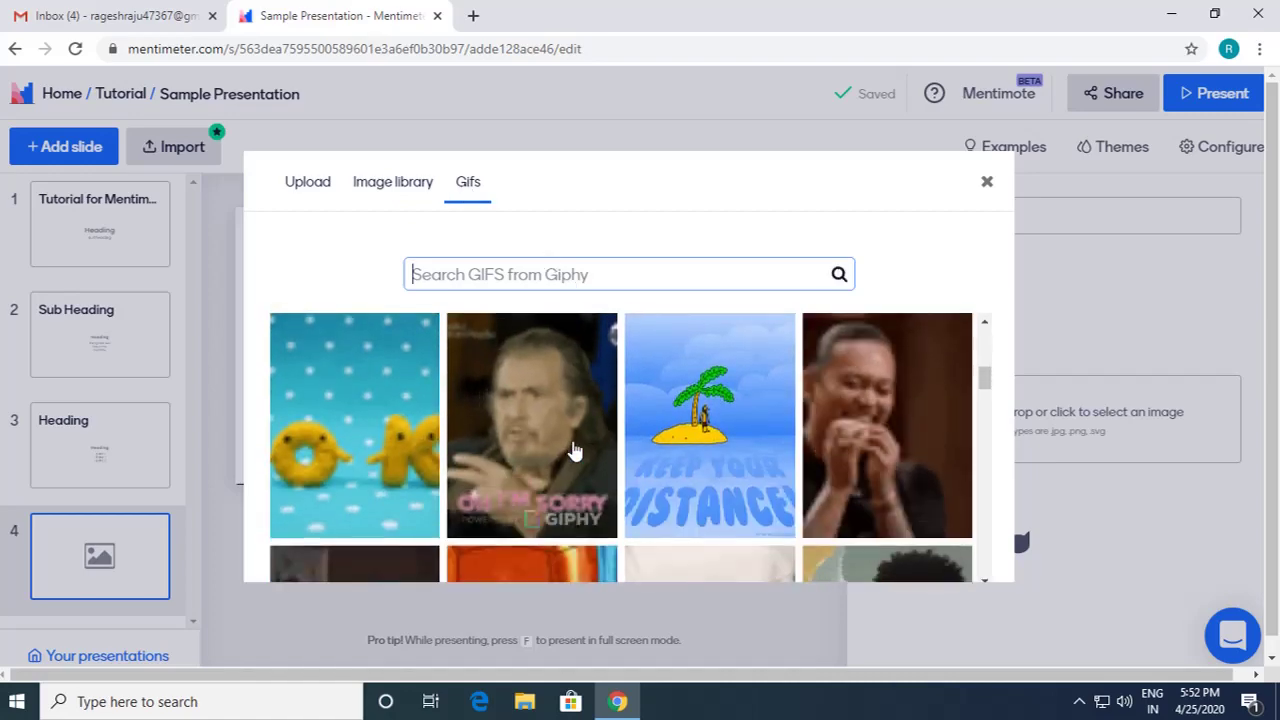
{"action": "scroll", "coordinate": [575, 450], "scroll_direction": "down", "scroll_amount": 2}
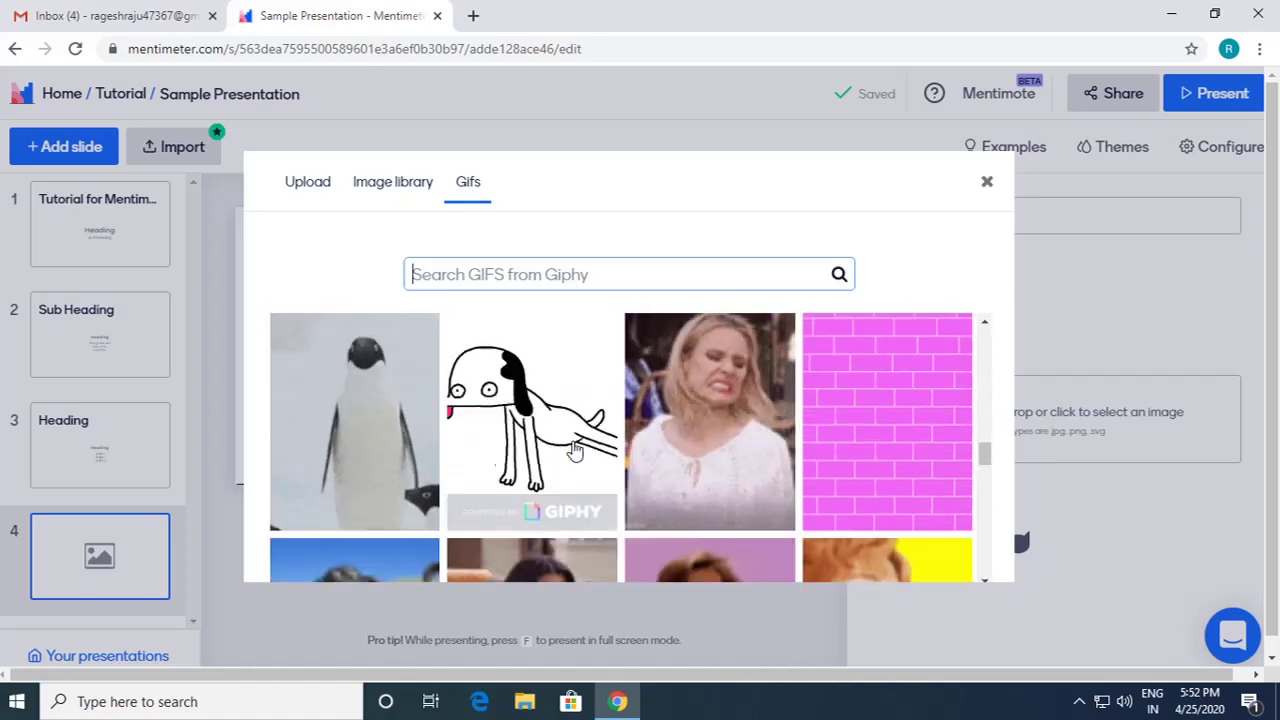
{"action": "scroll", "coordinate": [575, 450], "scroll_direction": "up", "scroll_amount": 6}
{"action": "scroll", "coordinate": [575, 450], "scroll_direction": "up", "scroll_amount": 3}
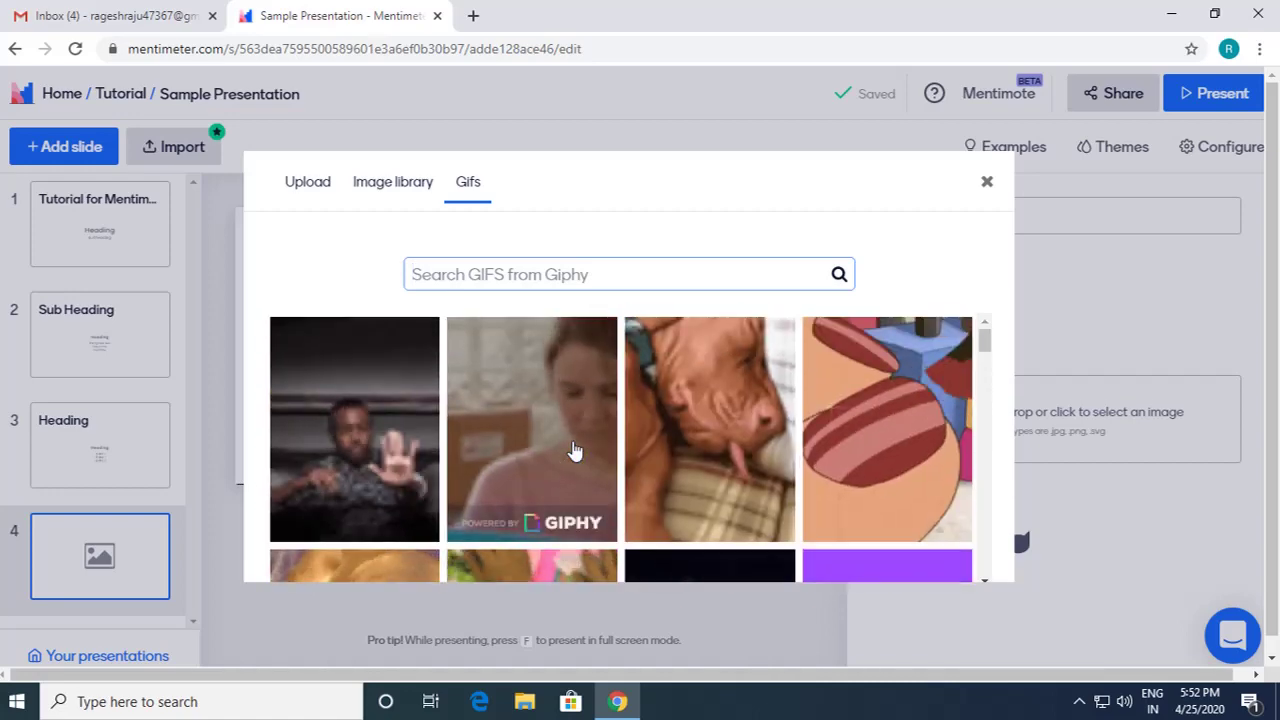
{"action": "left_click", "coordinate": [410, 183]}
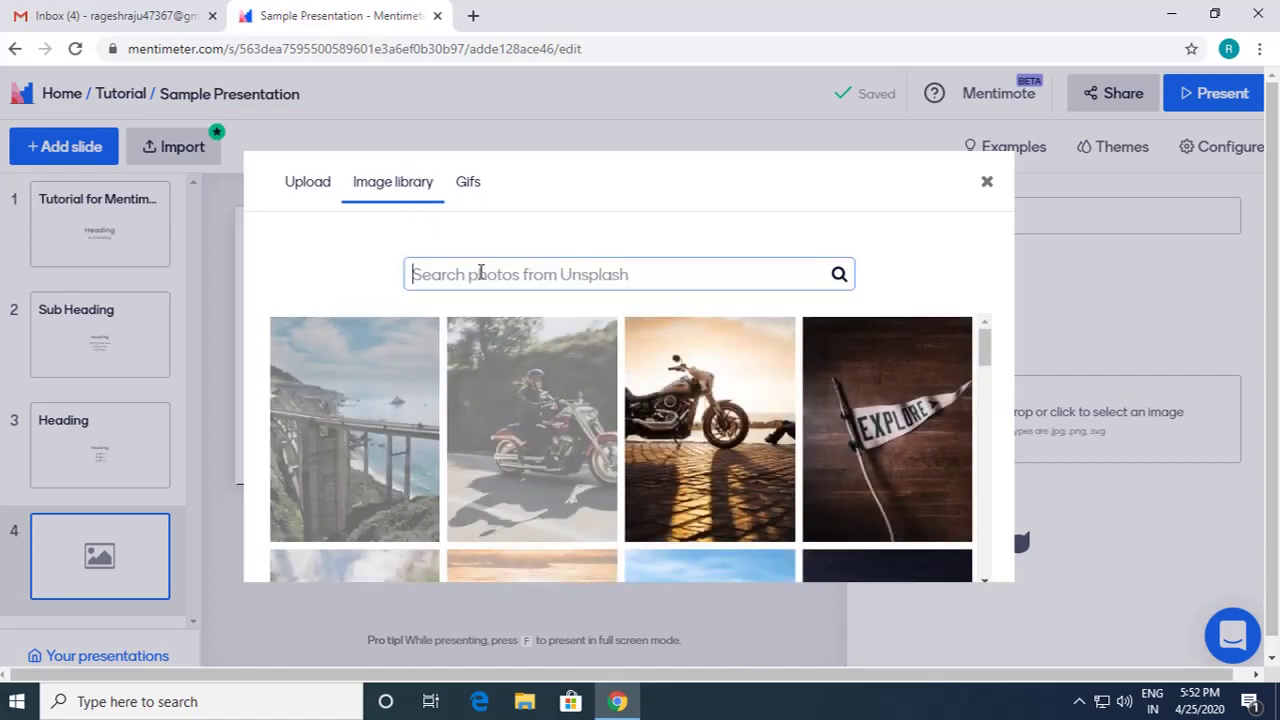
{"action": "type", "text": "Flower"}
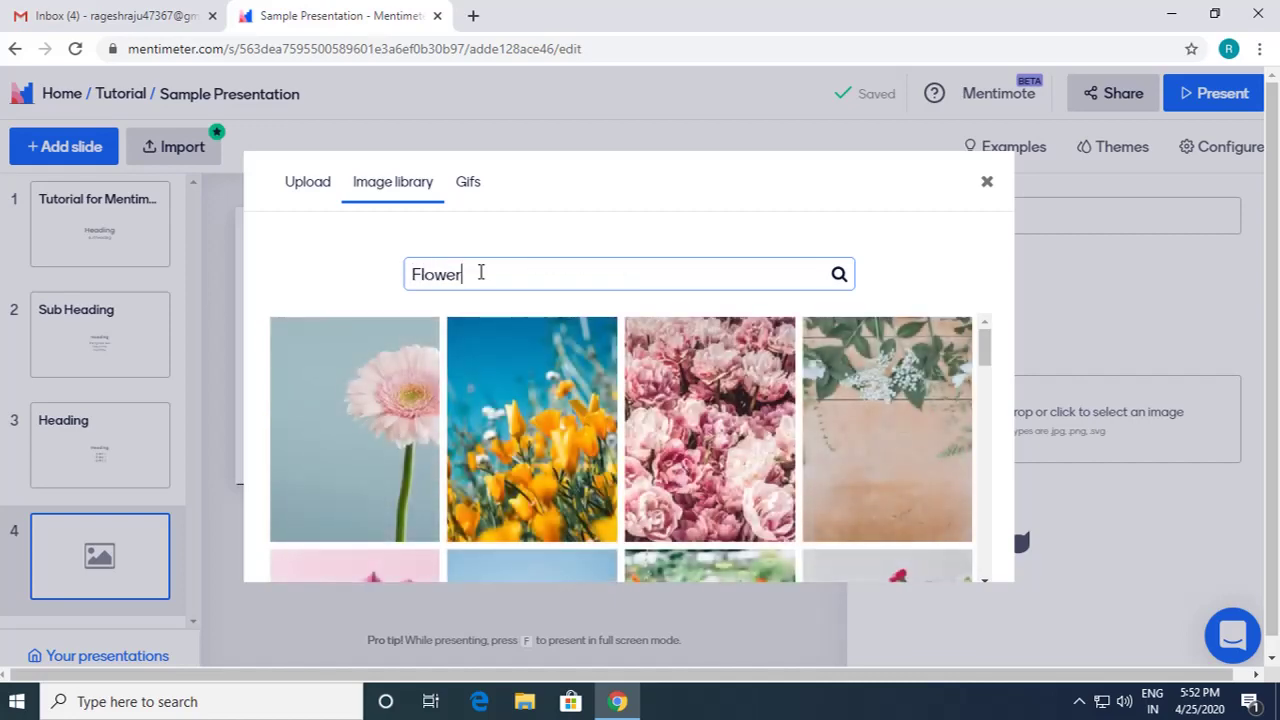
{"action": "left_click", "coordinate": [391, 417]}
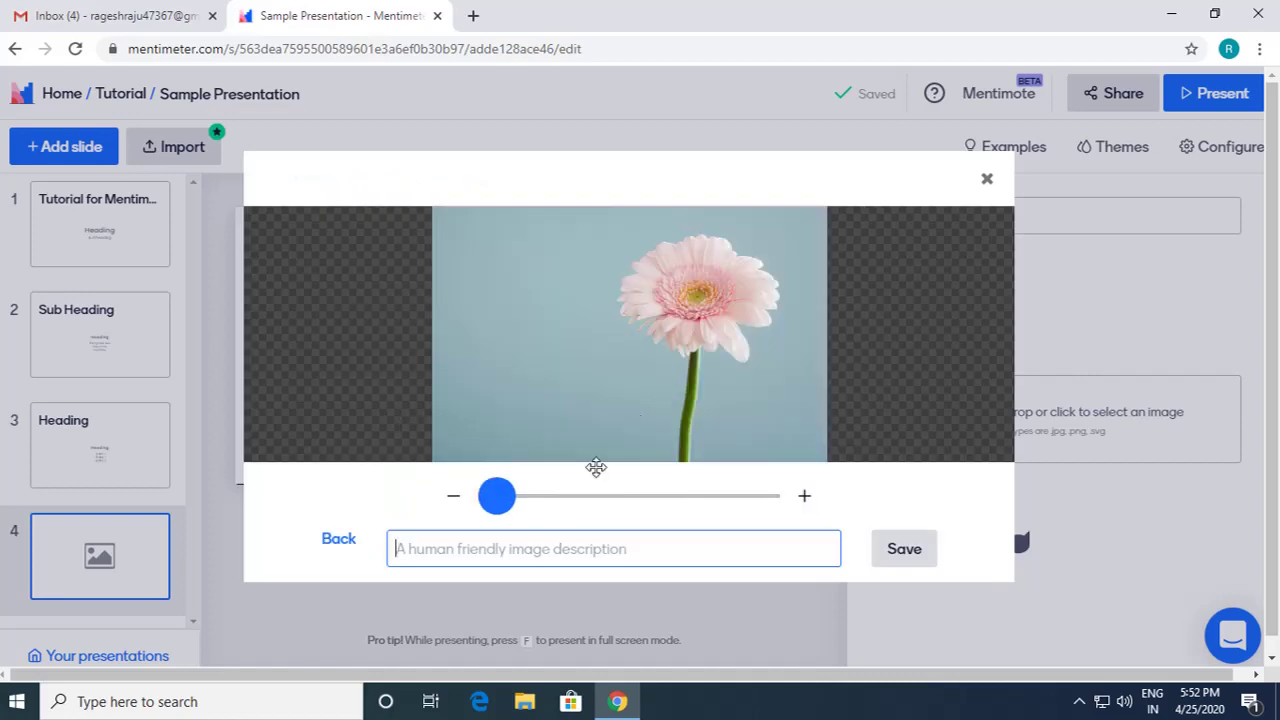
Step: Zoom and reposition the pink flower photo in the crop frame, then save it to slide 4
{"action": "left_click", "coordinate": [498, 506]}
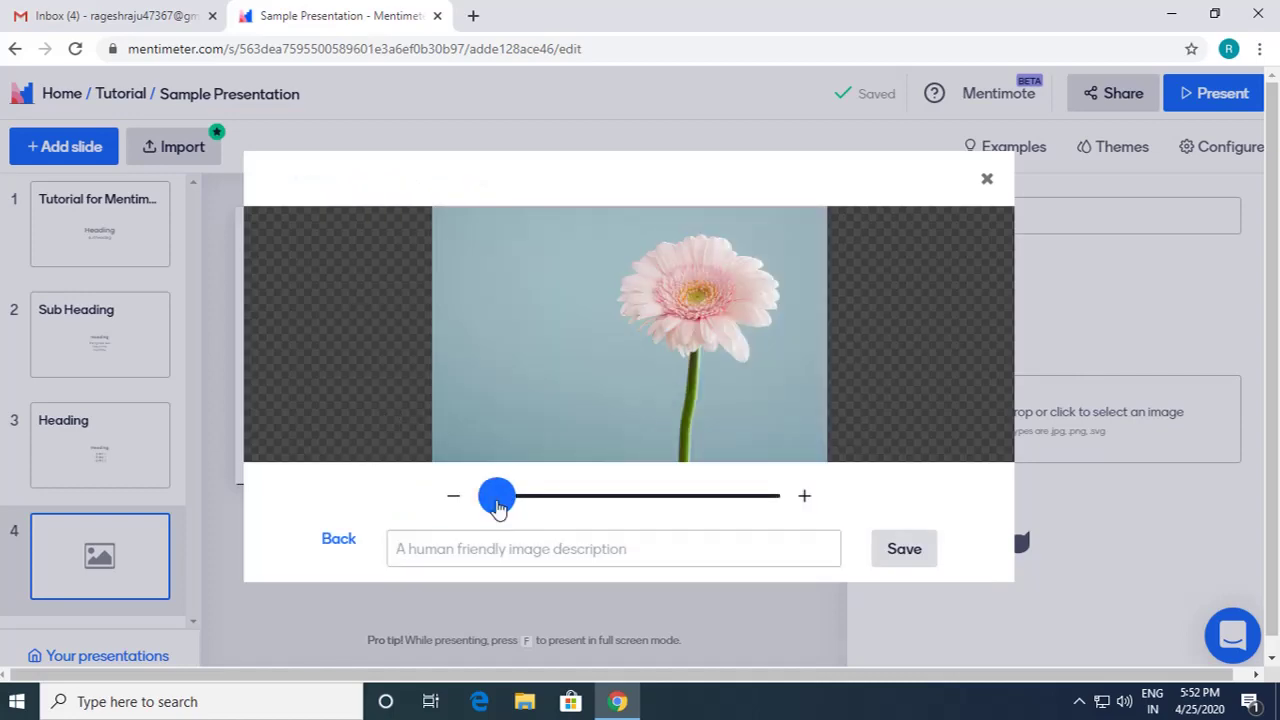
{"action": "left_click_drag", "start_coordinate": [498, 506], "coordinate": [585, 506]}
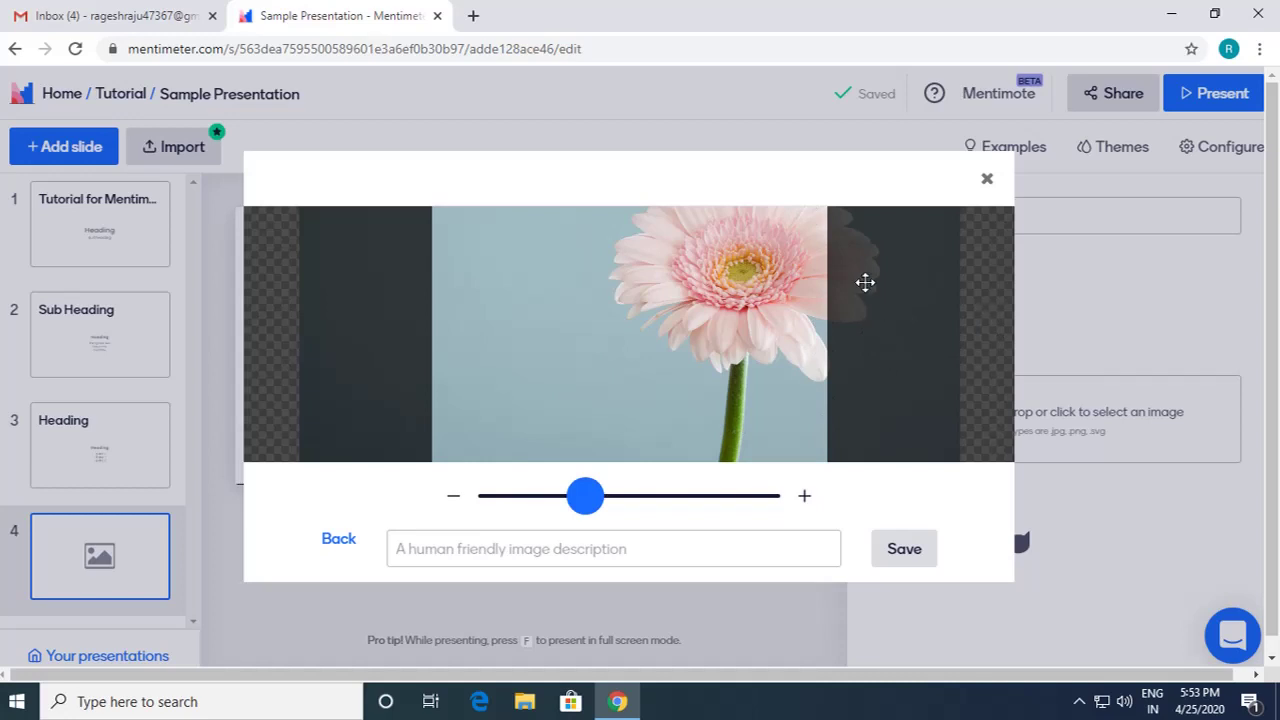
{"action": "left_click_drag", "start_coordinate": [588, 496], "coordinate": [729, 497]}
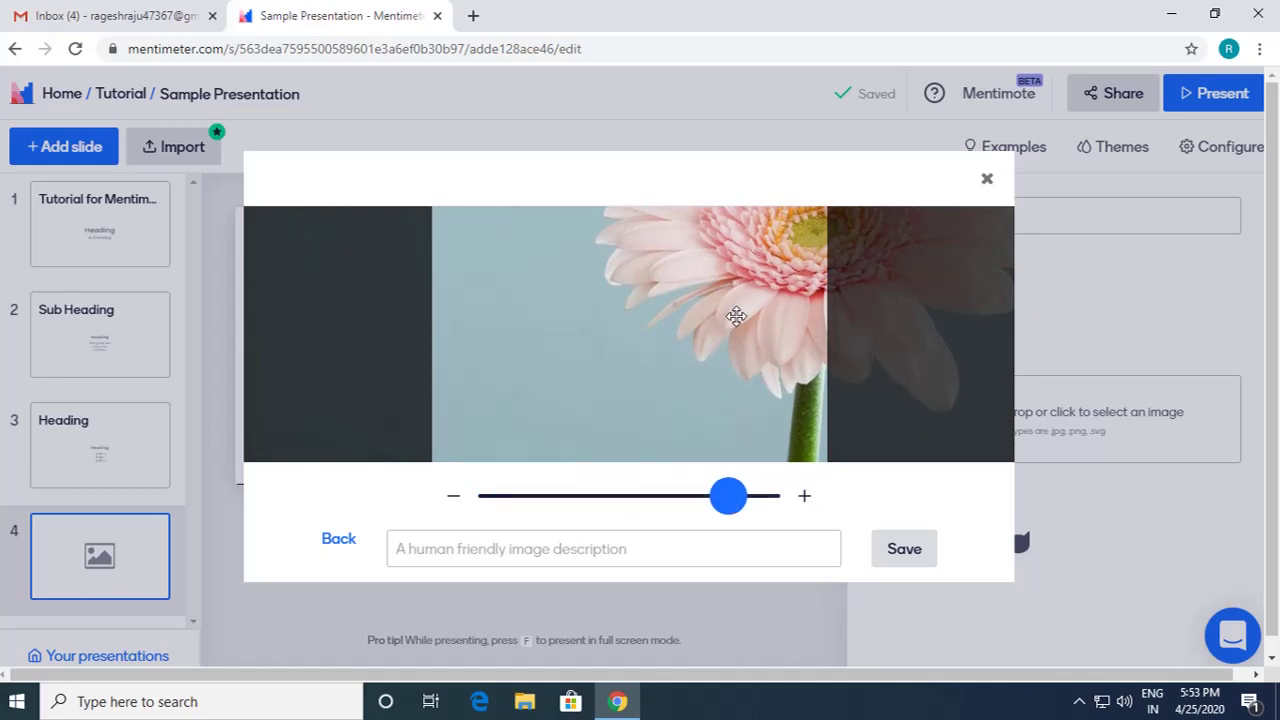
{"action": "left_click_drag", "start_coordinate": [736, 316], "coordinate": [566, 412]}
{"action": "left_click_drag", "start_coordinate": [729, 499], "coordinate": [578, 498]}
{"action": "mouse_move", "coordinate": [628, 367]}
{"action": "left_mouse_down"}
{"action": "mouse_move", "coordinate": [656, 362]}
{"action": "mouse_move", "coordinate": [642, 370]}
{"action": "left_mouse_up"}
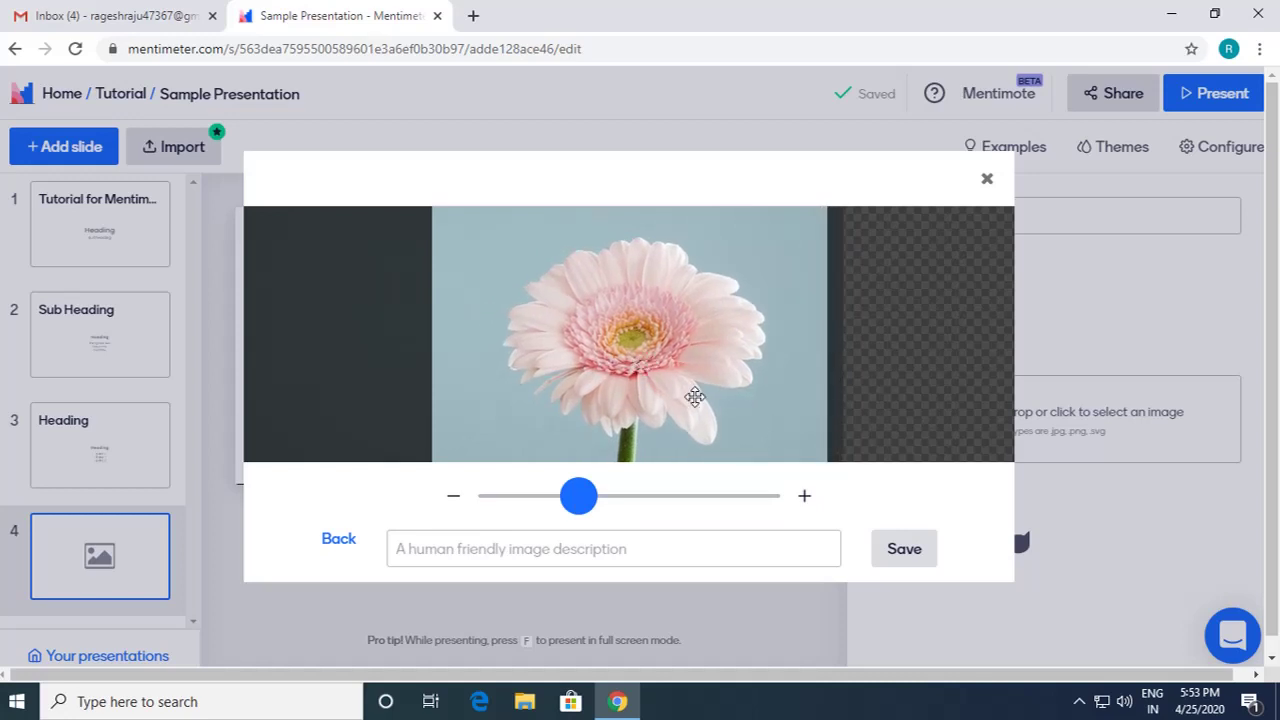
{"action": "left_click", "coordinate": [920, 553]}
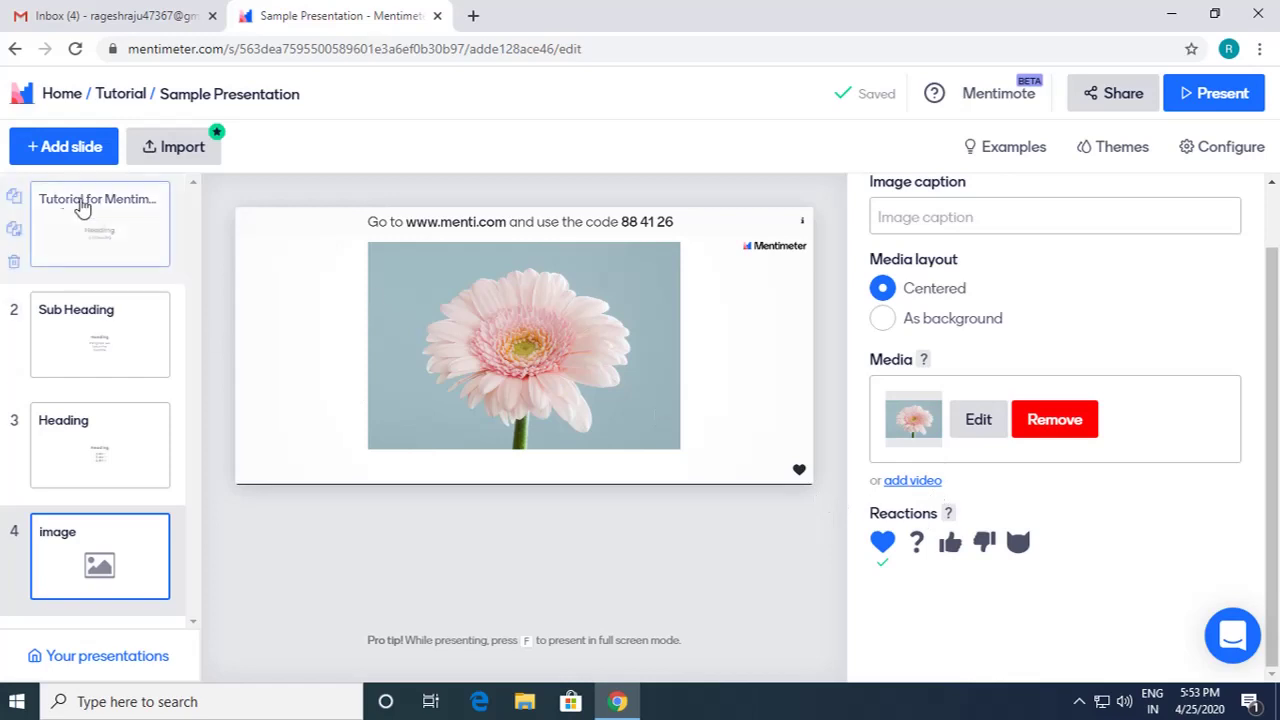
Step: Add a fifth slide as an Image slide and switch its media to a YouTube video link
{"action": "left_click", "coordinate": [62, 150]}
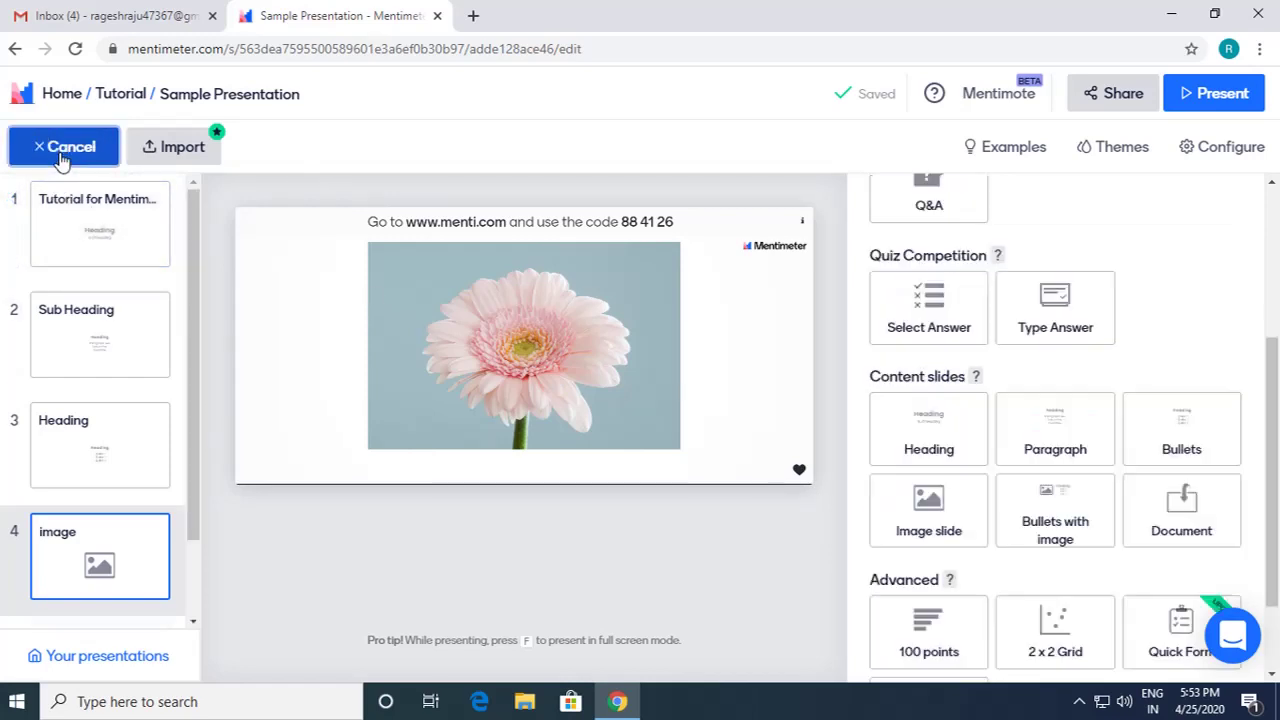
{"action": "scroll", "coordinate": [935, 260], "scroll_direction": "down", "scroll_amount": 3}
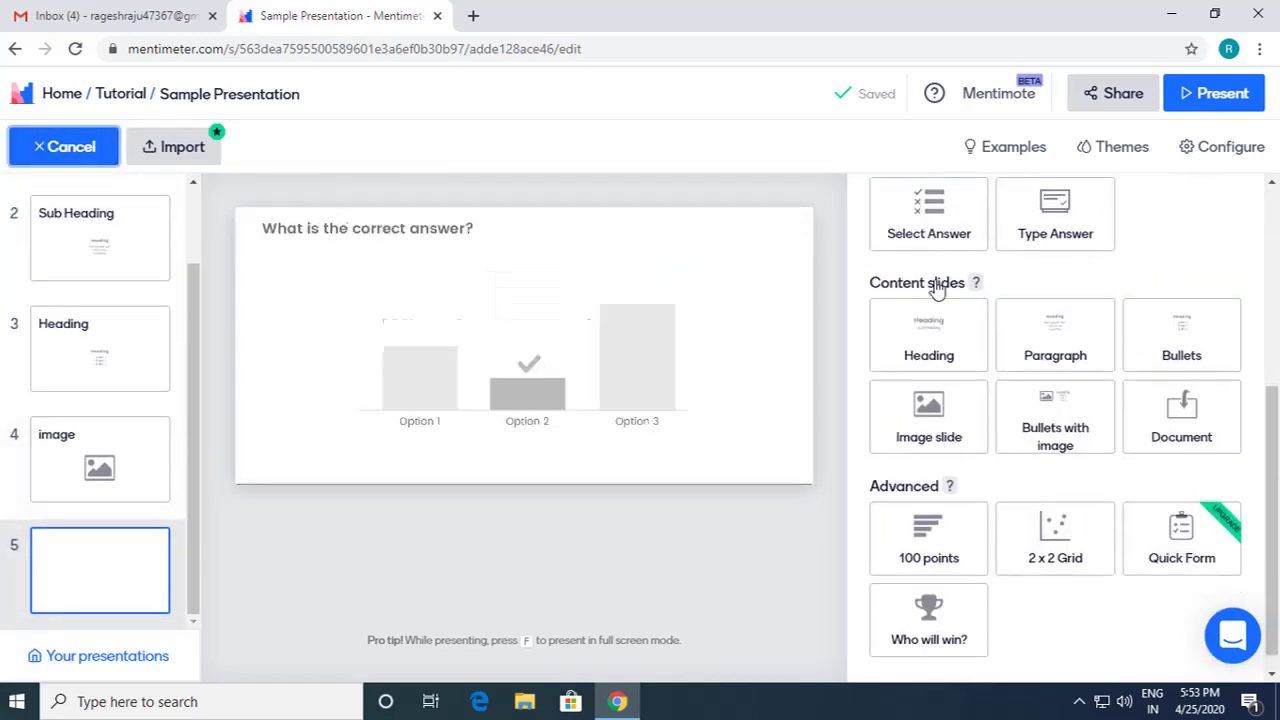
{"action": "left_click", "coordinate": [937, 427]}
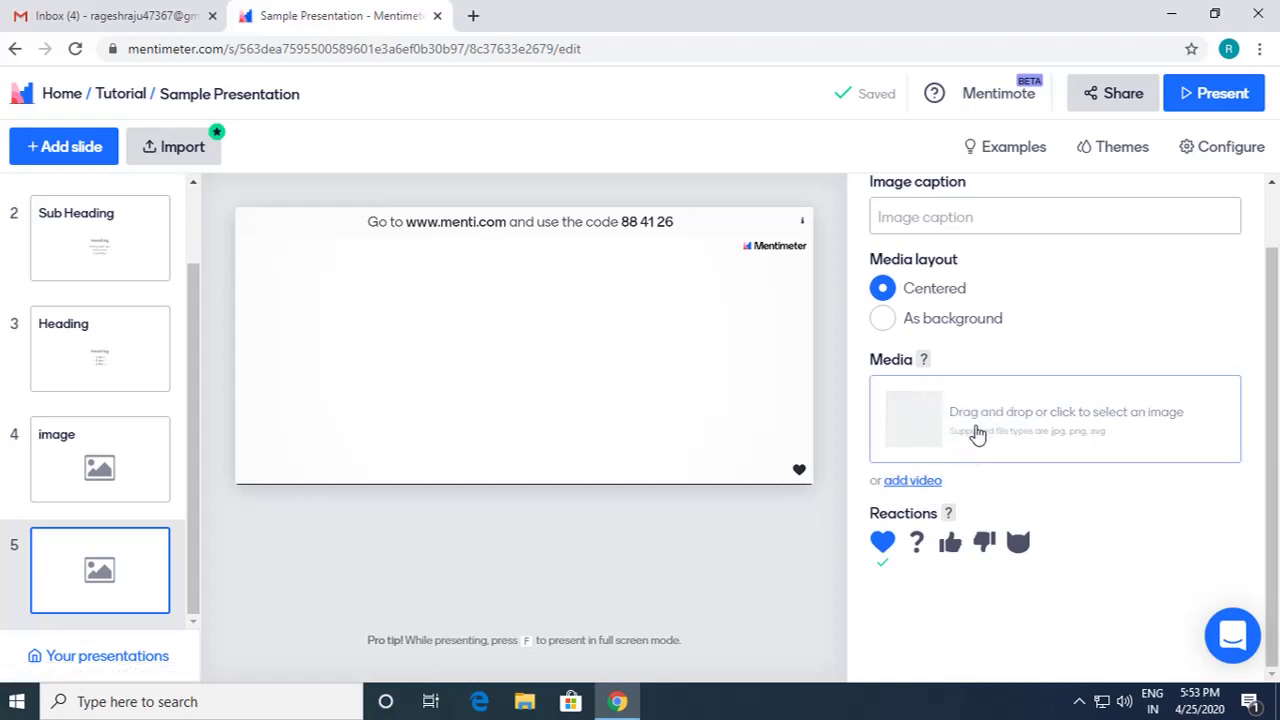
{"action": "left_click", "coordinate": [922, 482]}
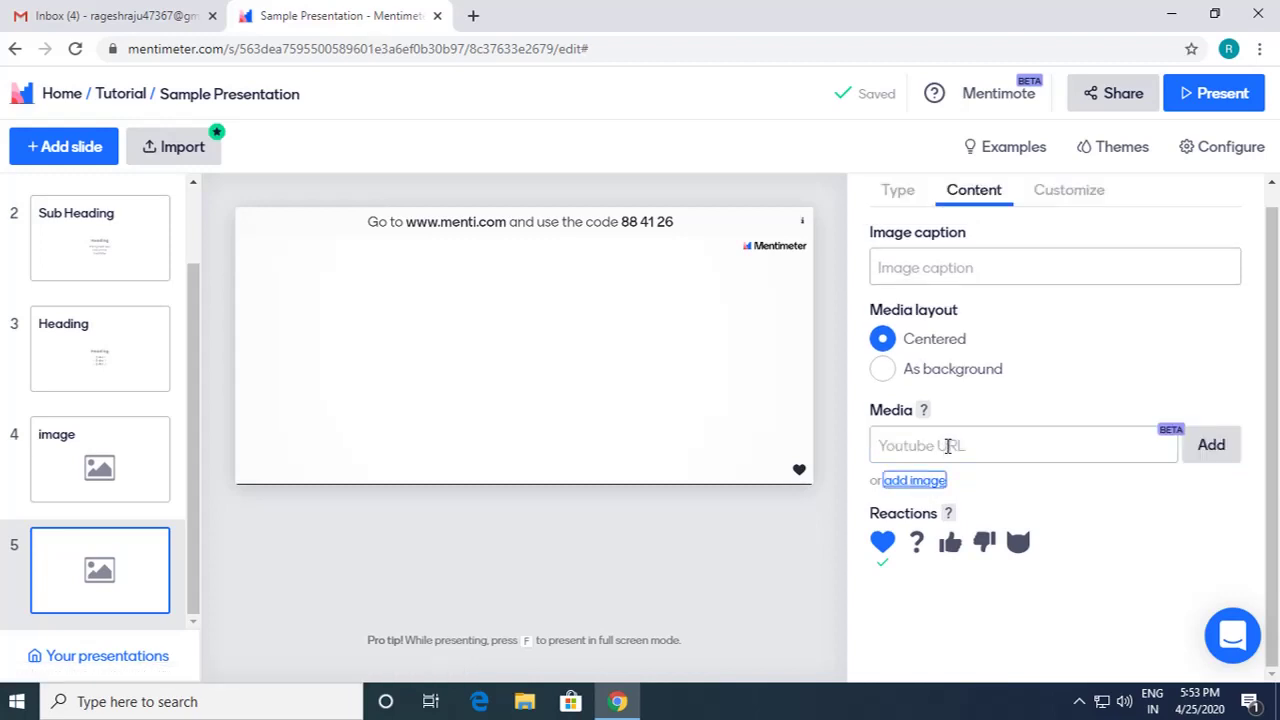
Step: Go to YouTube in a new browser tab and play the 'Véhicules de rue voitures cartoon' video
{"action": "left_click", "coordinate": [473, 16]}
{"action": "type", "text": "youtube"}
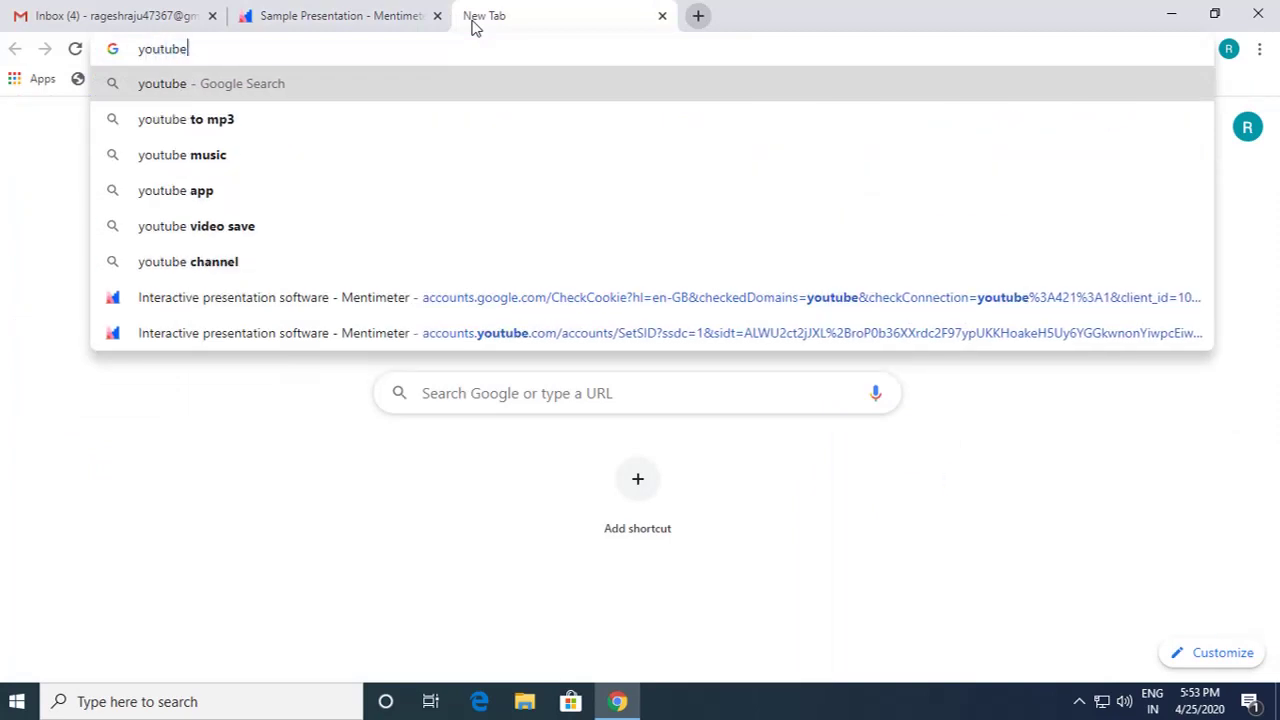
{"action": "key", "text": "ctrl+Return"}
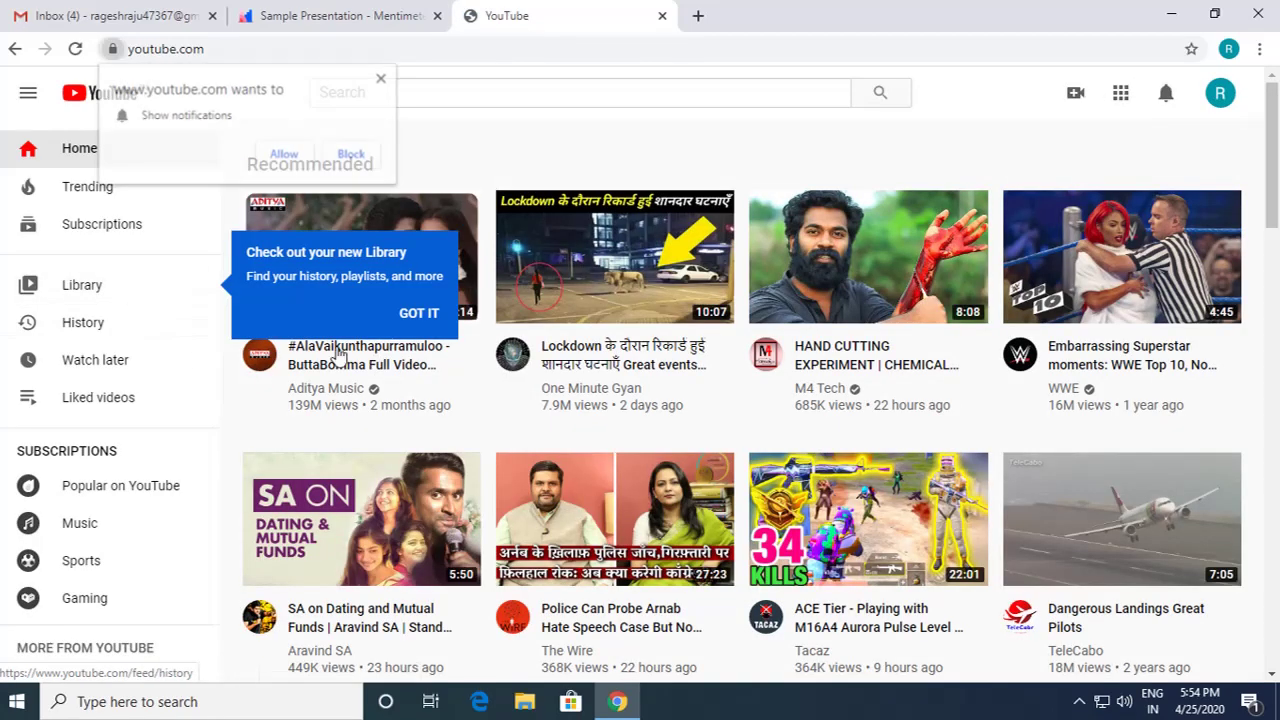
{"action": "scroll", "coordinate": [503, 388], "scroll_direction": "down", "scroll_amount": 2}
{"action": "scroll", "coordinate": [503, 388], "scroll_direction": "down", "scroll_amount": 4}
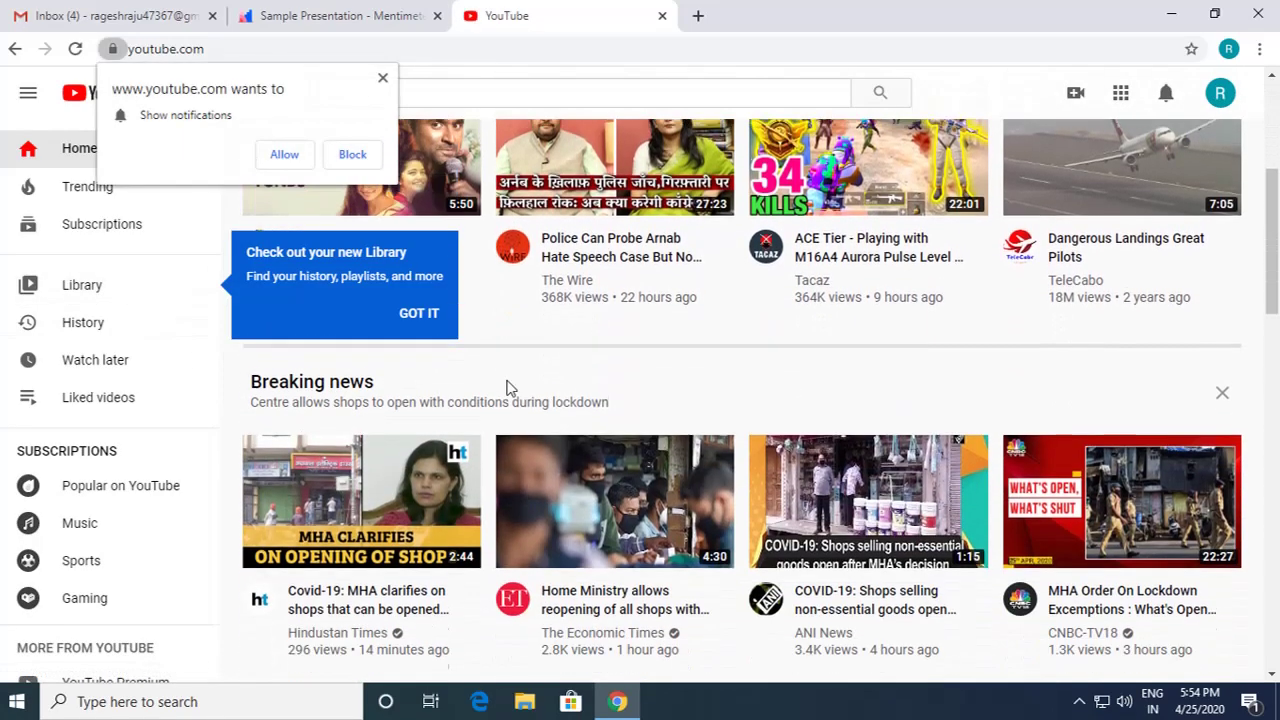
{"action": "scroll", "coordinate": [677, 397], "scroll_direction": "down", "scroll_amount": 4}
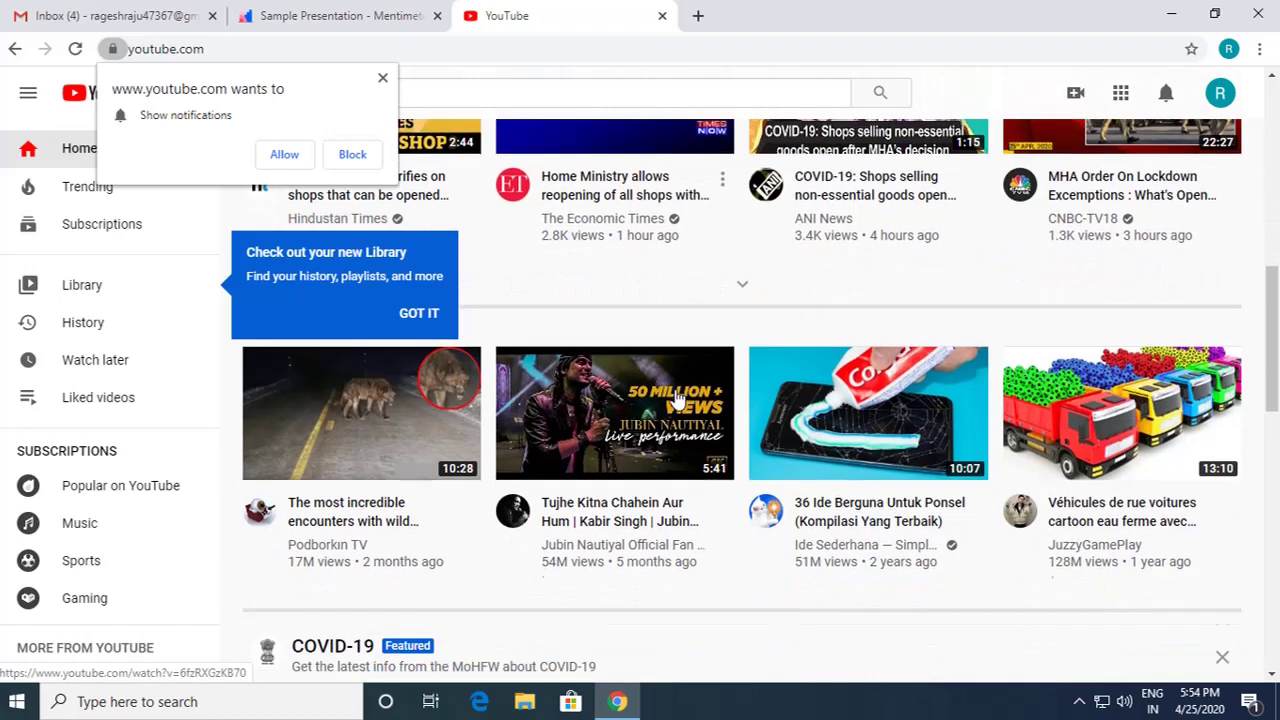
{"action": "scroll", "coordinate": [954, 423], "scroll_direction": "up", "scroll_amount": 3}
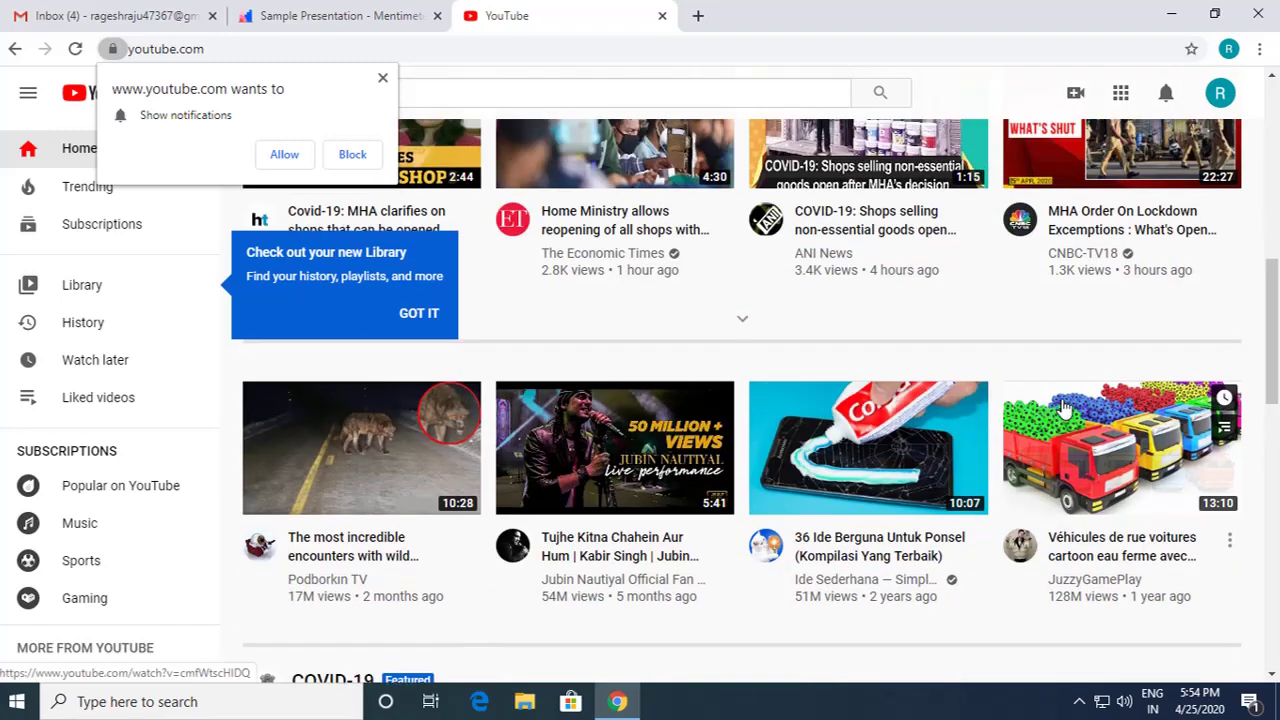
{"action": "left_click", "coordinate": [1092, 455]}
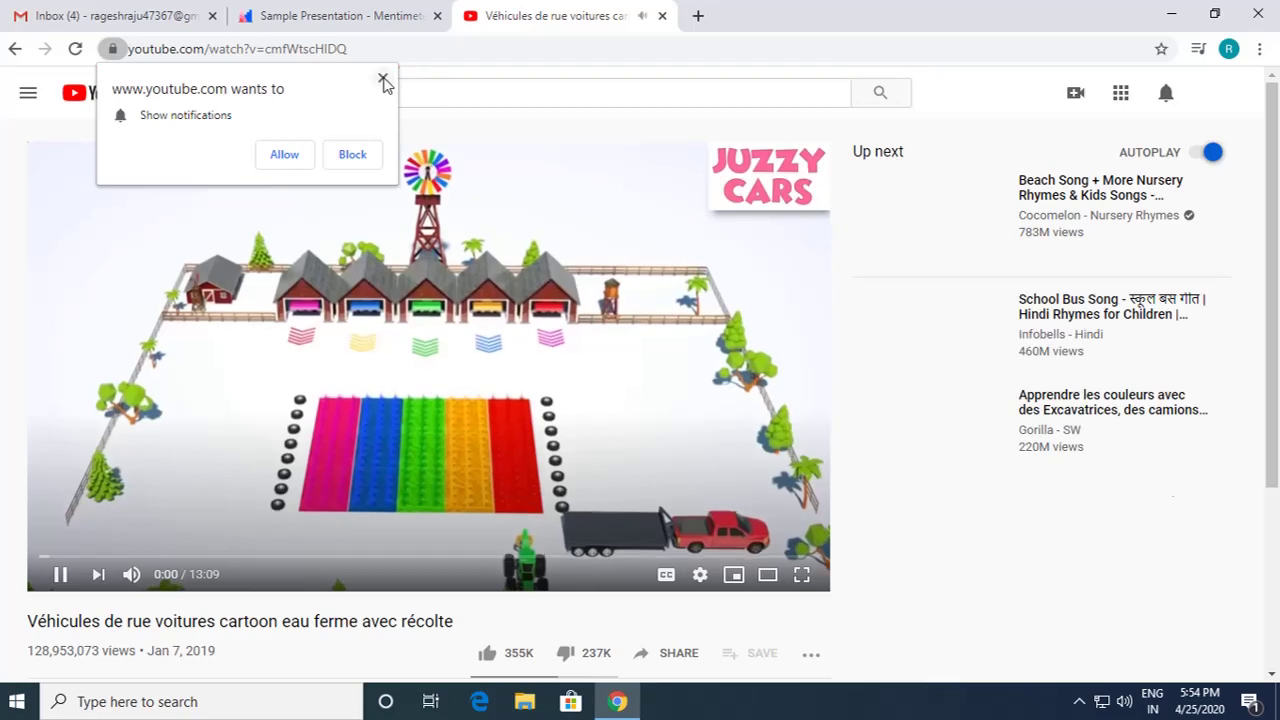
{"action": "left_click", "coordinate": [383, 80]}
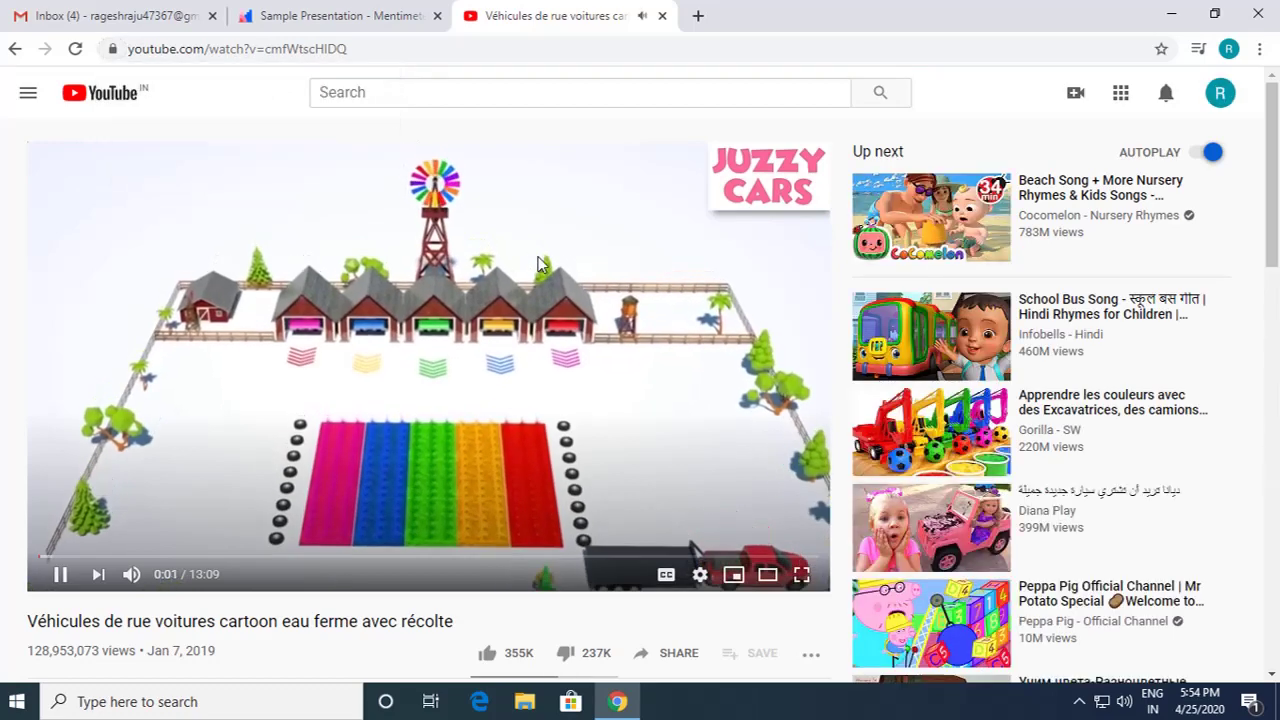
Step: Copy the video's web address and close the YouTube tab
{"action": "left_click_drag", "start_coordinate": [128, 48], "coordinate": [370, 48]}
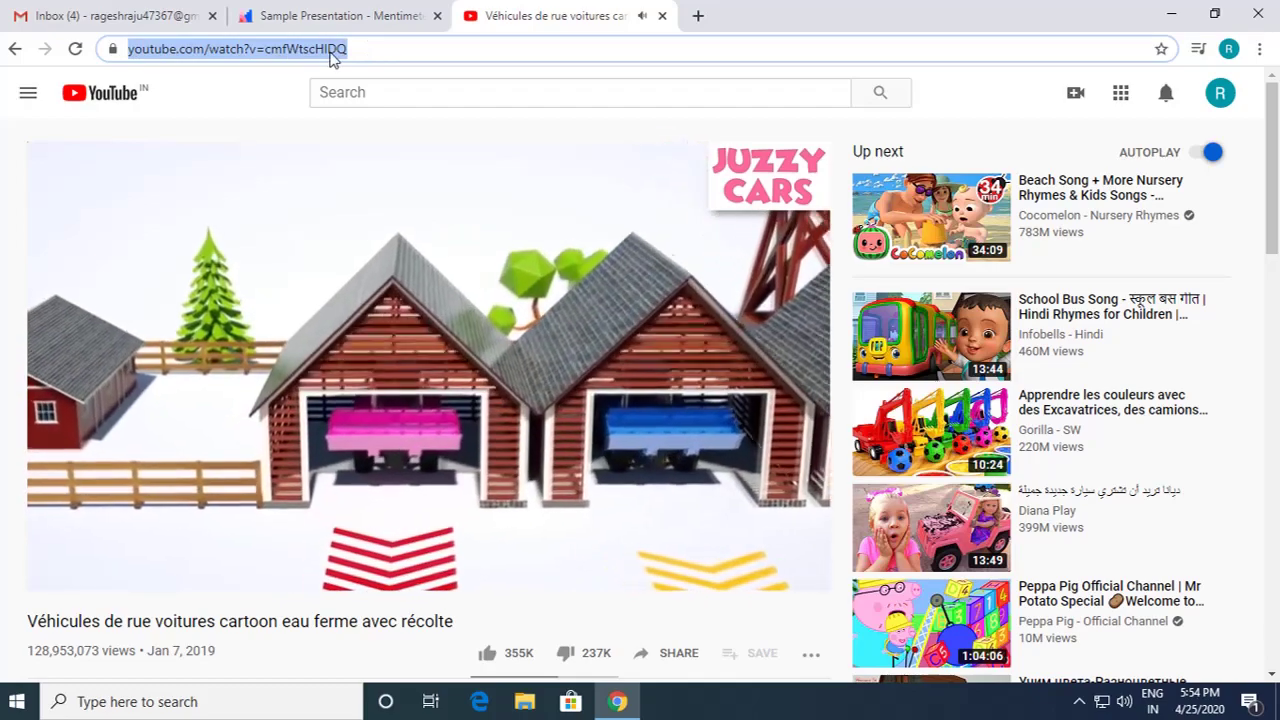
{"action": "right_click", "coordinate": [337, 49]}
{"action": "left_click", "coordinate": [366, 156]}
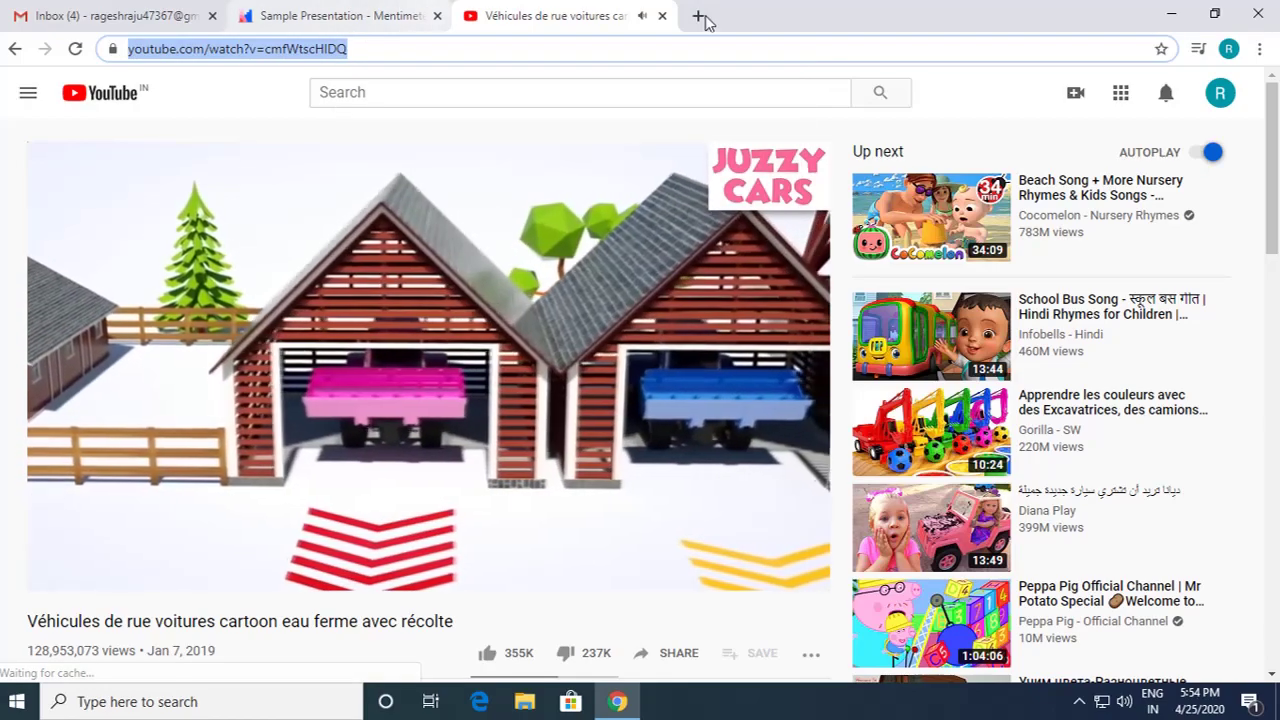
{"action": "left_click", "coordinate": [662, 16]}
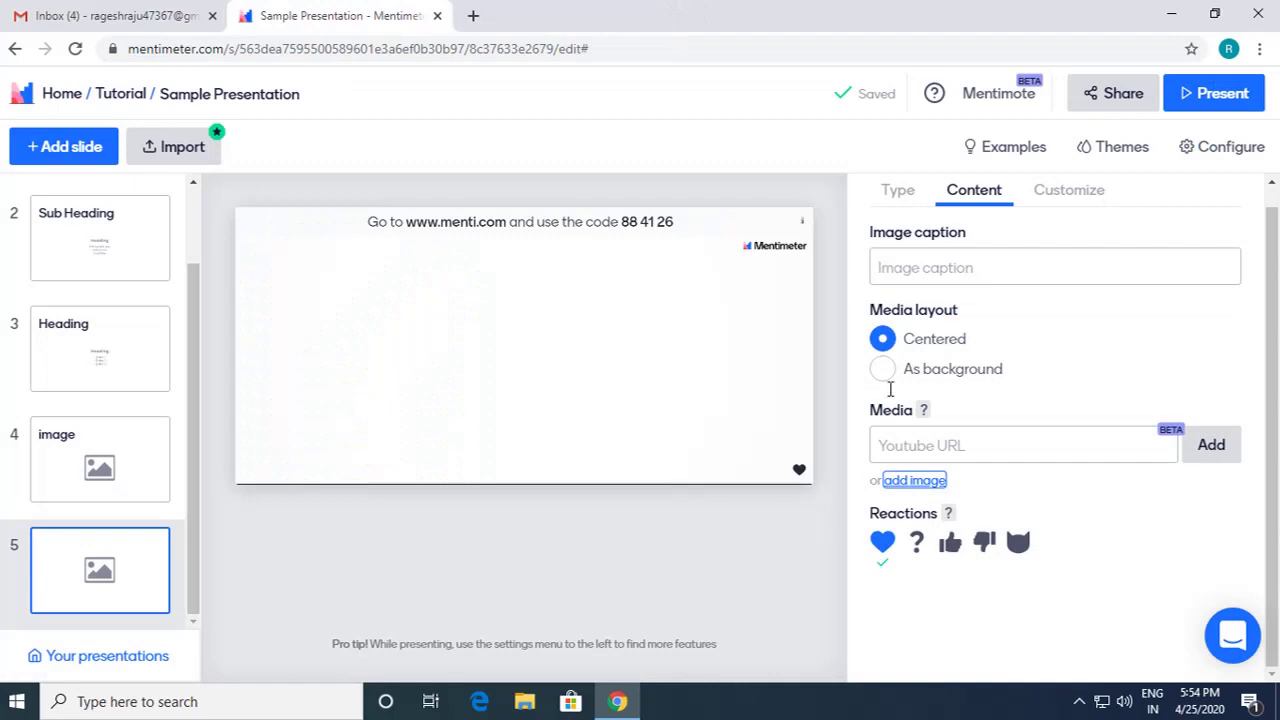
Step: Paste the copied YouTube link into slide 5, embed the video, and start presenting
{"action": "right_click", "coordinate": [922, 445]}
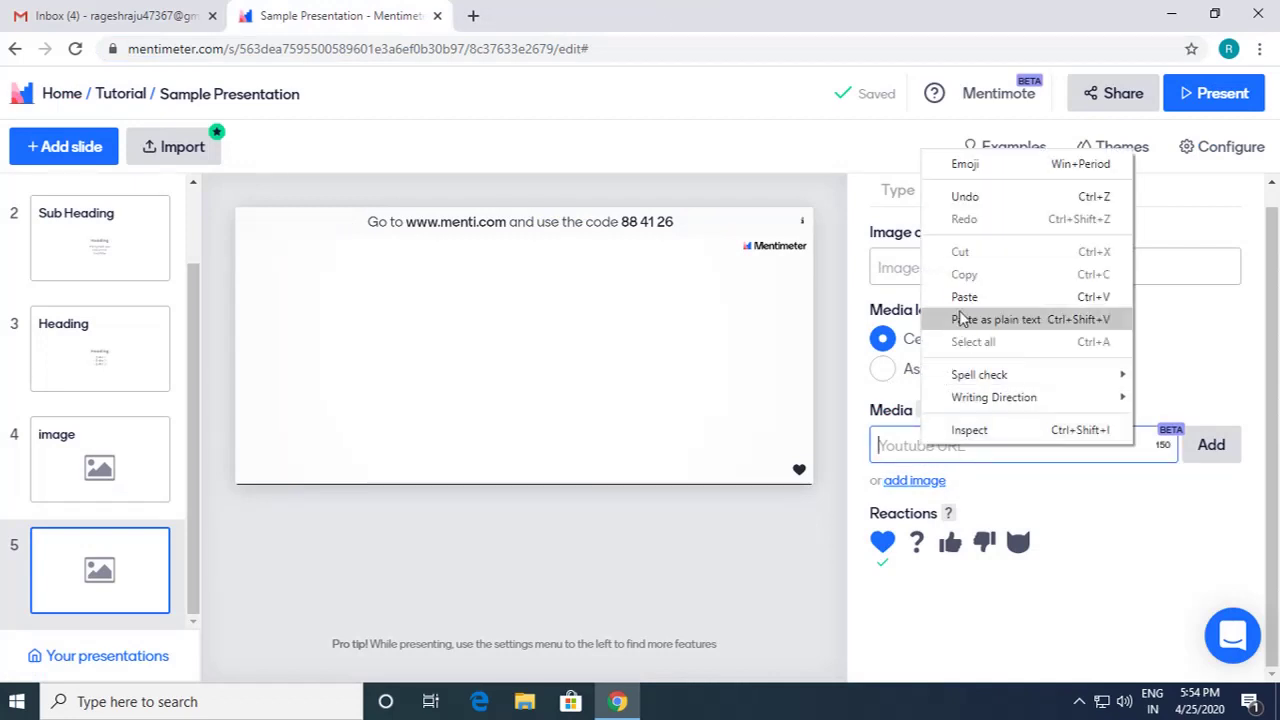
{"action": "left_click", "coordinate": [963, 300]}
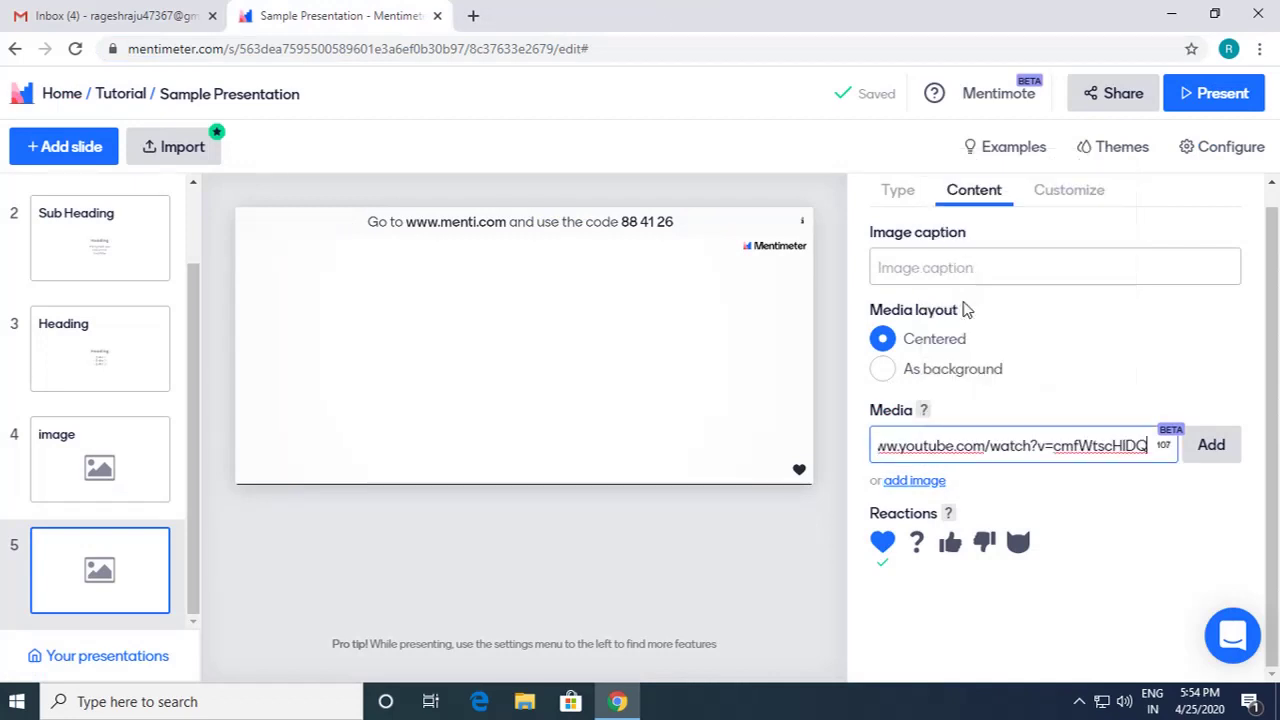
{"action": "left_click", "coordinate": [1203, 450]}
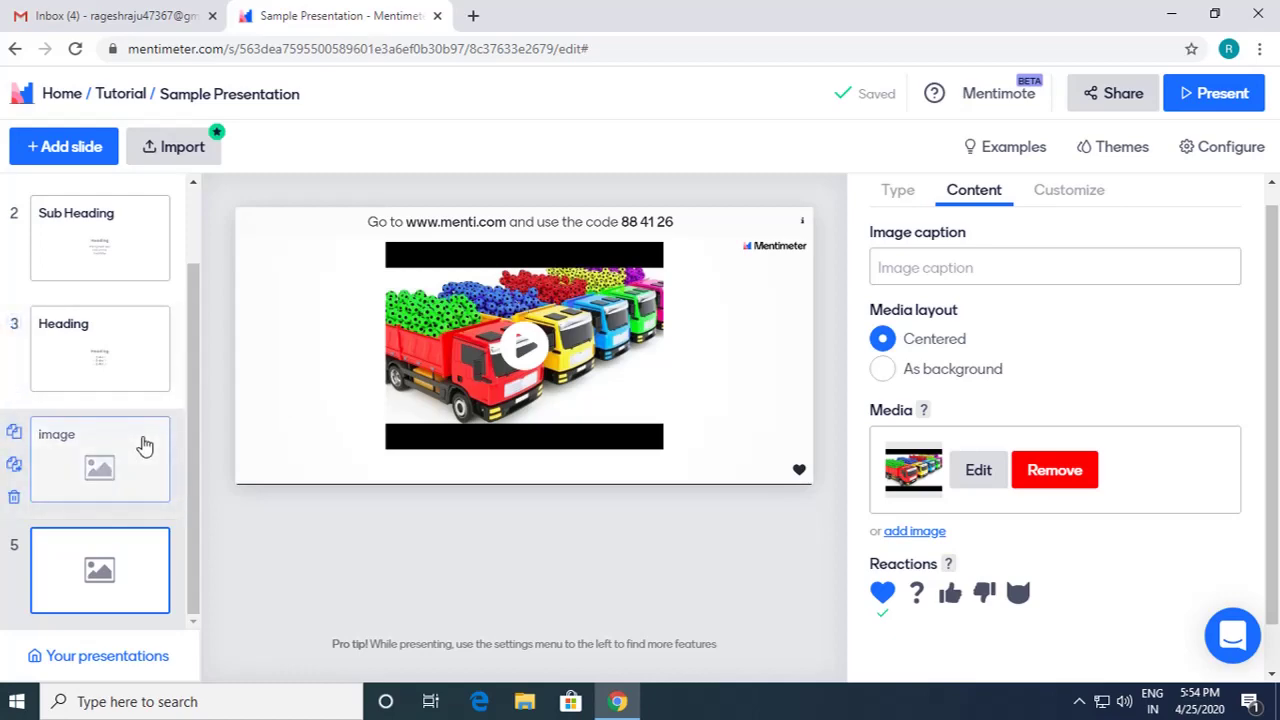
{"action": "left_click", "coordinate": [1220, 100]}
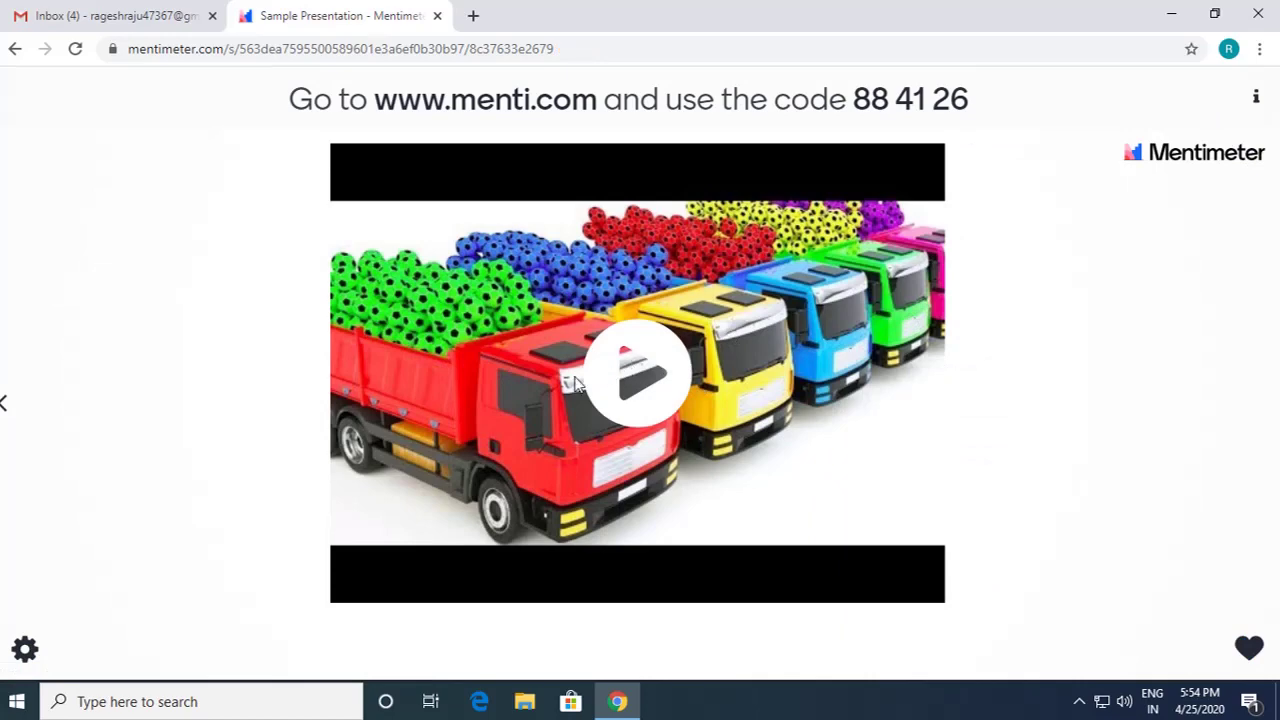
Step: Play and close the trucks video, step back to the flower slide, and exit to the editor
{"action": "left_click", "coordinate": [632, 378]}
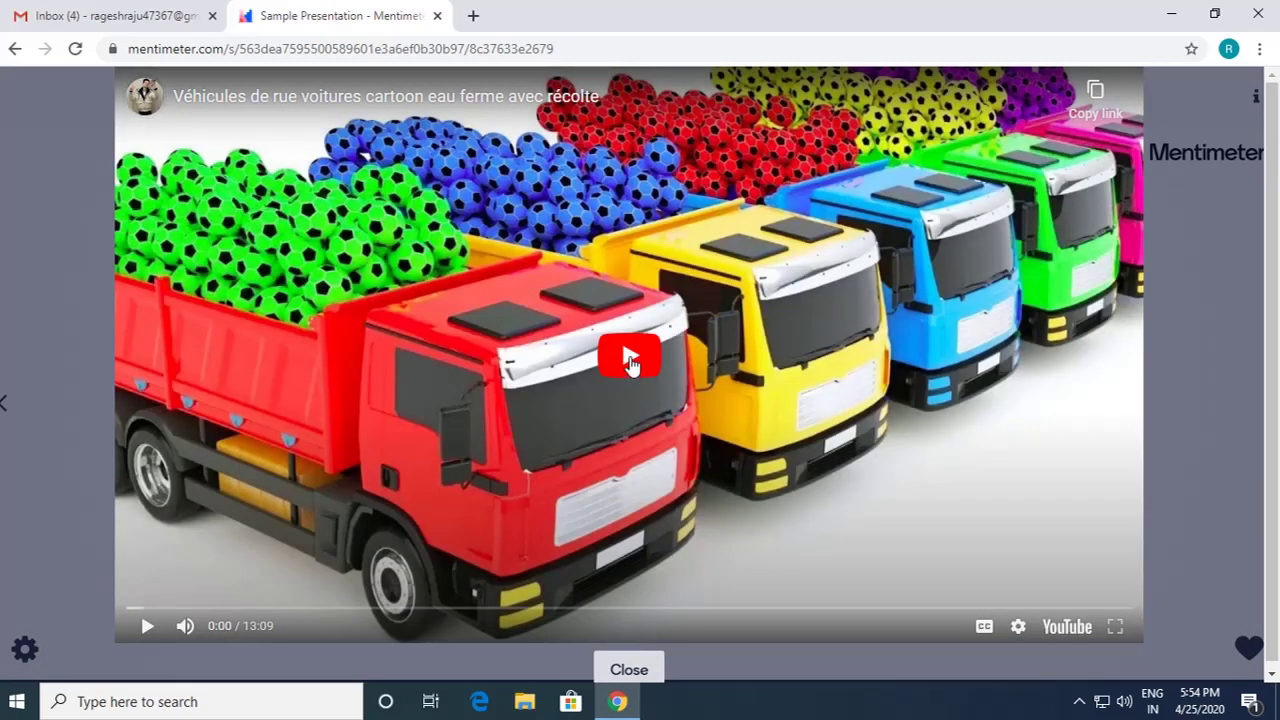
{"action": "left_click", "coordinate": [629, 670]}
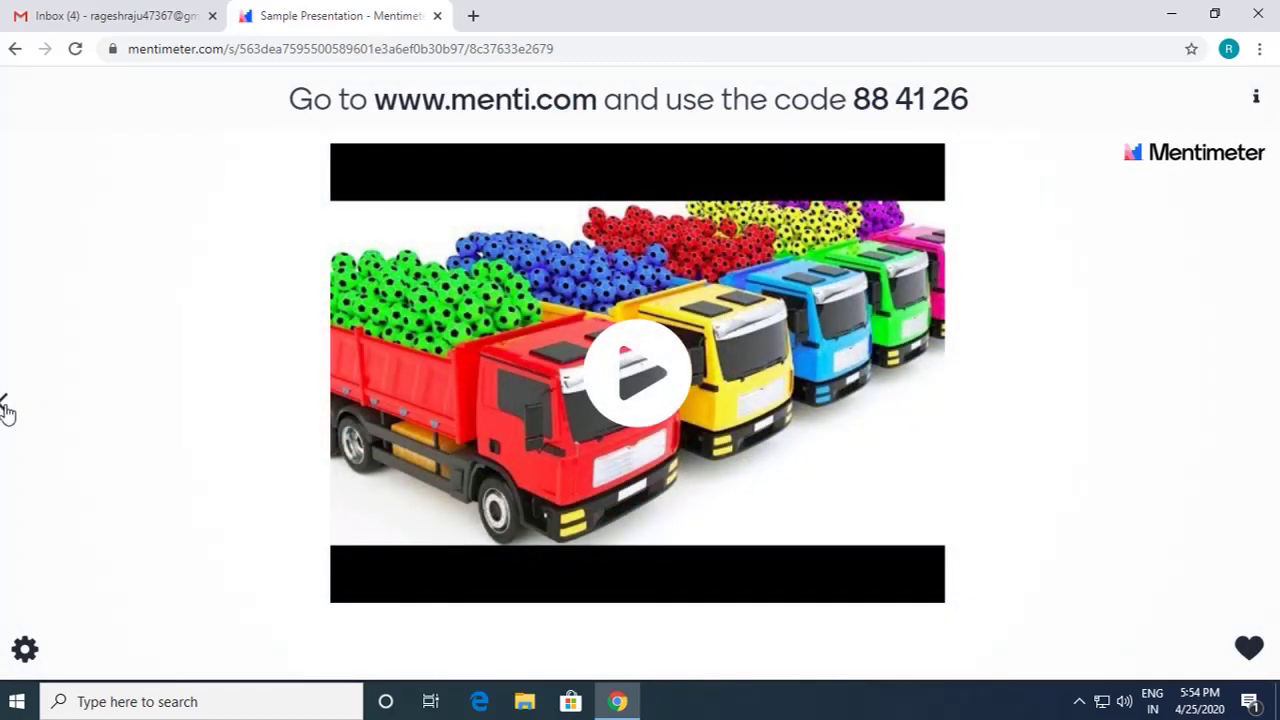
{"action": "left_click", "coordinate": [5, 405]}
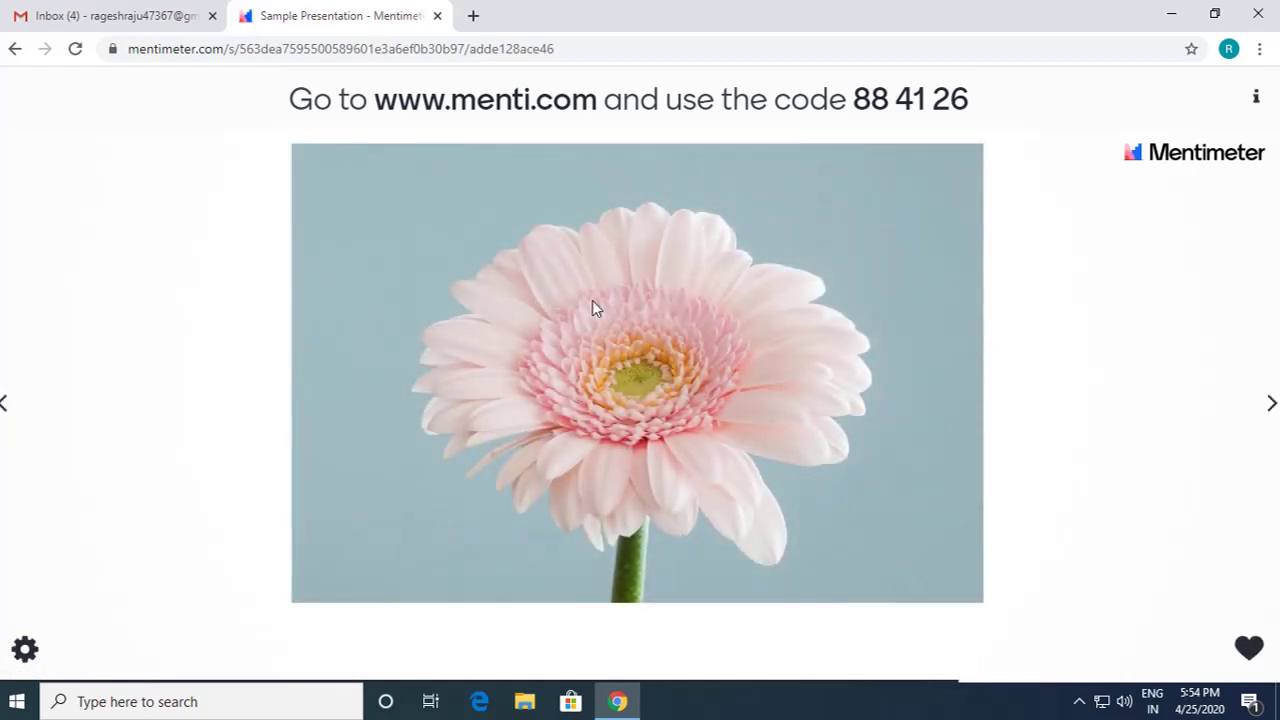
{"action": "left_click", "coordinate": [116, 142]}
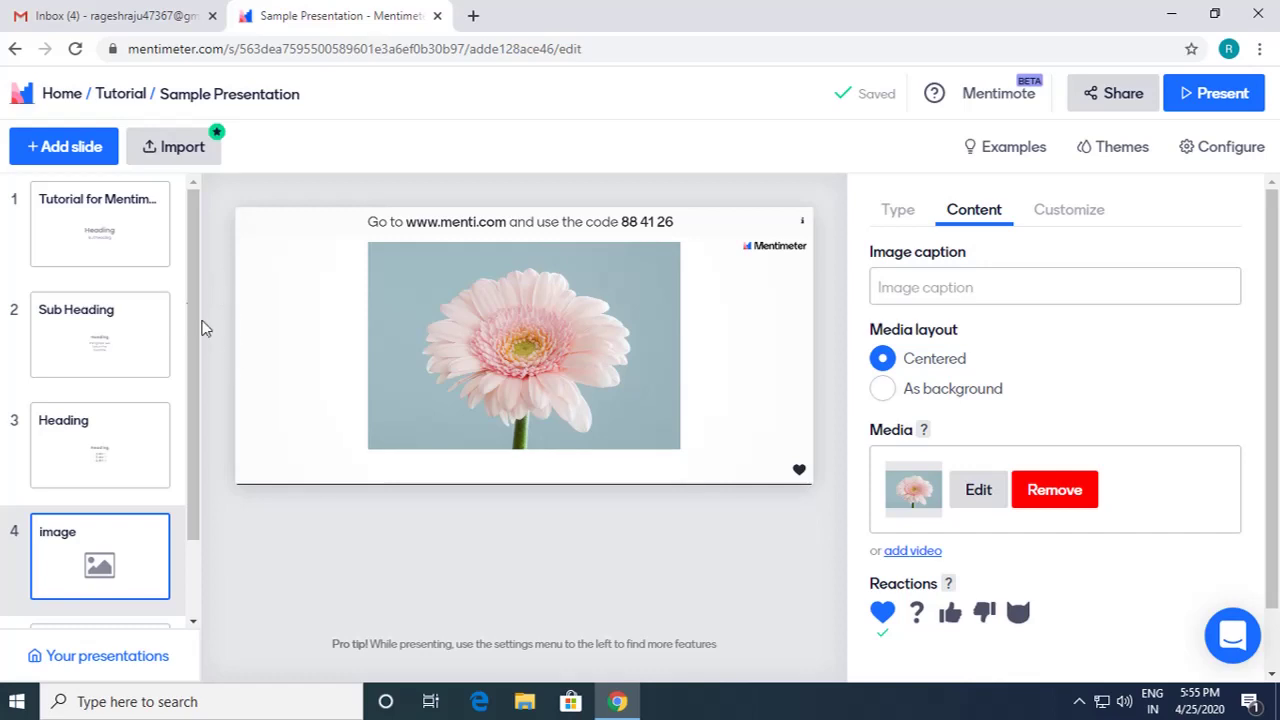
{"action": "left_click", "coordinate": [62, 148]}
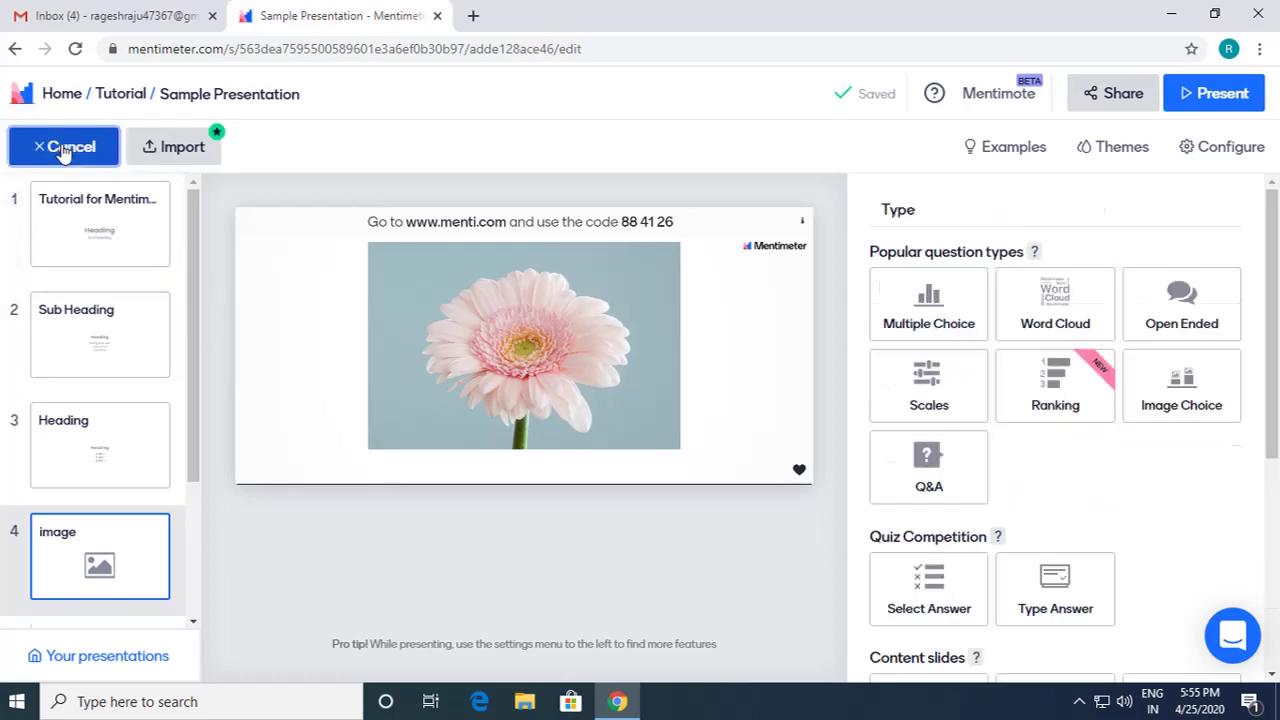
{"action": "scroll", "coordinate": [1080, 477], "scroll_direction": "down", "scroll_amount": 3}
{"action": "scroll", "coordinate": [1080, 477], "scroll_direction": "down", "scroll_amount": 1}
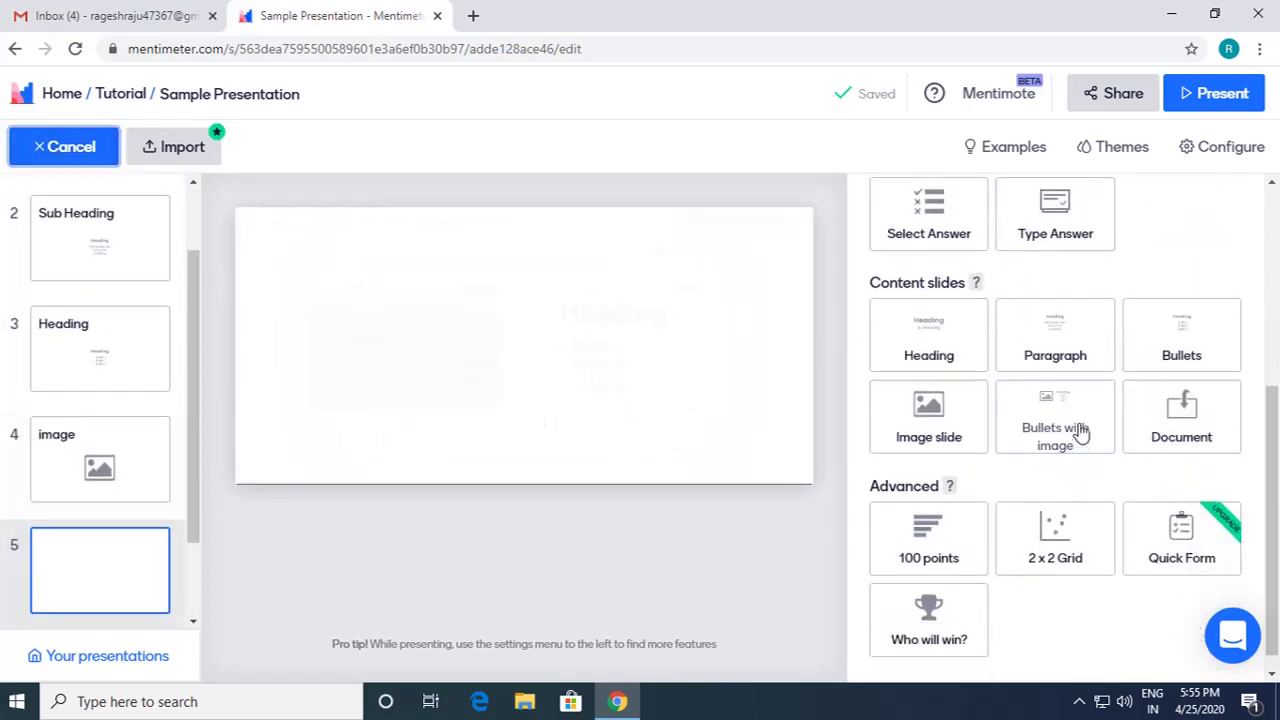
{"action": "left_click", "coordinate": [1053, 440]}
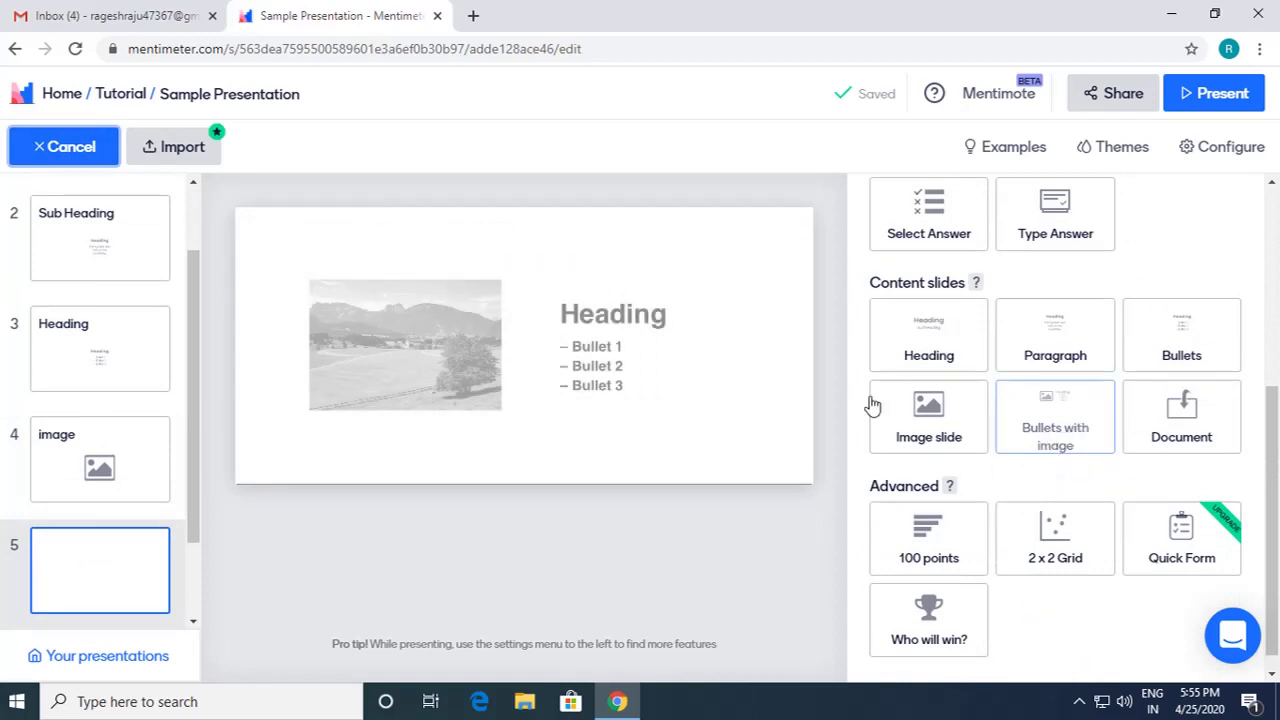
{"action": "left_click", "coordinate": [1063, 434]}
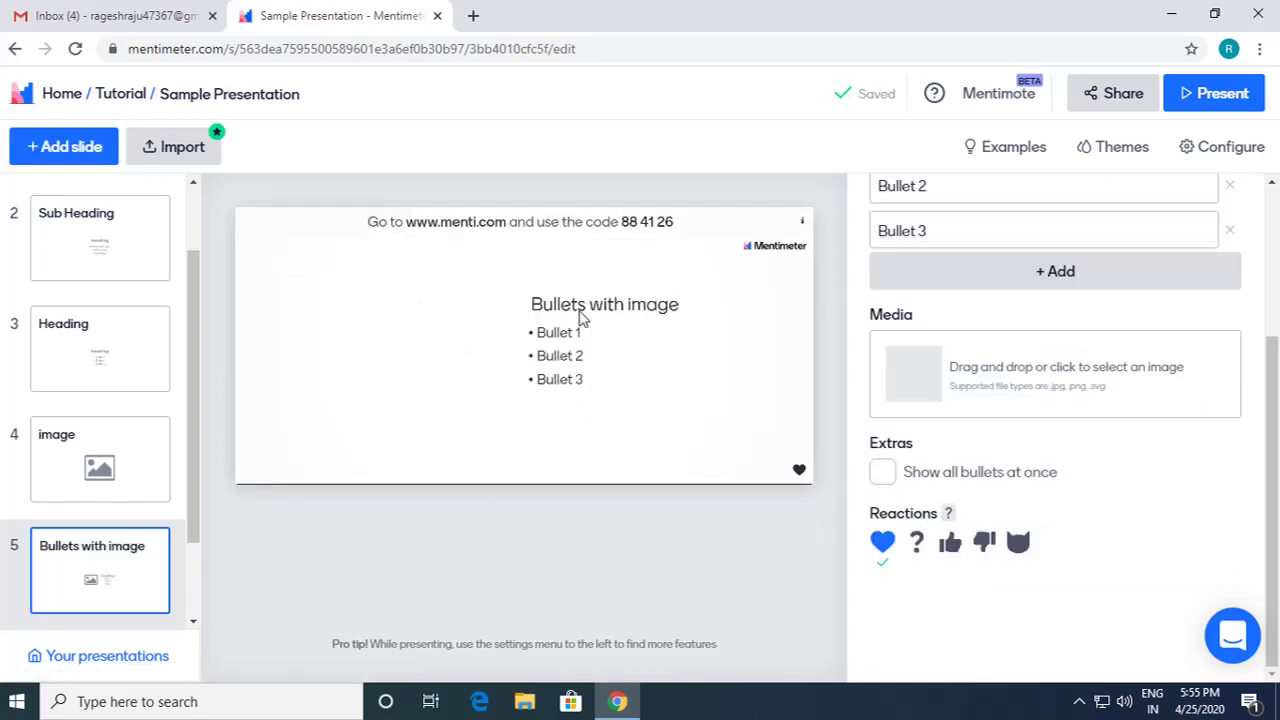
{"action": "scroll", "coordinate": [937, 400], "scroll_direction": "up", "scroll_amount": 3}
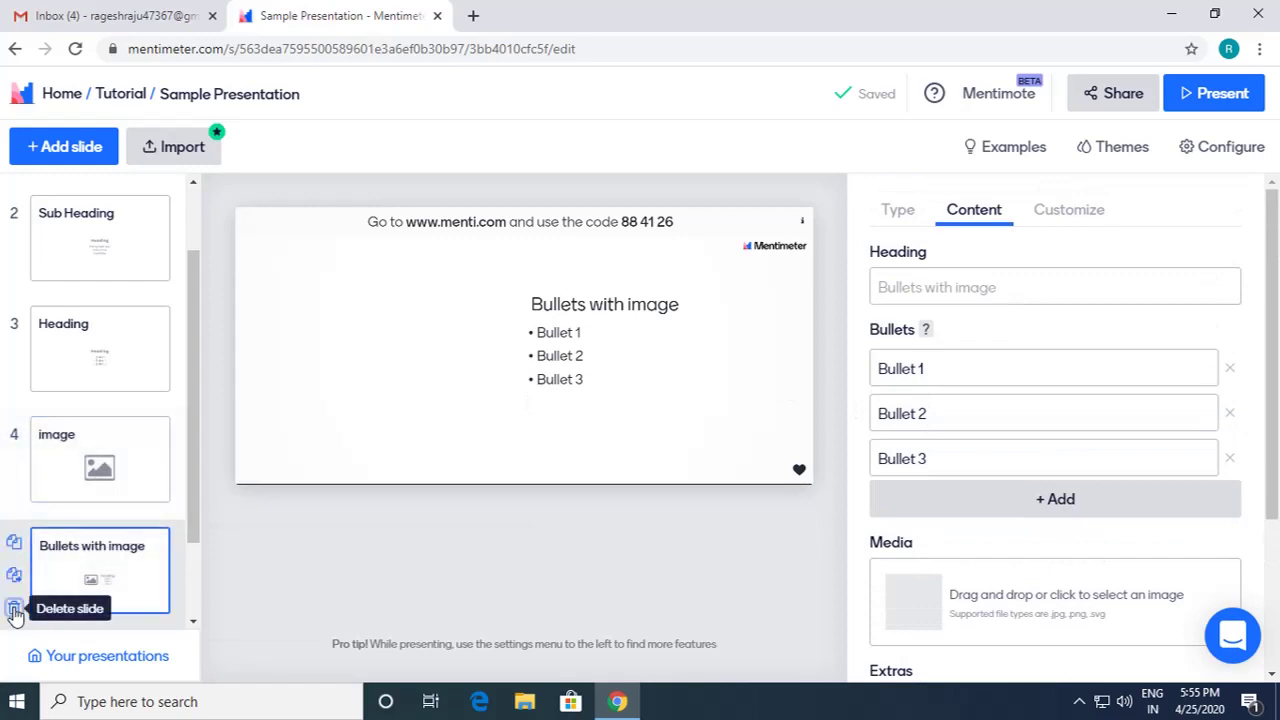
{"action": "left_click", "coordinate": [14, 608]}
{"action": "left_click", "coordinate": [320, 613]}
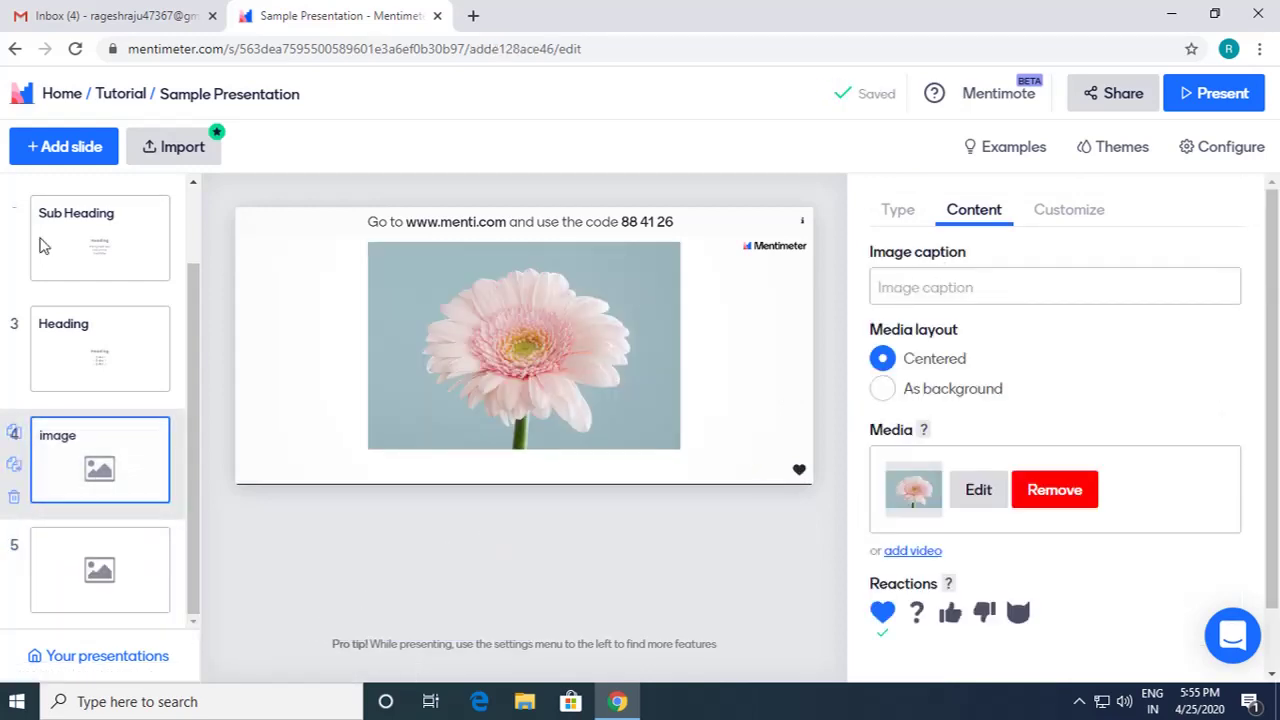
Step: Add a new slide as a Multiple Choice question with Options 1–3 shown as Bars
{"action": "left_click", "coordinate": [67, 148]}
{"action": "scroll", "coordinate": [1137, 480], "scroll_direction": "down", "scroll_amount": 4}
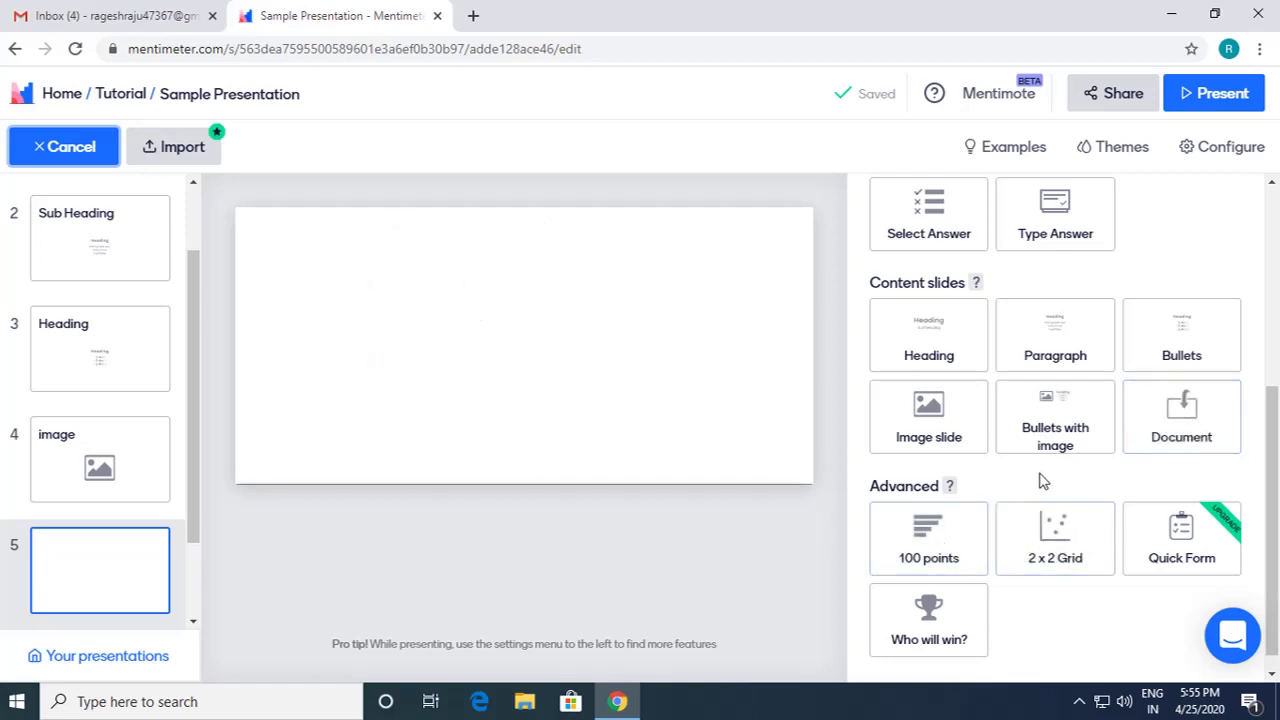
{"action": "scroll", "coordinate": [1042, 500], "scroll_direction": "up", "scroll_amount": 2}
{"action": "scroll", "coordinate": [1070, 470], "scroll_direction": "up", "scroll_amount": 2}
{"action": "scroll", "coordinate": [1163, 451], "scroll_direction": "down", "scroll_amount": 4}
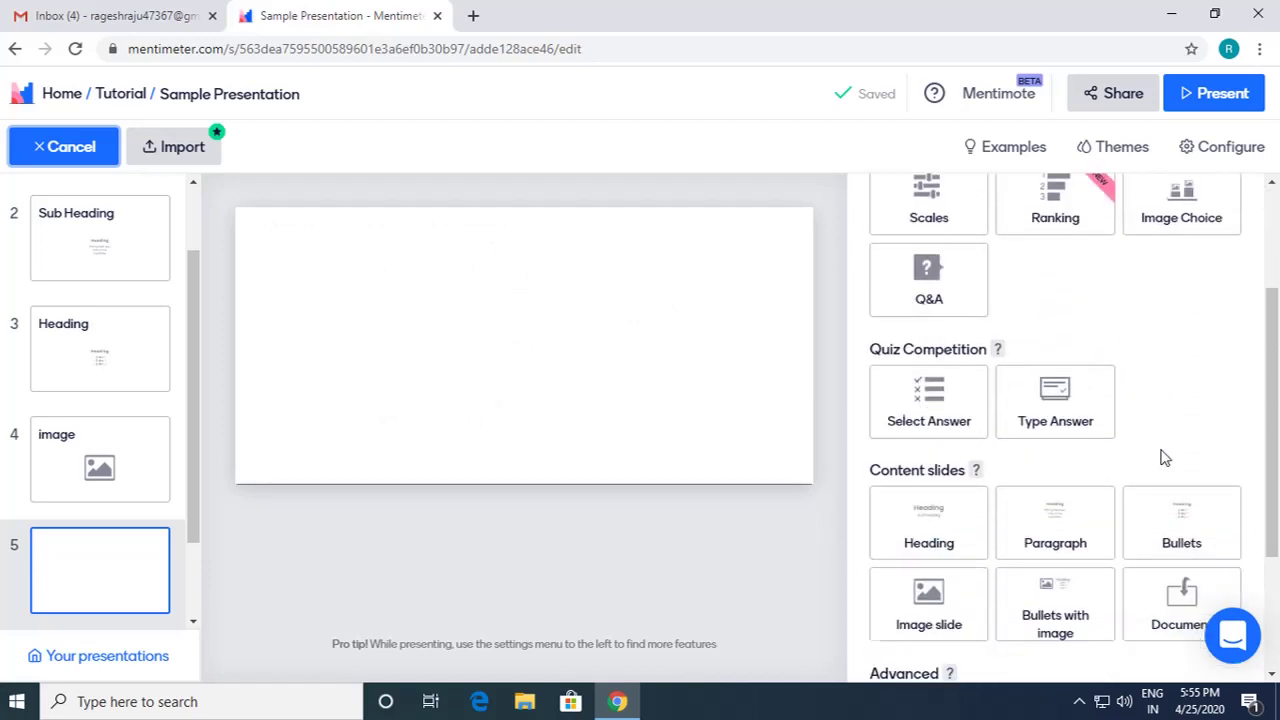
{"action": "scroll", "coordinate": [1125, 500], "scroll_direction": "up", "scroll_amount": 4}
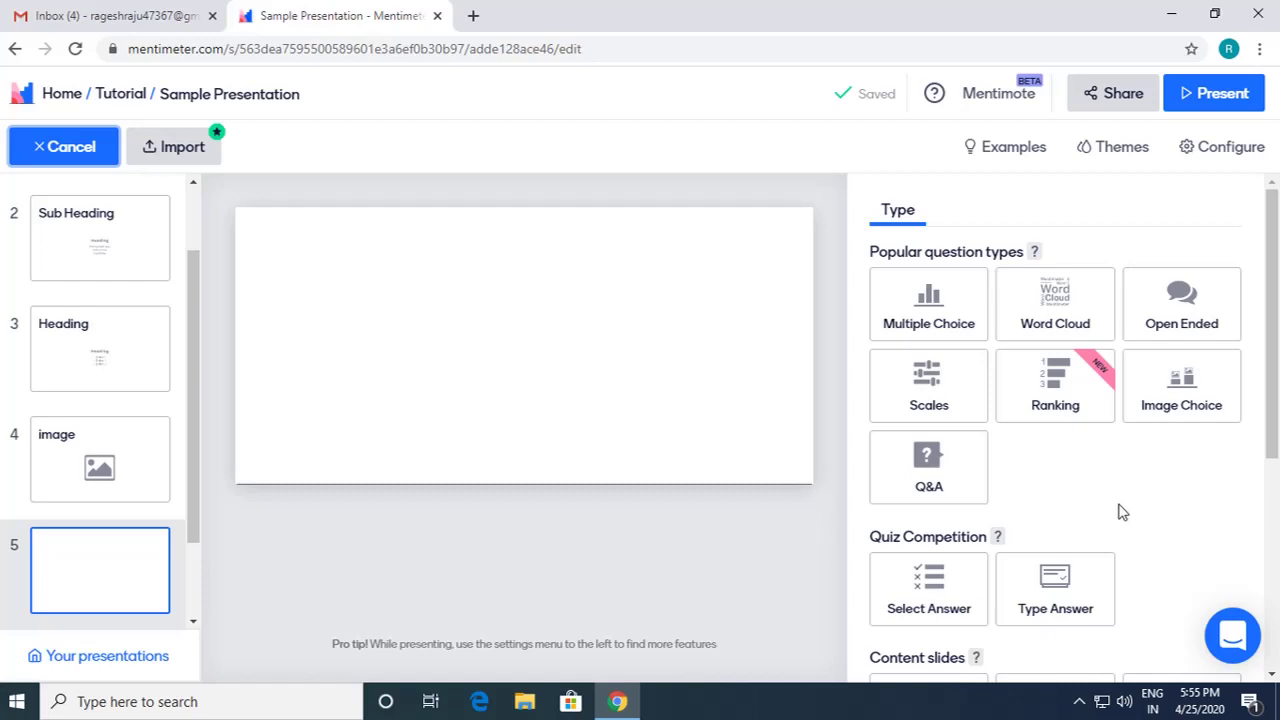
{"action": "left_click", "coordinate": [920, 326]}
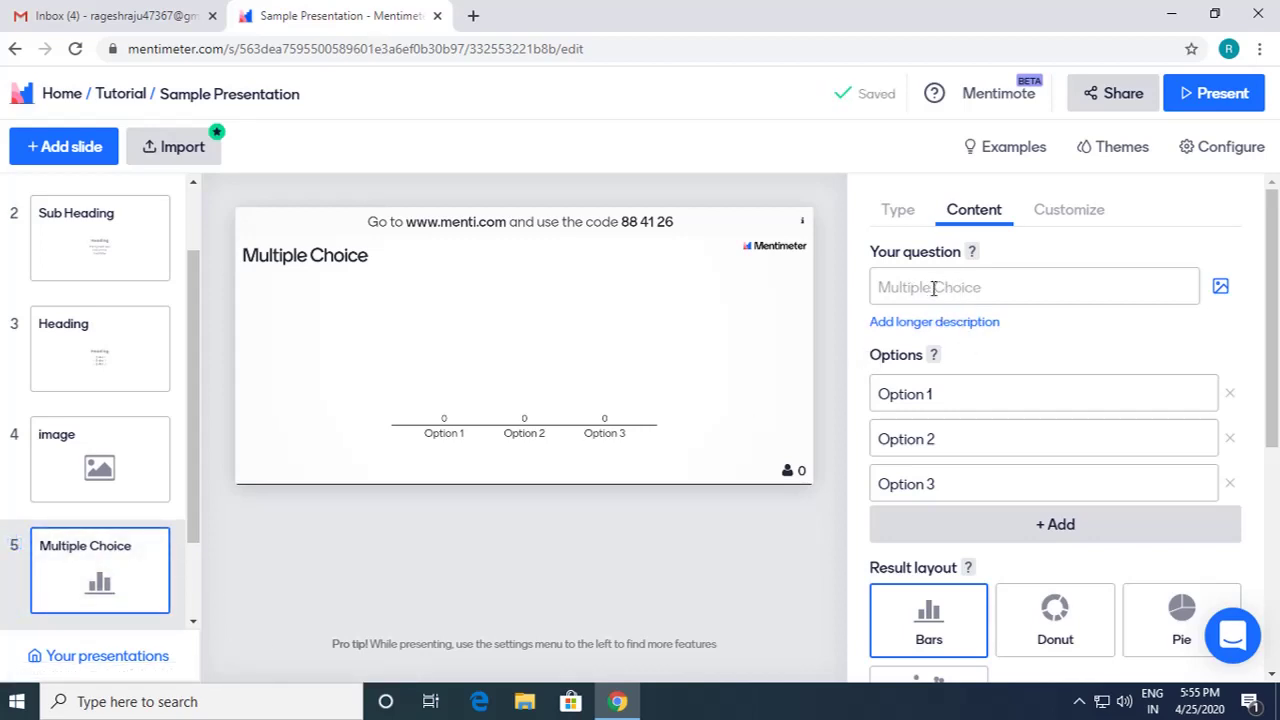
Step: Enter the question 'Which sports you have participated recently?' and add an empty longer-description box
{"action": "left_click", "coordinate": [932, 288]}
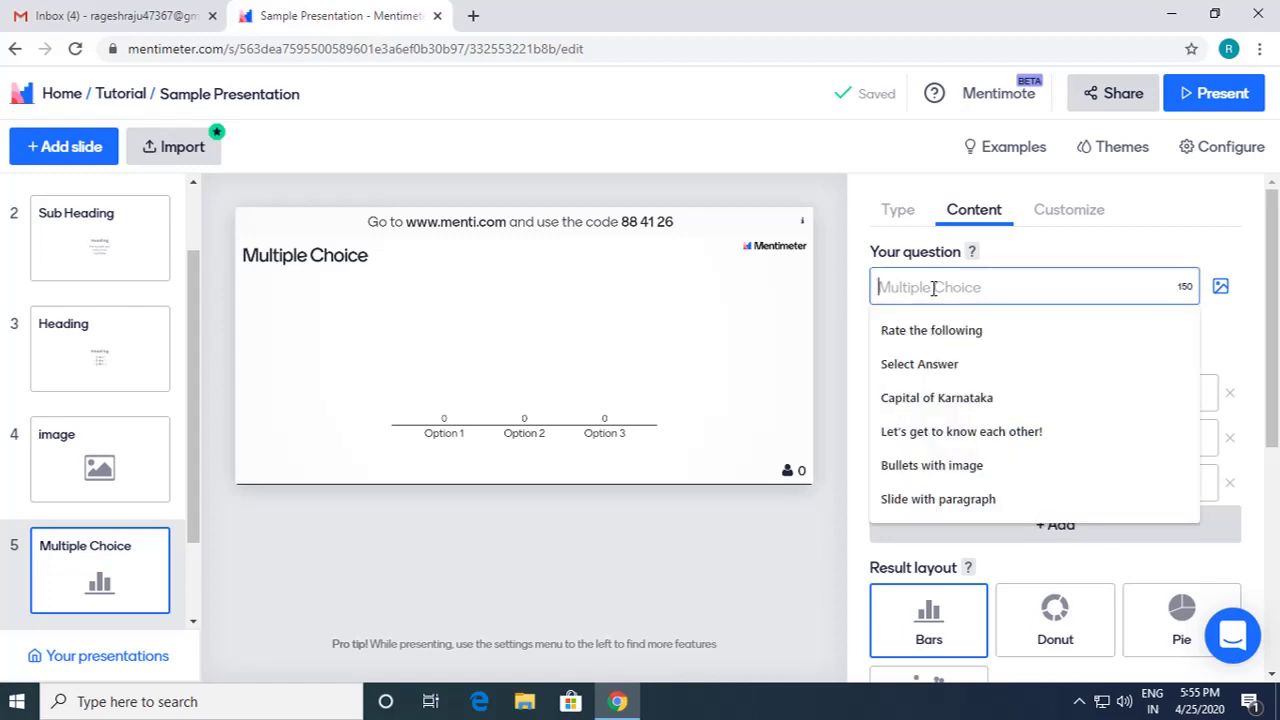
{"action": "type", "text": "Whi"}
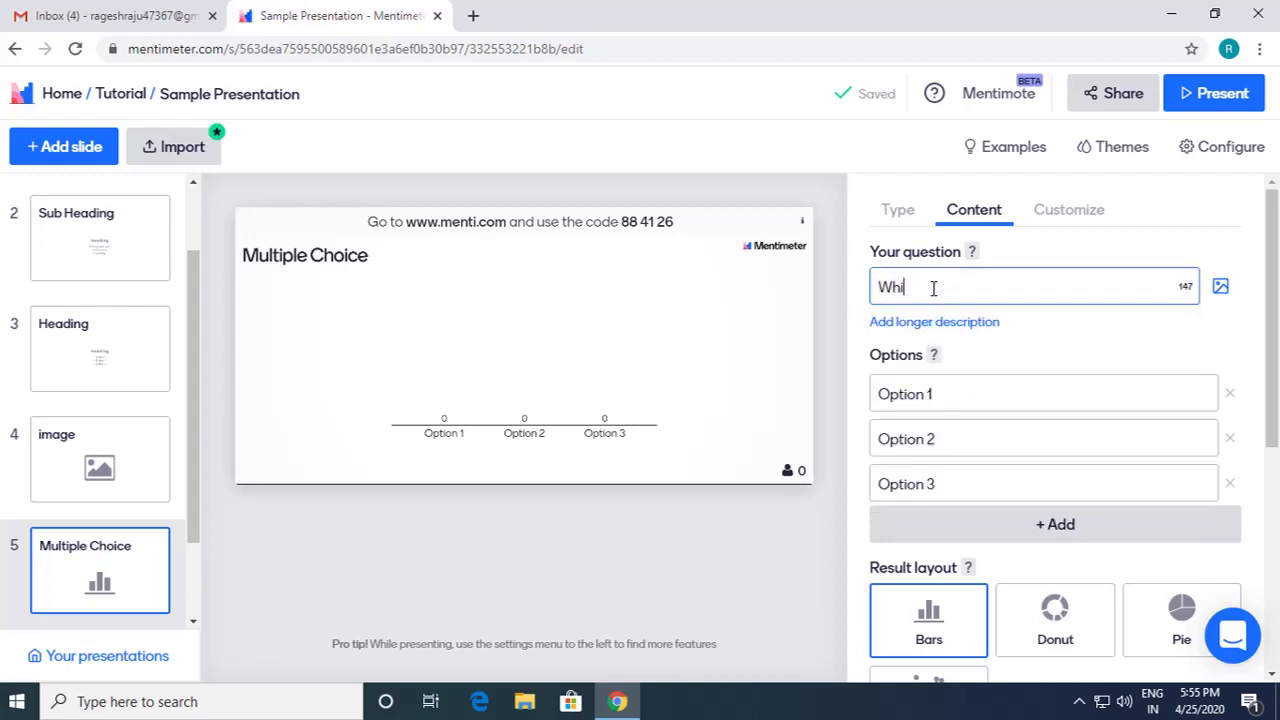
{"action": "type", "text": "c"}
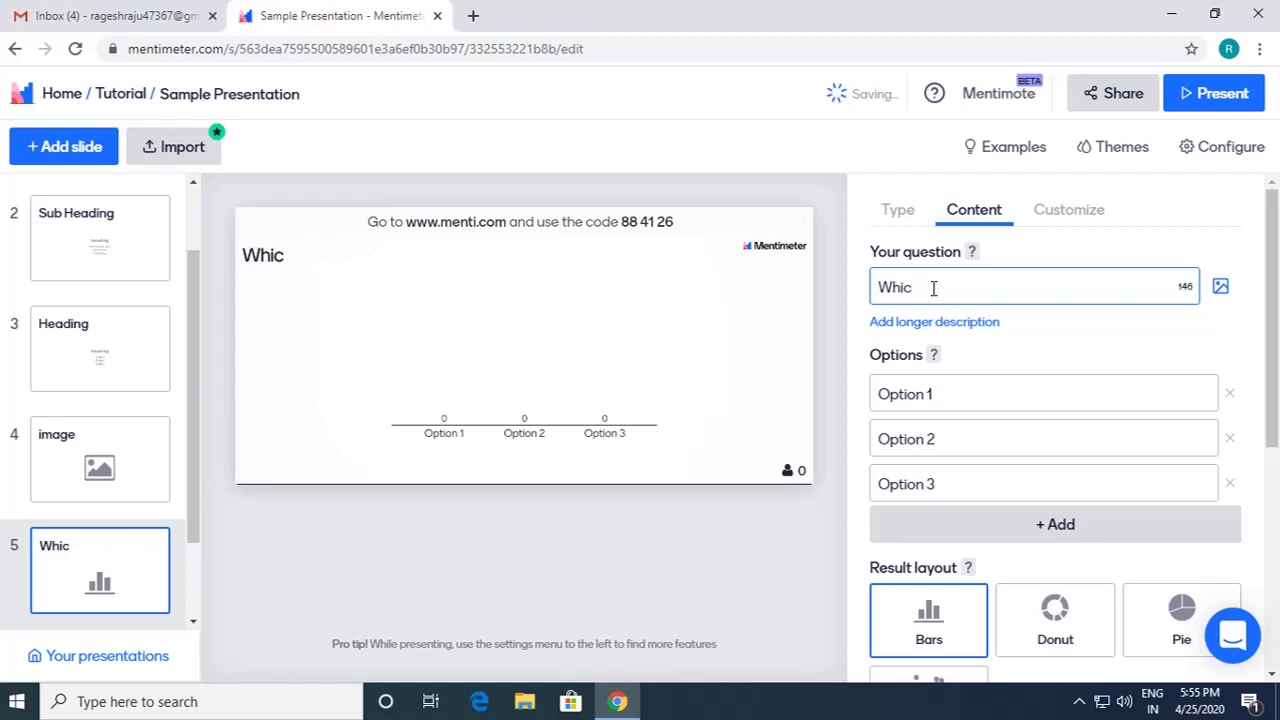
{"action": "type", "text": "h sports yo"}
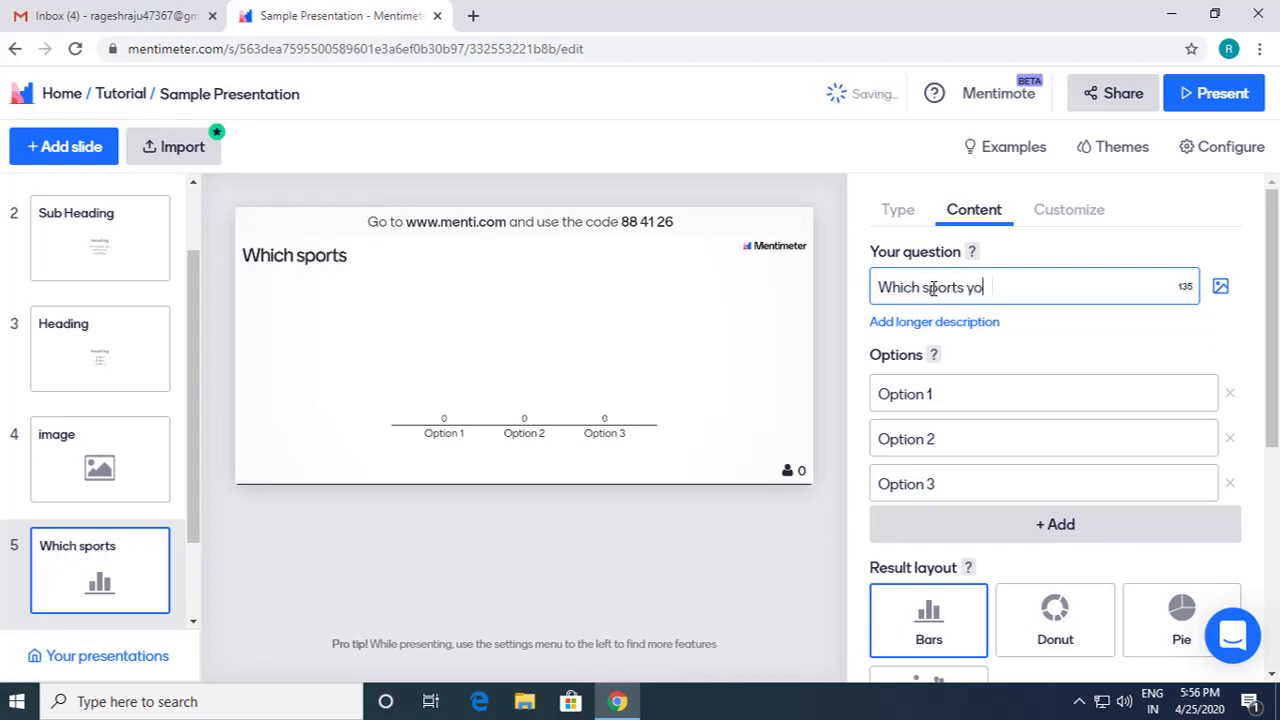
{"action": "type", "text": "u have porti"}
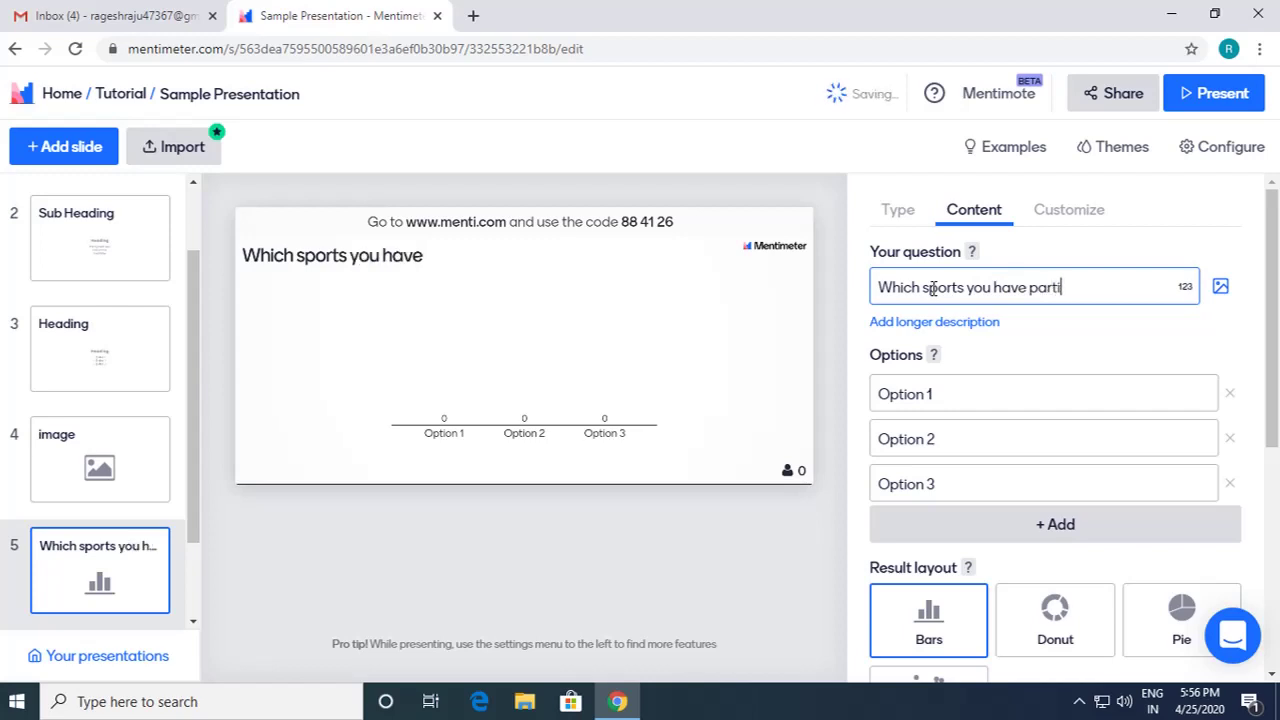
{"action": "type", "text": "cipated"}
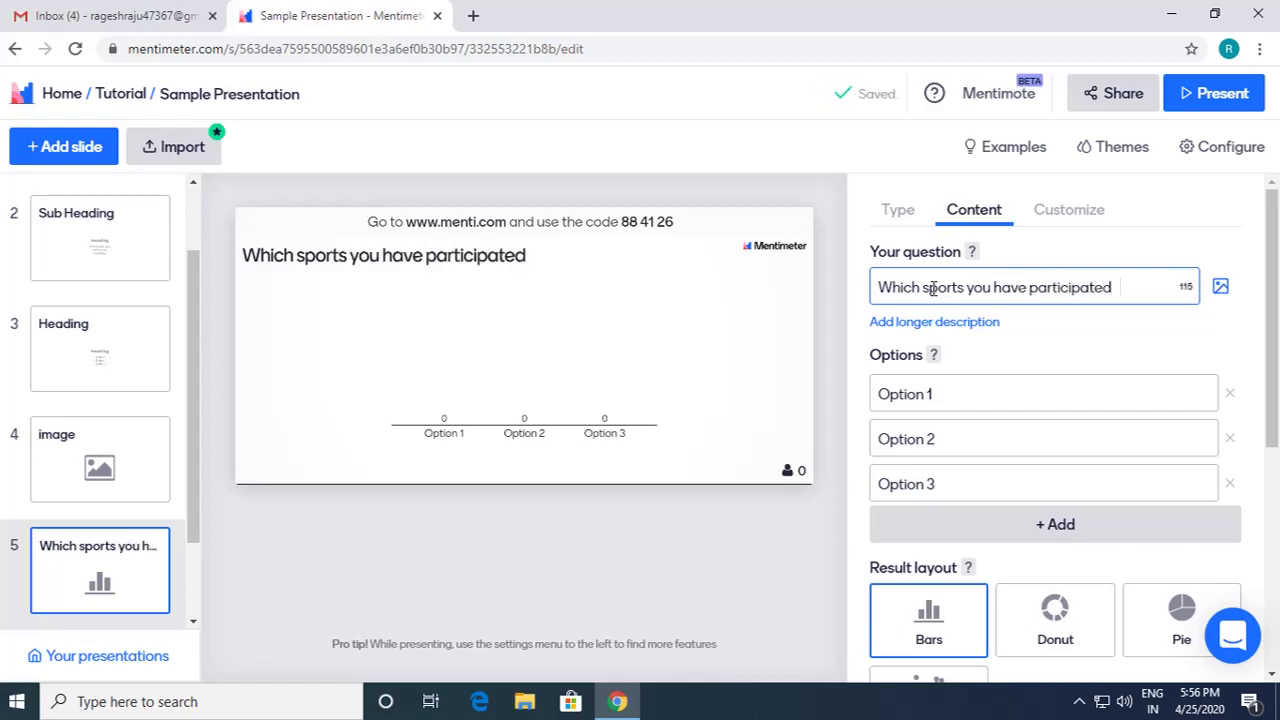
{"action": "type", "text": "recent"}
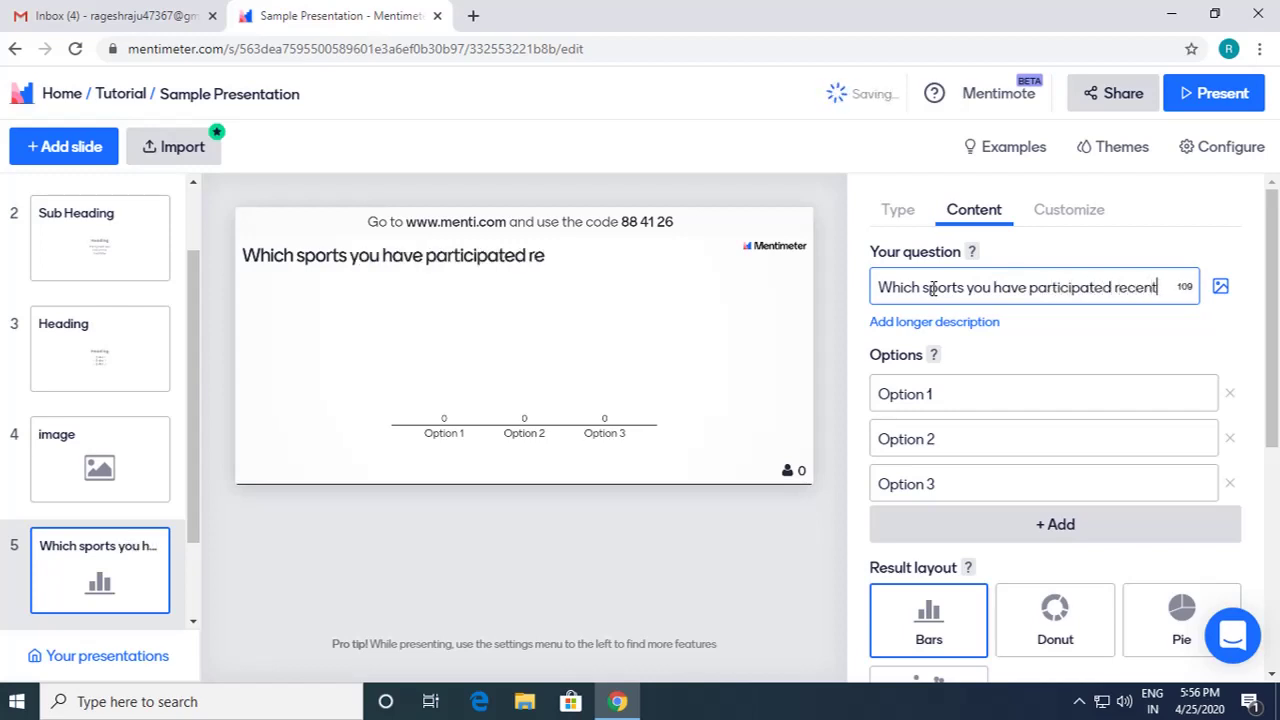
{"action": "type", "text": "ly?"}
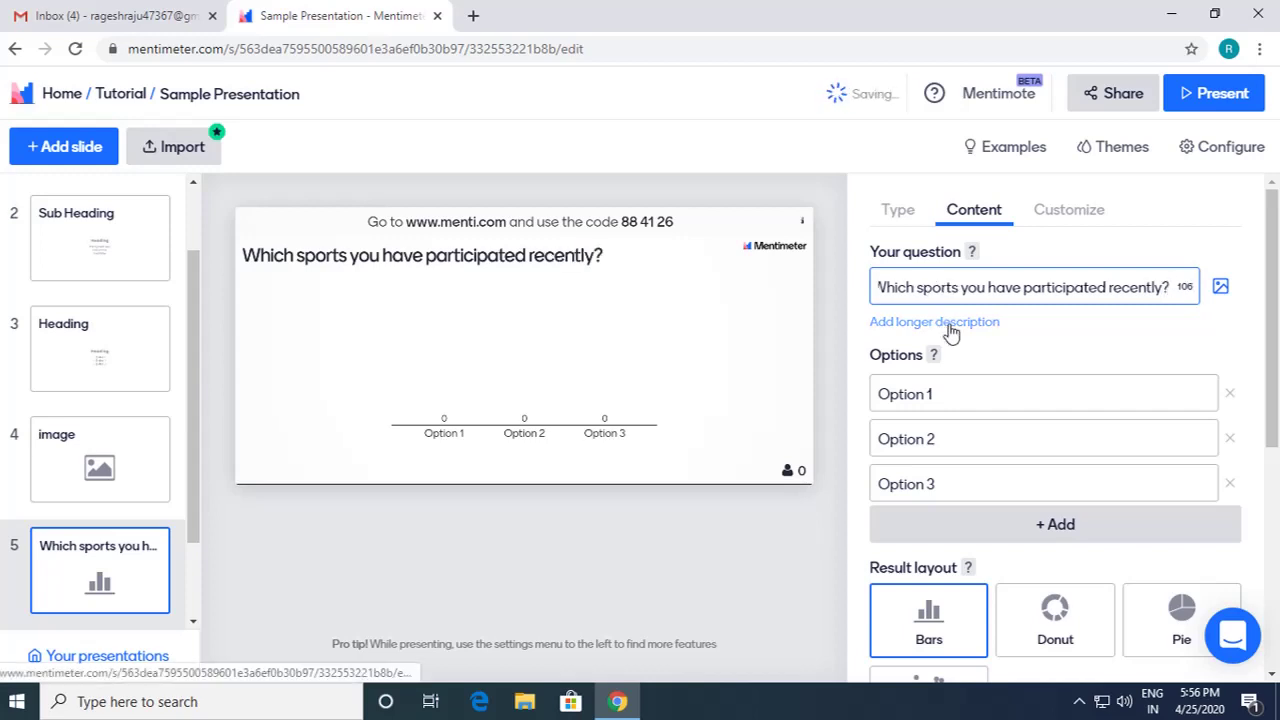
{"action": "left_click", "coordinate": [945, 324]}
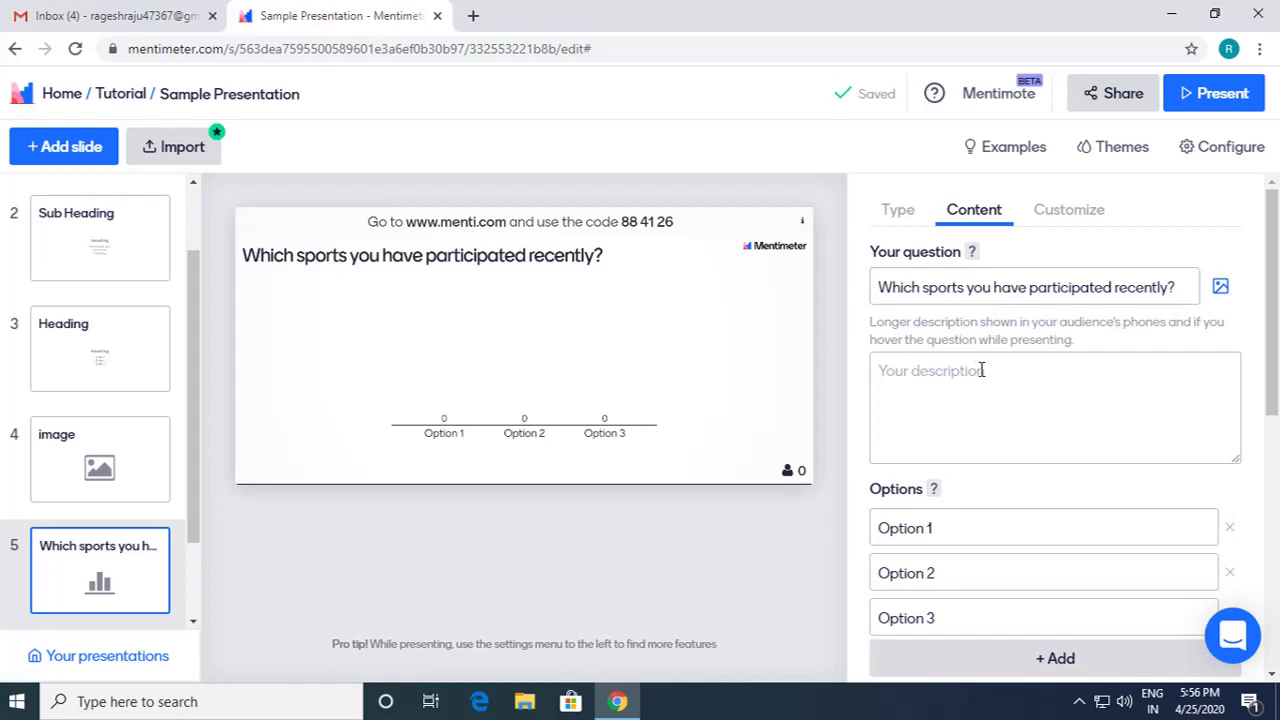
{"action": "scroll", "coordinate": [997, 418], "scroll_direction": "down", "scroll_amount": 1}
Step: Enter Football, Cricket and Badminton as options 1–3, then add Swimming as option 4
{"action": "left_click", "coordinate": [966, 442]}
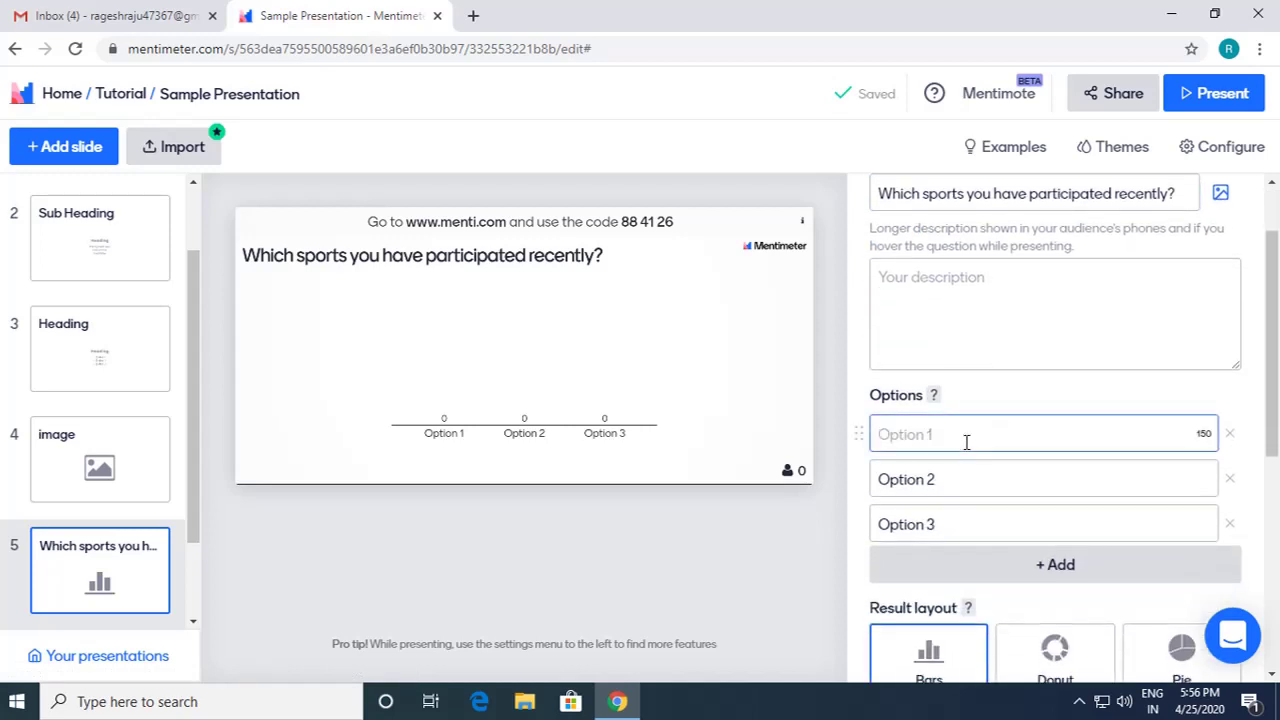
{"action": "type", "text": "Football"}
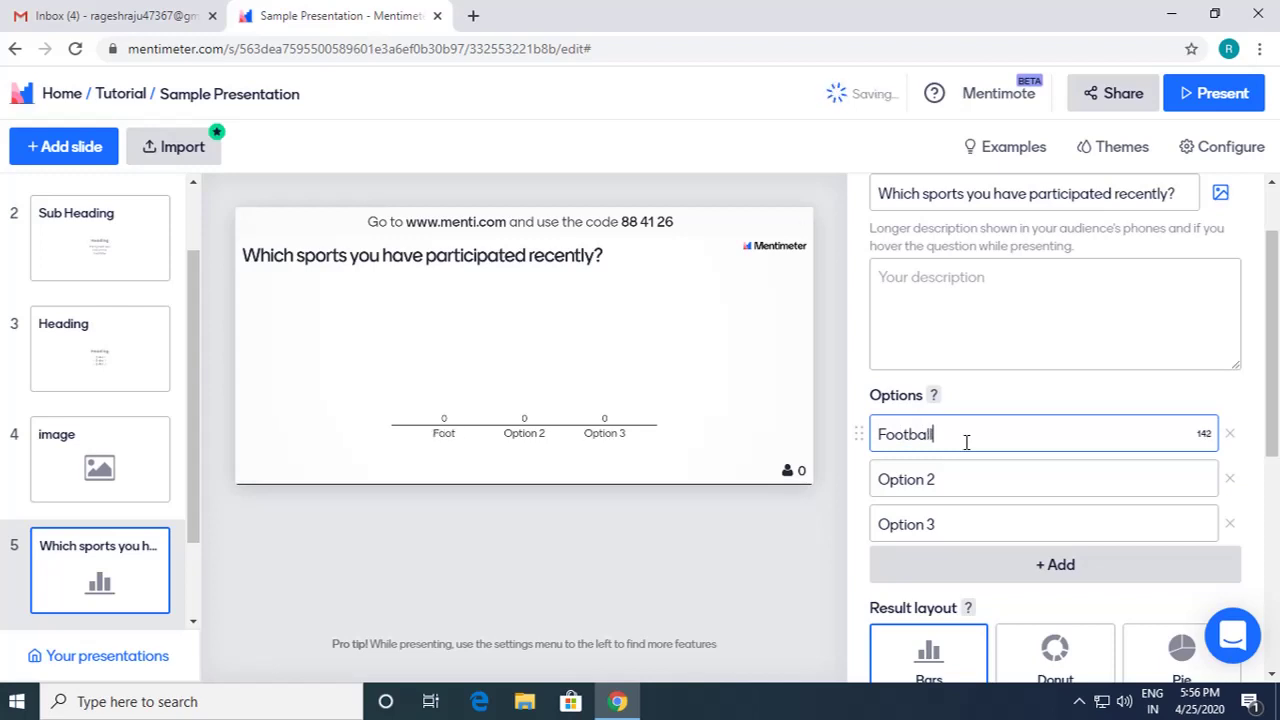
{"action": "left_click", "coordinate": [960, 479]}
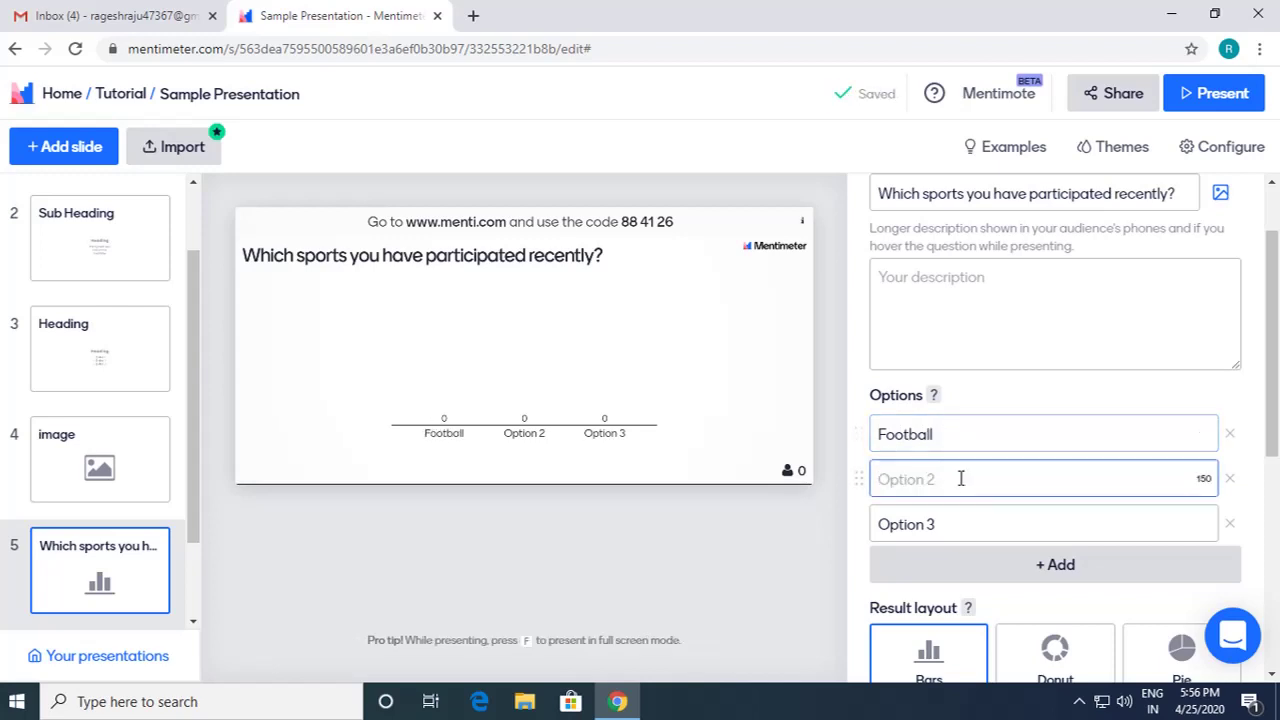
{"action": "type", "text": "Cr"}
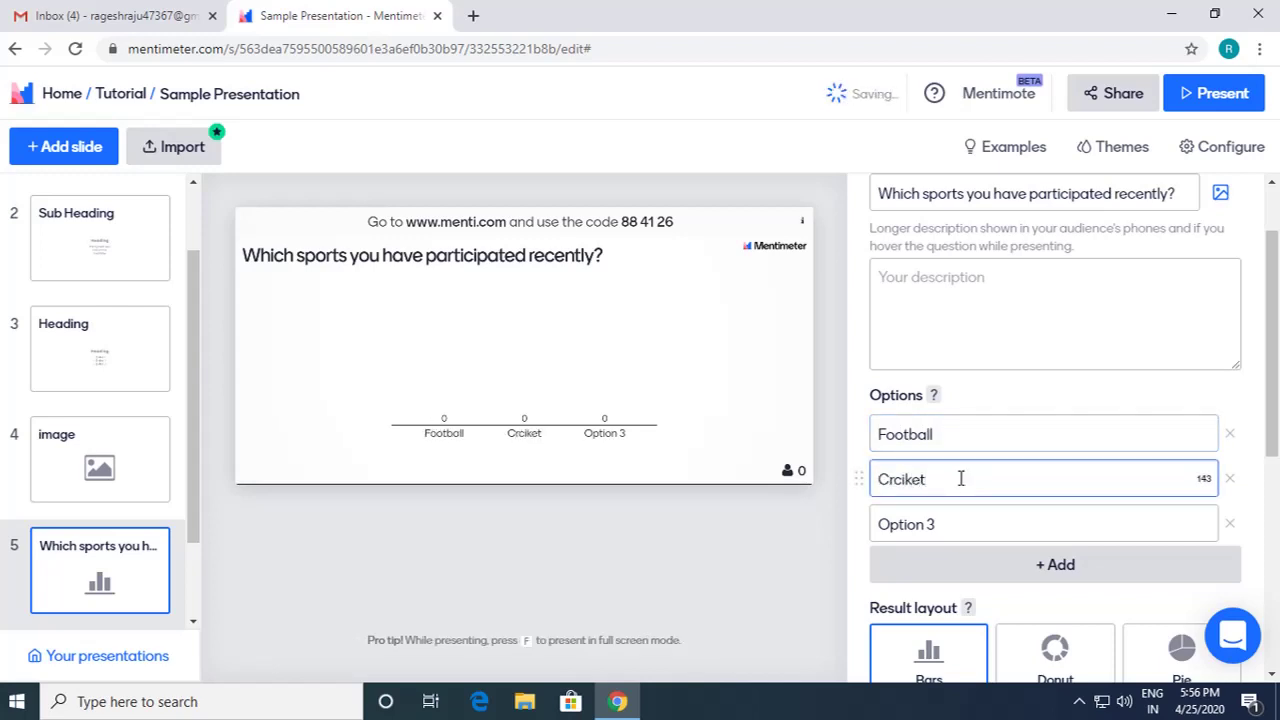
{"action": "type", "text": "icket"}
{"action": "left_click", "coordinate": [952, 520]}
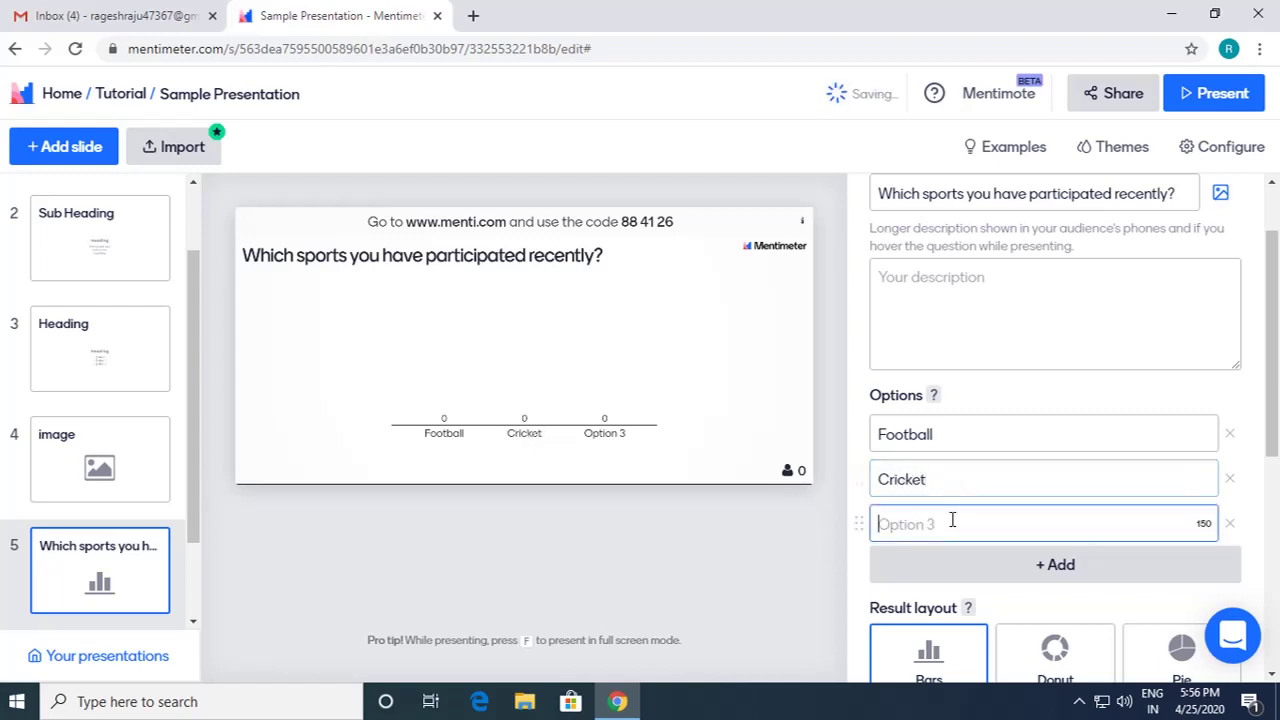
{"action": "type", "text": "Badminton"}
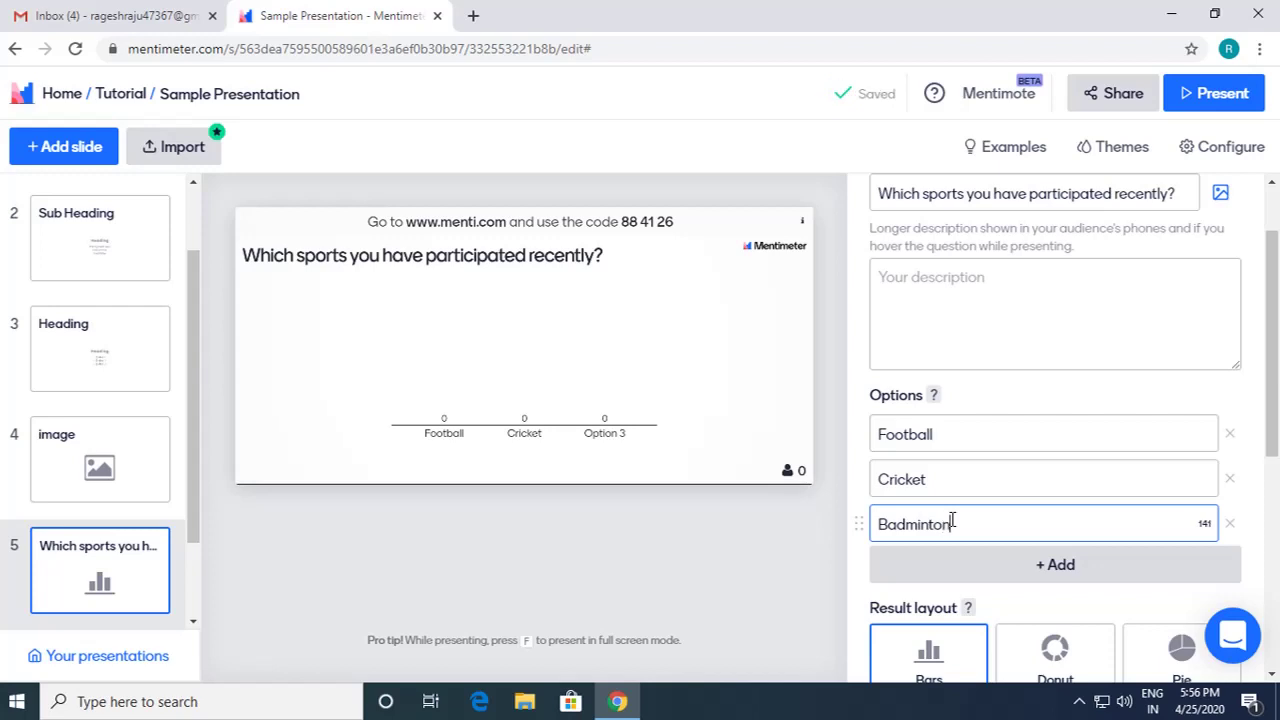
{"action": "left_click", "coordinate": [1062, 567]}
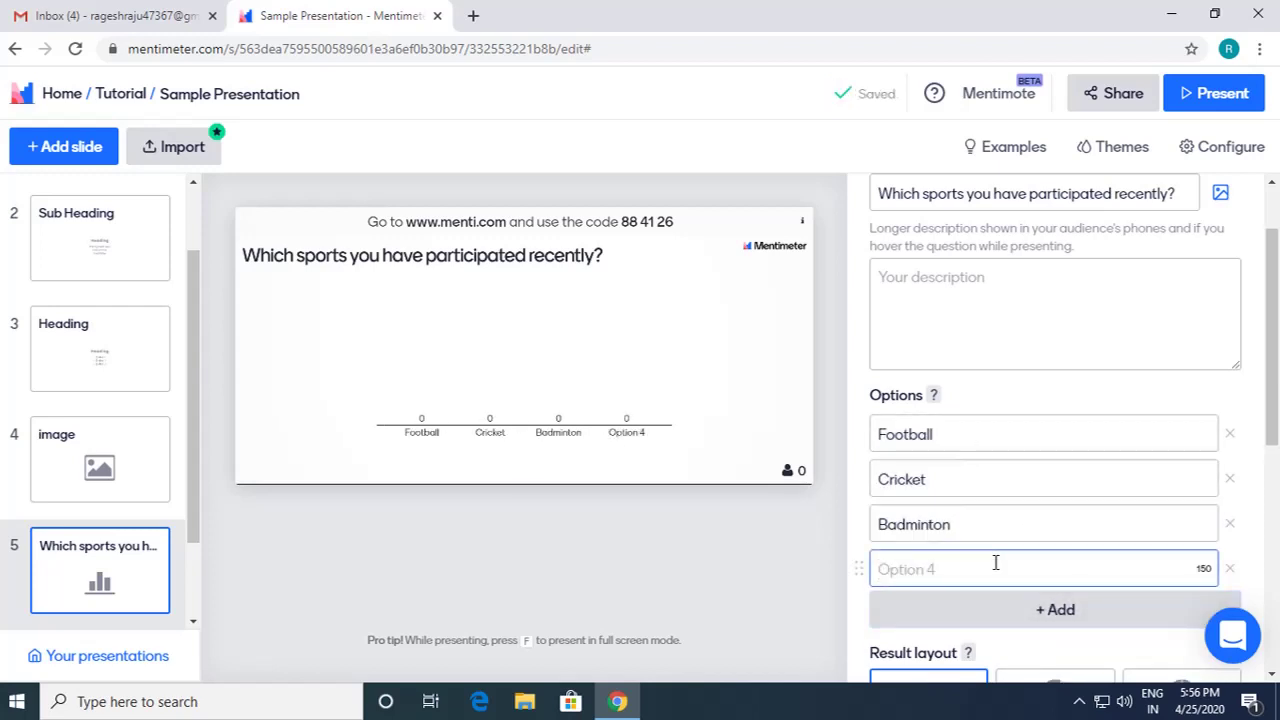
{"action": "type", "text": "Swimming"}
{"action": "scroll", "coordinate": [998, 566], "scroll_direction": "down", "scroll_amount": 2}
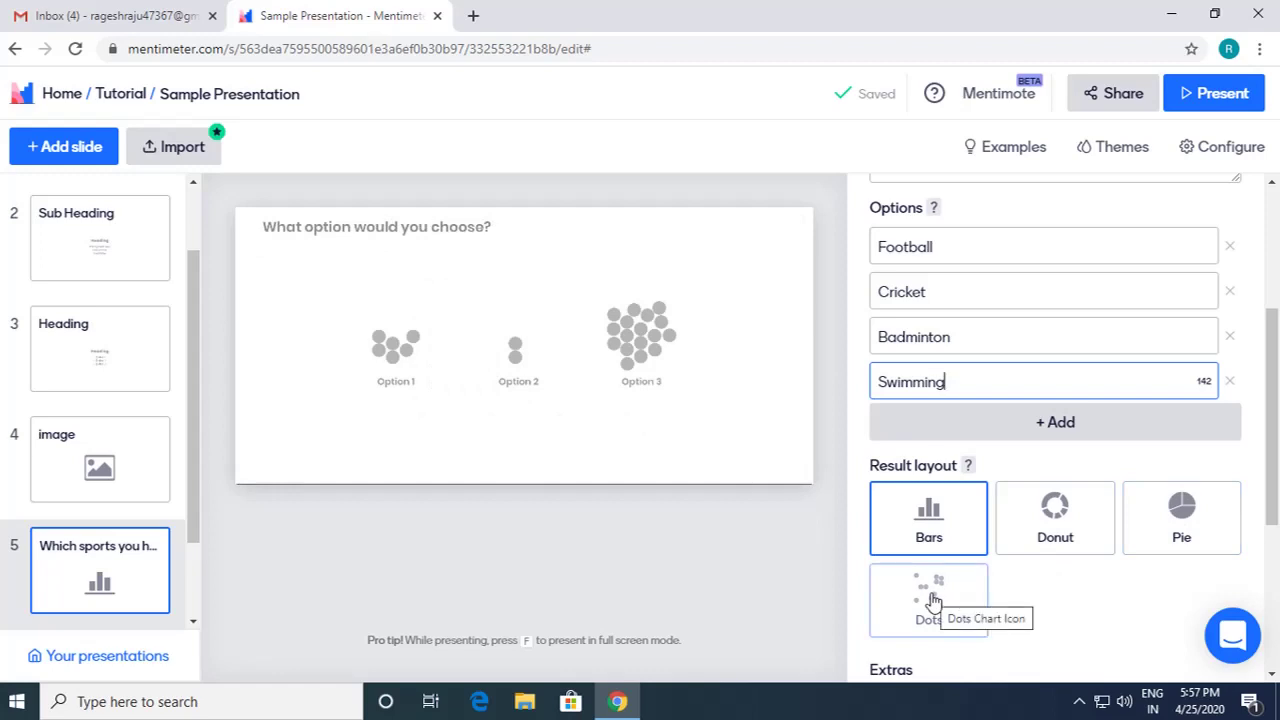
Step: Keep the sports slide's results displayed as Bars
{"action": "left_click", "coordinate": [940, 527]}
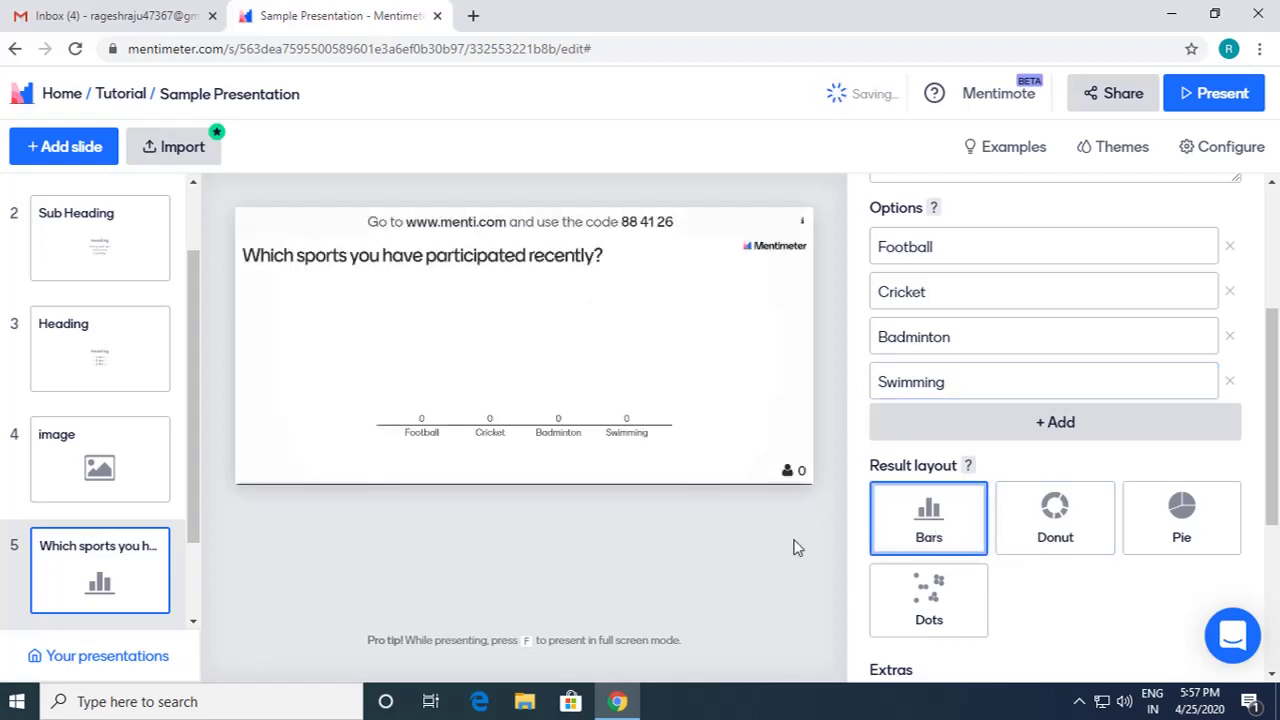
{"action": "scroll", "coordinate": [1031, 563], "scroll_direction": "down", "scroll_amount": 1}
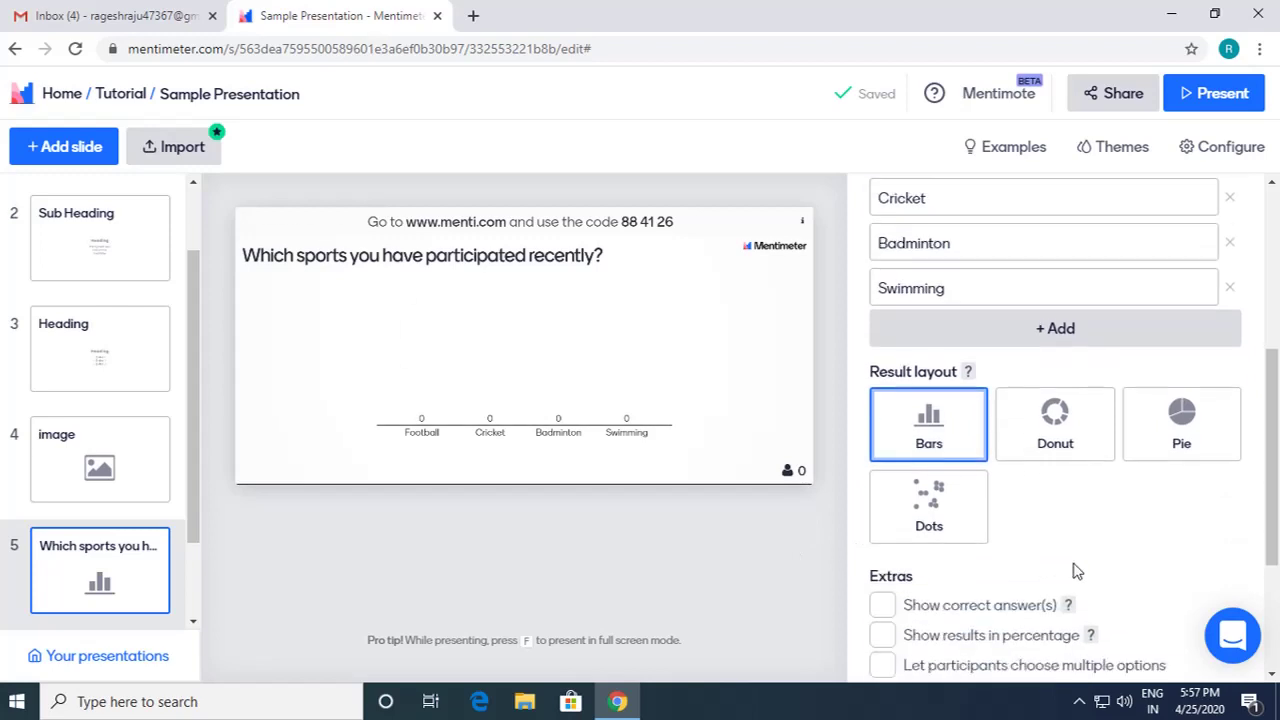
{"action": "scroll", "coordinate": [1000, 491], "scroll_direction": "down", "scroll_amount": 1}
{"action": "scroll", "coordinate": [1000, 506], "scroll_direction": "up", "scroll_amount": 1}
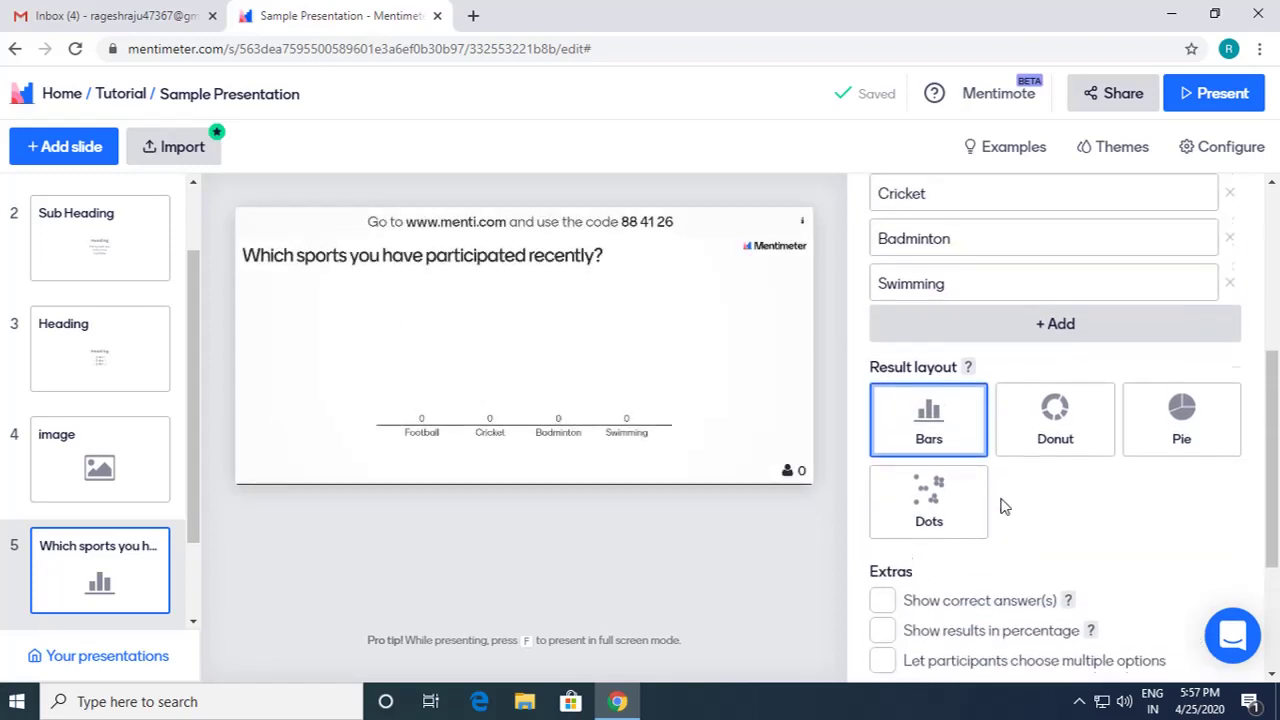
{"action": "scroll", "coordinate": [990, 555], "scroll_direction": "down", "scroll_amount": 1}
{"action": "scroll", "coordinate": [990, 555], "scroll_direction": "down", "scroll_amount": 1}
Step: Turn on Show correct answer(s) under Extras, toggling it off and back on
{"action": "left_click", "coordinate": [886, 516]}
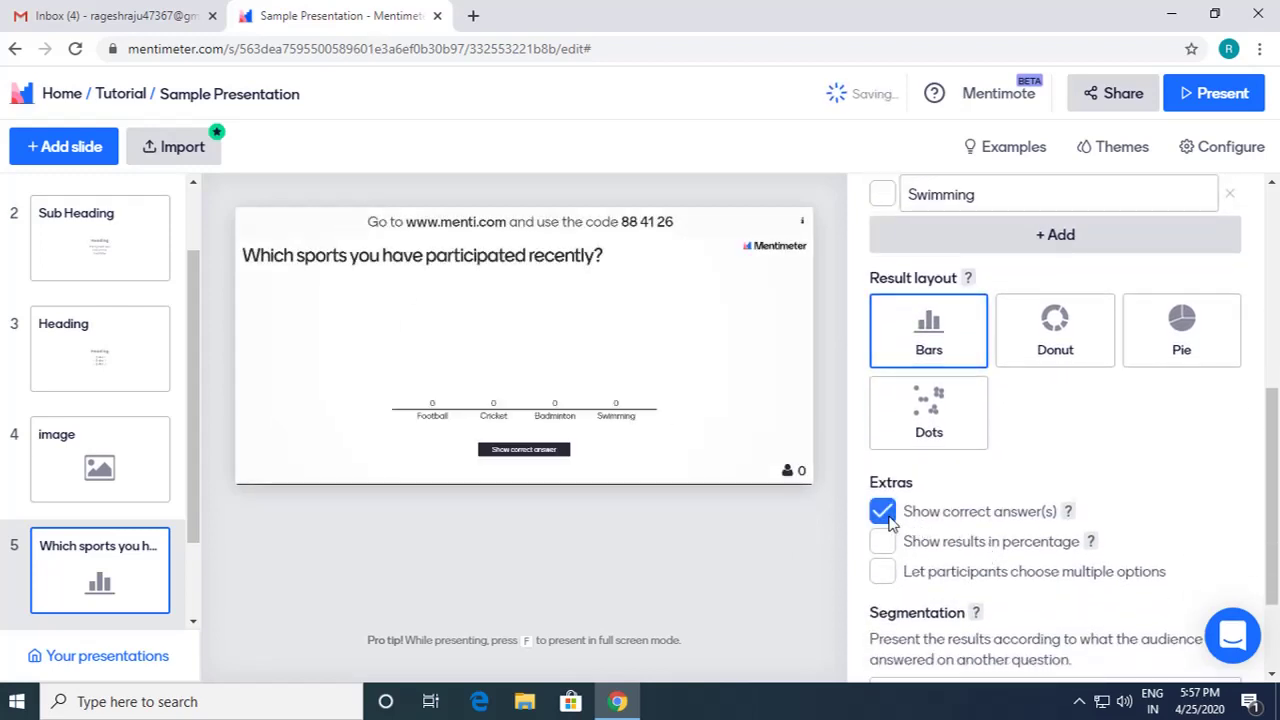
{"action": "scroll", "coordinate": [887, 518], "scroll_direction": "up", "scroll_amount": 4}
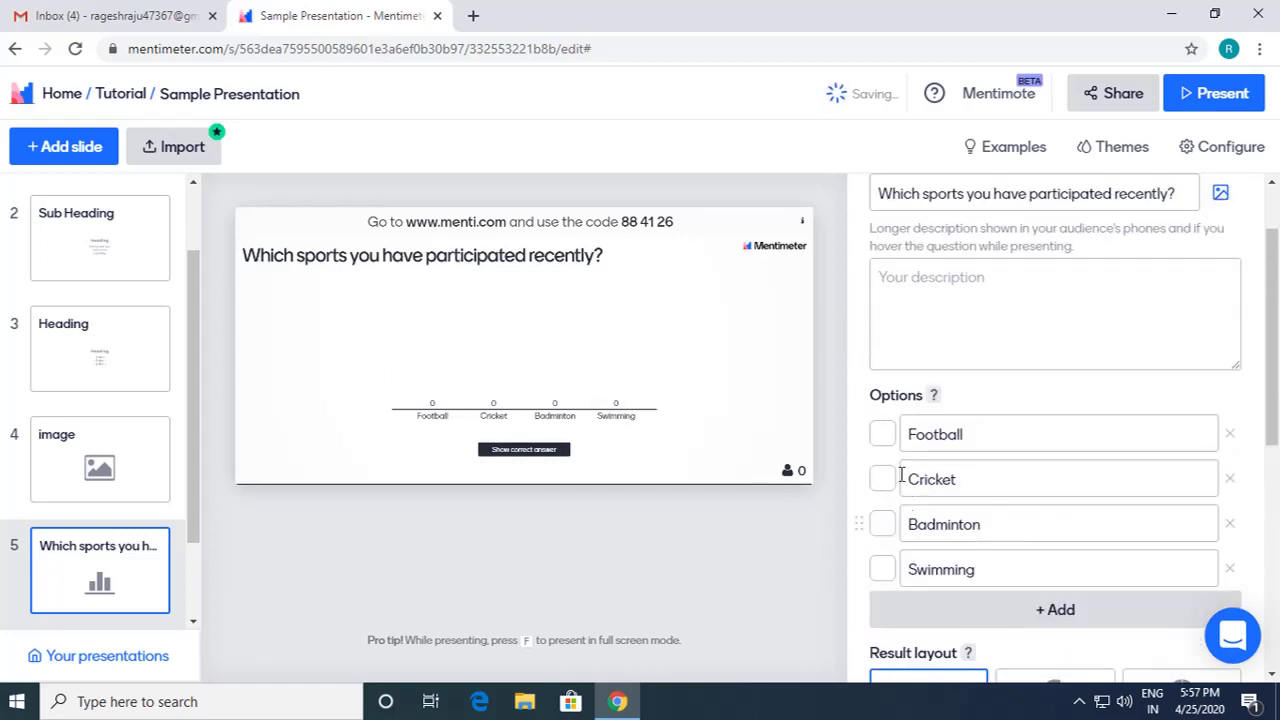
{"action": "scroll", "coordinate": [895, 485], "scroll_direction": "down", "scroll_amount": 2}
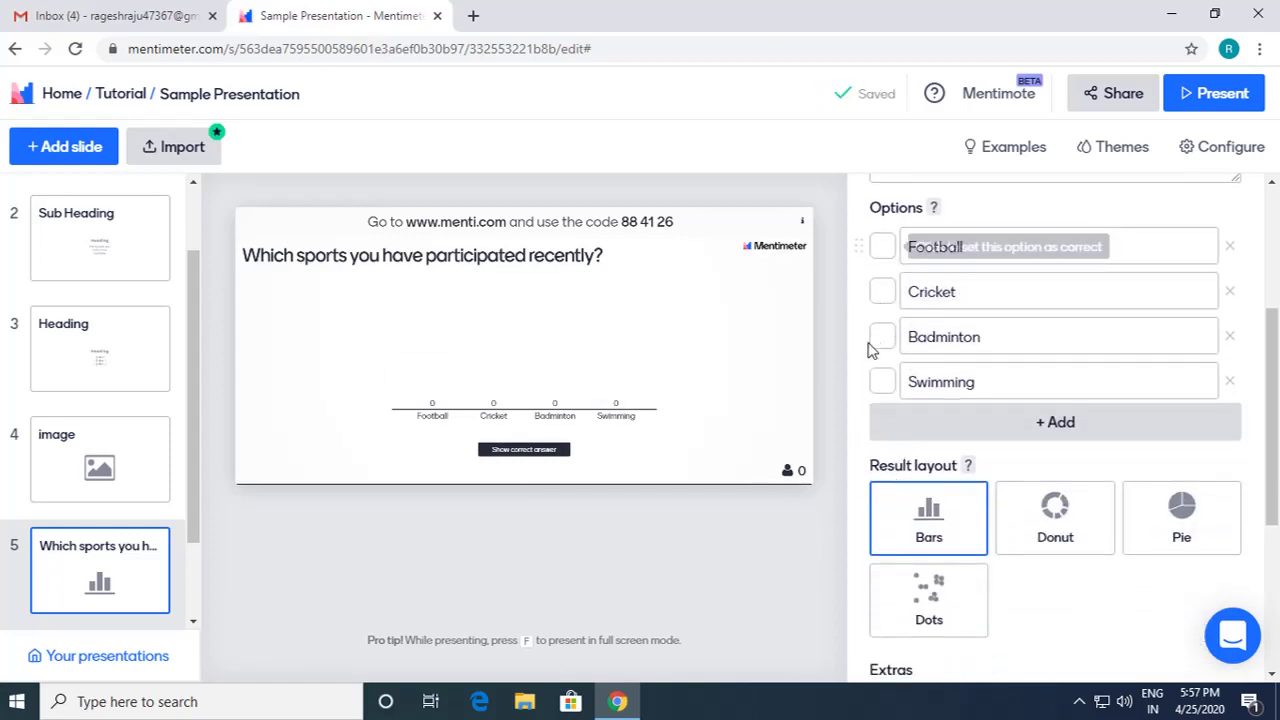
{"action": "scroll", "coordinate": [895, 470], "scroll_direction": "up", "scroll_amount": 1}
{"action": "scroll", "coordinate": [895, 472], "scroll_direction": "up", "scroll_amount": 2}
{"action": "scroll", "coordinate": [908, 466], "scroll_direction": "down", "scroll_amount": 3}
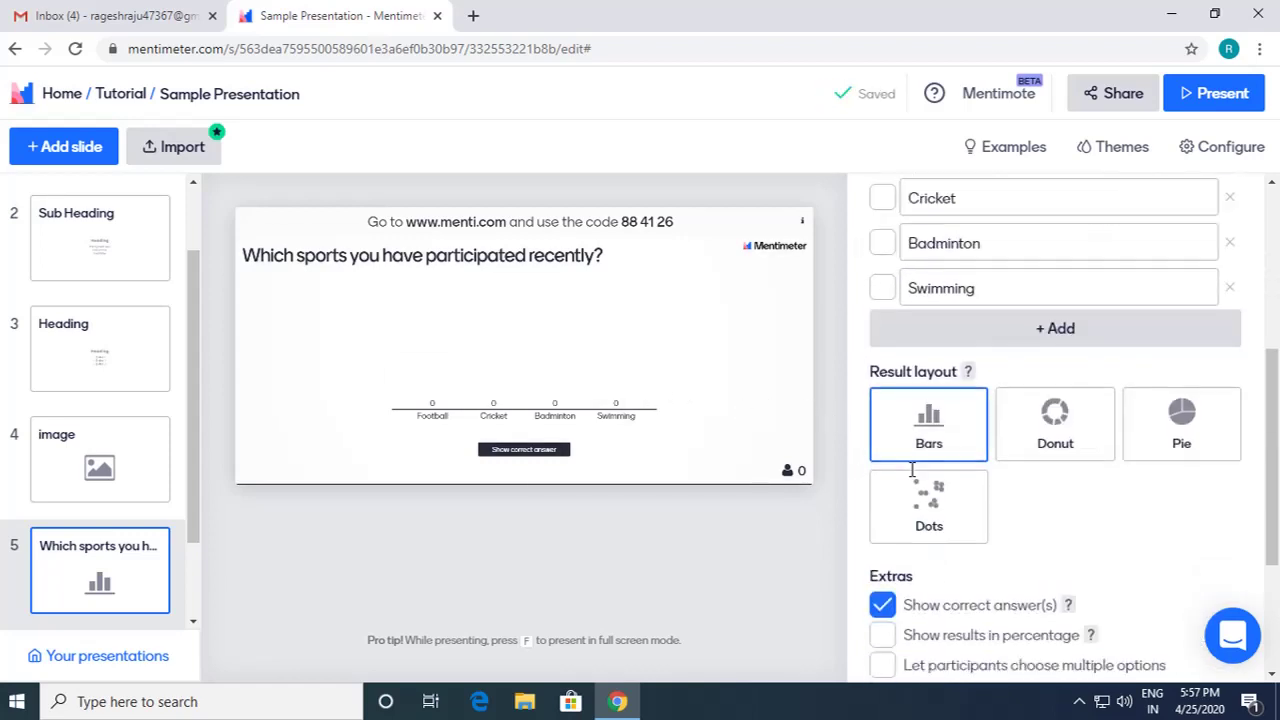
{"action": "left_click", "coordinate": [885, 606]}
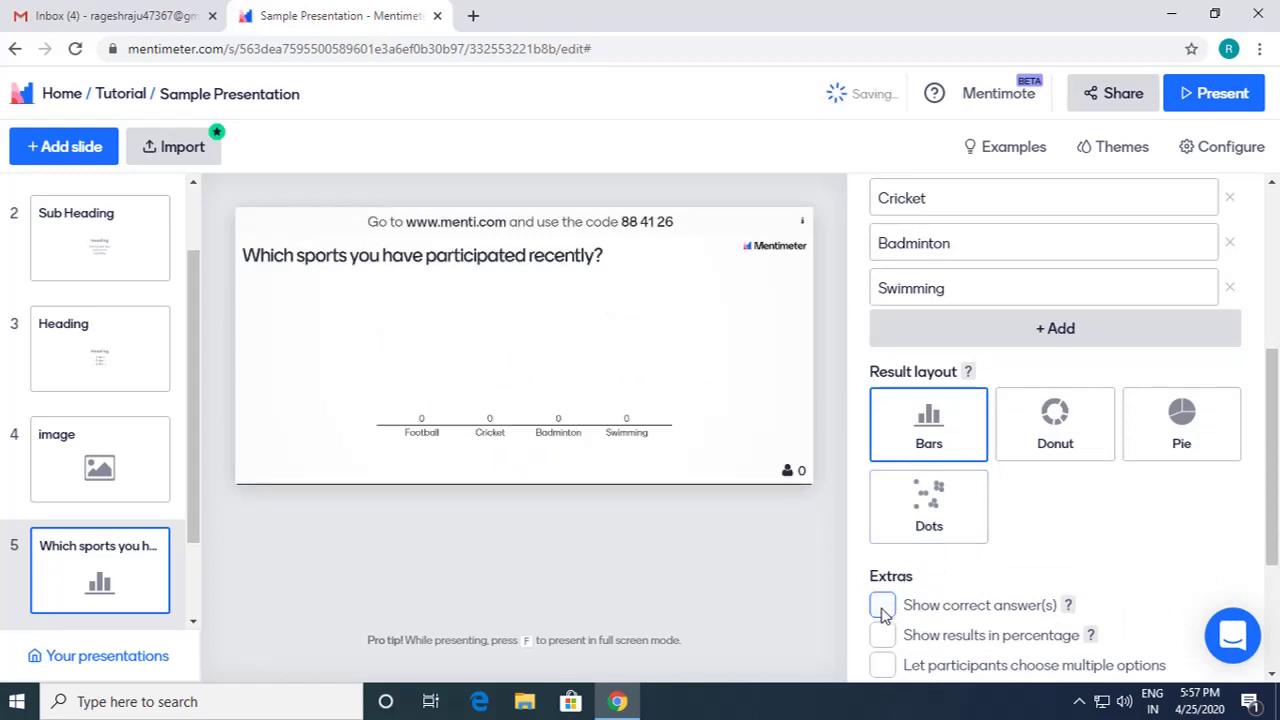
{"action": "left_click", "coordinate": [883, 606]}
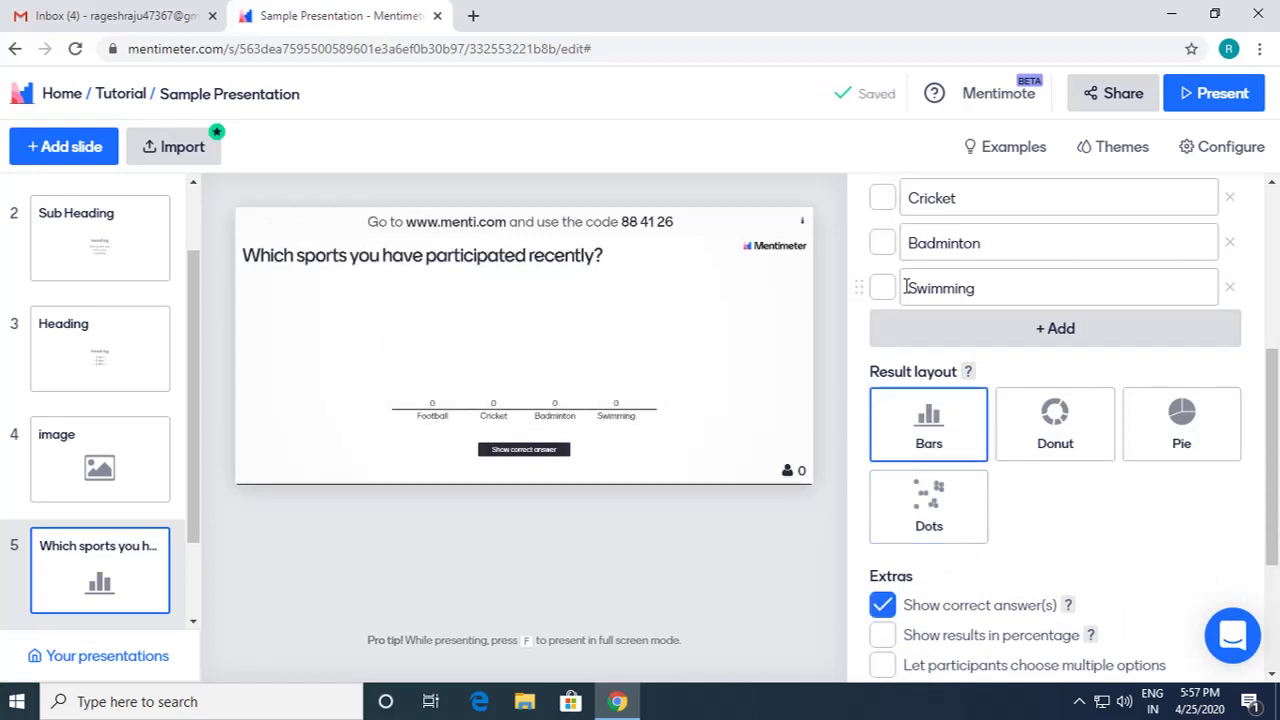
{"action": "scroll", "coordinate": [897, 292], "scroll_direction": "up", "scroll_amount": 1}
{"action": "scroll", "coordinate": [897, 296], "scroll_direction": "up", "scroll_amount": 1}
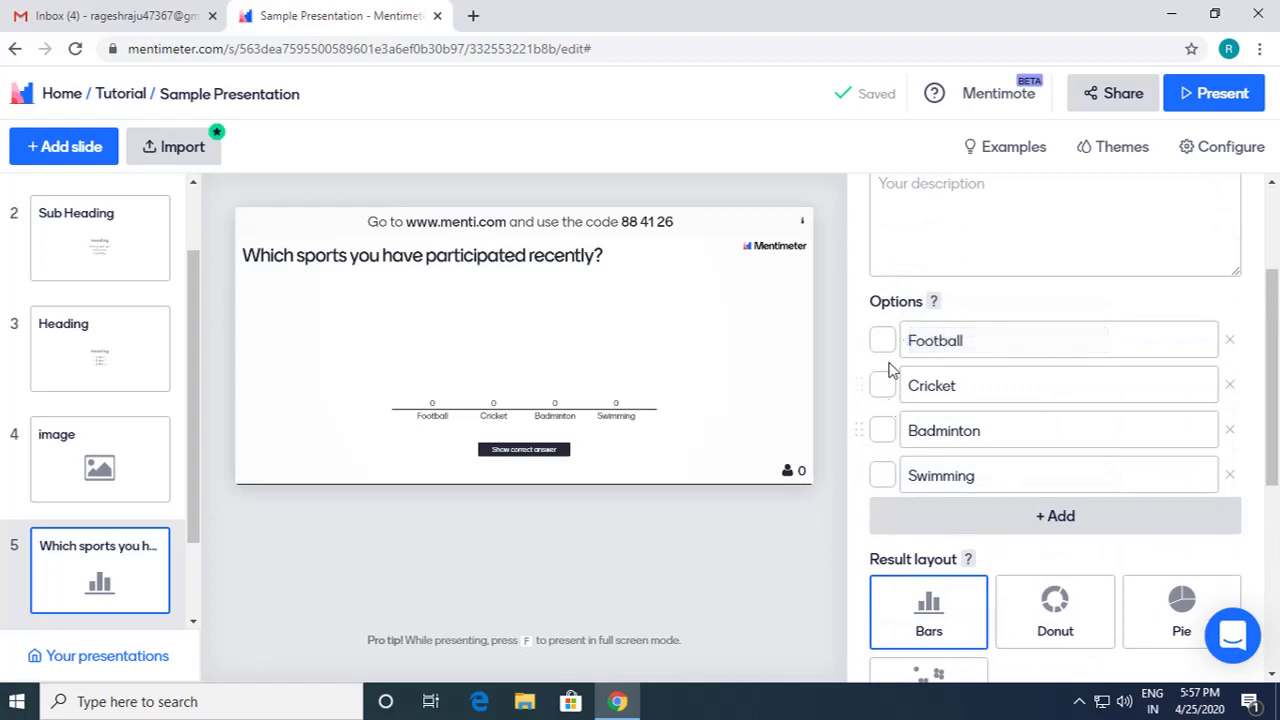
Step: Mark Football and Cricket as correct answers, then unmark both again
{"action": "left_click", "coordinate": [884, 341]}
{"action": "left_click", "coordinate": [884, 386]}
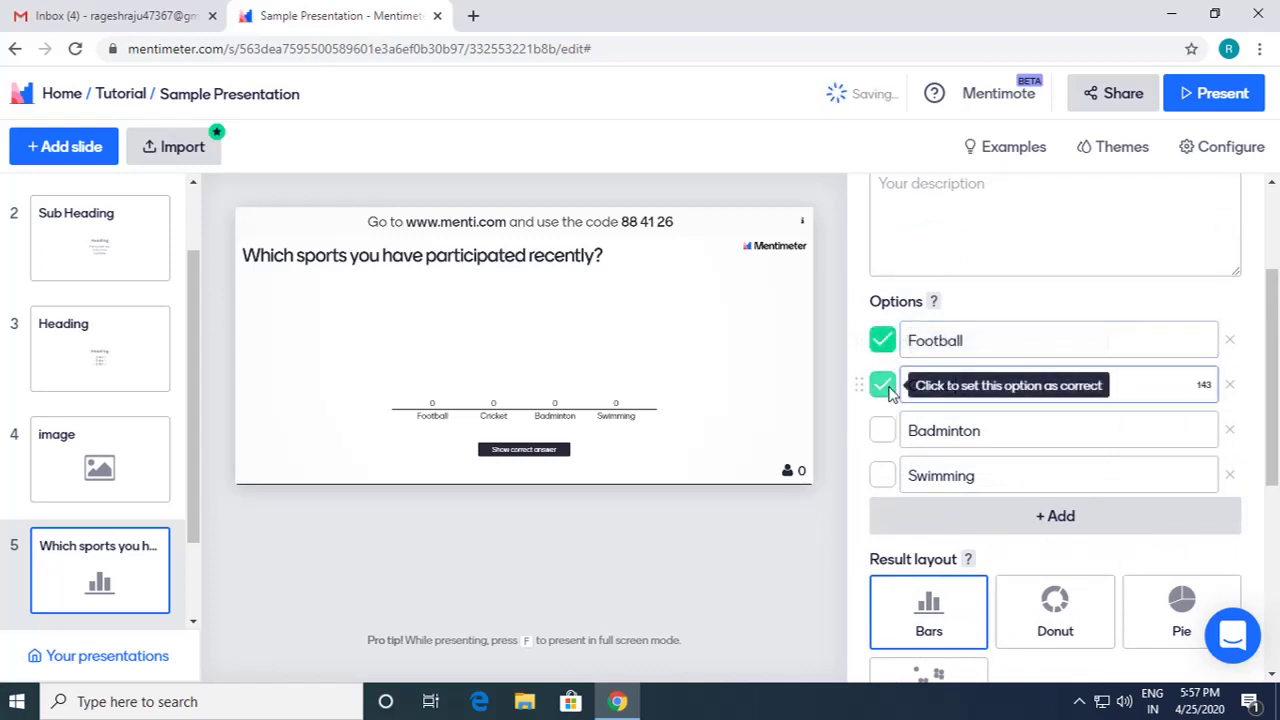
{"action": "left_click", "coordinate": [886, 387]}
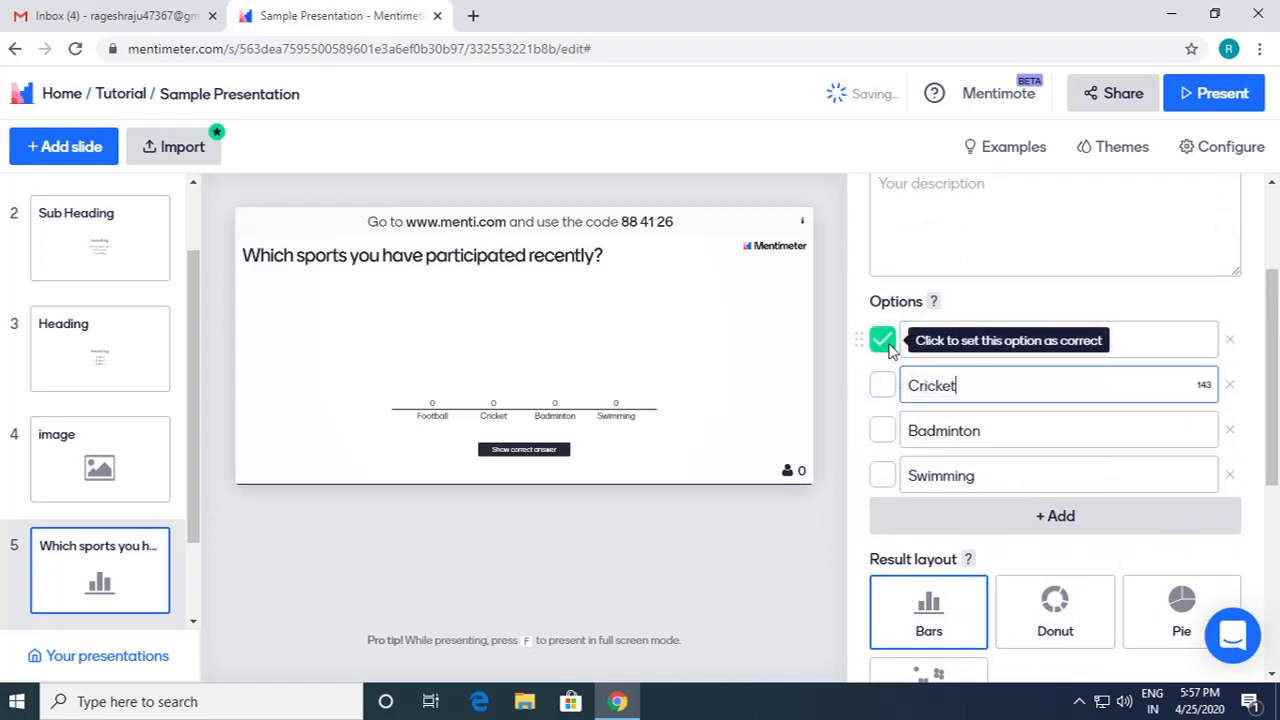
{"action": "left_click", "coordinate": [888, 342]}
Step: Switch off Show correct answer(s) and show results in percentage
{"action": "scroll", "coordinate": [894, 349], "scroll_direction": "down", "scroll_amount": 1}
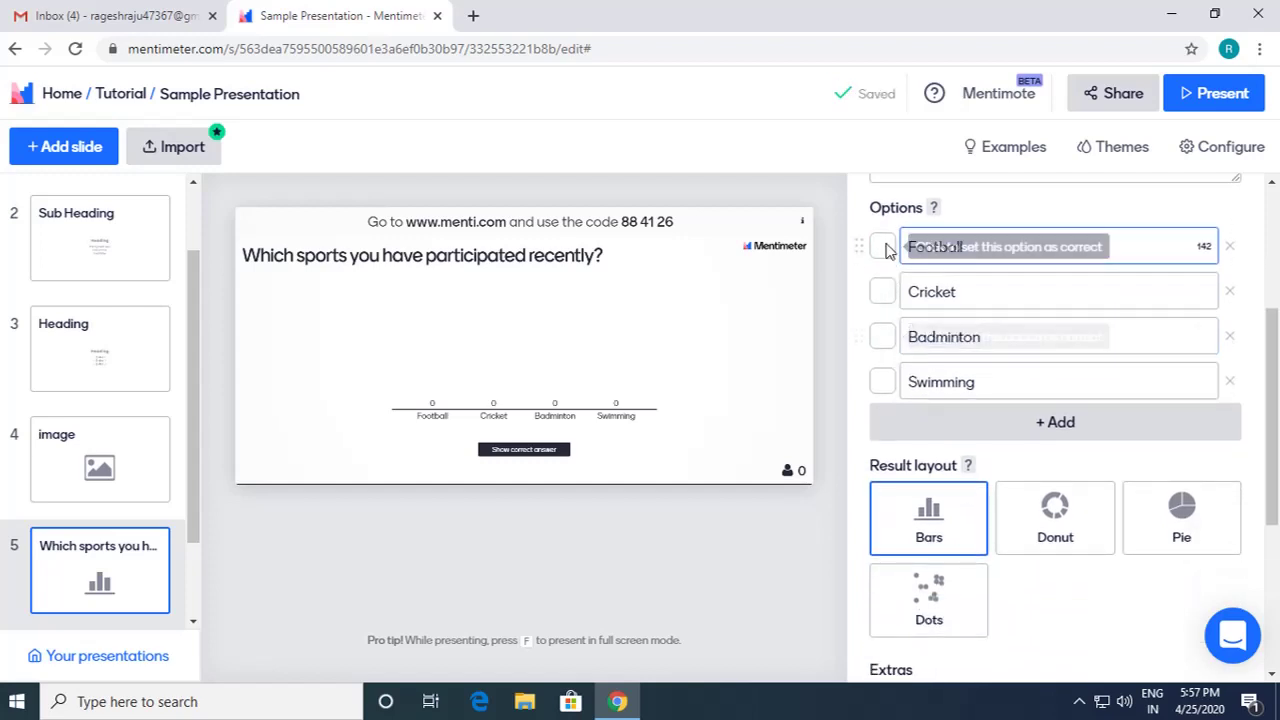
{"action": "scroll", "coordinate": [890, 372], "scroll_direction": "down", "scroll_amount": 3}
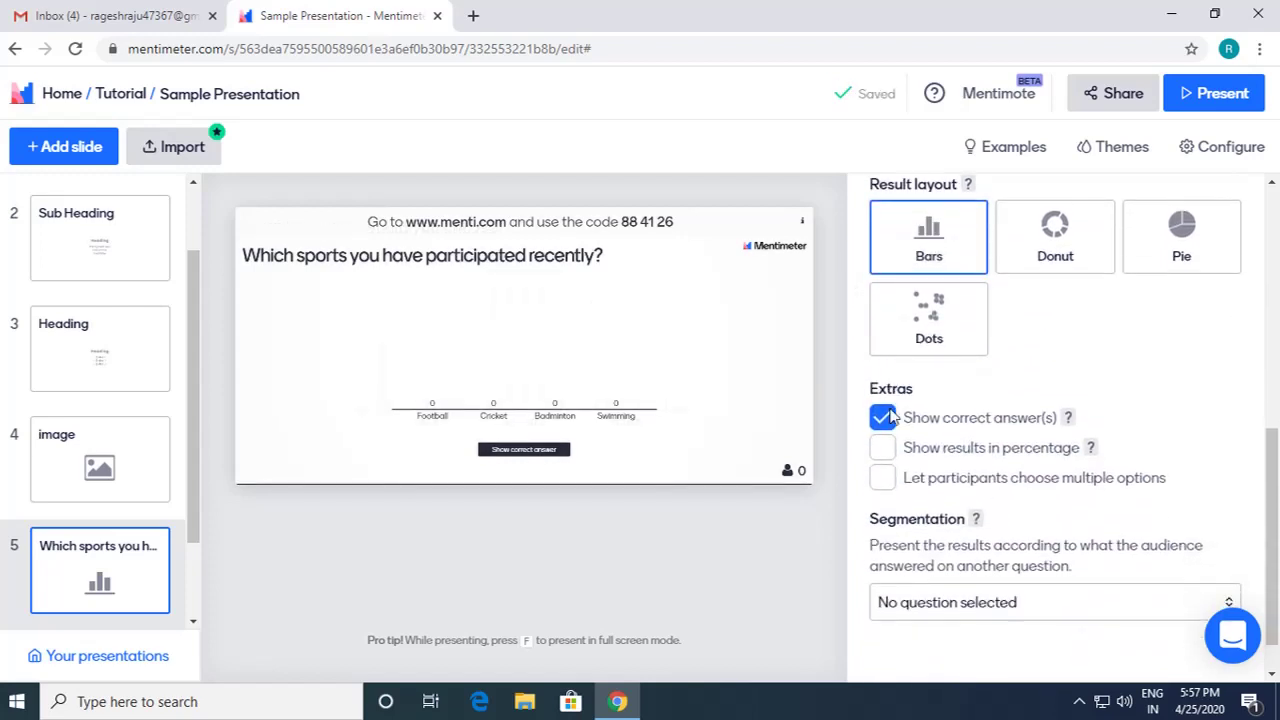
{"action": "left_click", "coordinate": [882, 418]}
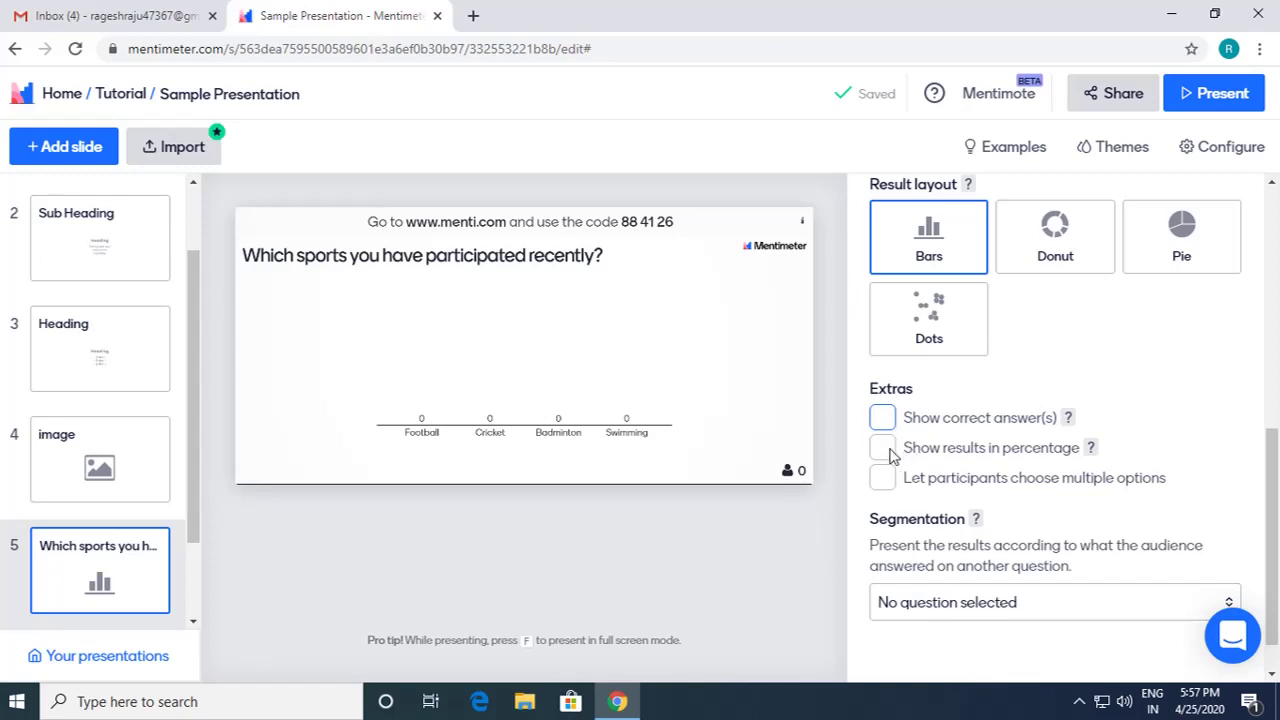
{"action": "left_click", "coordinate": [884, 450]}
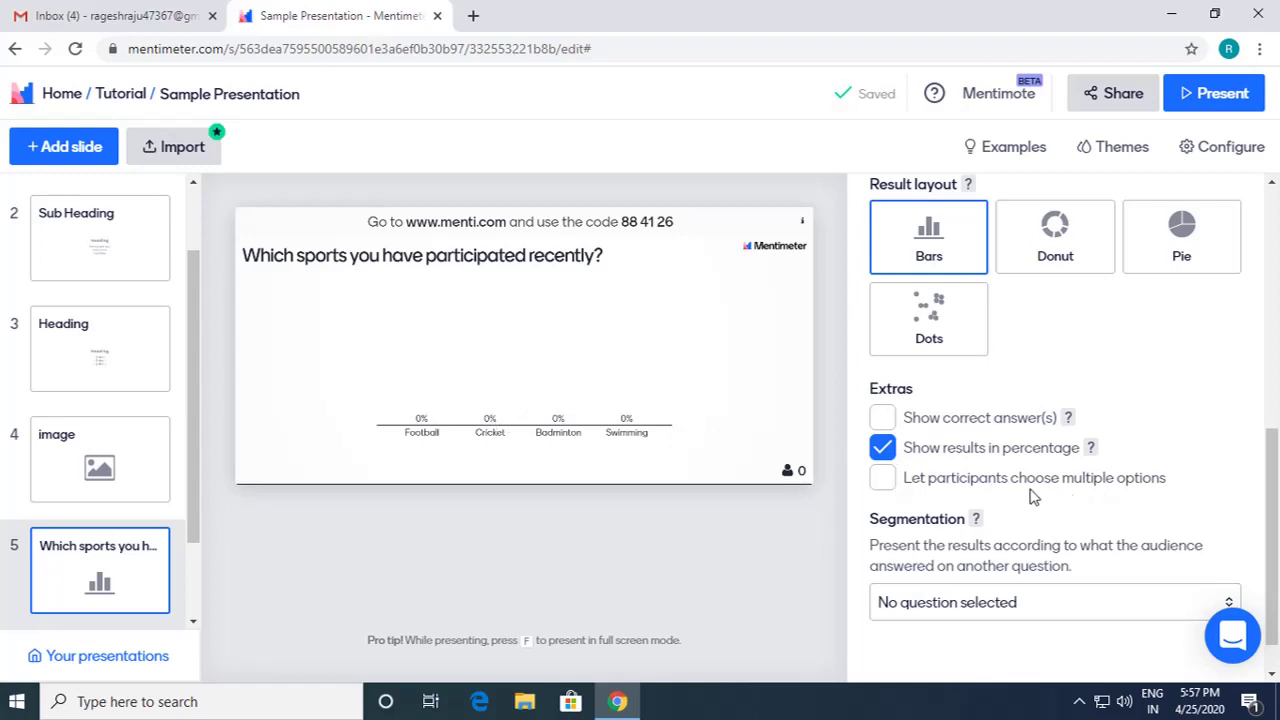
{"action": "scroll", "coordinate": [1120, 490], "scroll_direction": "up", "scroll_amount": 3}
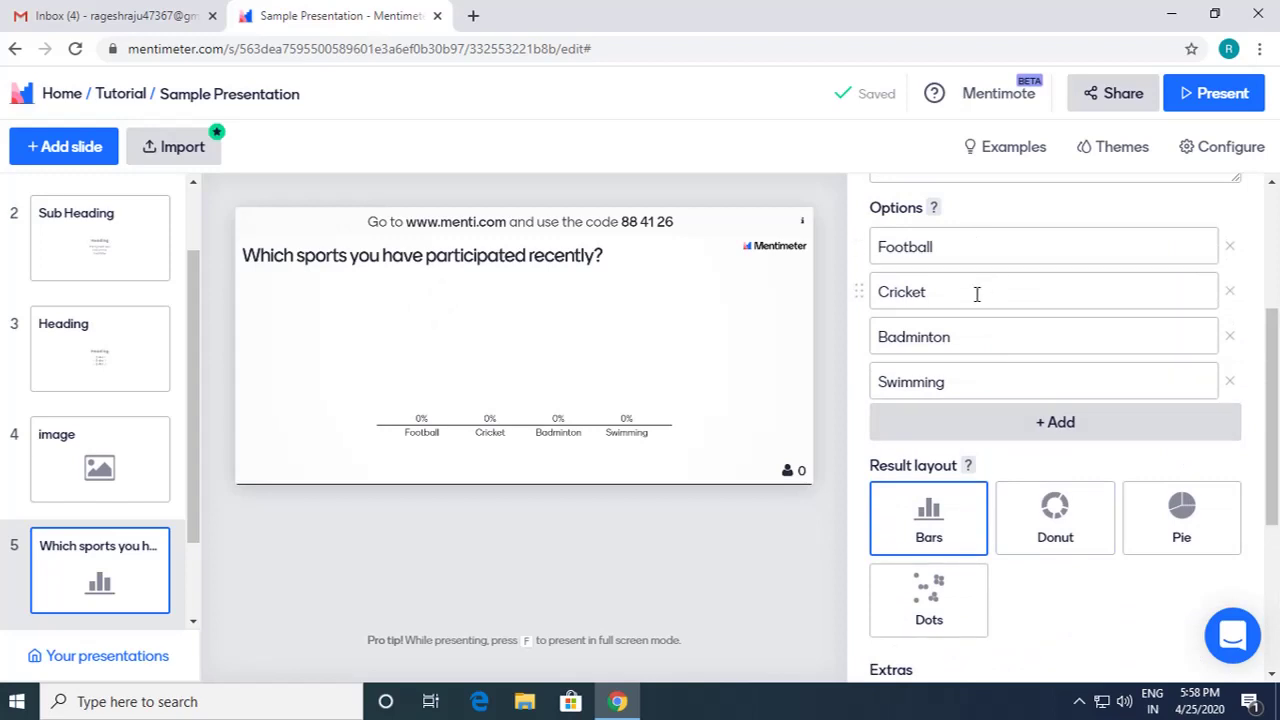
{"action": "scroll", "coordinate": [985, 410], "scroll_direction": "down", "scroll_amount": 2}
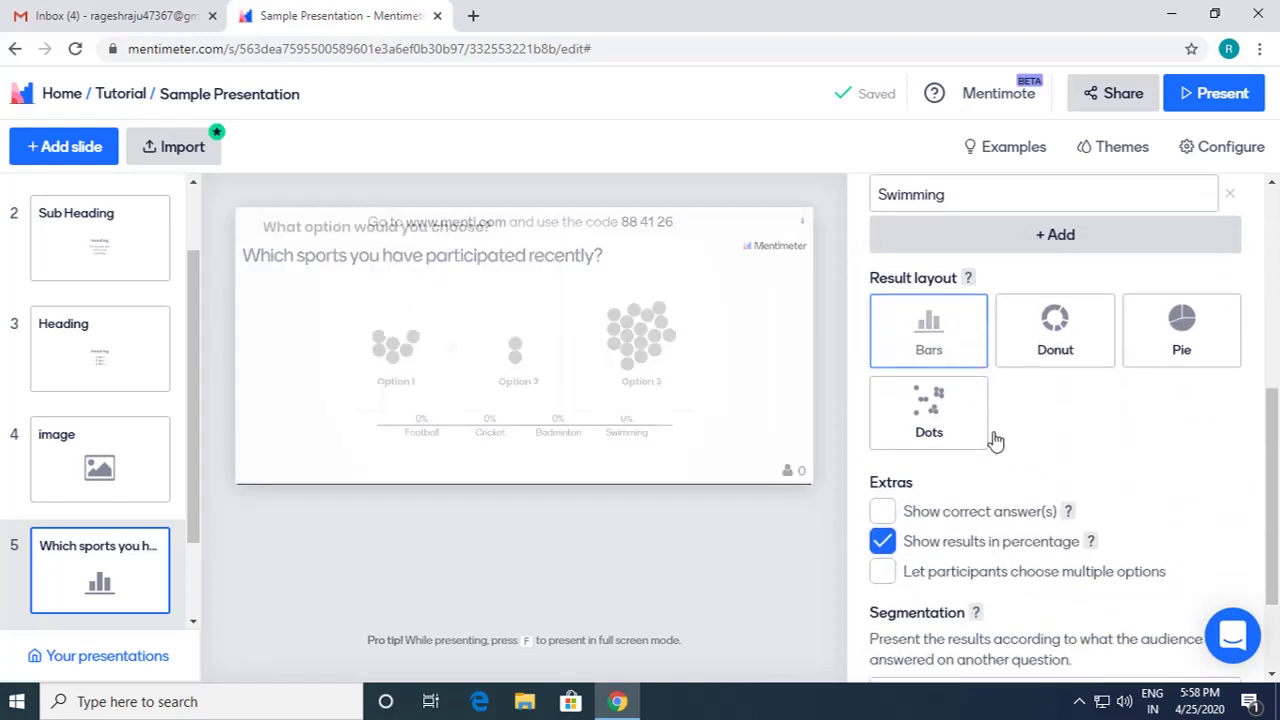
{"action": "scroll", "coordinate": [1000, 355], "scroll_direction": "up", "scroll_amount": 2}
{"action": "scroll", "coordinate": [978, 340], "scroll_direction": "down", "scroll_amount": 2}
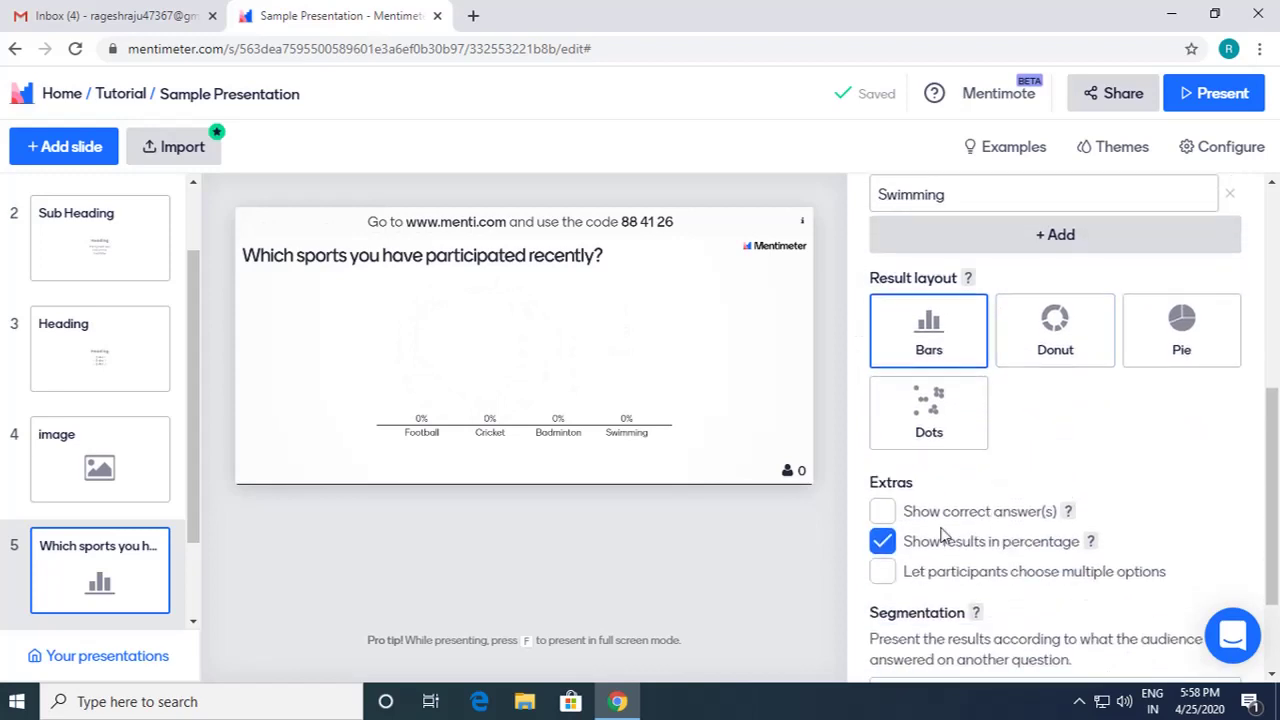
Step: Allow multiple choices, trying a limit of 2 and 3 before settling on all 4
{"action": "left_click", "coordinate": [884, 573]}
{"action": "scroll", "coordinate": [922, 578], "scroll_direction": "down", "scroll_amount": 1}
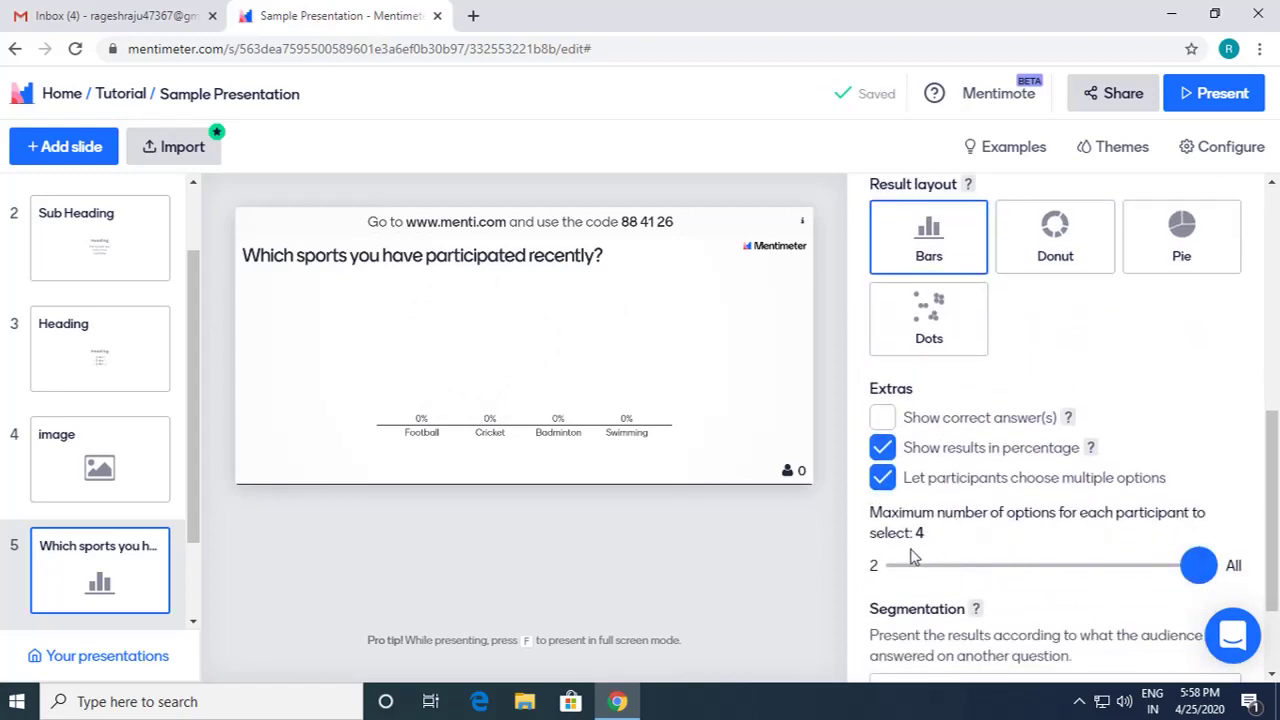
{"action": "left_click_drag", "start_coordinate": [1205, 565], "coordinate": [953, 570]}
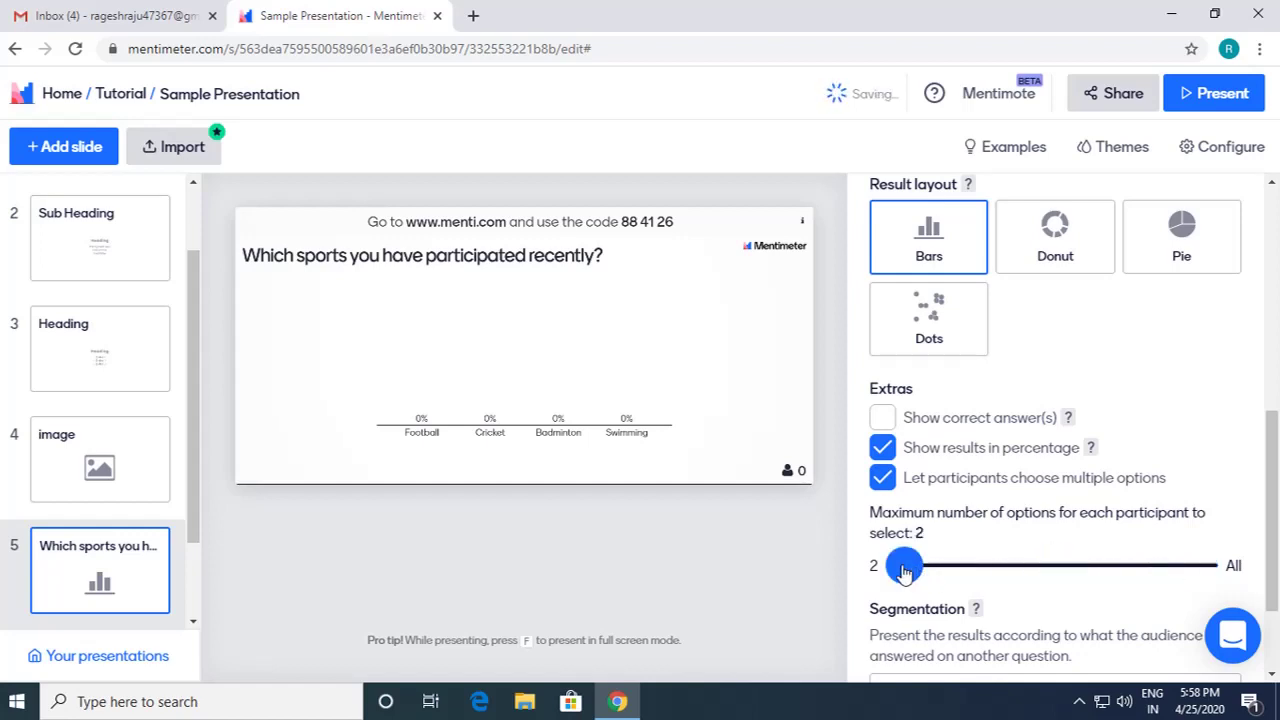
{"action": "left_click", "coordinate": [972, 572]}
{"action": "left_click", "coordinate": [1163, 568]}
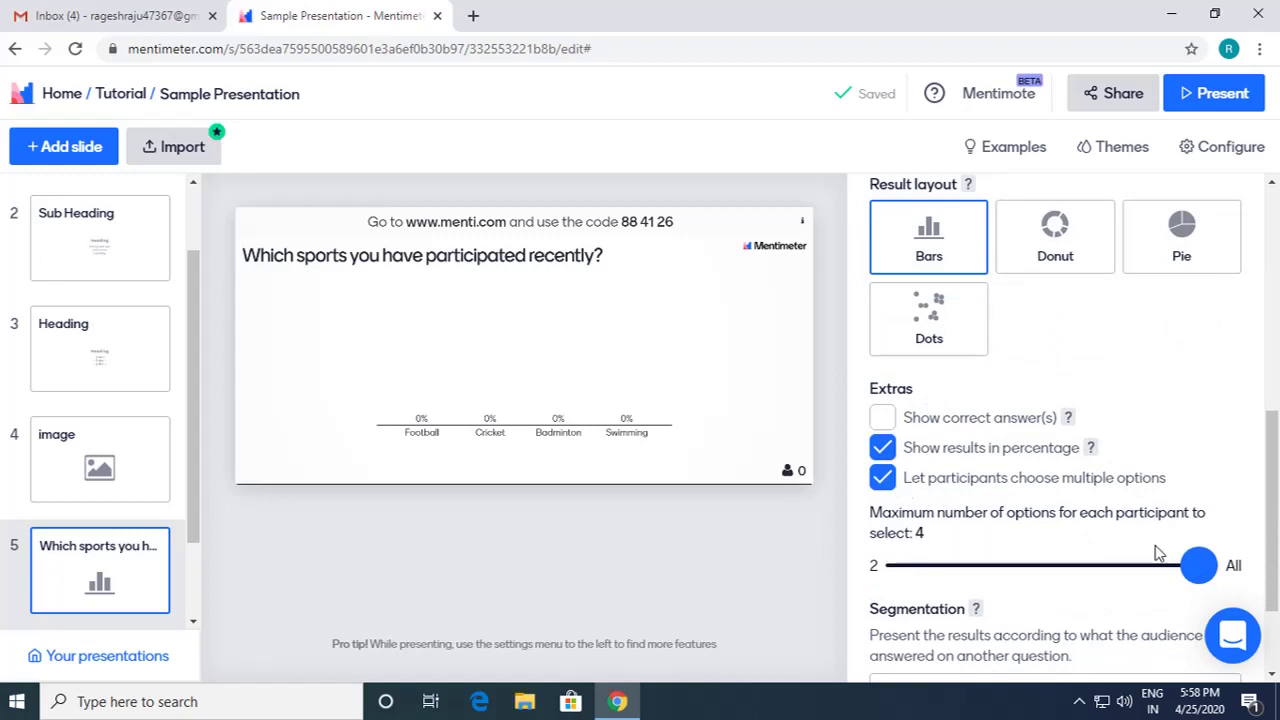
{"action": "scroll", "coordinate": [1032, 500], "scroll_direction": "down", "scroll_amount": 1}
{"action": "scroll", "coordinate": [1032, 500], "scroll_direction": "down", "scroll_amount": 2}
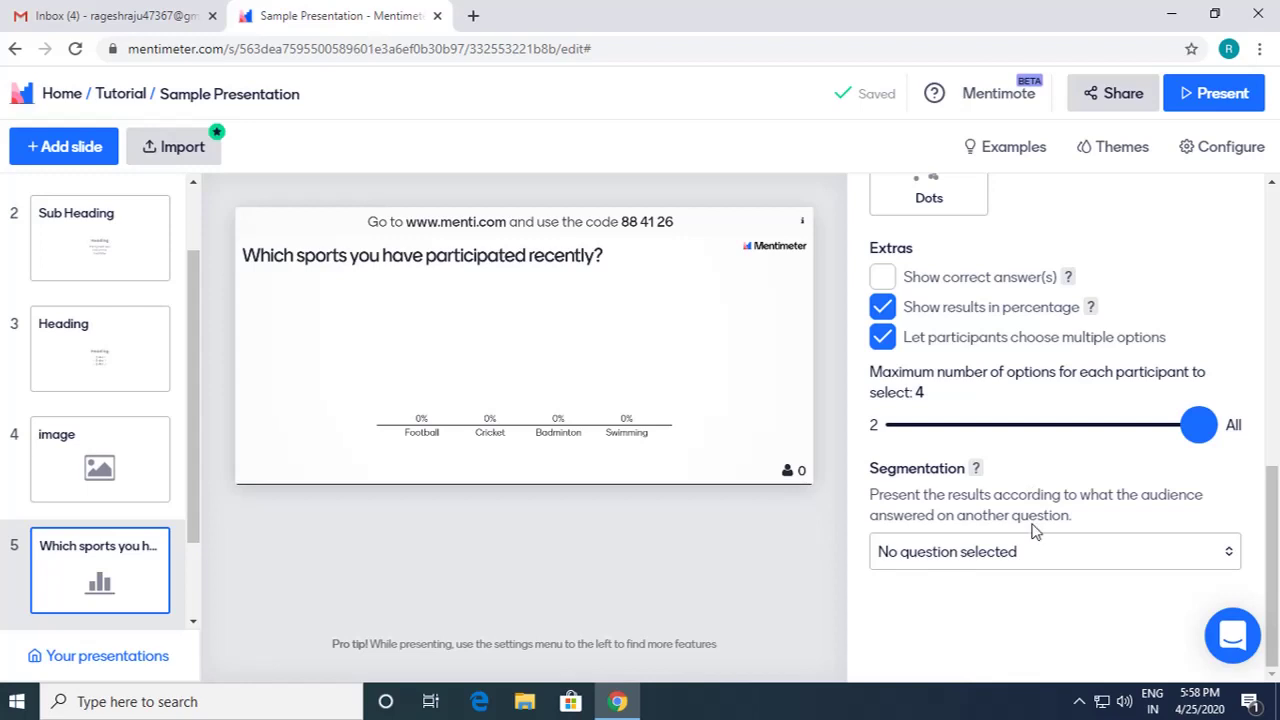
{"action": "scroll", "coordinate": [1035, 530], "scroll_direction": "up", "scroll_amount": 8}
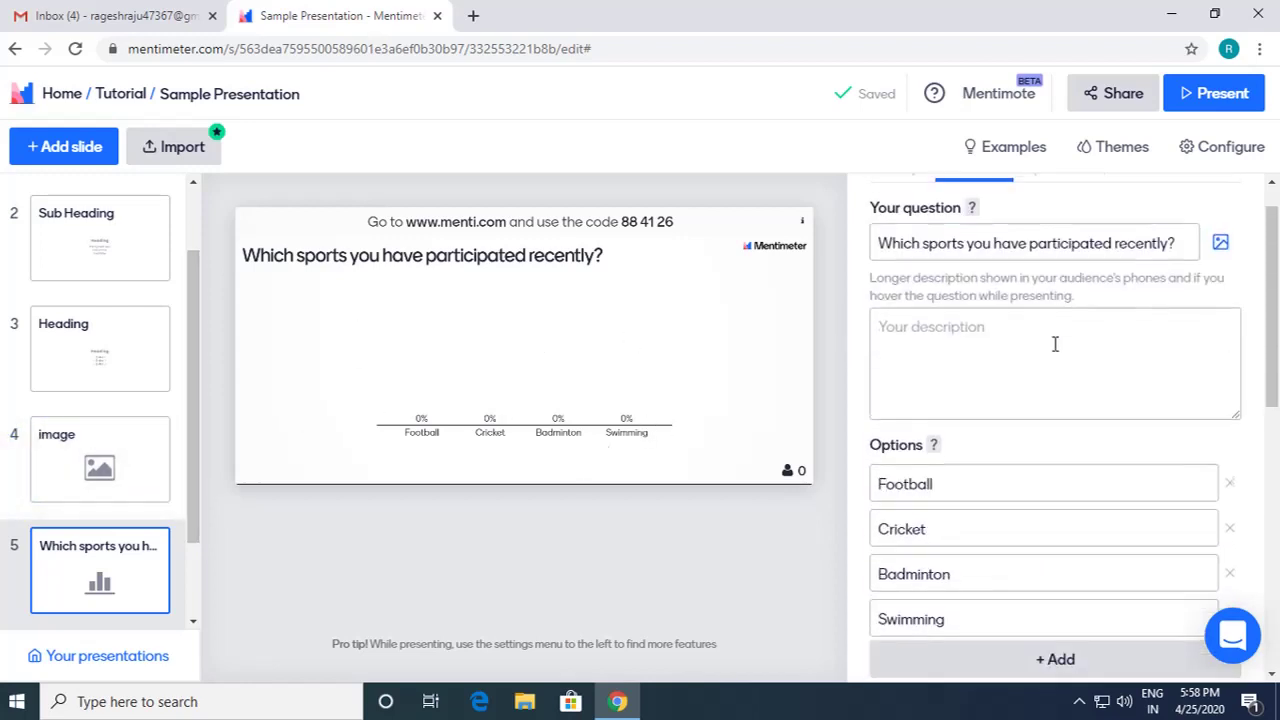
{"action": "scroll", "coordinate": [1055, 344], "scroll_direction": "up", "scroll_amount": 1}
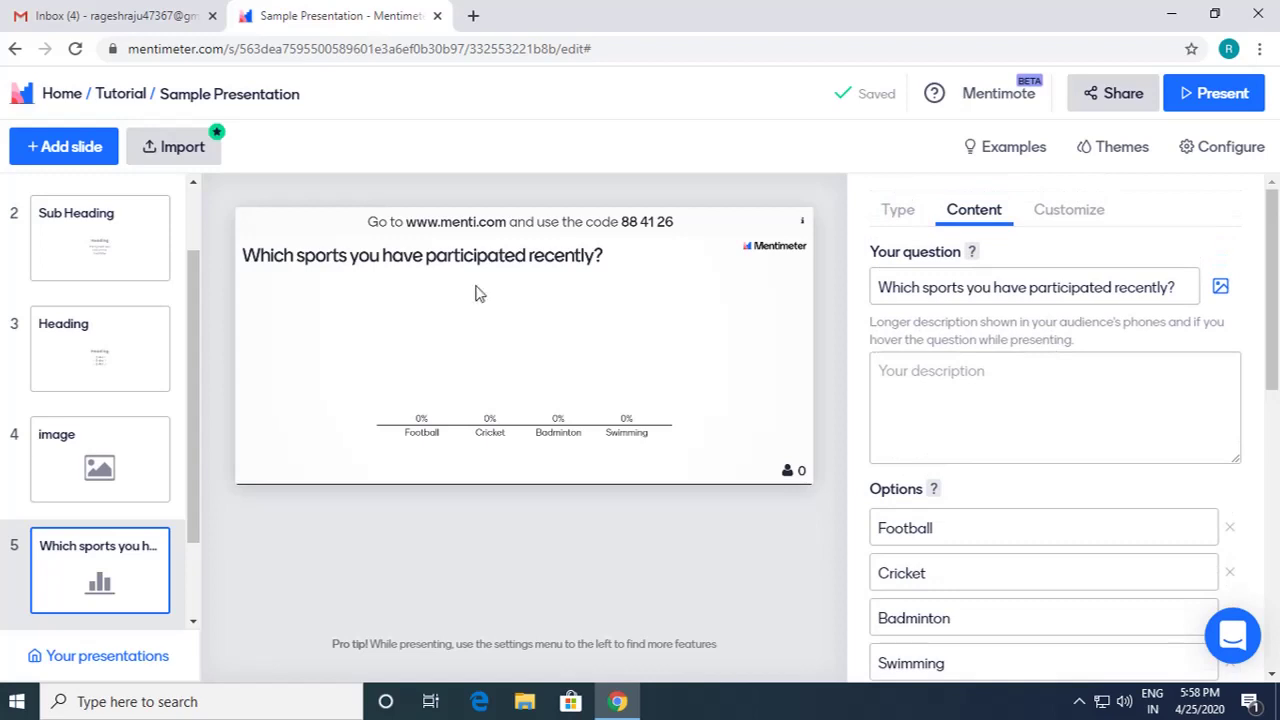
Step: Add slide 6 after the sports question as a Word Cloud question
{"action": "left_click", "coordinate": [72, 150]}
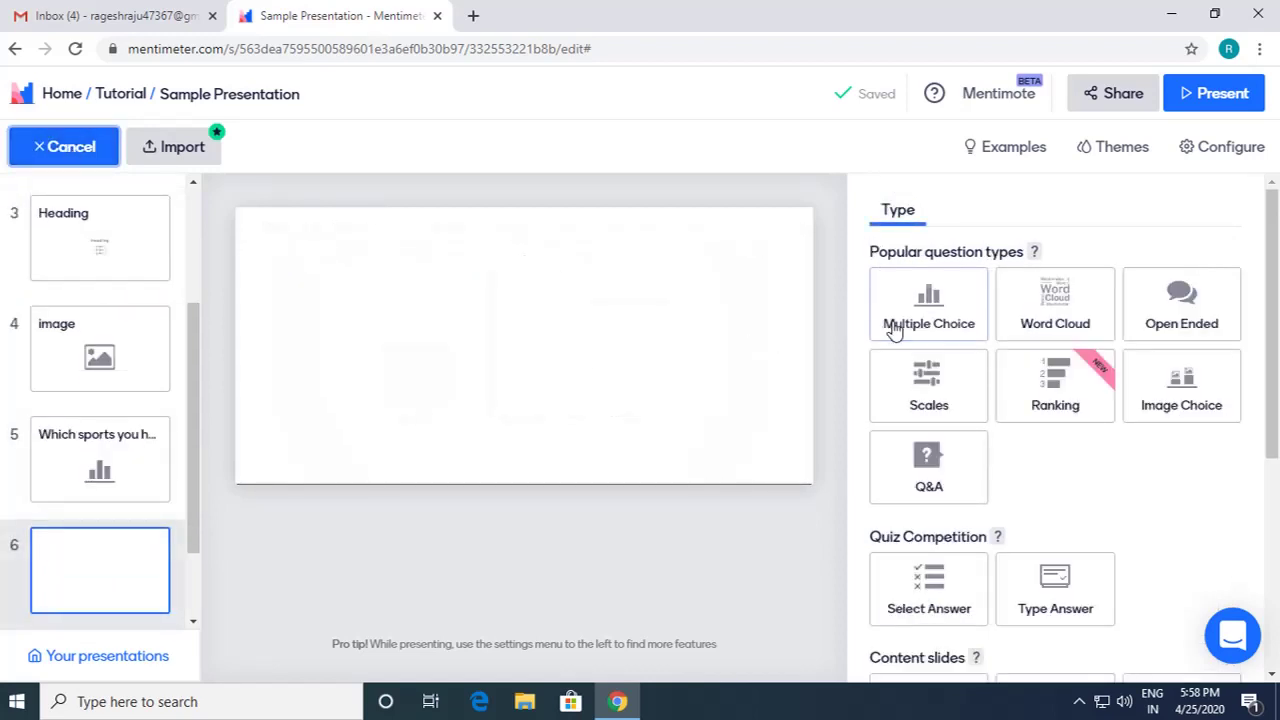
{"action": "left_click", "coordinate": [1052, 318]}
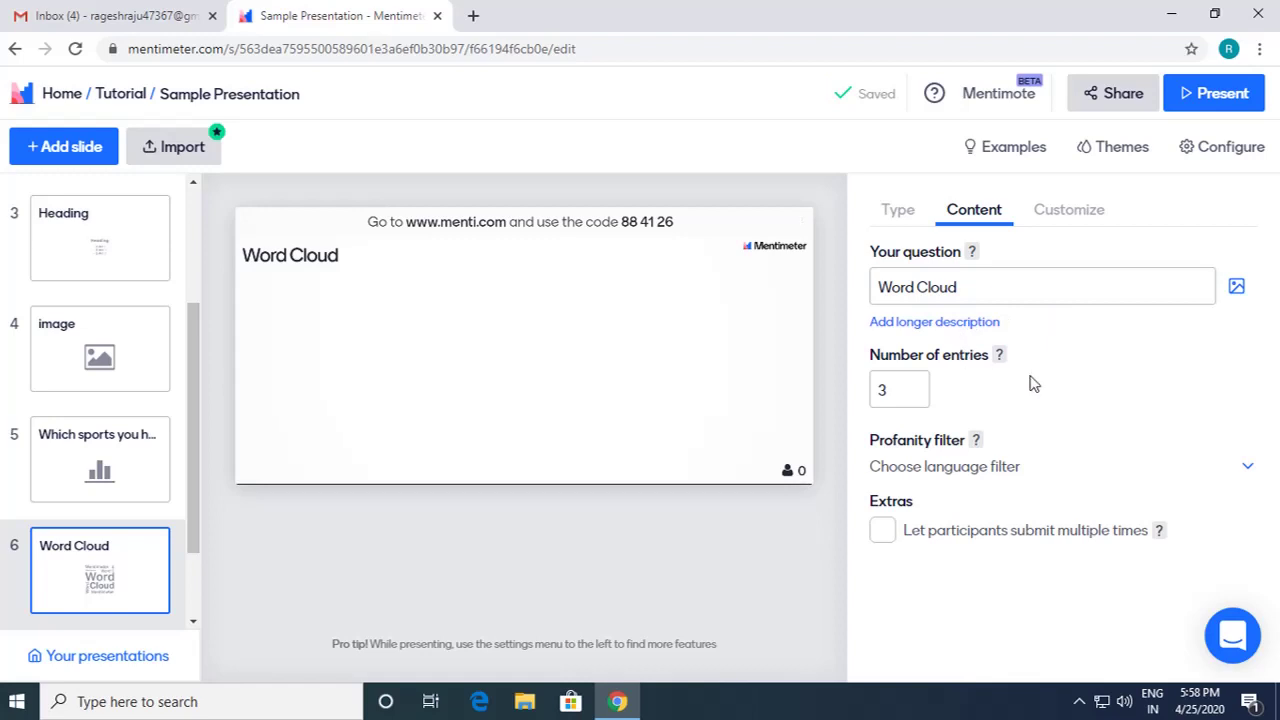
Step: Title the word cloud 'What languages do you speak?' and set entries per participant to 5
{"action": "left_click", "coordinate": [962, 287]}
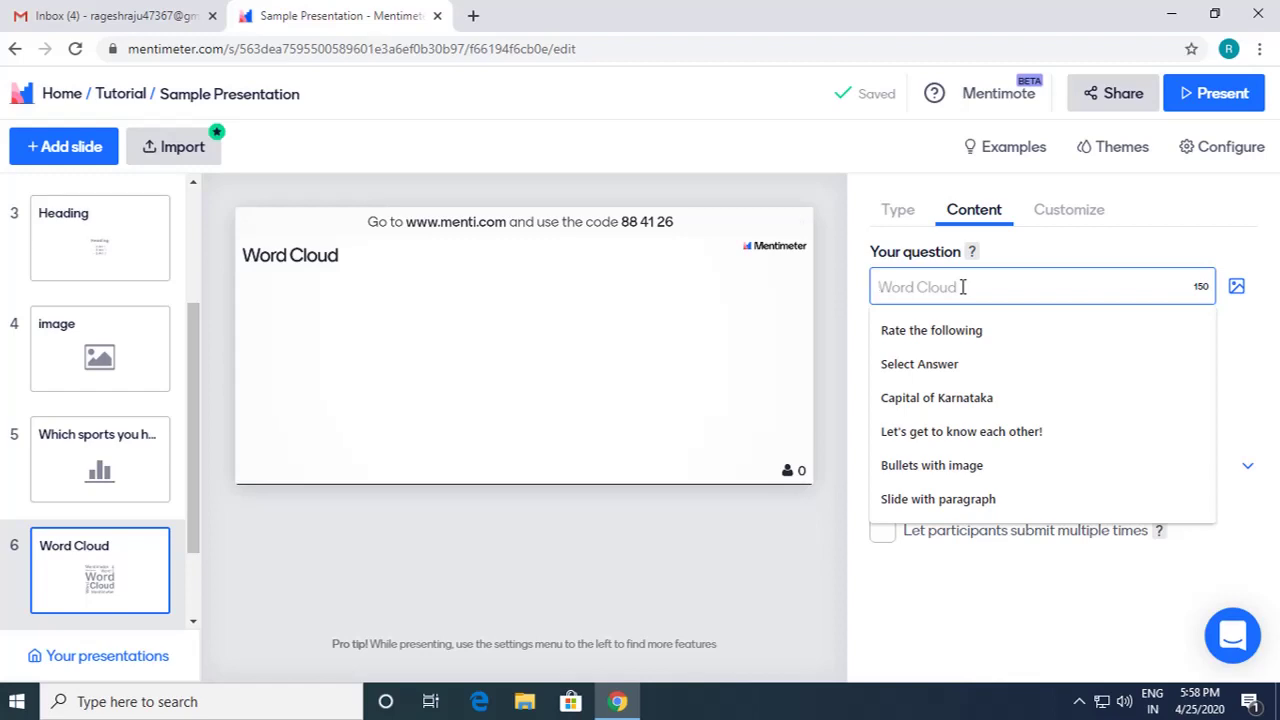
{"action": "type", "text": "What la"}
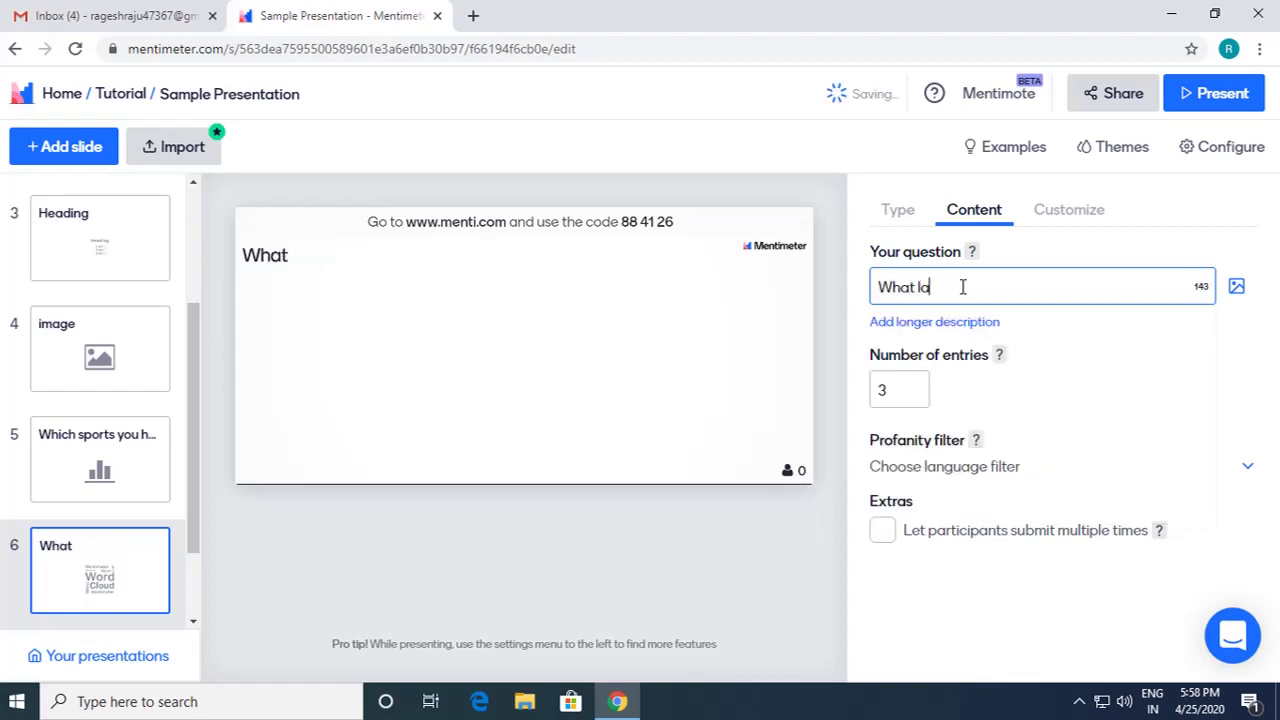
{"action": "type", "text": "nguages d"}
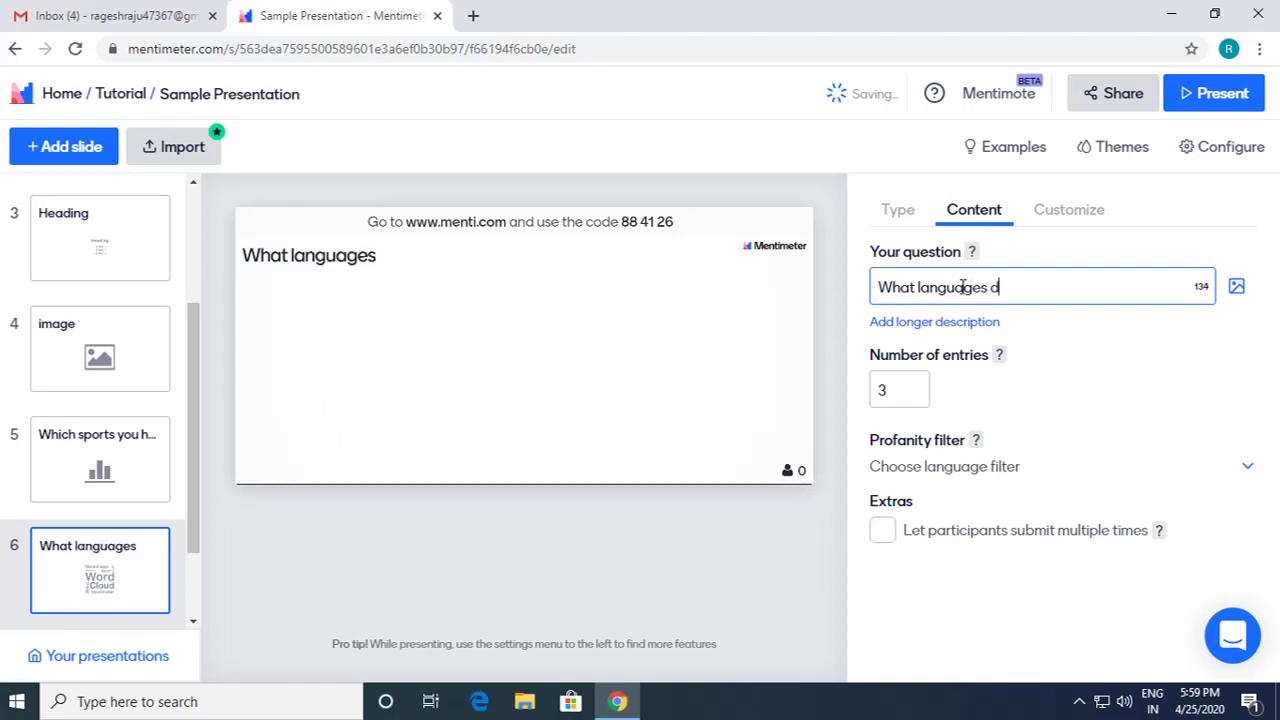
{"action": "type", "text": "o you "}
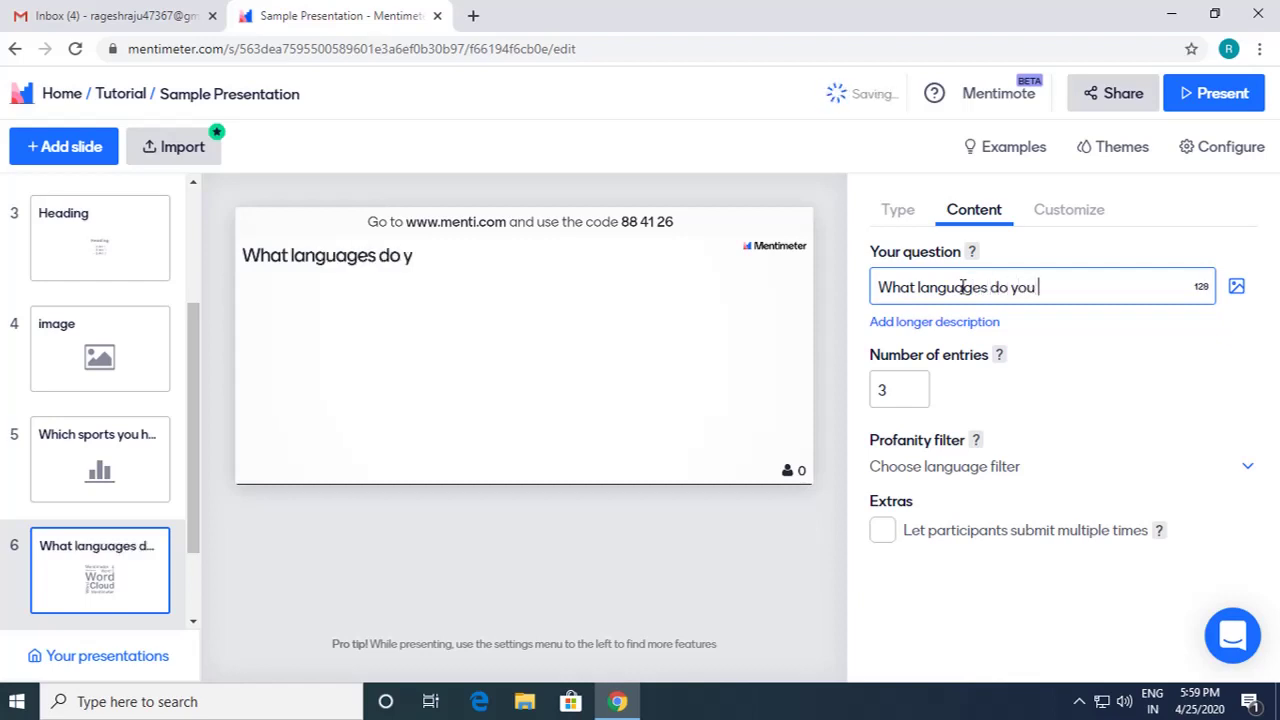
{"action": "type", "text": "speak?"}
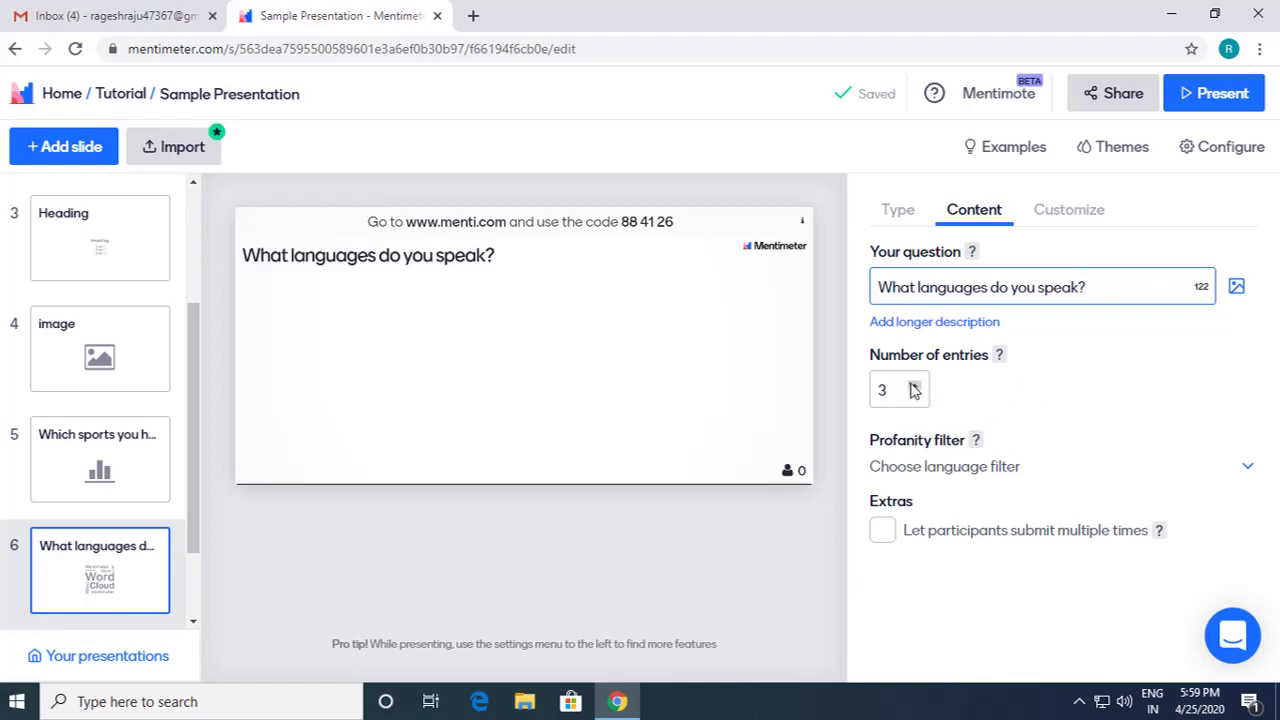
{"action": "left_click", "coordinate": [914, 385]}
{"action": "left_click", "coordinate": [914, 394]}
{"action": "left_click", "coordinate": [914, 394]}
{"action": "left_click", "coordinate": [914, 394]}
{"action": "left_click", "coordinate": [914, 394]}
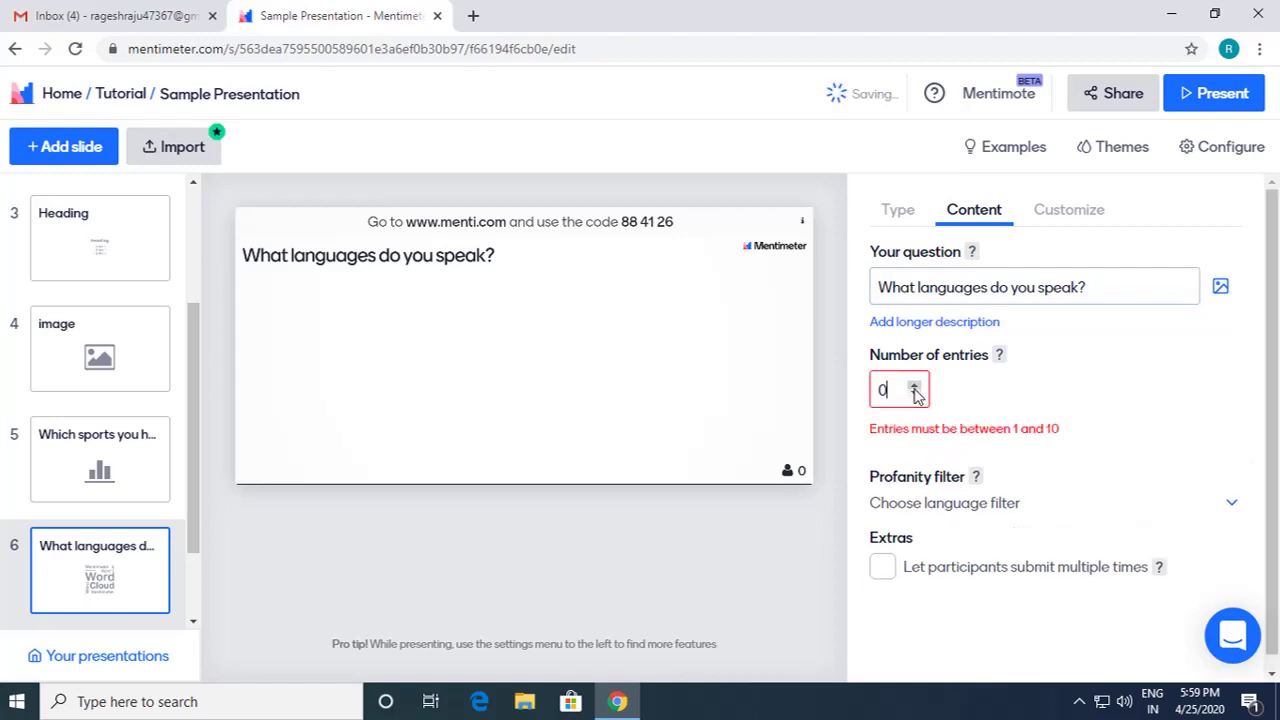
{"action": "left_click", "coordinate": [914, 385]}
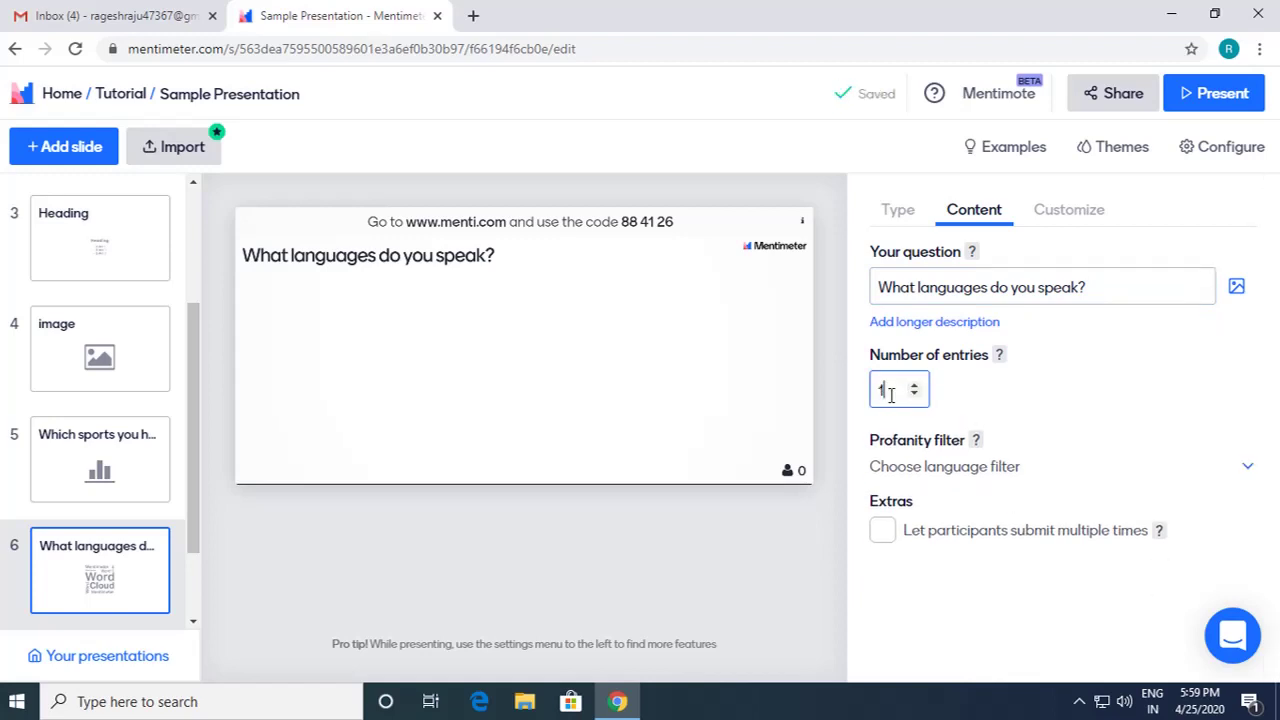
{"action": "left_click", "coordinate": [913, 385]}
{"action": "left_click", "coordinate": [913, 385]}
Step: Add slide 7 and fill the invite form with the friend's name and e-mail address
{"action": "left_click", "coordinate": [90, 150]}
{"action": "left_click", "coordinate": [90, 150]}
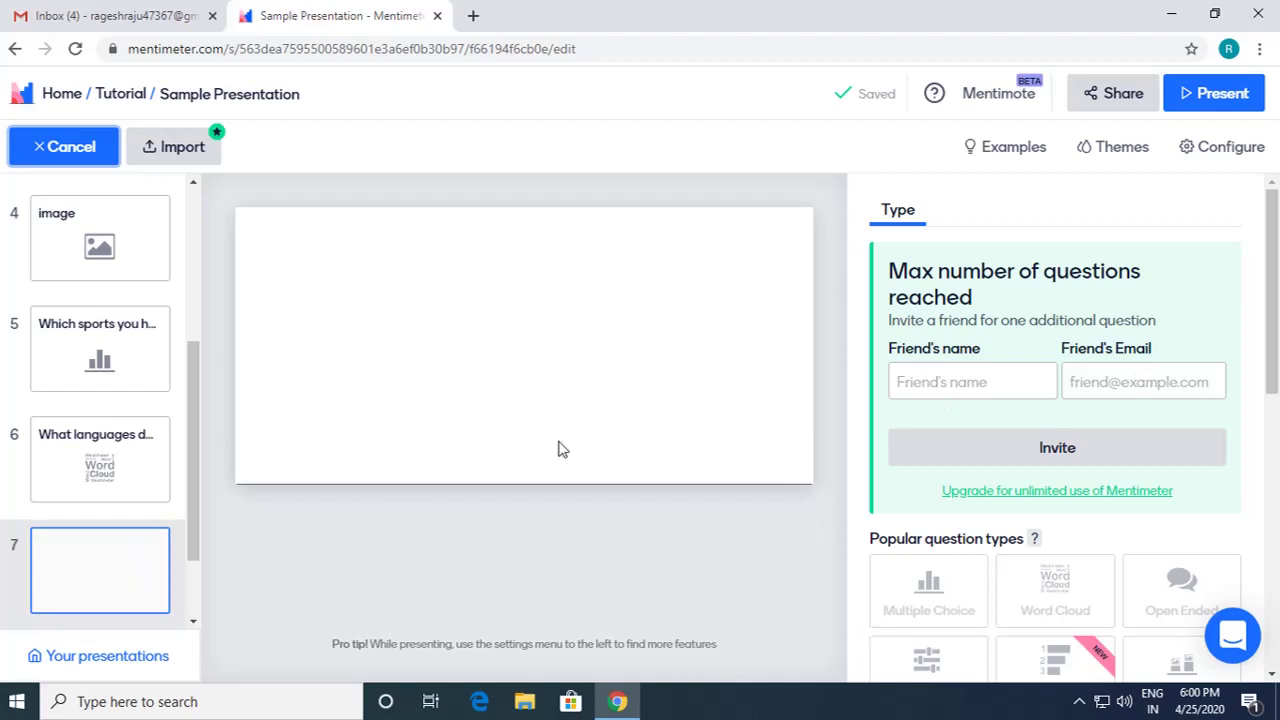
{"action": "left_click", "coordinate": [985, 383]}
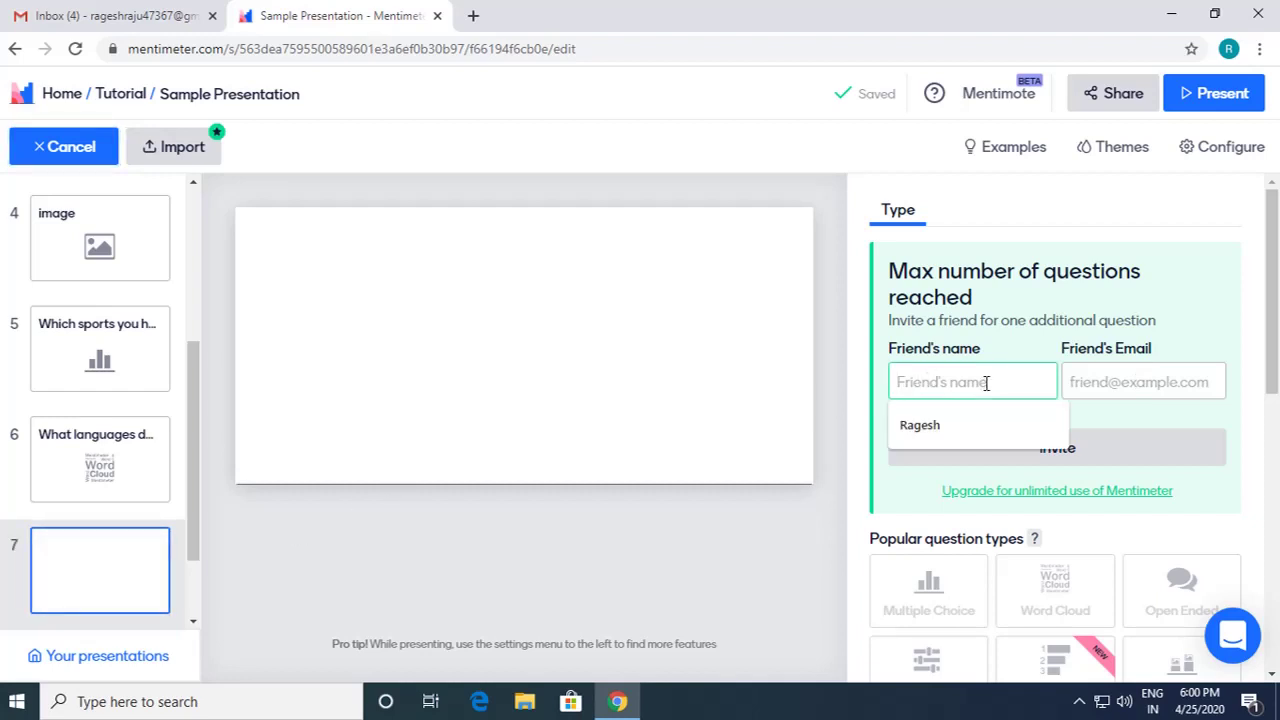
{"action": "left_click", "coordinate": [968, 418]}
{"action": "left_click", "coordinate": [1155, 388]}
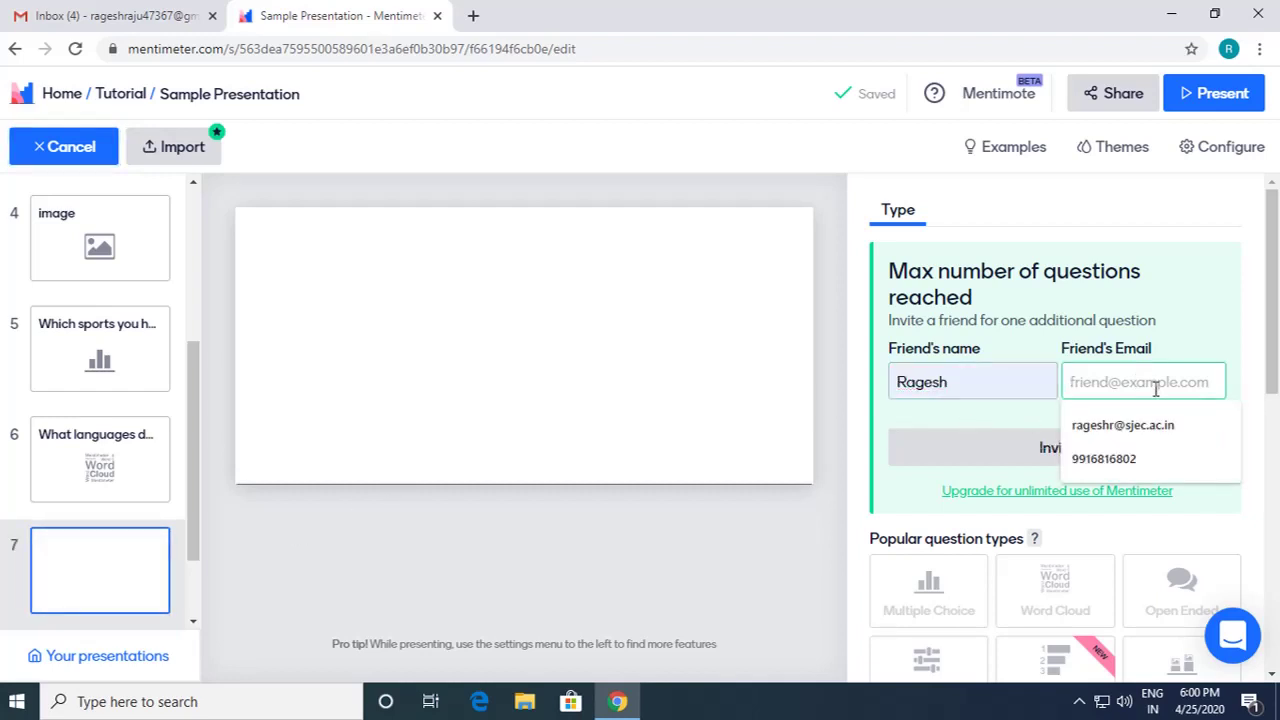
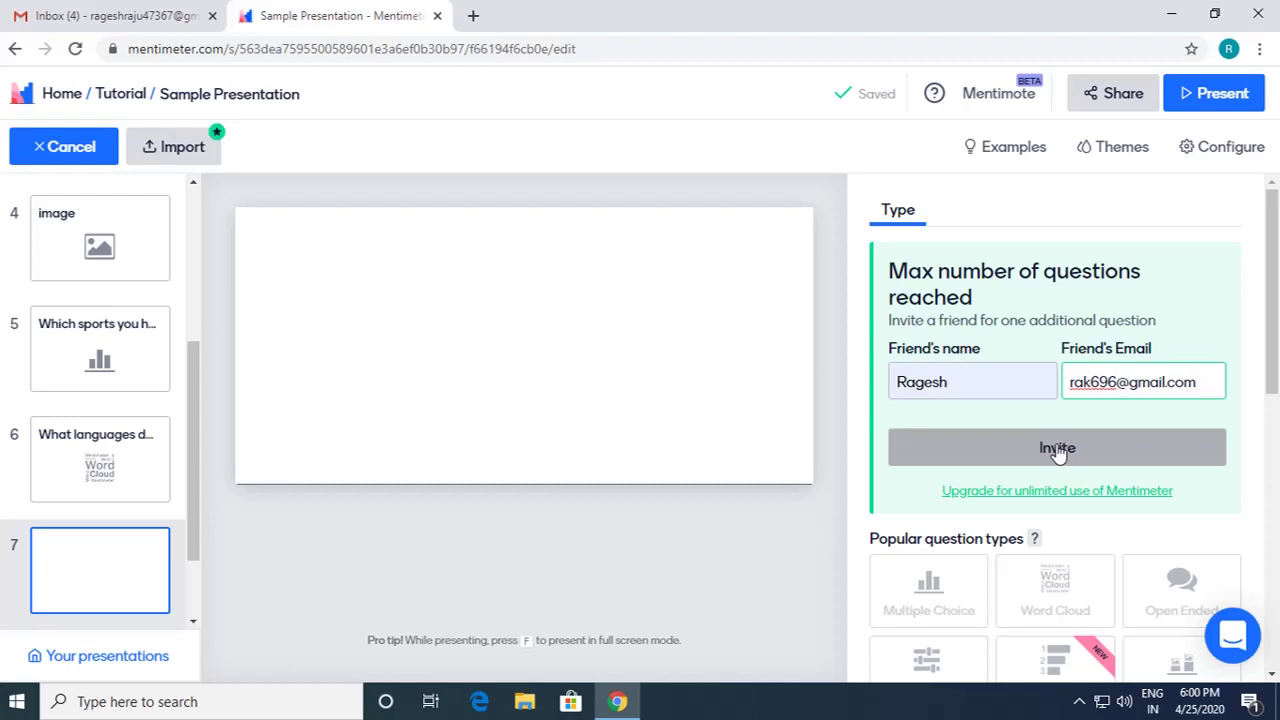
Step: Send the invite, then make slide 7 Open Ended: 'What do you like to do during your free time?'
{"action": "left_click", "coordinate": [1058, 450]}
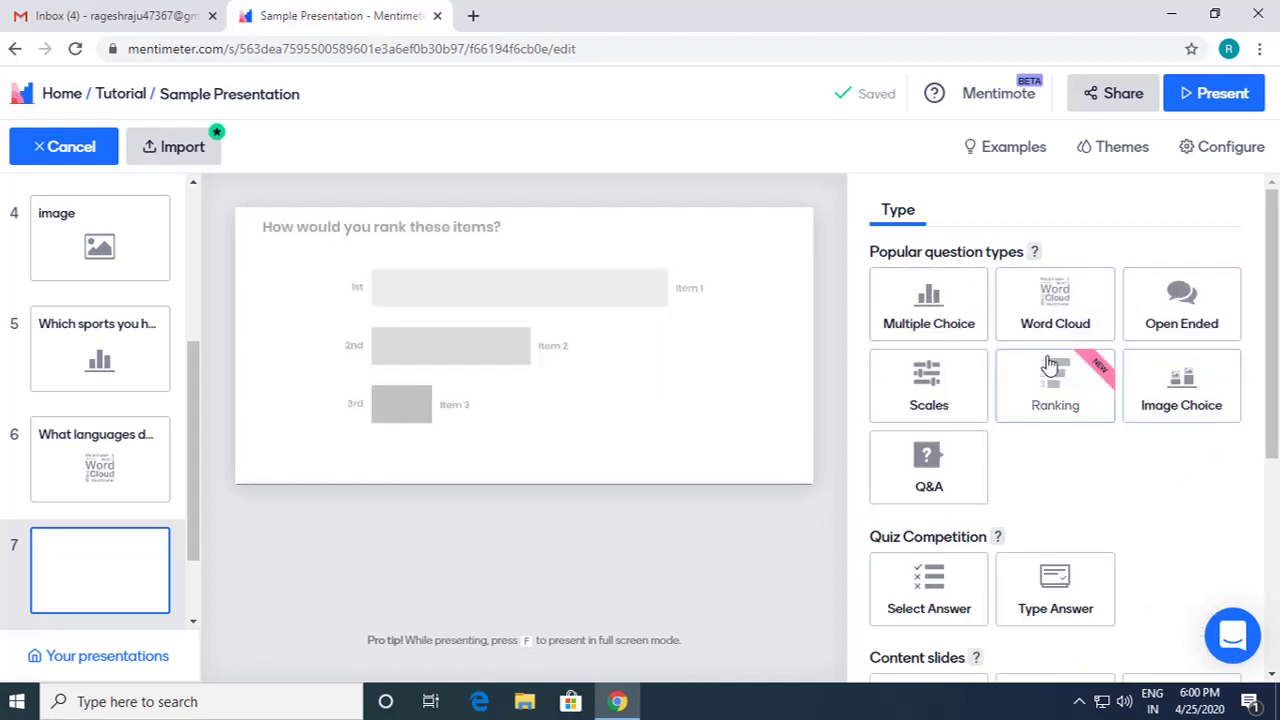
{"action": "left_click", "coordinate": [1191, 307]}
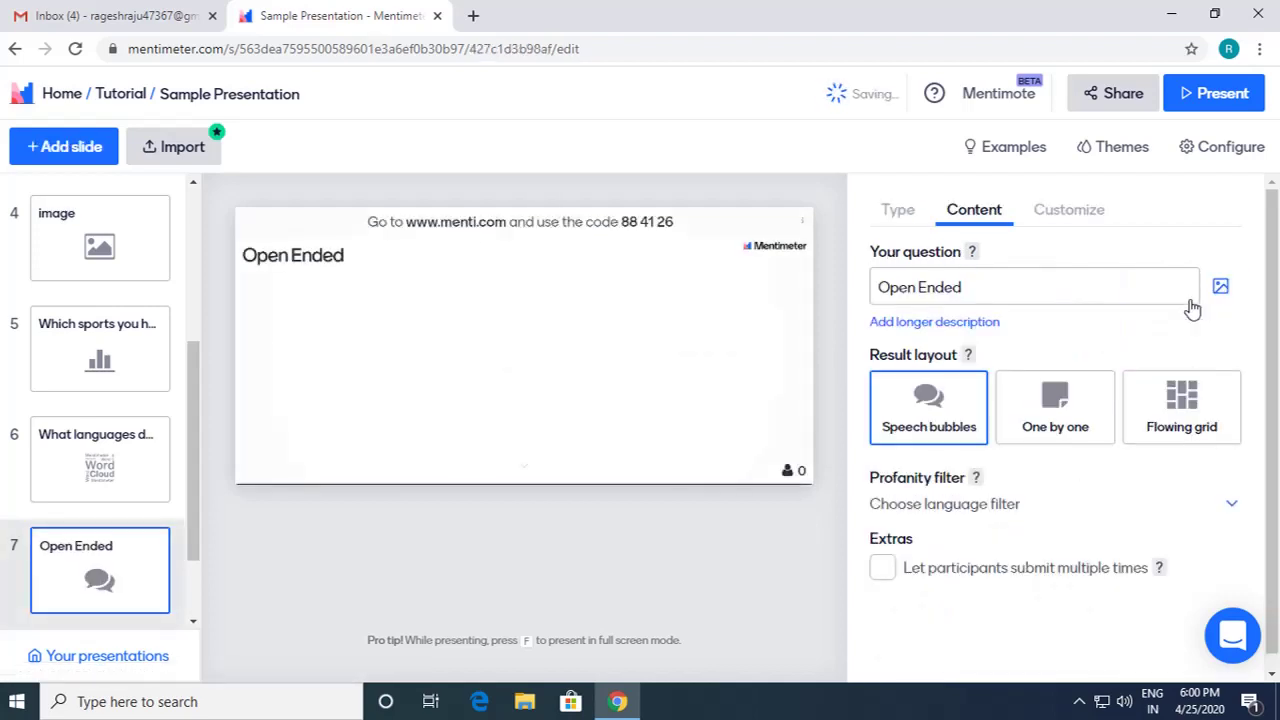
{"action": "left_click", "coordinate": [975, 290]}
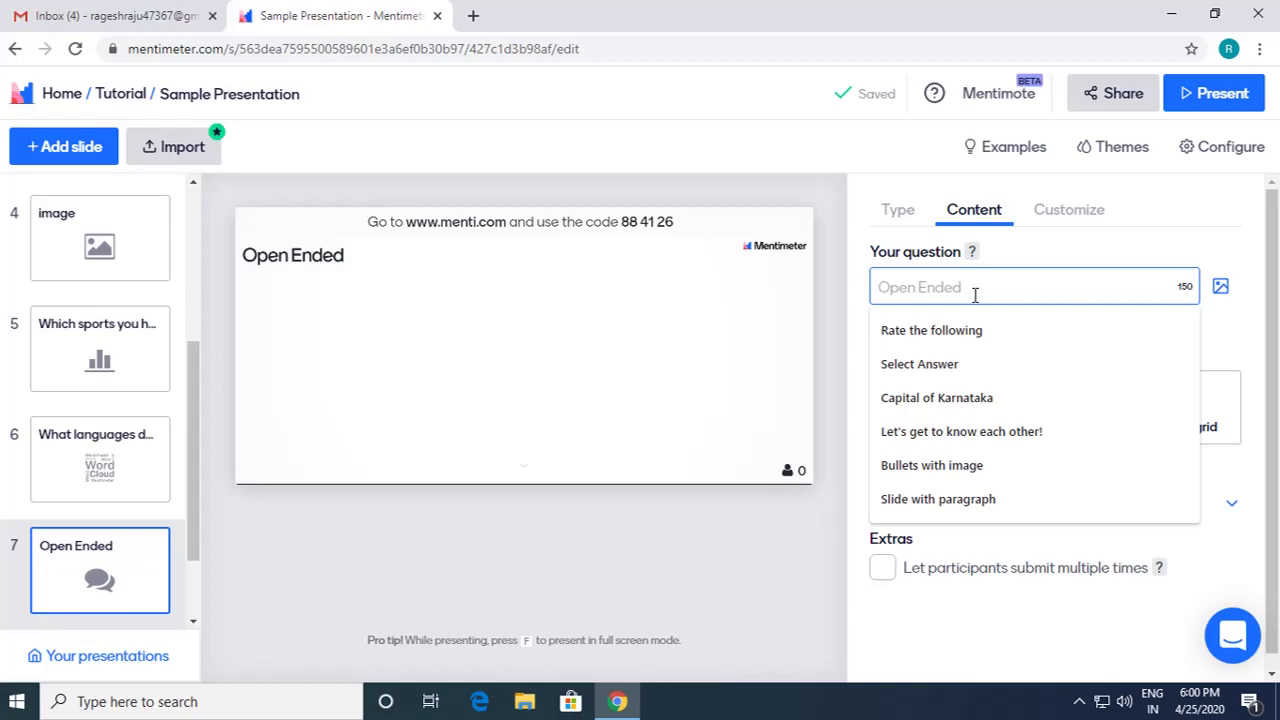
{"action": "type", "text": "What do you"}
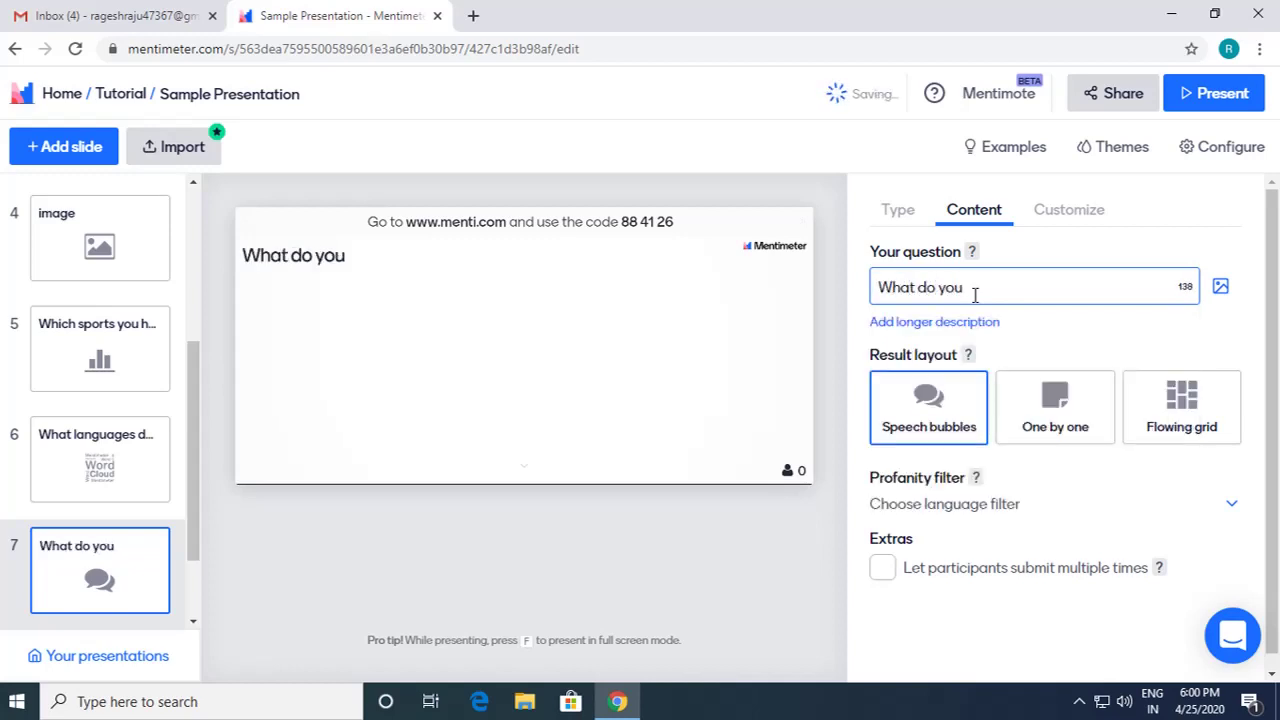
{"action": "type", "text": " like to do "}
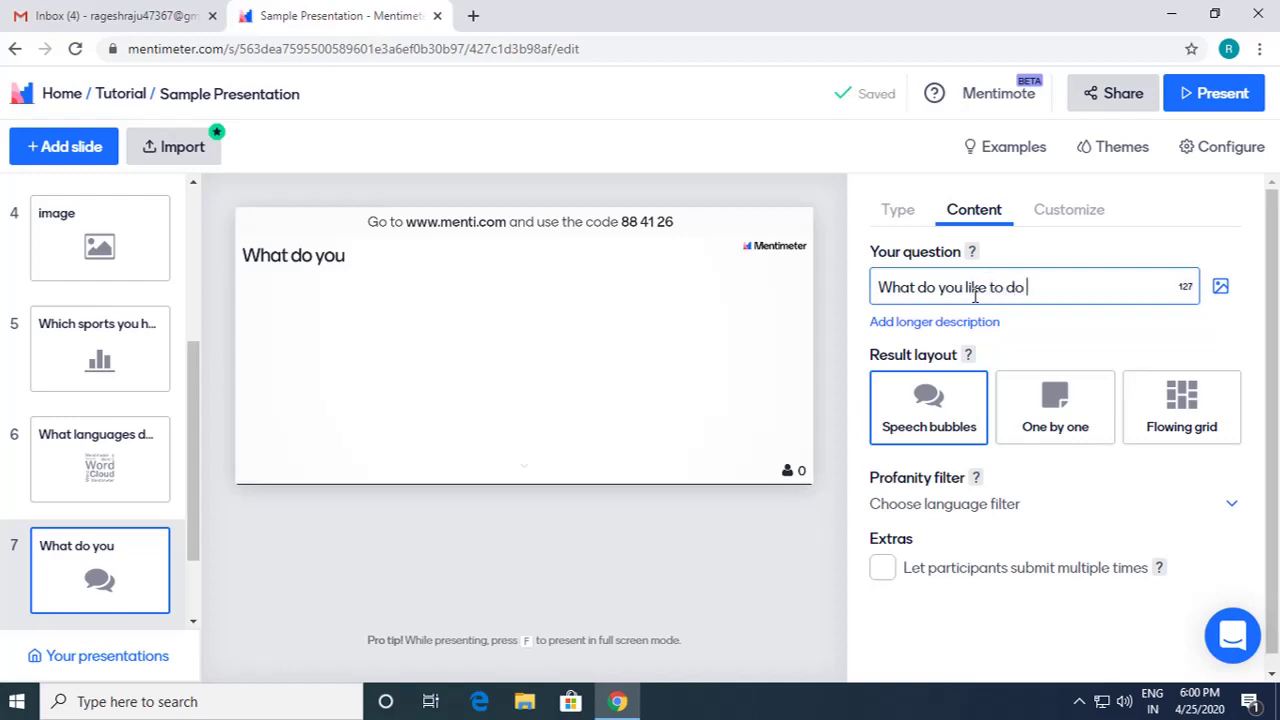
{"action": "type", "text": "during y"}
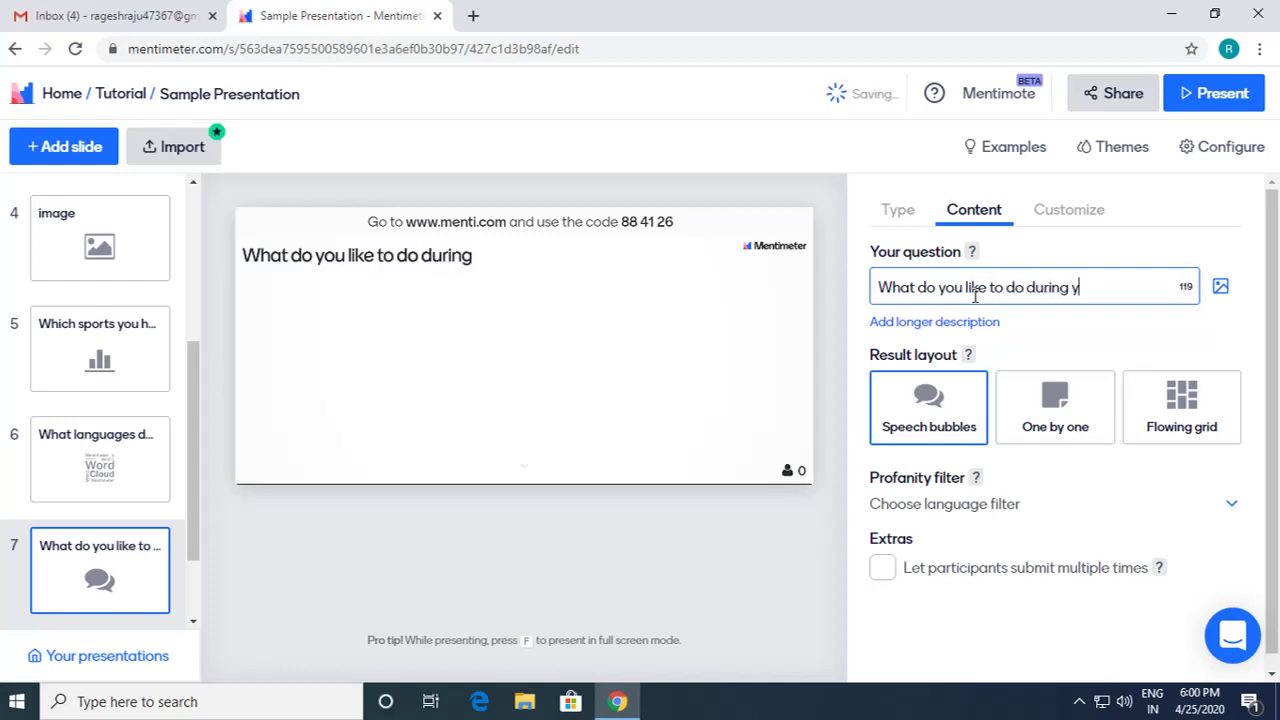
{"action": "type", "text": "our free "}
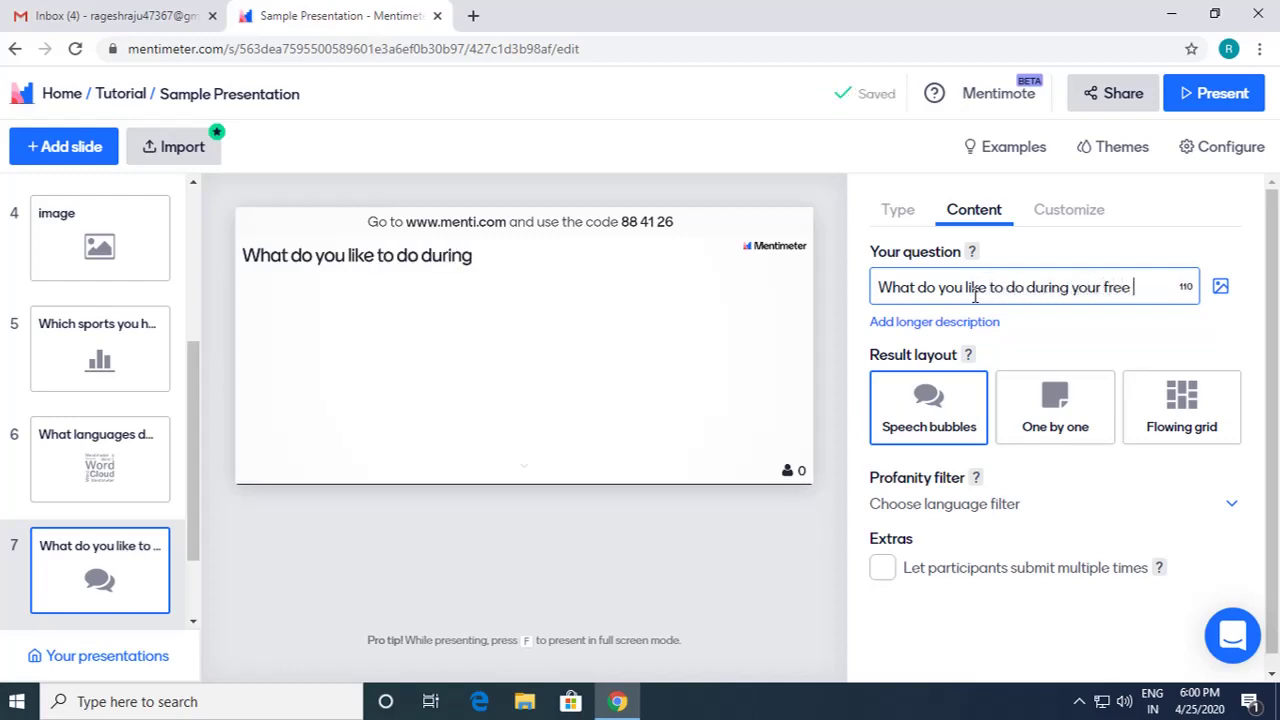
{"action": "type", "text": "time?"}
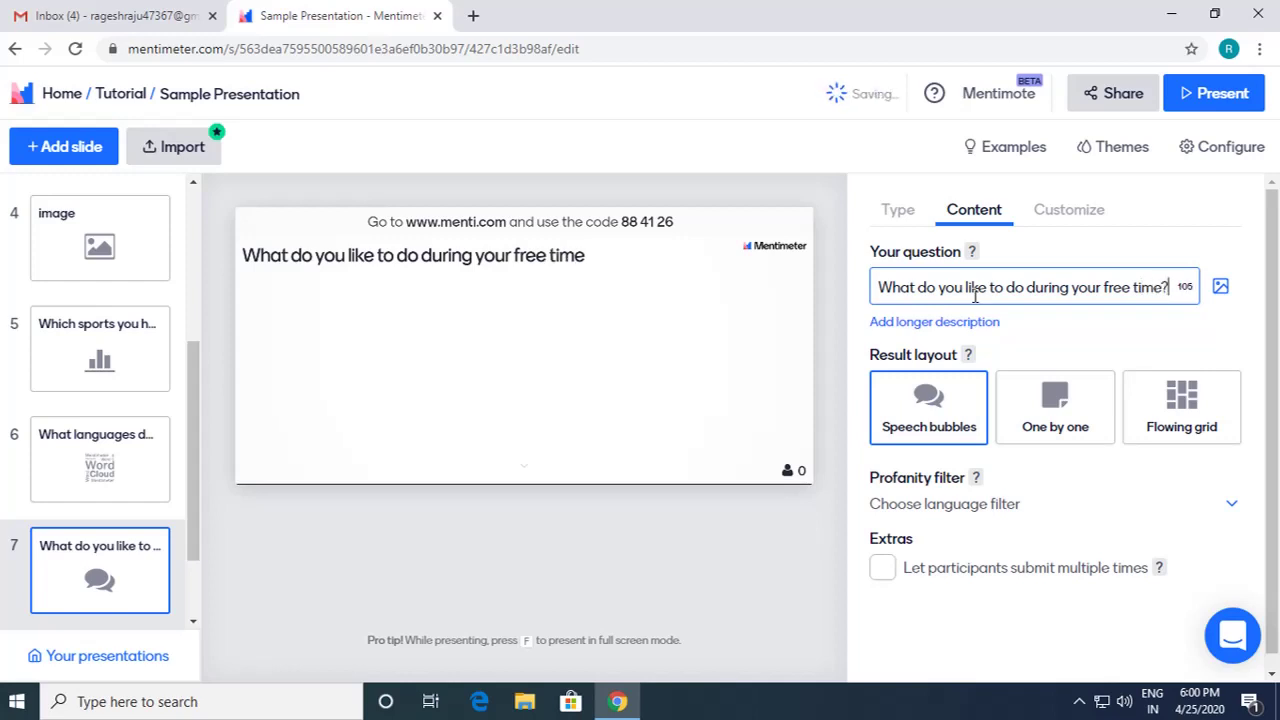
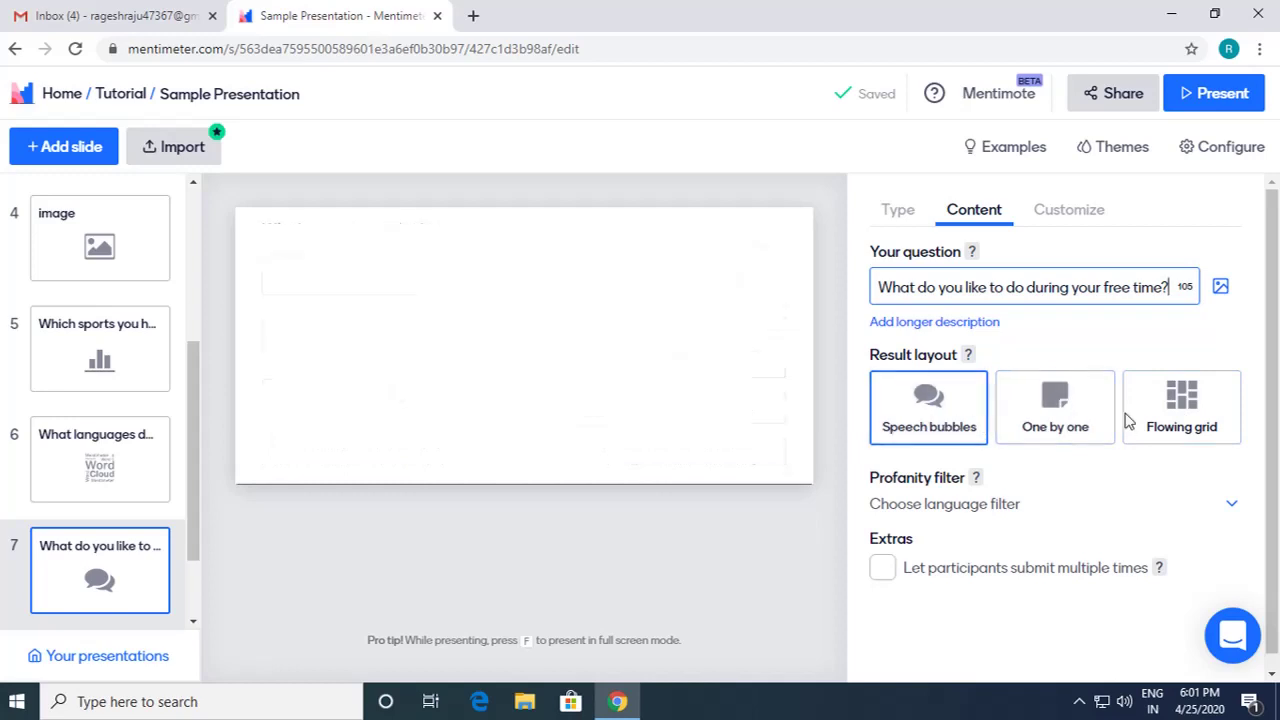
Step: Show the free-time answers as a Flowing grid and add a blank slide 8
{"action": "left_click", "coordinate": [1200, 422]}
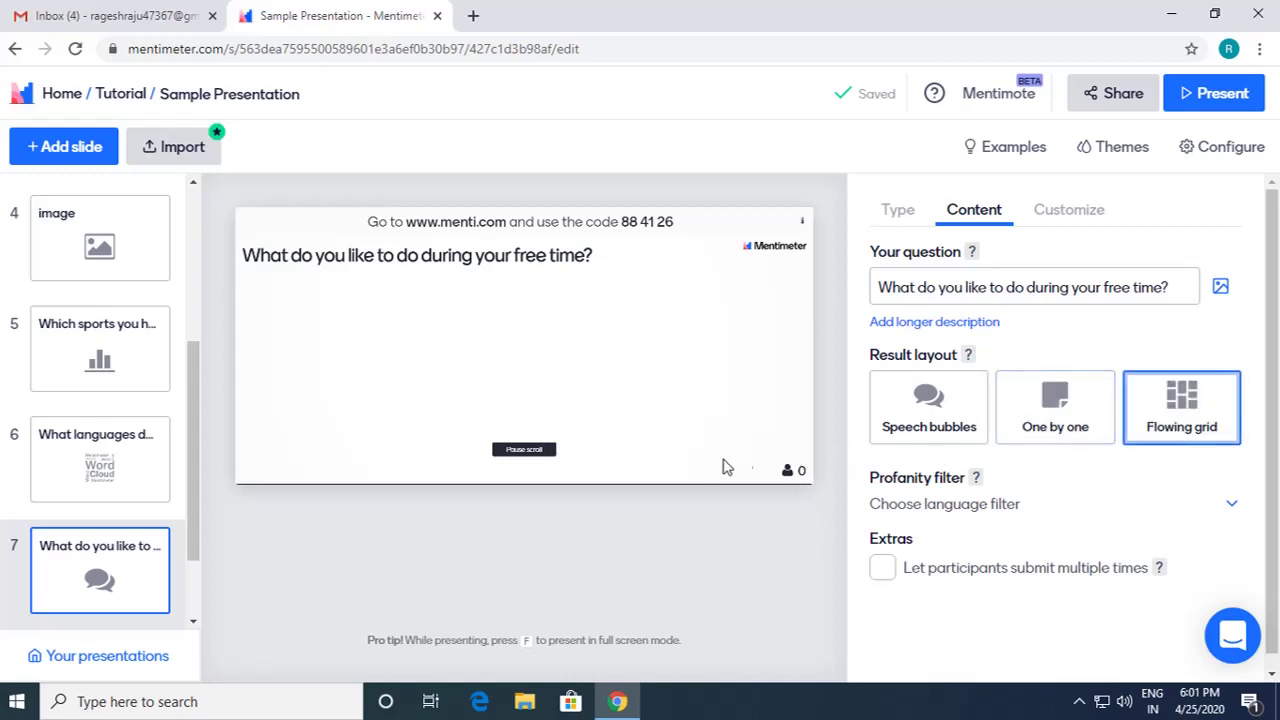
{"action": "left_click", "coordinate": [95, 164]}
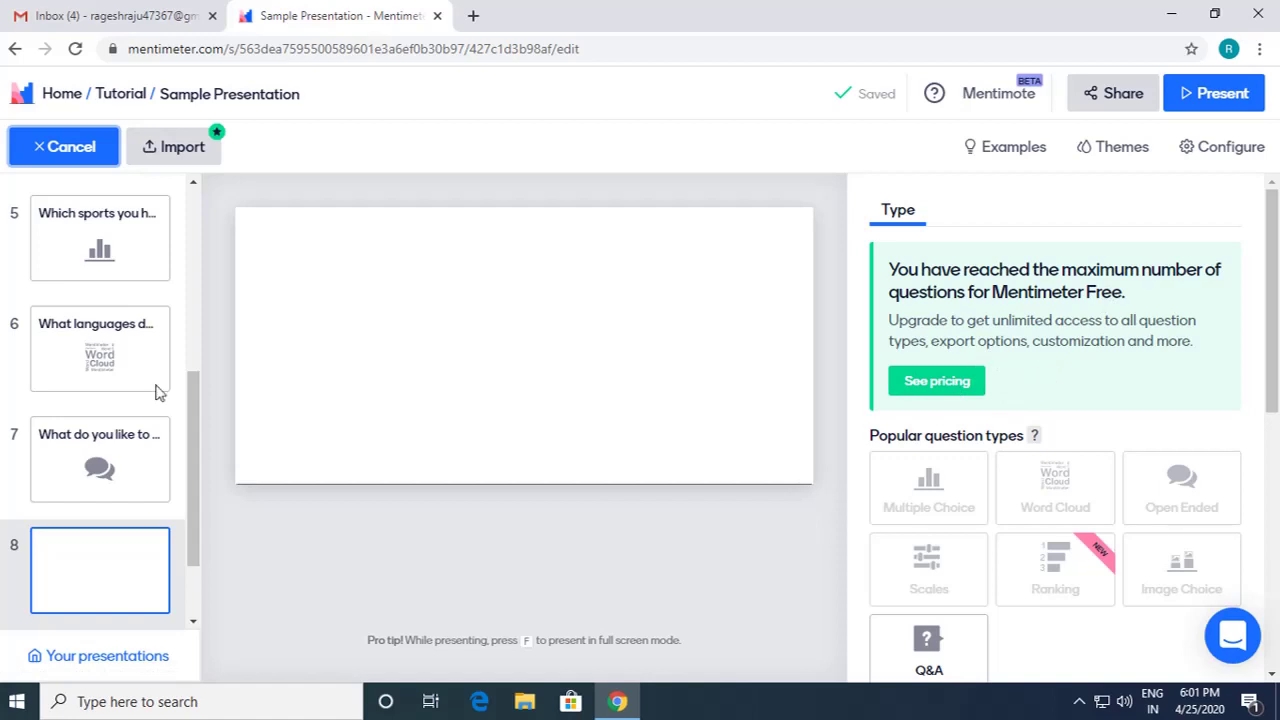
{"action": "mouse_move", "coordinate": [135, 375]}
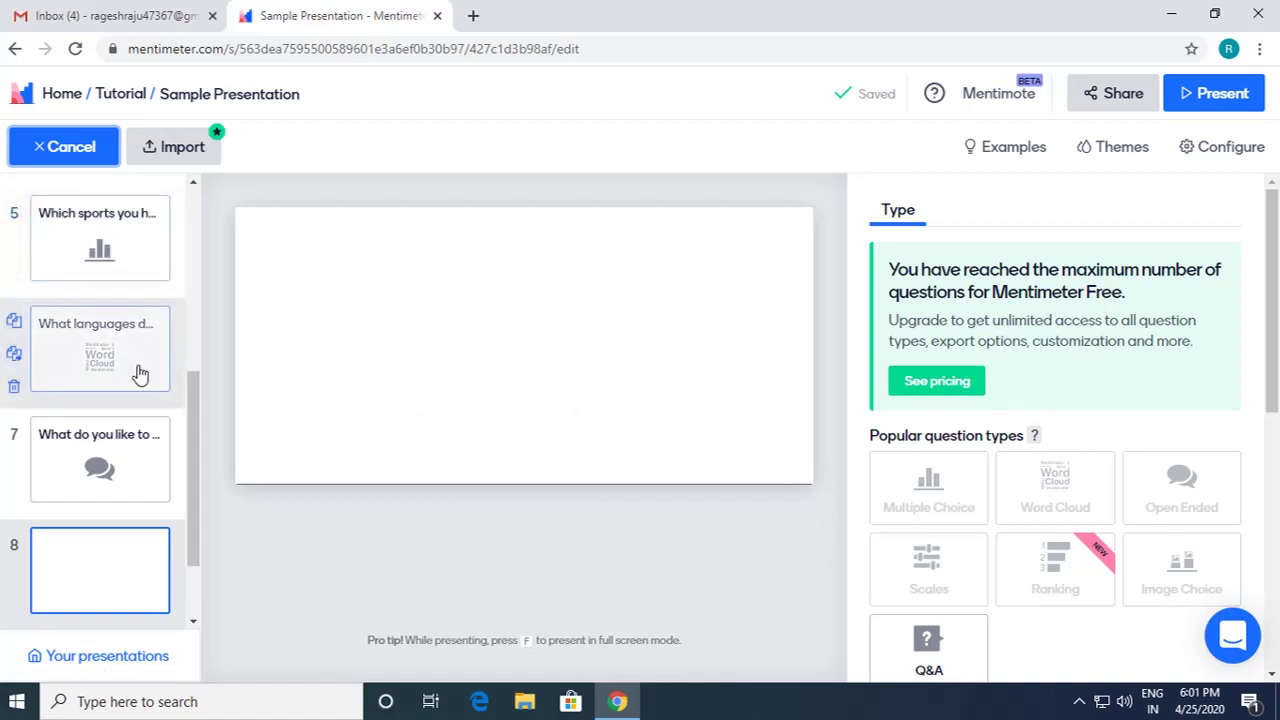
{"action": "mouse_move", "coordinate": [137, 465]}
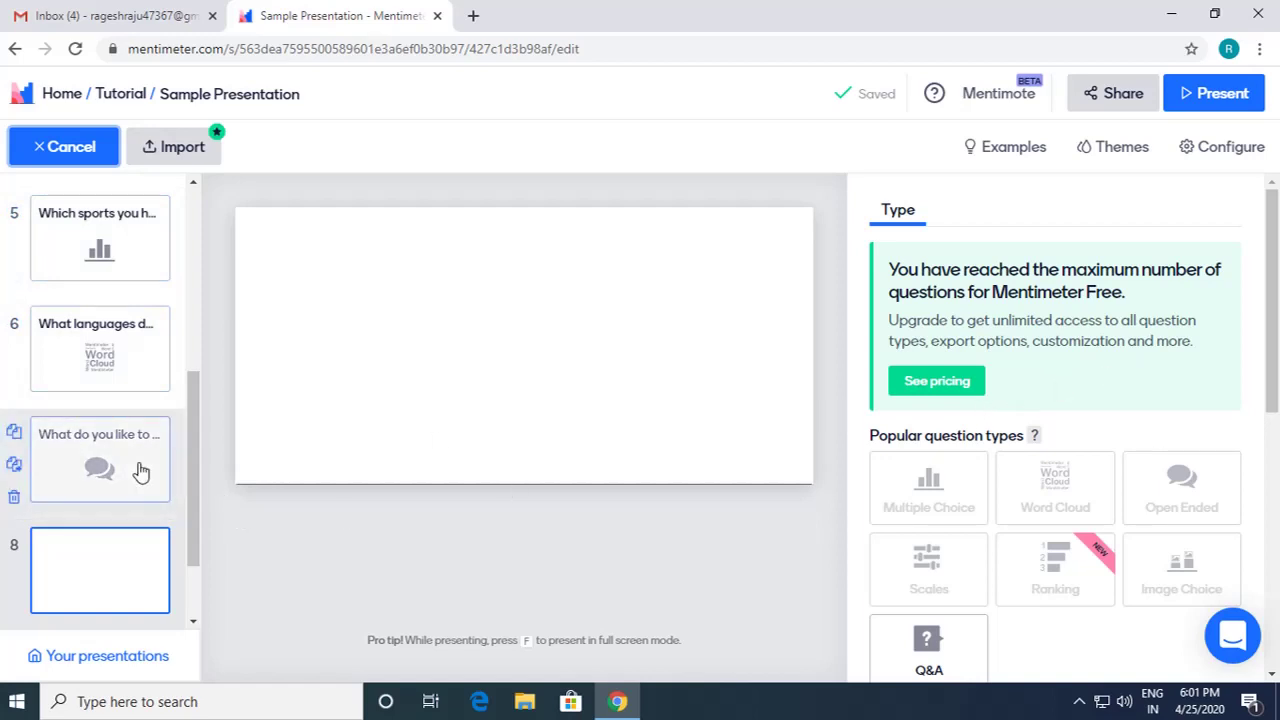
{"action": "scroll", "coordinate": [1050, 420], "scroll_direction": "down", "scroll_amount": 1}
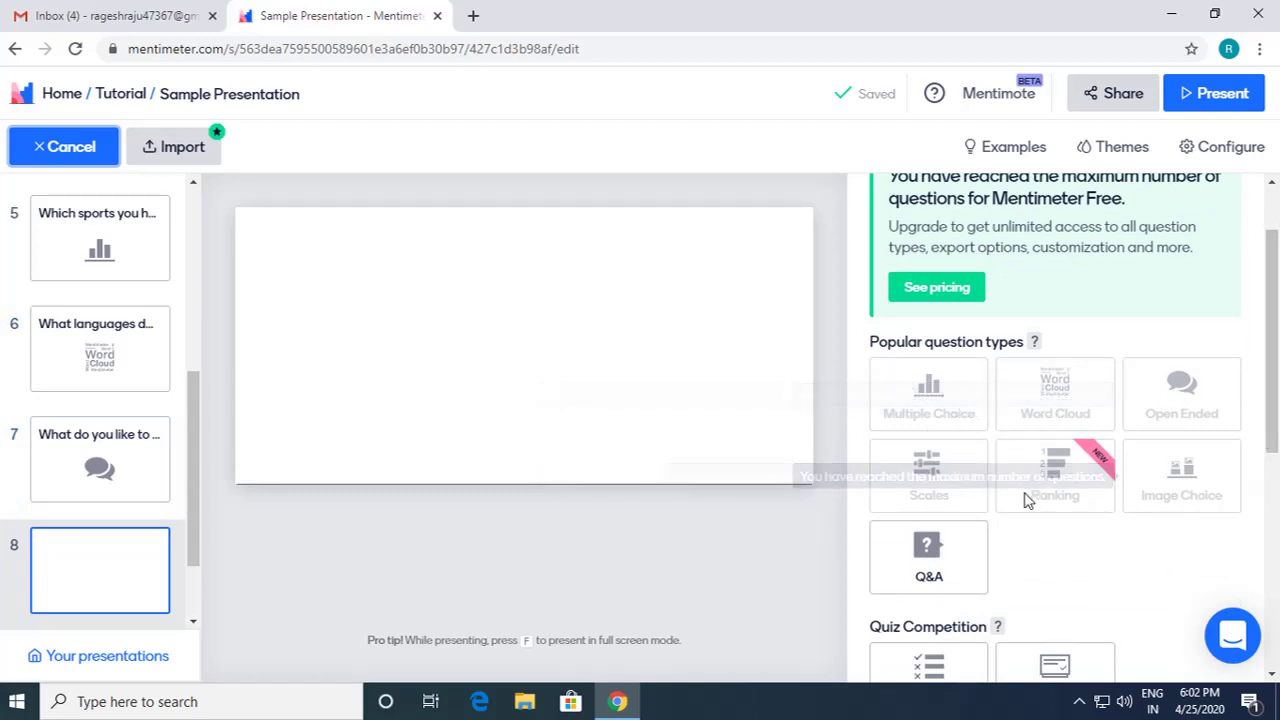
{"action": "scroll", "coordinate": [1025, 500], "scroll_direction": "down", "scroll_amount": 1}
{"action": "scroll", "coordinate": [1025, 500], "scroll_direction": "down", "scroll_amount": 1}
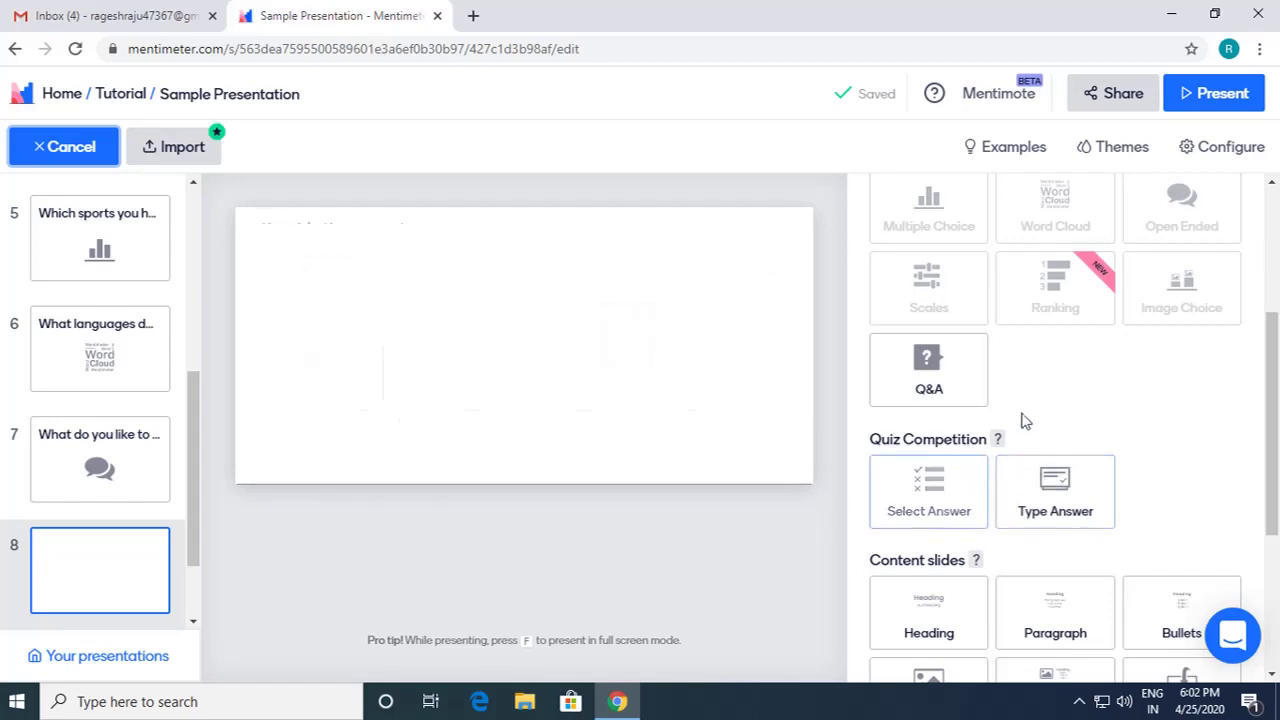
Step: Make slide 8 a Select Answer quiz using the suggested question 'Capital of Karnataka'
{"action": "left_click", "coordinate": [931, 493]}
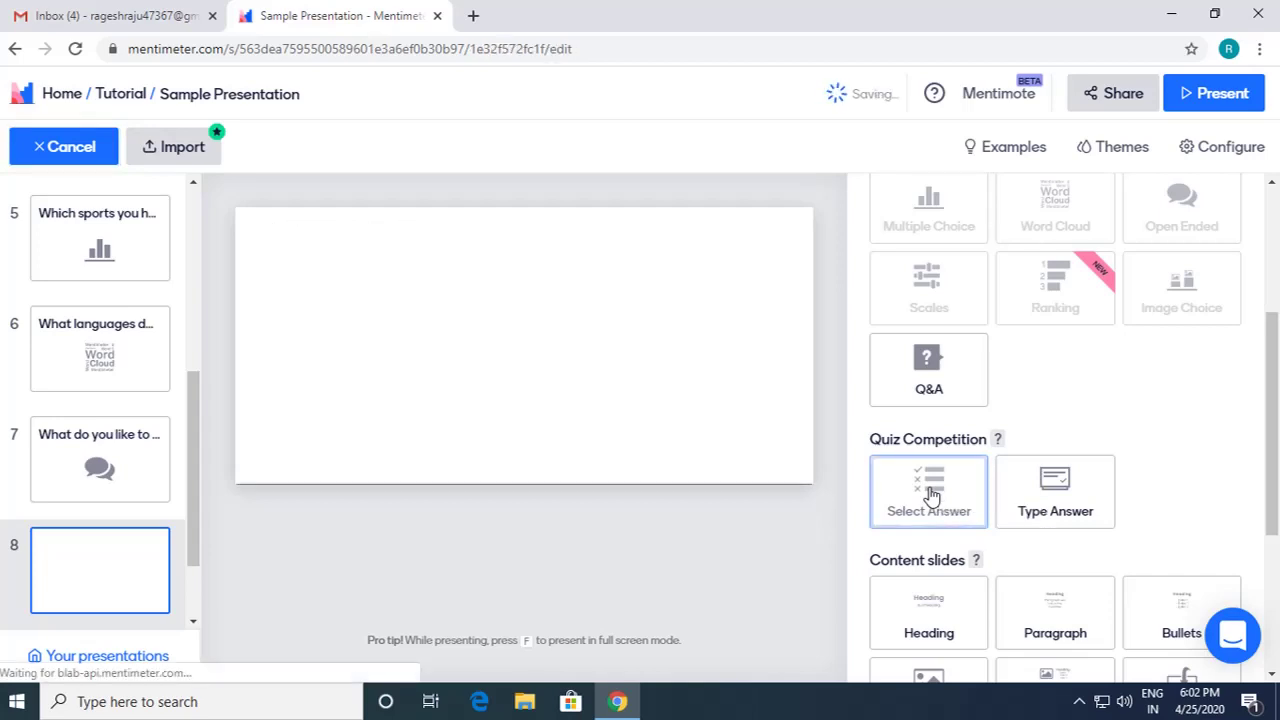
{"action": "scroll", "coordinate": [1090, 485], "scroll_direction": "up", "scroll_amount": 3}
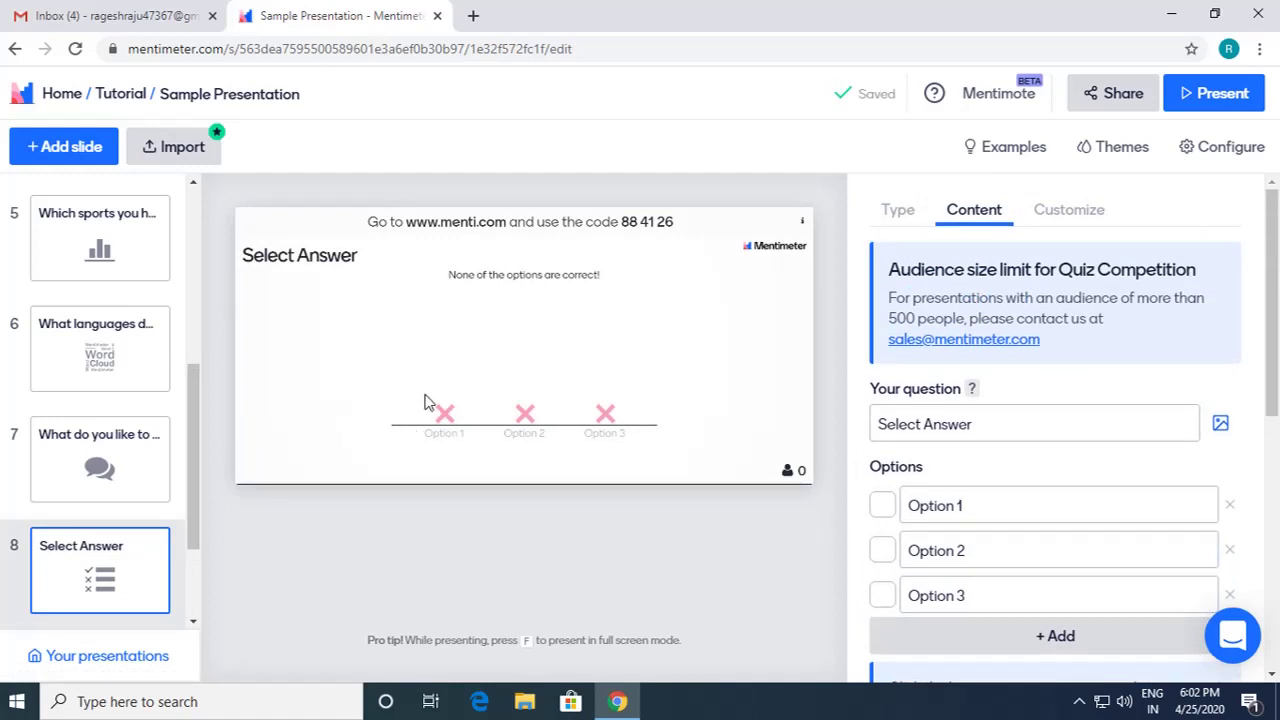
{"action": "left_click", "coordinate": [1004, 425]}
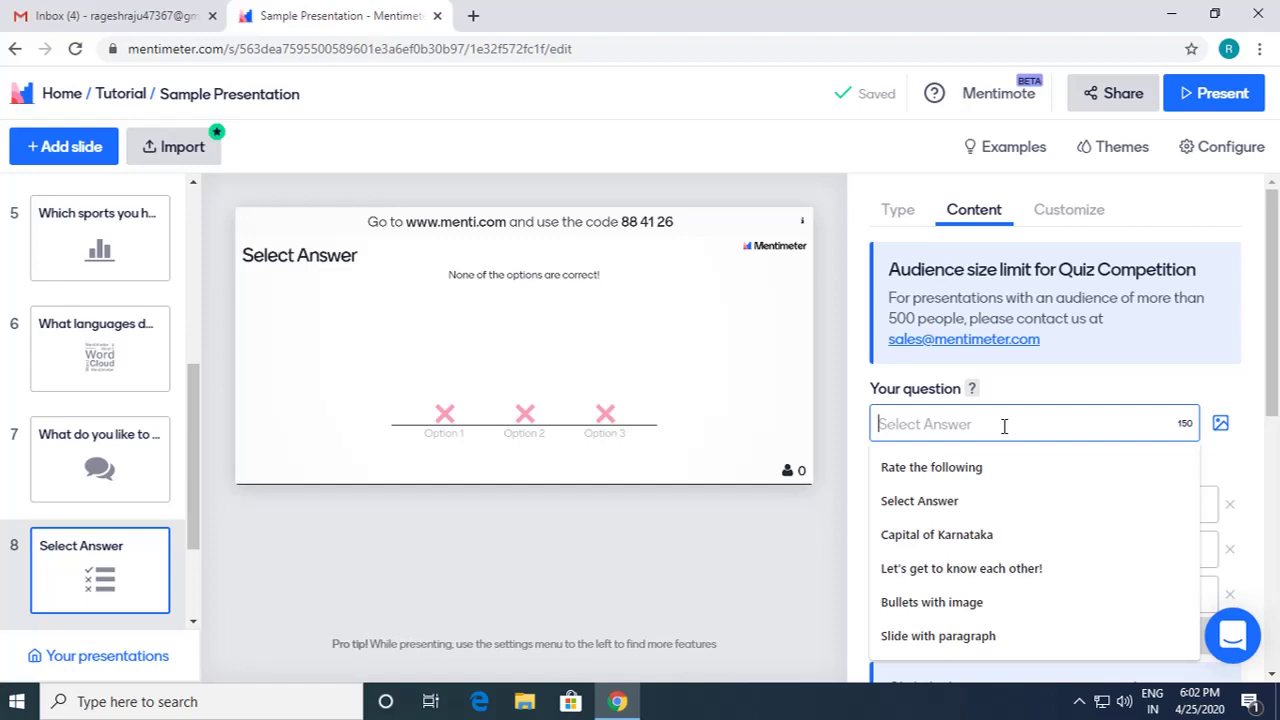
{"action": "type", "text": "Ca"}
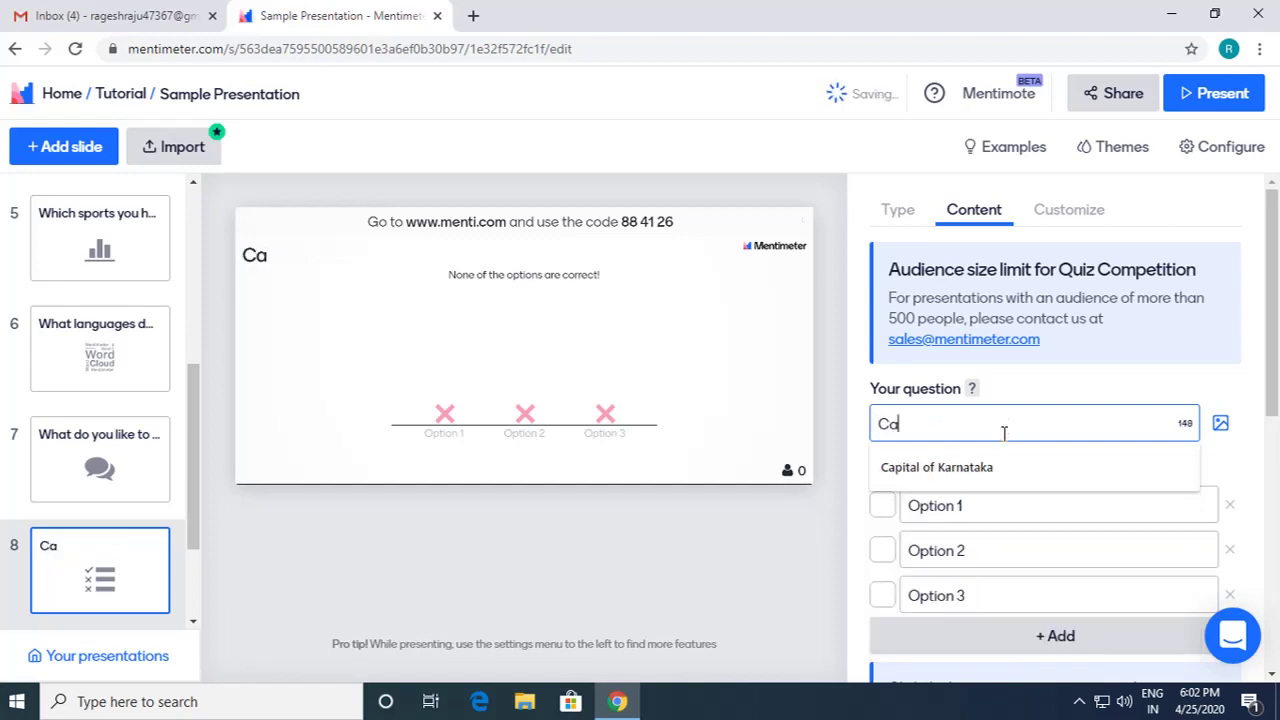
{"action": "left_click", "coordinate": [1000, 466]}
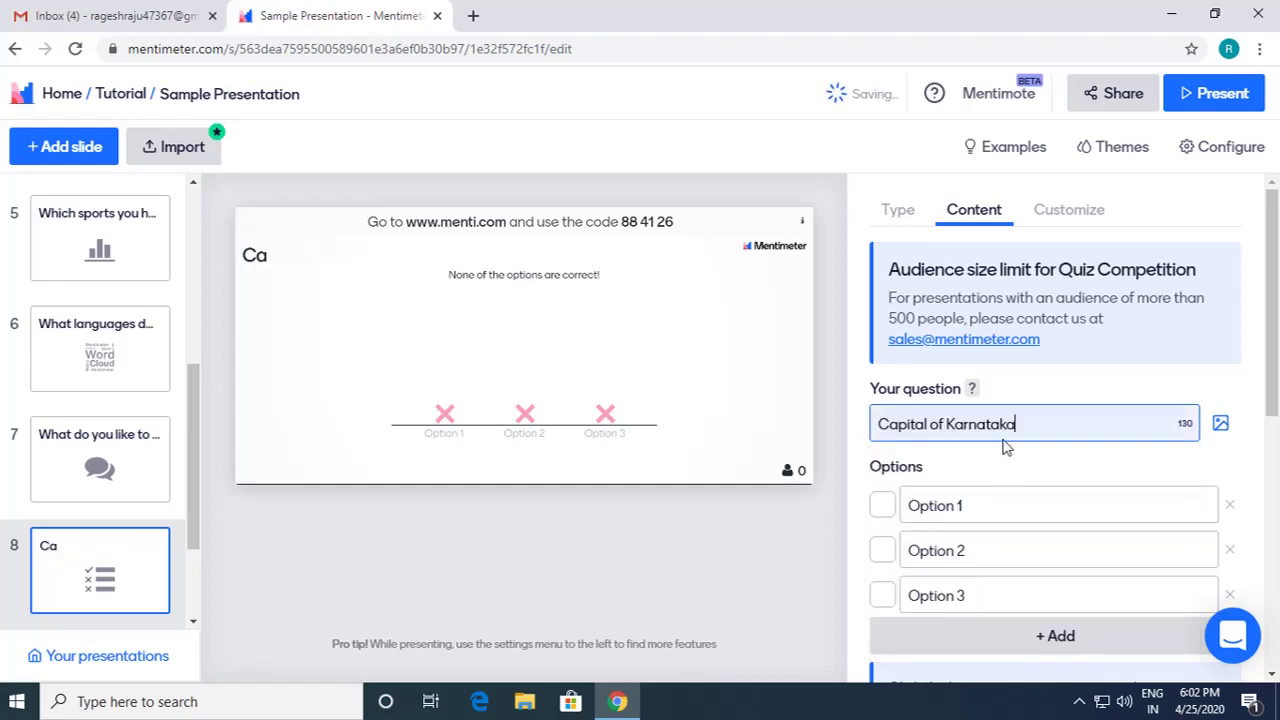
Step: Enter the answer options Mysuru, Bengaluru and Goa
{"action": "left_click", "coordinate": [989, 505]}
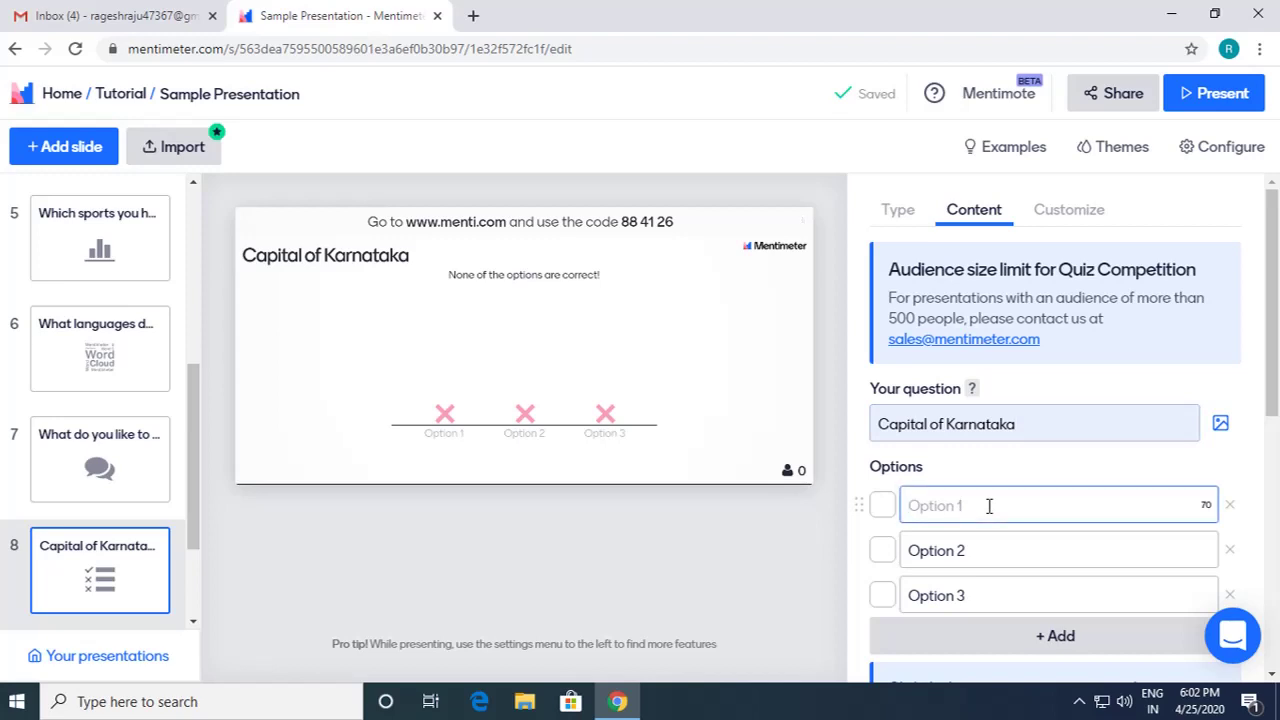
{"action": "type", "text": "Mysur"}
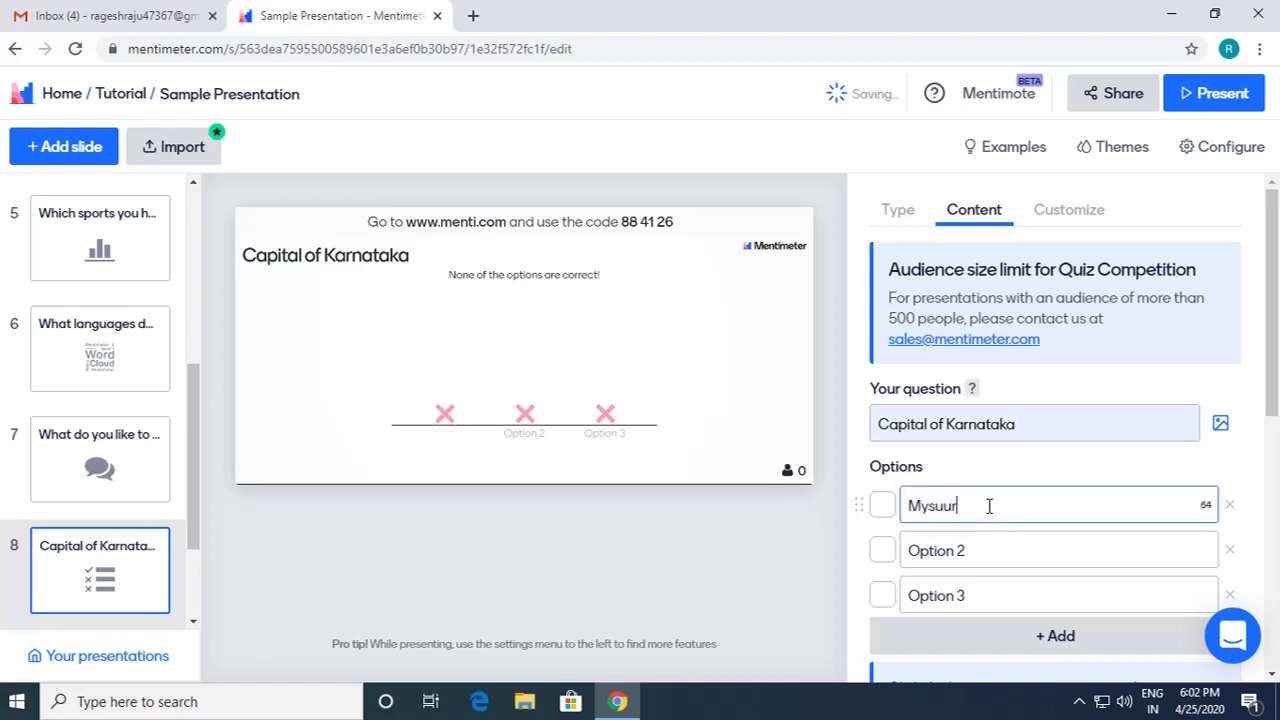
{"action": "type", "text": "u"}
{"action": "left_click", "coordinate": [989, 548]}
{"action": "type", "text": "Bengaluru"}
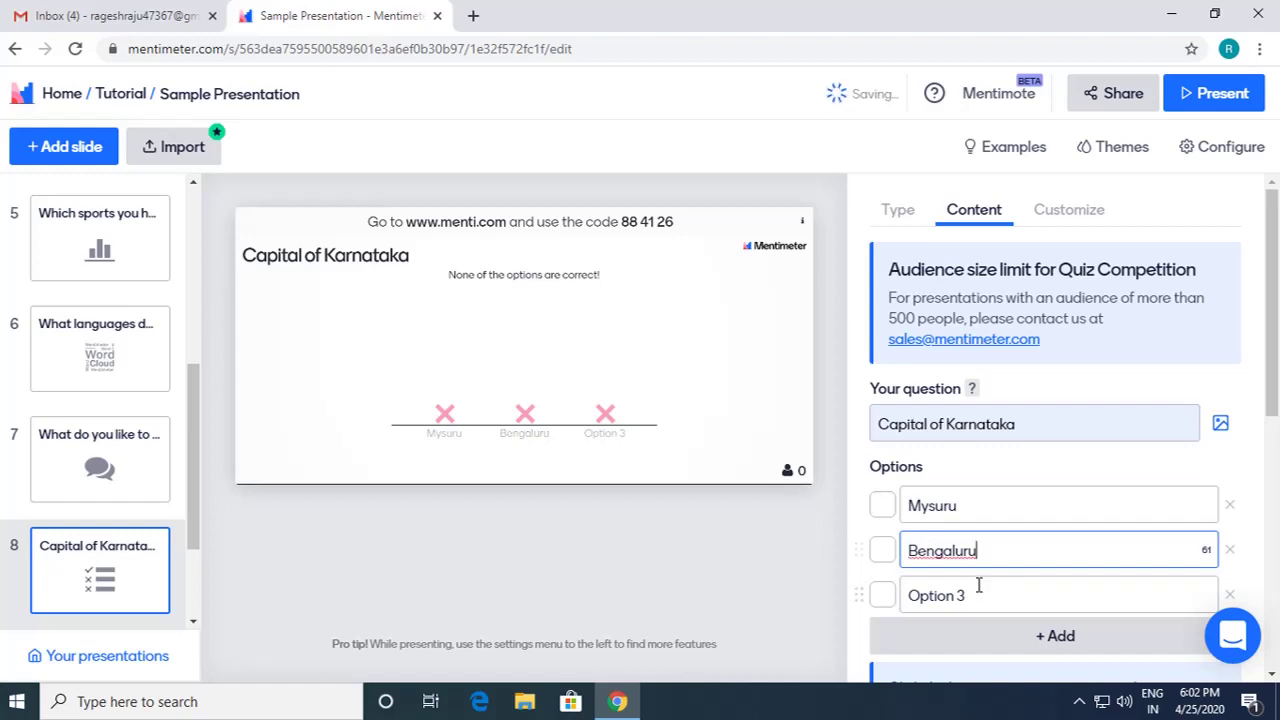
{"action": "left_click", "coordinate": [975, 596]}
{"action": "type", "text": "Goa"}
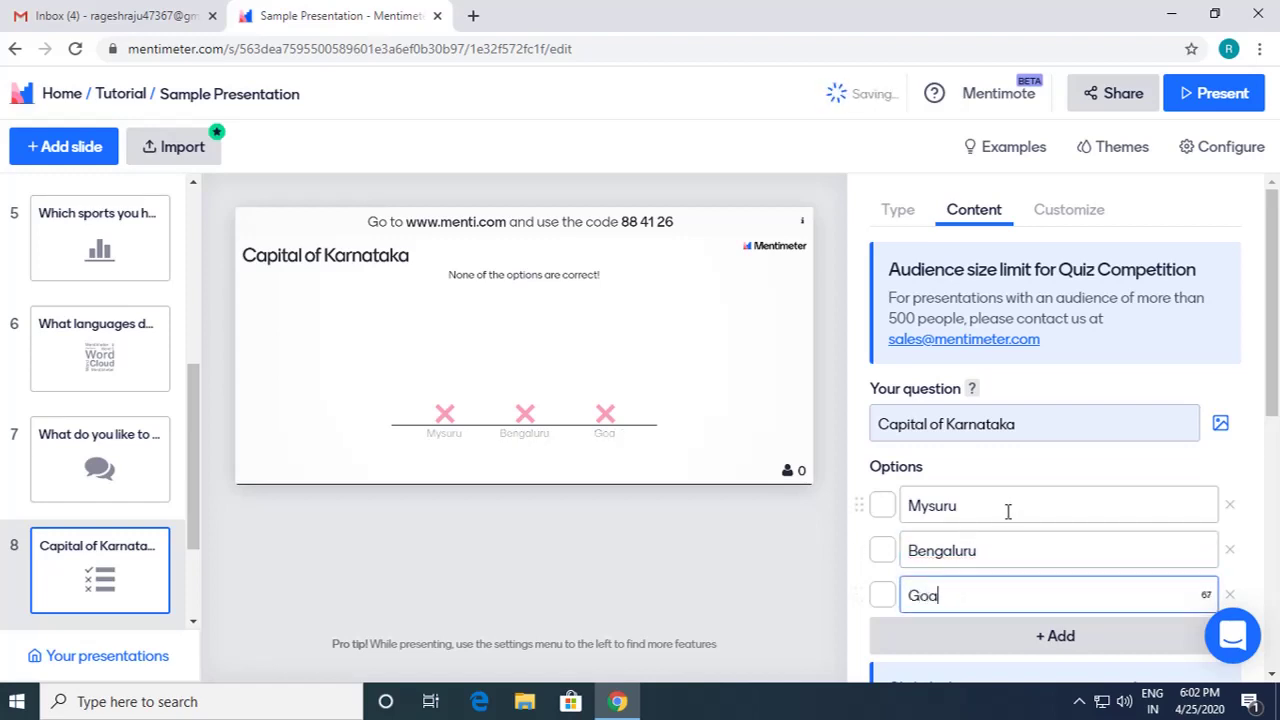
{"action": "scroll", "coordinate": [1008, 512], "scroll_direction": "down", "scroll_amount": 1}
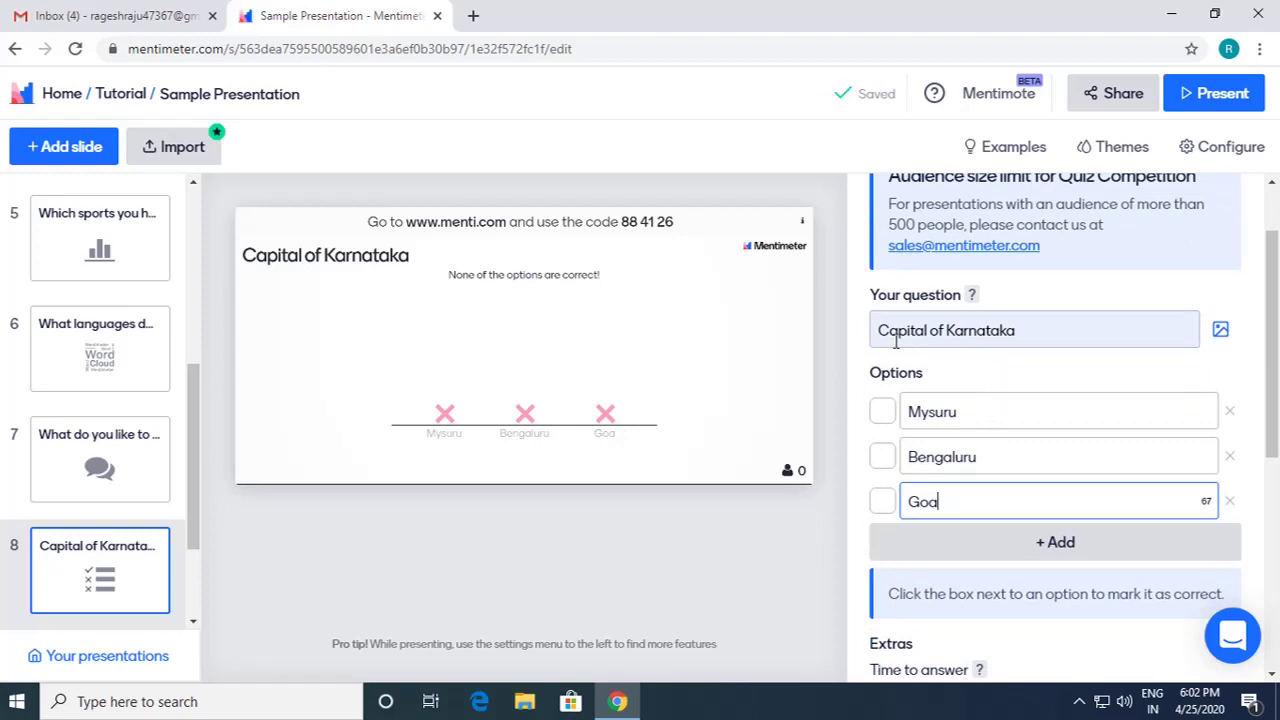
Step: Reword the question to 'What is the Capital of Karnataka?' and mark Bengaluru correct
{"action": "left_click", "coordinate": [1036, 330]}
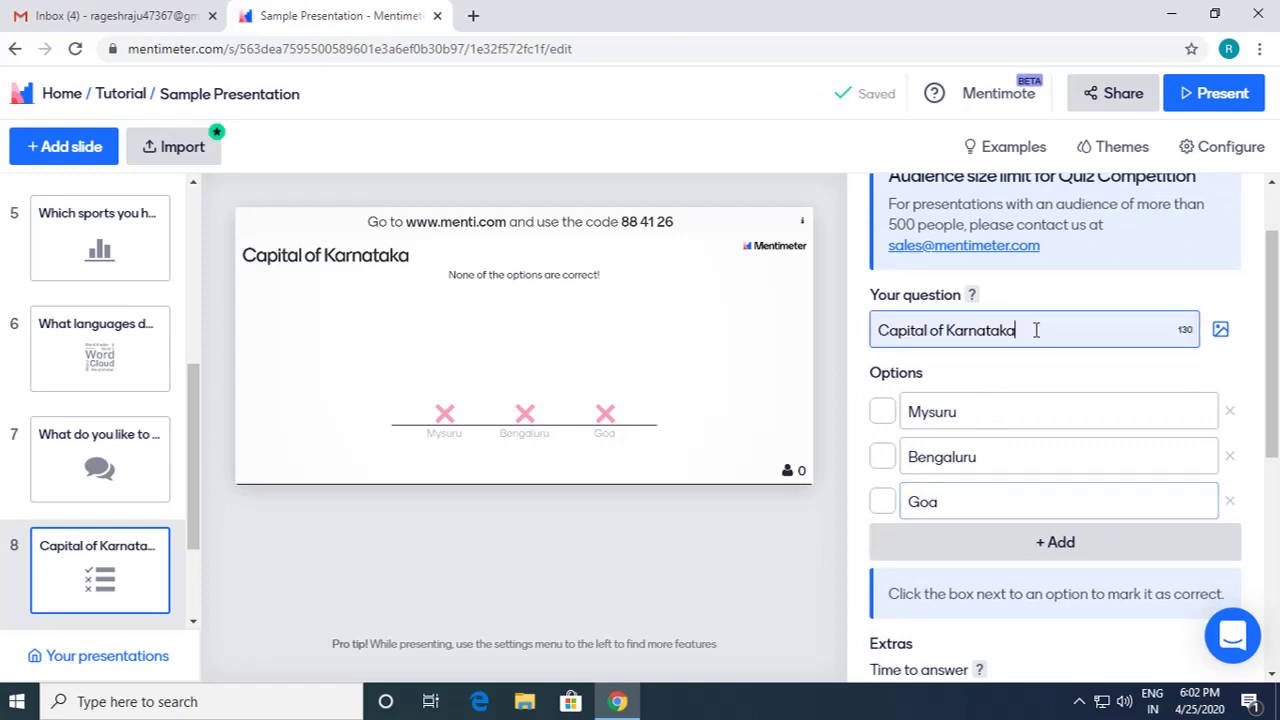
{"action": "type", "text": "?"}
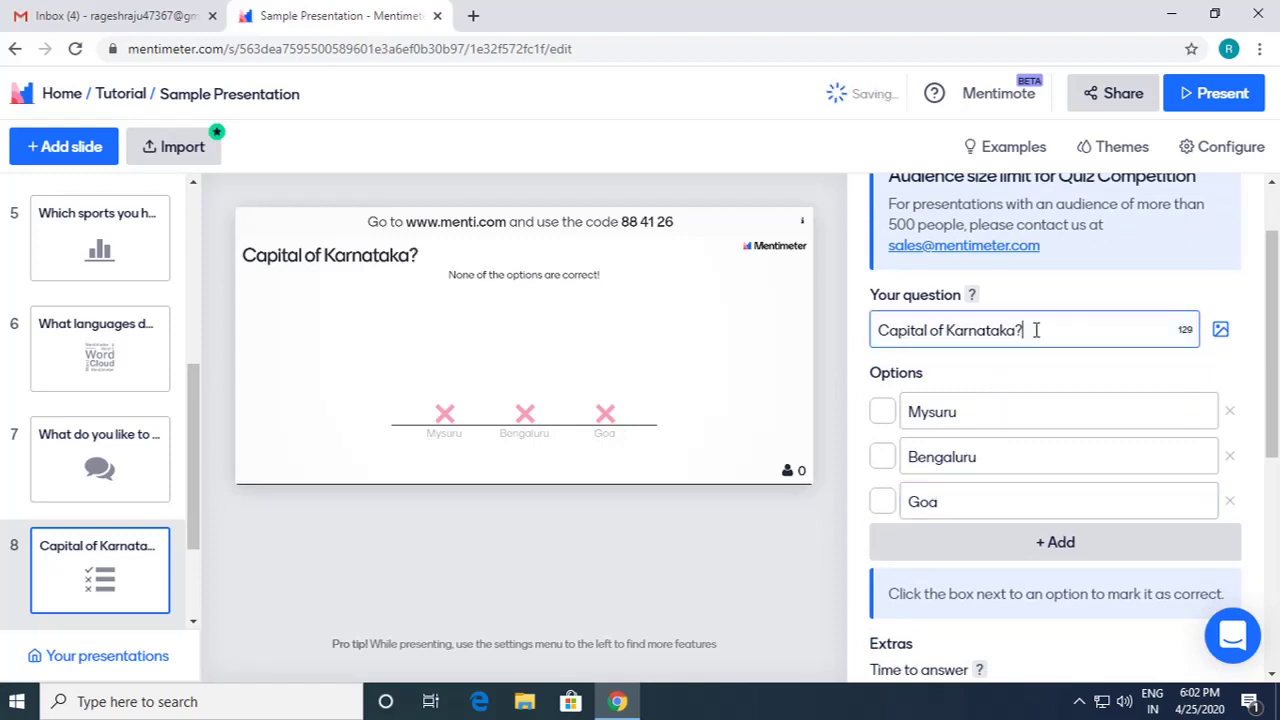
{"action": "left_click", "coordinate": [883, 338]}
{"action": "type", "text": "What is the"}
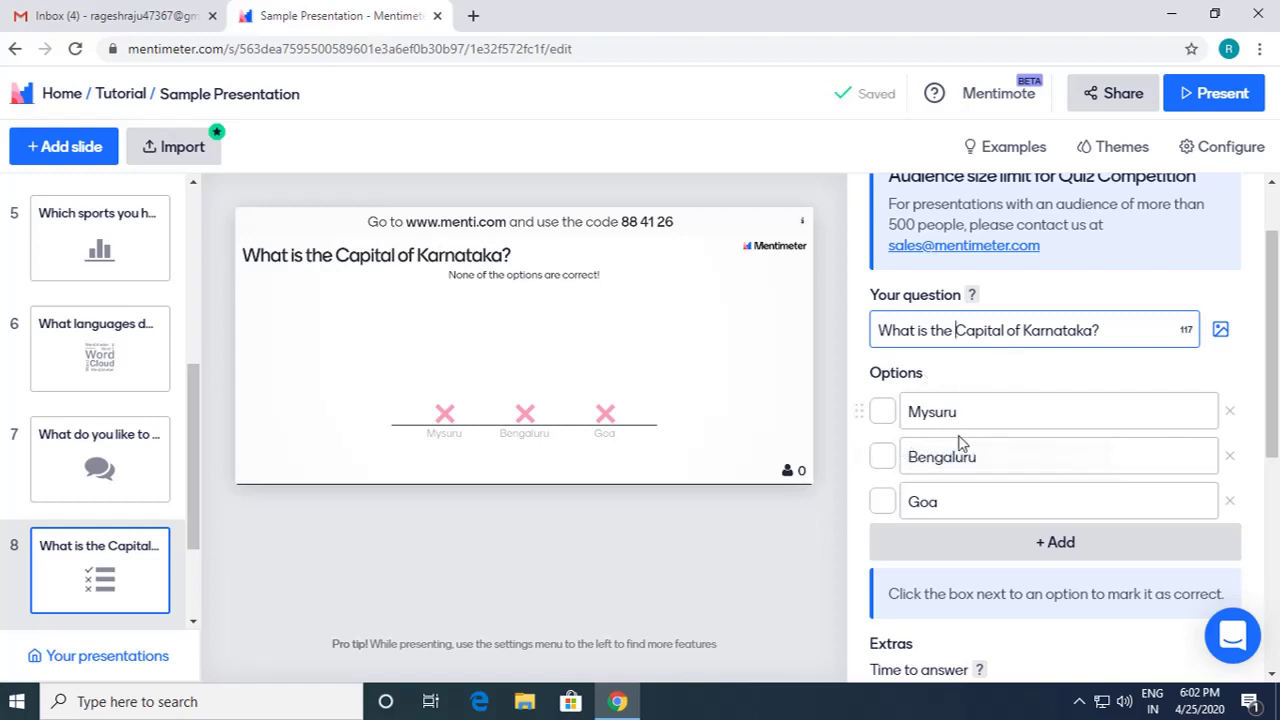
{"action": "left_click", "coordinate": [882, 459]}
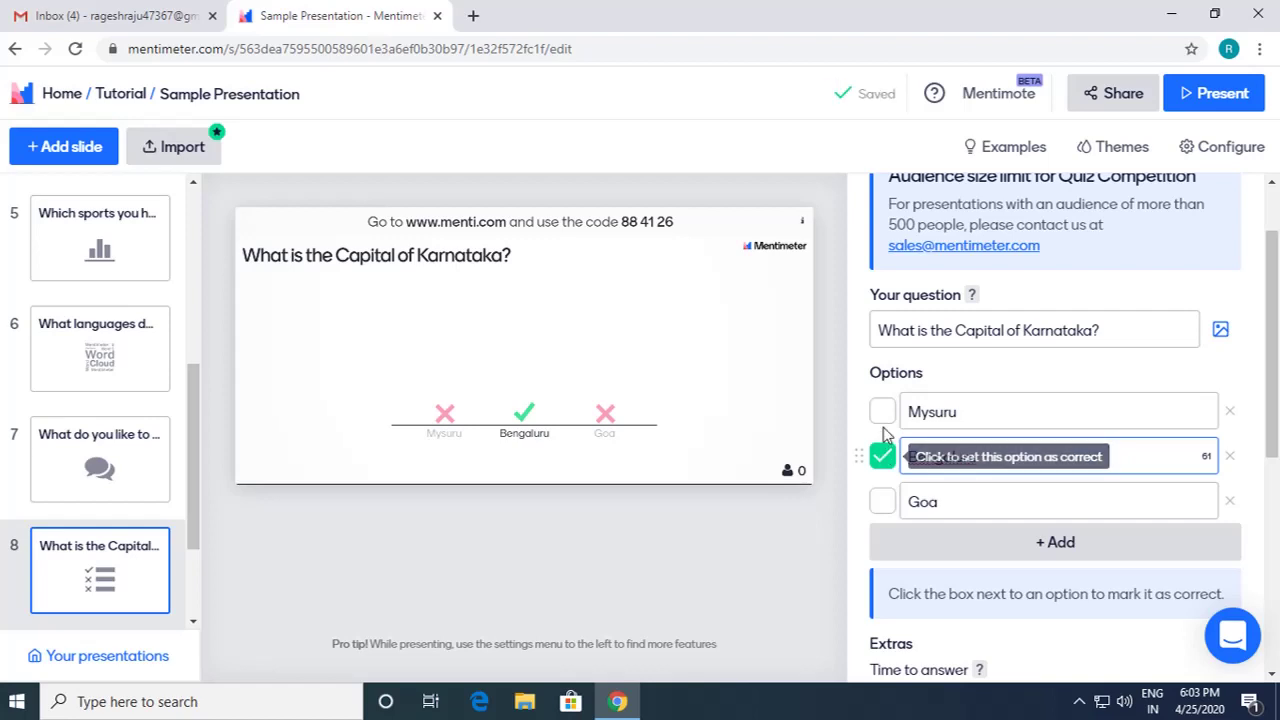
{"action": "left_click", "coordinate": [882, 413]}
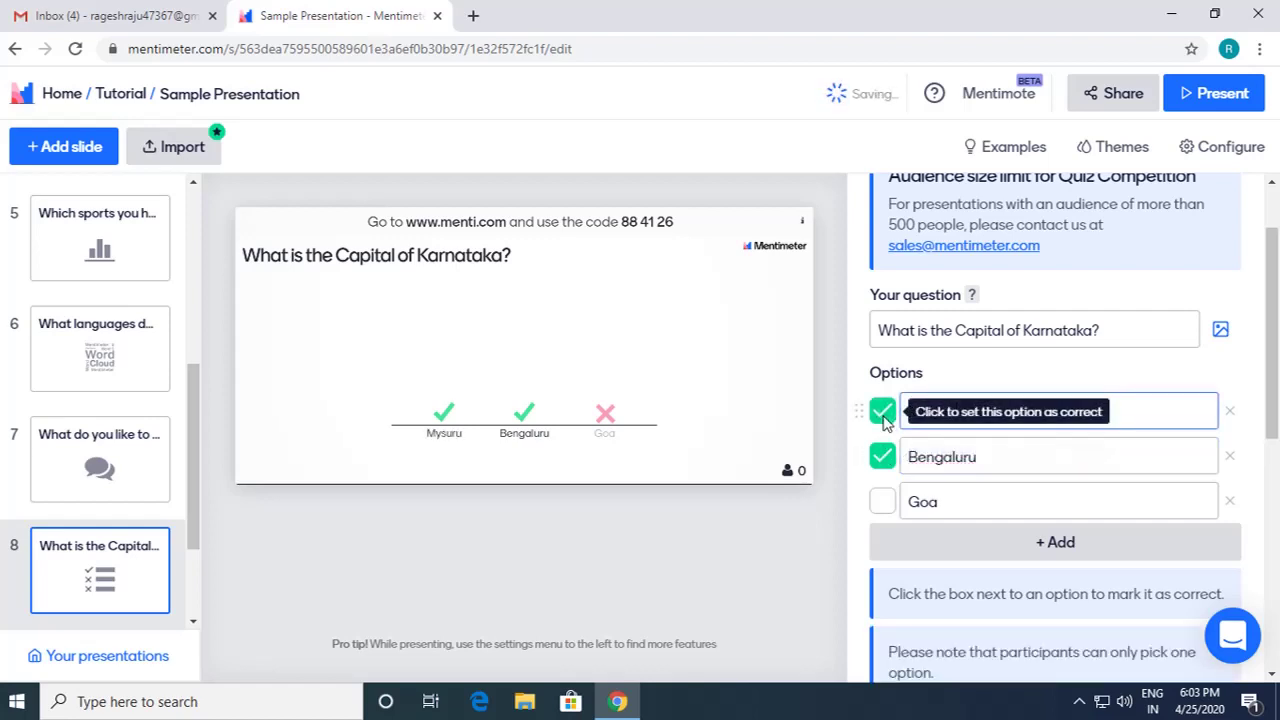
{"action": "left_click", "coordinate": [884, 419]}
{"action": "scroll", "coordinate": [991, 457], "scroll_direction": "down", "scroll_amount": 3}
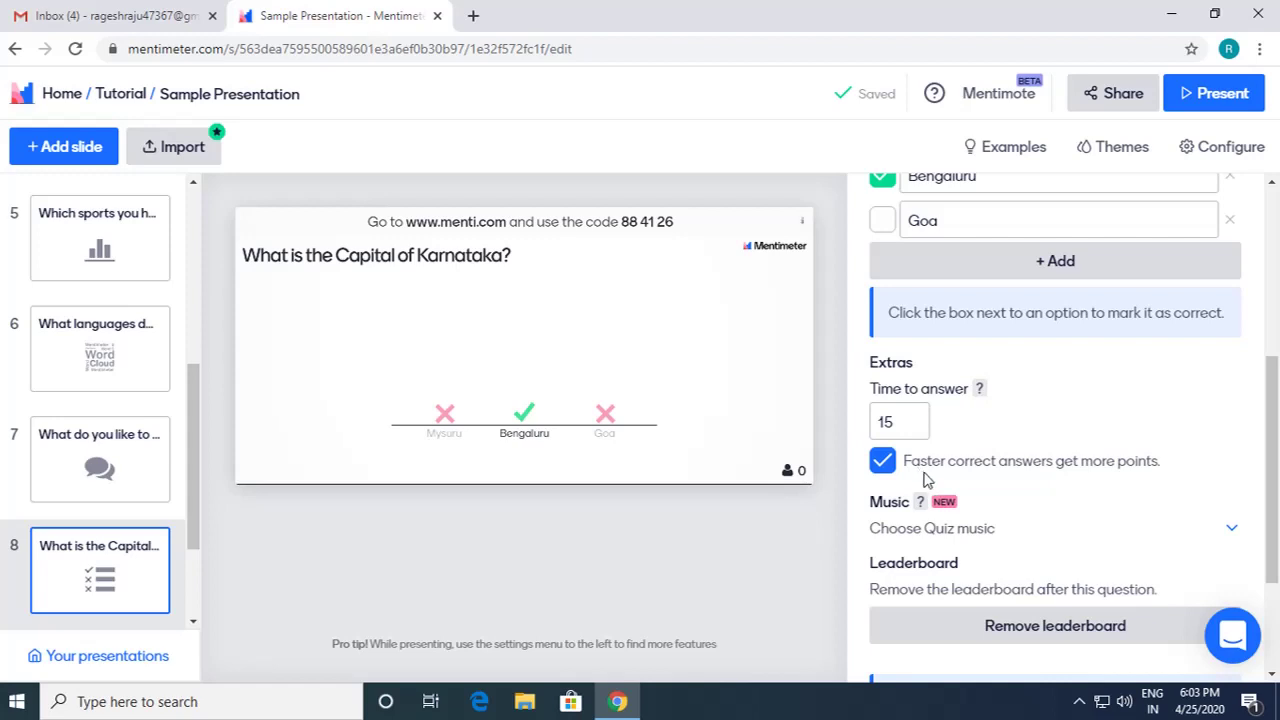
{"action": "scroll", "coordinate": [1038, 485], "scroll_direction": "down", "scroll_amount": 1}
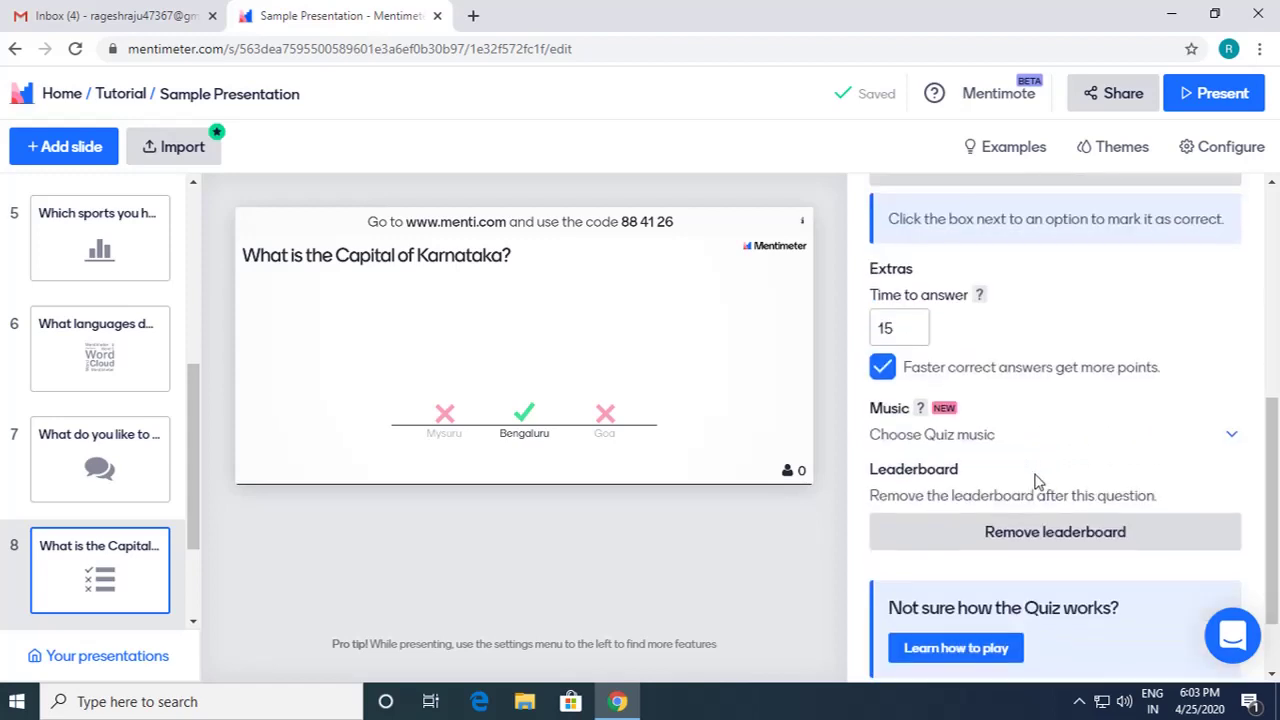
{"action": "left_click", "coordinate": [945, 440]}
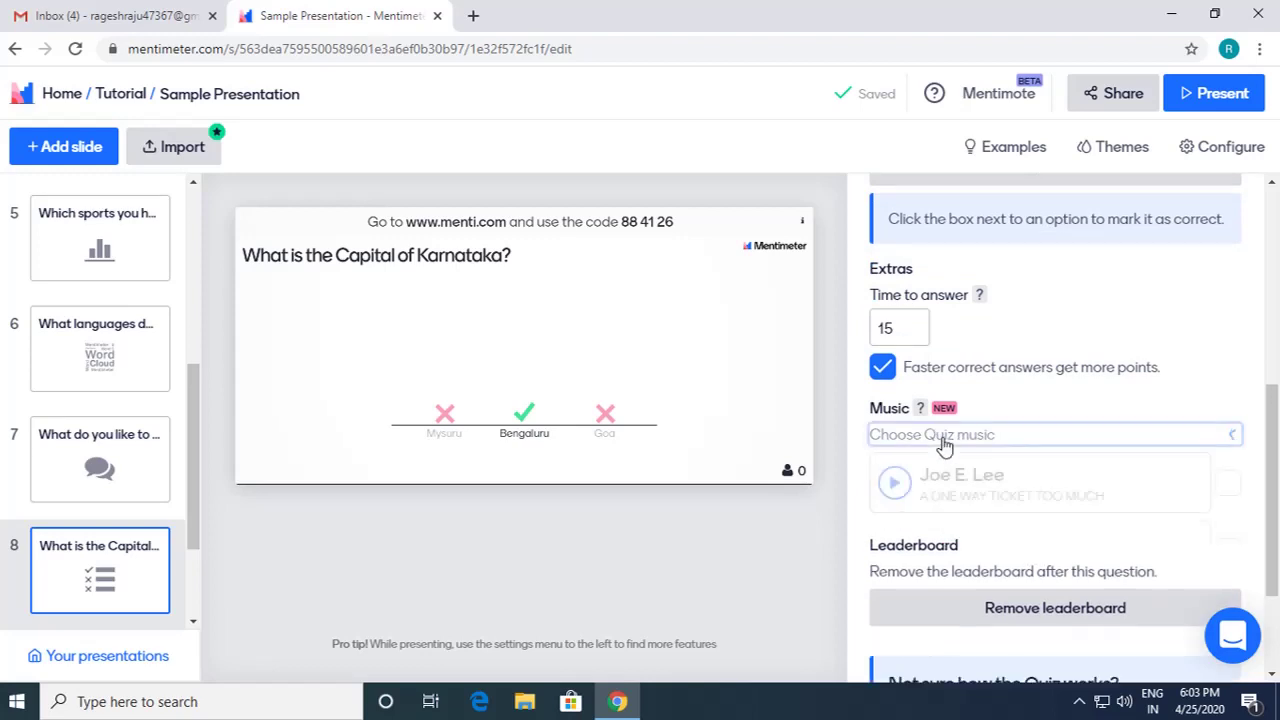
{"action": "scroll", "coordinate": [925, 595], "scroll_direction": "down", "scroll_amount": 1}
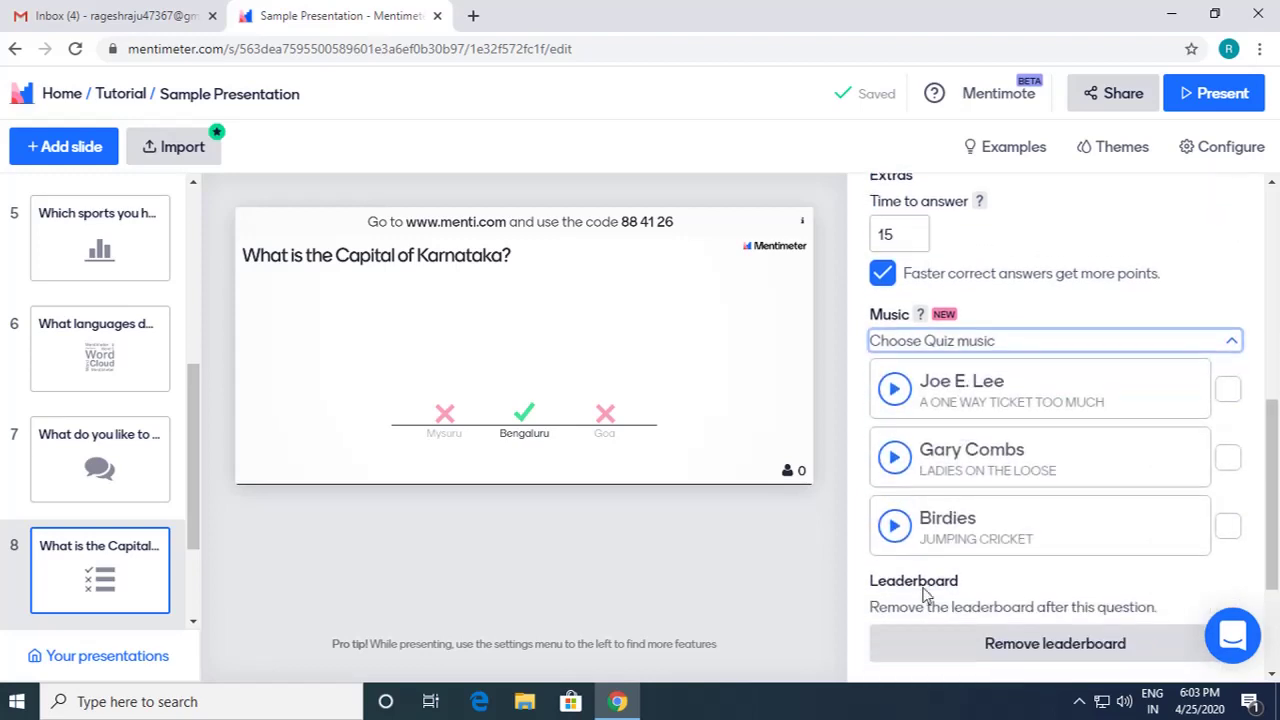
{"action": "left_click", "coordinate": [895, 527]}
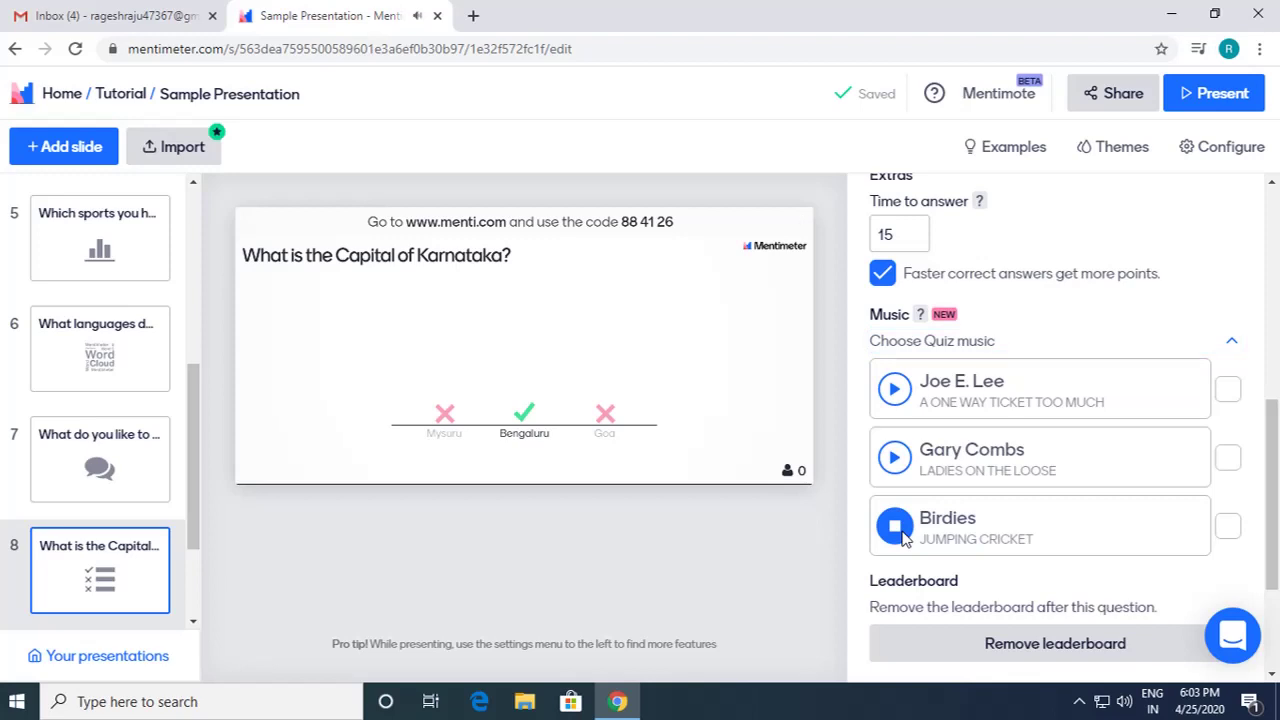
{"action": "left_click", "coordinate": [895, 527]}
{"action": "left_click", "coordinate": [895, 457]}
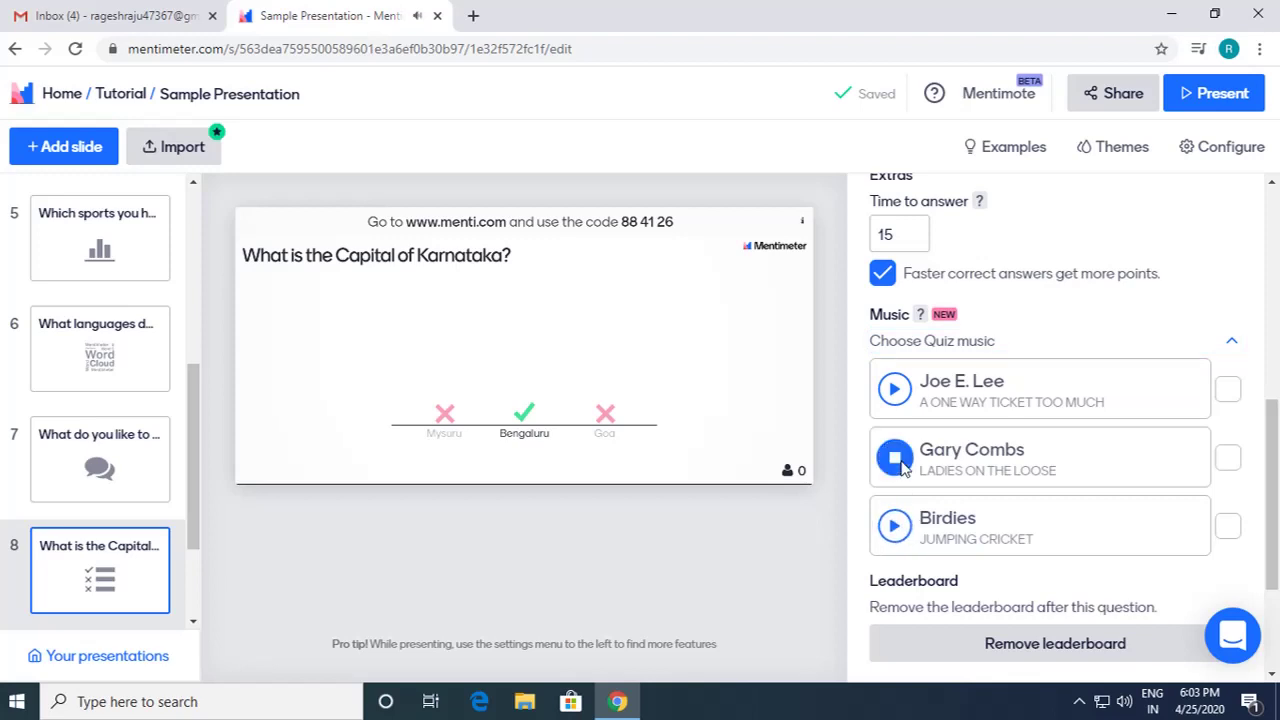
{"action": "left_click", "coordinate": [898, 525]}
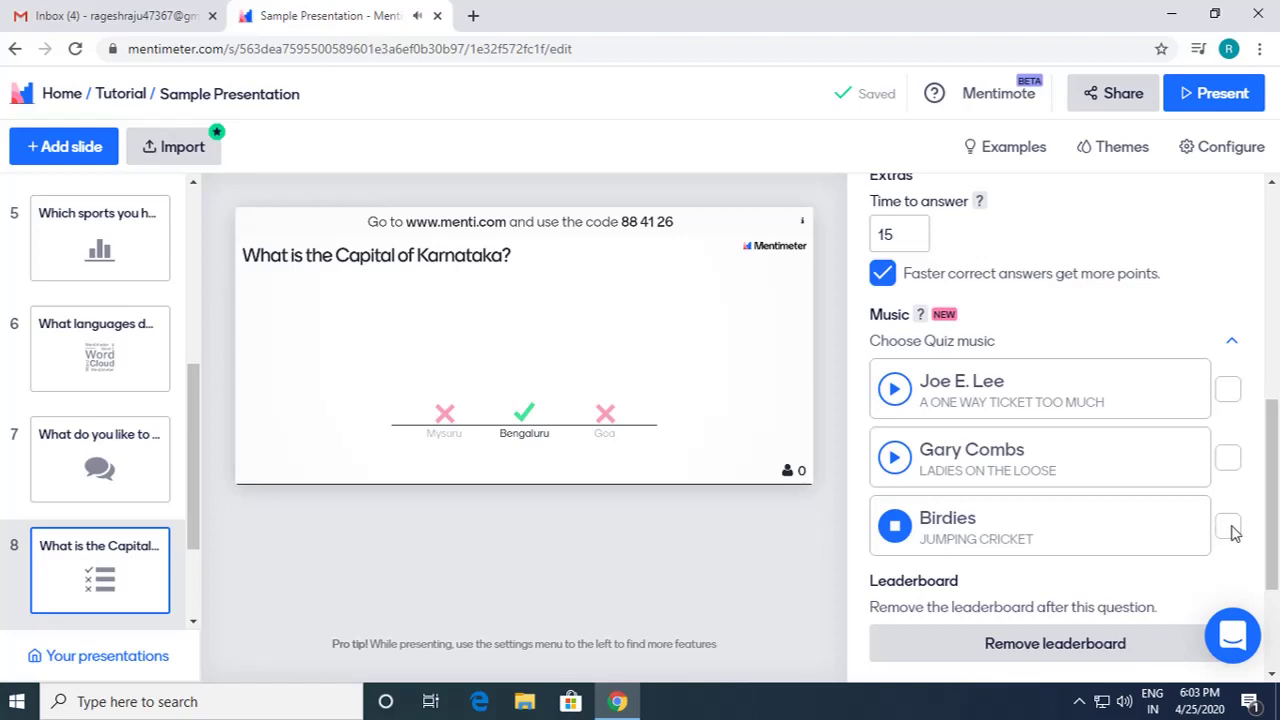
{"action": "left_click", "coordinate": [897, 540]}
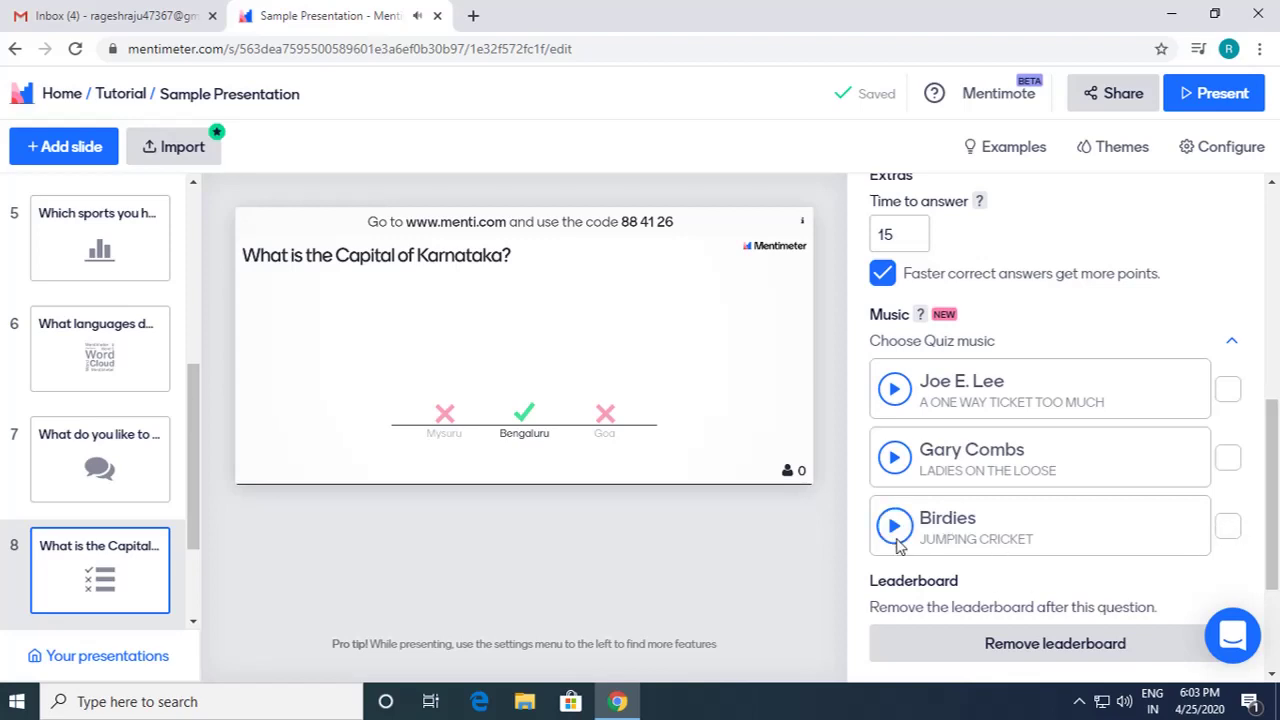
{"action": "scroll", "coordinate": [1005, 558], "scroll_direction": "down", "scroll_amount": 1}
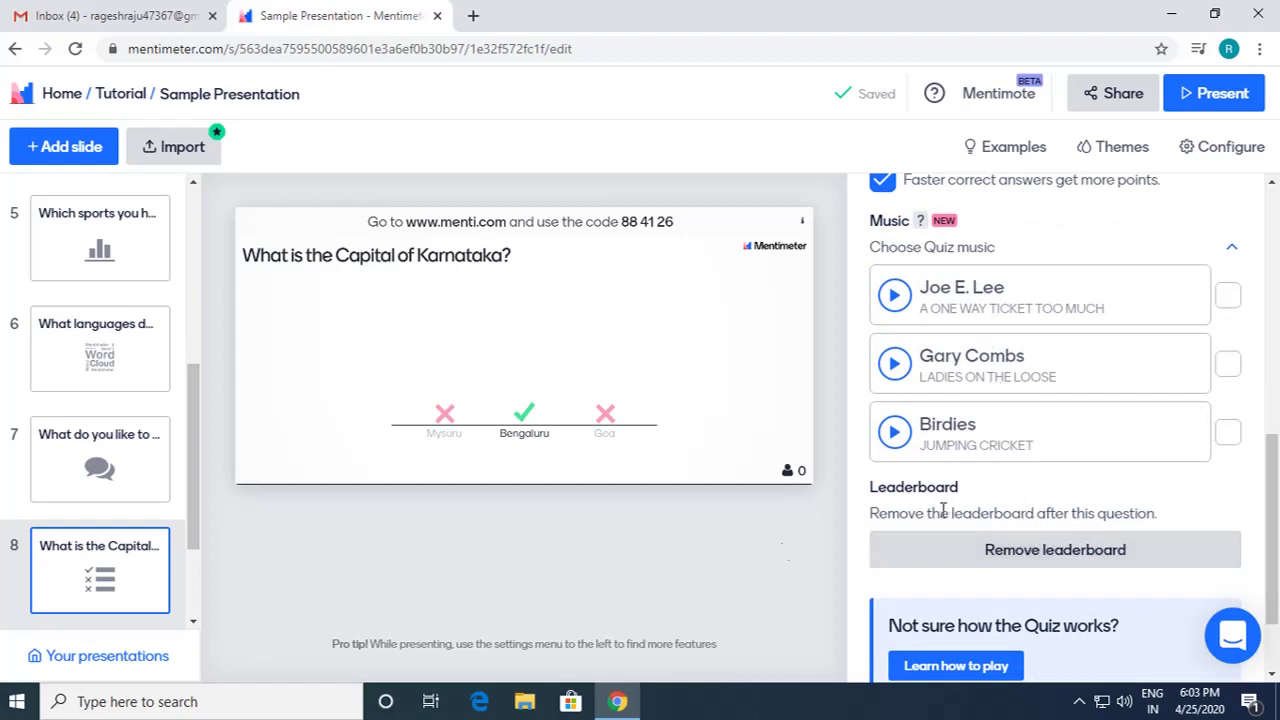
{"action": "scroll", "coordinate": [160, 535], "scroll_direction": "down", "scroll_amount": 2}
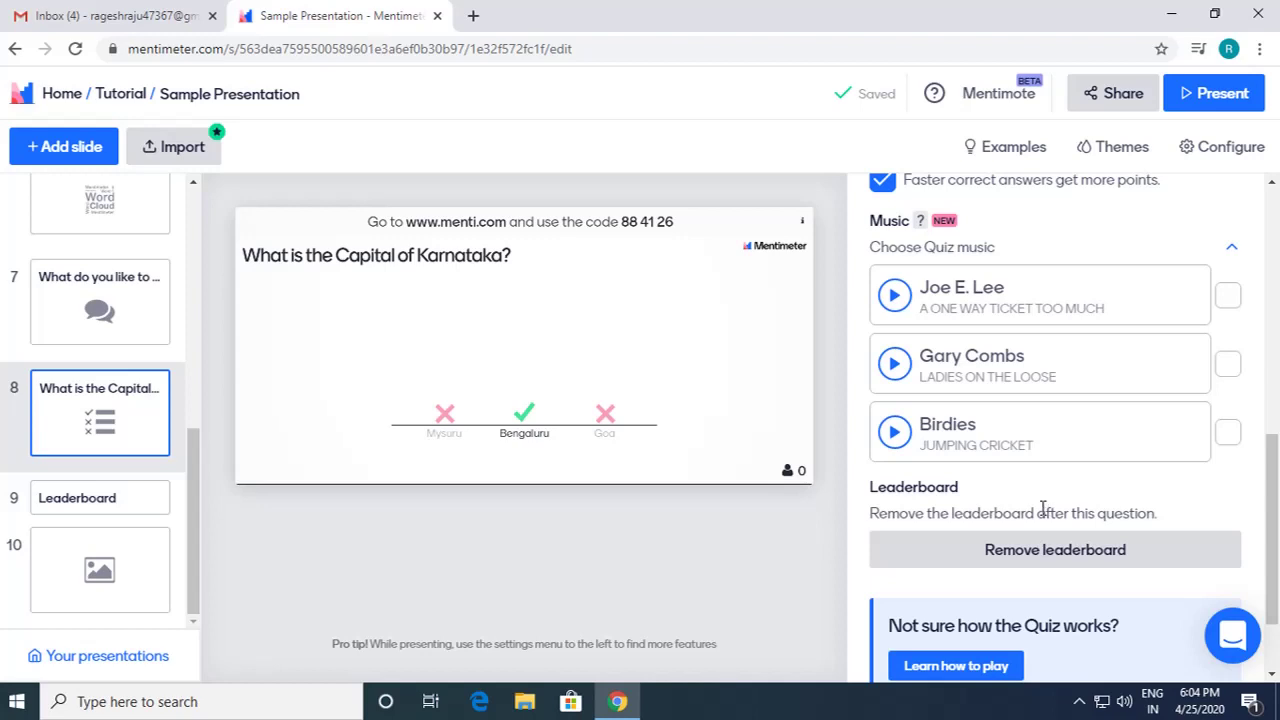
{"action": "scroll", "coordinate": [1041, 509], "scroll_direction": "down", "scroll_amount": 2}
{"action": "scroll", "coordinate": [1045, 513], "scroll_direction": "up", "scroll_amount": 2}
{"action": "scroll", "coordinate": [1046, 514], "scroll_direction": "down", "scroll_amount": 2}
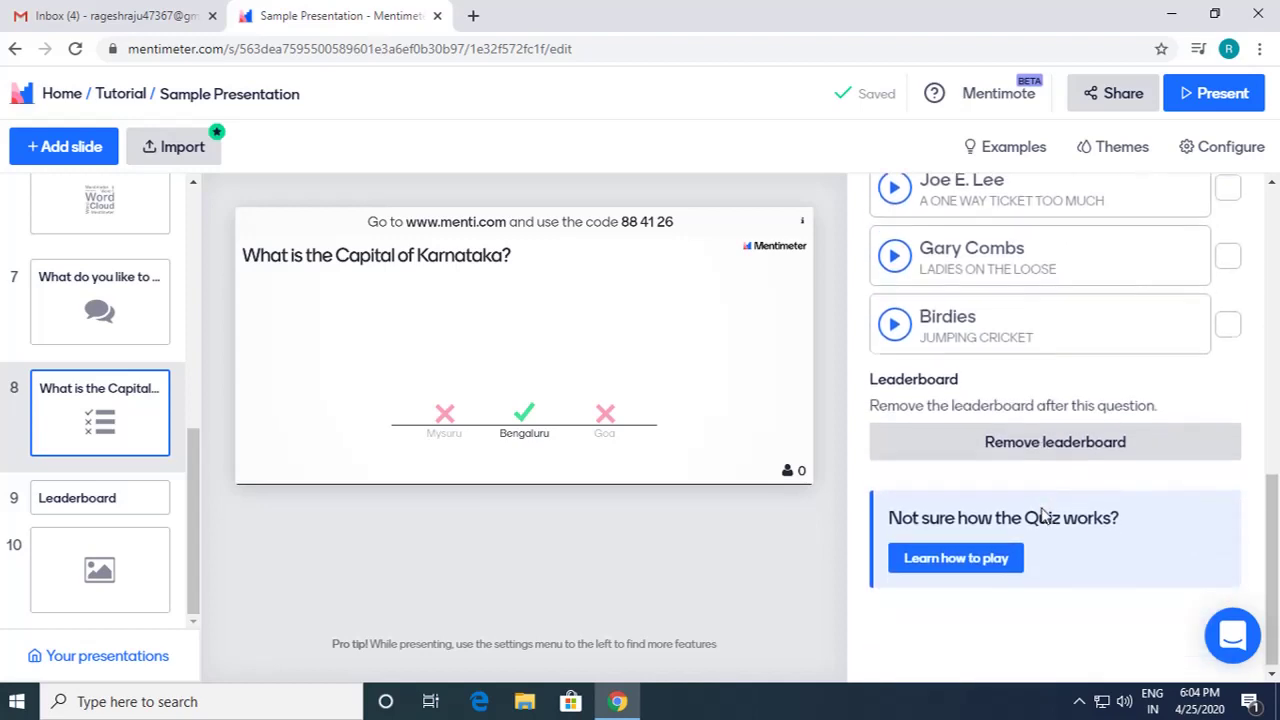
{"action": "scroll", "coordinate": [1100, 435], "scroll_direction": "up", "scroll_amount": 1}
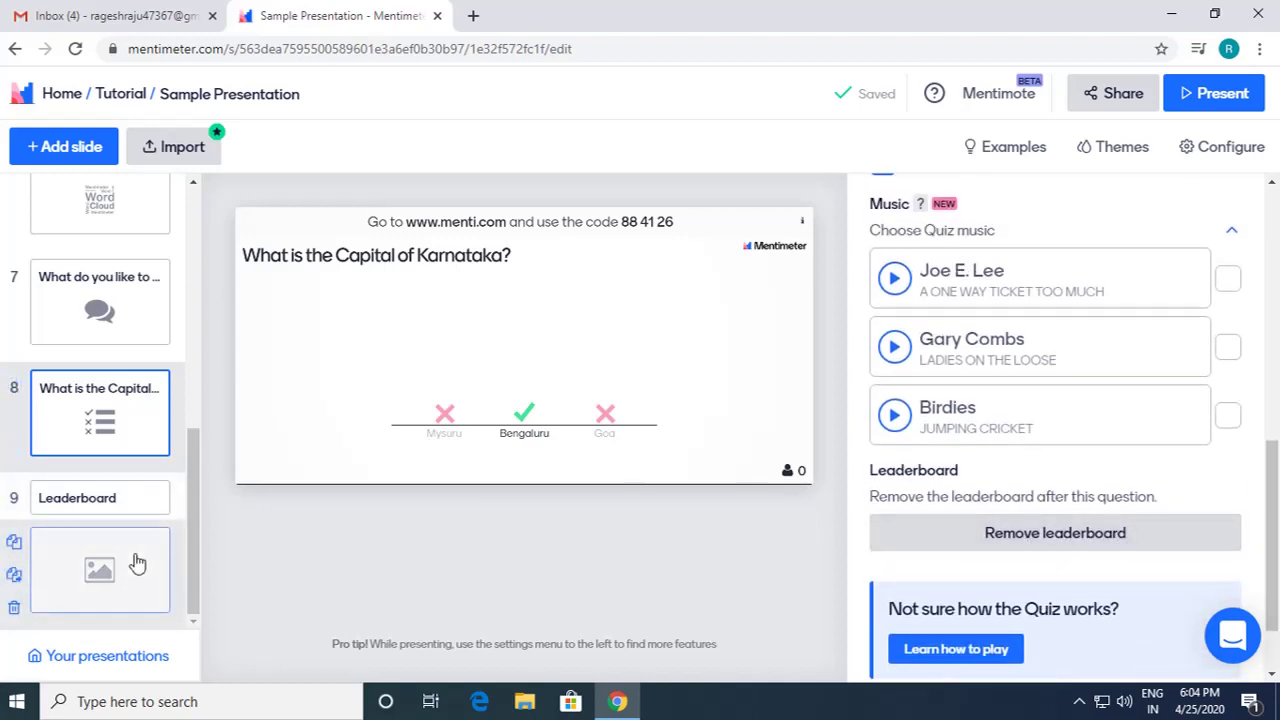
{"action": "scroll", "coordinate": [138, 560], "scroll_direction": "up", "scroll_amount": 1}
{"action": "scroll", "coordinate": [138, 500], "scroll_direction": "up", "scroll_amount": 4}
{"action": "scroll", "coordinate": [140, 400], "scroll_direction": "down", "scroll_amount": 3}
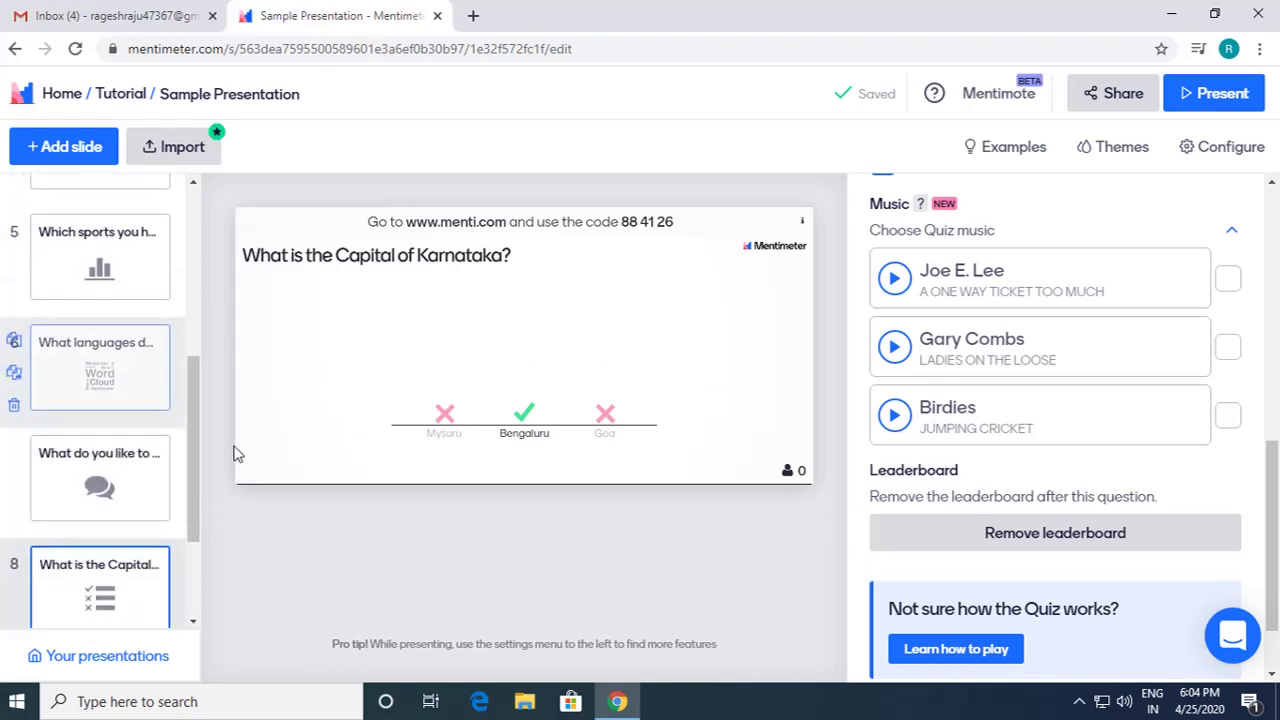
{"action": "scroll", "coordinate": [1040, 450], "scroll_direction": "up", "scroll_amount": 3}
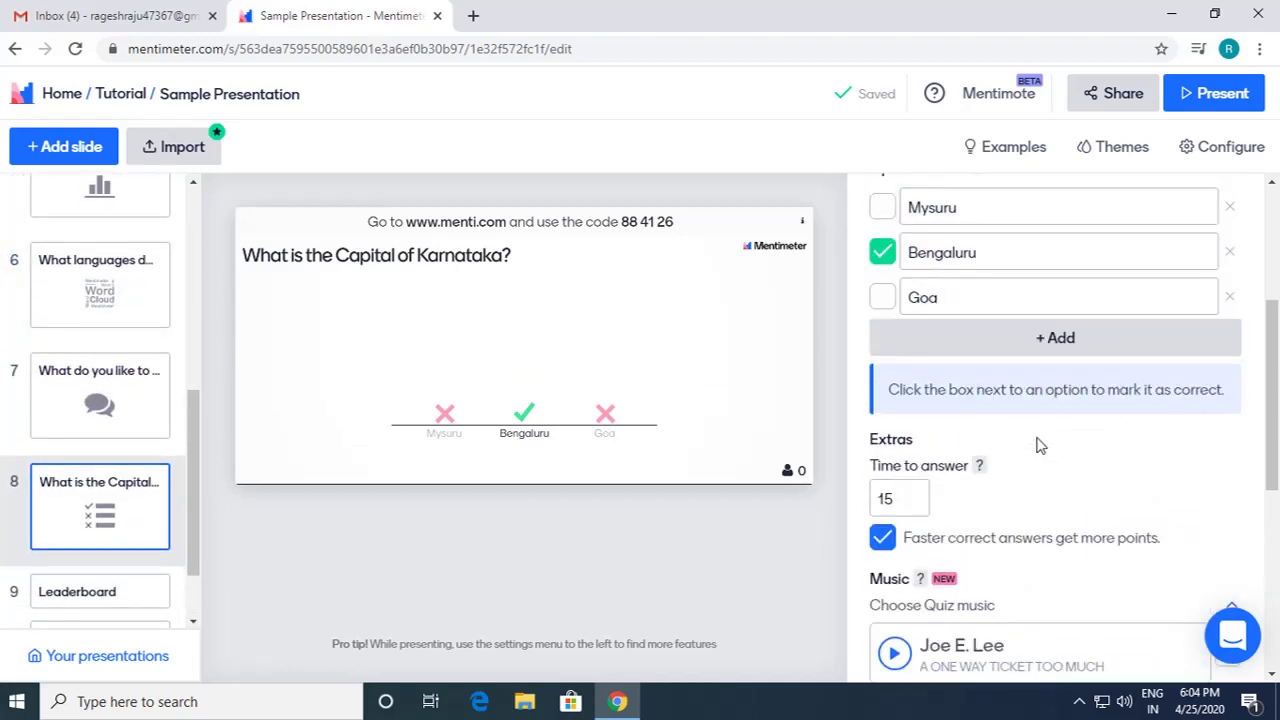
{"action": "scroll", "coordinate": [1046, 400], "scroll_direction": "up", "scroll_amount": 1}
{"action": "scroll", "coordinate": [1046, 385], "scroll_direction": "down", "scroll_amount": 1}
{"action": "scroll", "coordinate": [1046, 371], "scroll_direction": "up", "scroll_amount": 1}
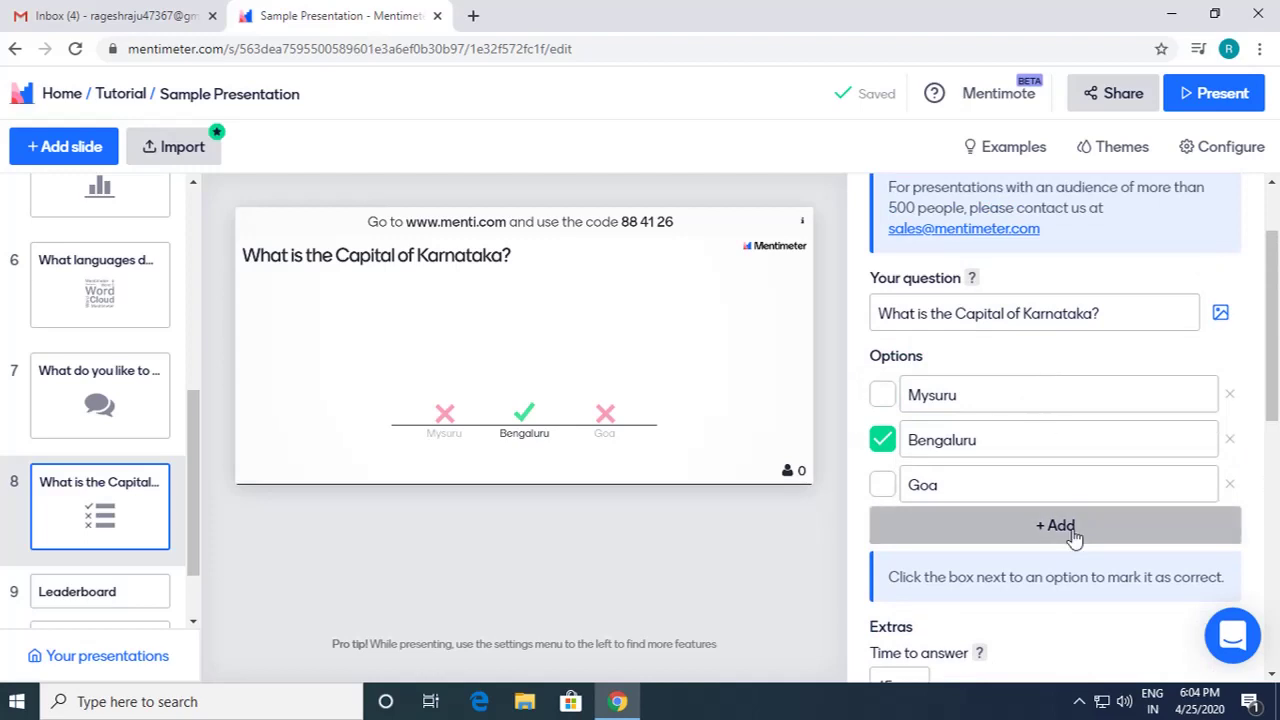
{"action": "scroll", "coordinate": [1073, 530], "scroll_direction": "up", "scroll_amount": 1}
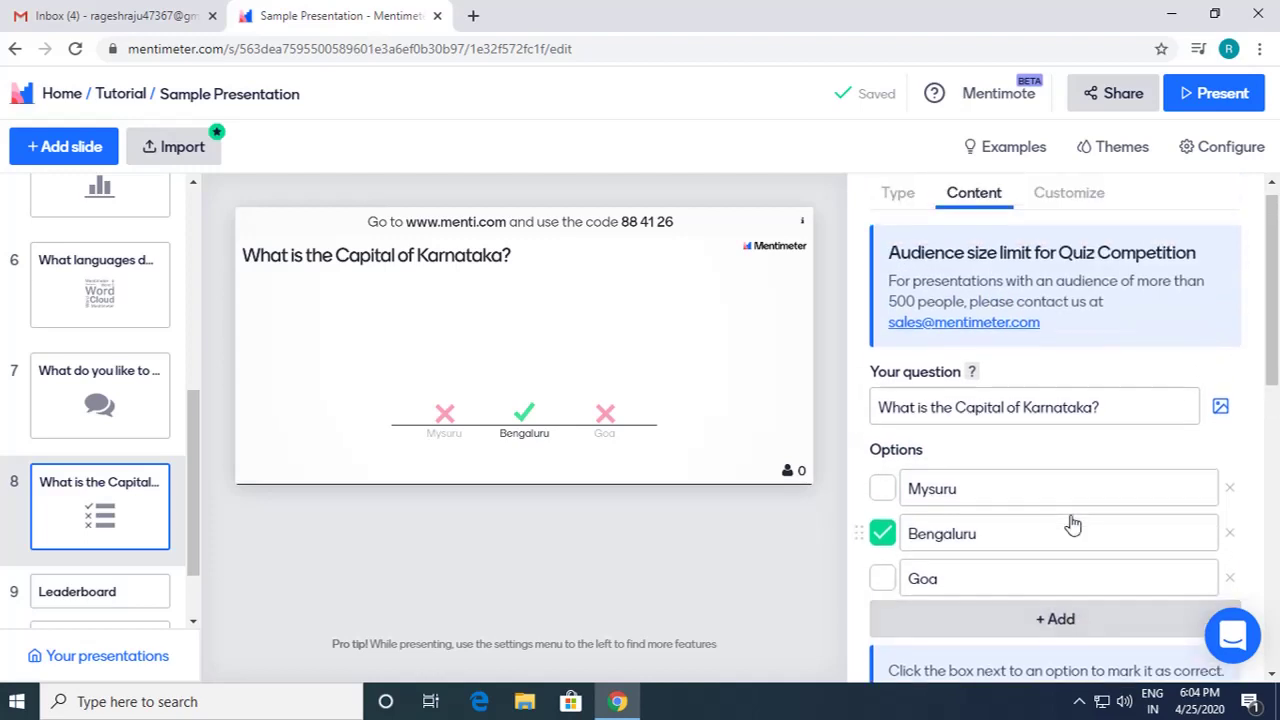
Step: Add slide 10 and make it a Type Answer quiz
{"action": "left_click", "coordinate": [71, 156]}
{"action": "scroll", "coordinate": [1139, 594], "scroll_direction": "down", "scroll_amount": 3}
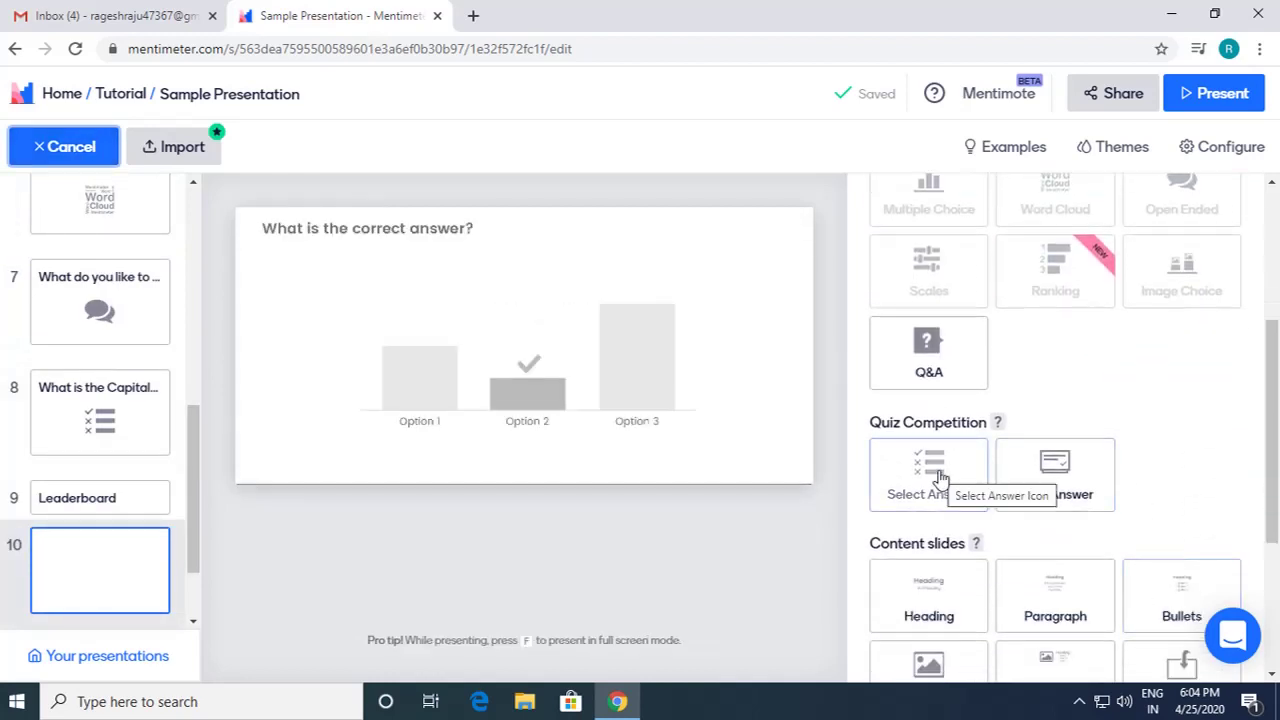
{"action": "left_click", "coordinate": [940, 478]}
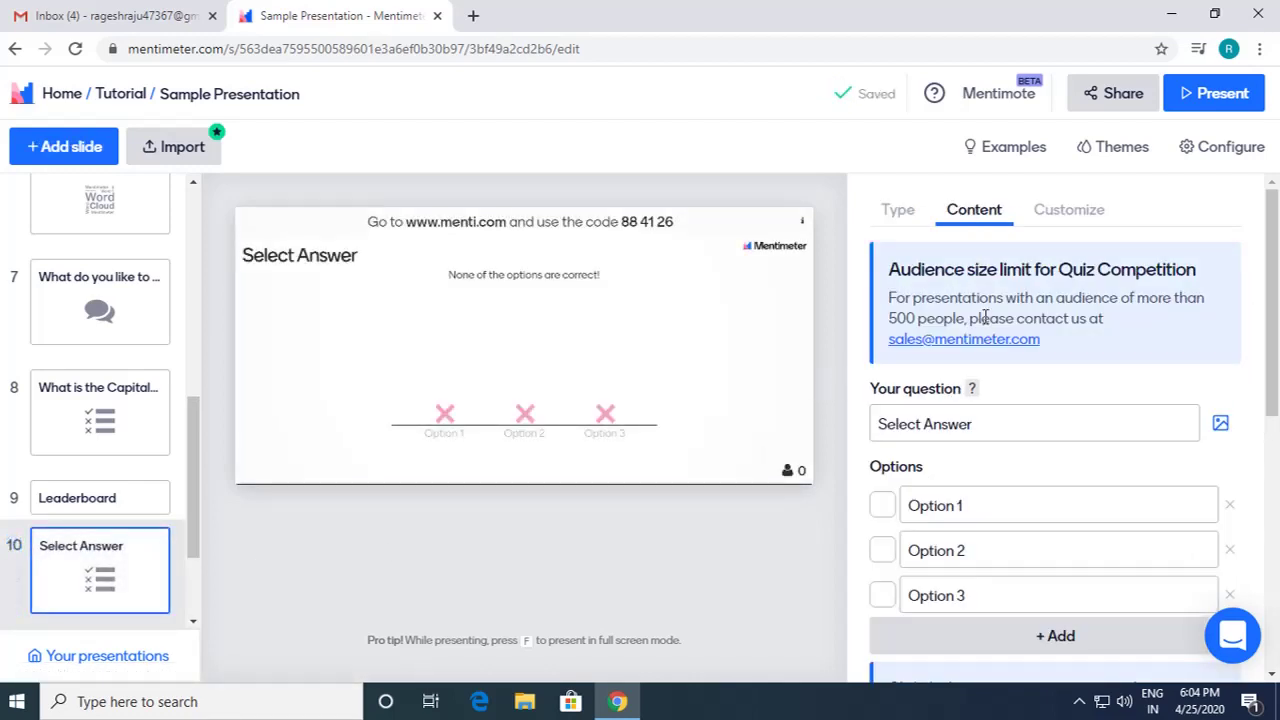
{"action": "left_click", "coordinate": [904, 212]}
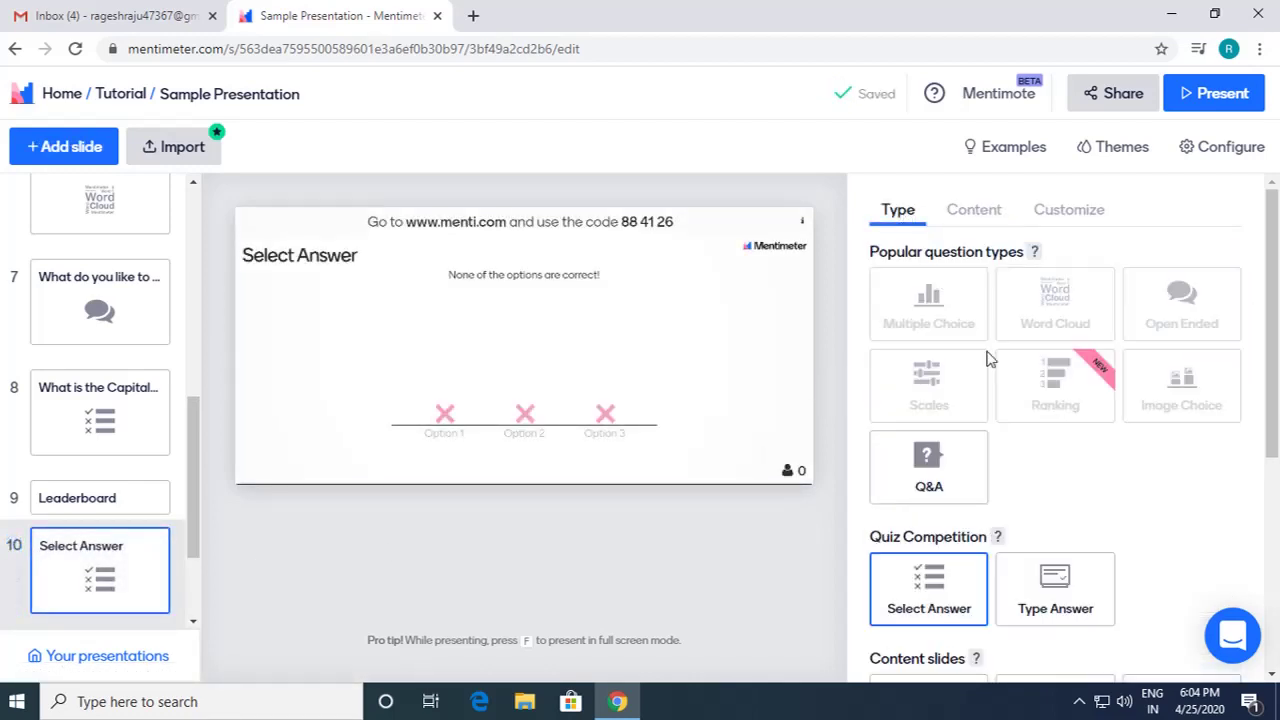
{"action": "left_click", "coordinate": [1077, 598]}
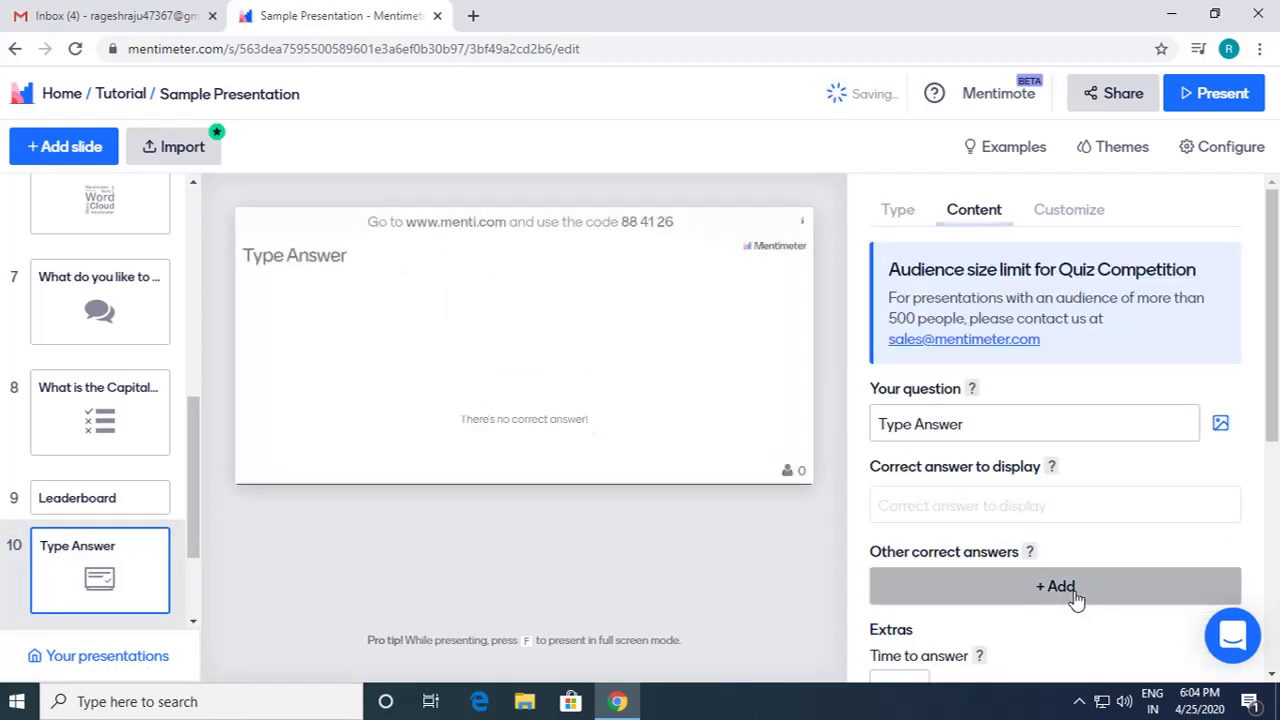
Step: Enter the question 'Which planet are we living in?'
{"action": "left_click", "coordinate": [988, 427]}
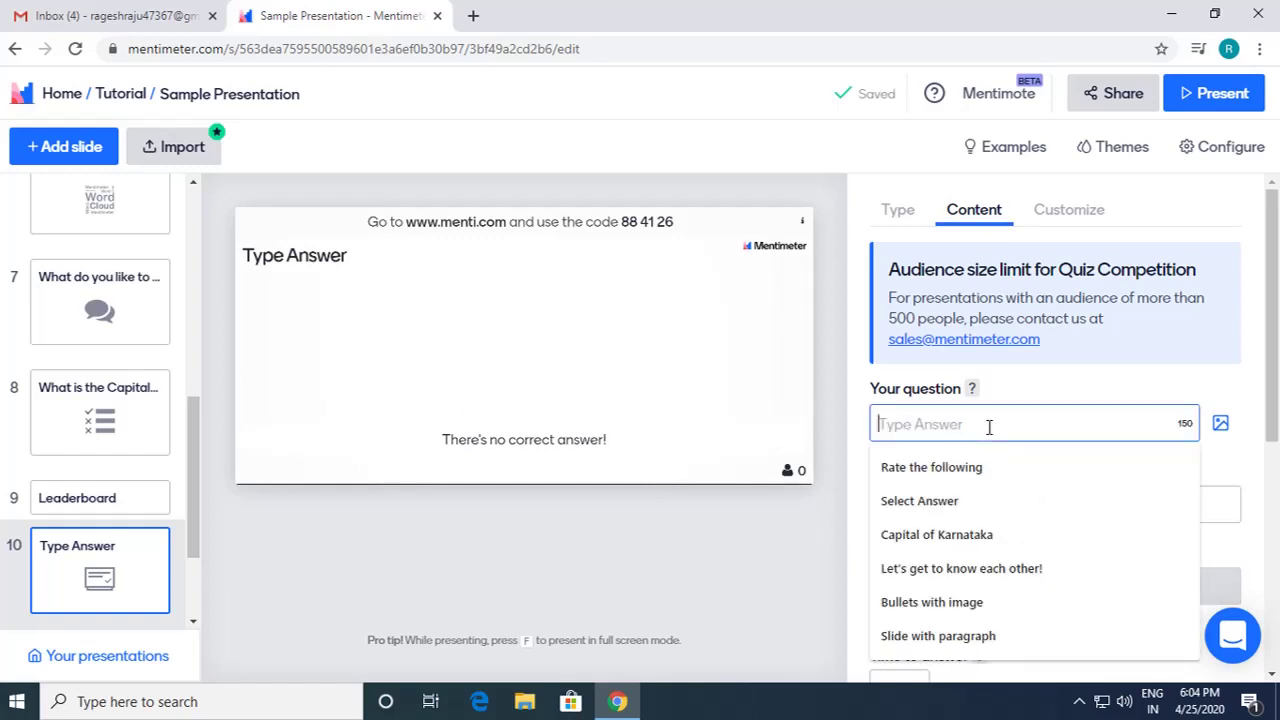
{"action": "type", "text": "What"}
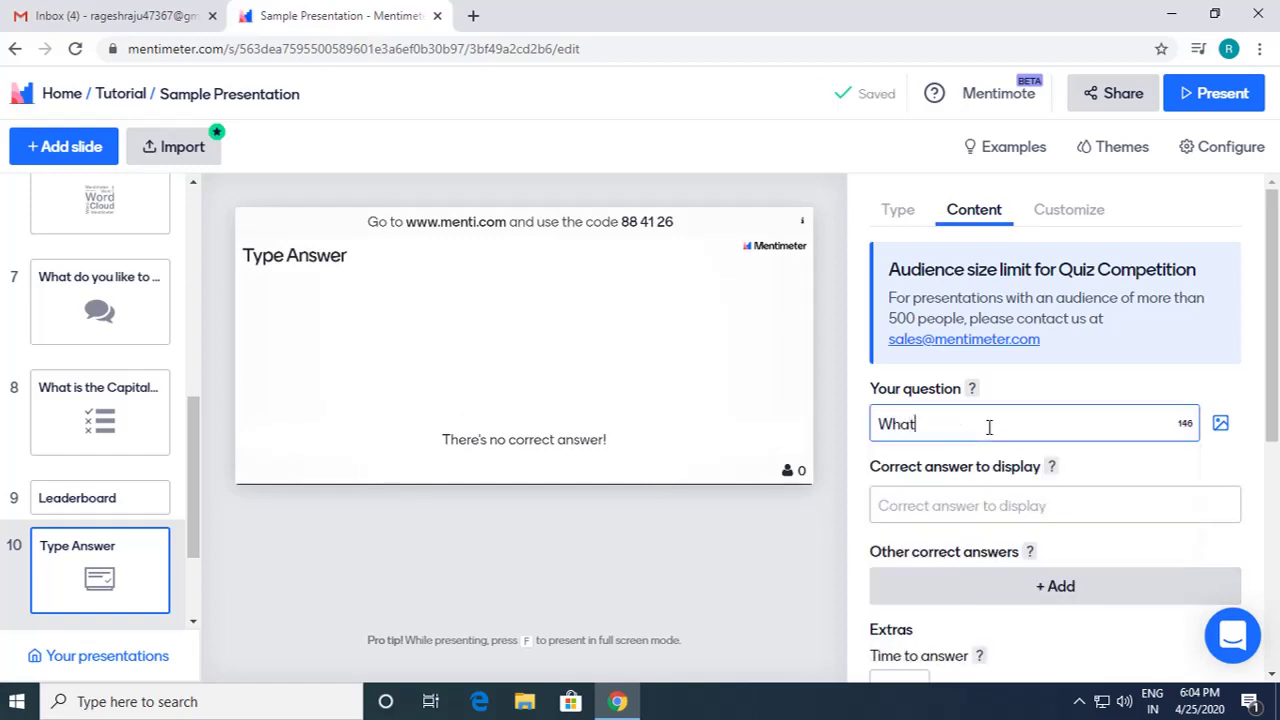
{"action": "key", "text": "BackSpace"}
{"action": "key", "text": "BackSpace"}
{"action": "key", "text": "BackSpace"}
{"action": "key", "text": "BackSpace"}
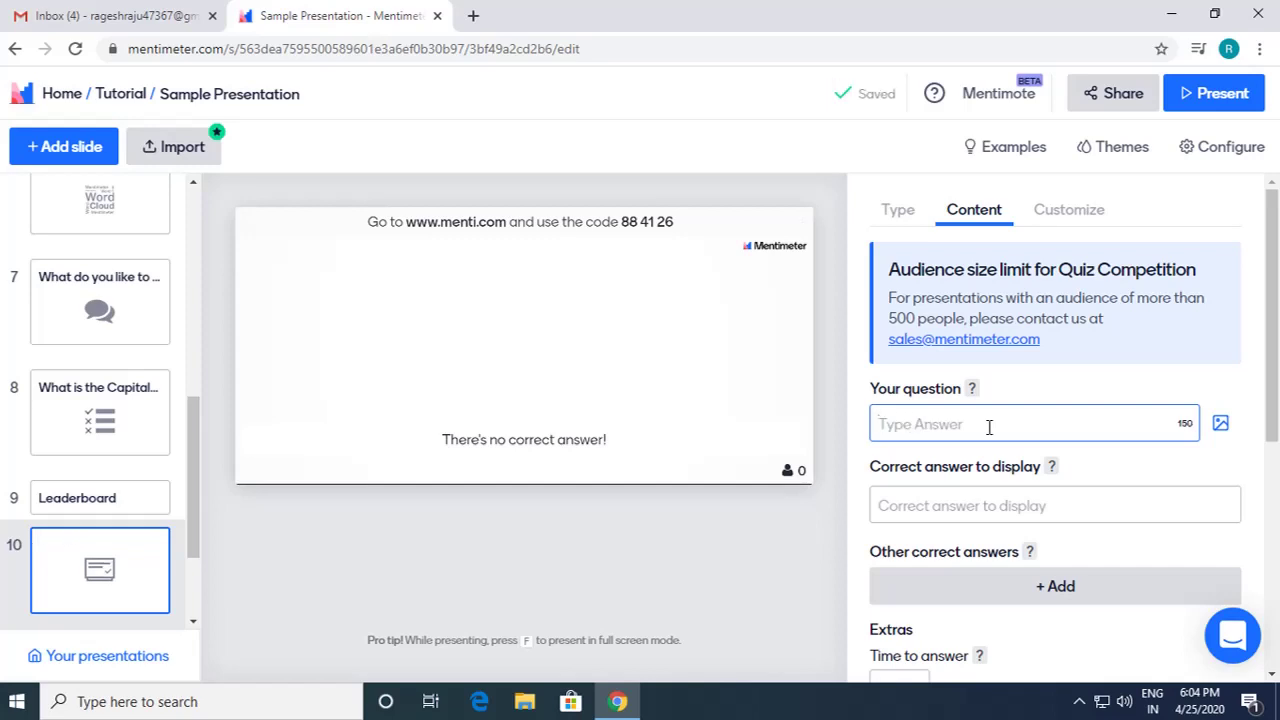
{"action": "type", "text": "Which planet a"}
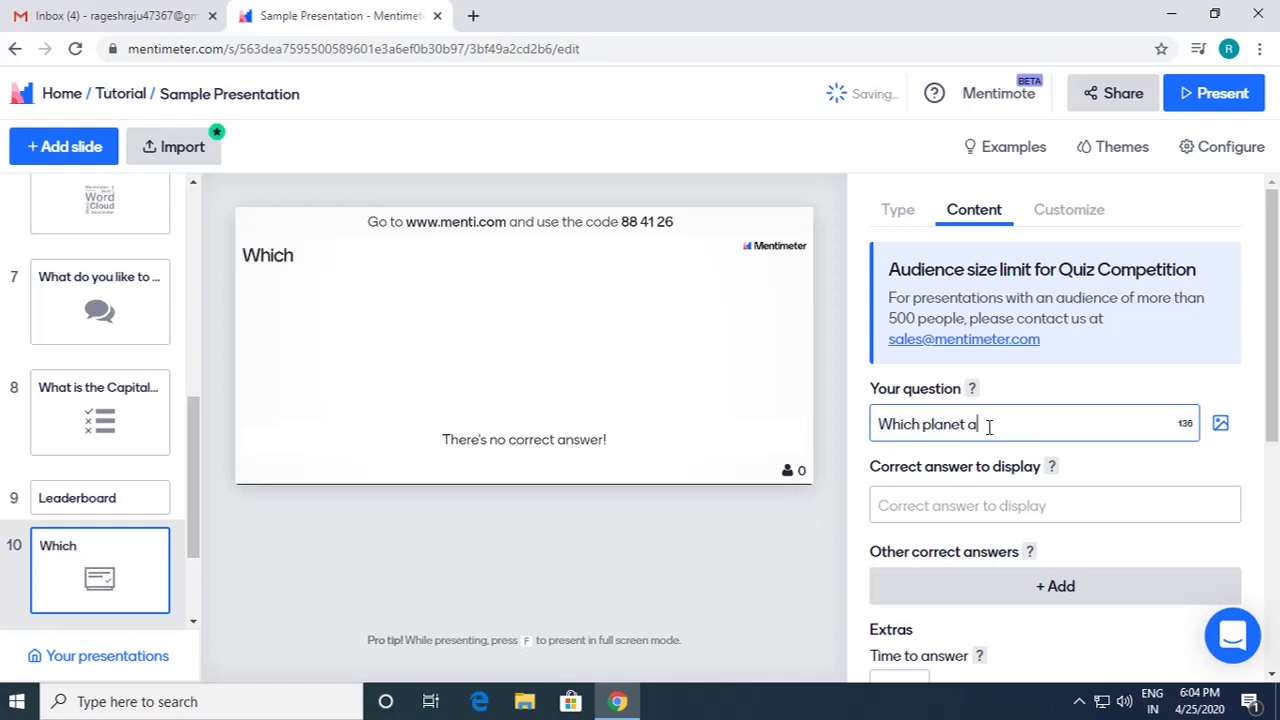
{"action": "type", "text": "re we "}
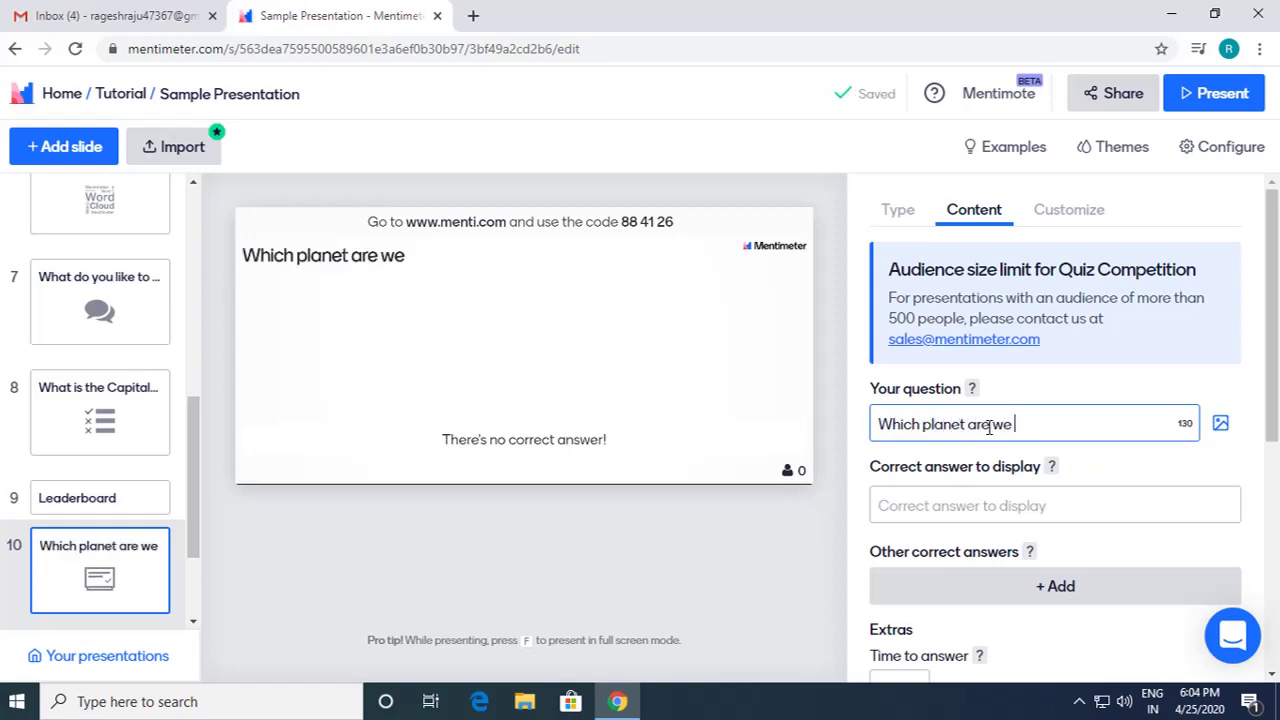
{"action": "type", "text": "l"}
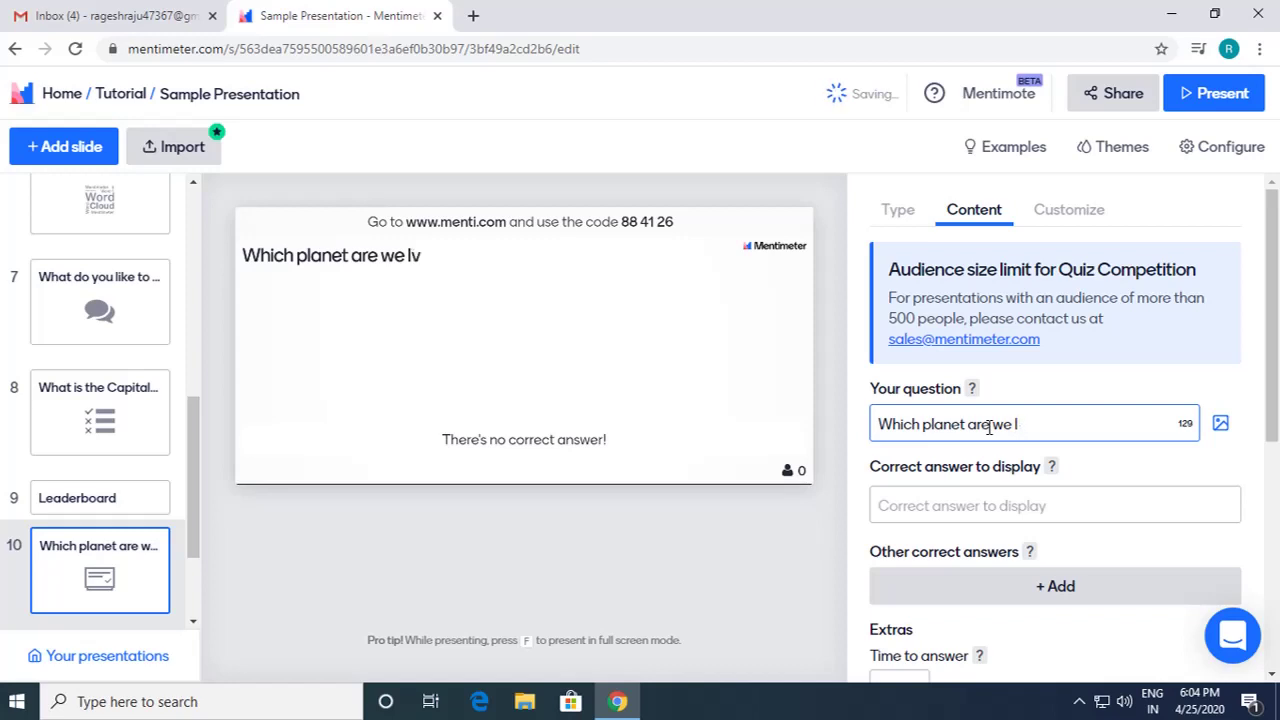
{"action": "type", "text": "iiving in?"}
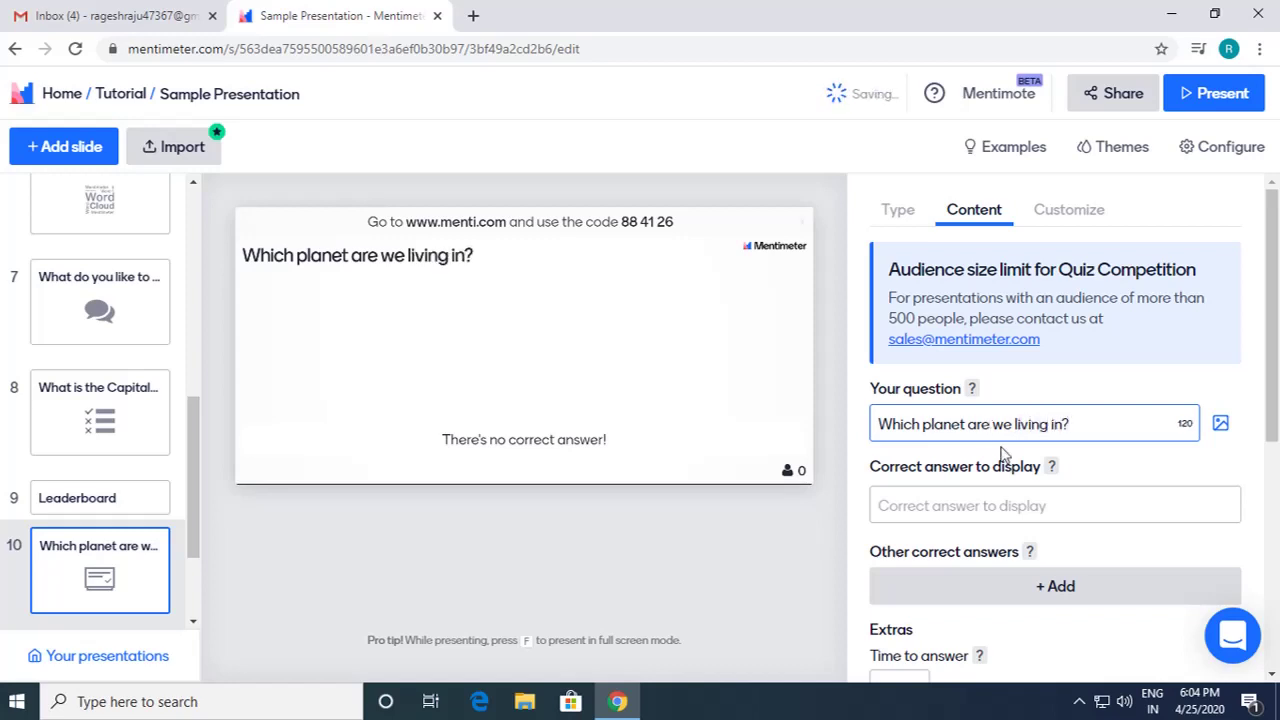
{"action": "scroll", "coordinate": [1060, 468], "scroll_direction": "down", "scroll_amount": 1}
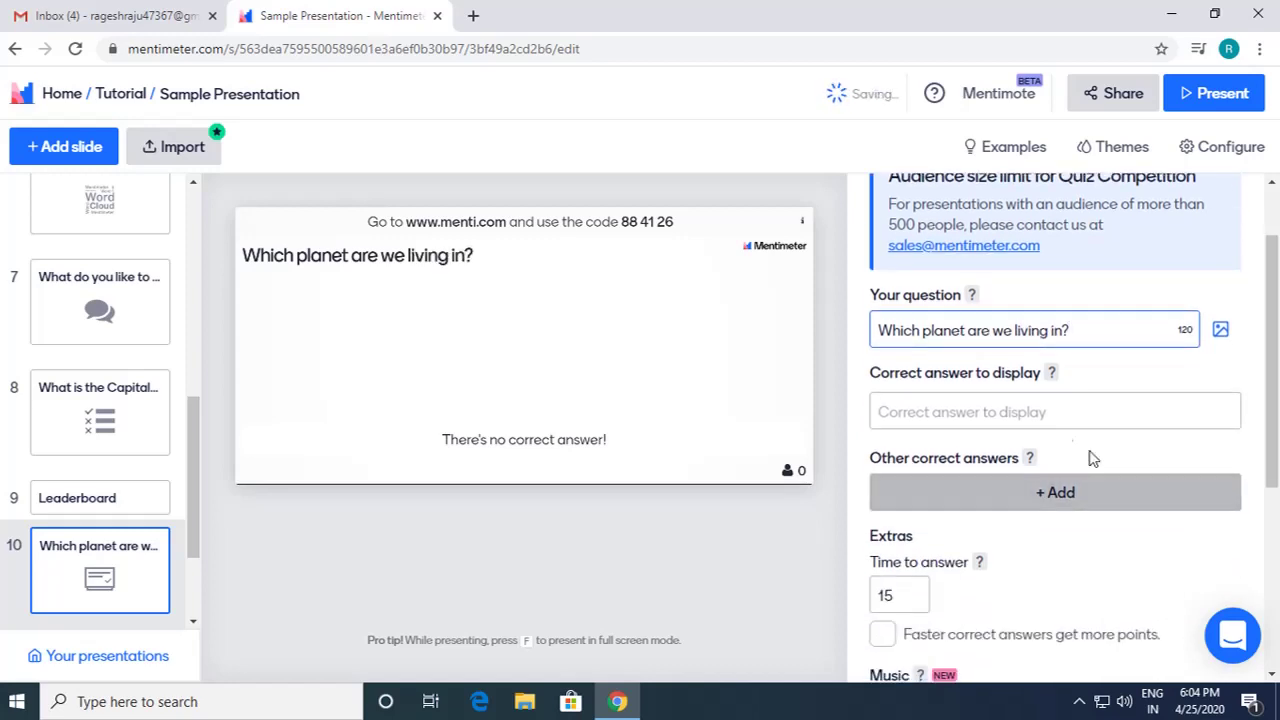
{"action": "left_click", "coordinate": [1047, 414]}
Step: Set Earth as the correct answer, leaving the faster-answers bonus off
{"action": "type", "text": "Ea"}
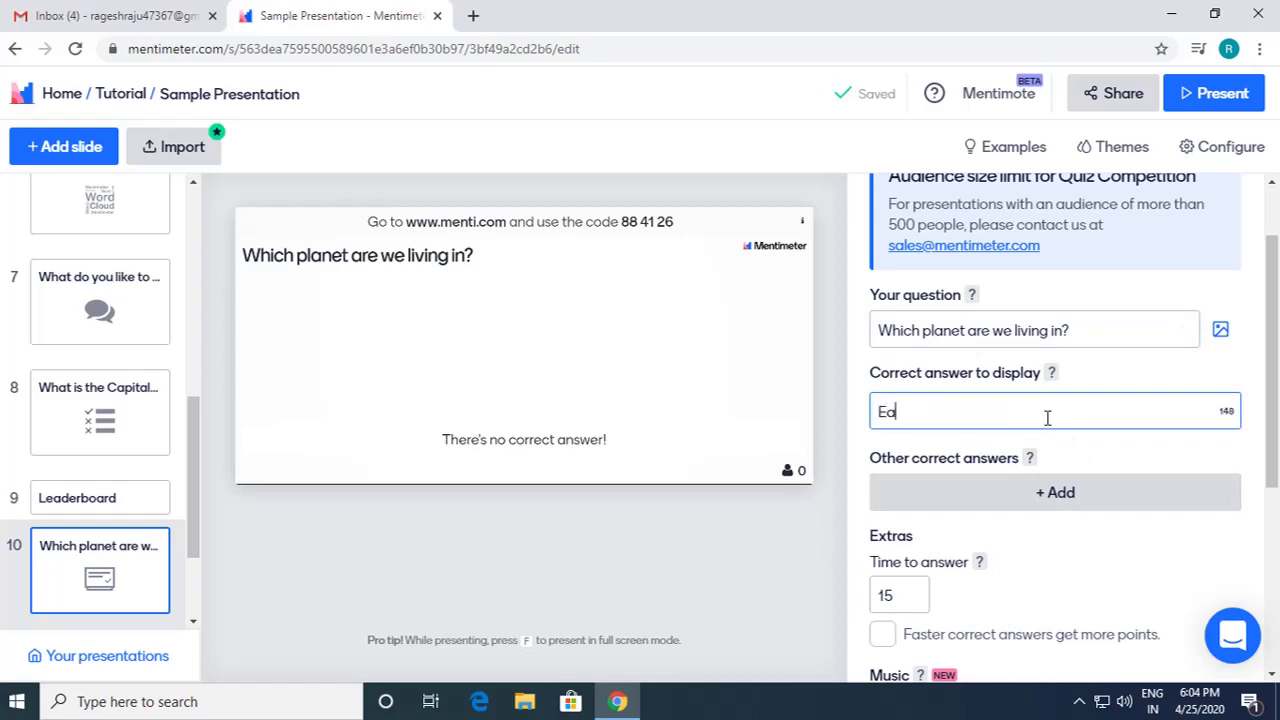
{"action": "type", "text": "rth"}
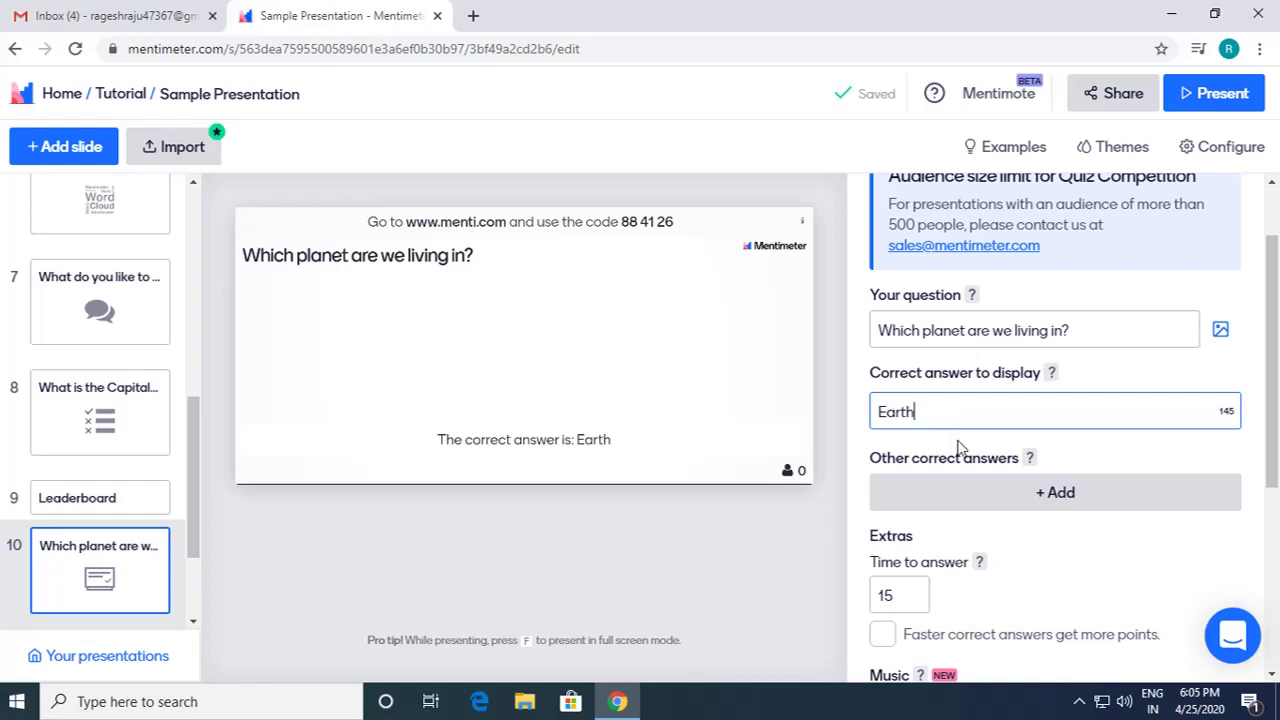
{"action": "scroll", "coordinate": [1010, 535], "scroll_direction": "down", "scroll_amount": 1}
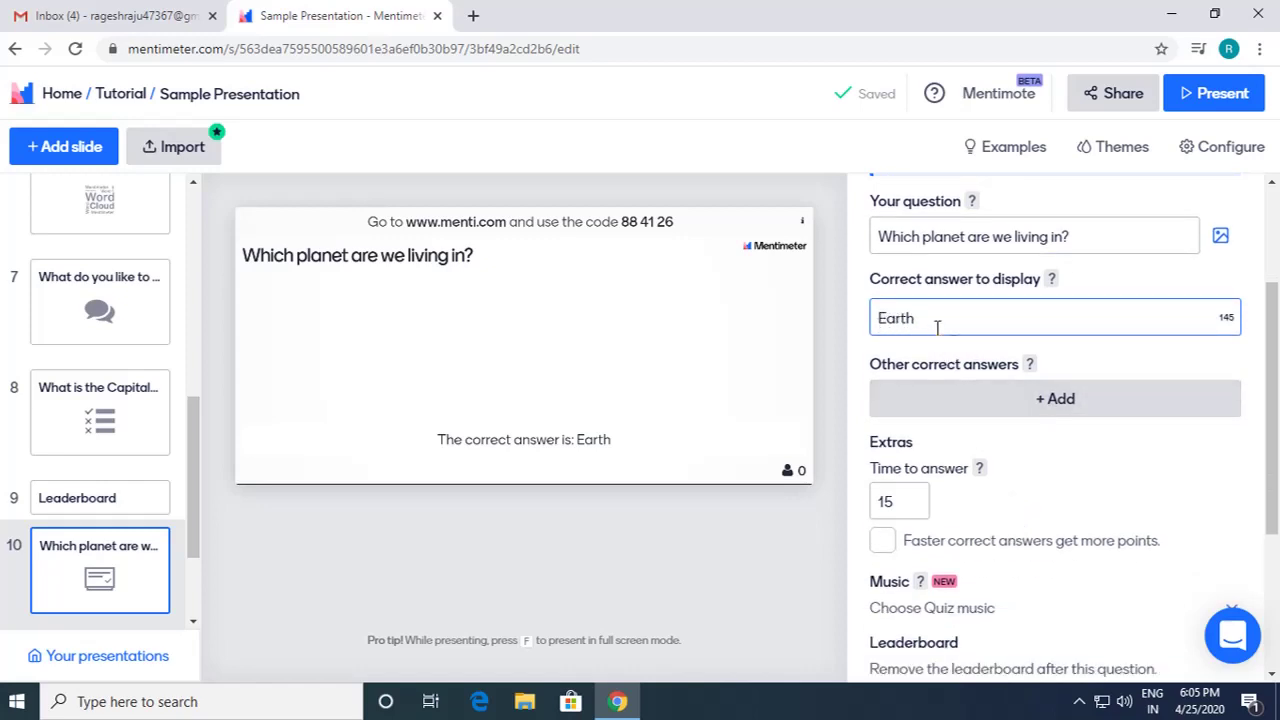
{"action": "scroll", "coordinate": [1077, 466], "scroll_direction": "down", "scroll_amount": 1}
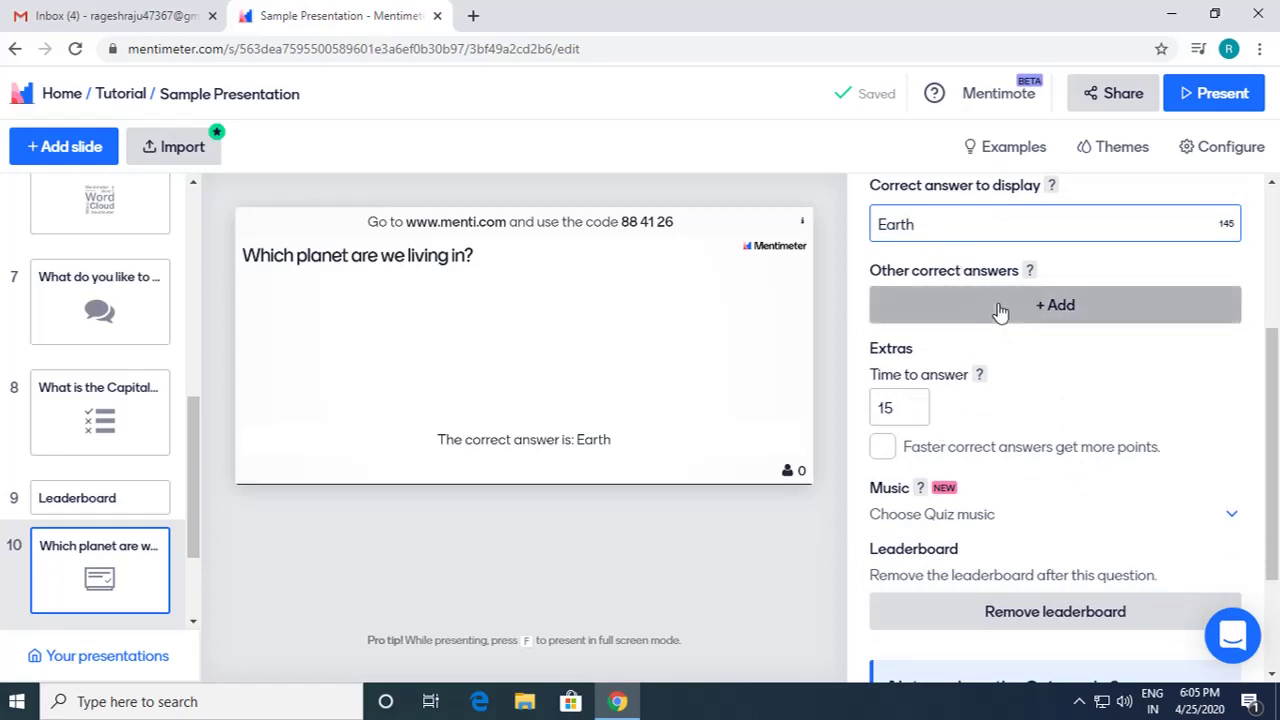
{"action": "scroll", "coordinate": [1000, 312], "scroll_direction": "up", "scroll_amount": 1}
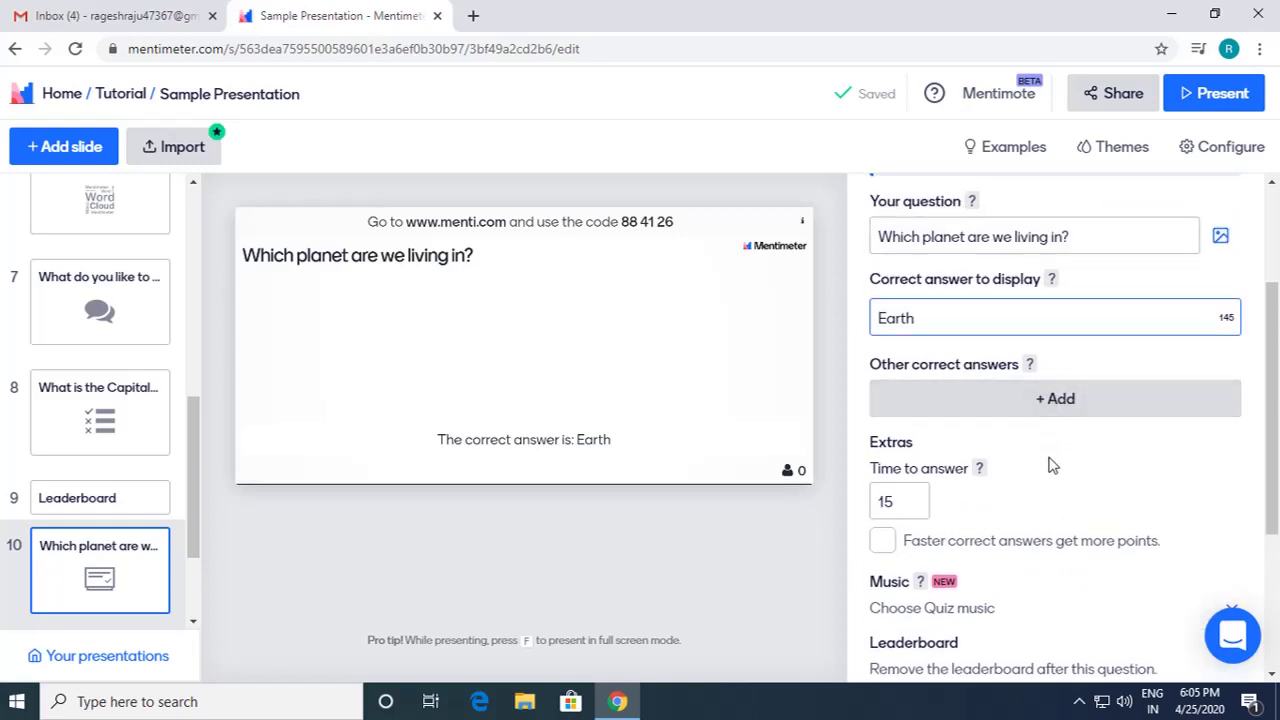
{"action": "scroll", "coordinate": [1040, 455], "scroll_direction": "down", "scroll_amount": 1}
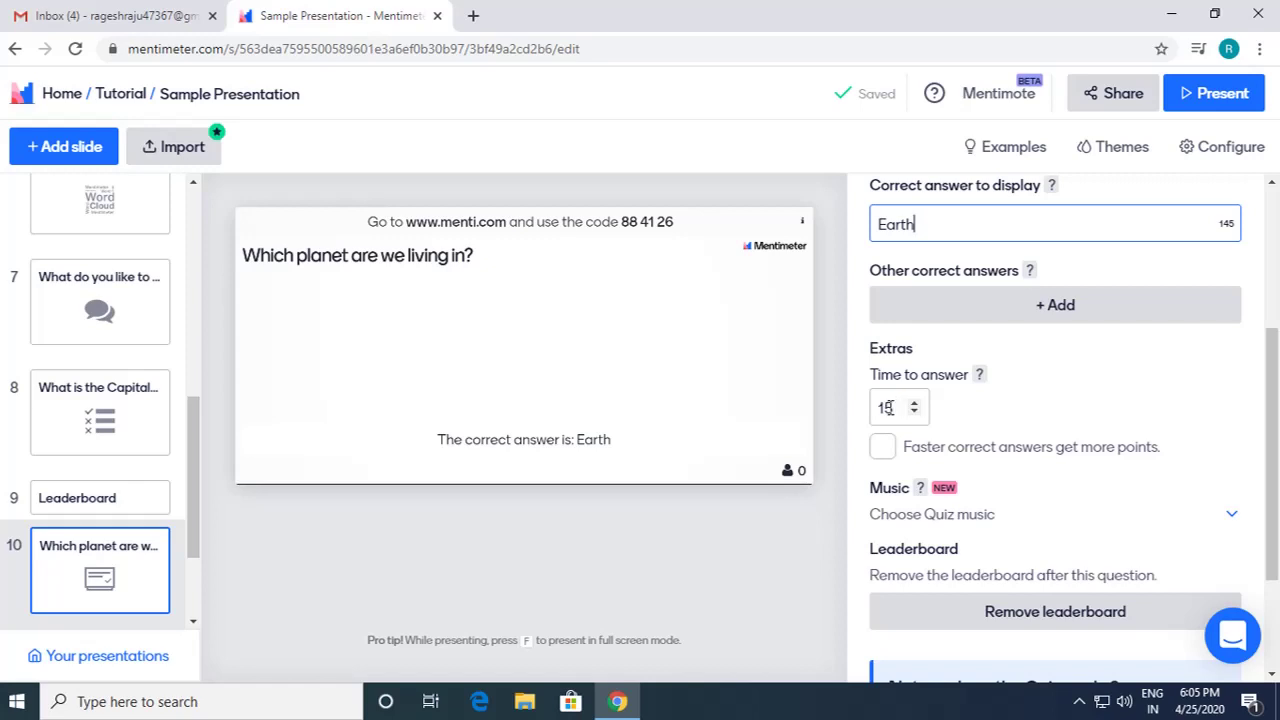
{"action": "left_click", "coordinate": [885, 448]}
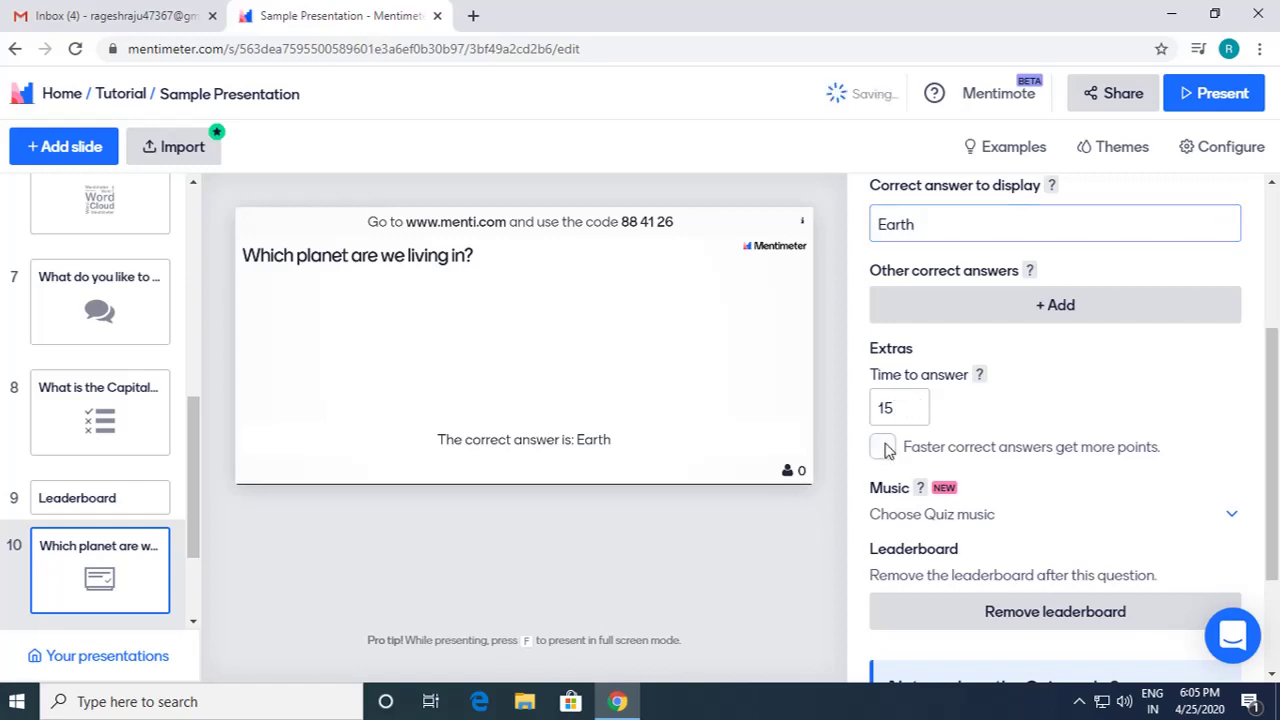
{"action": "left_click", "coordinate": [883, 447]}
{"action": "left_click", "coordinate": [883, 447]}
{"action": "scroll", "coordinate": [1149, 457], "scroll_direction": "down", "scroll_amount": 1}
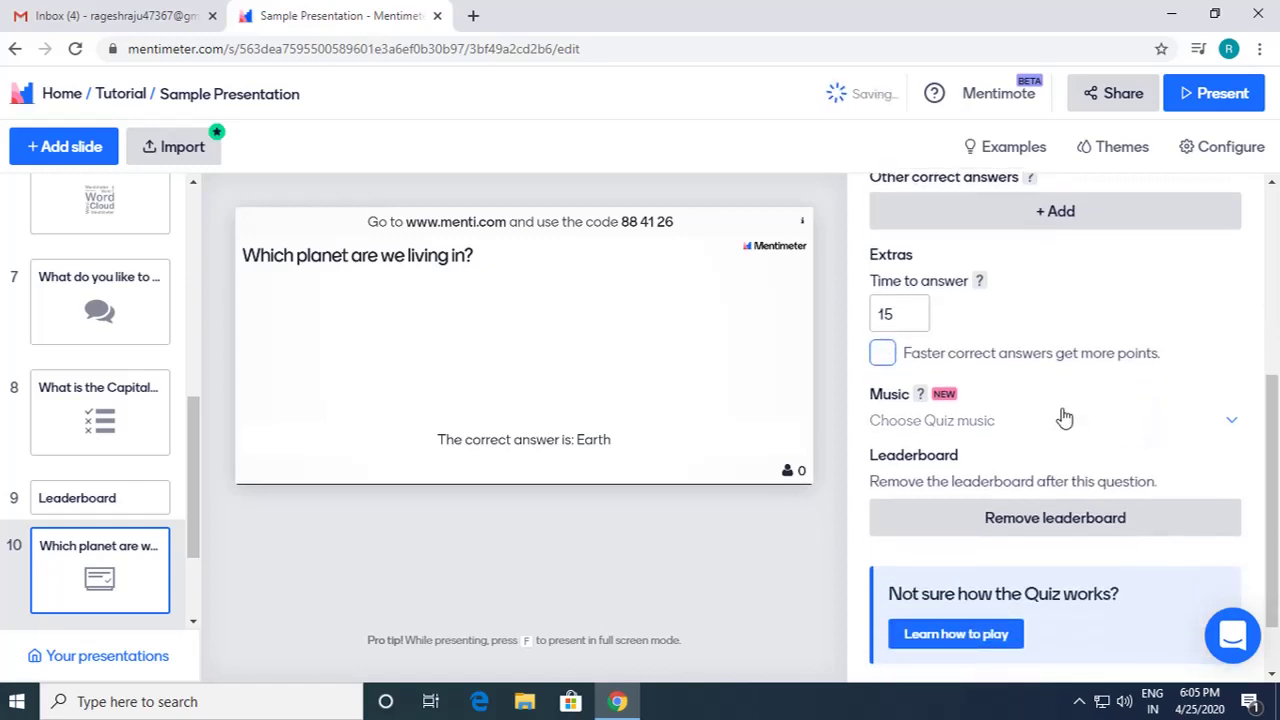
{"action": "scroll", "coordinate": [1037, 428], "scroll_direction": "down", "scroll_amount": 1}
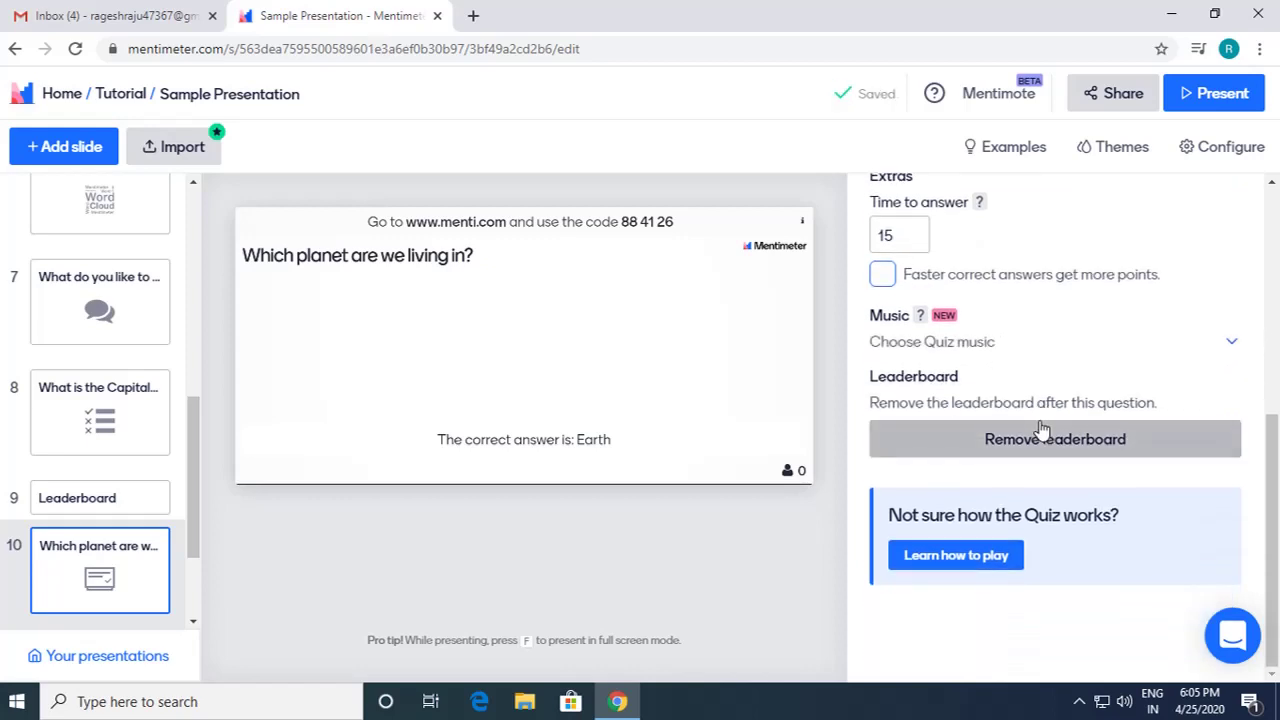
{"action": "scroll", "coordinate": [1035, 432], "scroll_direction": "up", "scroll_amount": 2}
{"action": "scroll", "coordinate": [1040, 430], "scroll_direction": "down", "scroll_amount": 2}
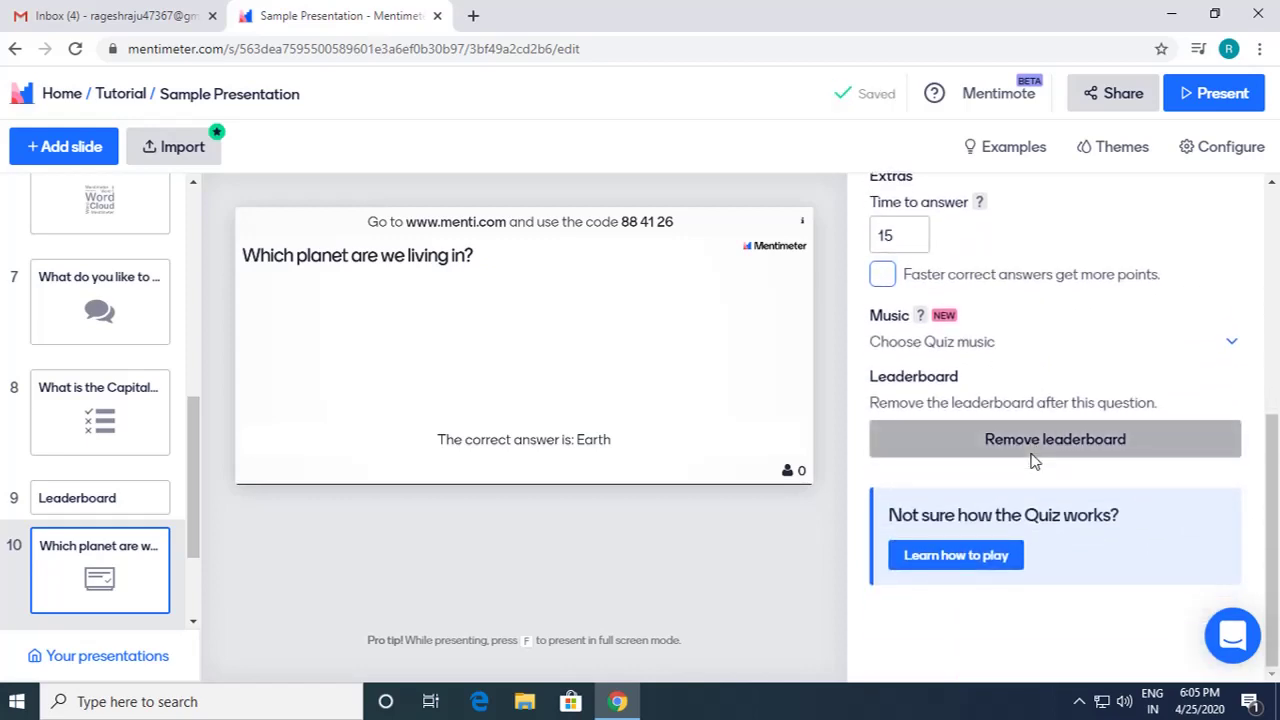
Step: Add slide 12 after the planet quiz and make it a Heading content slide
{"action": "mouse_move", "coordinate": [127, 395]}
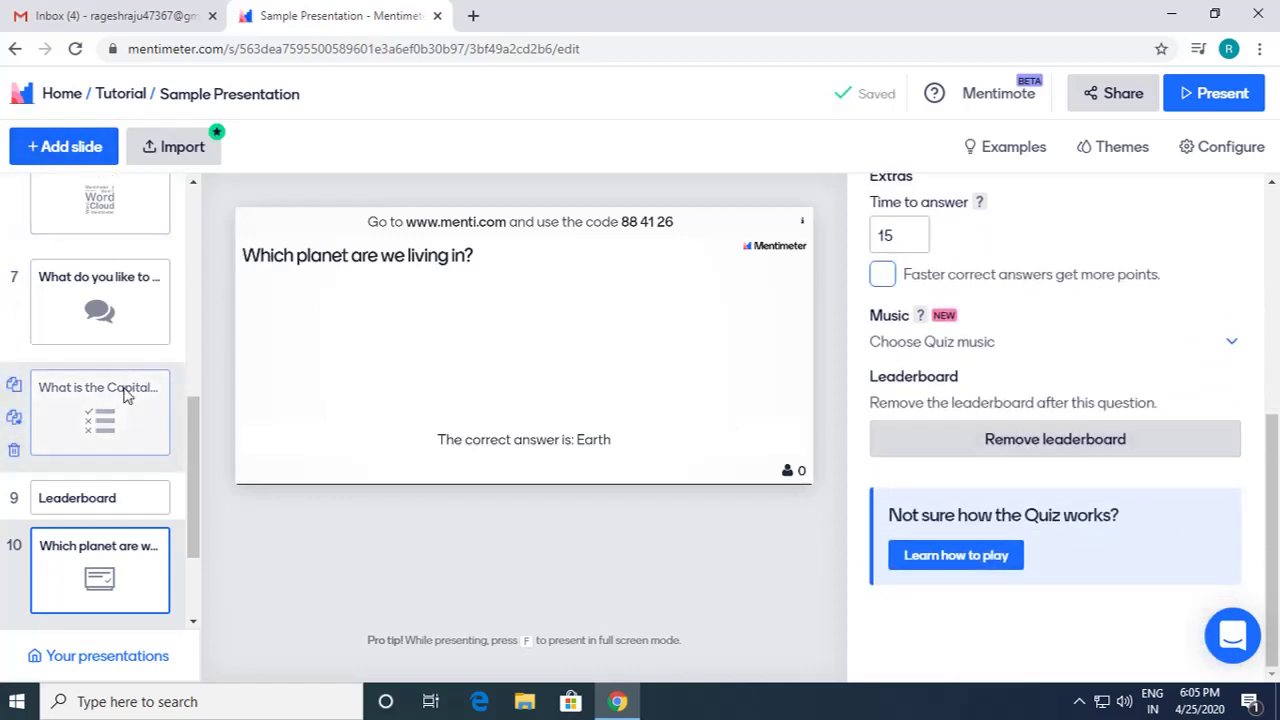
{"action": "mouse_move", "coordinate": [143, 505]}
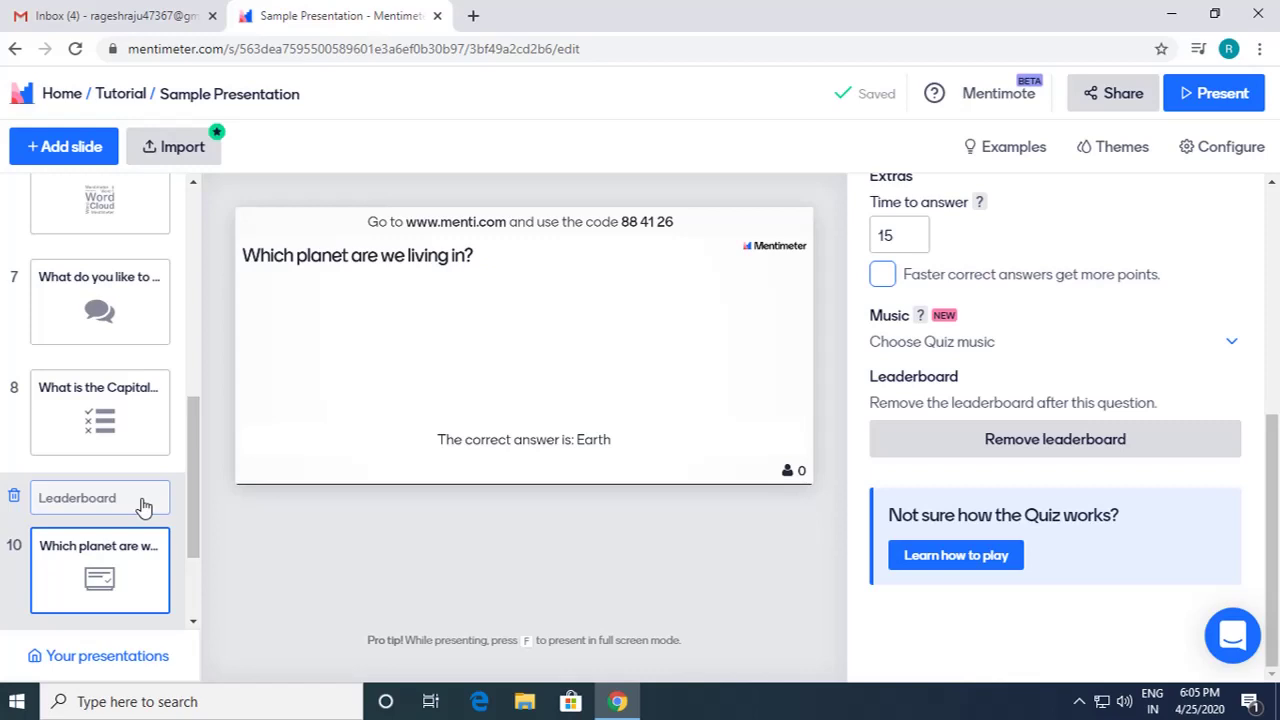
{"action": "left_click", "coordinate": [68, 150]}
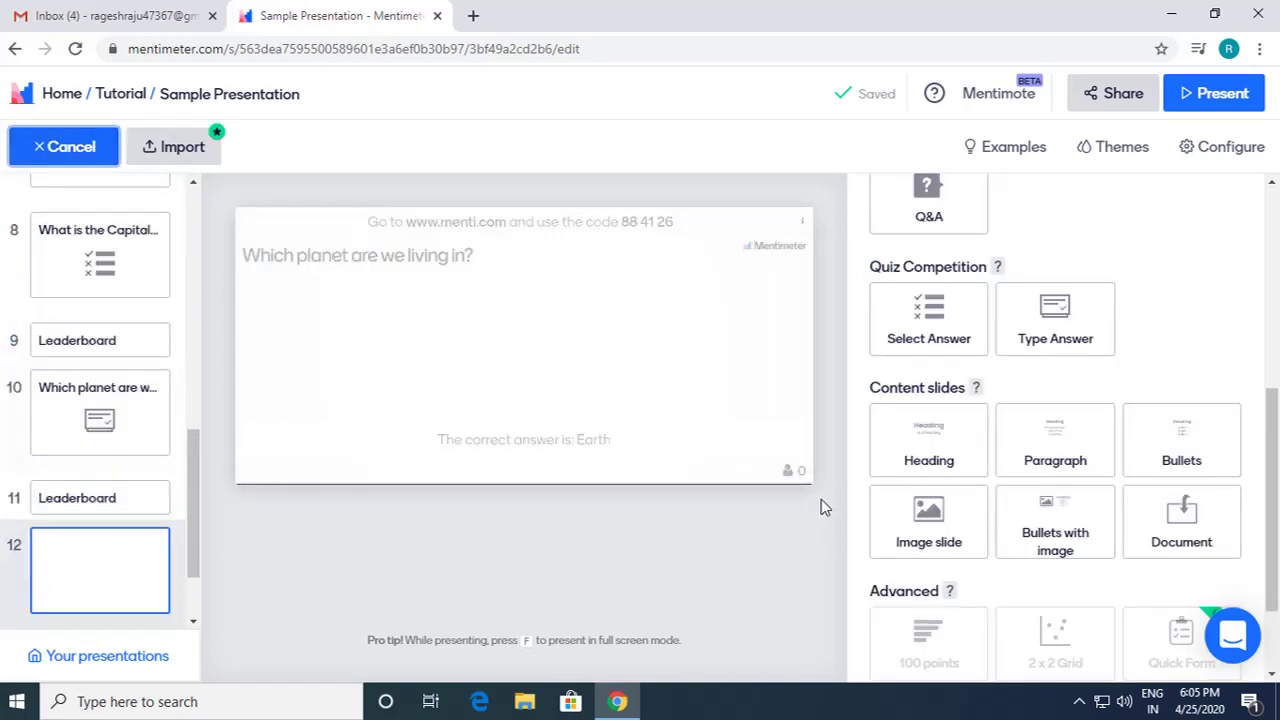
{"action": "scroll", "coordinate": [900, 508], "scroll_direction": "down", "scroll_amount": 2}
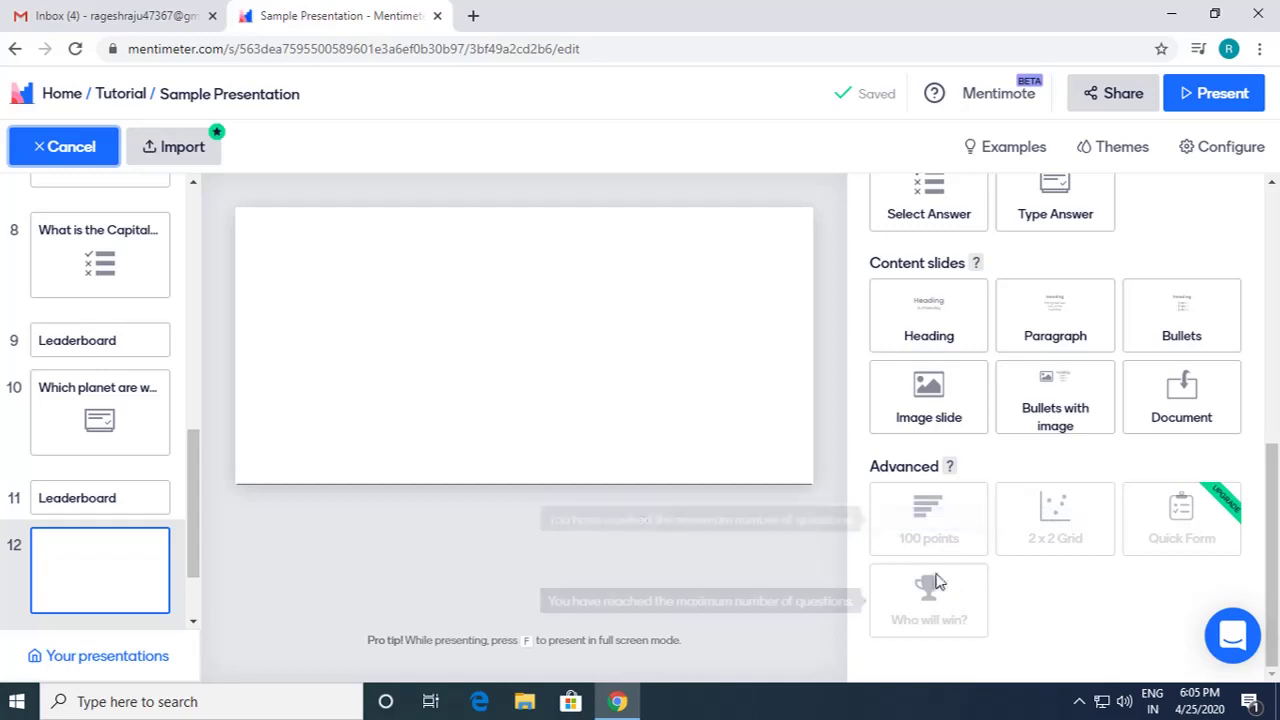
{"action": "scroll", "coordinate": [971, 400], "scroll_direction": "up", "scroll_amount": 5}
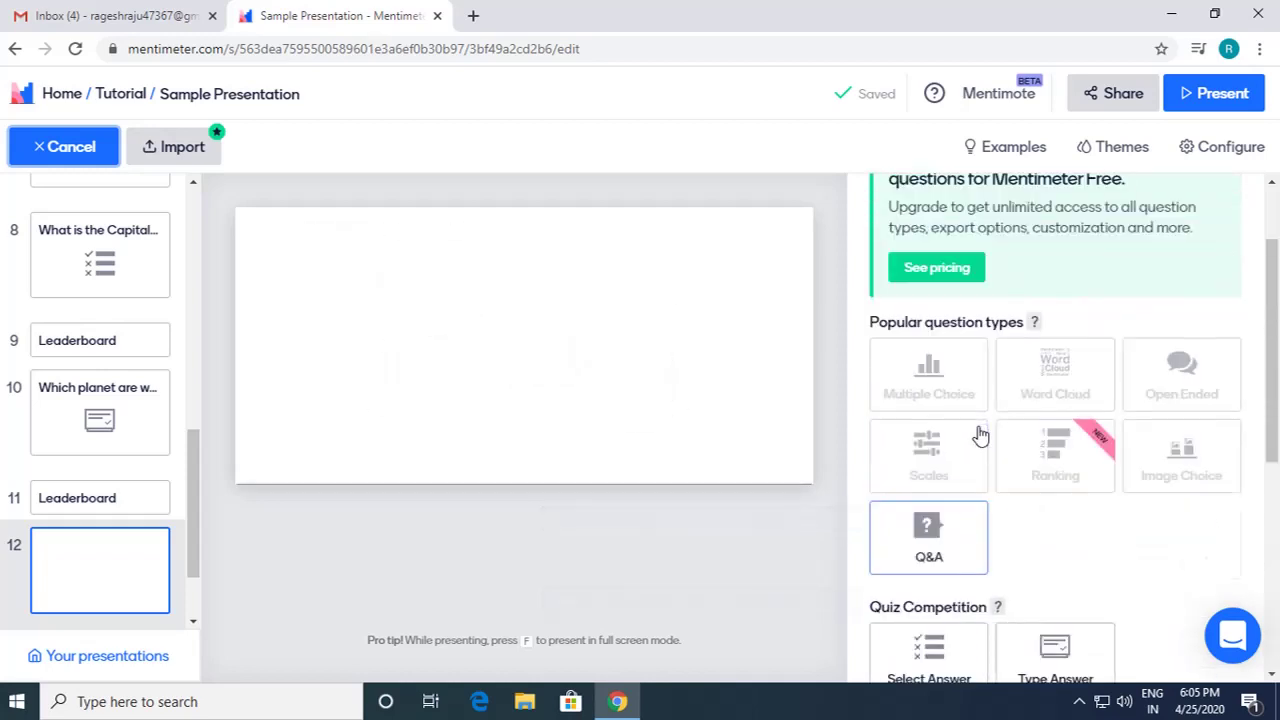
{"action": "scroll", "coordinate": [980, 435], "scroll_direction": "up", "scroll_amount": 1}
{"action": "scroll", "coordinate": [975, 582], "scroll_direction": "down", "scroll_amount": 6}
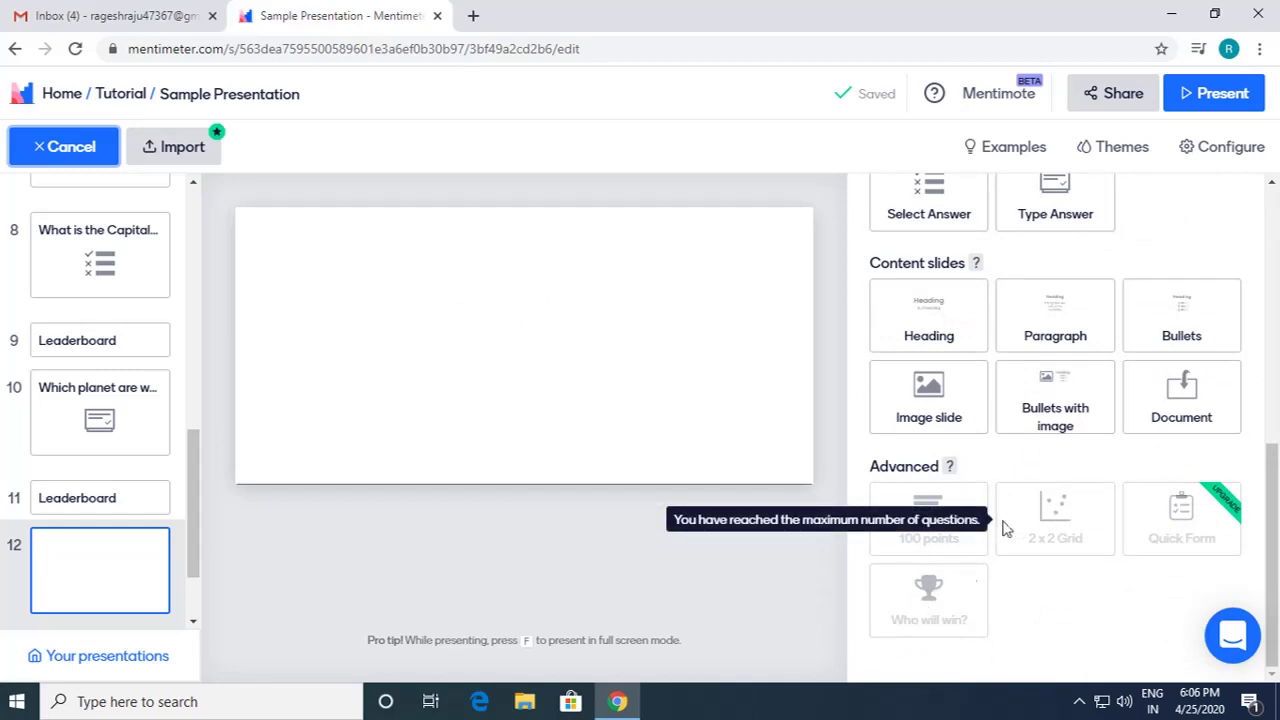
{"action": "scroll", "coordinate": [935, 612], "scroll_direction": "up", "scroll_amount": 4}
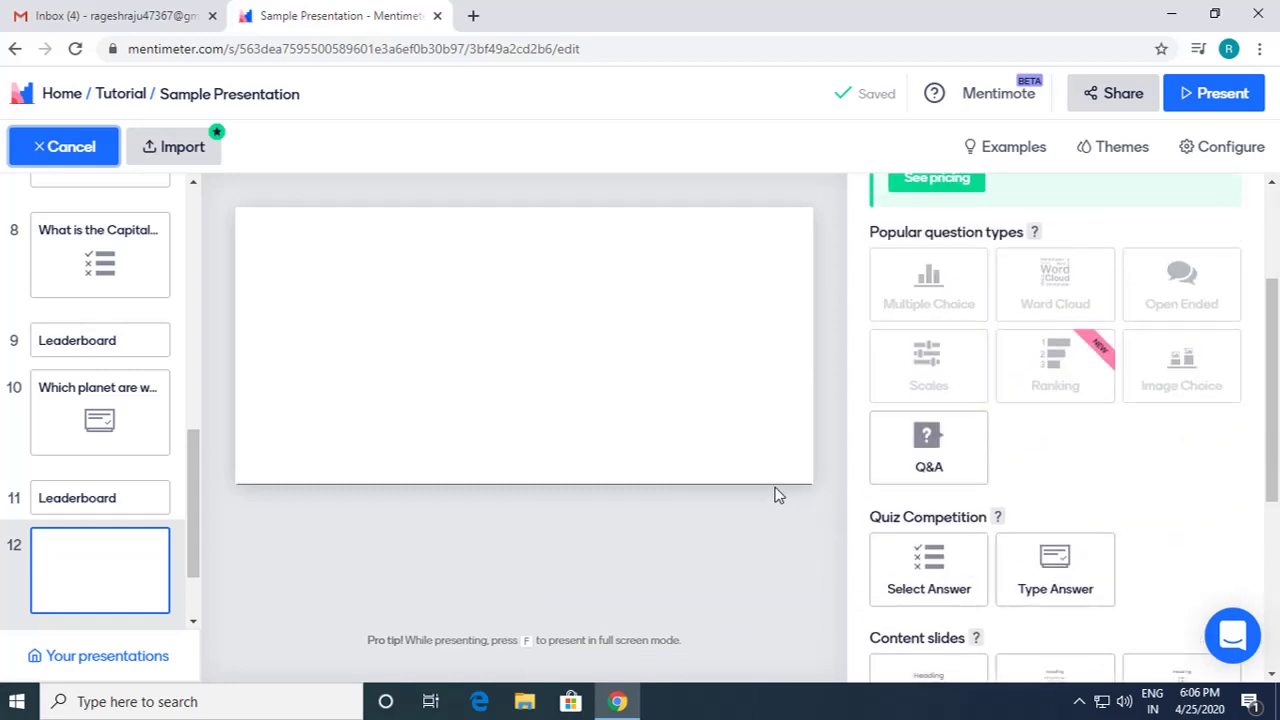
{"action": "scroll", "coordinate": [1029, 297], "scroll_direction": "up", "scroll_amount": 2}
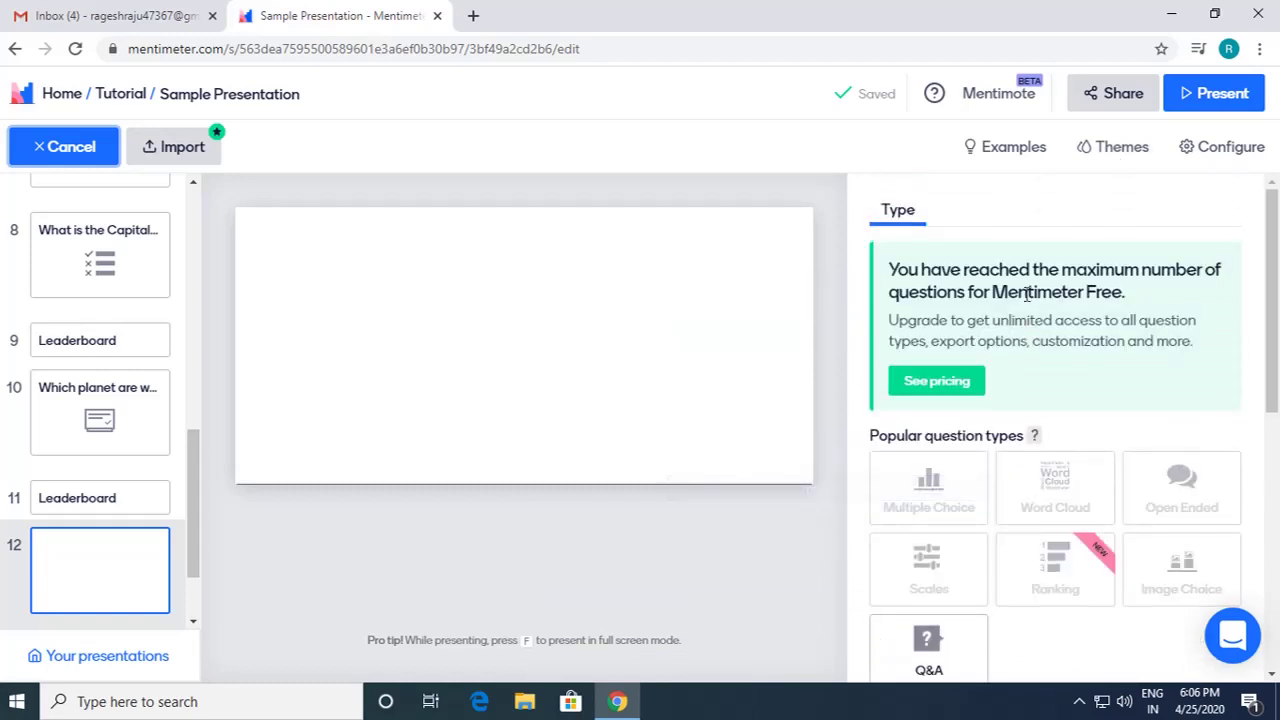
{"action": "left_click", "coordinate": [43, 580]}
{"action": "scroll", "coordinate": [1154, 537], "scroll_direction": "down", "scroll_amount": 5}
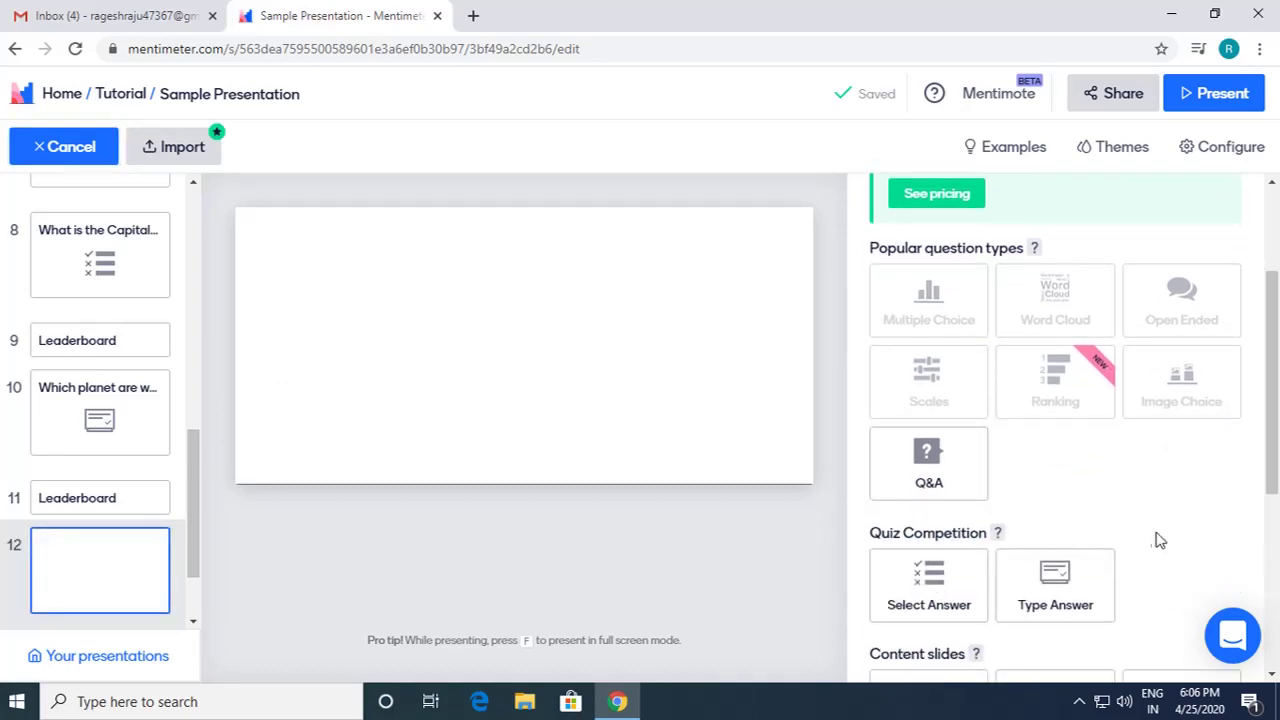
{"action": "left_click", "coordinate": [943, 448]}
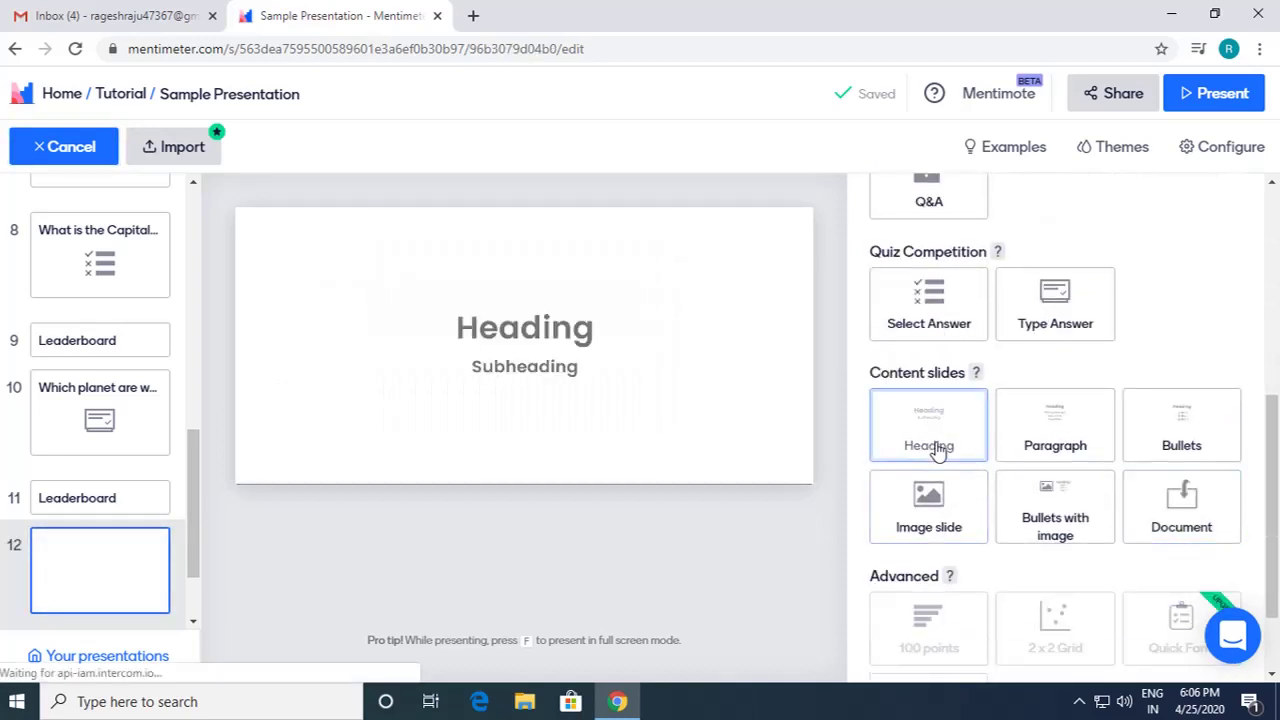
Step: Enter 'Thank You' as slide 12's heading, fixing the typo
{"action": "left_click", "coordinate": [954, 286]}
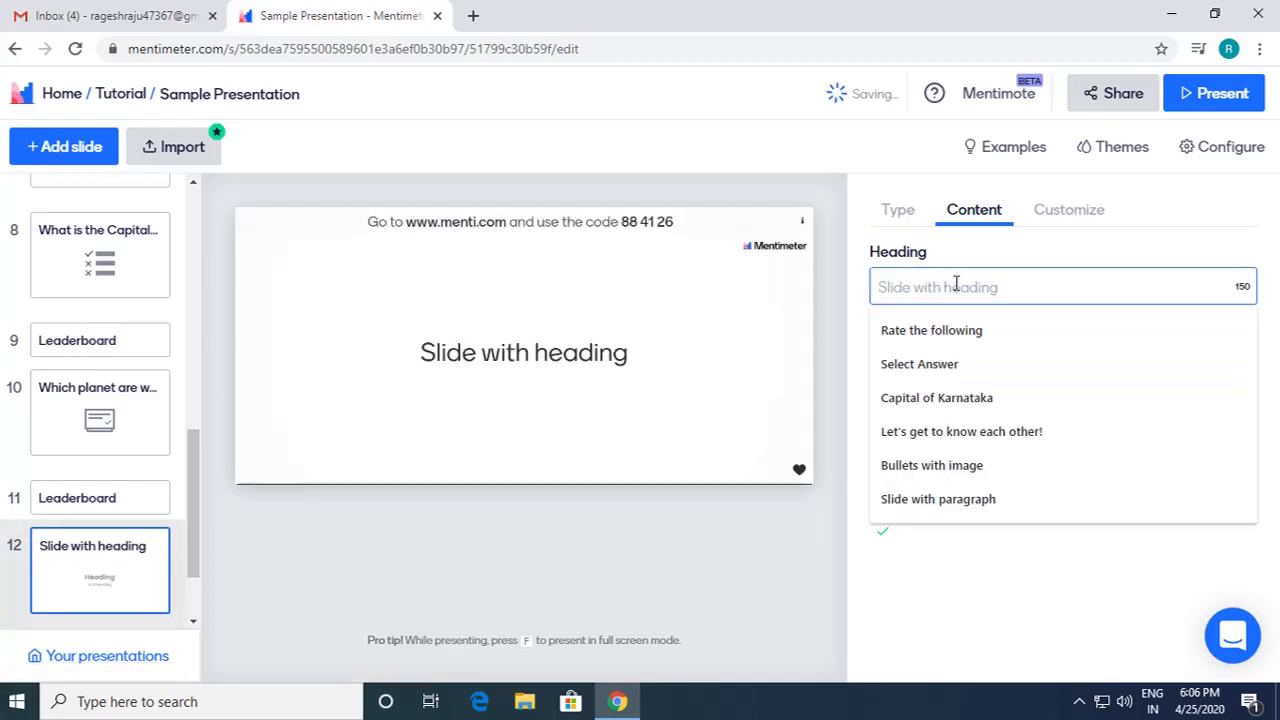
{"action": "type", "text": "Thanlk Y"}
{"action": "key", "text": "BackSpace"}
{"action": "key", "text": "BackSpace"}
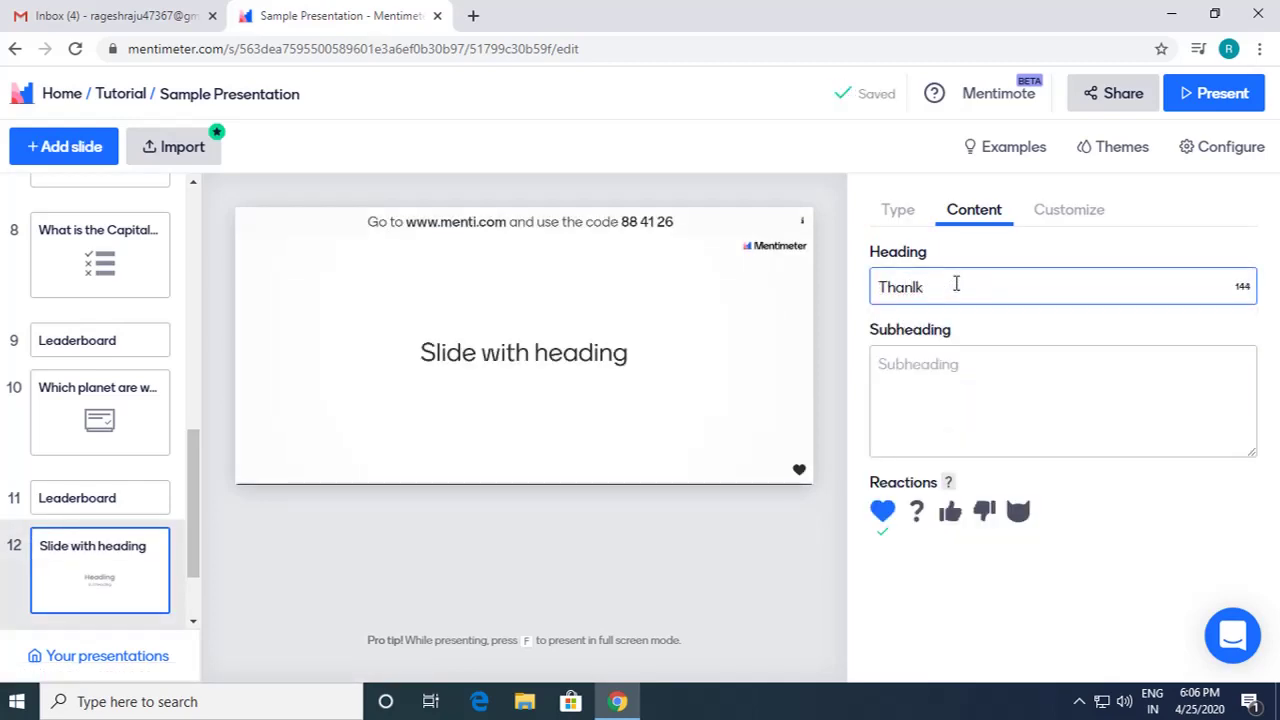
{"action": "type", "text": "k You"}
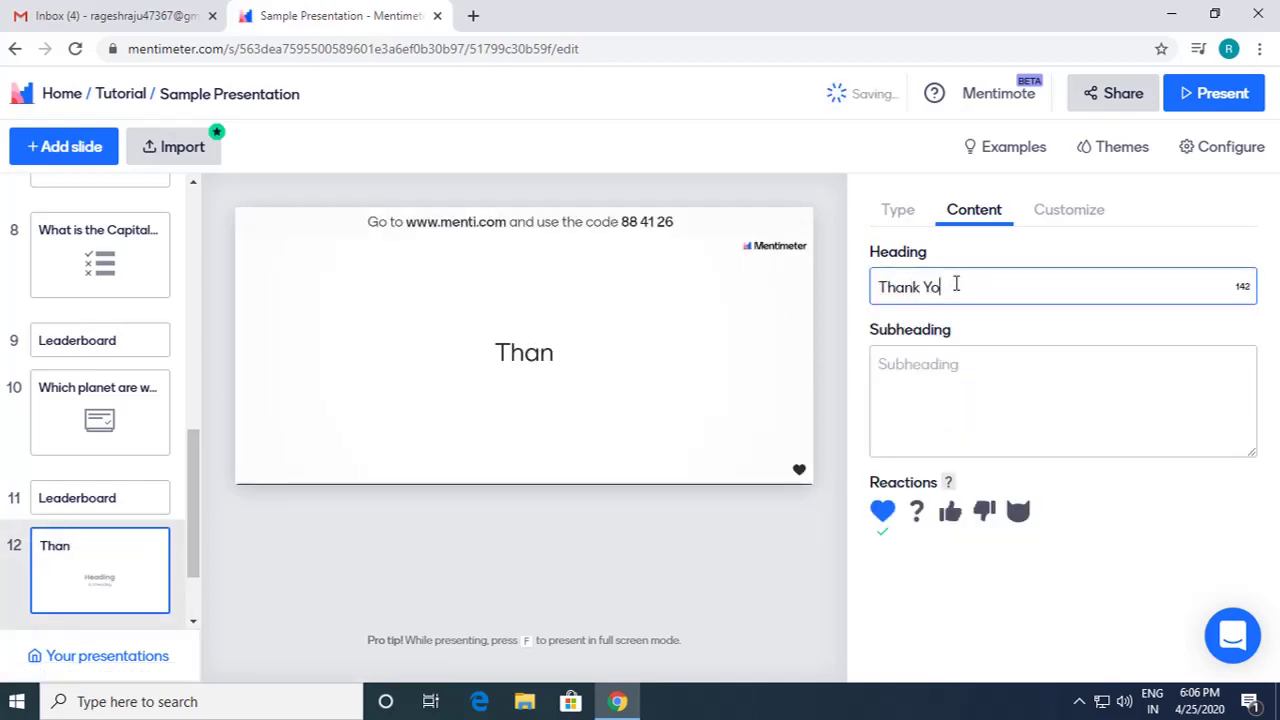
{"action": "left_click", "coordinate": [402, 570]}
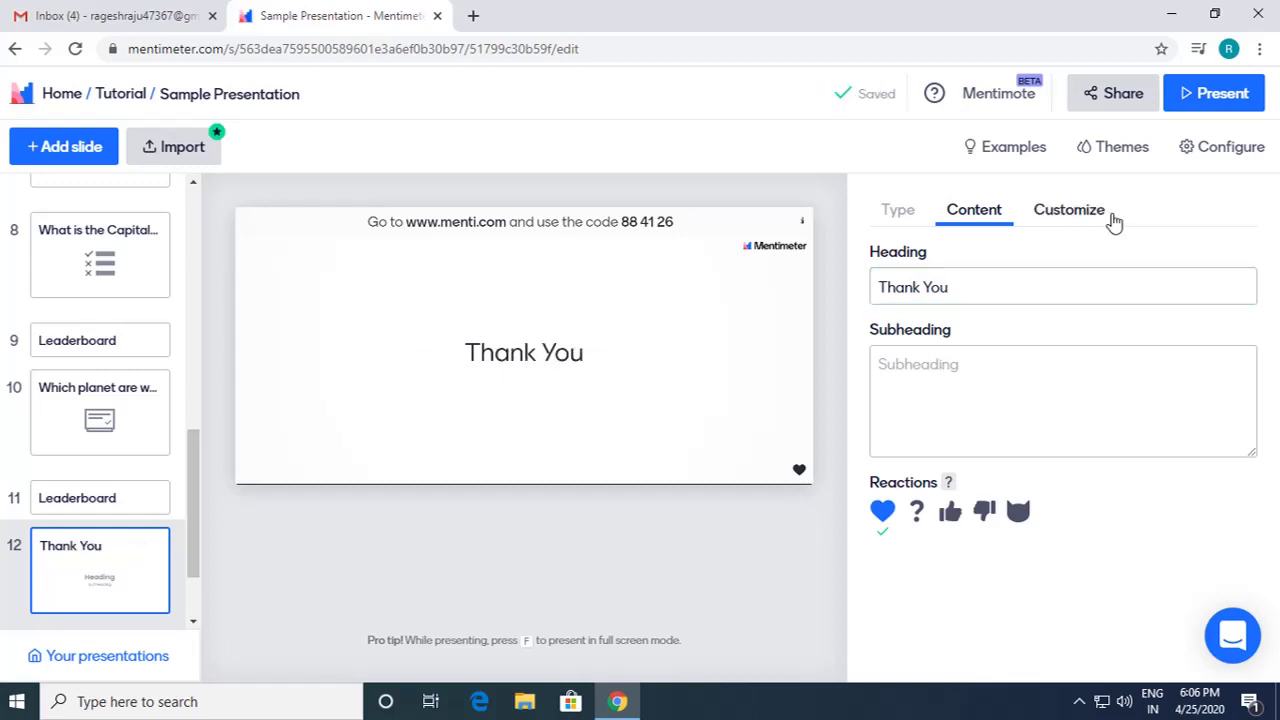
Step: Open Customize for the 'Tutorial for Mentimeter' slide and toggle Close voting on and off
{"action": "left_click", "coordinate": [1053, 215]}
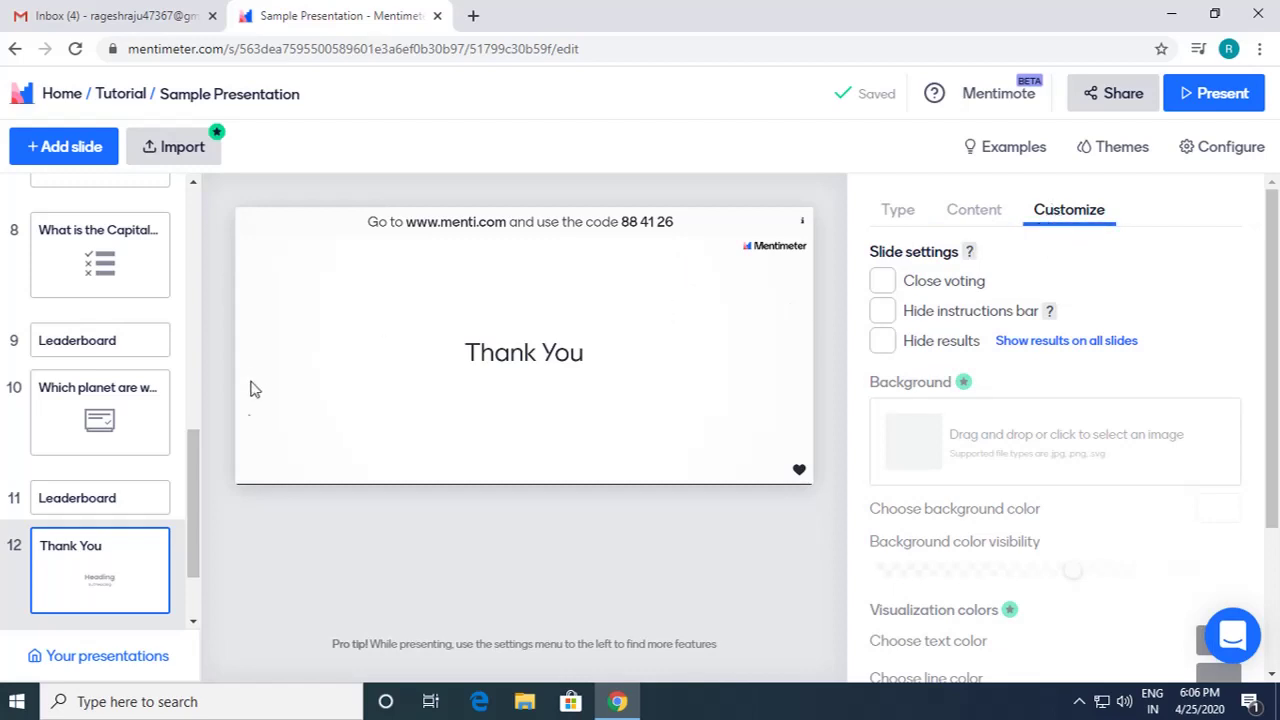
{"action": "left_click_drag", "start_coordinate": [194, 492], "coordinate": [200, 248]}
{"action": "left_click", "coordinate": [100, 225]}
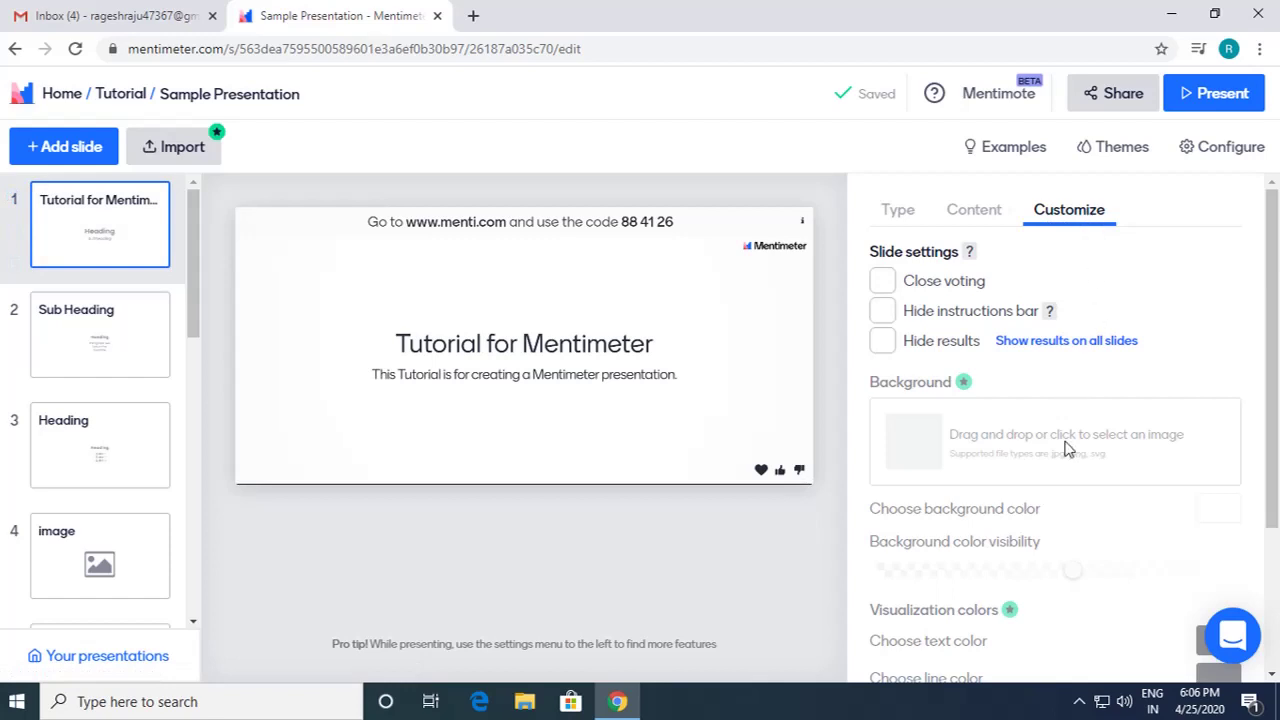
{"action": "left_click", "coordinate": [884, 289]}
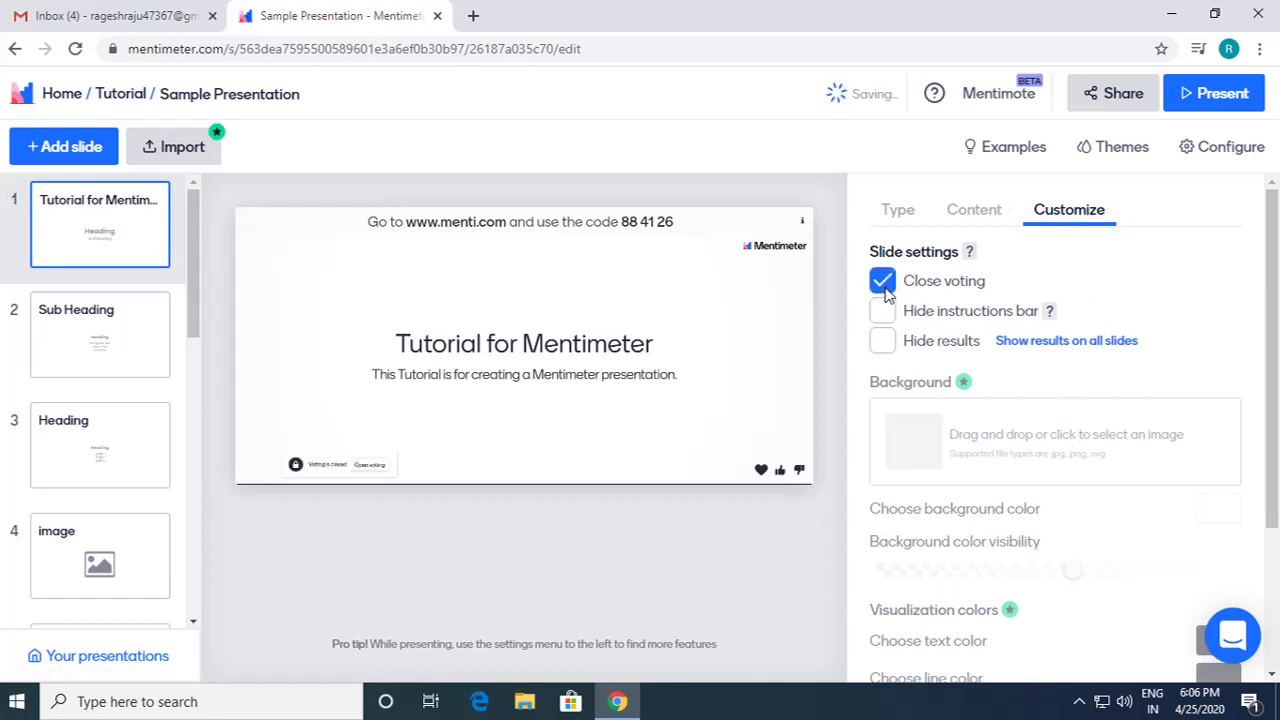
{"action": "left_click", "coordinate": [884, 289]}
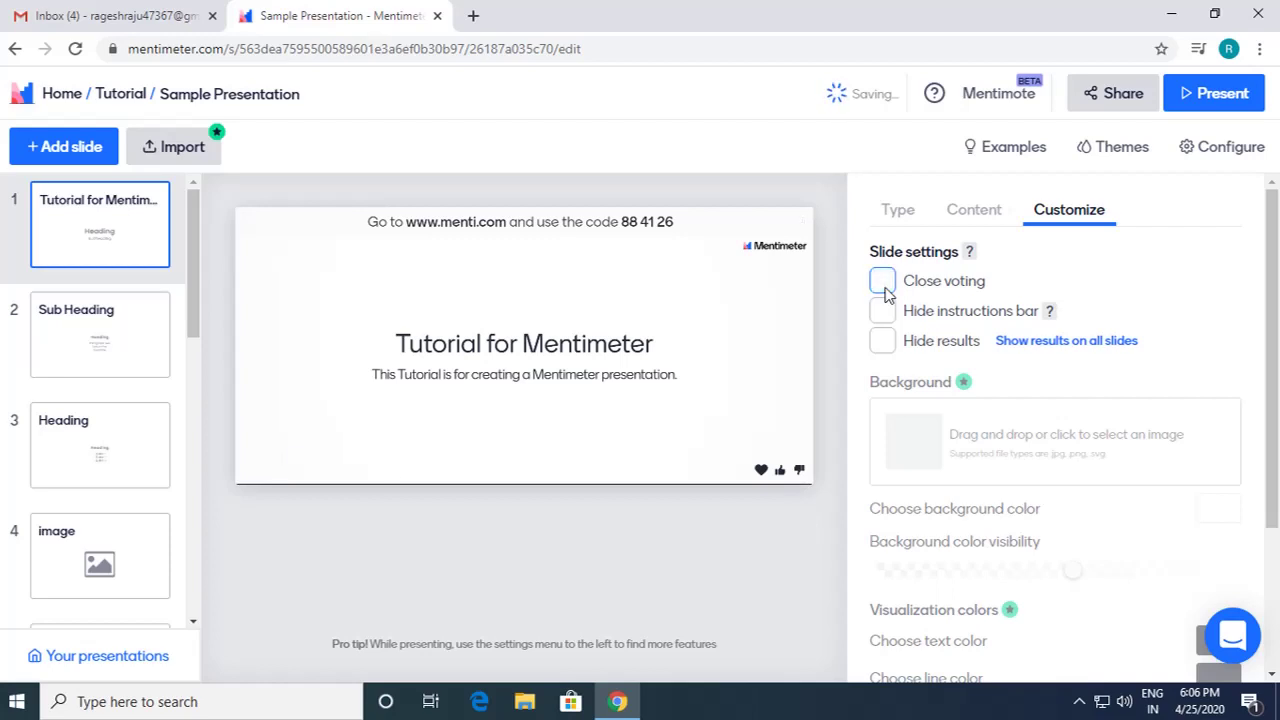
{"action": "left_click", "coordinate": [884, 289]}
{"action": "left_click", "coordinate": [884, 288]}
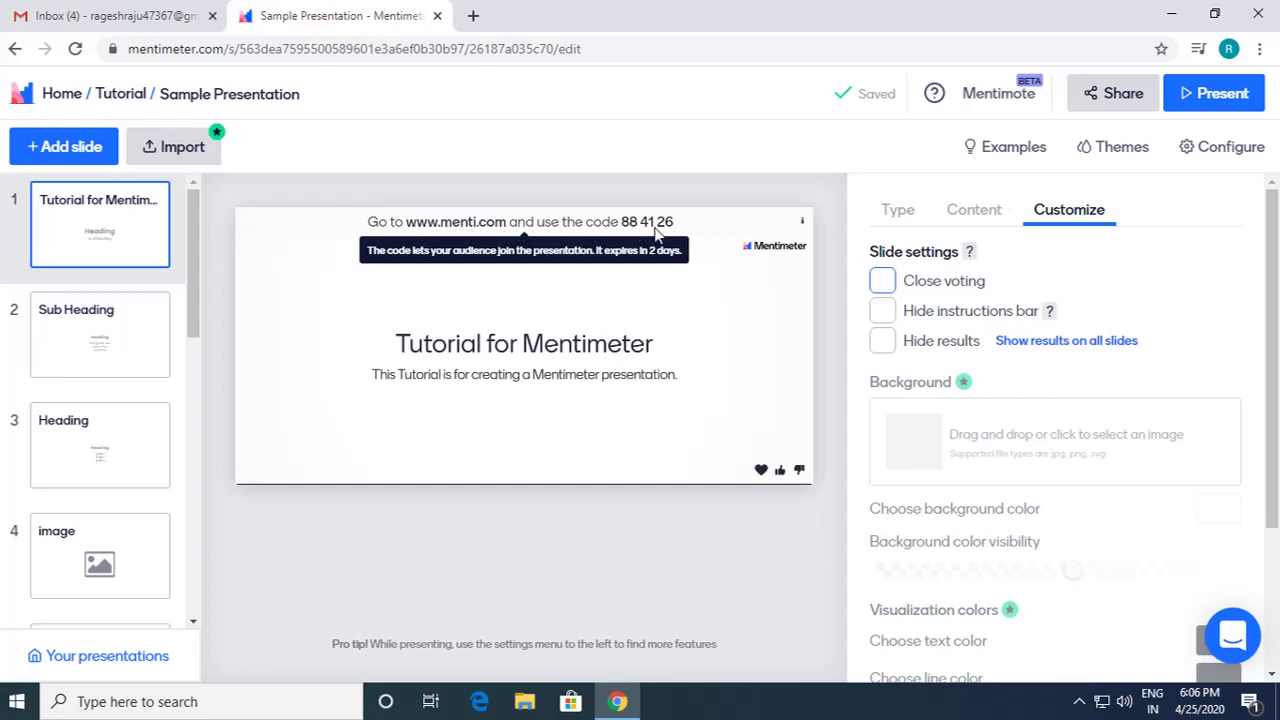
Step: Toggle Hide instructions bar on and off, leaving the instructions visible
{"action": "left_click", "coordinate": [881, 312]}
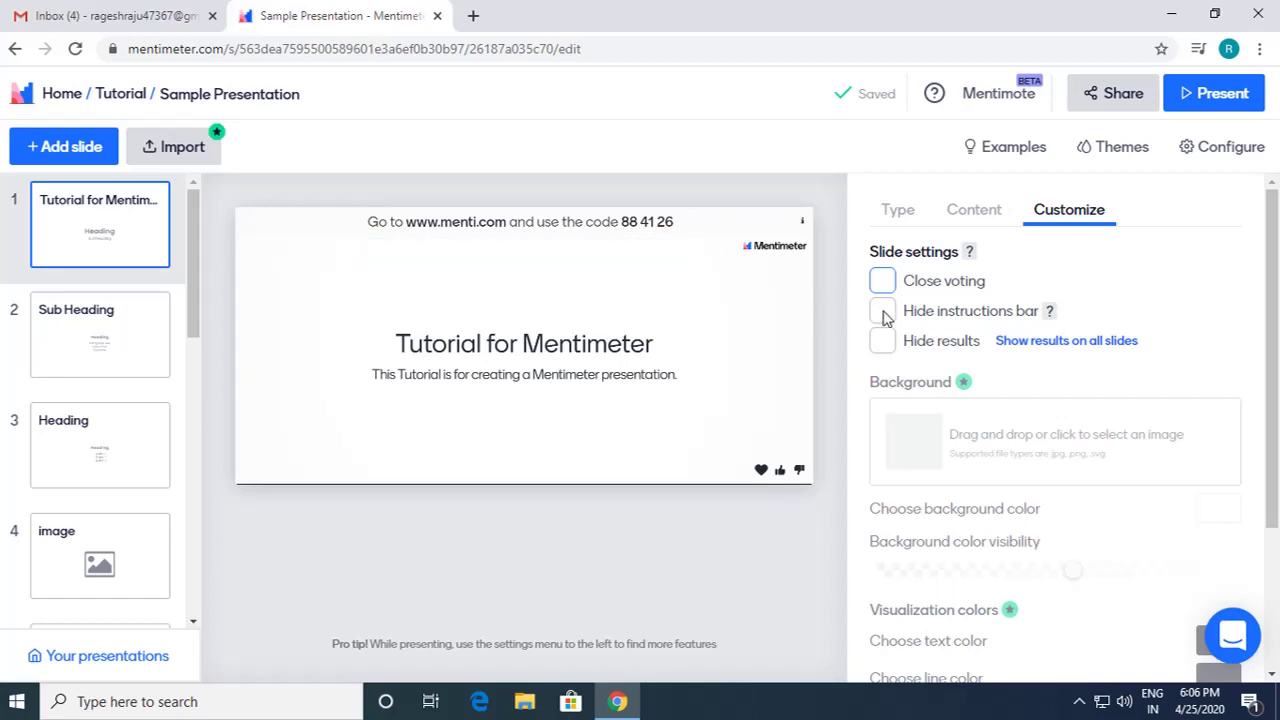
{"action": "left_click", "coordinate": [882, 312]}
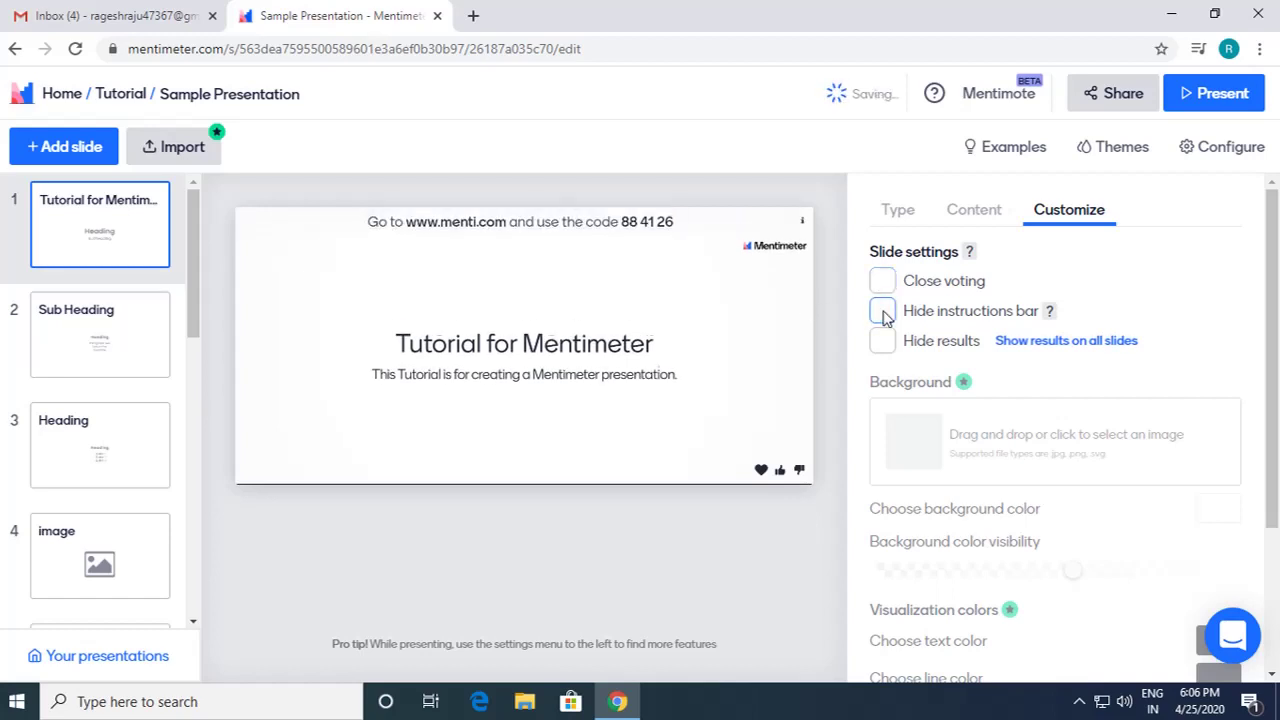
{"action": "left_click", "coordinate": [882, 312]}
{"action": "left_click", "coordinate": [882, 312]}
{"action": "scroll", "coordinate": [1009, 460], "scroll_direction": "down", "scroll_amount": 2}
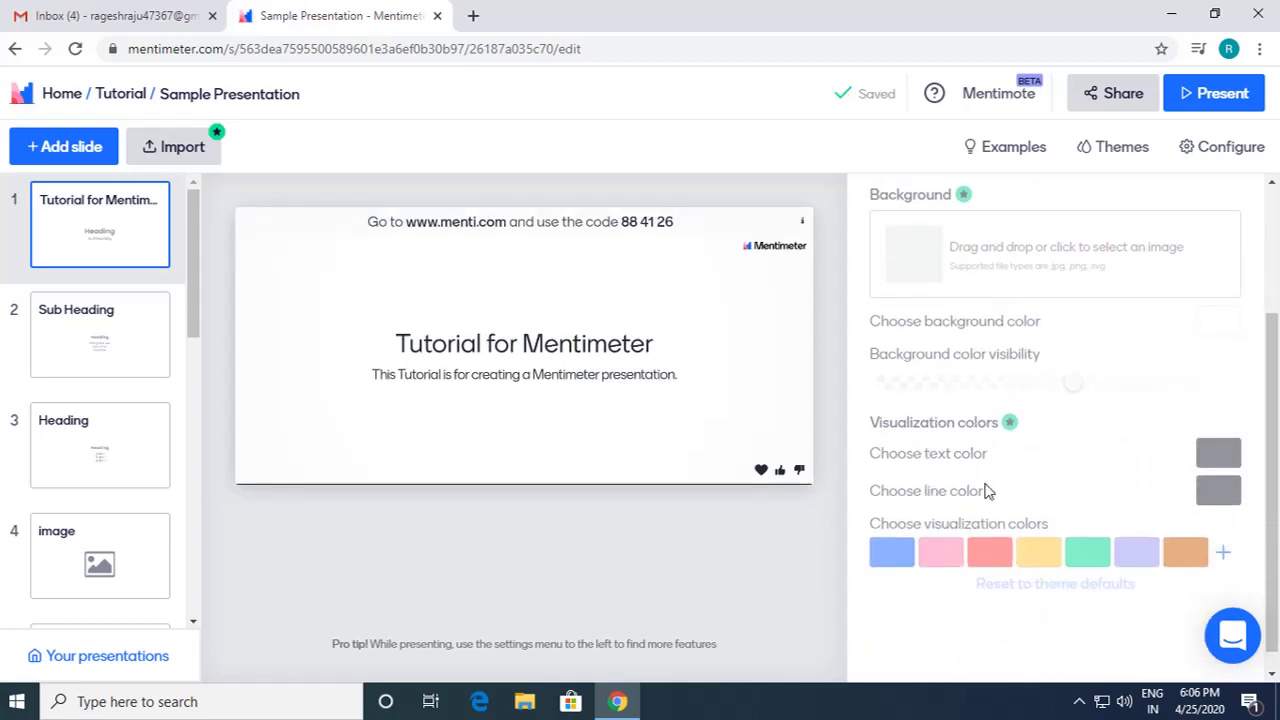
{"action": "scroll", "coordinate": [1019, 533], "scroll_direction": "up", "scroll_amount": 2}
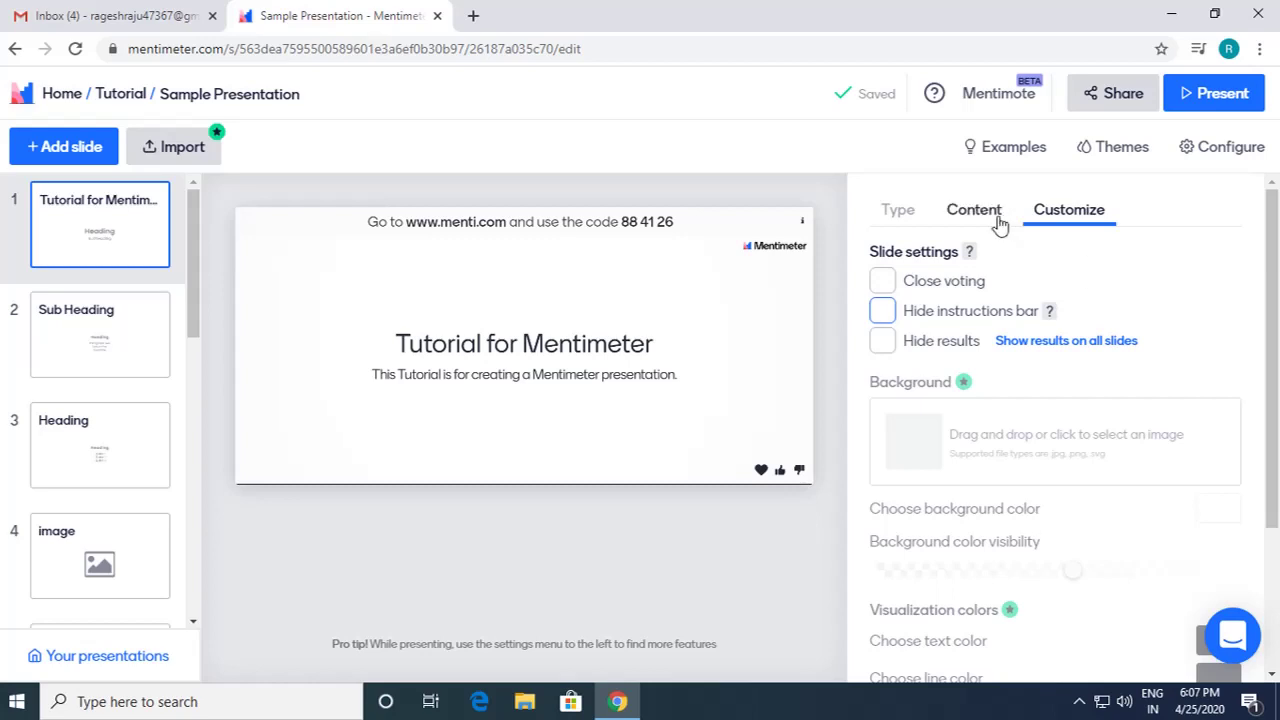
Step: Step through the Sub Heading, Heading, flower image and 'What languages do you speak?' slides
{"action": "left_click", "coordinate": [117, 334]}
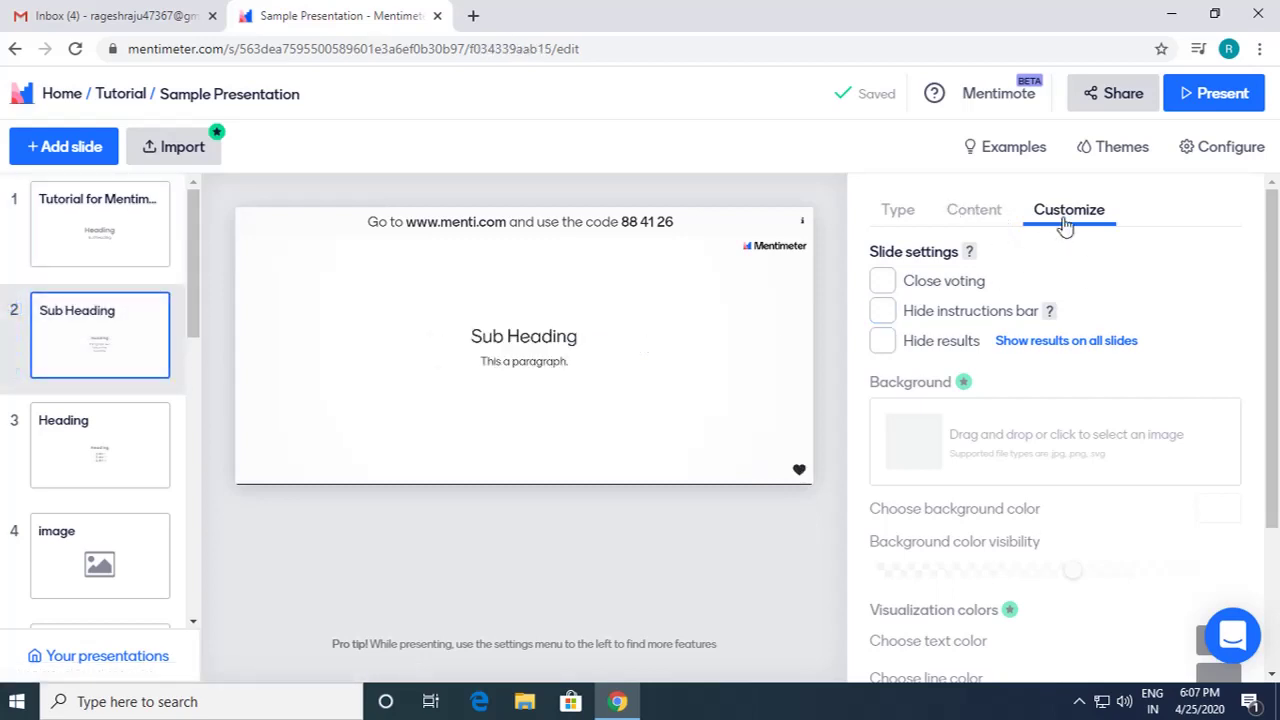
{"action": "left_click", "coordinate": [168, 465]}
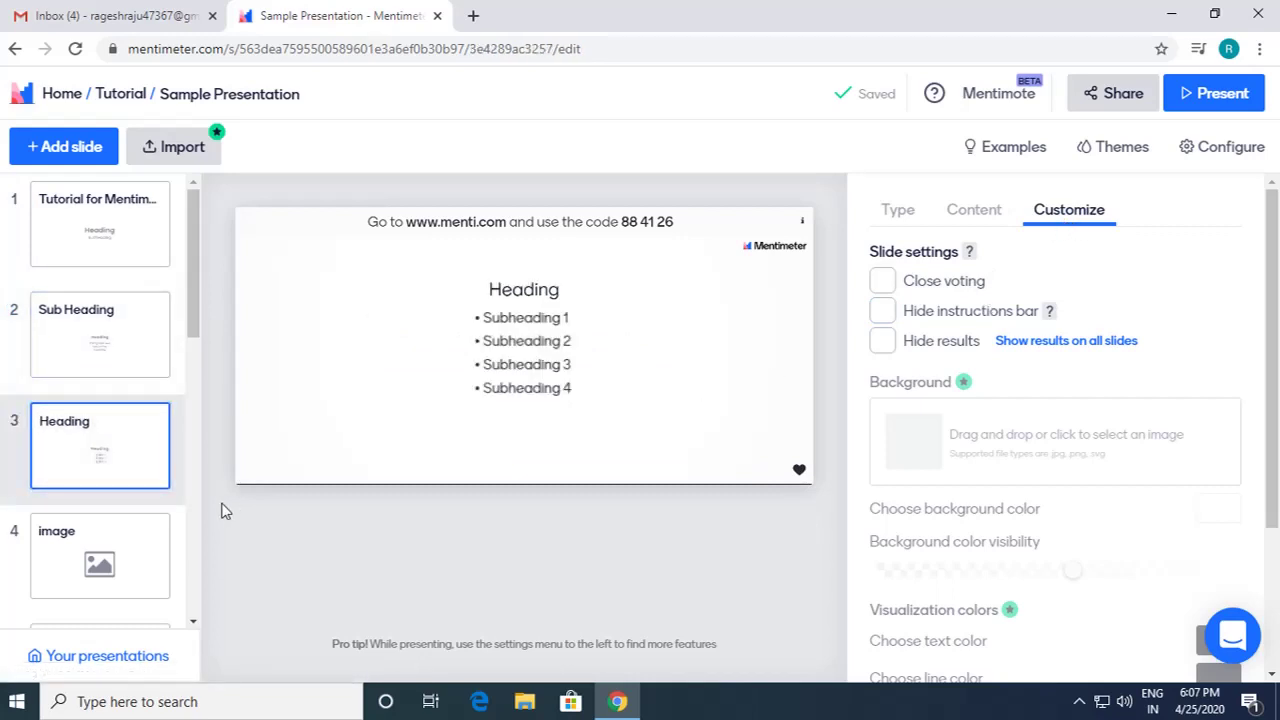
{"action": "left_click", "coordinate": [166, 543]}
{"action": "scroll", "coordinate": [128, 543], "scroll_direction": "down", "scroll_amount": 3}
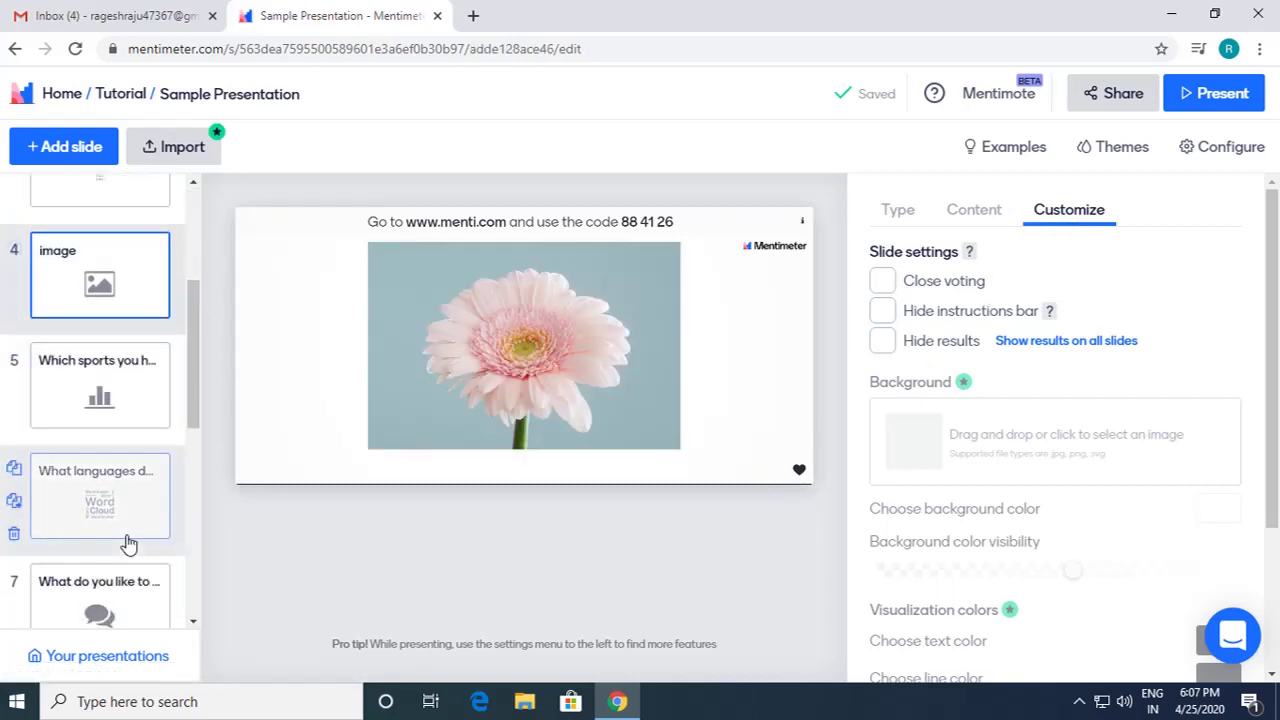
{"action": "left_click", "coordinate": [132, 528]}
{"action": "scroll", "coordinate": [1035, 450], "scroll_direction": "down", "scroll_amount": 2}
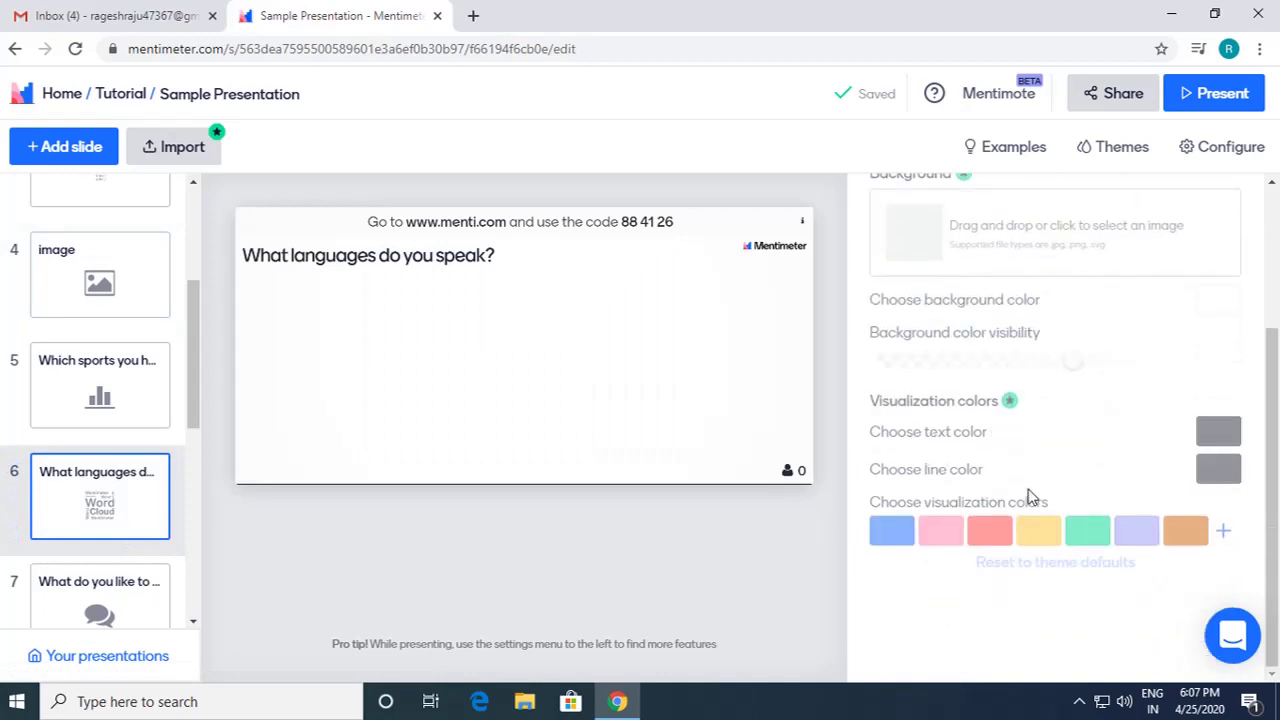
{"action": "scroll", "coordinate": [1030, 497], "scroll_direction": "up", "scroll_amount": 3}
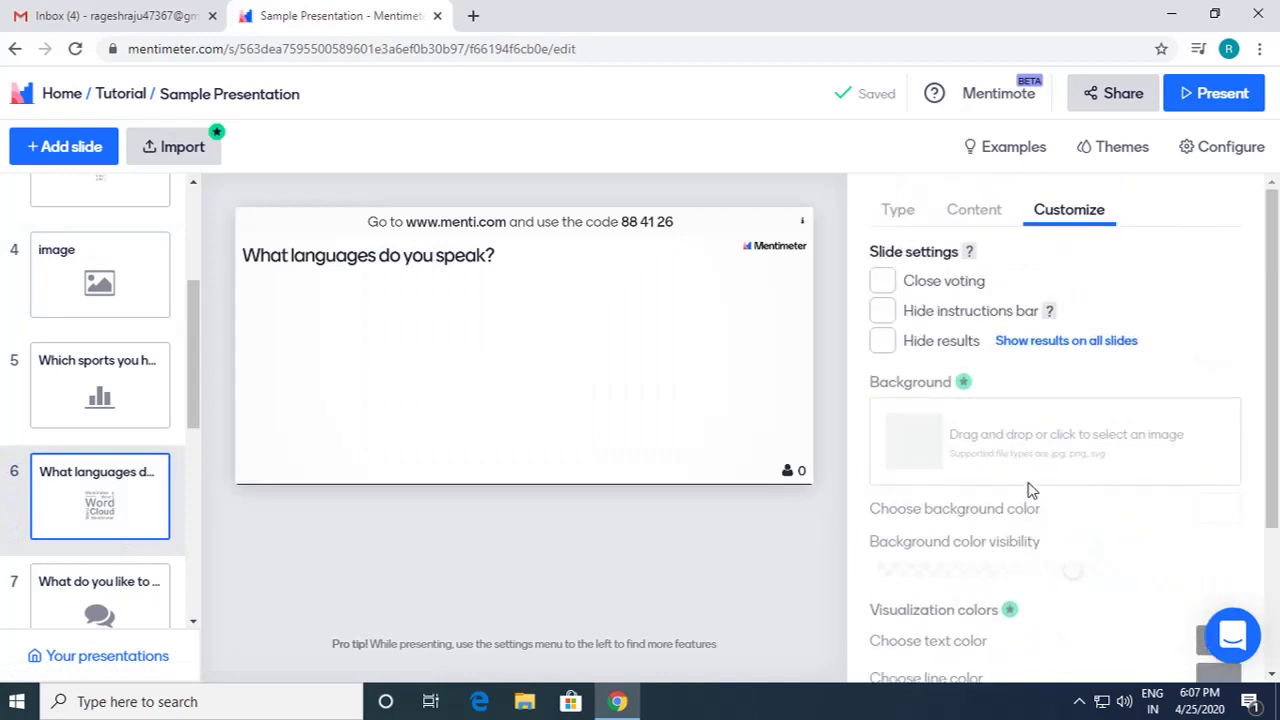
{"action": "left_click", "coordinate": [900, 212]}
{"action": "left_click", "coordinate": [970, 212]}
{"action": "left_click", "coordinate": [1072, 212]}
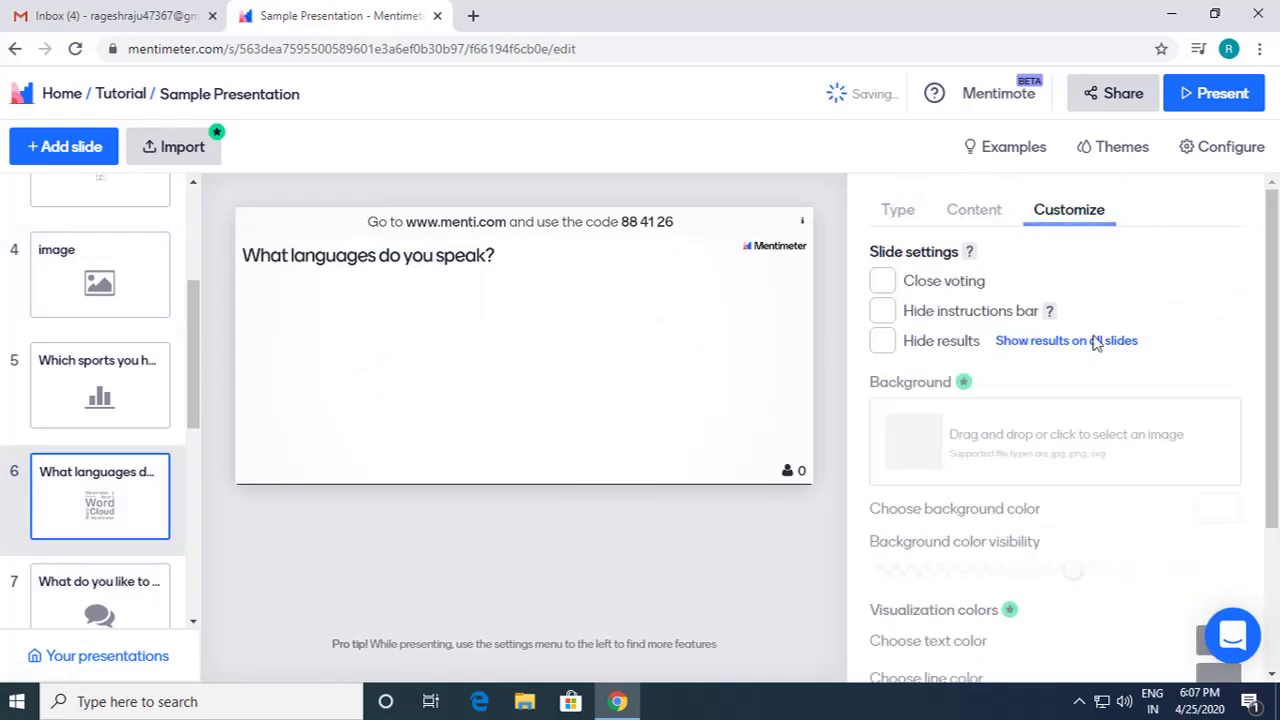
Step: Try the Menti Dark theme, revert to Menti Light, then bring up the Configure settings
{"action": "left_click", "coordinate": [1110, 150]}
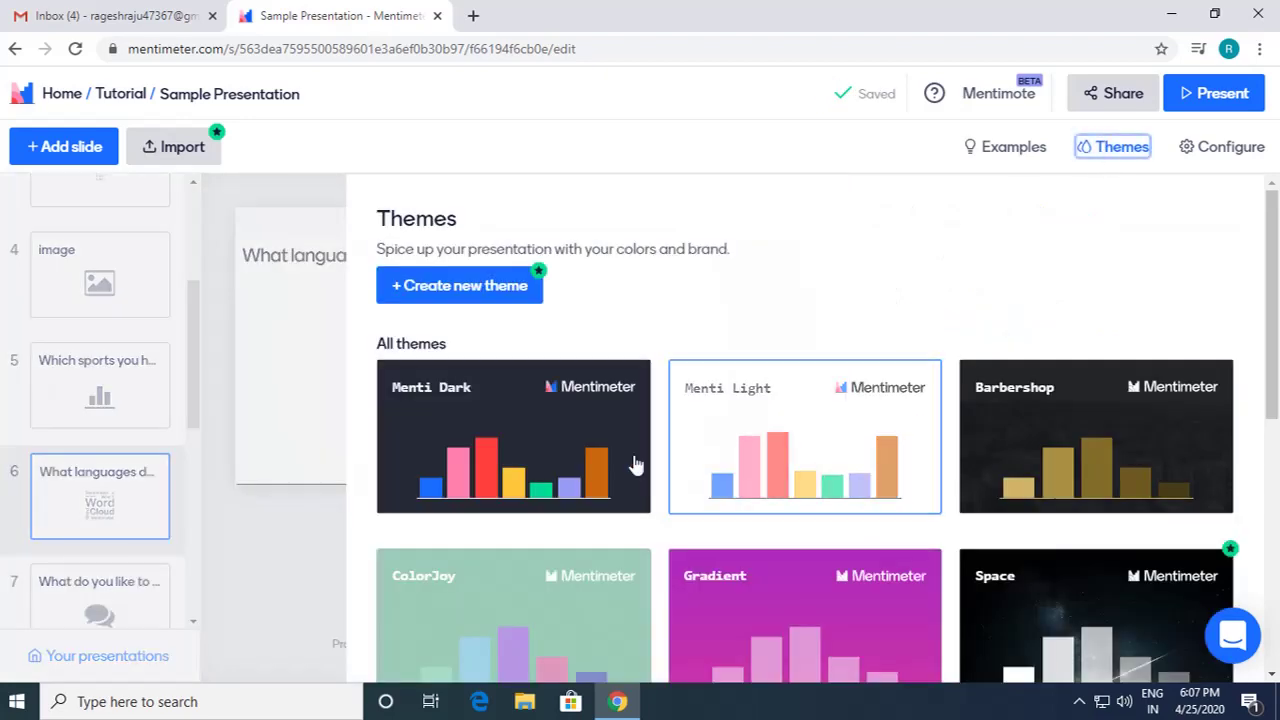
{"action": "scroll", "coordinate": [943, 451], "scroll_direction": "down", "scroll_amount": 5}
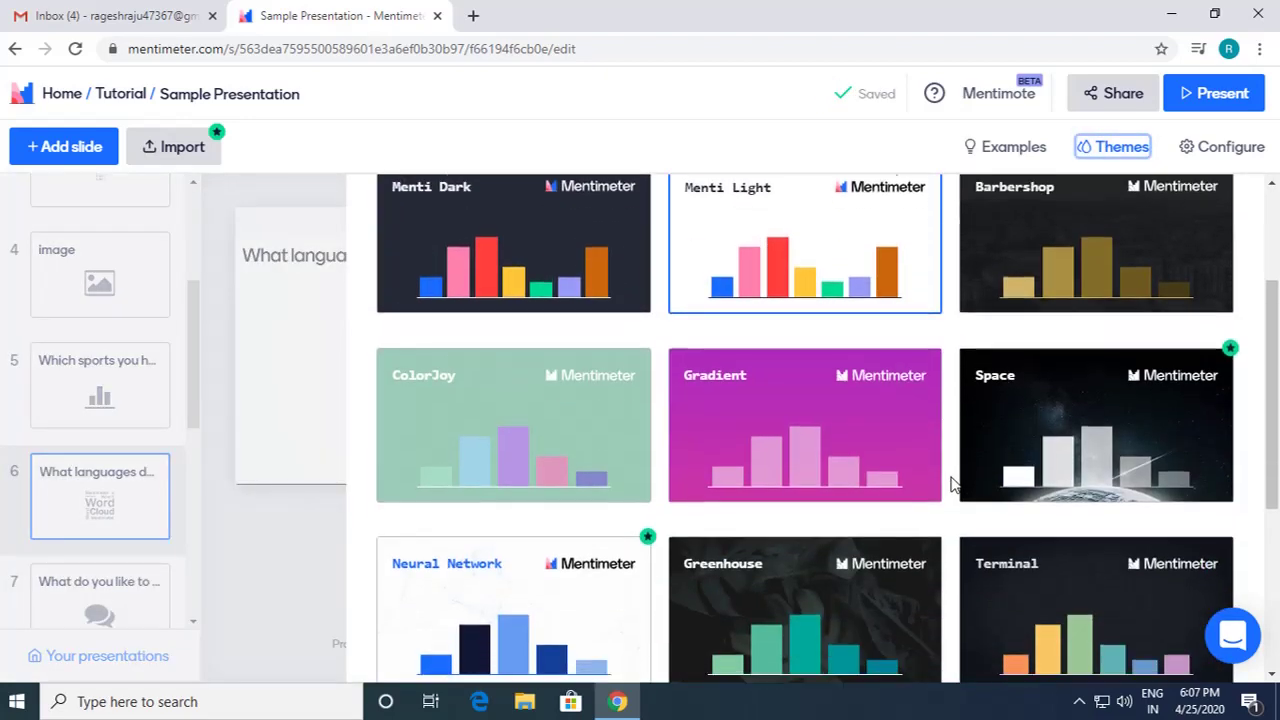
{"action": "scroll", "coordinate": [800, 538], "scroll_direction": "up", "scroll_amount": 5}
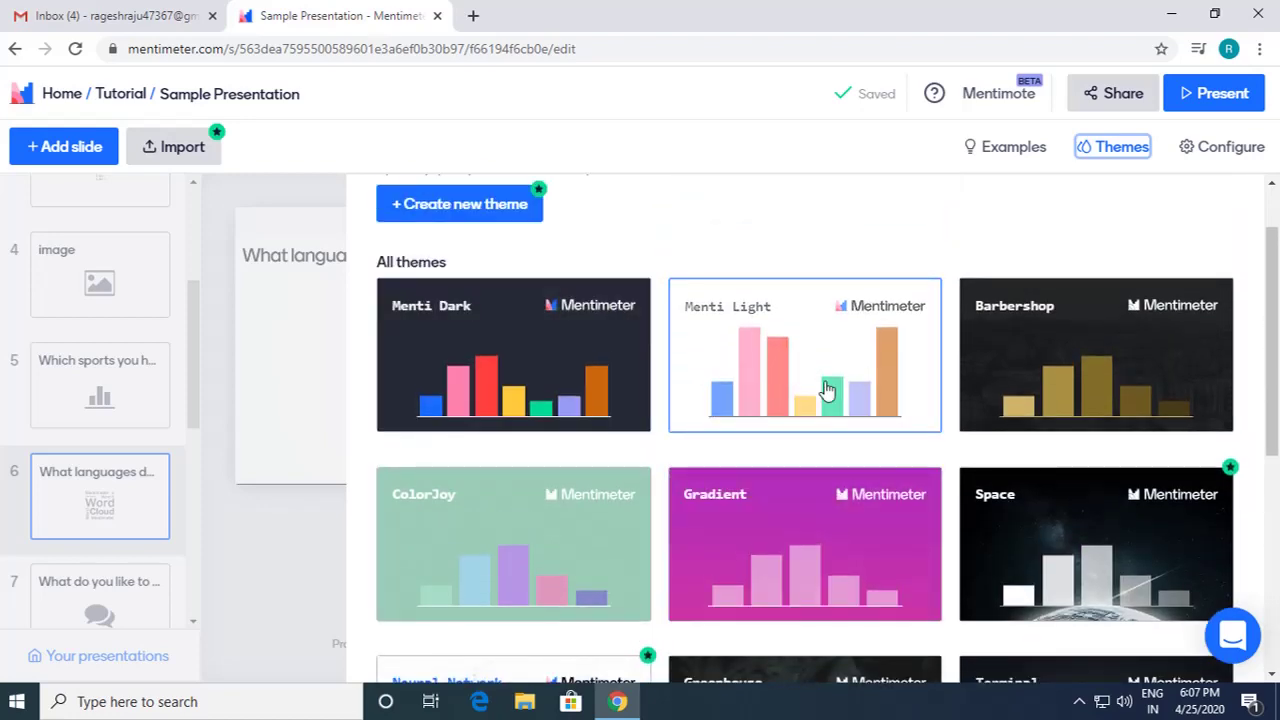
{"action": "left_click", "coordinate": [509, 376]}
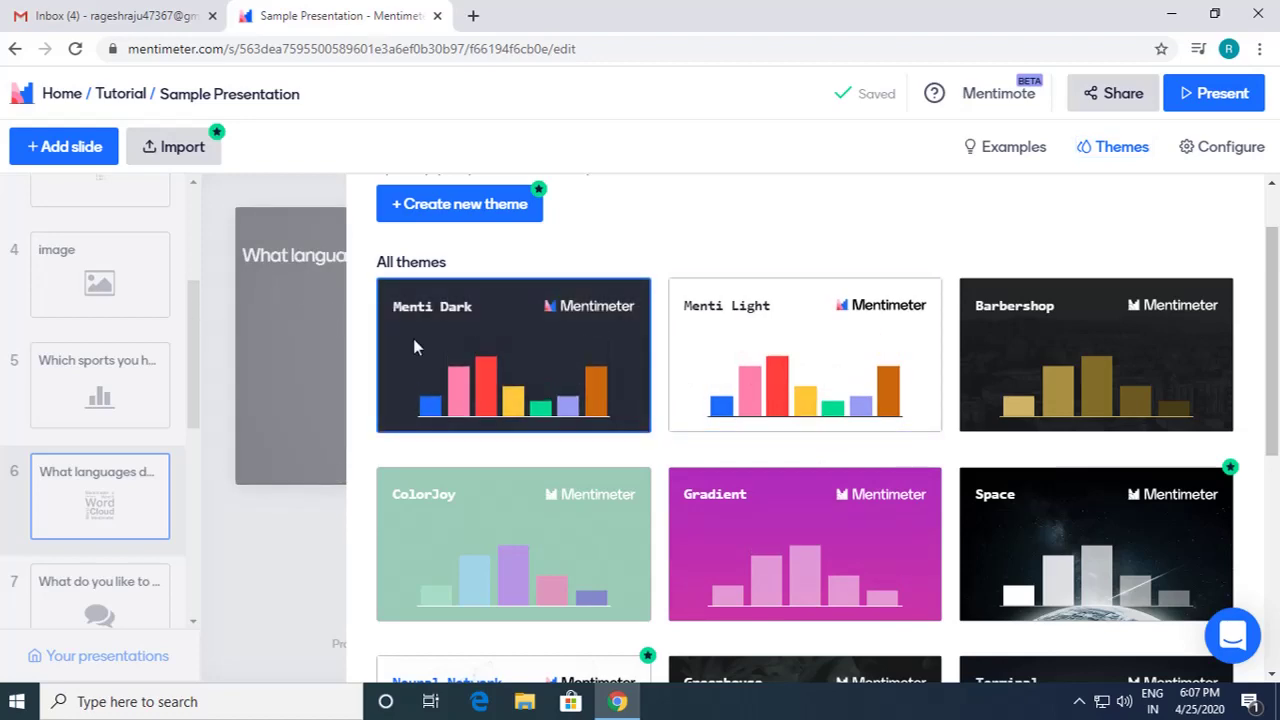
{"action": "left_click", "coordinate": [838, 370]}
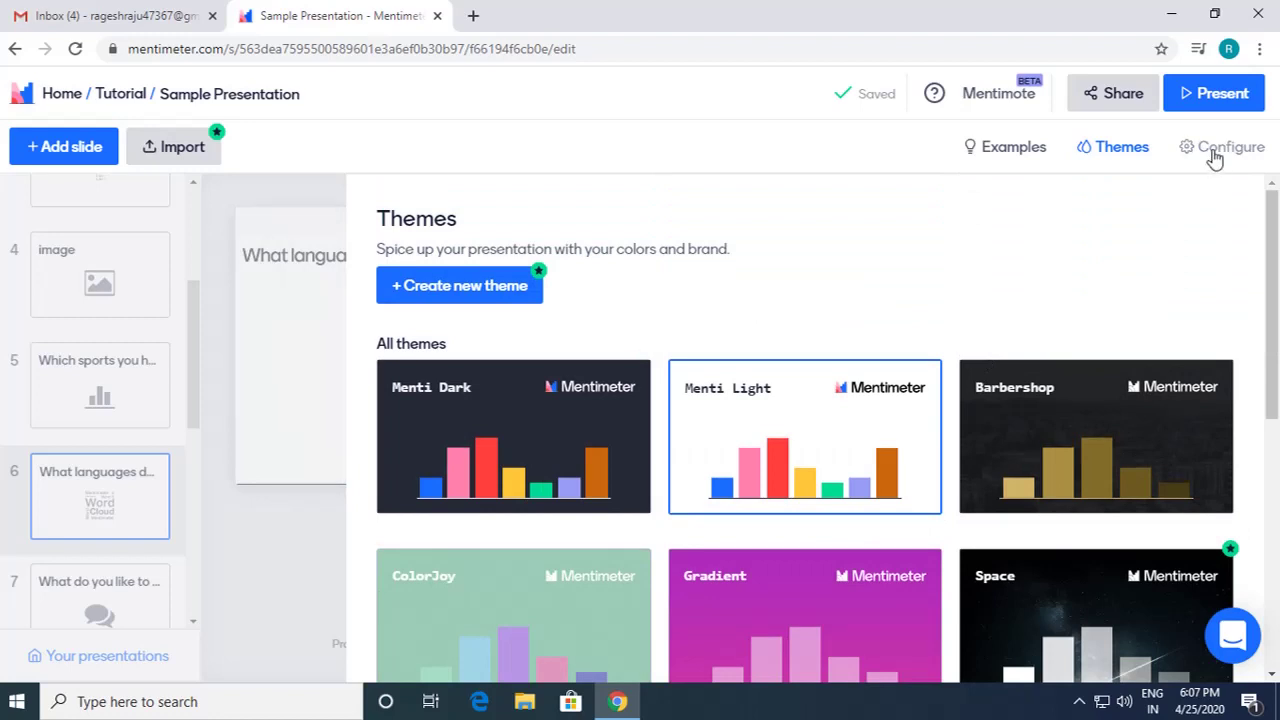
{"action": "left_click", "coordinate": [1214, 155]}
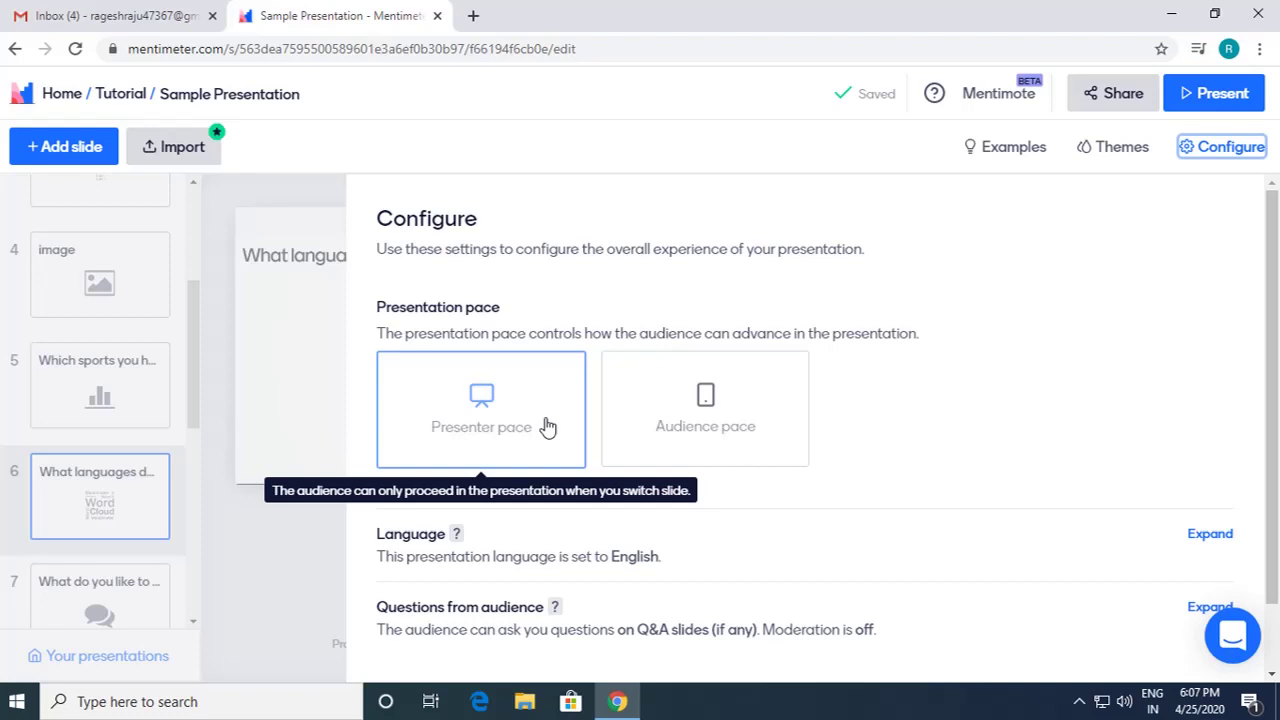
{"action": "left_click", "coordinate": [712, 412]}
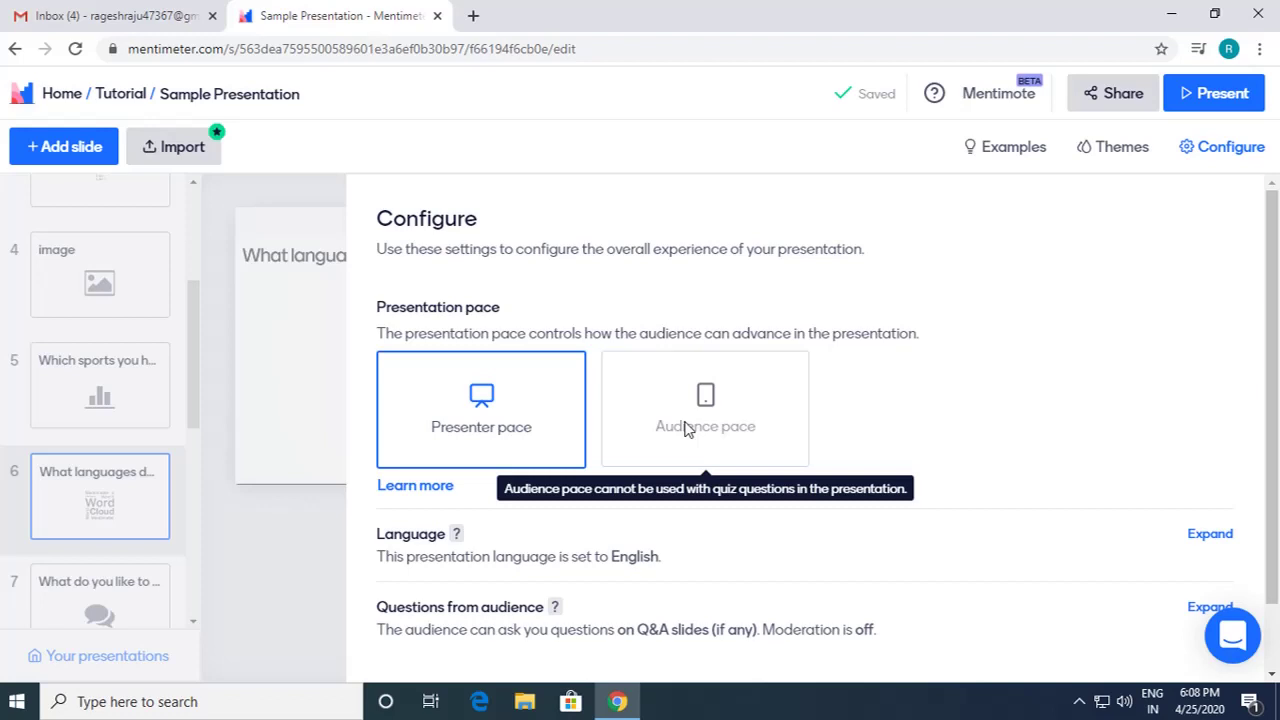
{"action": "scroll", "coordinate": [720, 463], "scroll_direction": "down", "scroll_amount": 1}
{"action": "scroll", "coordinate": [724, 463], "scroll_direction": "up", "scroll_amount": 1}
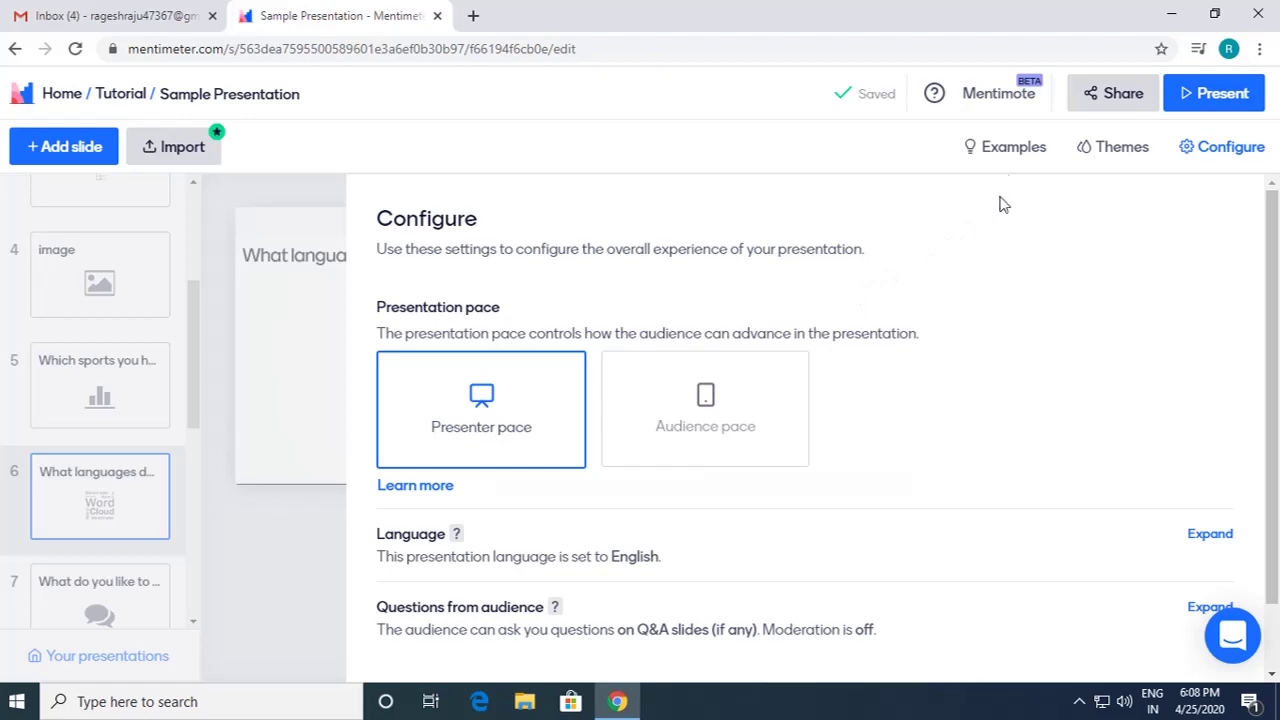
Step: In Share, change the digit code validity to 7 days, then back to 2 days
{"action": "left_click", "coordinate": [1123, 97]}
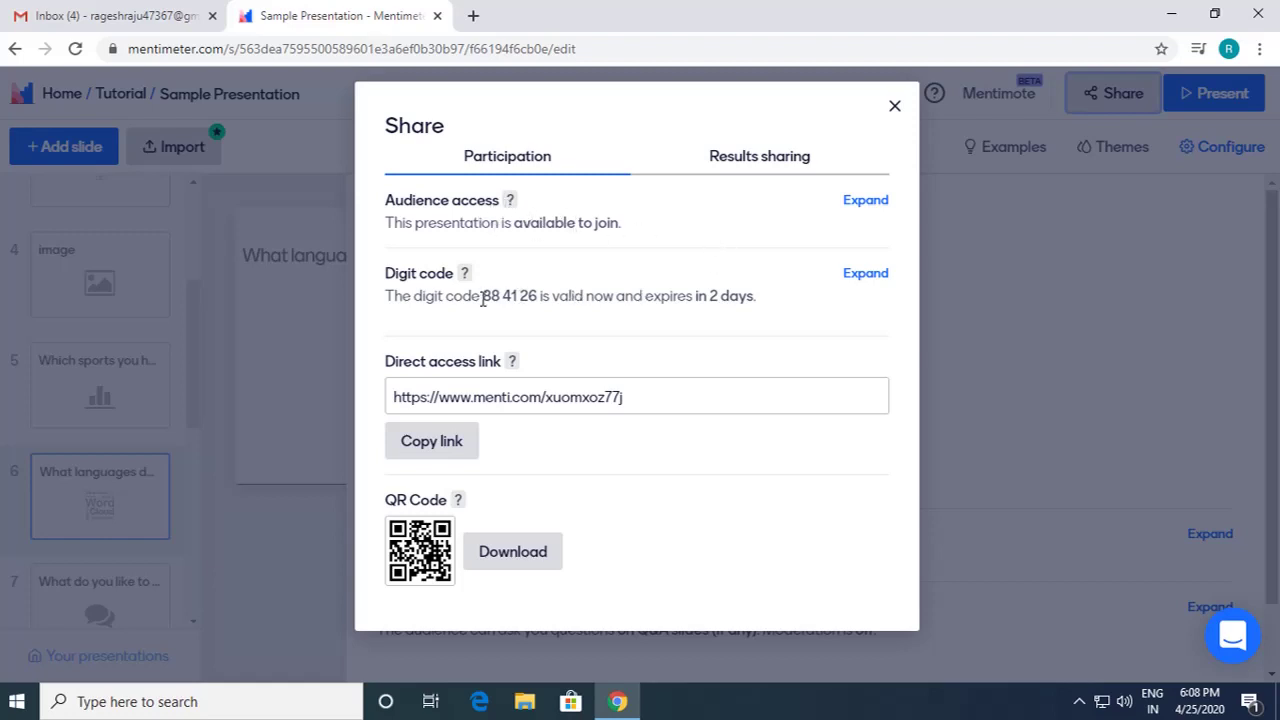
{"action": "left_click_drag", "start_coordinate": [483, 297], "coordinate": [538, 296]}
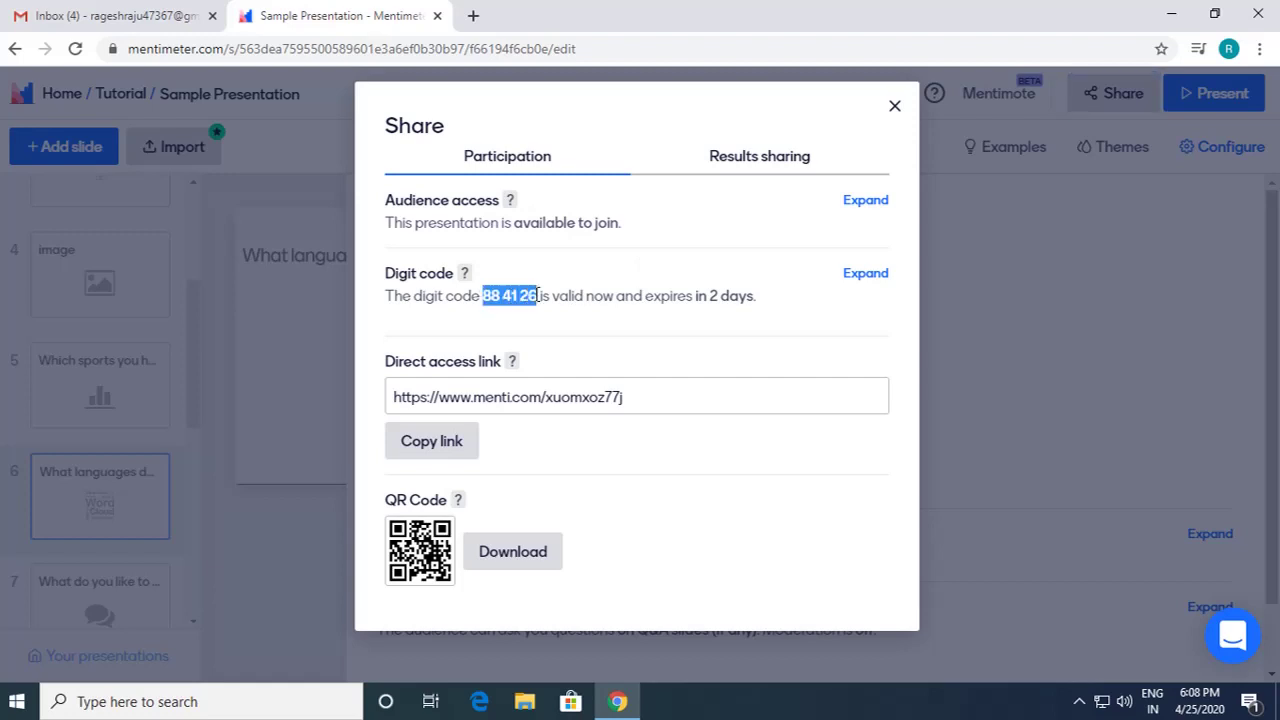
{"action": "left_click_drag", "start_coordinate": [711, 296], "coordinate": [754, 295]}
{"action": "left_click_drag", "start_coordinate": [540, 297], "coordinate": [484, 296]}
{"action": "left_click", "coordinate": [865, 274]}
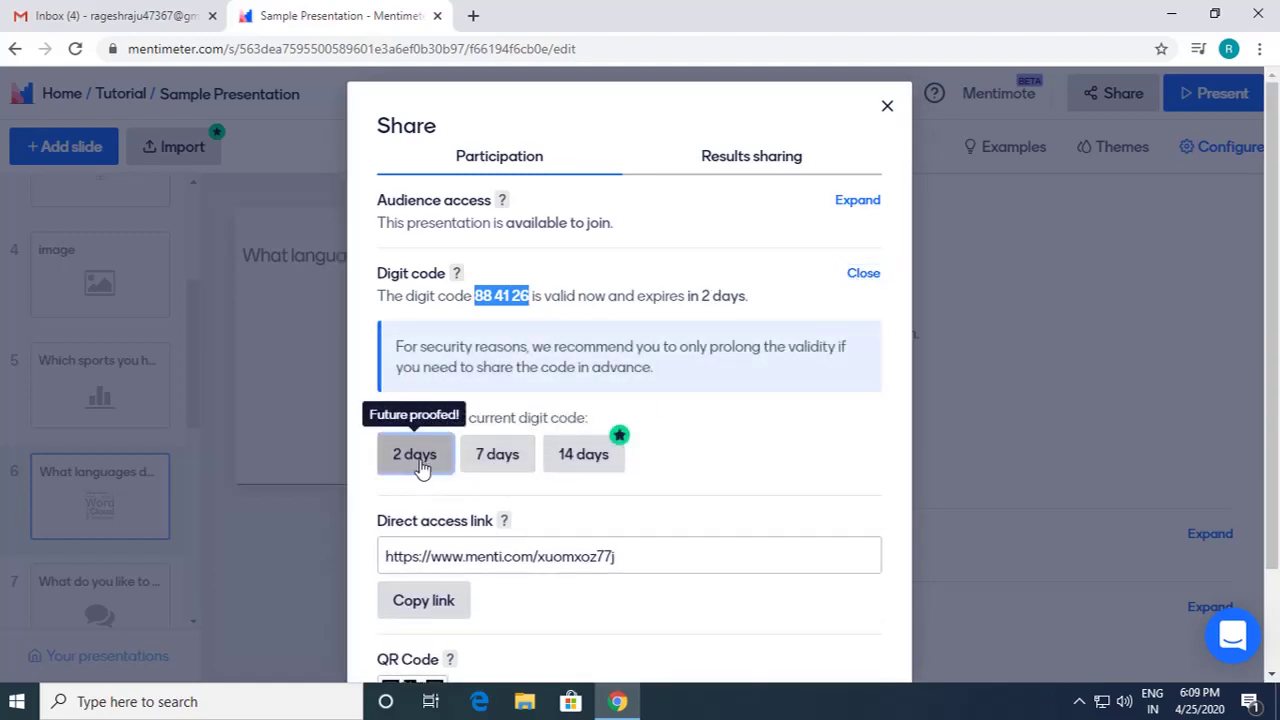
{"action": "left_click", "coordinate": [500, 466]}
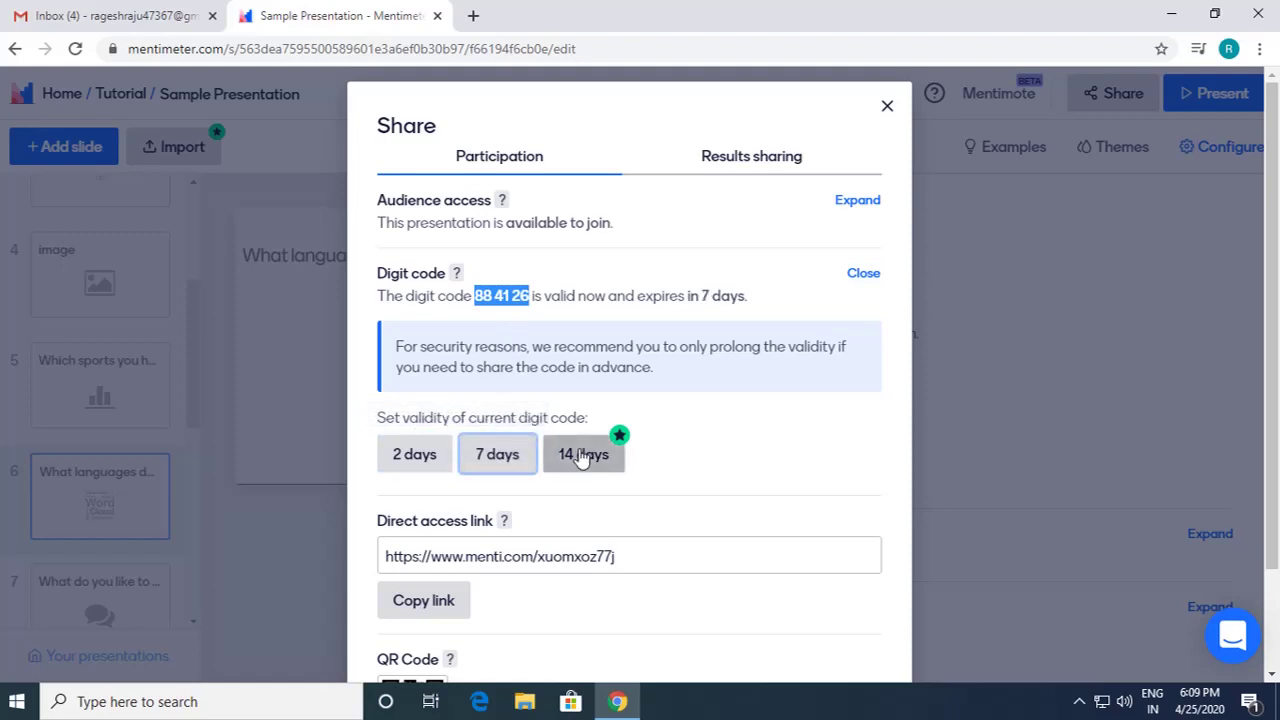
{"action": "left_click", "coordinate": [414, 454]}
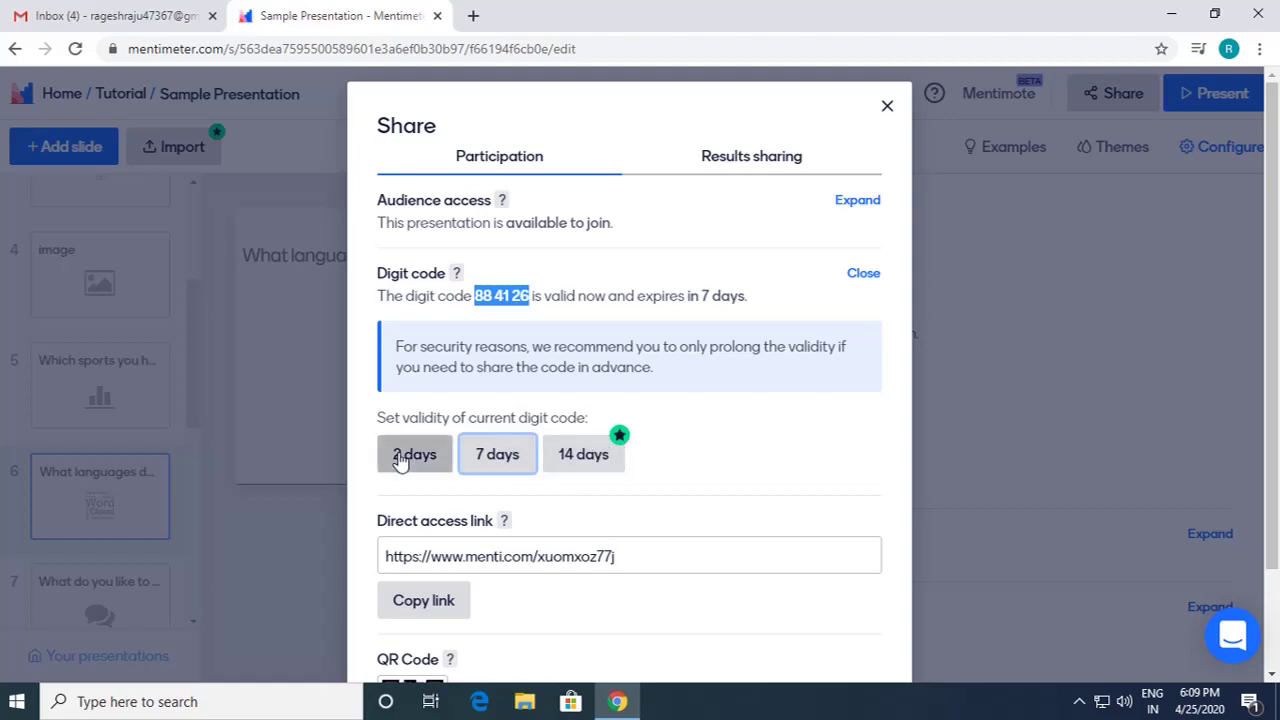
Step: Copy the direct access link and view the QR code full size in a new tab
{"action": "scroll", "coordinate": [765, 441], "scroll_direction": "down", "scroll_amount": 1}
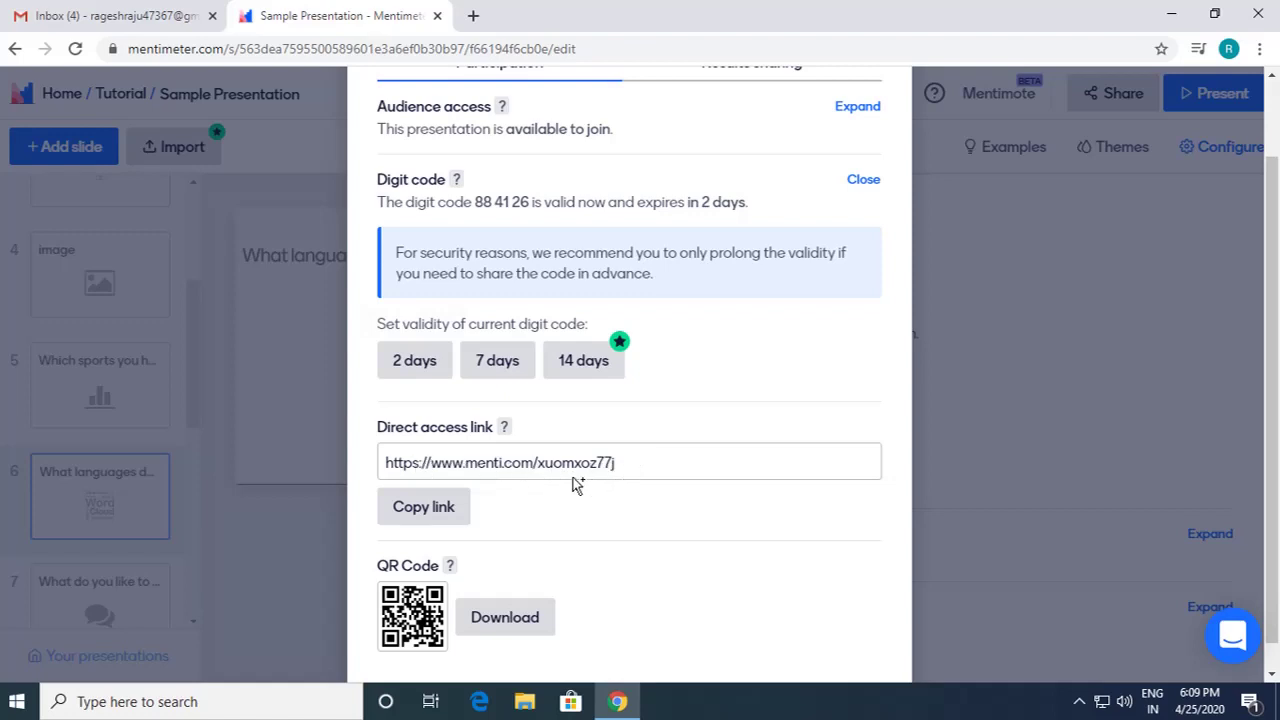
{"action": "left_click", "coordinate": [431, 518]}
{"action": "left_click", "coordinate": [457, 510]}
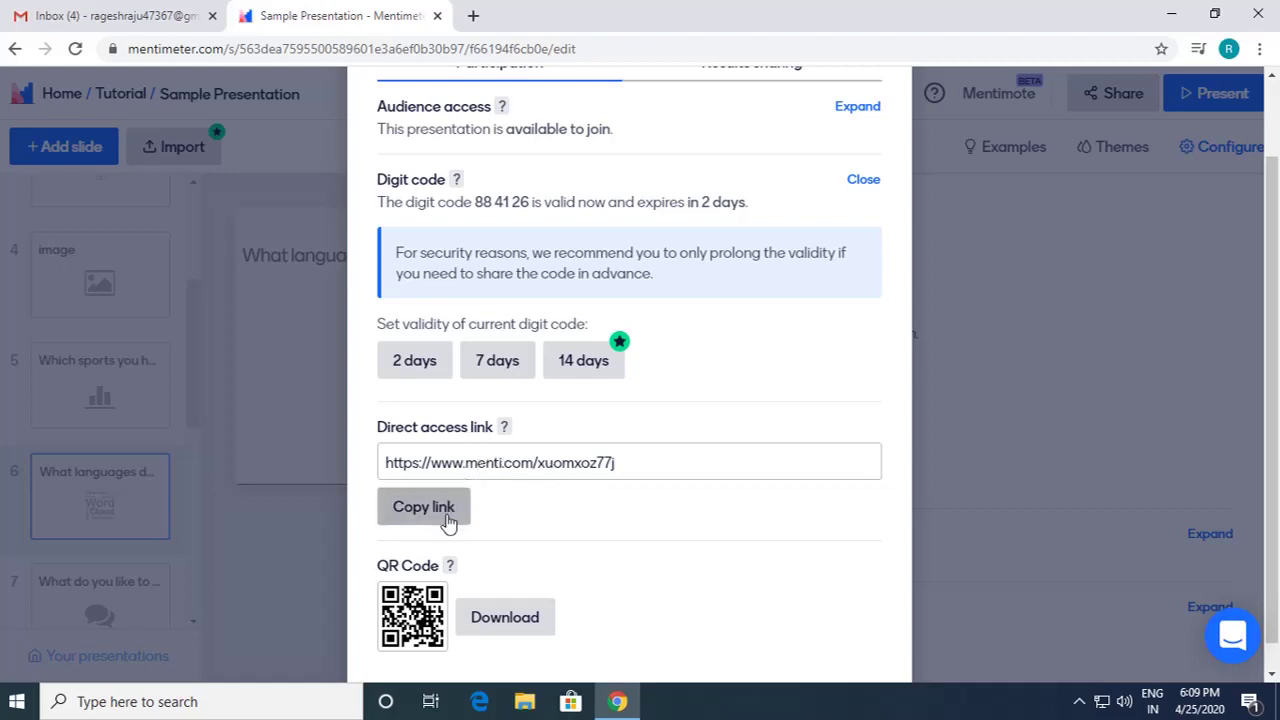
{"action": "left_click", "coordinate": [428, 620]}
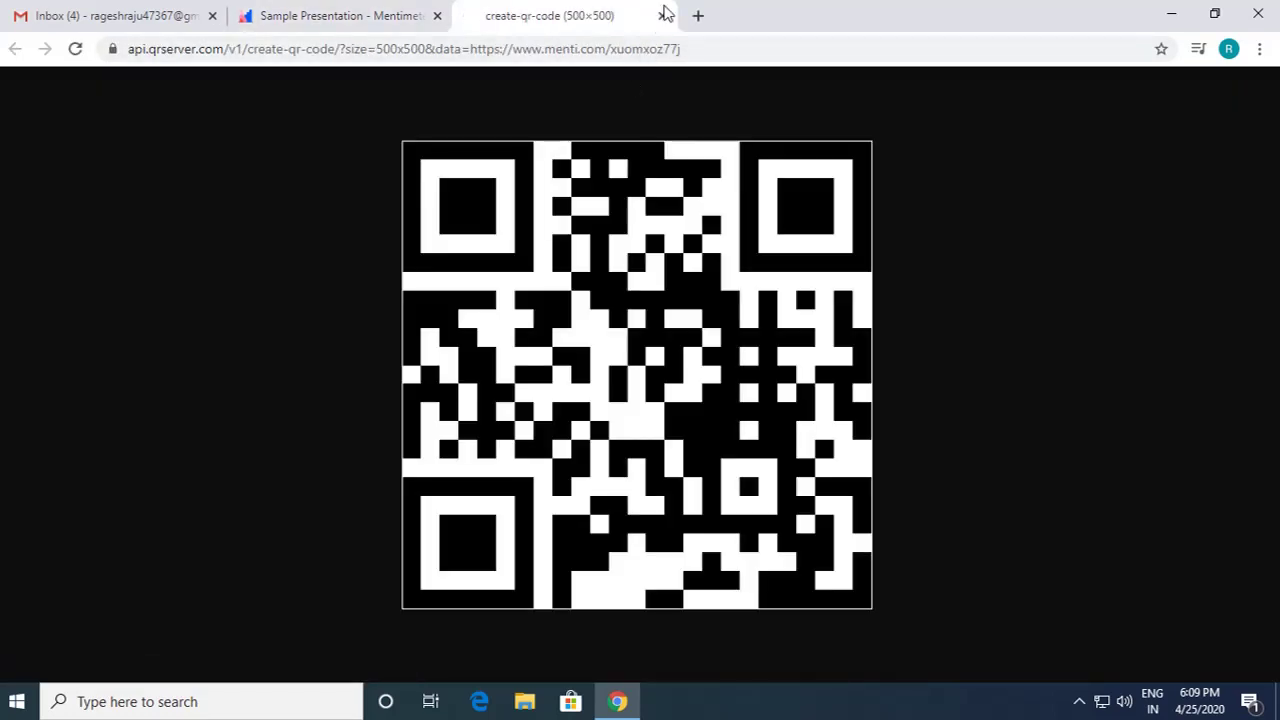
{"action": "left_click", "coordinate": [662, 16]}
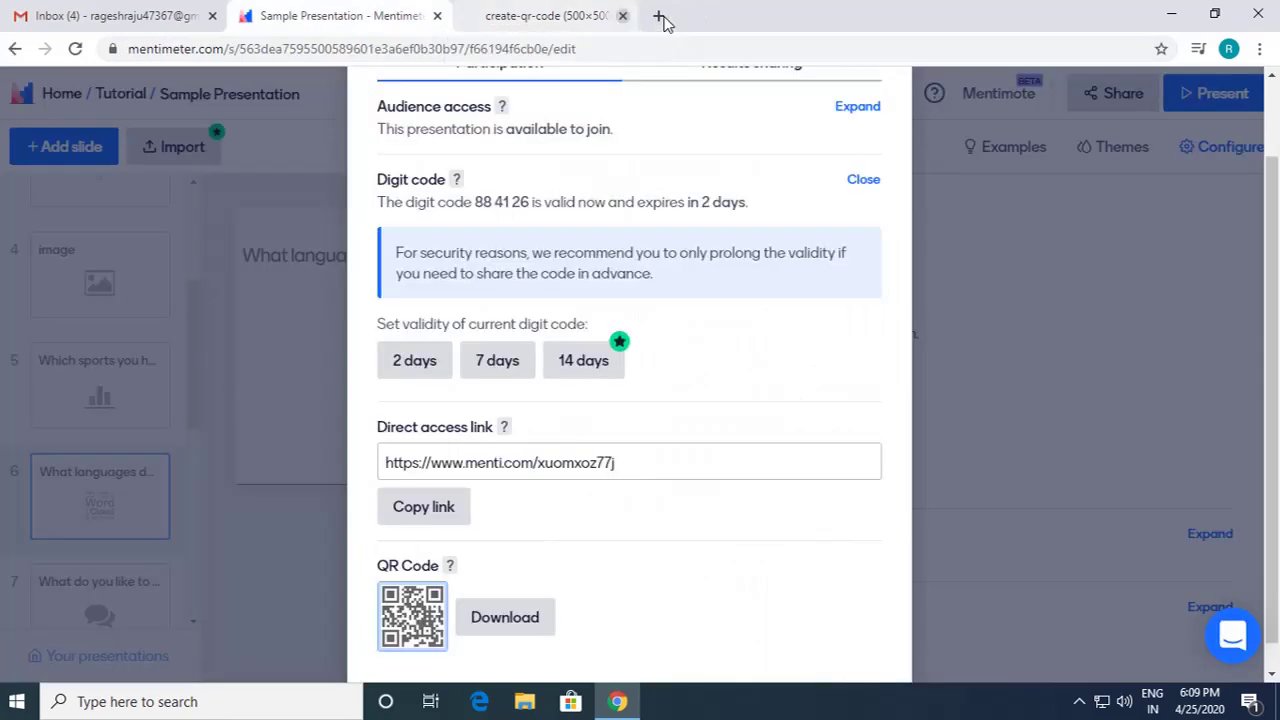
{"action": "scroll", "coordinate": [733, 376], "scroll_direction": "up", "scroll_amount": 2}
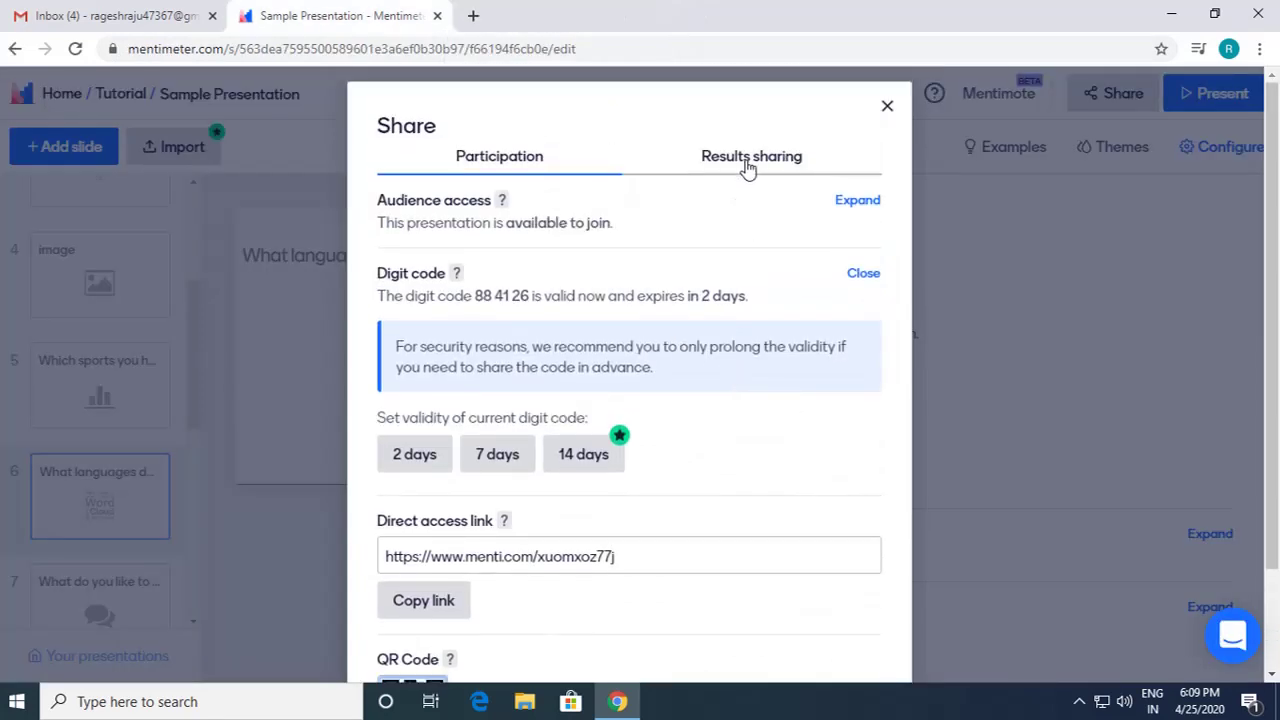
{"action": "left_click", "coordinate": [748, 163]}
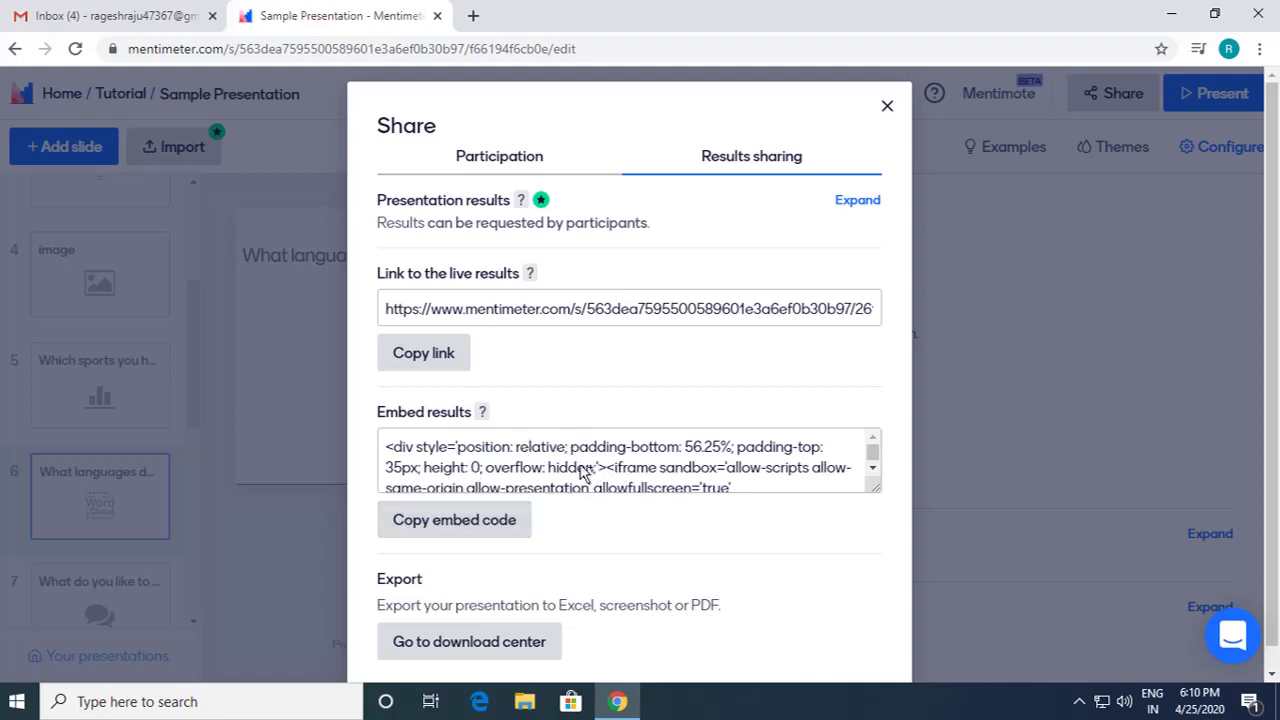
{"action": "scroll", "coordinate": [623, 486], "scroll_direction": "down", "scroll_amount": 3}
{"action": "scroll", "coordinate": [634, 491], "scroll_direction": "up", "scroll_amount": 3}
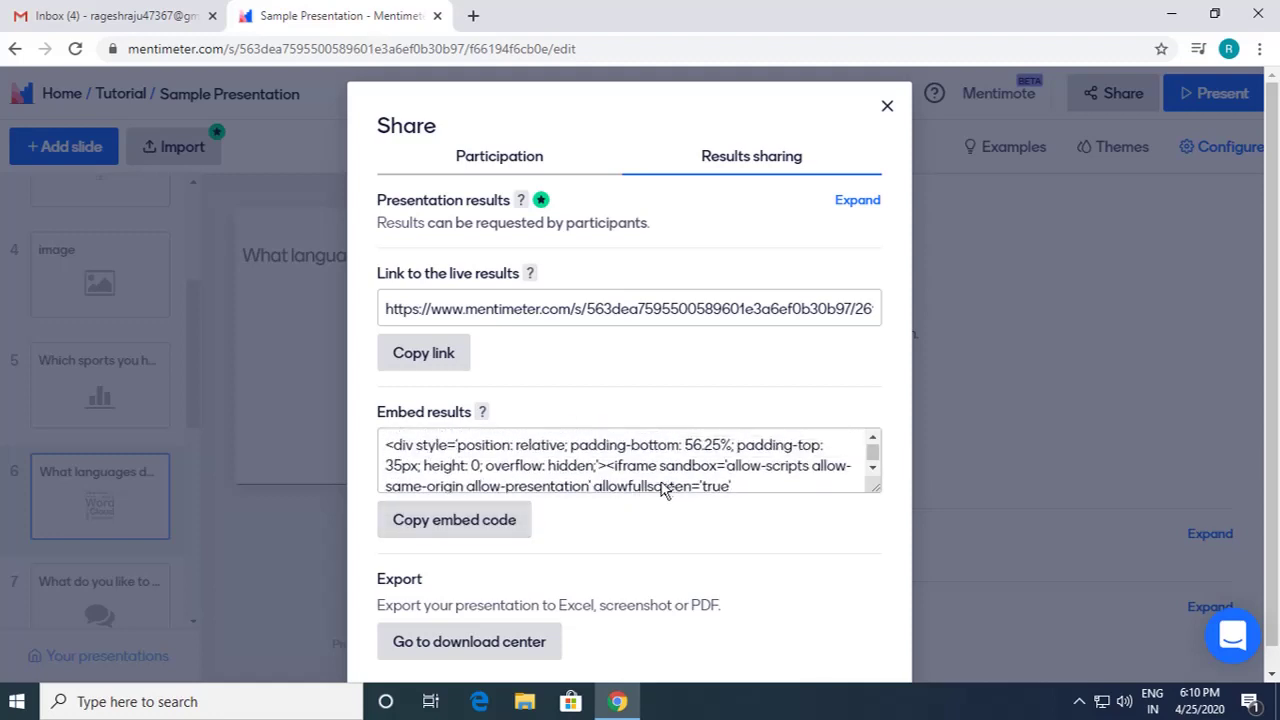
{"action": "scroll", "coordinate": [578, 470], "scroll_direction": "down", "scroll_amount": 3}
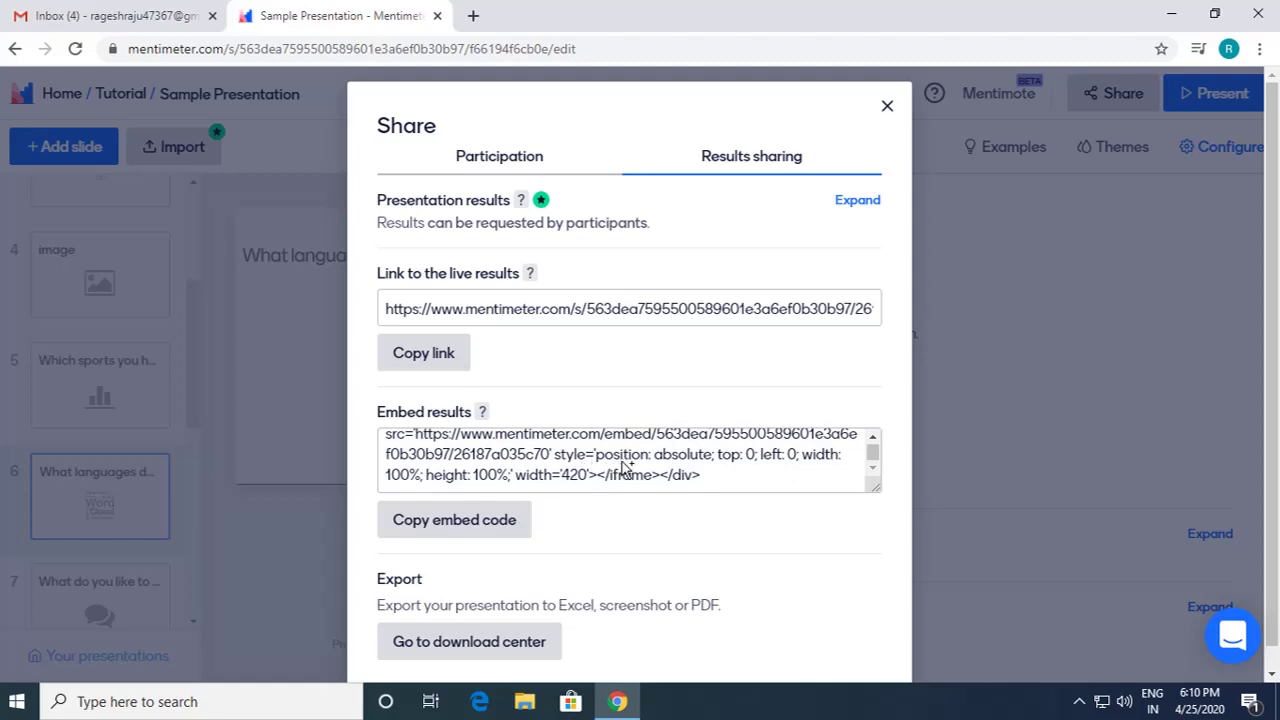
{"action": "left_click", "coordinate": [518, 160]}
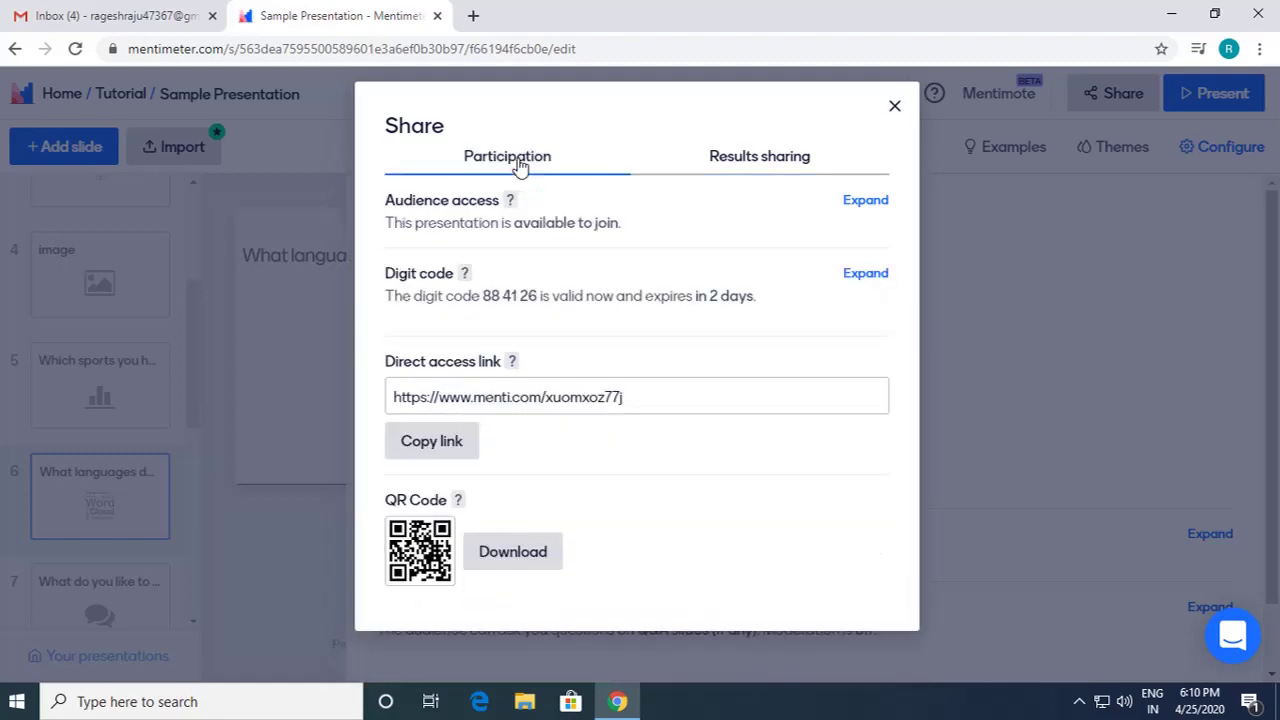
Step: Close the Share dialog and present full screen, returning to the title slide
{"action": "left_click", "coordinate": [747, 158]}
{"action": "left_click", "coordinate": [506, 160]}
{"action": "left_click", "coordinate": [891, 117]}
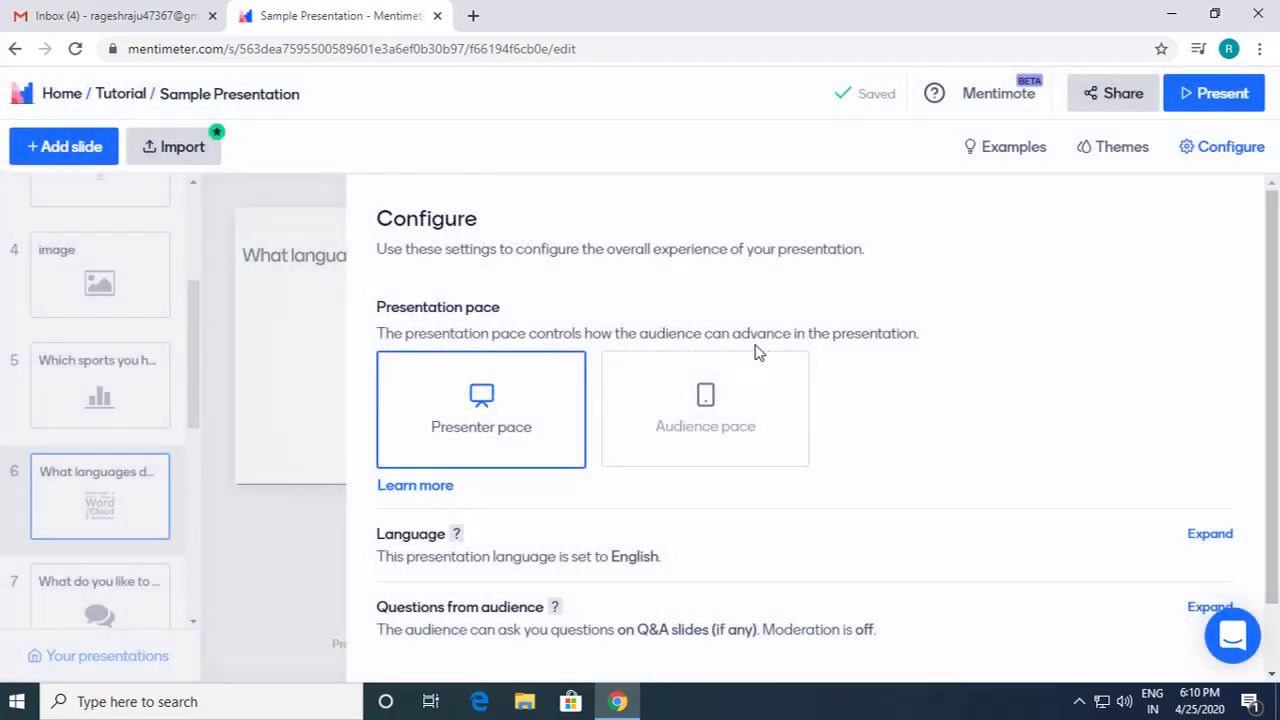
{"action": "scroll", "coordinate": [790, 420], "scroll_direction": "down", "scroll_amount": 1}
{"action": "scroll", "coordinate": [810, 478], "scroll_direction": "up", "scroll_amount": 1}
{"action": "left_click", "coordinate": [1192, 100]}
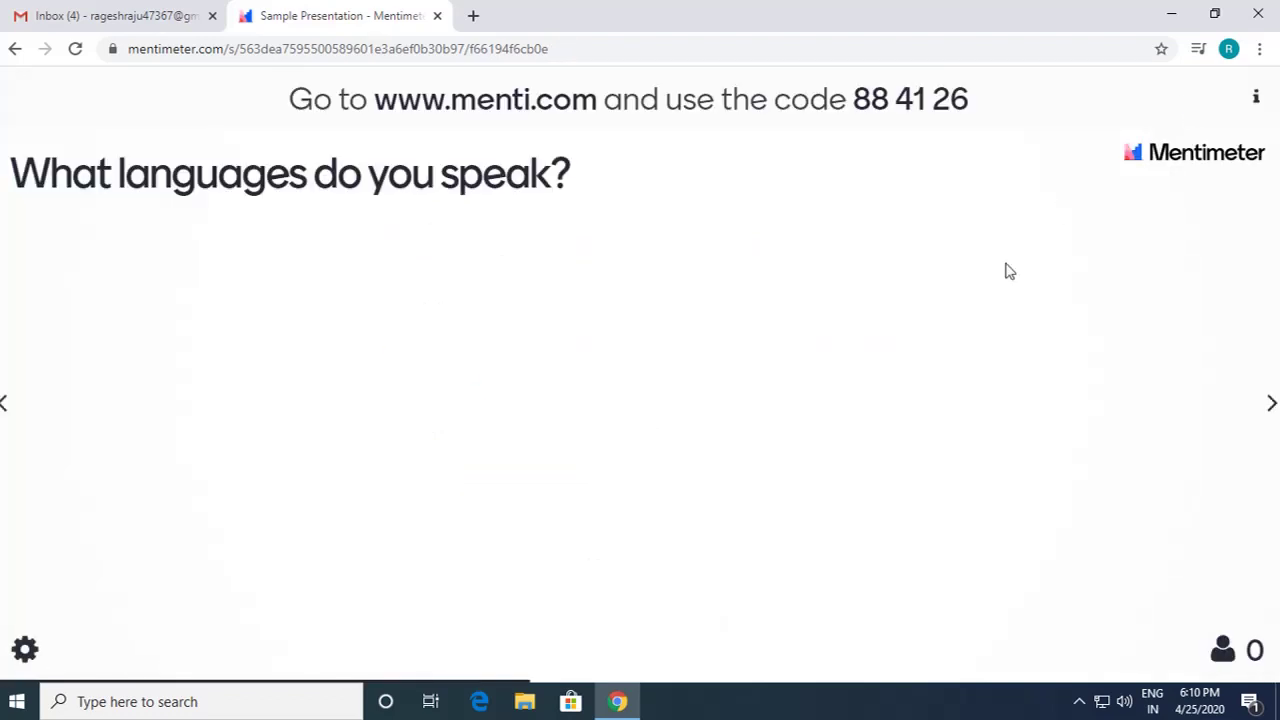
{"action": "key", "text": "Left"}
{"action": "key", "text": "Left"}
{"action": "key", "text": "Left"}
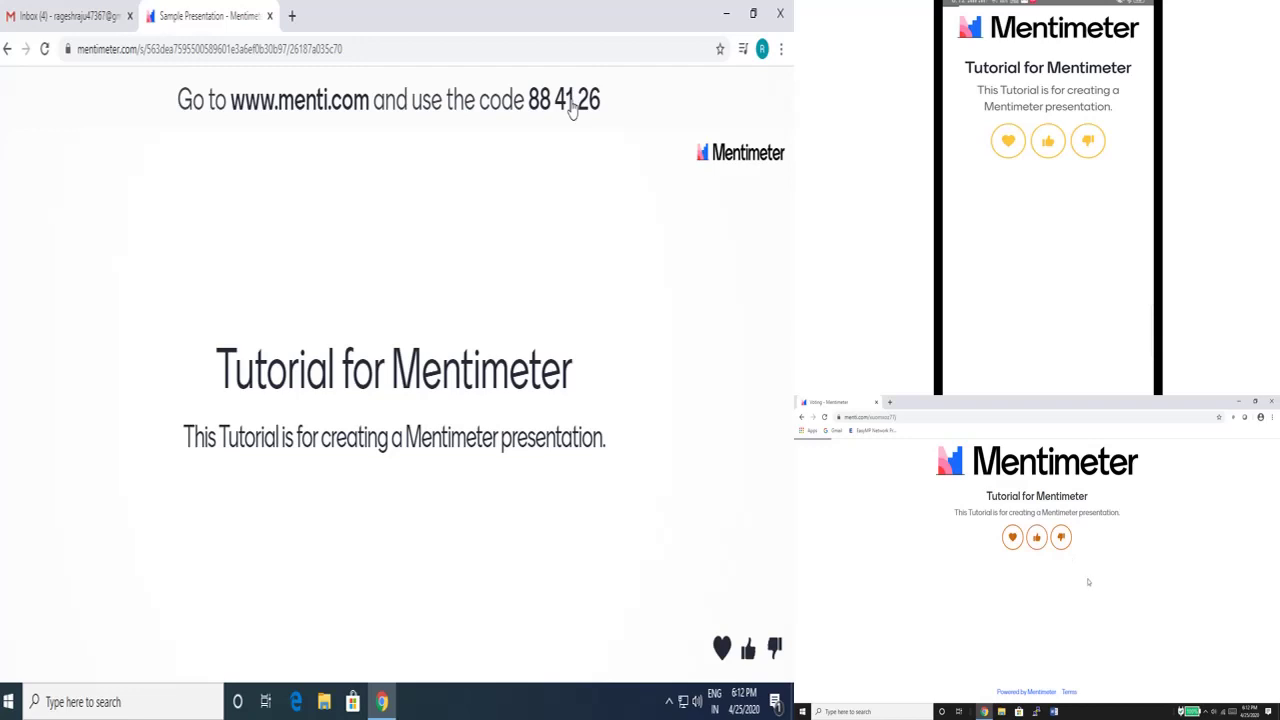
Step: Send a thumbs-up reaction, then advance past the Sub Heading, Heading and flower slides to the sports question
{"action": "left_click", "coordinate": [1041, 543]}
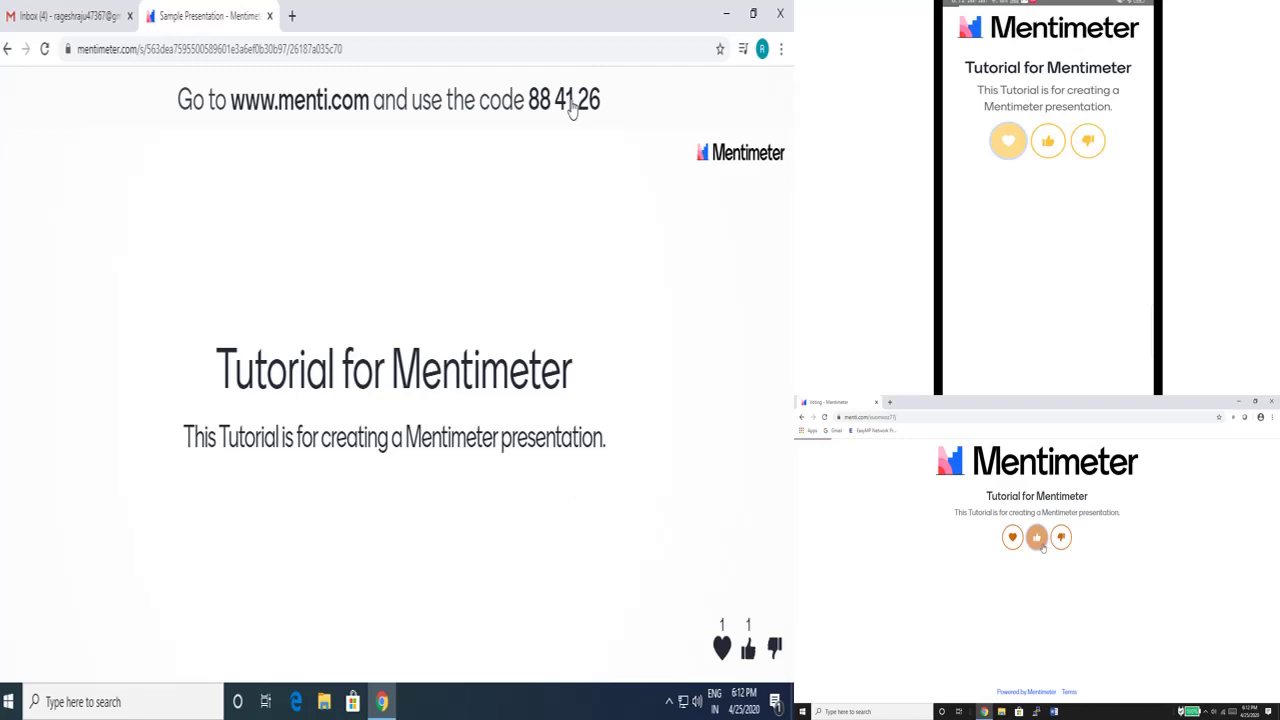
{"action": "key", "text": "Right"}
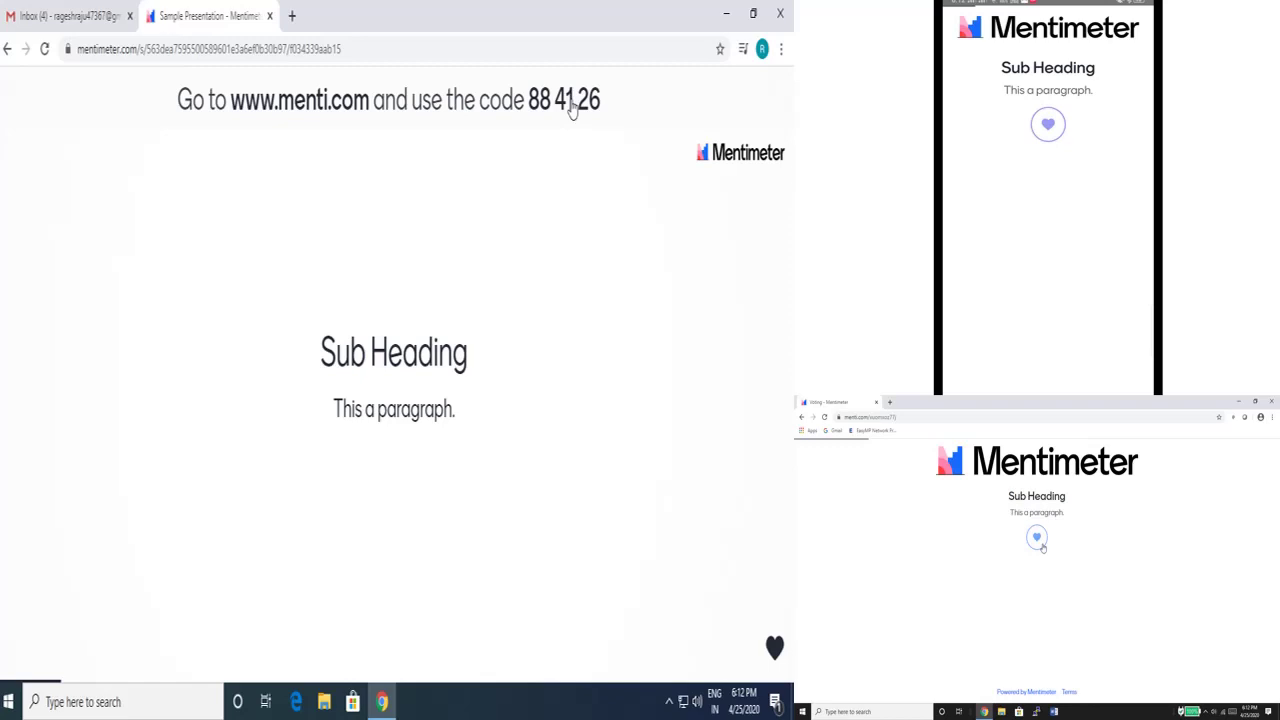
{"action": "key", "text": "Right"}
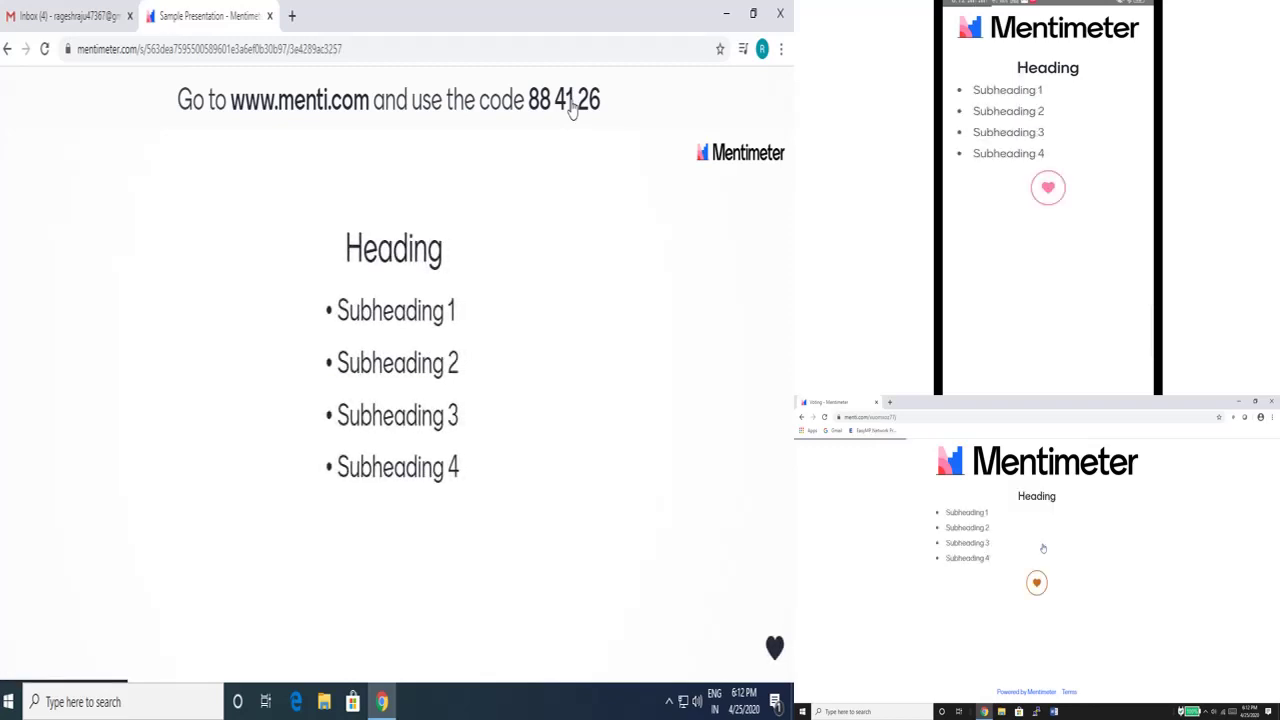
{"action": "key", "text": "Right"}
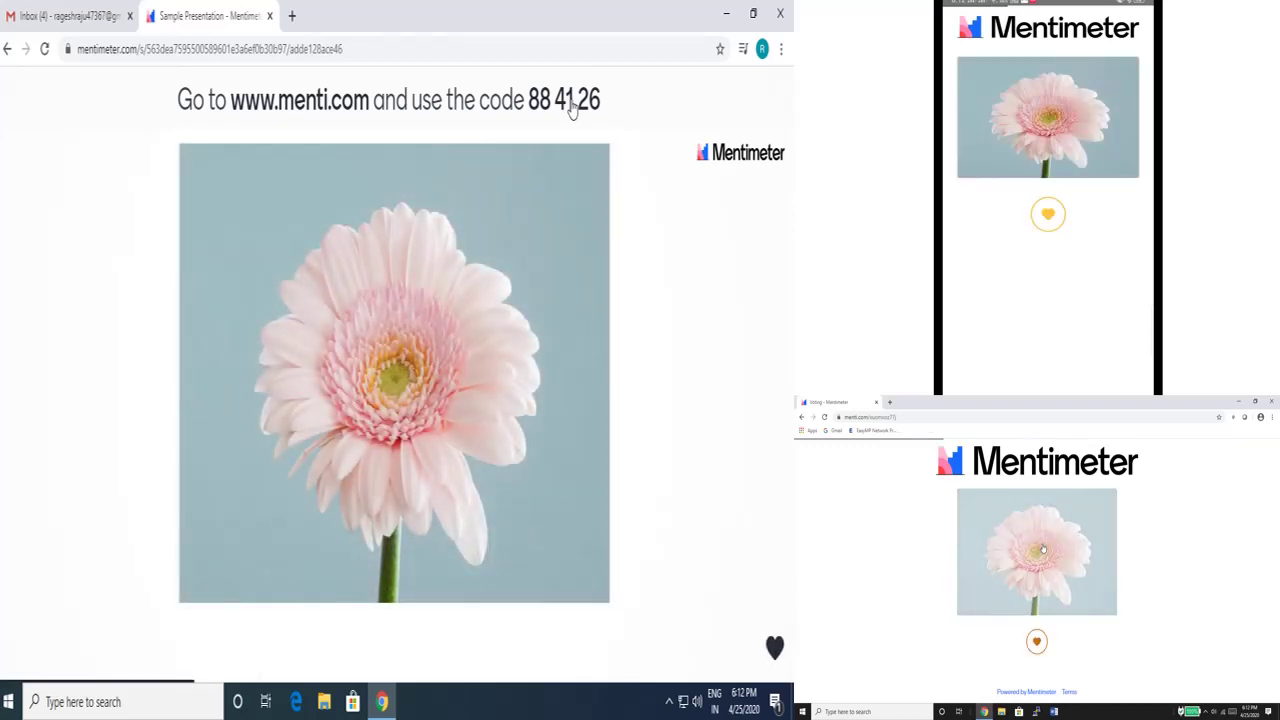
{"action": "key", "text": "Right"}
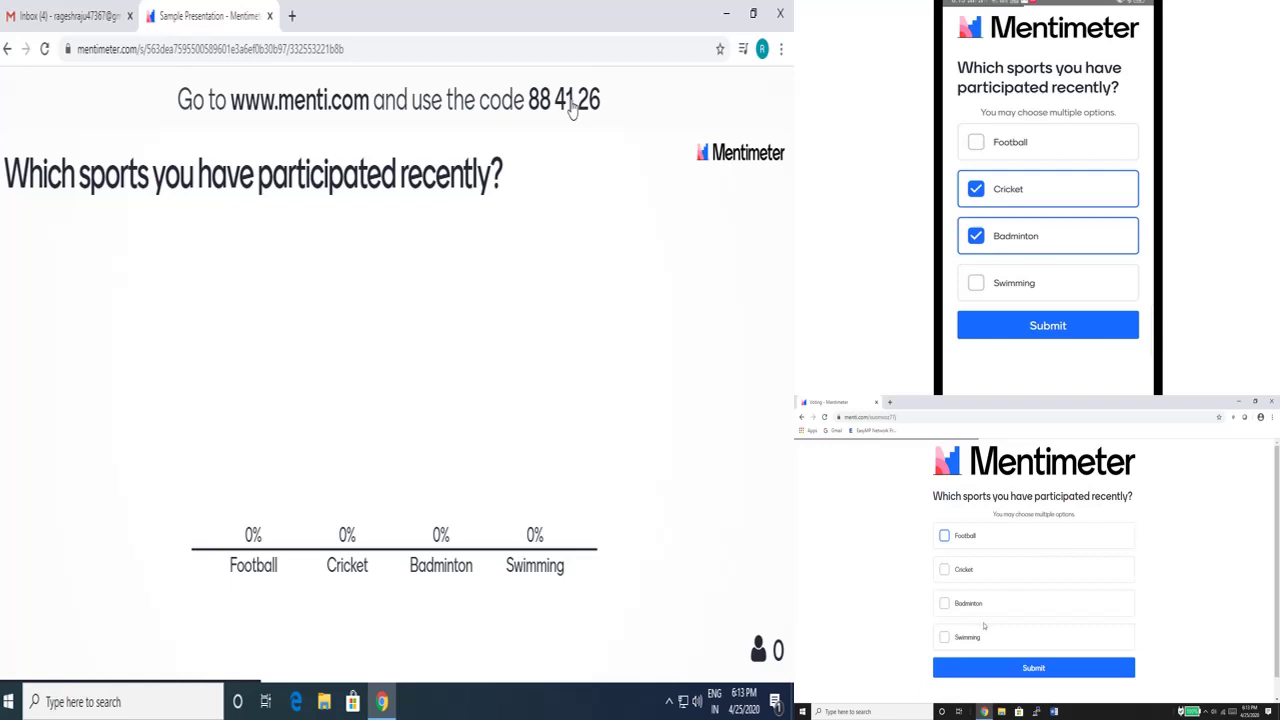
Step: Submit Swimming and Badminton as the laptop's sports votes, then advance to the languages question
{"action": "left_click", "coordinate": [946, 638]}
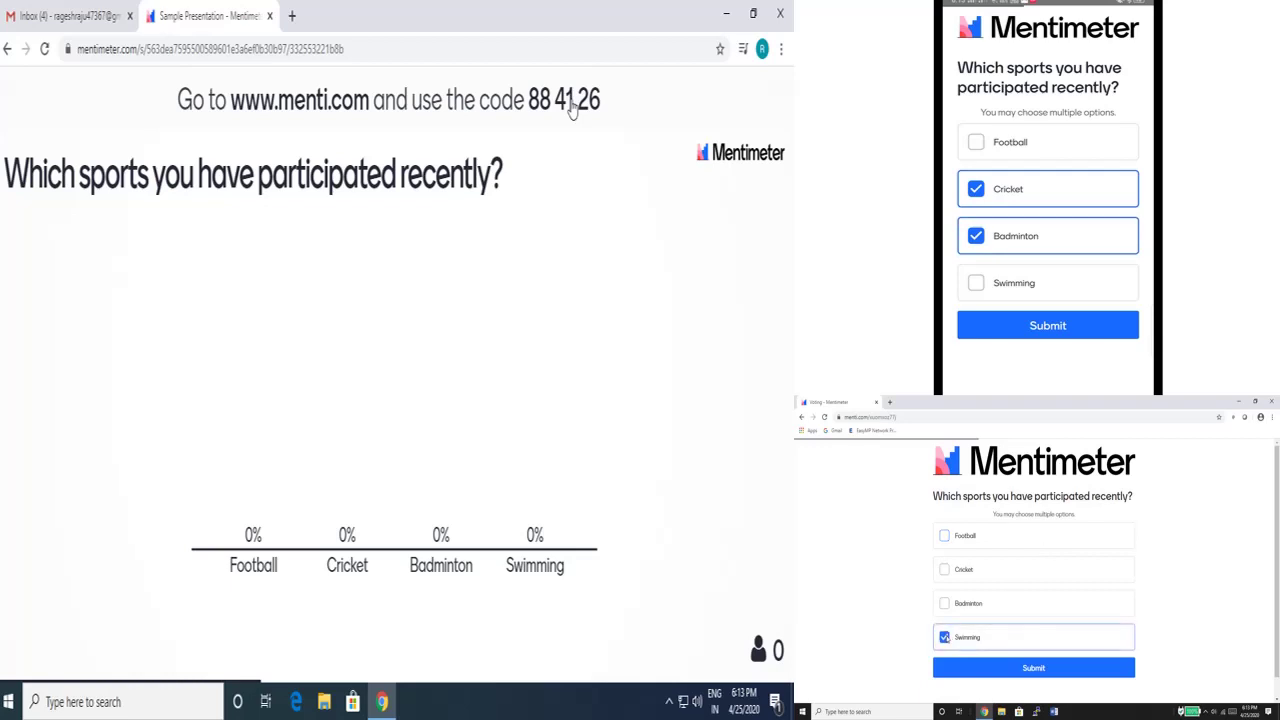
{"action": "left_click", "coordinate": [945, 604]}
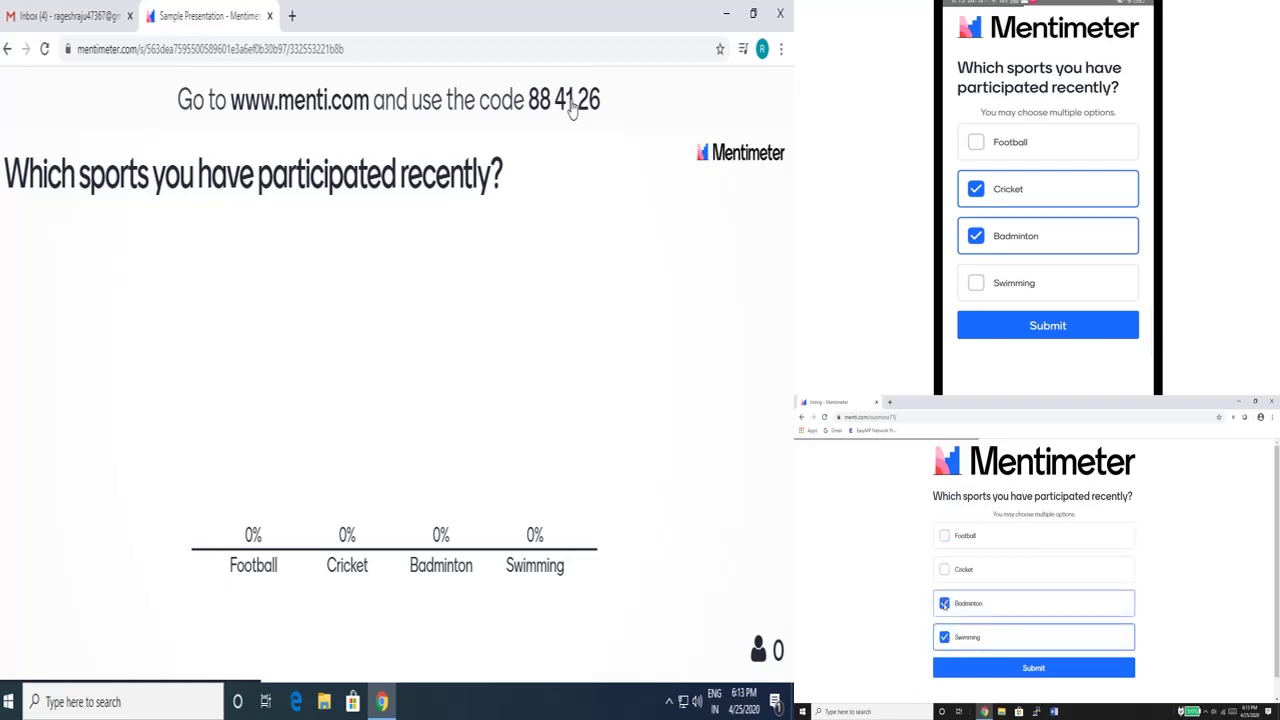
{"action": "left_click", "coordinate": [1025, 668]}
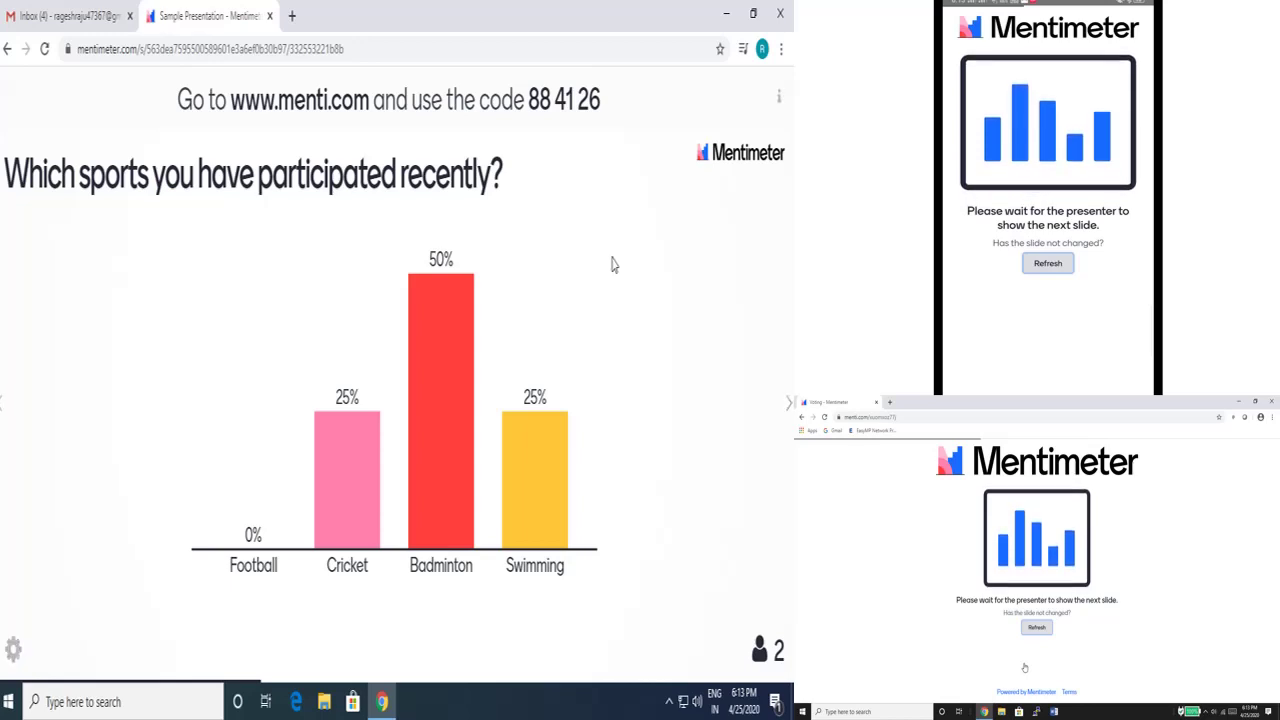
{"action": "key", "text": "Right"}
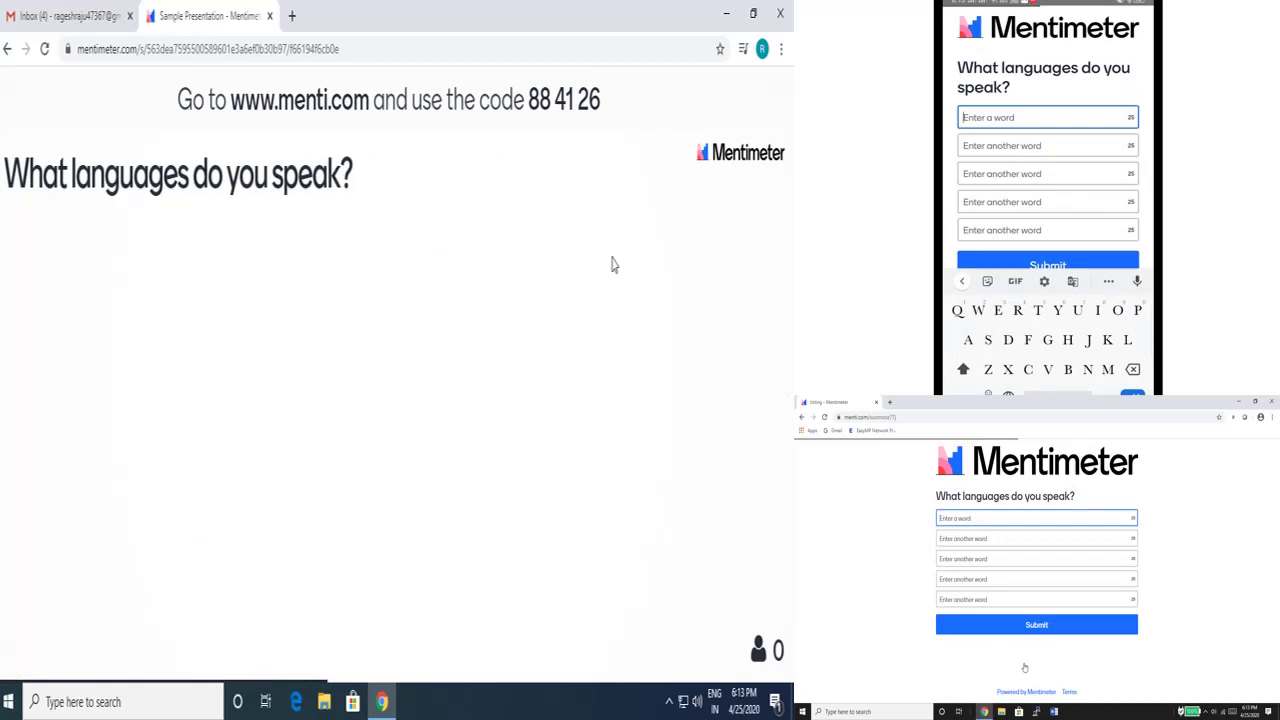
Step: Submit English, Hindi and Kannada as the phone's language answers
{"action": "type", "text": "English"}
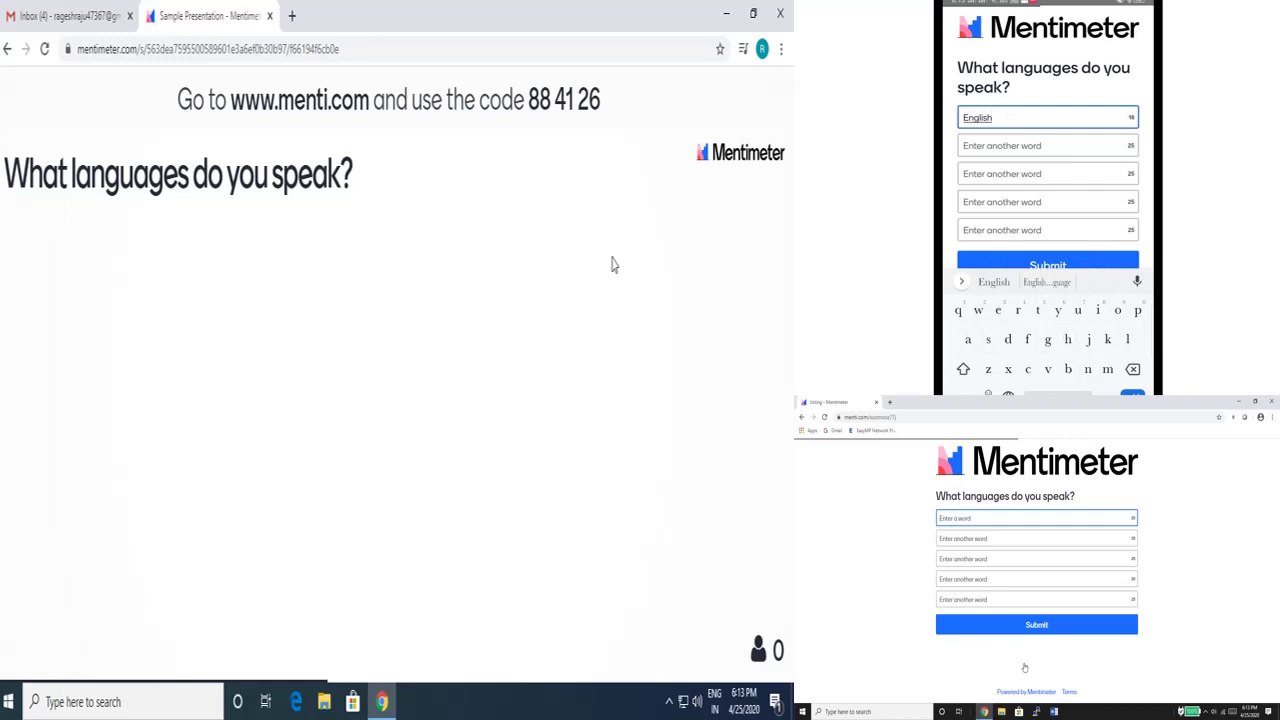
{"action": "key", "text": "Tab"}
{"action": "type", "text": "Hibdi"}
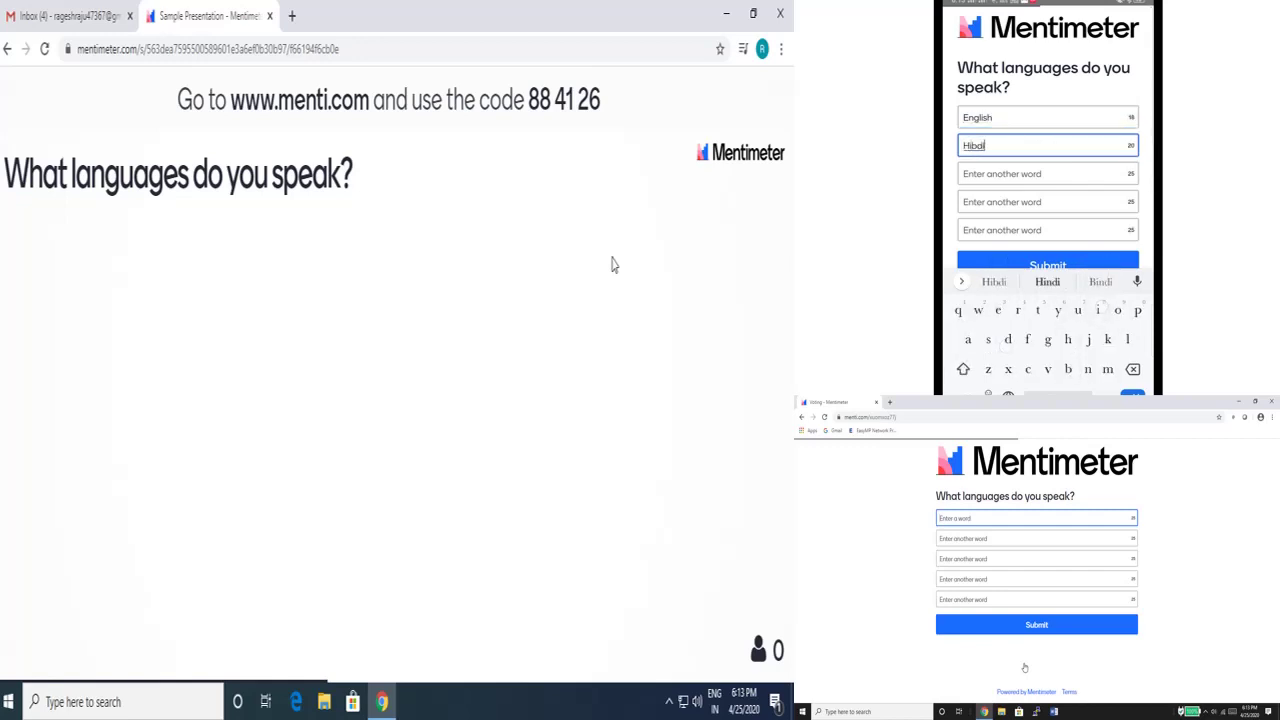
{"action": "key", "text": "Tab"}
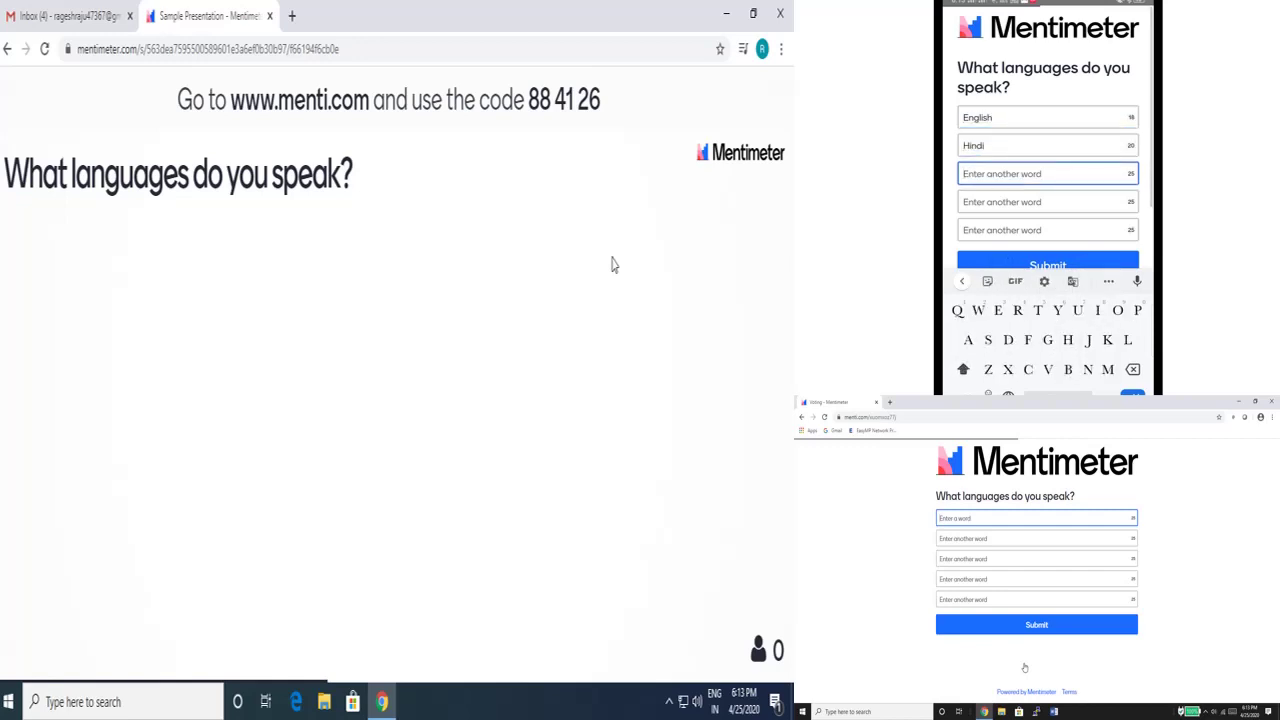
{"action": "type", "text": "Kannada"}
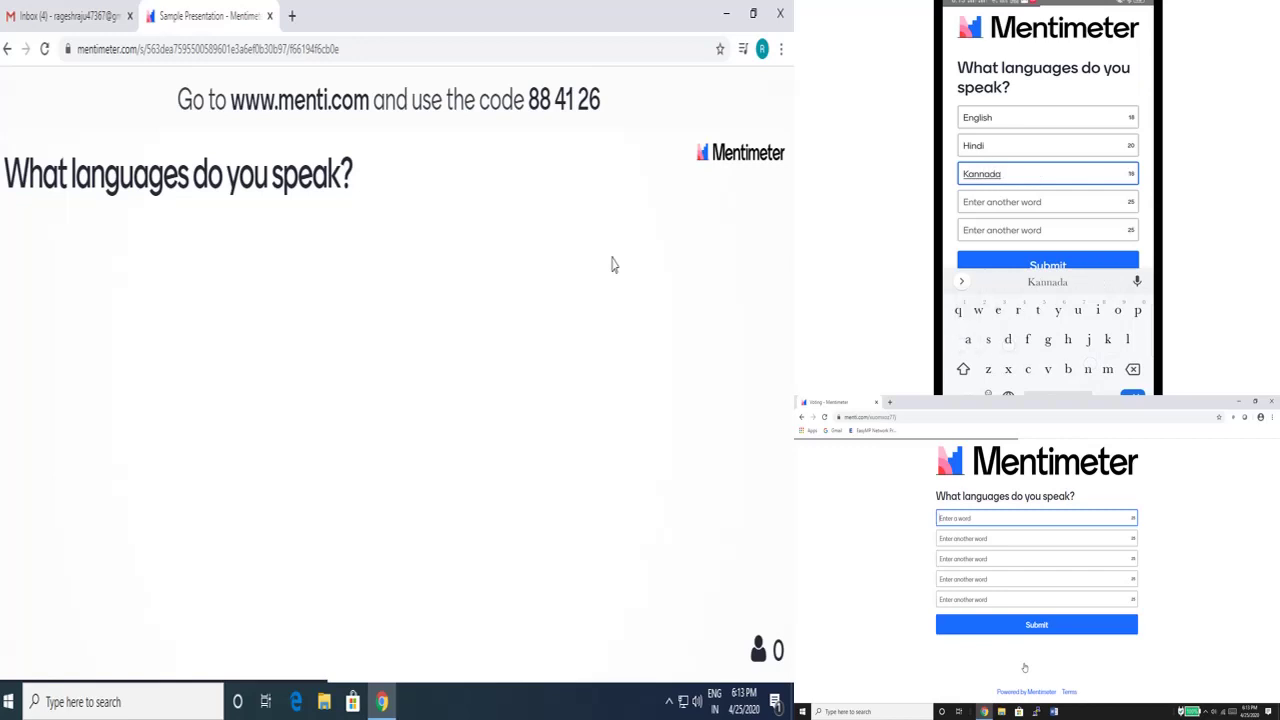
{"action": "key", "text": "Return"}
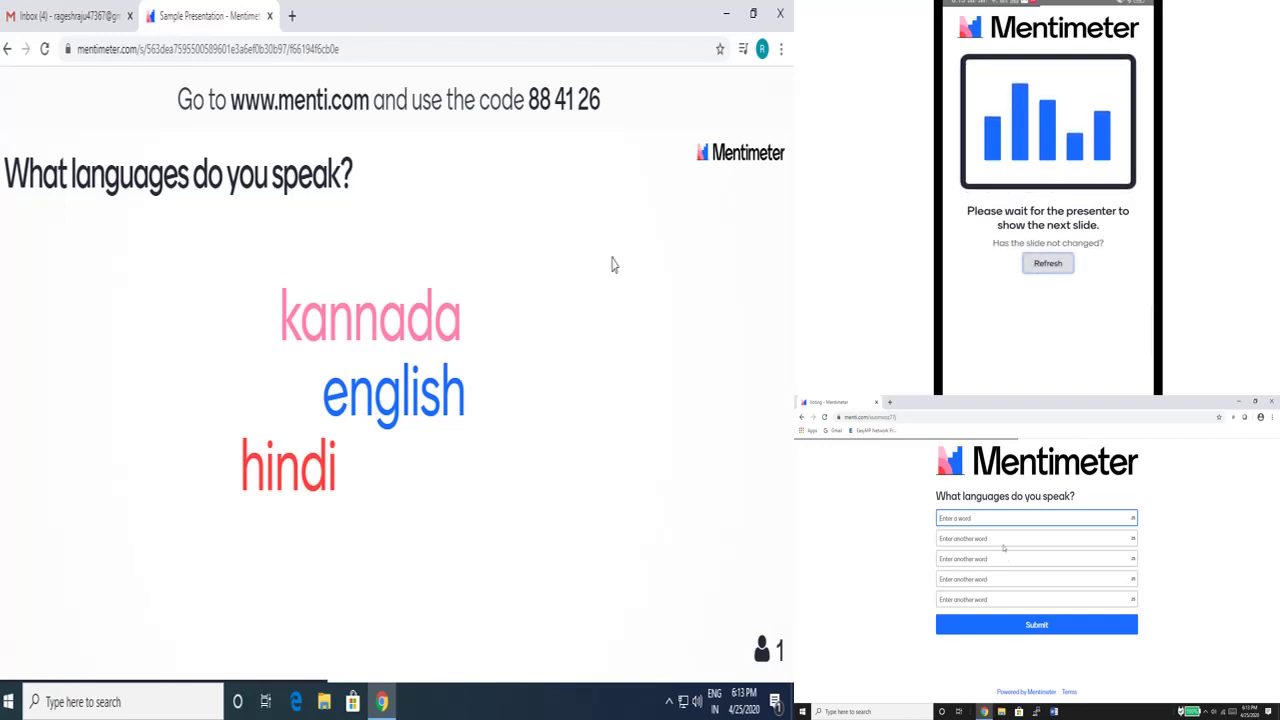
Step: Submit Kannada, Malayalam and Tulu as the laptop's language answers
{"action": "type", "text": "Kannada"}
{"action": "key", "text": "Tab"}
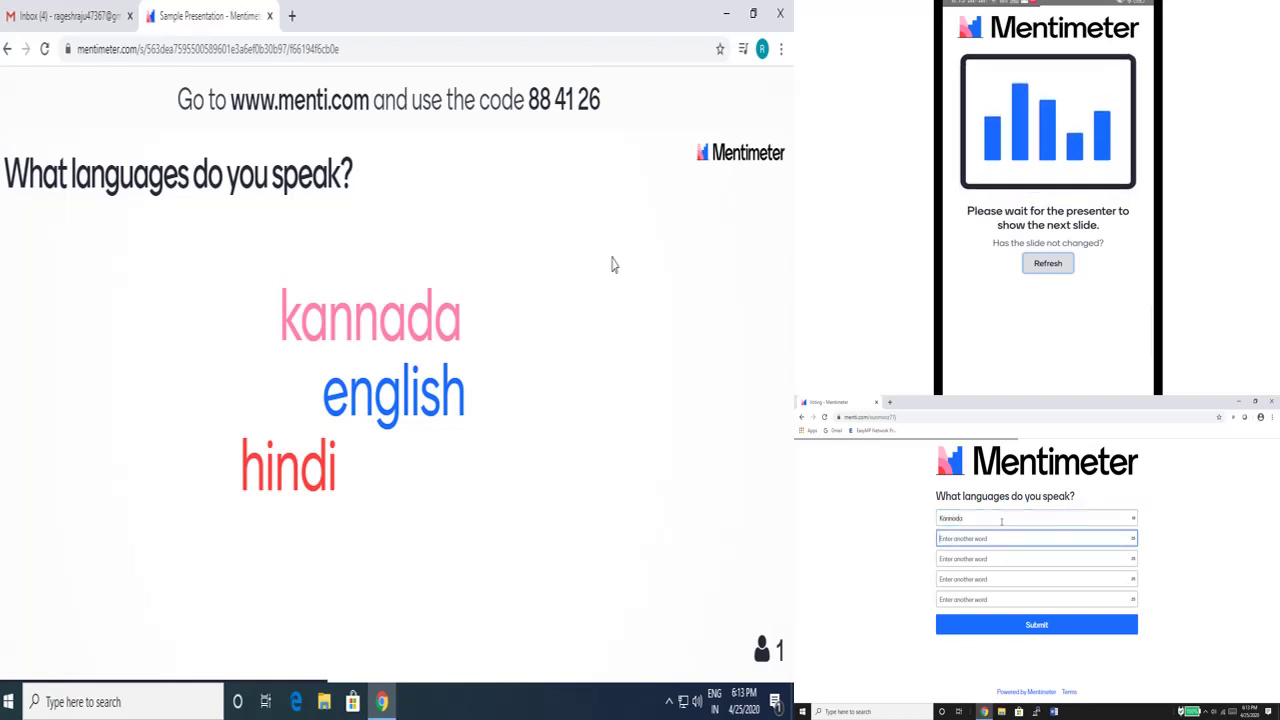
{"action": "type", "text": "Malayalam"}
{"action": "key", "text": "Tab"}
{"action": "type", "text": "Tu"}
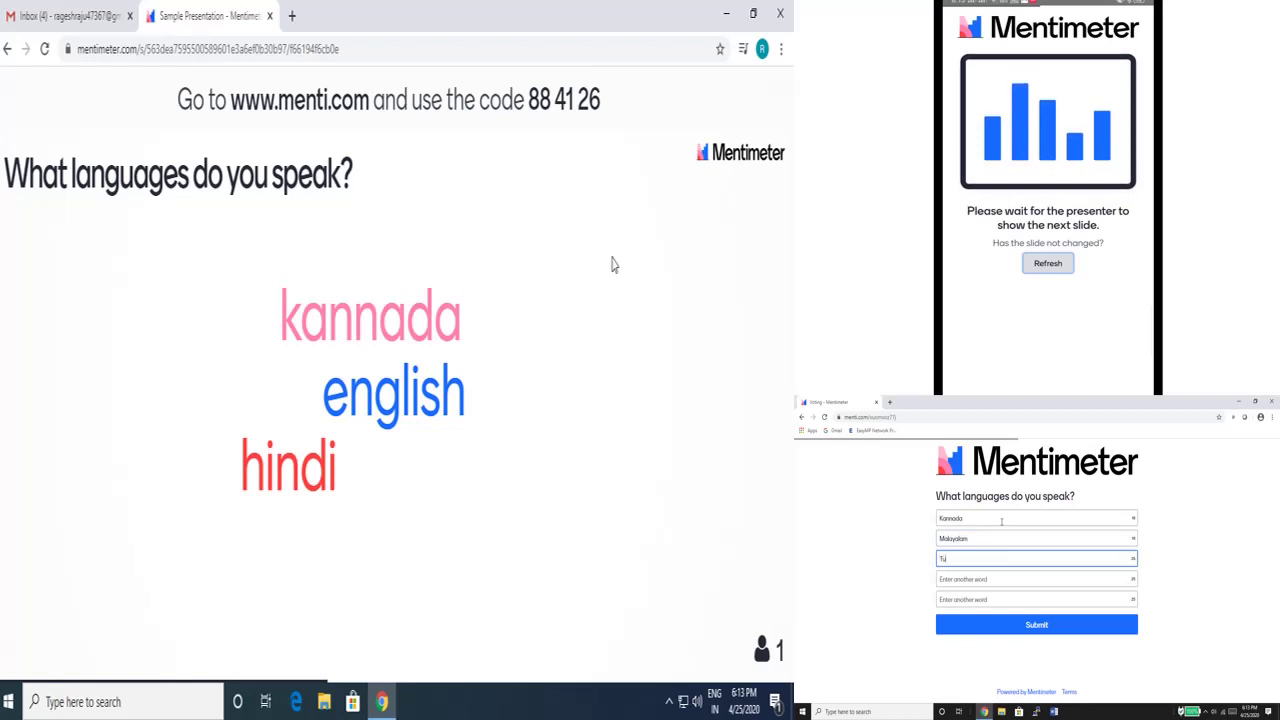
{"action": "type", "text": "lu"}
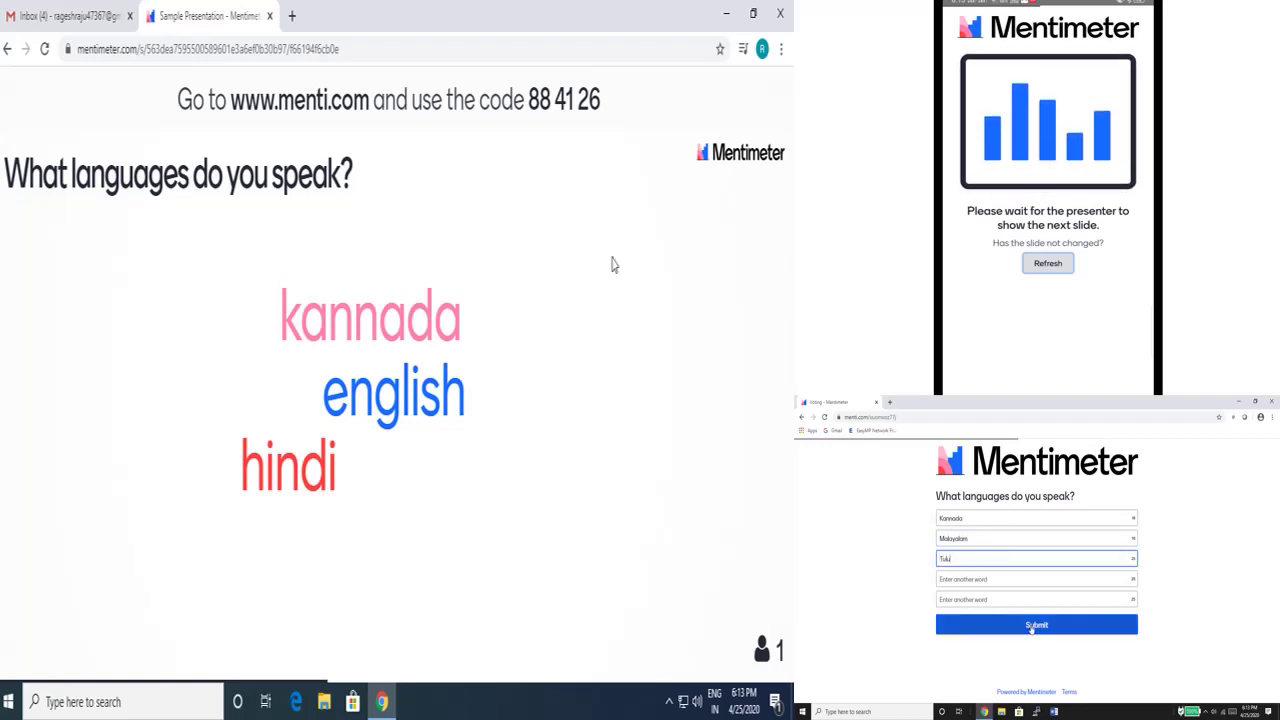
{"action": "left_click", "coordinate": [1031, 626]}
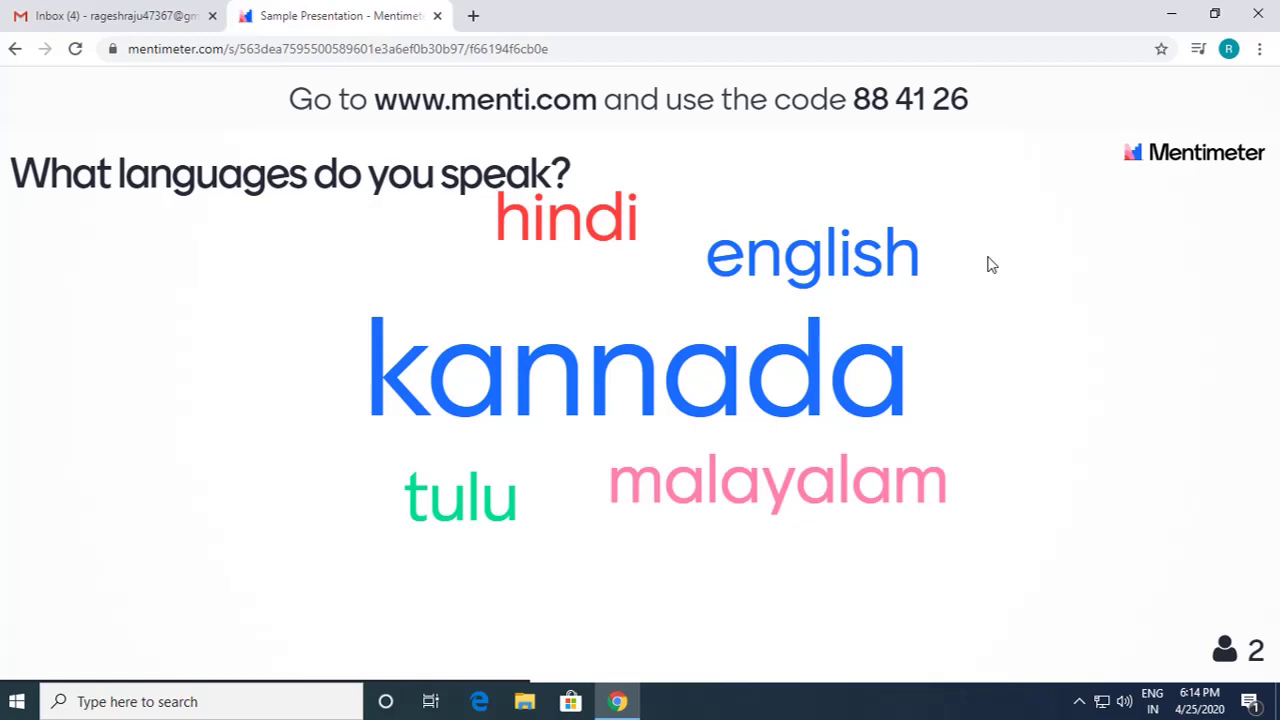
Step: Advance to the open-ended free-time question slide
{"action": "key", "text": "Right"}
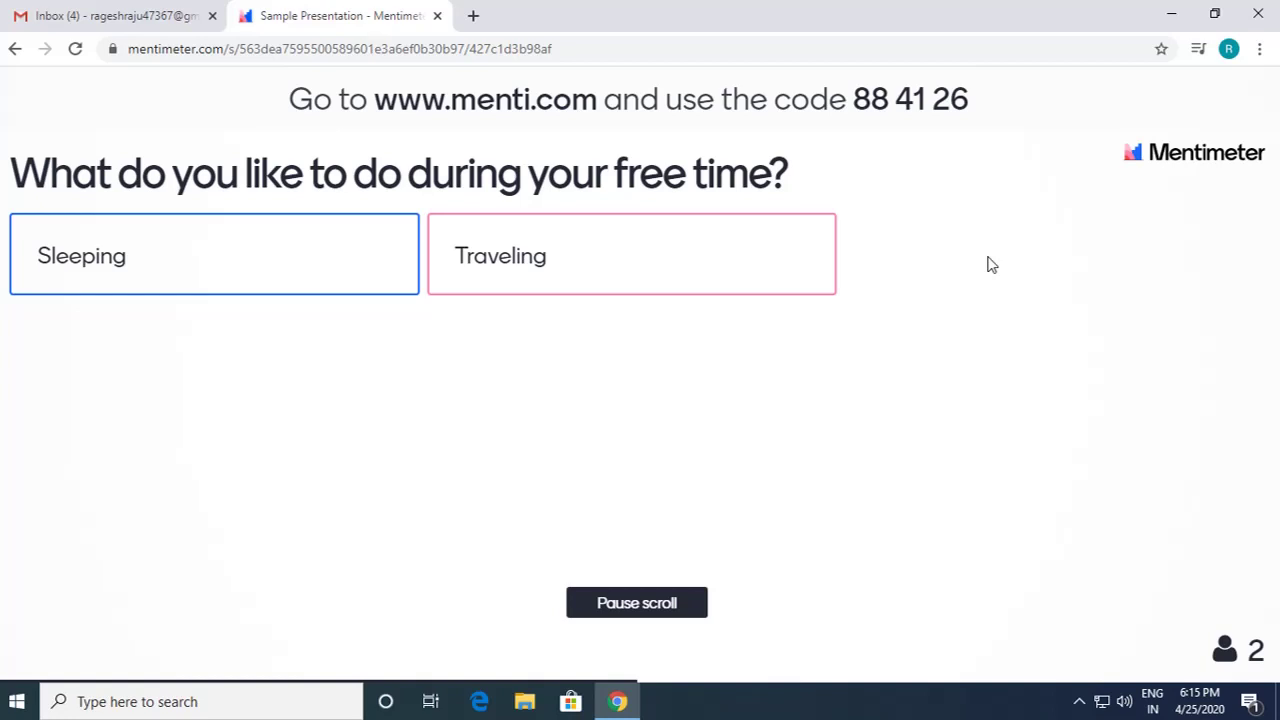
Step: Advance to the quiz slide's lobby so the phone and laptop players can join
{"action": "key", "text": "Right"}
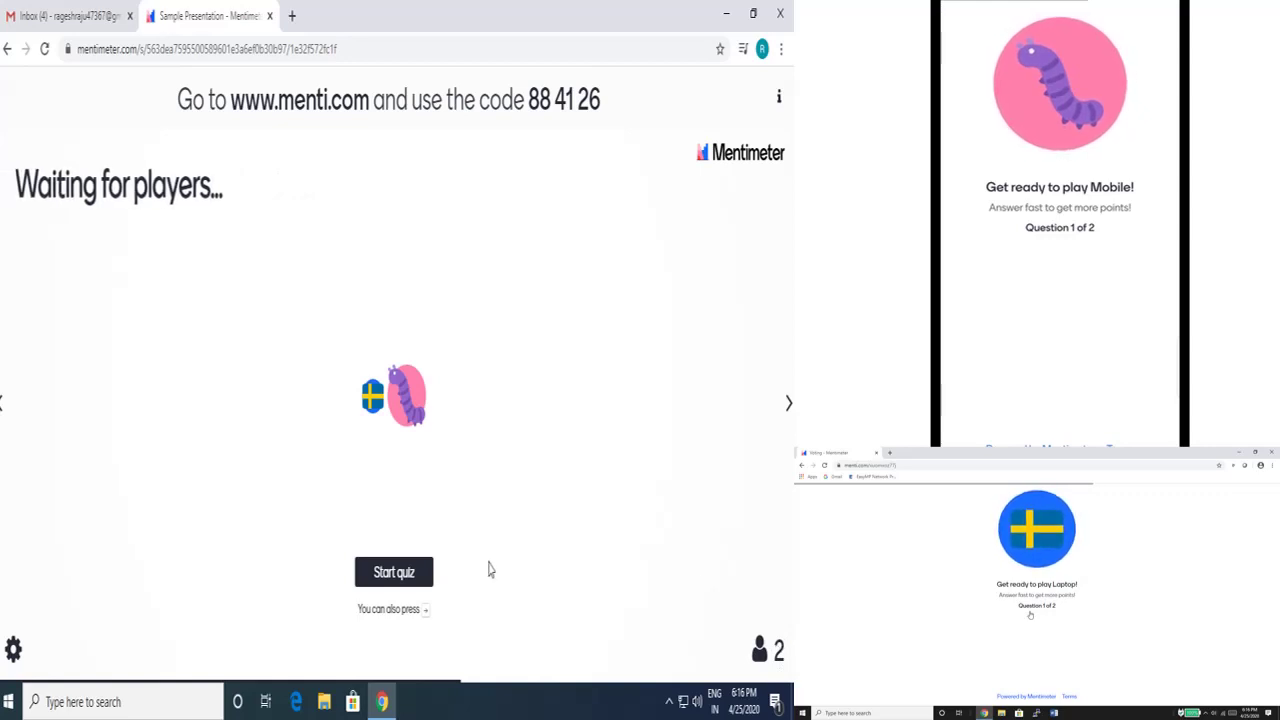
Step: Start the quiz, answer Bengaluru from the laptop, and show the leaderboard
{"action": "left_click", "coordinate": [394, 572]}
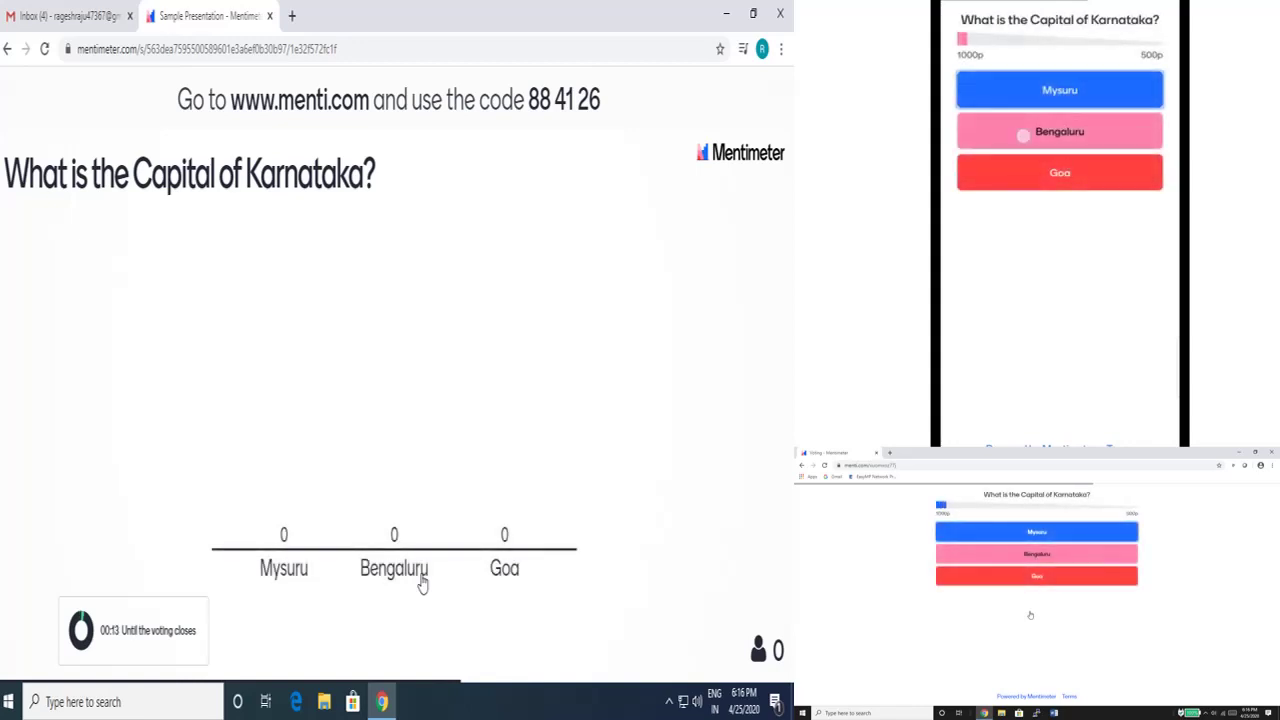
{"action": "left_click", "coordinate": [1031, 556]}
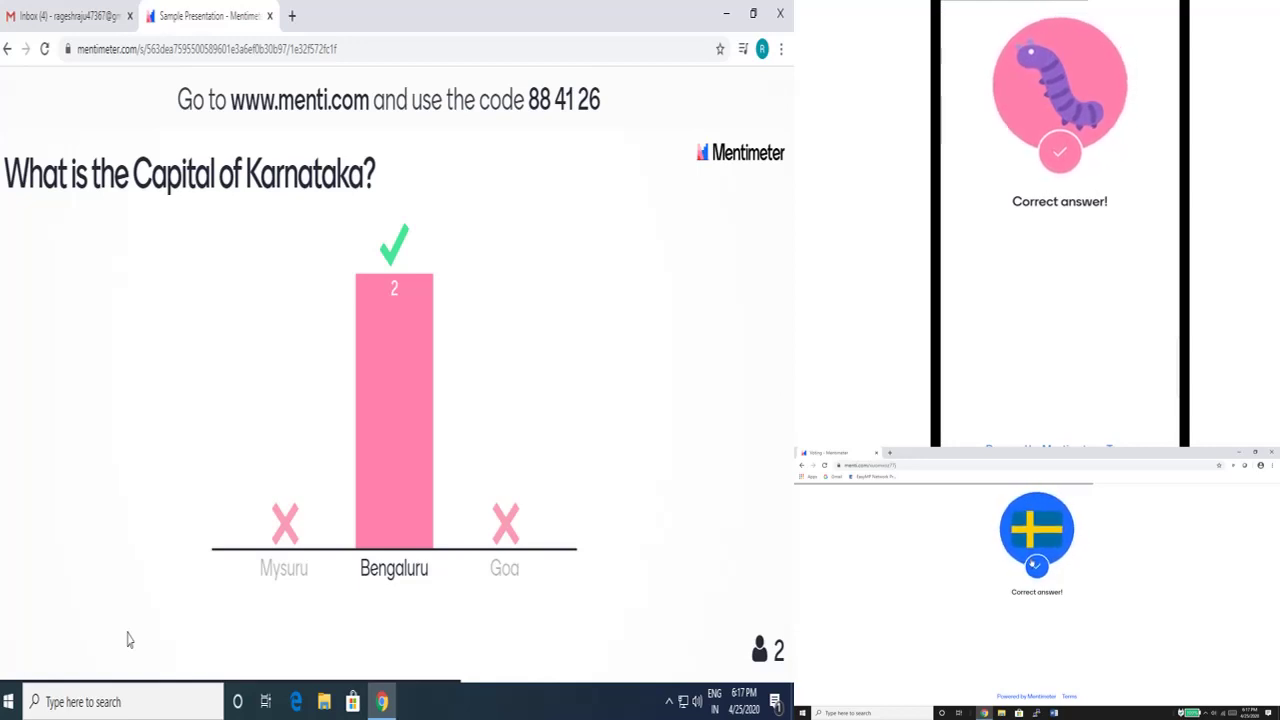
{"action": "key", "text": "Right"}
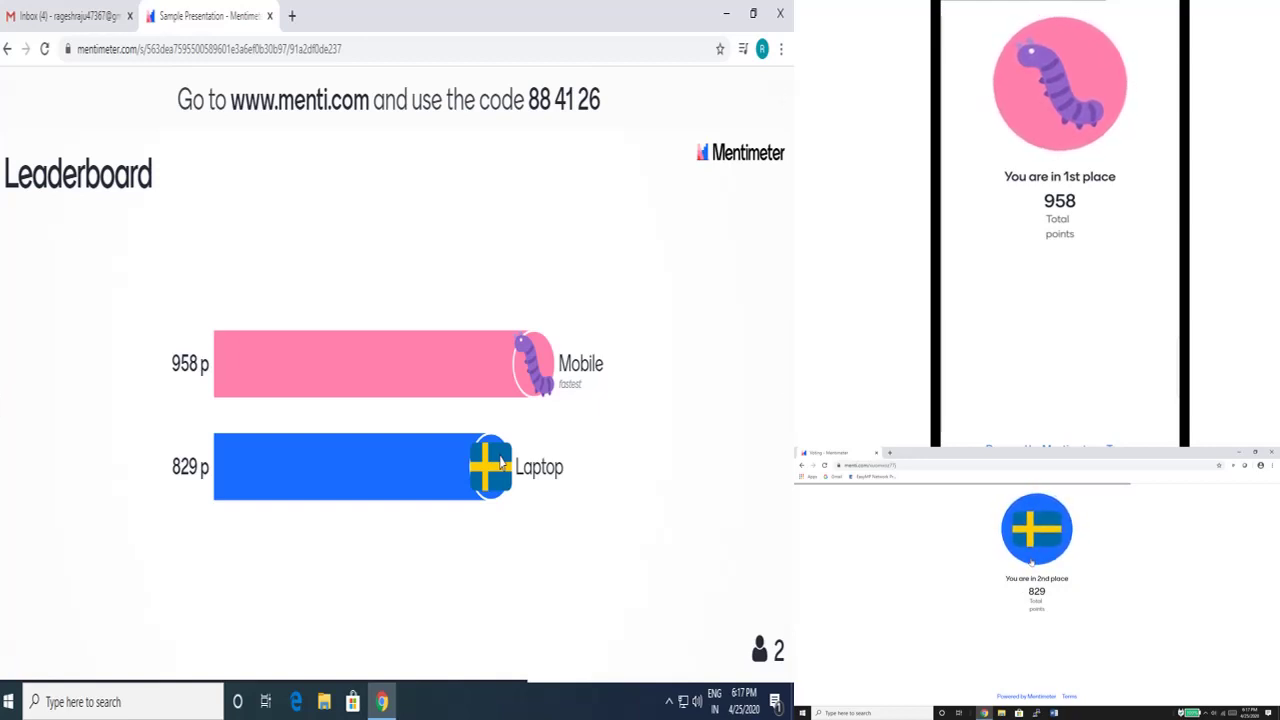
Step: Step through the planet question, the final leaderboard and on to the Thank You slide
{"action": "key", "text": "Right"}
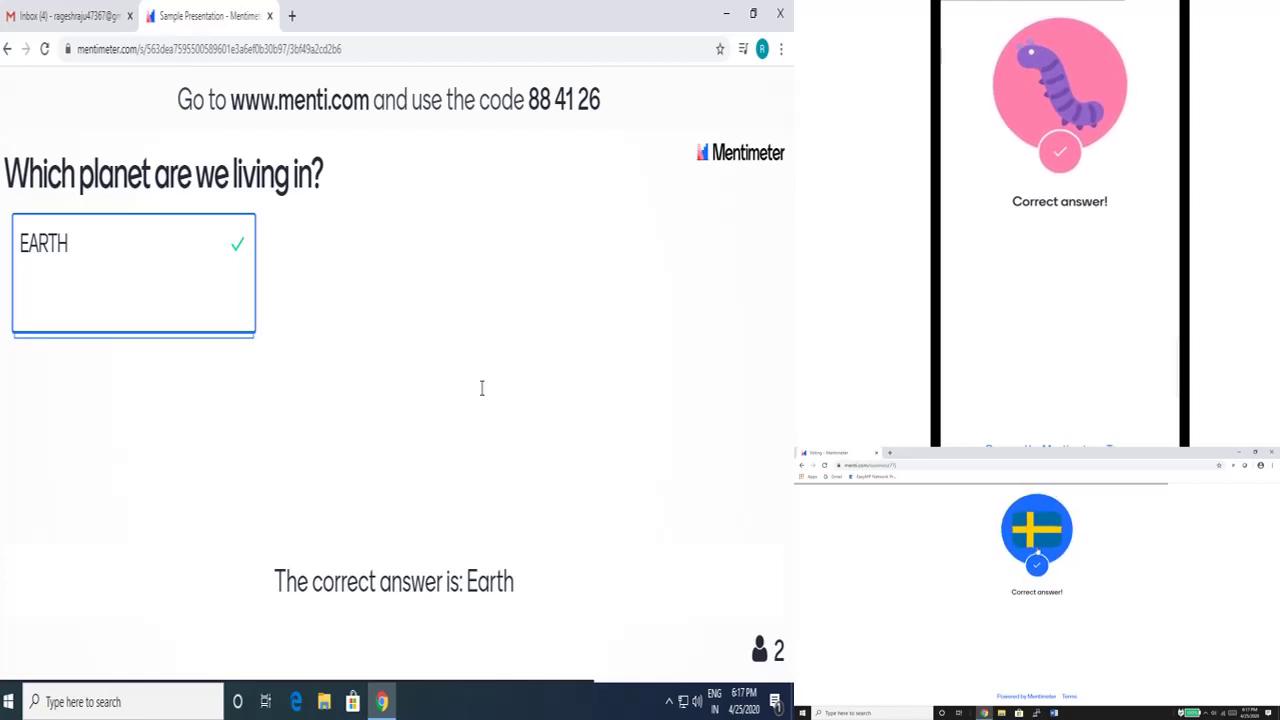
{"action": "key", "text": "Right"}
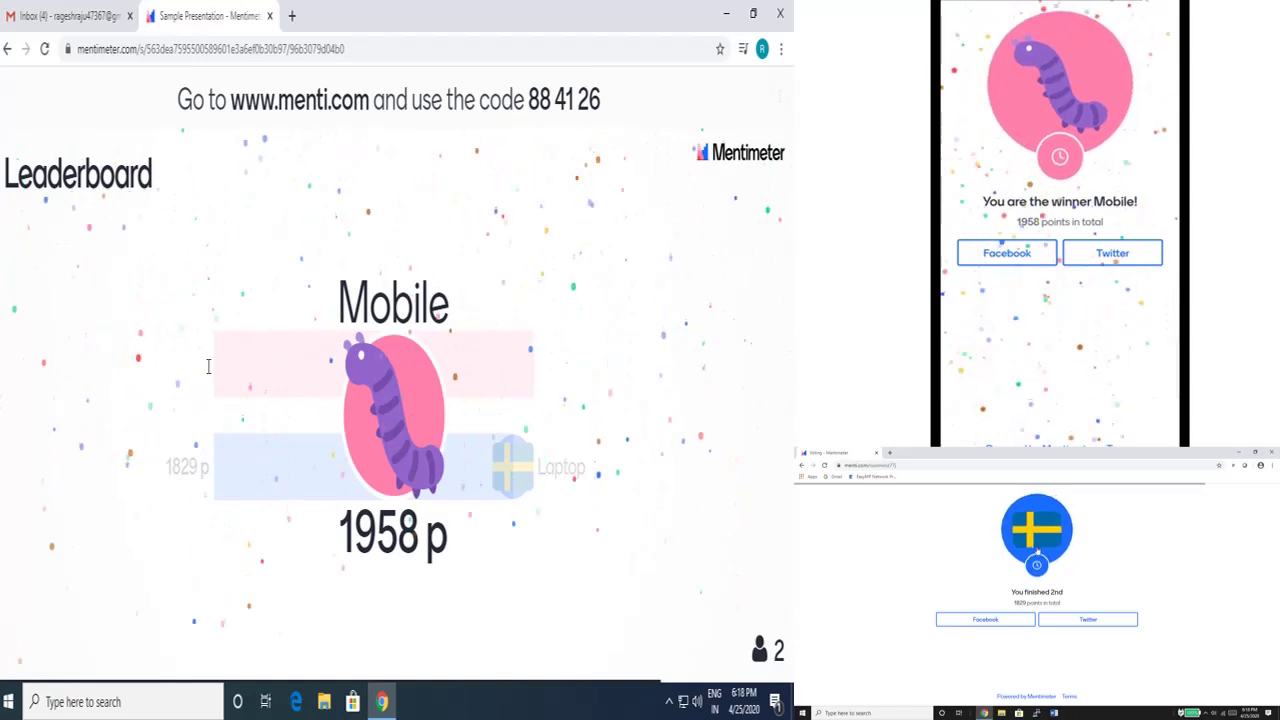
{"action": "key", "text": "Right"}
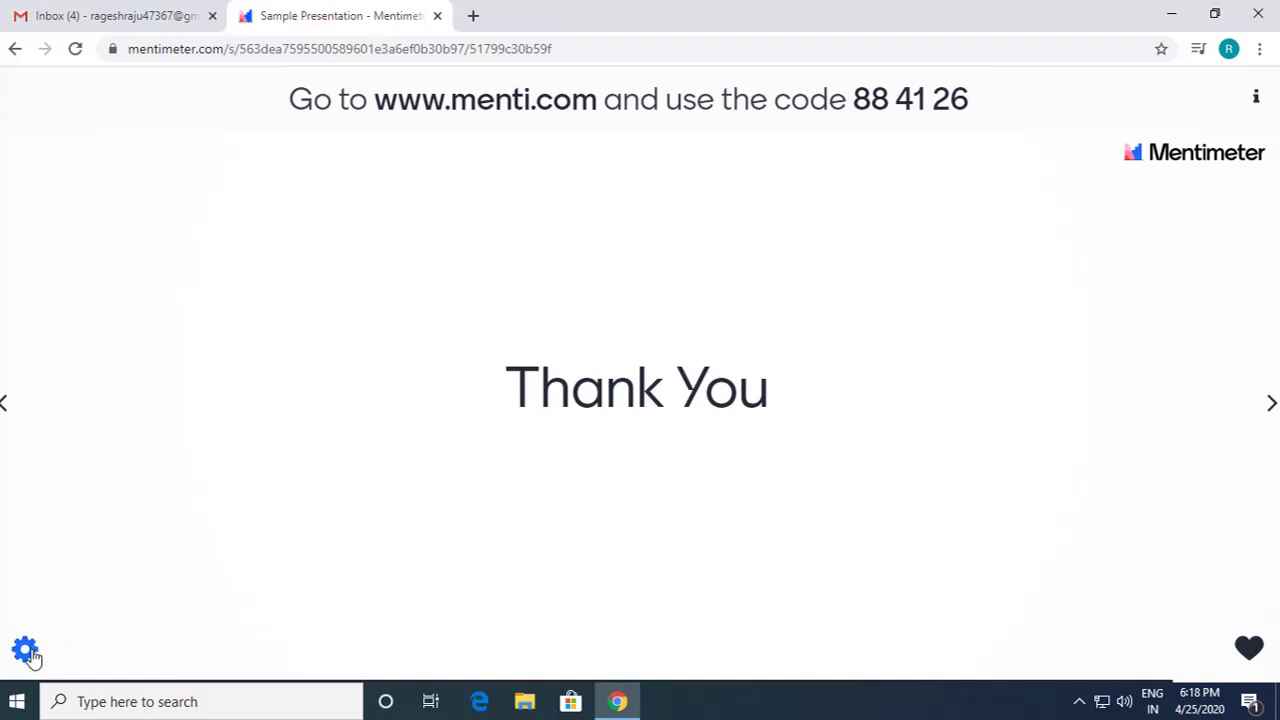
Step: Explore the presenter options menu, previewing countdown options and the joining instructions
{"action": "left_click", "coordinate": [27, 652]}
{"action": "left_click", "coordinate": [115, 338]}
{"action": "left_click", "coordinate": [121, 245]}
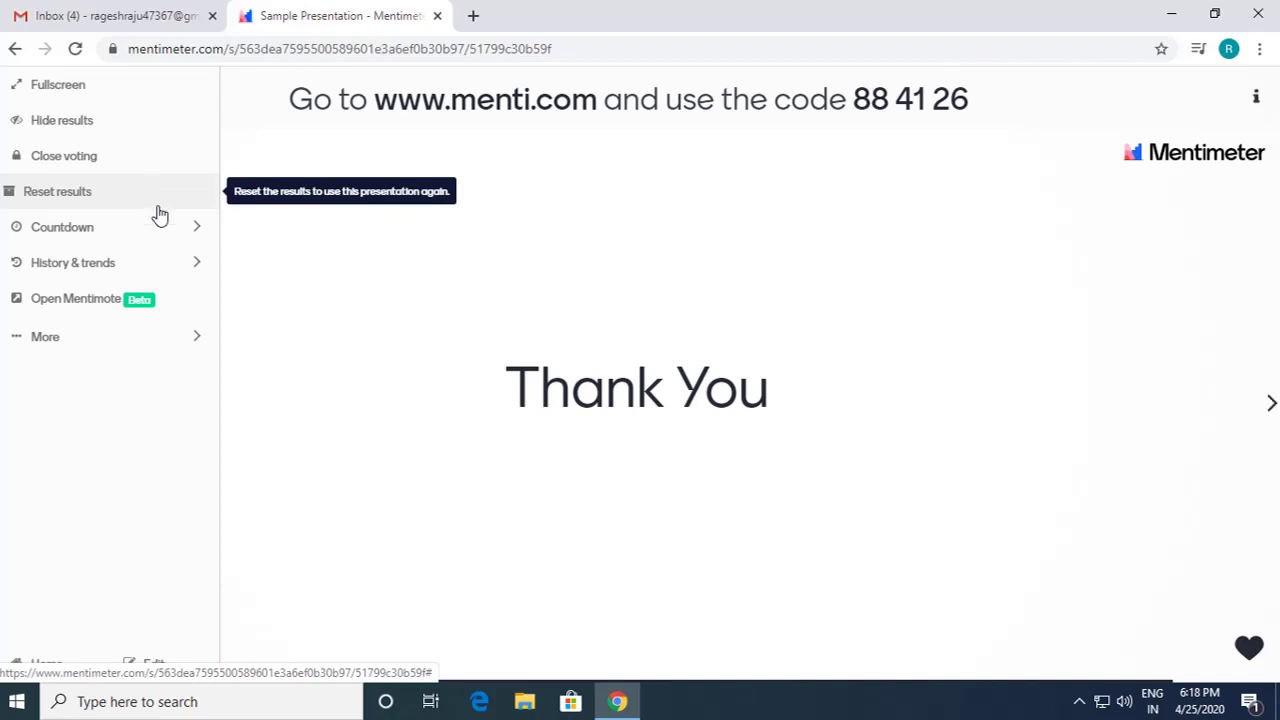
{"action": "mouse_move", "coordinate": [189, 331]}
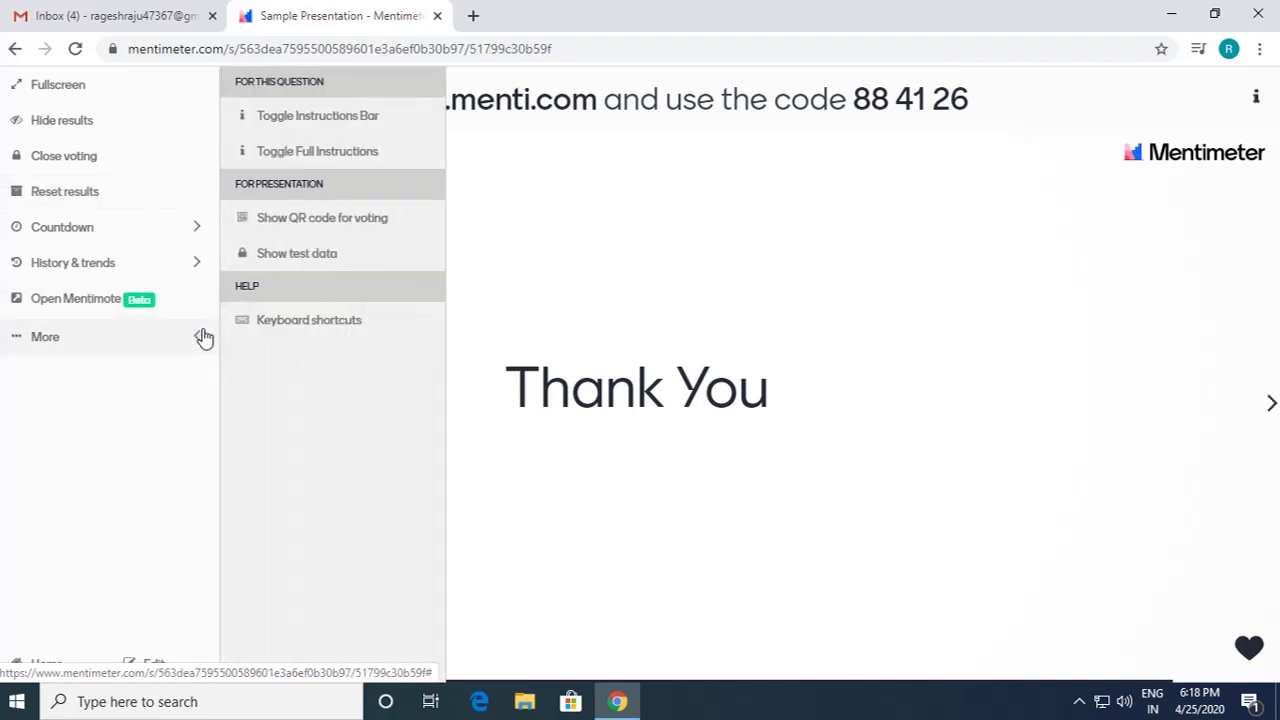
{"action": "left_click", "coordinate": [295, 155]}
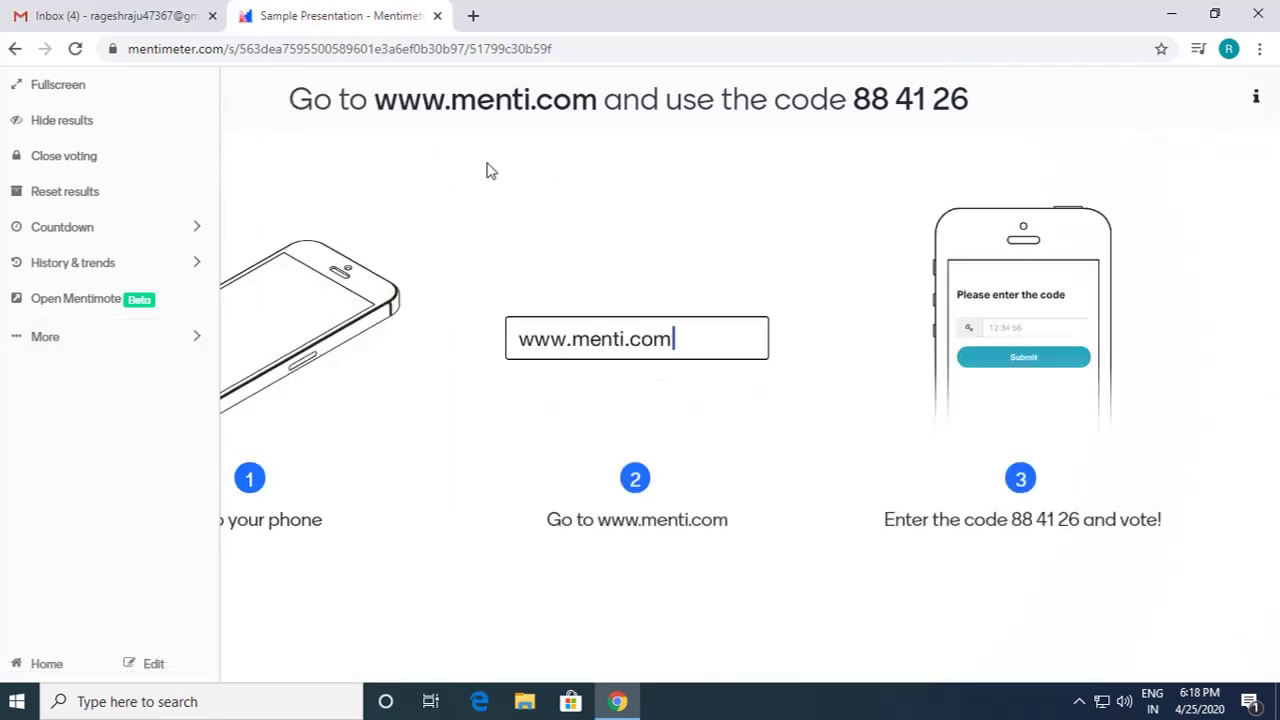
{"action": "left_click", "coordinate": [452, 173]}
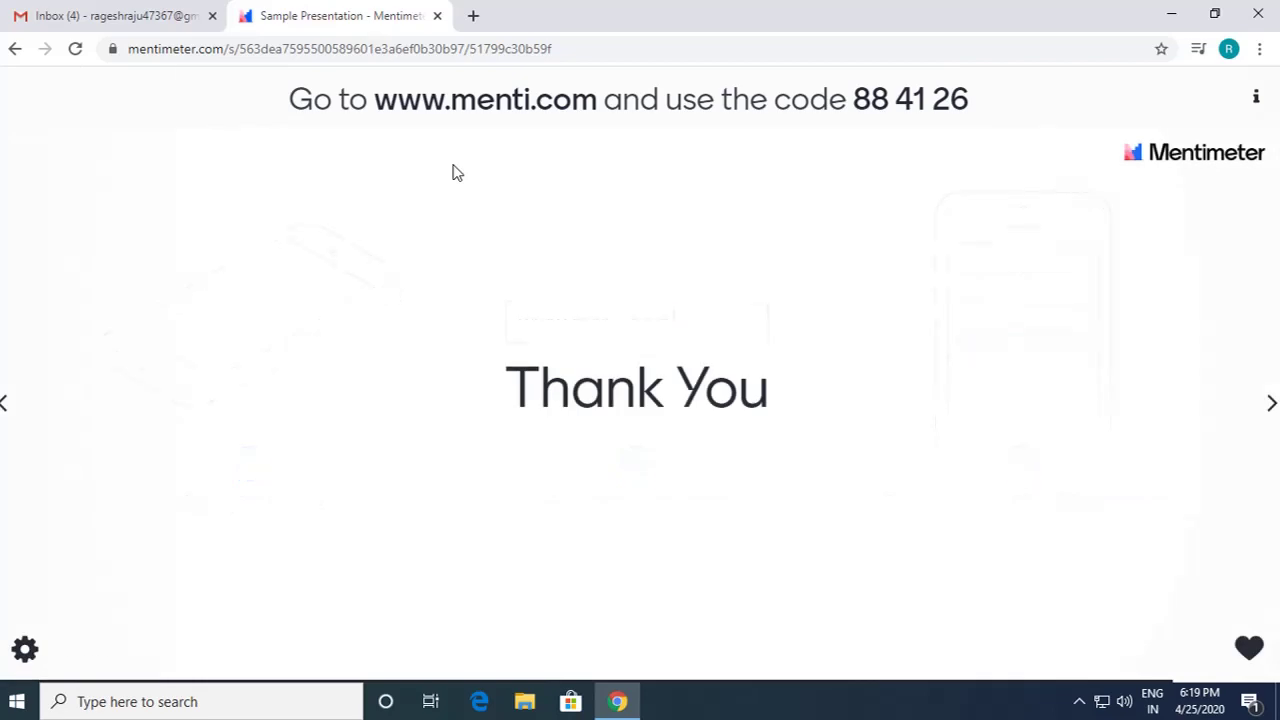
Step: Display the full joining instructions and switch the presentation to full screen
{"action": "left_click", "coordinate": [24, 650]}
{"action": "mouse_move", "coordinate": [137, 349]}
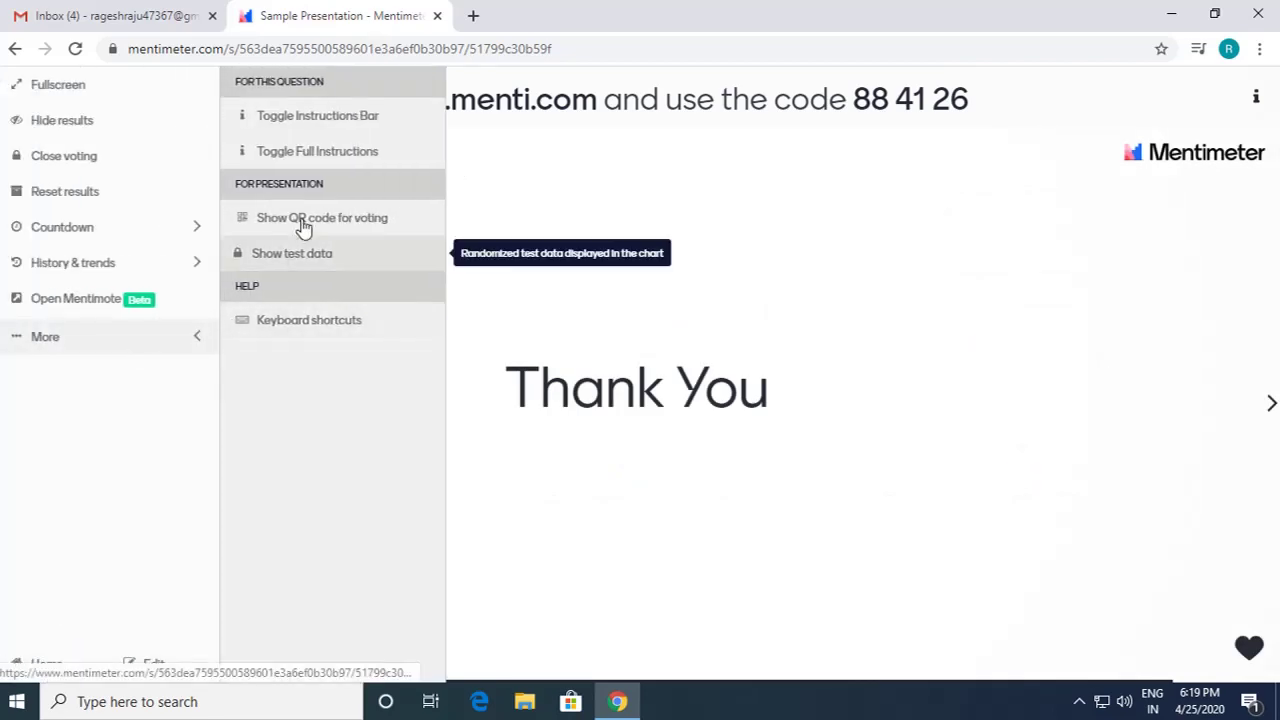
{"action": "left_click", "coordinate": [288, 161]}
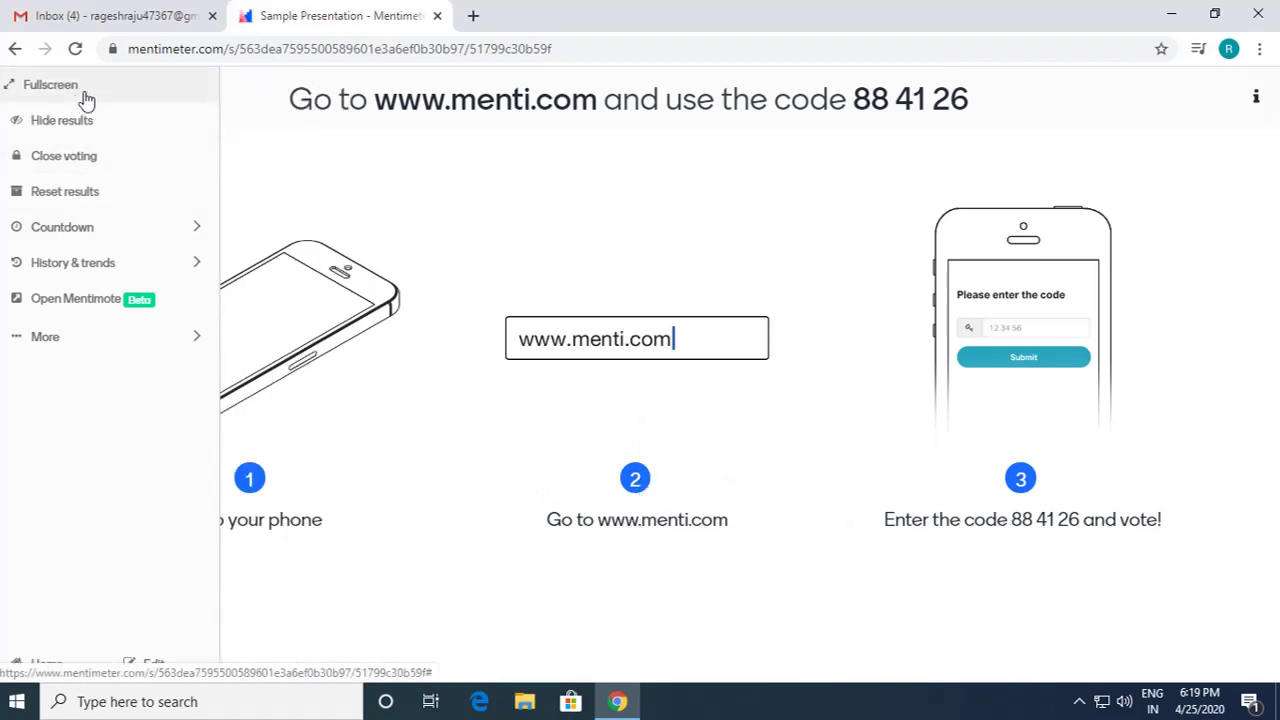
{"action": "left_click", "coordinate": [50, 85]}
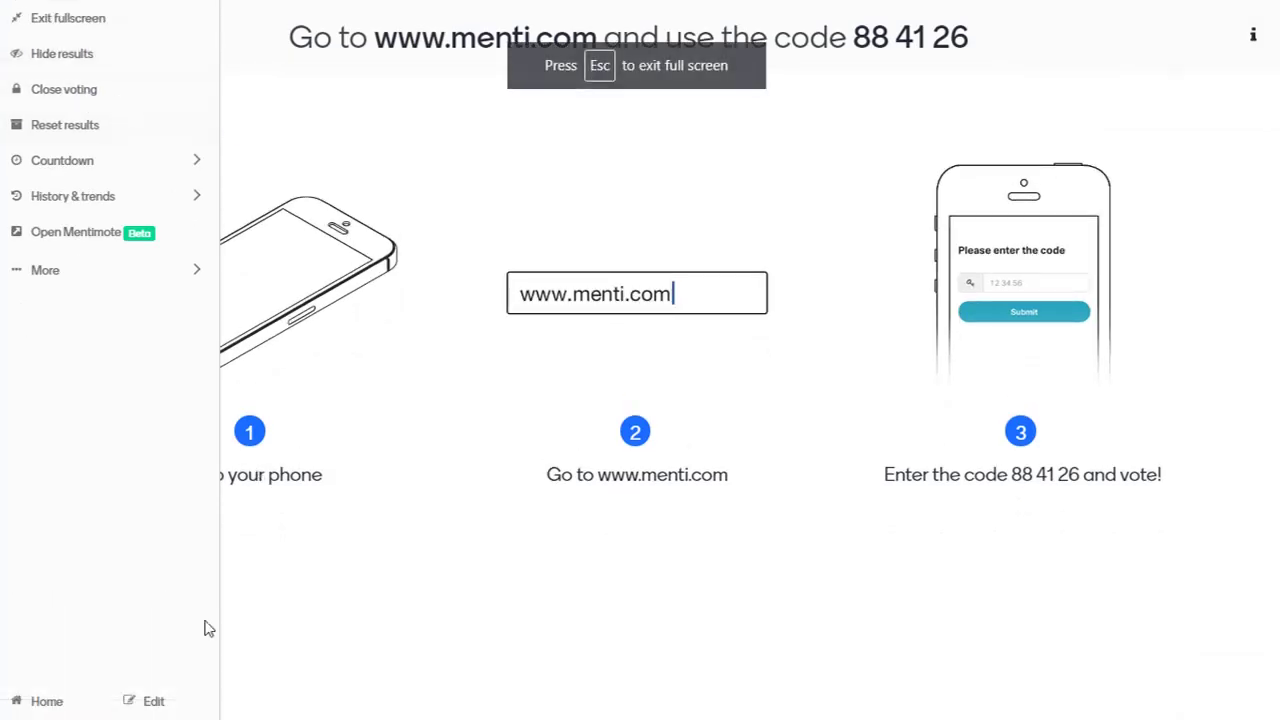
{"action": "left_click", "coordinate": [143, 705]}
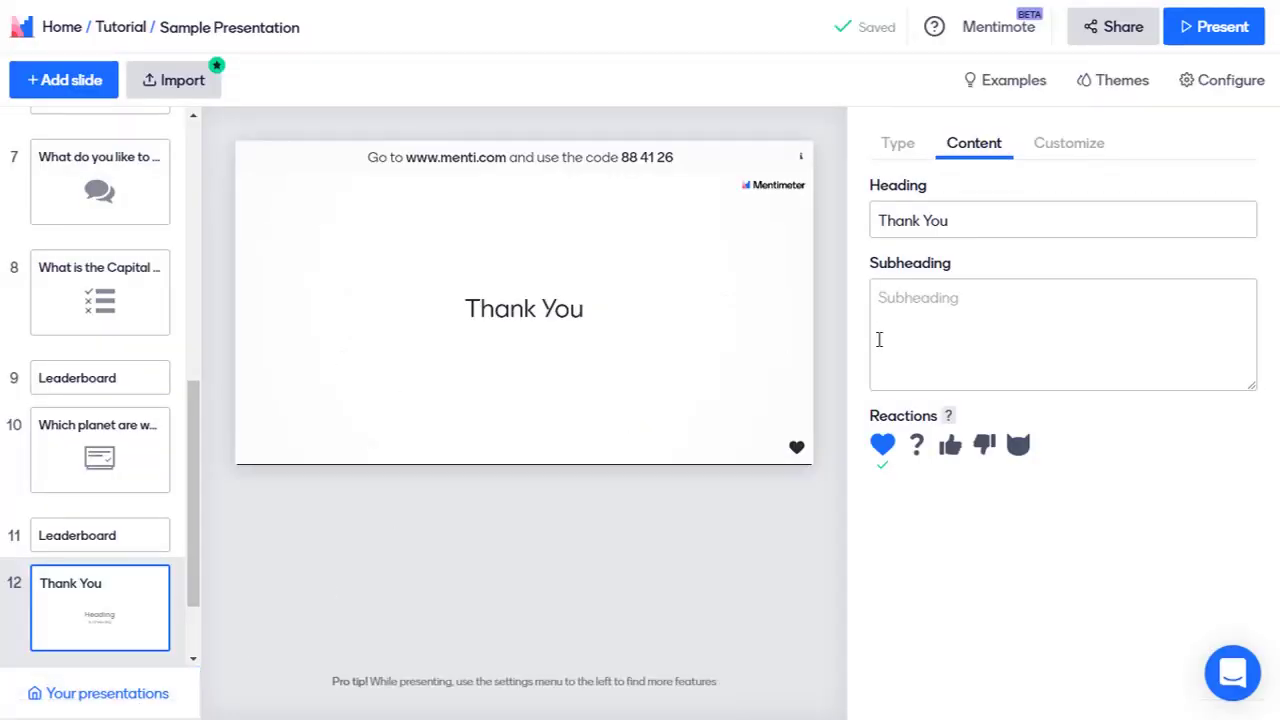
{"action": "left_click_drag", "start_coordinate": [194, 460], "coordinate": [194, 206]}
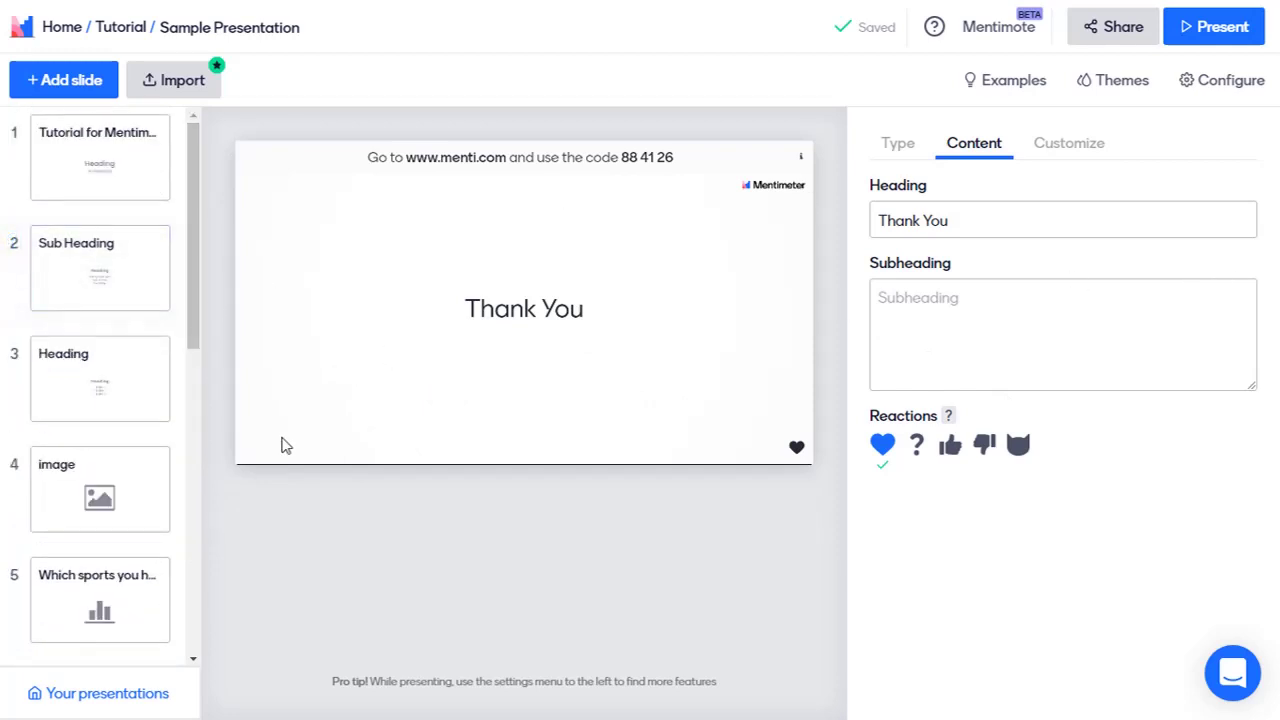
{"action": "left_click", "coordinate": [134, 294]}
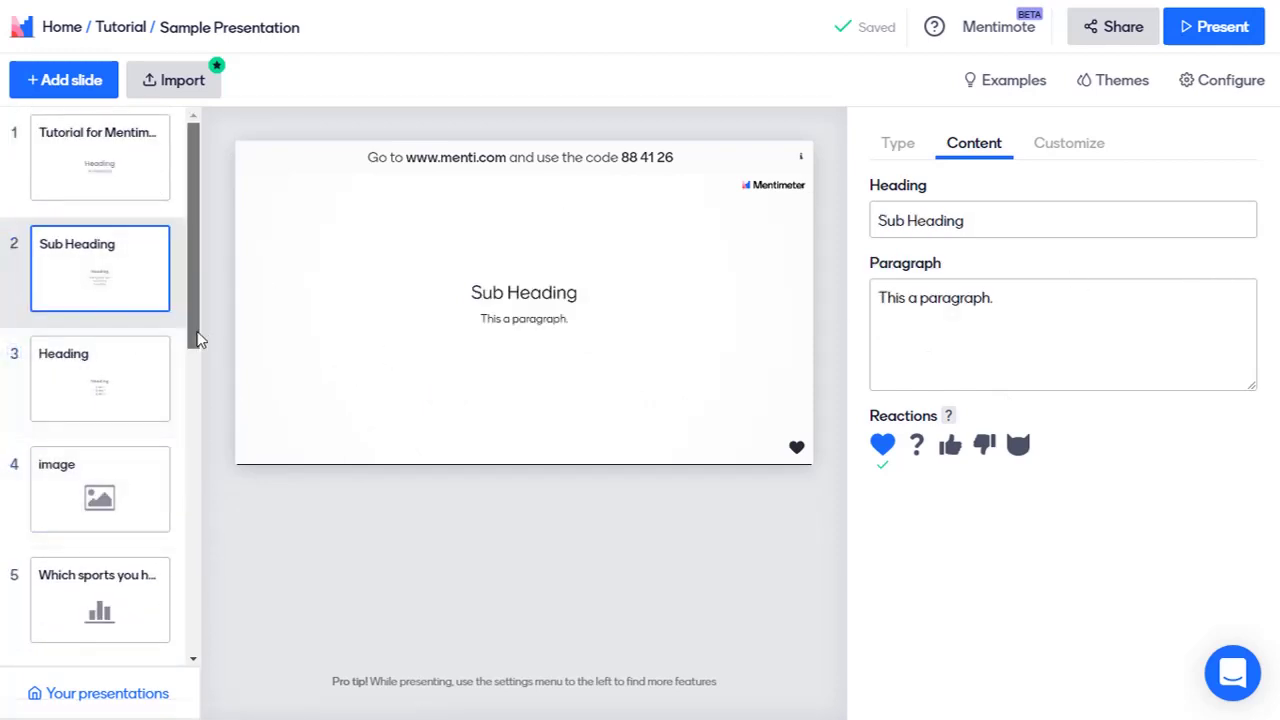
{"action": "scroll", "coordinate": [197, 340], "scroll_direction": "down", "scroll_amount": 5}
{"action": "left_click", "coordinate": [900, 150]}
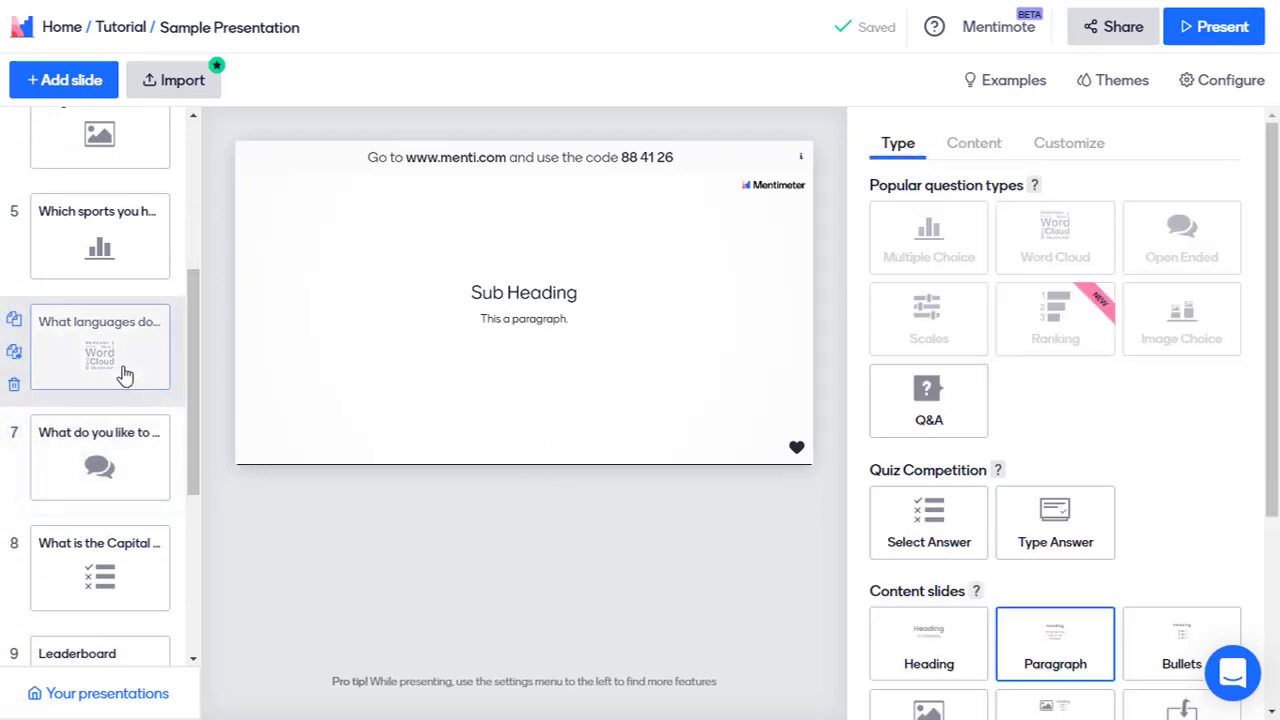
Step: Trash and confirm deletion of the sports, Karnataka-capital and languages slides, then select the free-time slide
{"action": "left_click", "coordinate": [104, 276]}
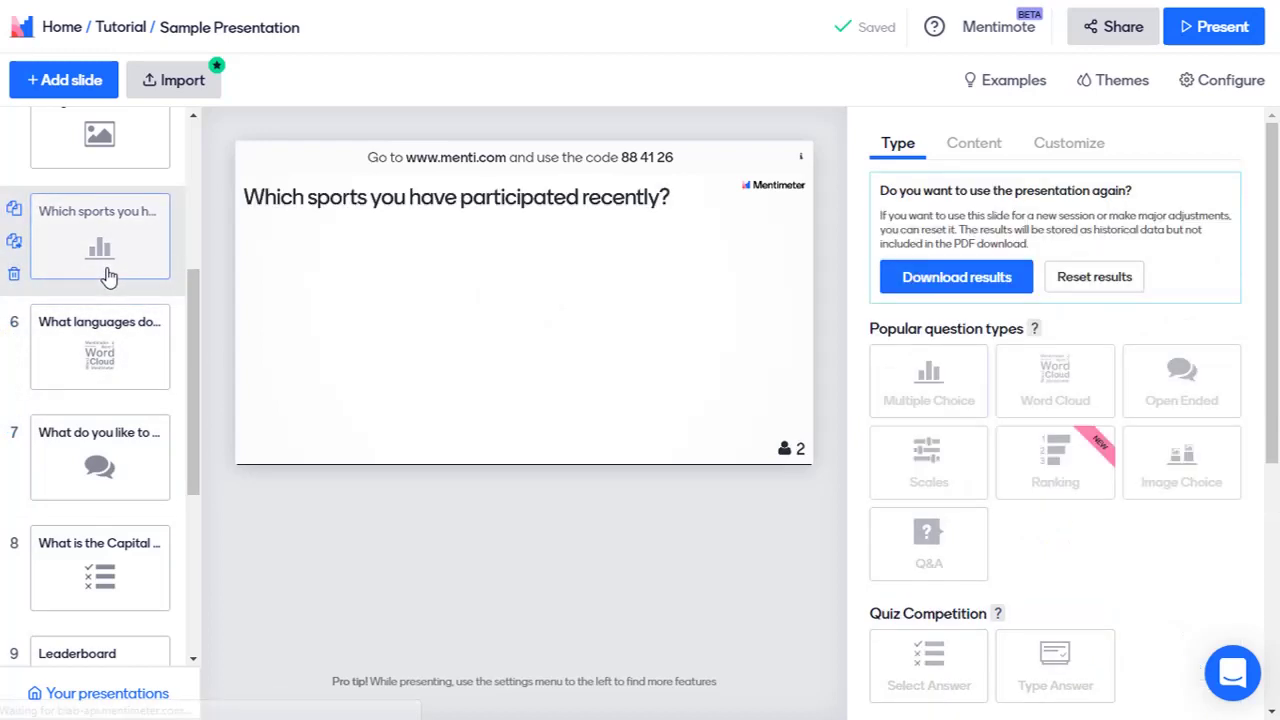
{"action": "left_click", "coordinate": [16, 276]}
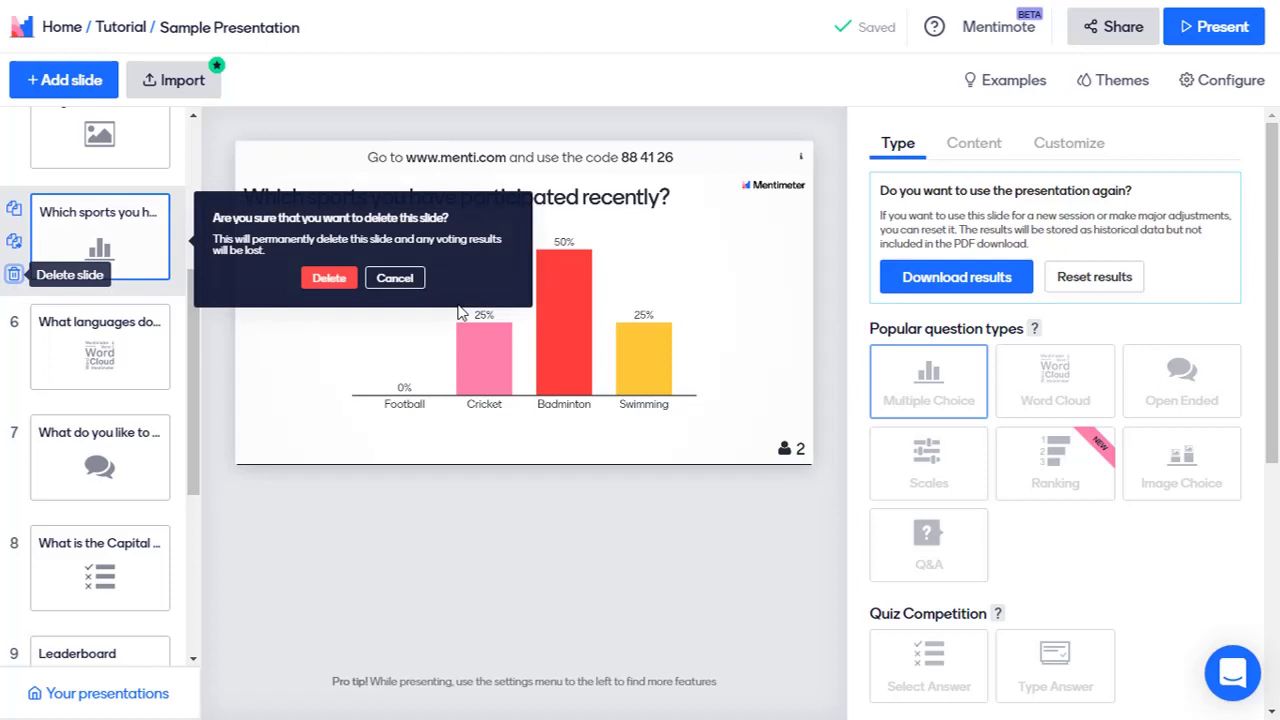
{"action": "left_click", "coordinate": [329, 281]}
{"action": "left_click_drag", "start_coordinate": [191, 381], "coordinate": [193, 435]}
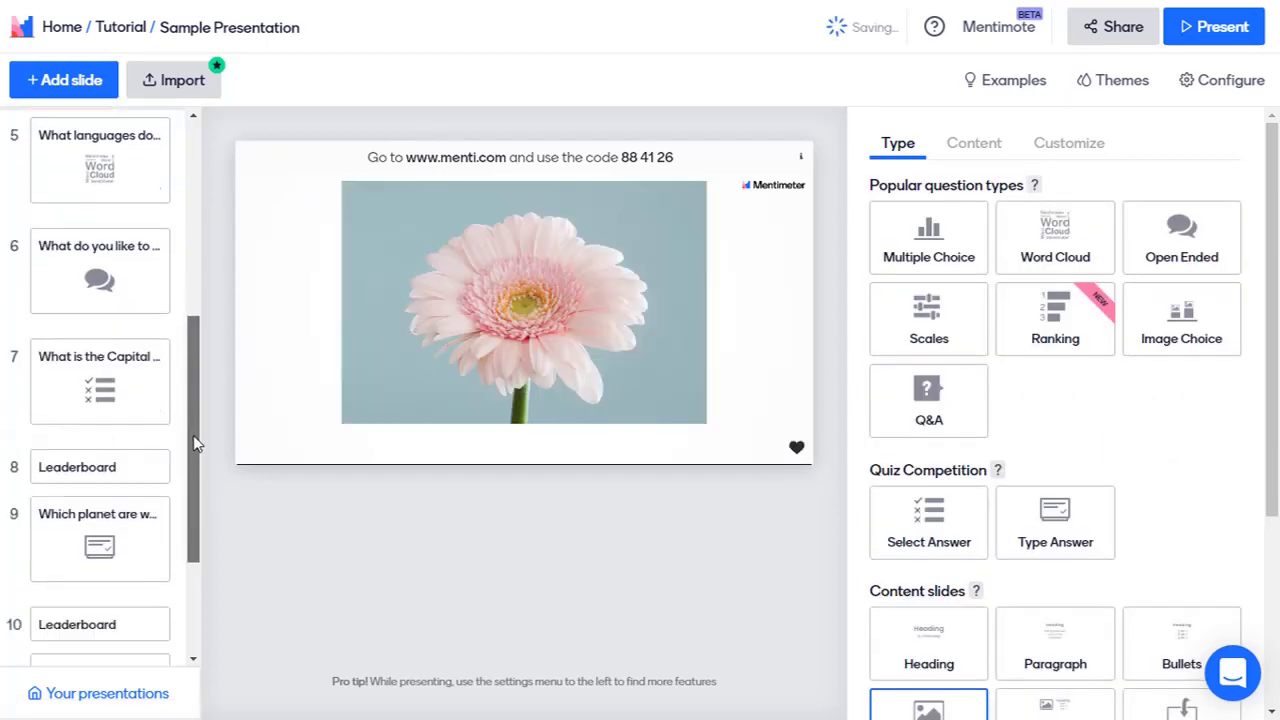
{"action": "left_click", "coordinate": [14, 404]}
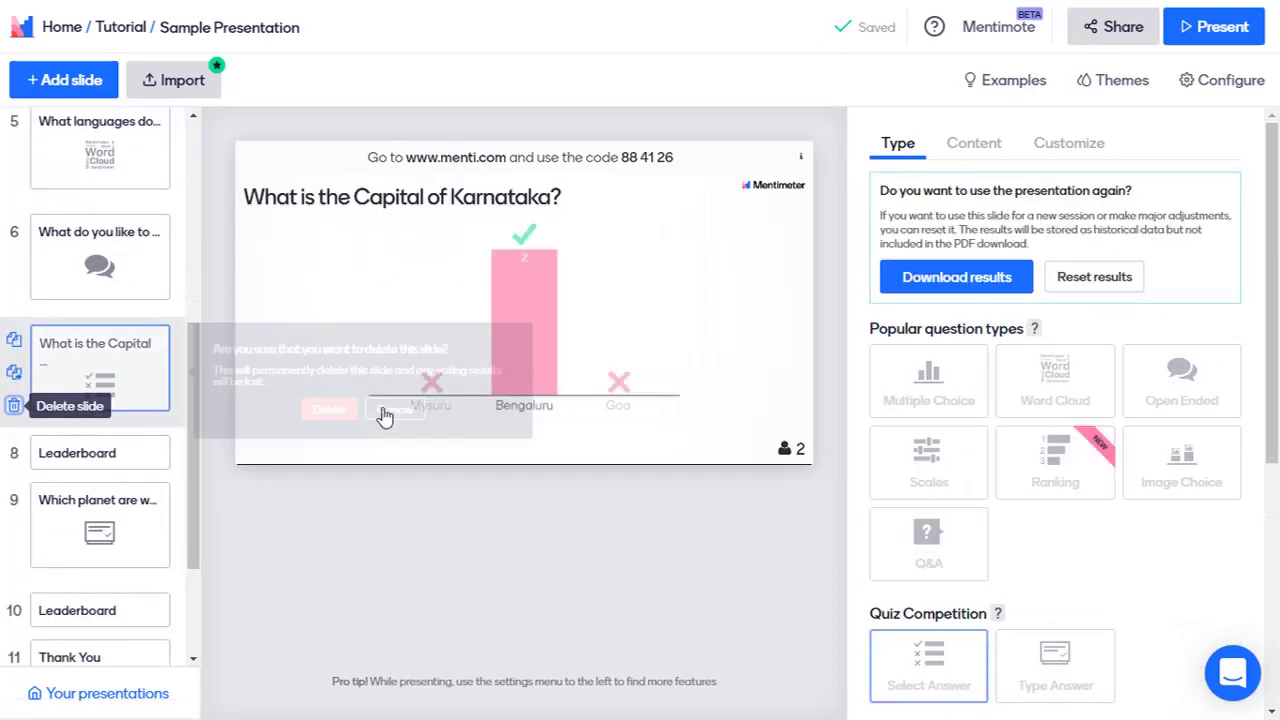
{"action": "left_click", "coordinate": [331, 410]}
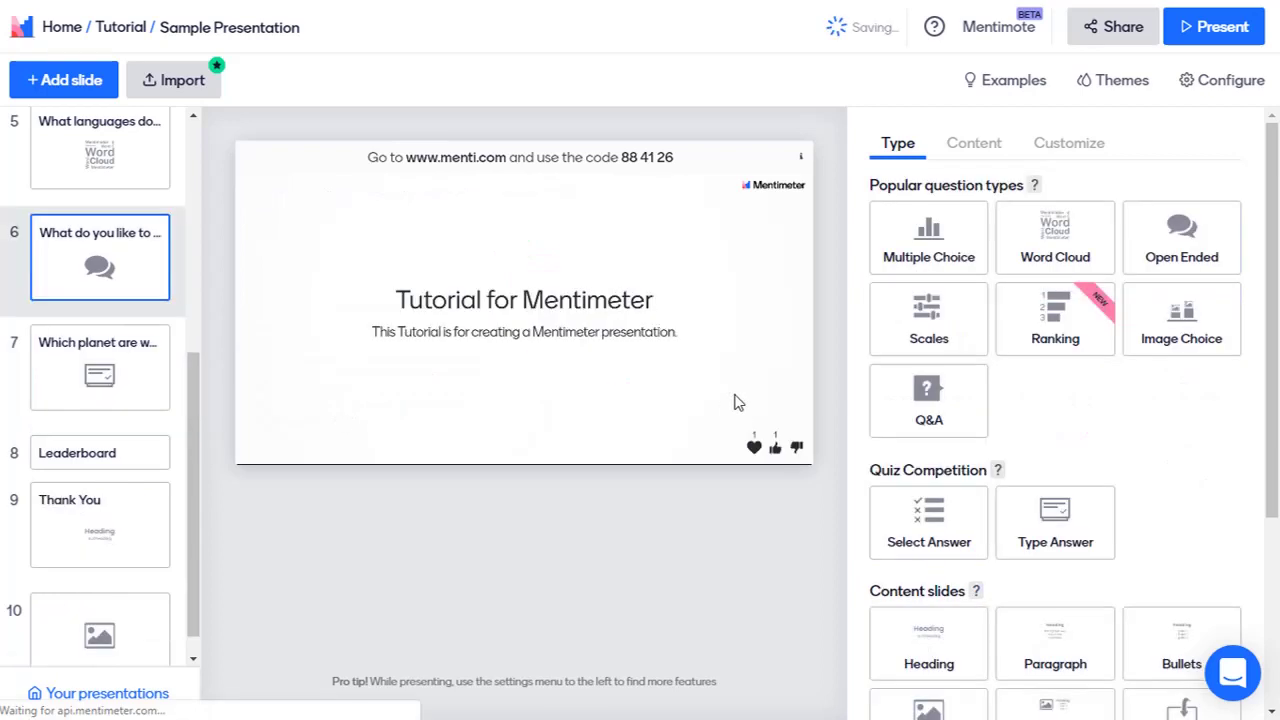
{"action": "left_click_drag", "start_coordinate": [191, 381], "coordinate": [191, 336]}
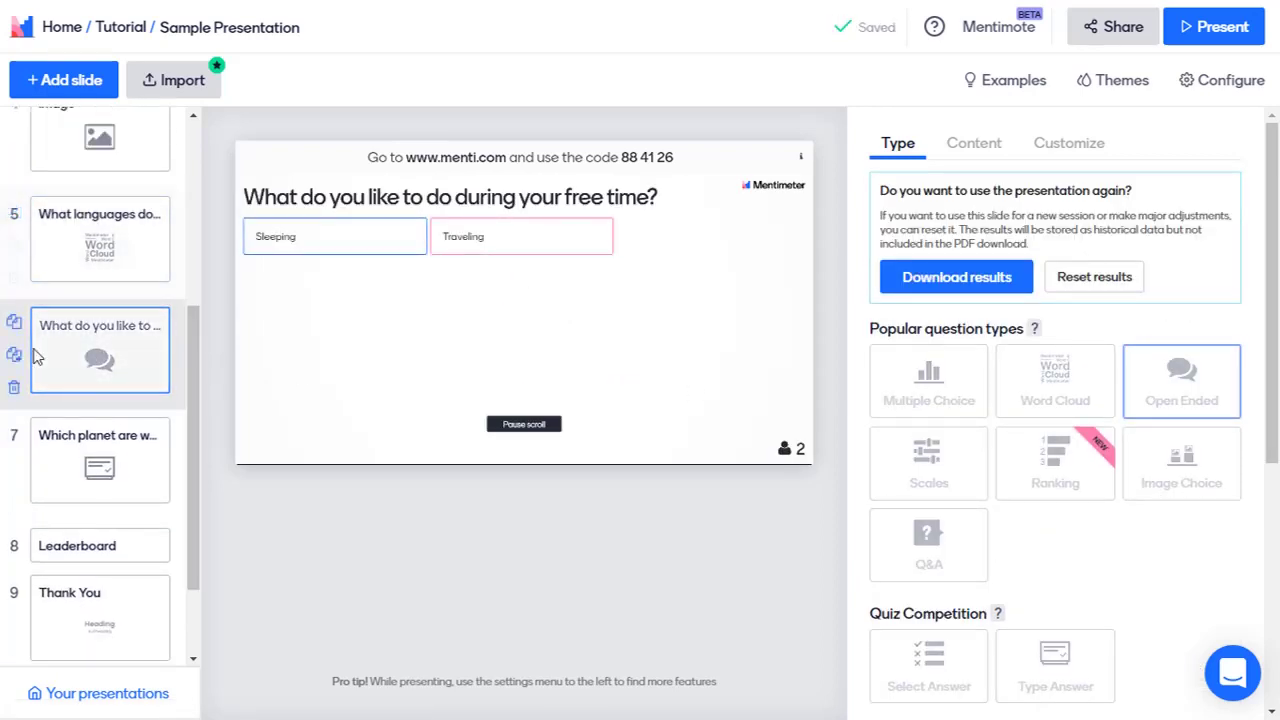
{"action": "left_click", "coordinate": [14, 276]}
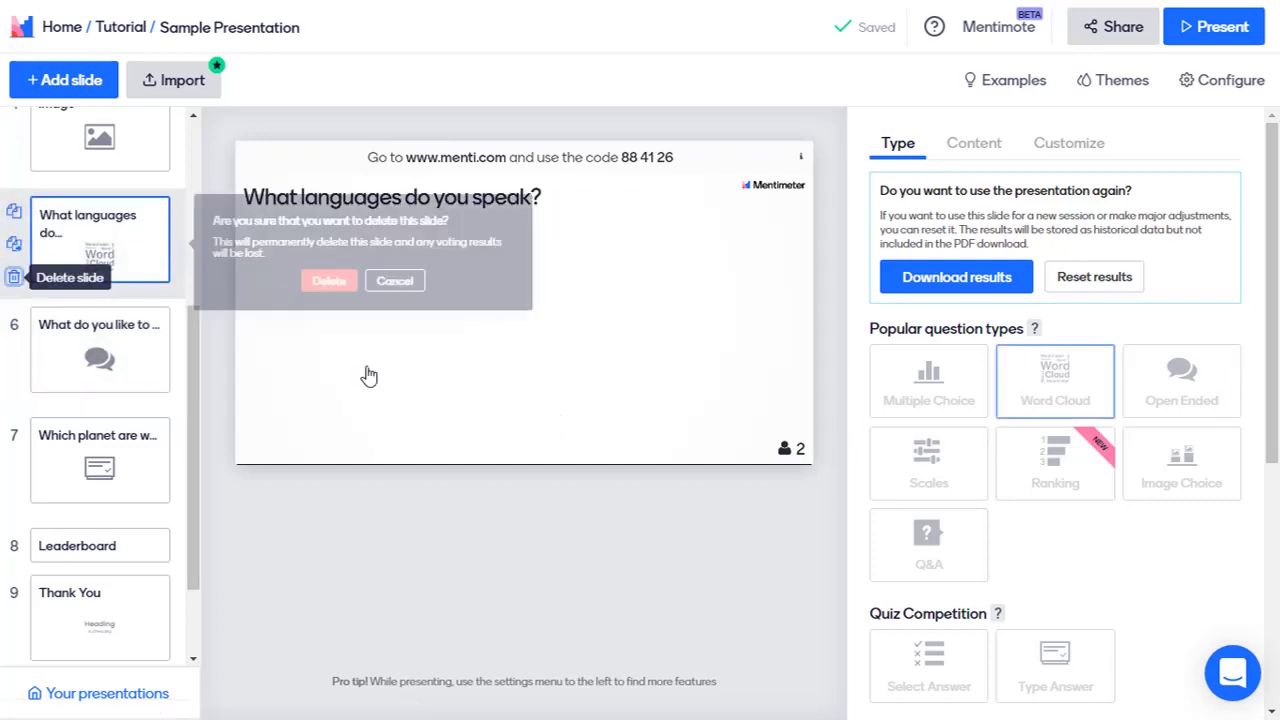
{"action": "left_click", "coordinate": [329, 281]}
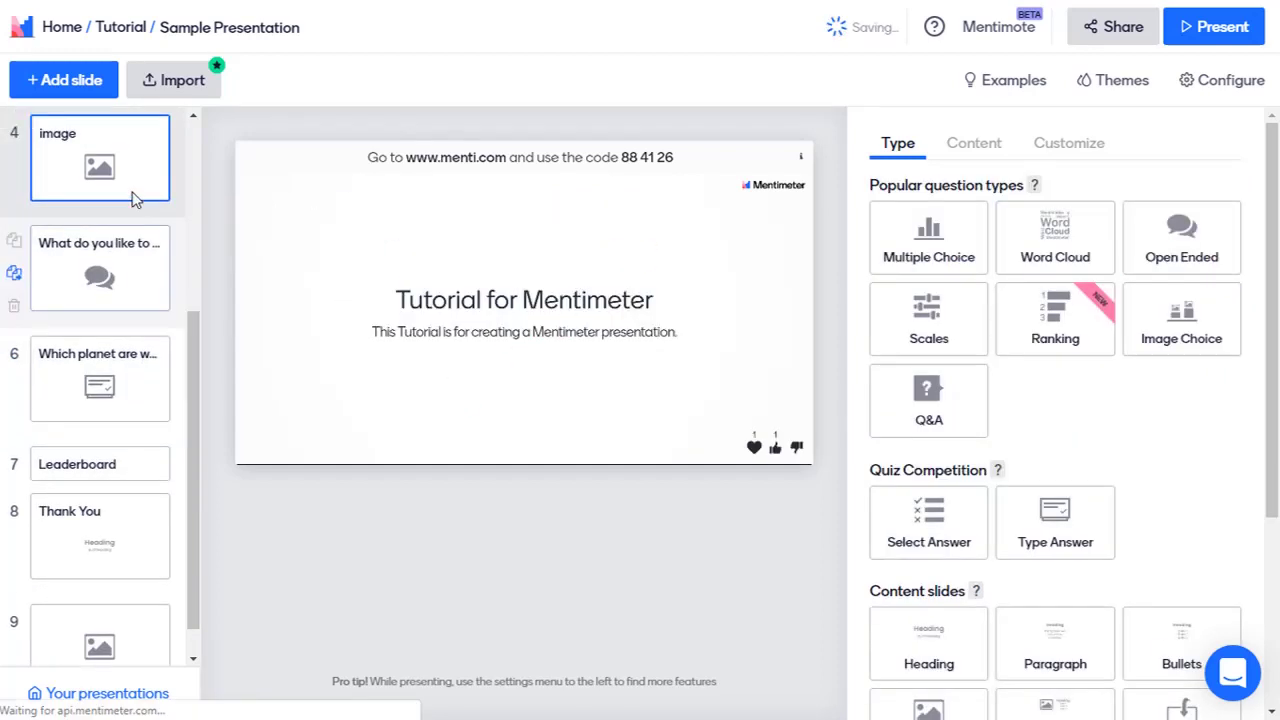
{"action": "left_click", "coordinate": [139, 244]}
Step: Add a new Scales slide with the question 'Rate the following'
{"action": "left_click", "coordinate": [100, 93]}
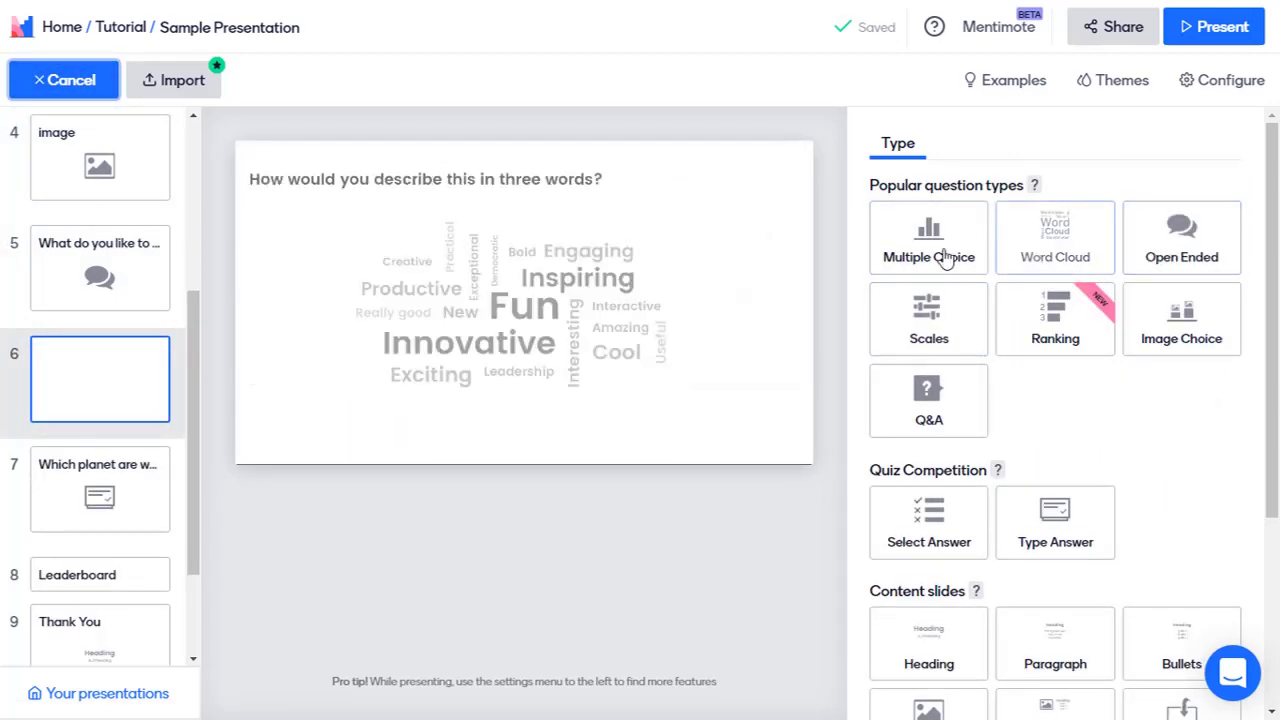
{"action": "left_click", "coordinate": [930, 318]}
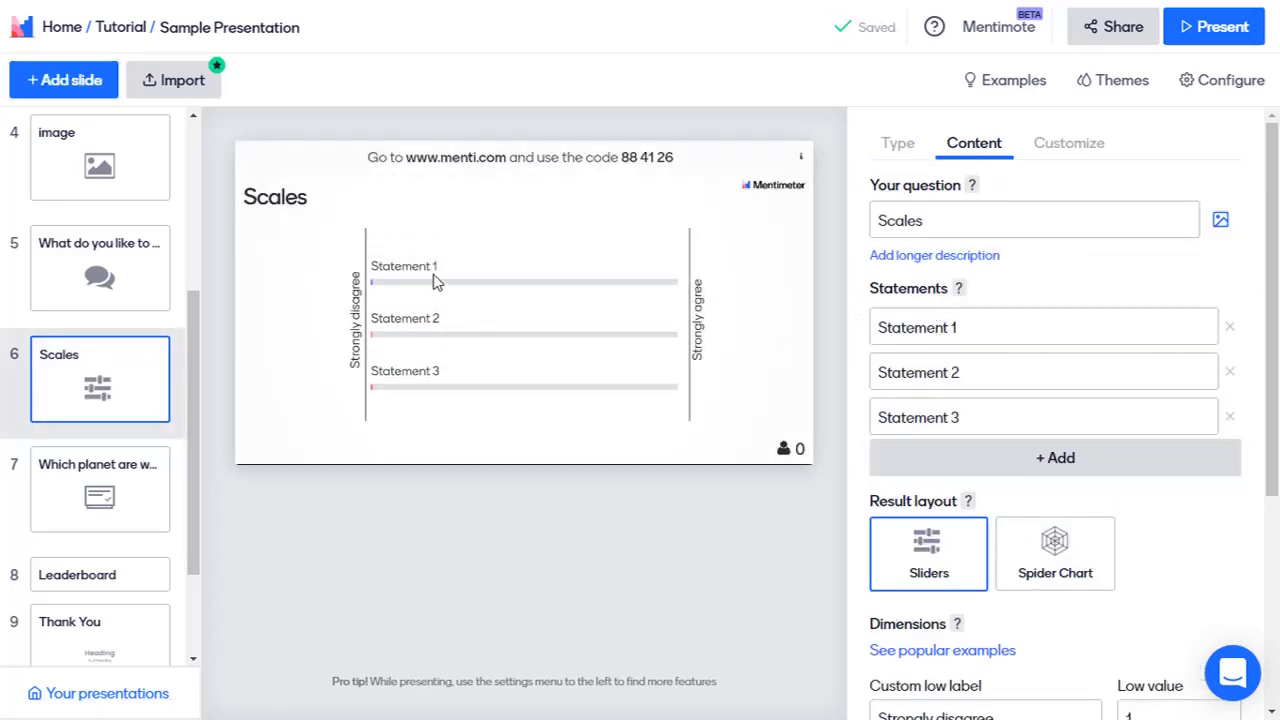
{"action": "left_click", "coordinate": [935, 218]}
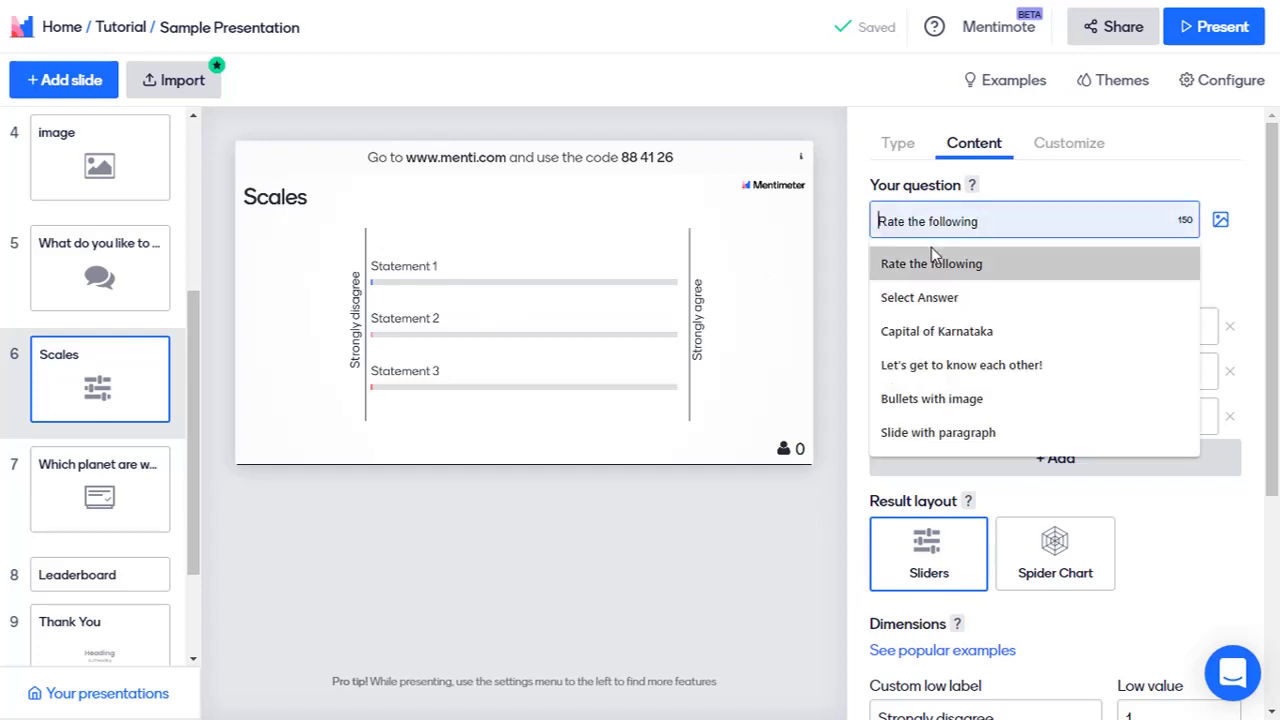
{"action": "left_click", "coordinate": [1011, 254]}
Step: Enter the statements Cricket, Football and Badminton
{"action": "left_click", "coordinate": [999, 335]}
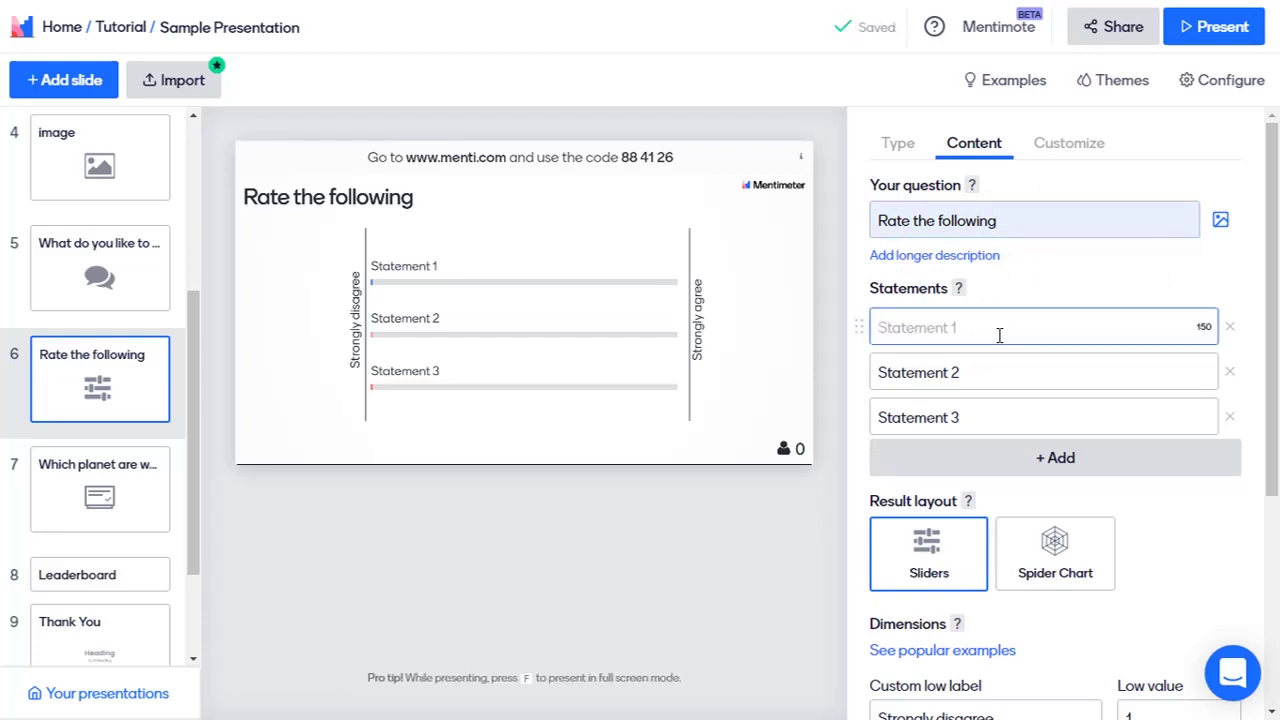
{"action": "type", "text": "Cric"}
{"action": "key", "text": "BackSpace"}
{"action": "type", "text": "cket"}
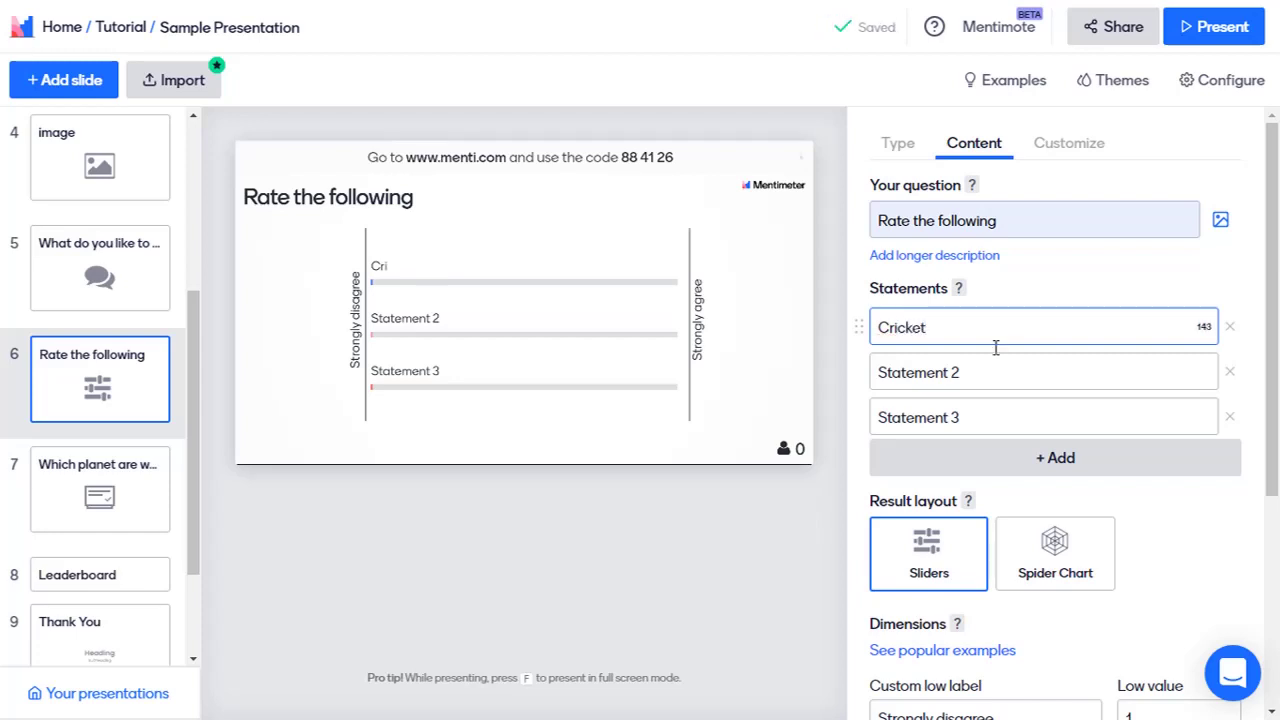
{"action": "left_click", "coordinate": [990, 364]}
{"action": "type", "text": "Fo"}
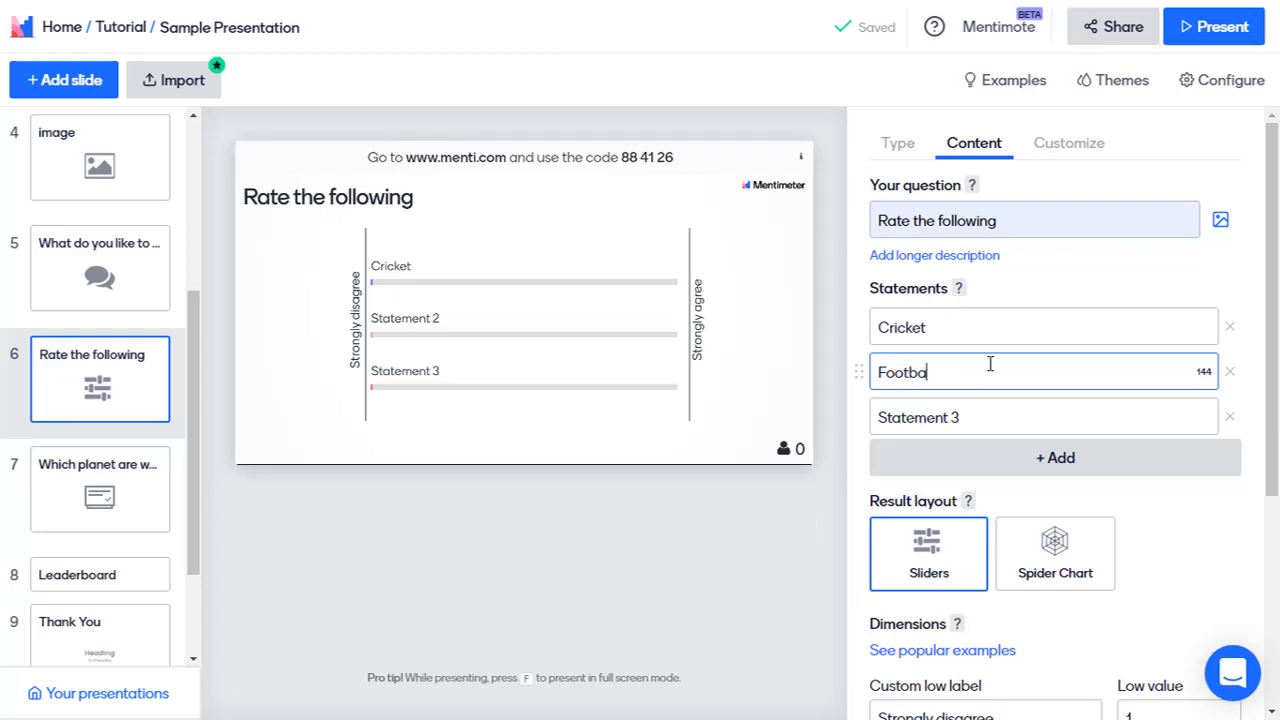
{"action": "type", "text": "otball"}
{"action": "left_click", "coordinate": [985, 425]}
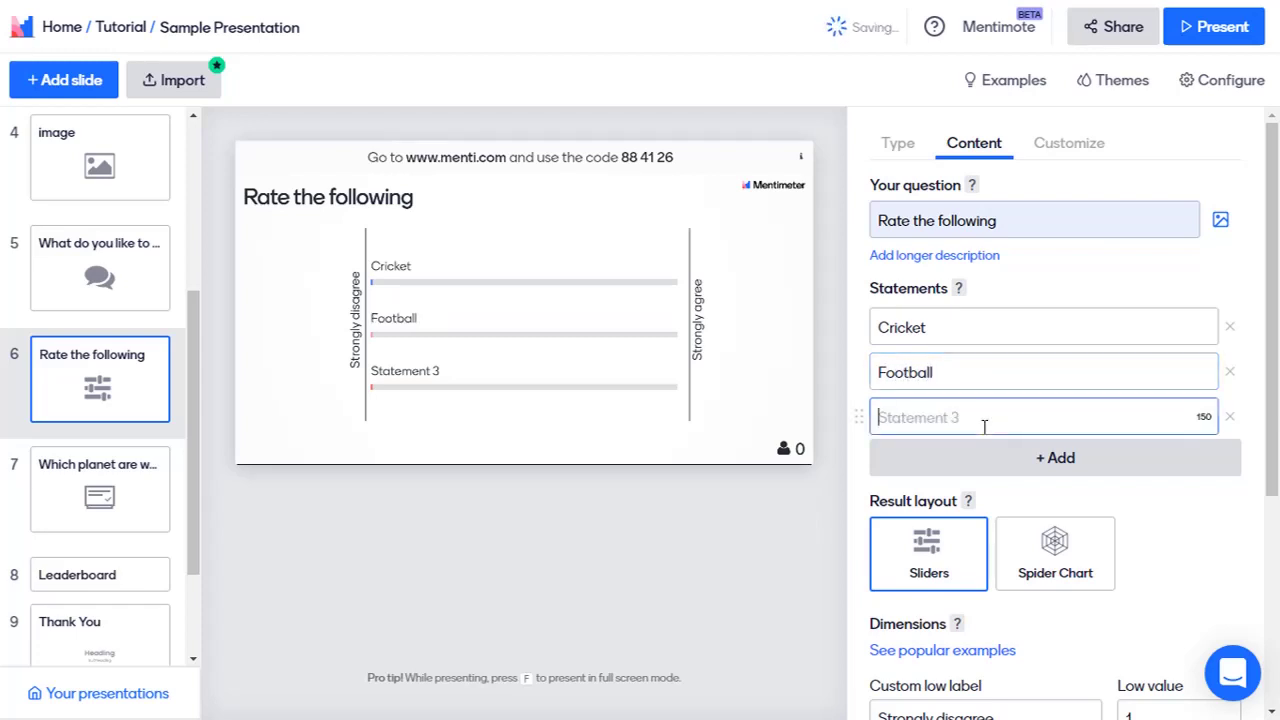
{"action": "type", "text": "Badminton"}
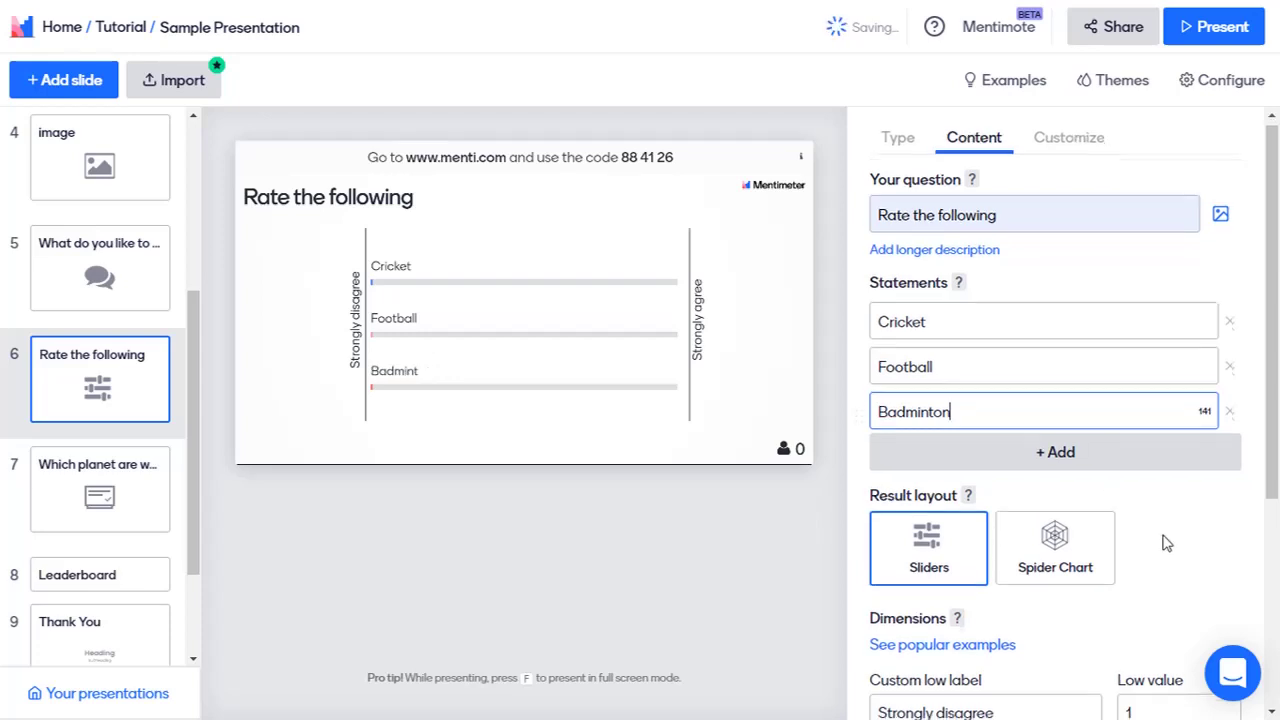
Step: Raise the rating scale's high value from 5 to 10
{"action": "scroll", "coordinate": [1163, 543], "scroll_direction": "down", "scroll_amount": 1}
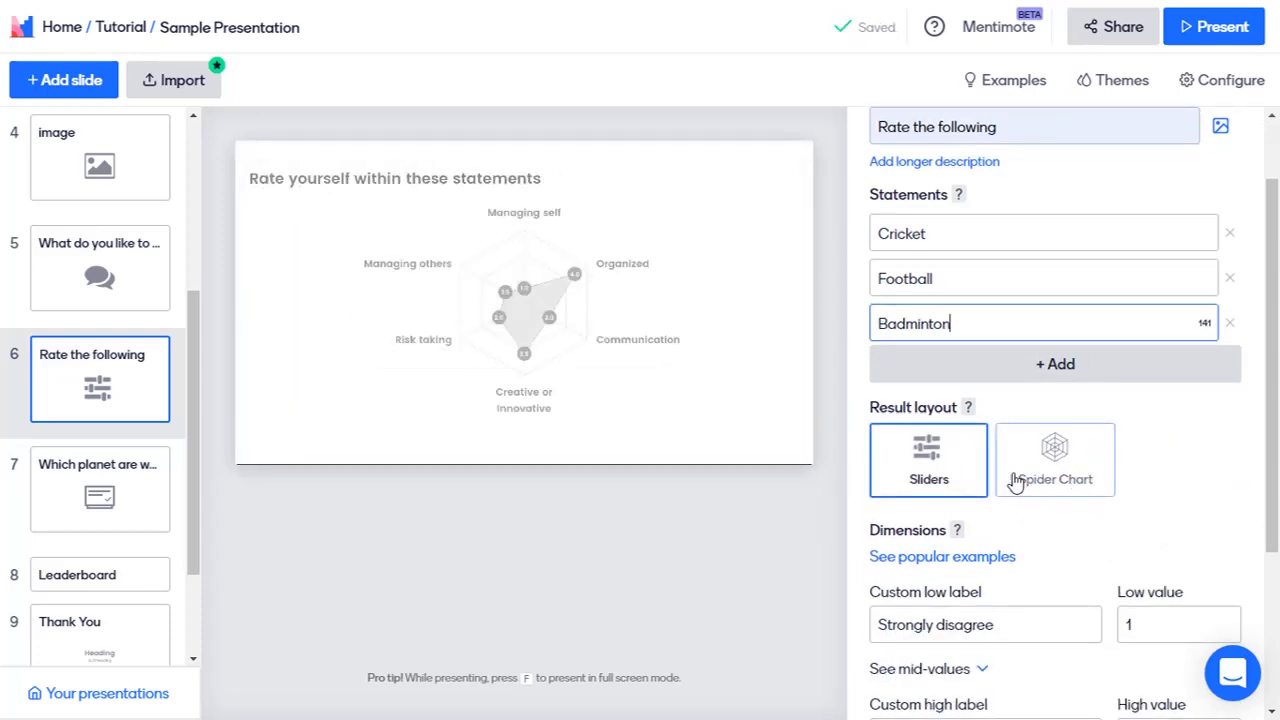
{"action": "scroll", "coordinate": [1020, 538], "scroll_direction": "down", "scroll_amount": 1}
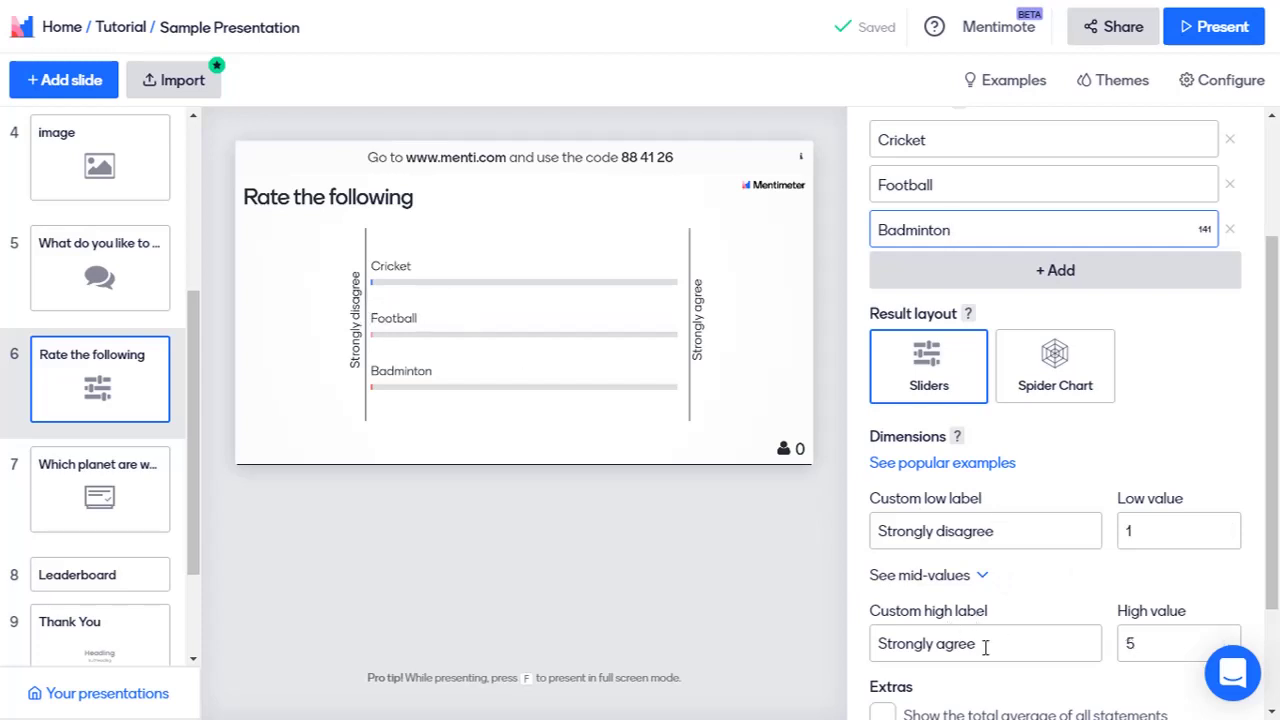
{"action": "left_click", "coordinate": [1130, 645]}
{"action": "double_click", "coordinate": [1130, 645]}
{"action": "type", "text": "10"}
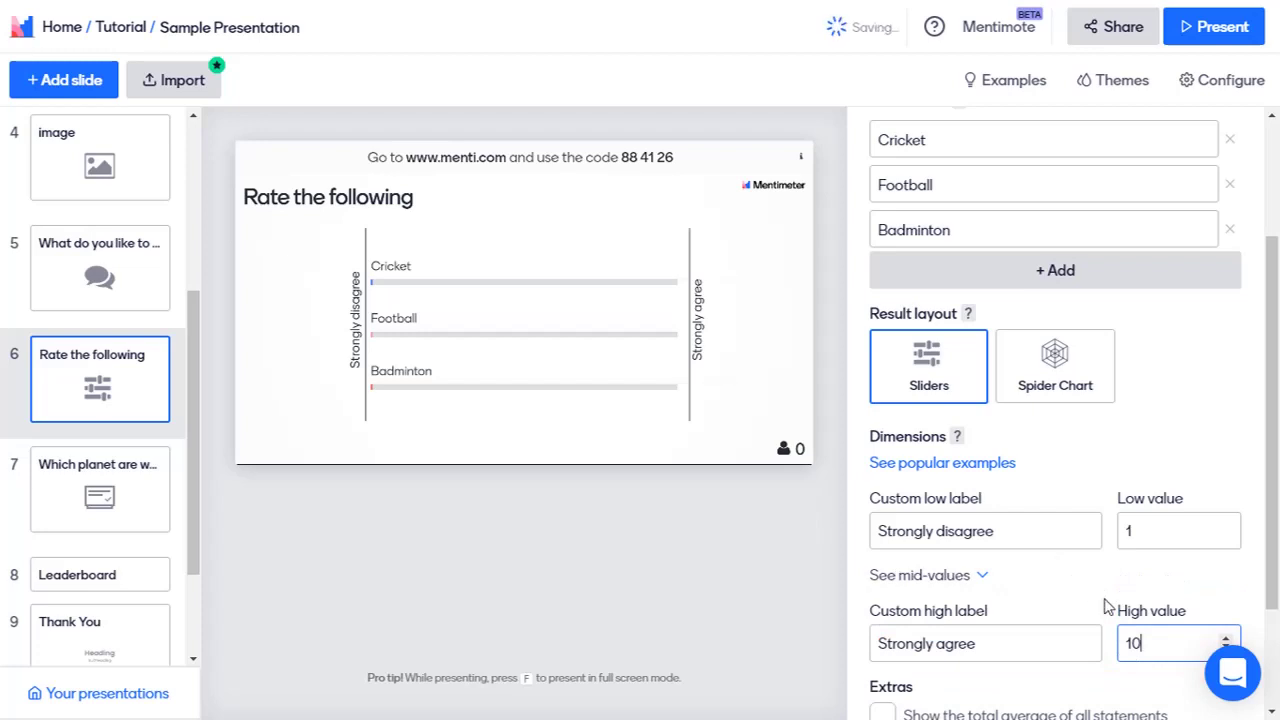
{"action": "left_click", "coordinate": [1108, 607]}
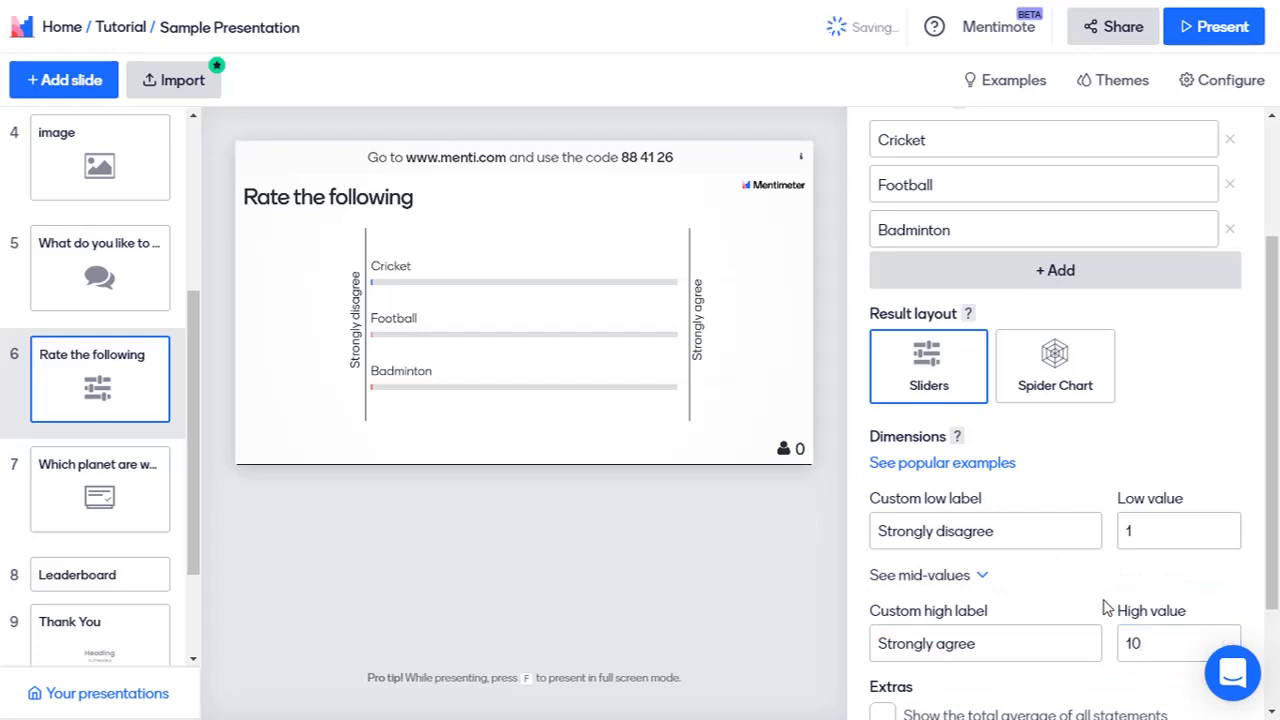
Step: Show the mid-value labels, then hide them again
{"action": "scroll", "coordinate": [1000, 540], "scroll_direction": "down", "scroll_amount": 1}
{"action": "left_click", "coordinate": [975, 484]}
{"action": "scroll", "coordinate": [1020, 580], "scroll_direction": "down", "scroll_amount": 3}
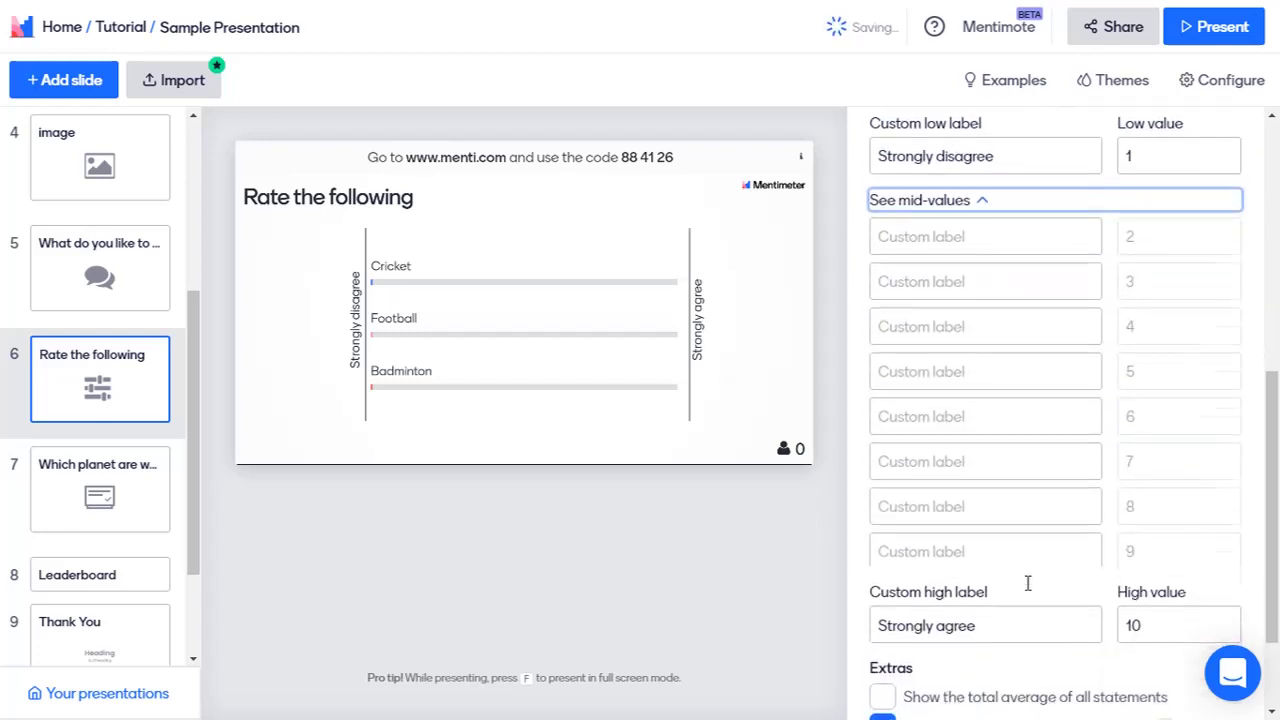
{"action": "scroll", "coordinate": [1020, 560], "scroll_direction": "up", "scroll_amount": 1}
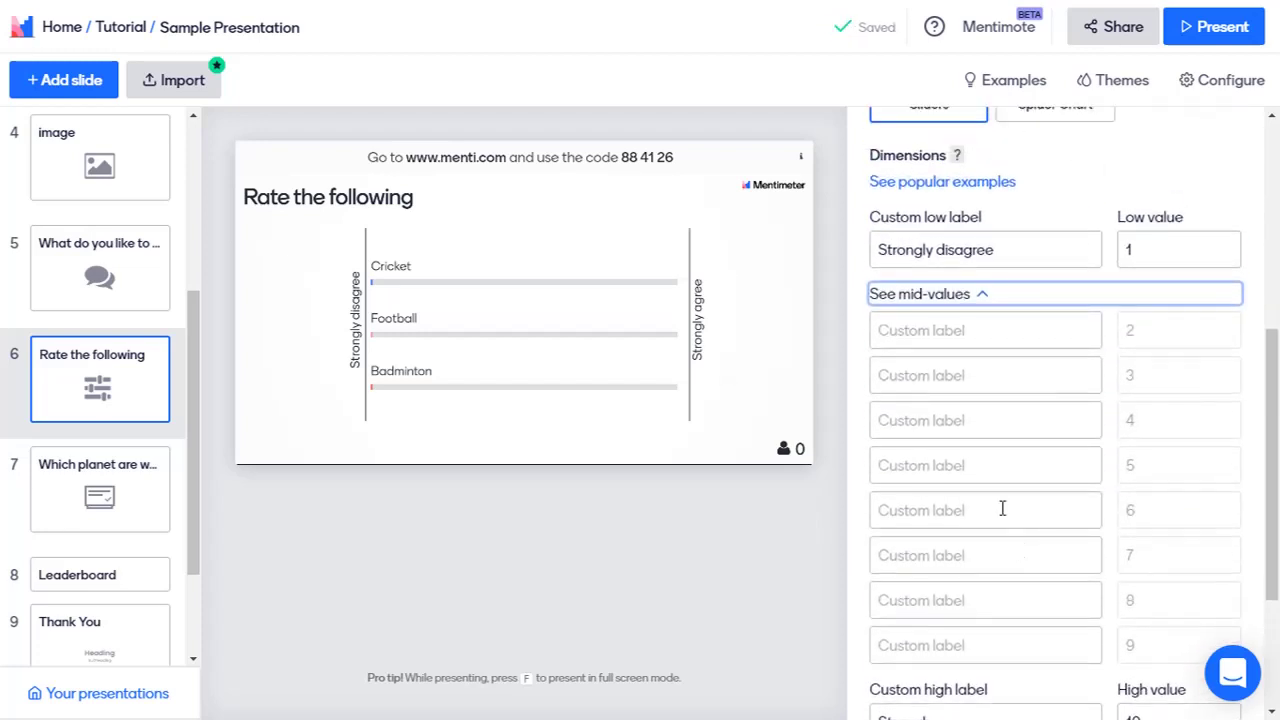
{"action": "left_click", "coordinate": [981, 296]}
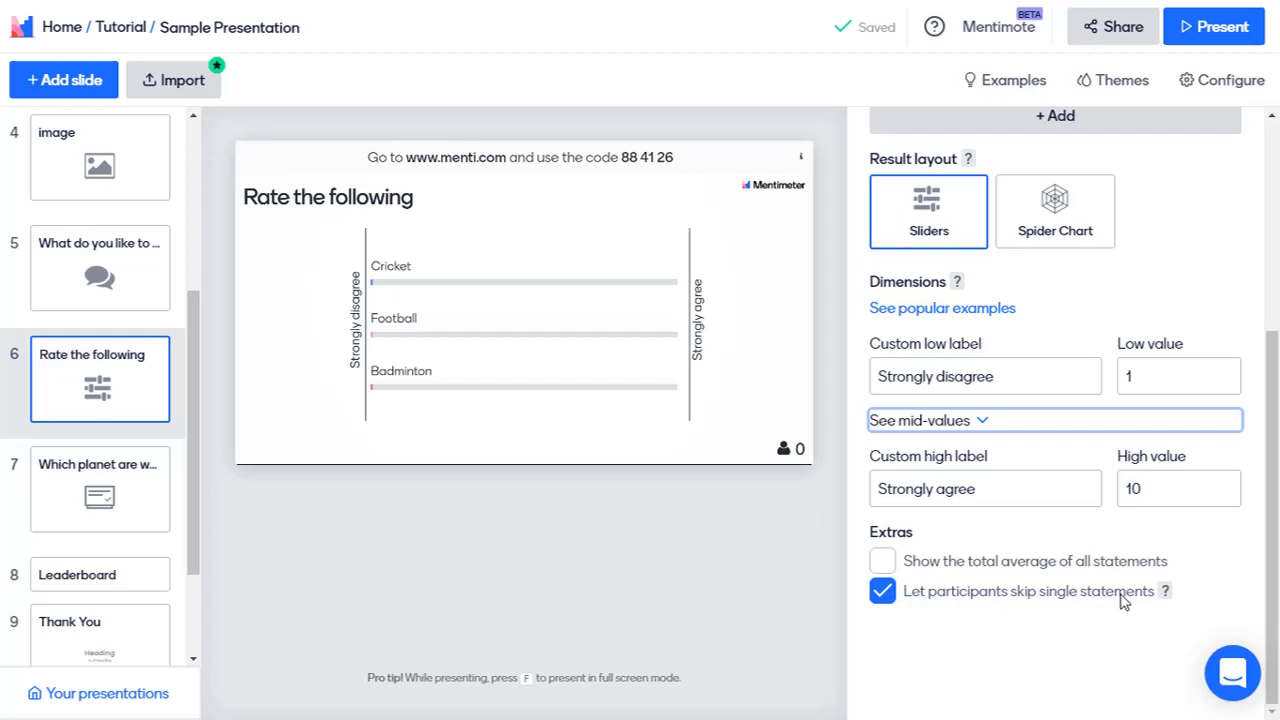
{"action": "scroll", "coordinate": [1123, 600], "scroll_direction": "up", "scroll_amount": 5}
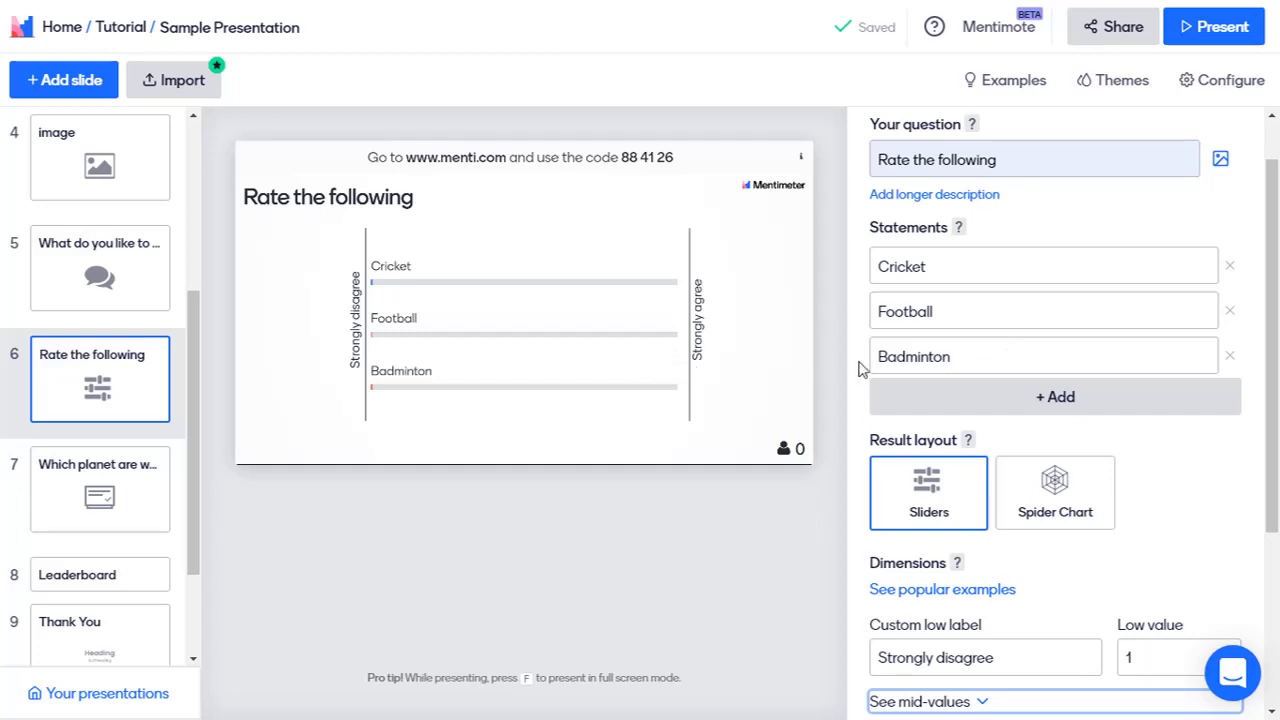
{"action": "scroll", "coordinate": [1046, 483], "scroll_direction": "down", "scroll_amount": 3}
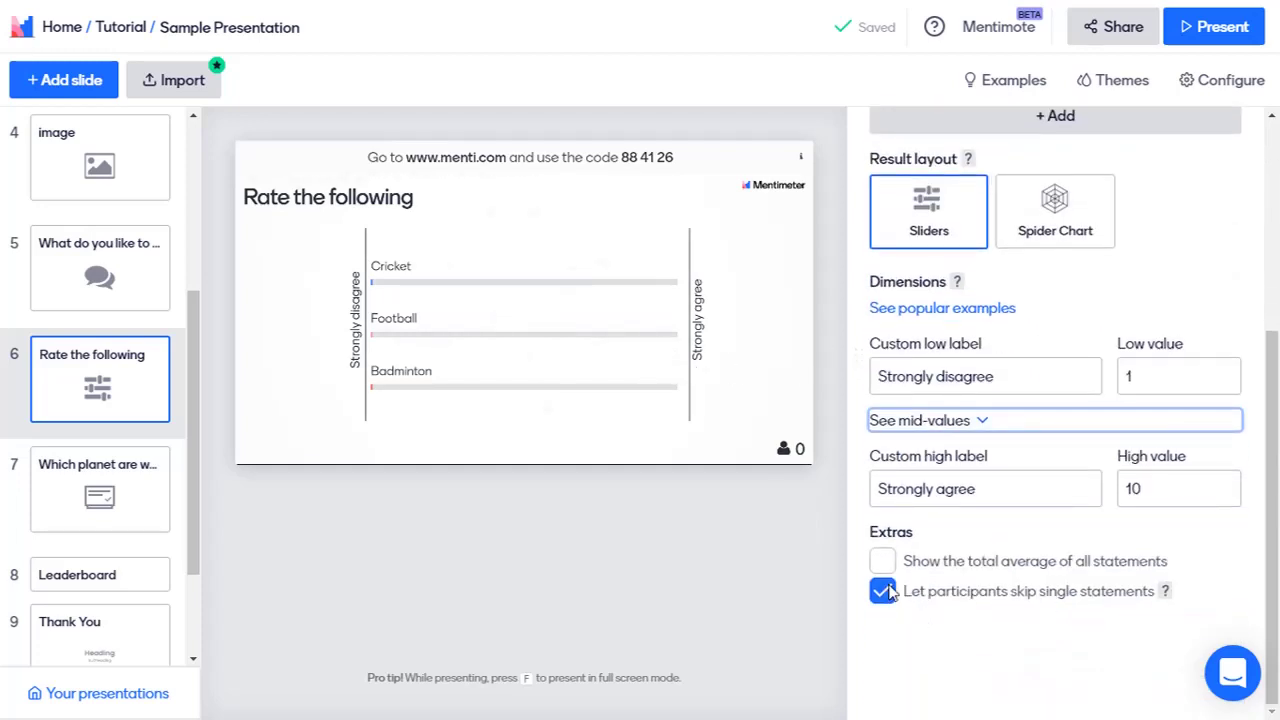
{"action": "scroll", "coordinate": [887, 570], "scroll_direction": "up", "scroll_amount": 3}
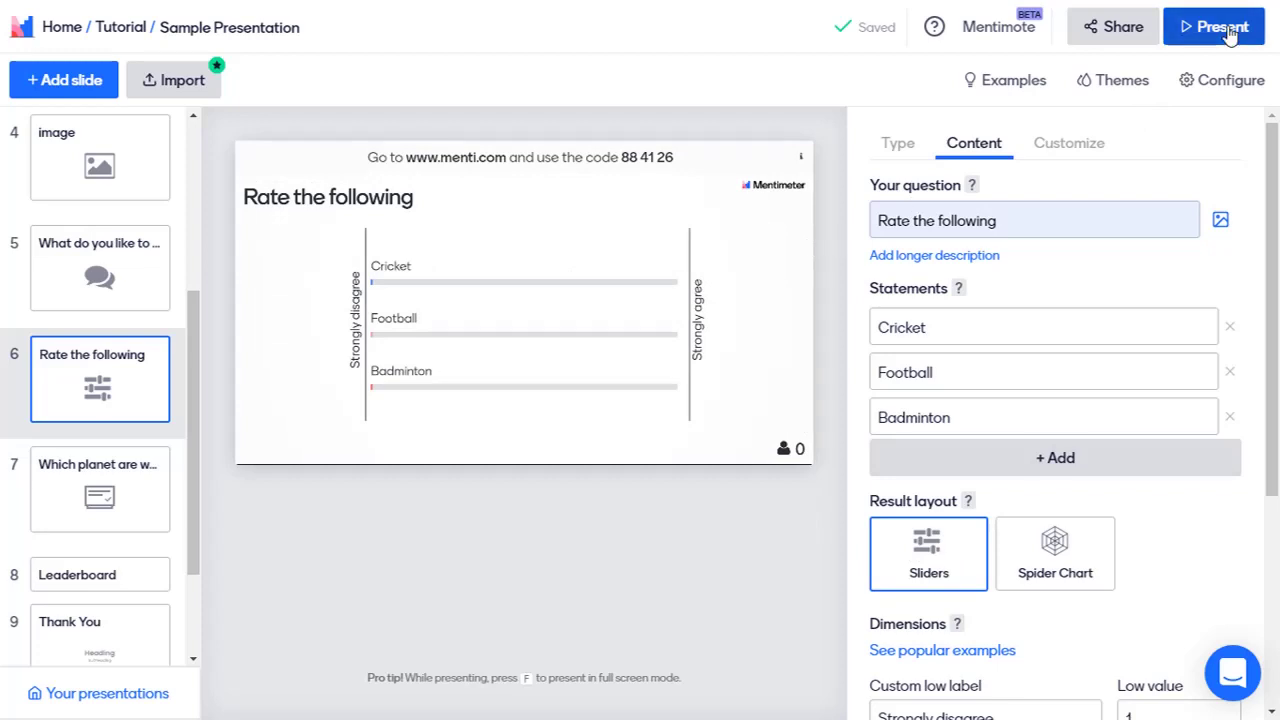
Step: Present the Rate the following slide, watch live ratings (Cricket 10, Football 7), then exit full screen
{"action": "left_click", "coordinate": [1226, 28]}
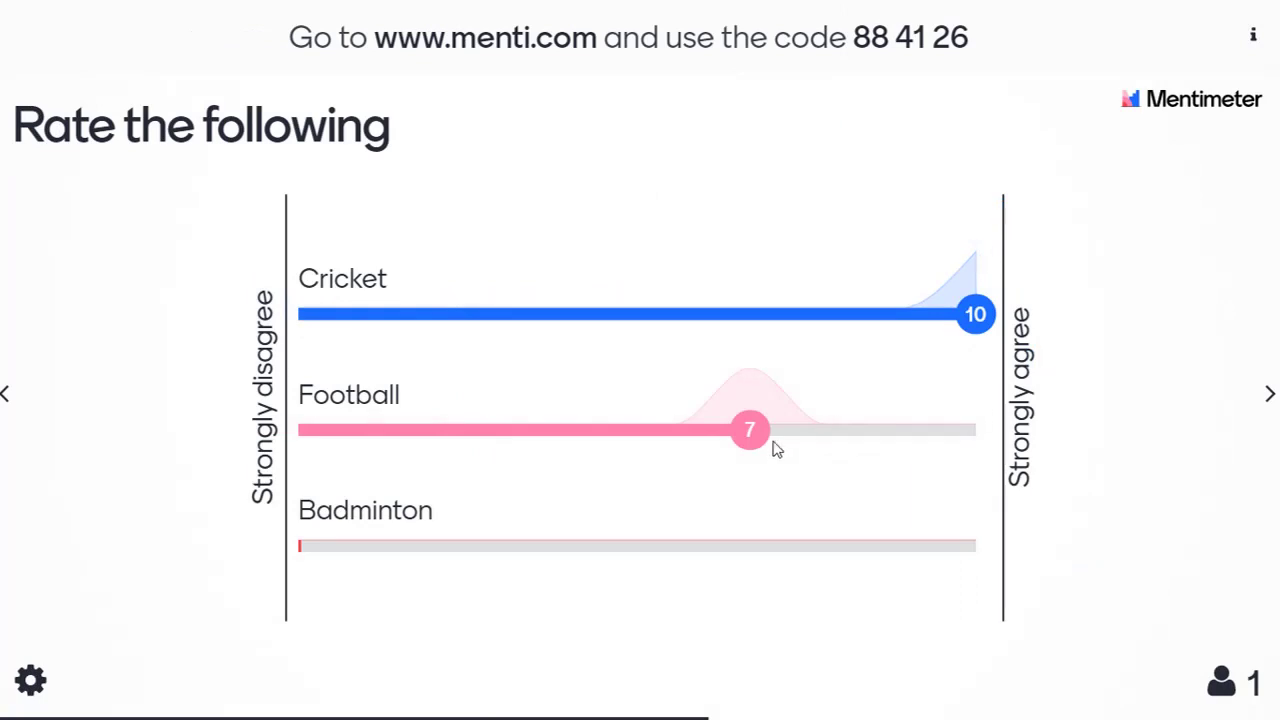
{"action": "mouse_move", "coordinate": [752, 437]}
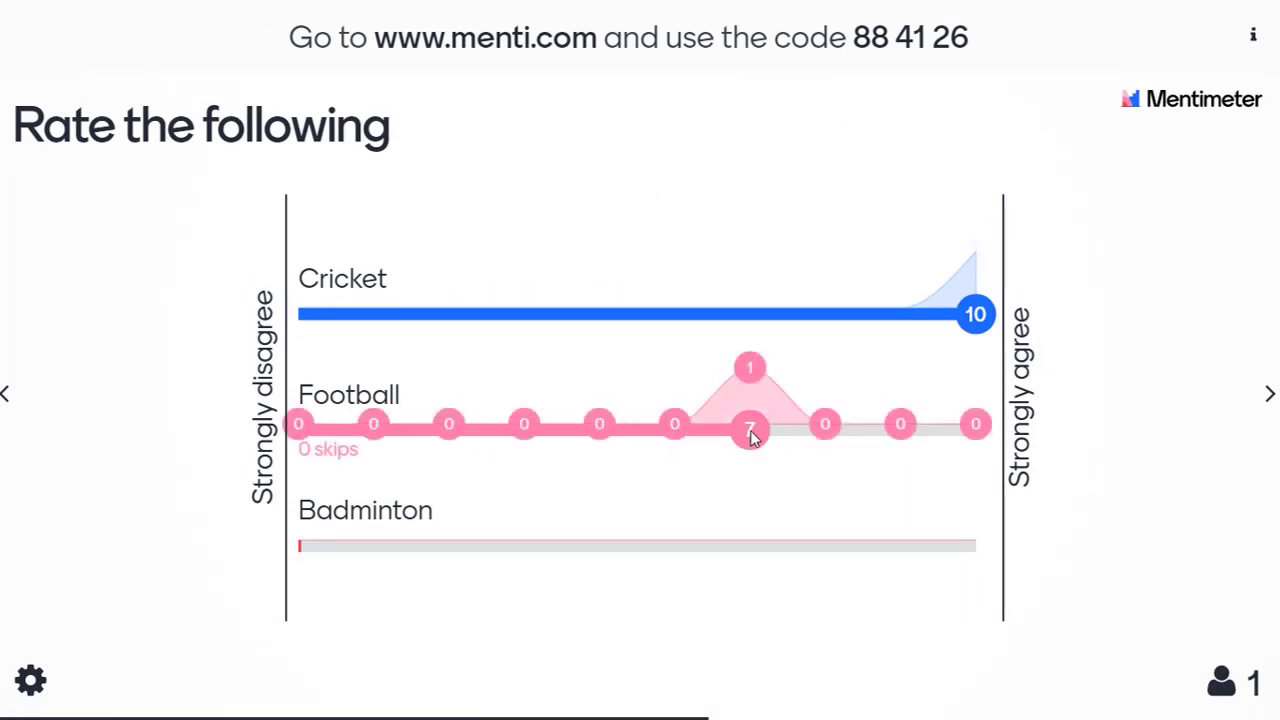
{"action": "key", "text": "Escape"}
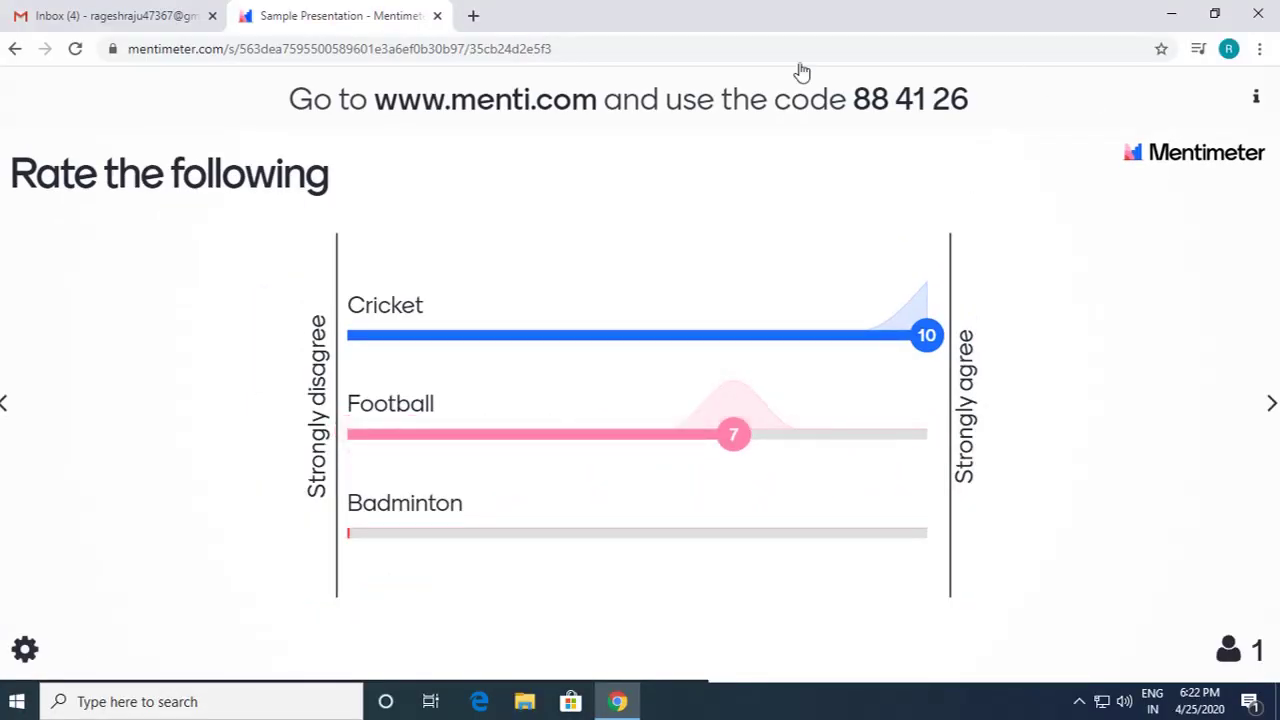
Step: Add a Ranking slide asking 'Rank according to your Like'
{"action": "left_click", "coordinate": [110, 104]}
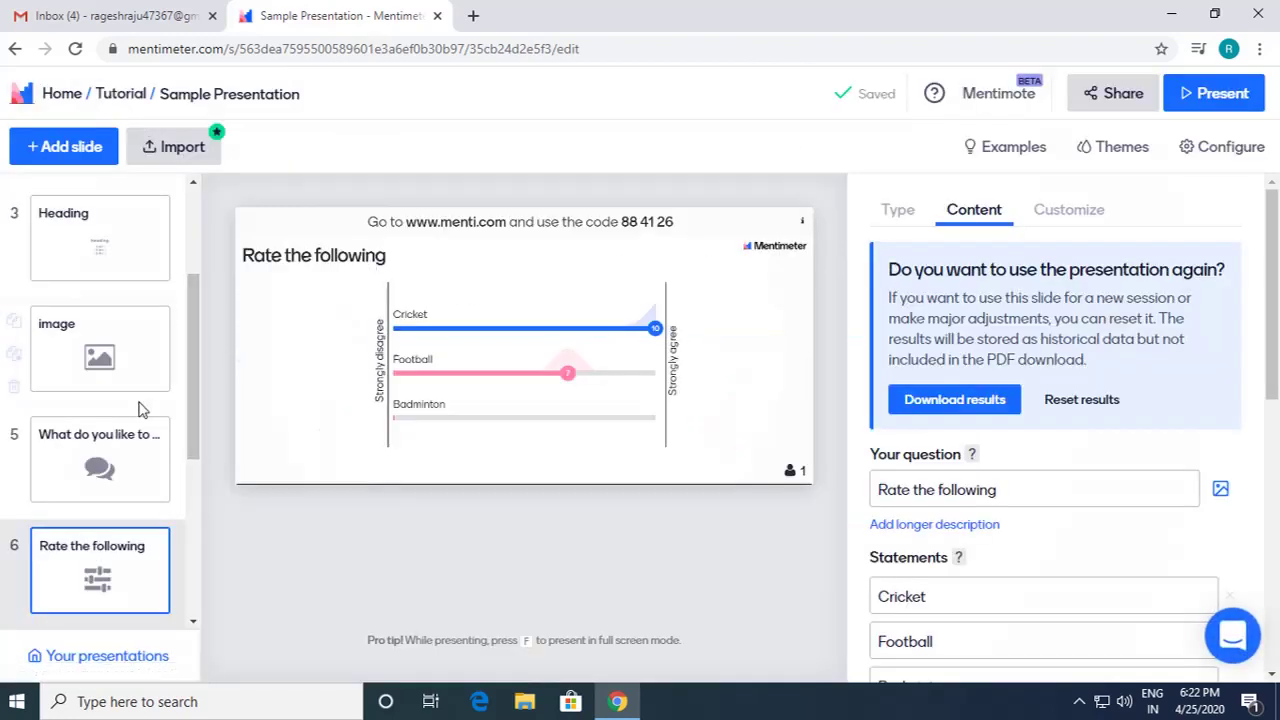
{"action": "left_click", "coordinate": [88, 155]}
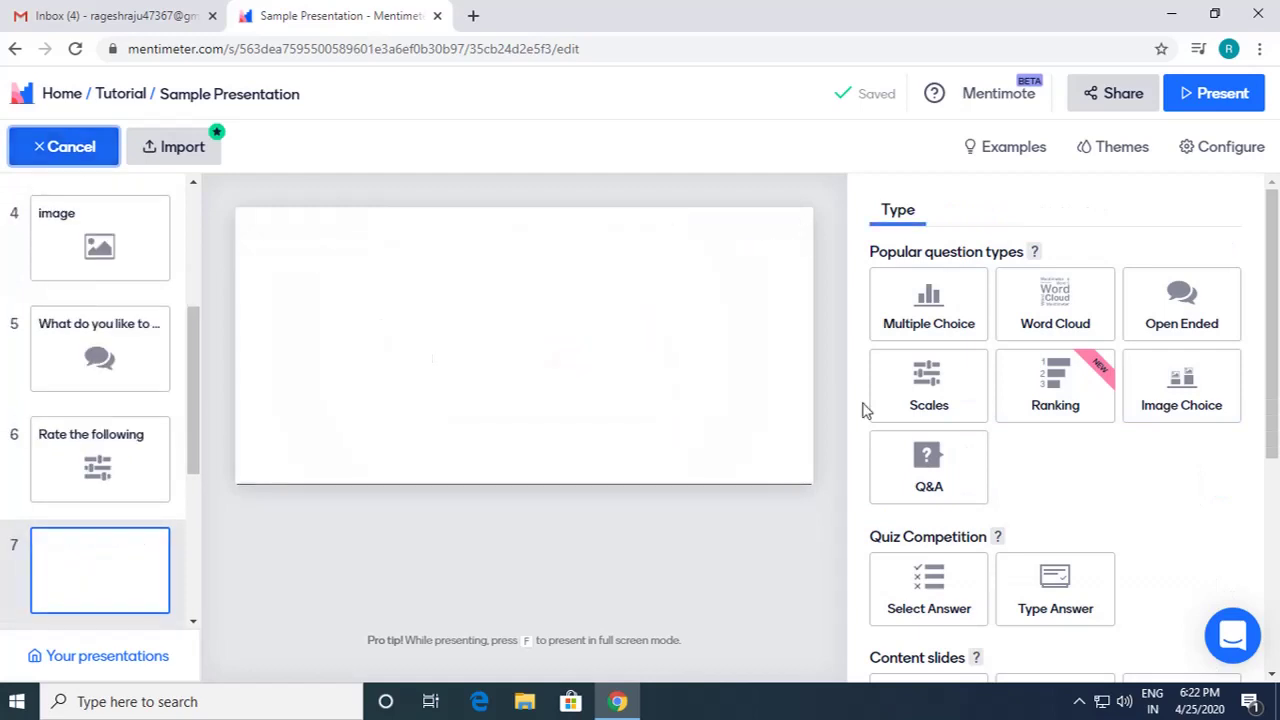
{"action": "left_click", "coordinate": [1060, 380]}
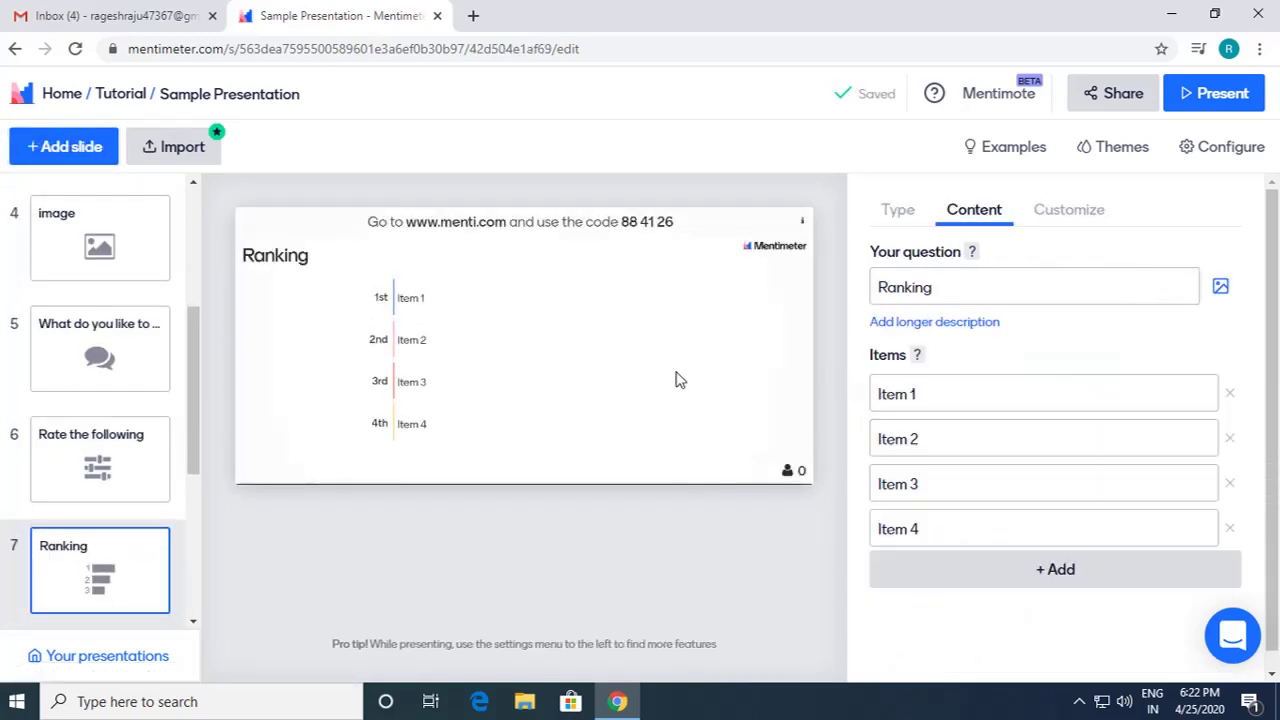
{"action": "left_click", "coordinate": [949, 291]}
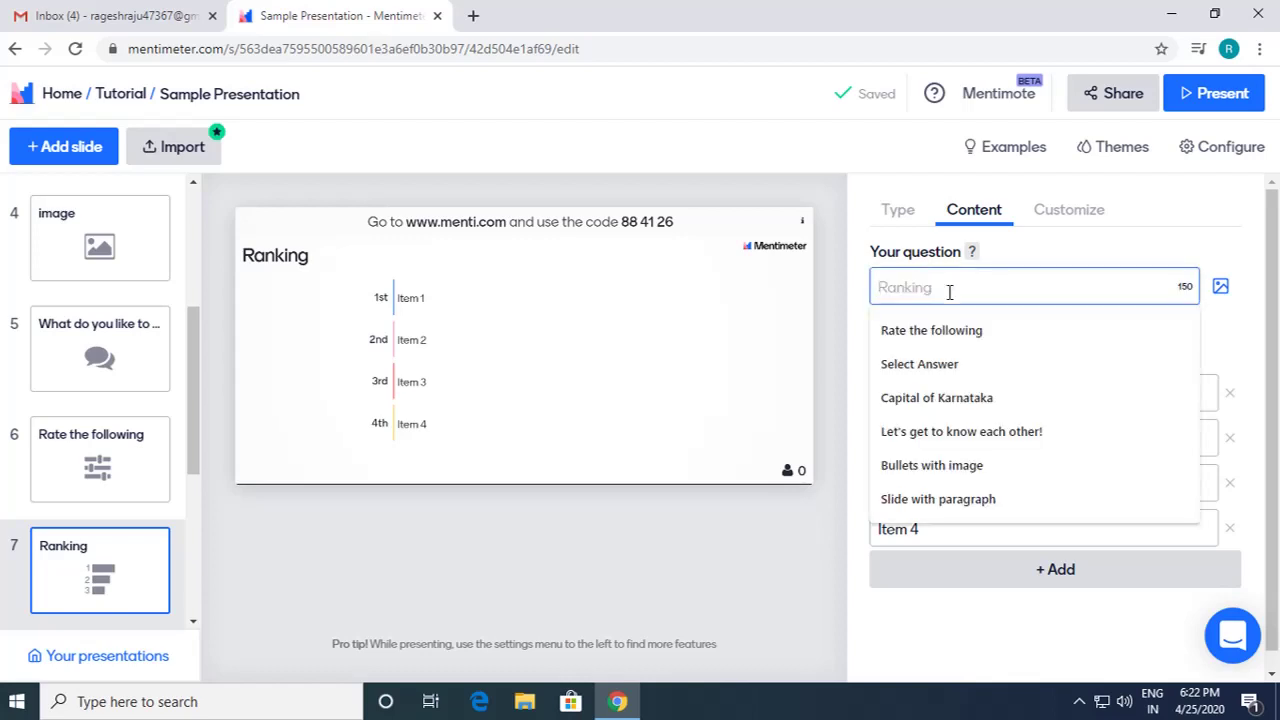
{"action": "type", "text": "R"}
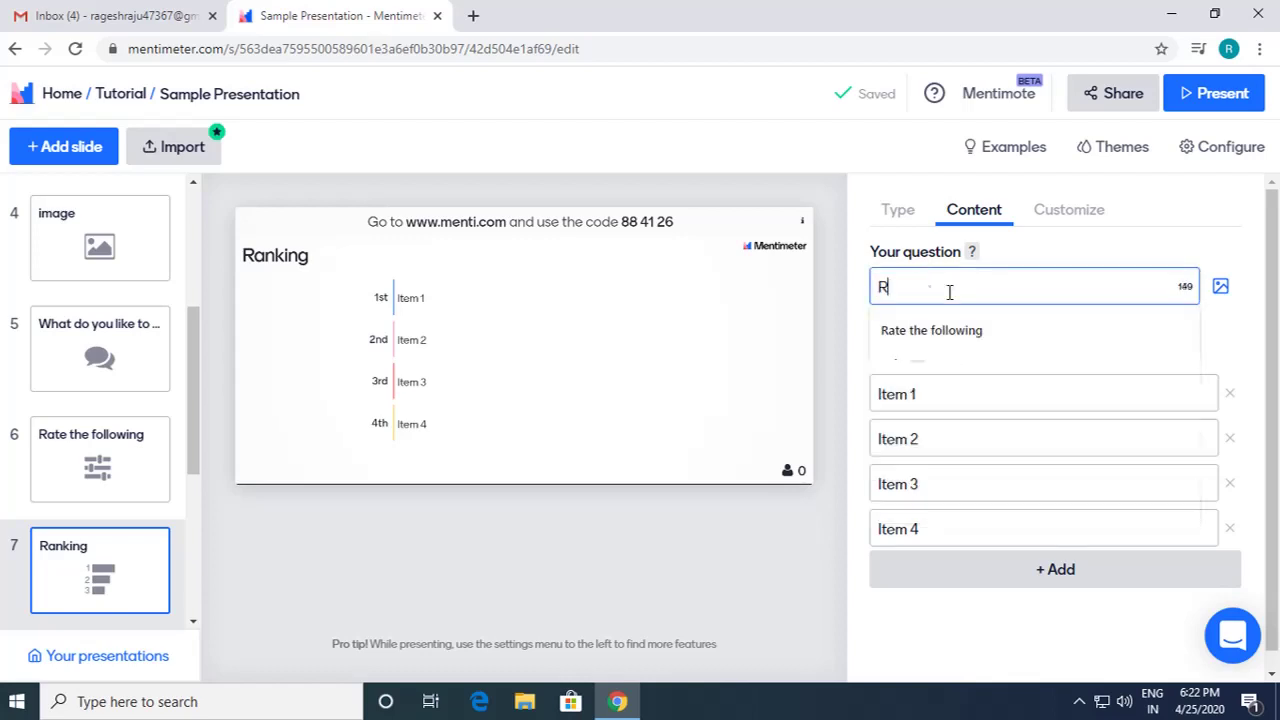
{"action": "type", "text": "abk acc"}
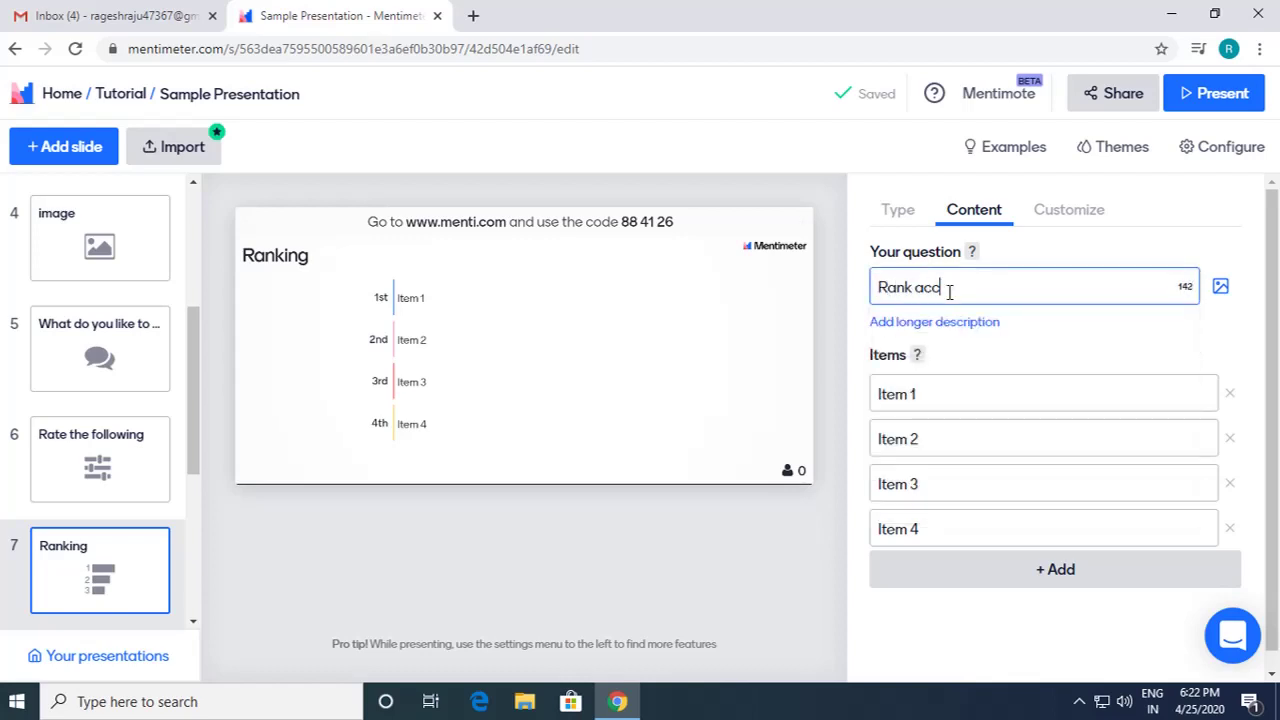
{"action": "type", "text": "ording to your"}
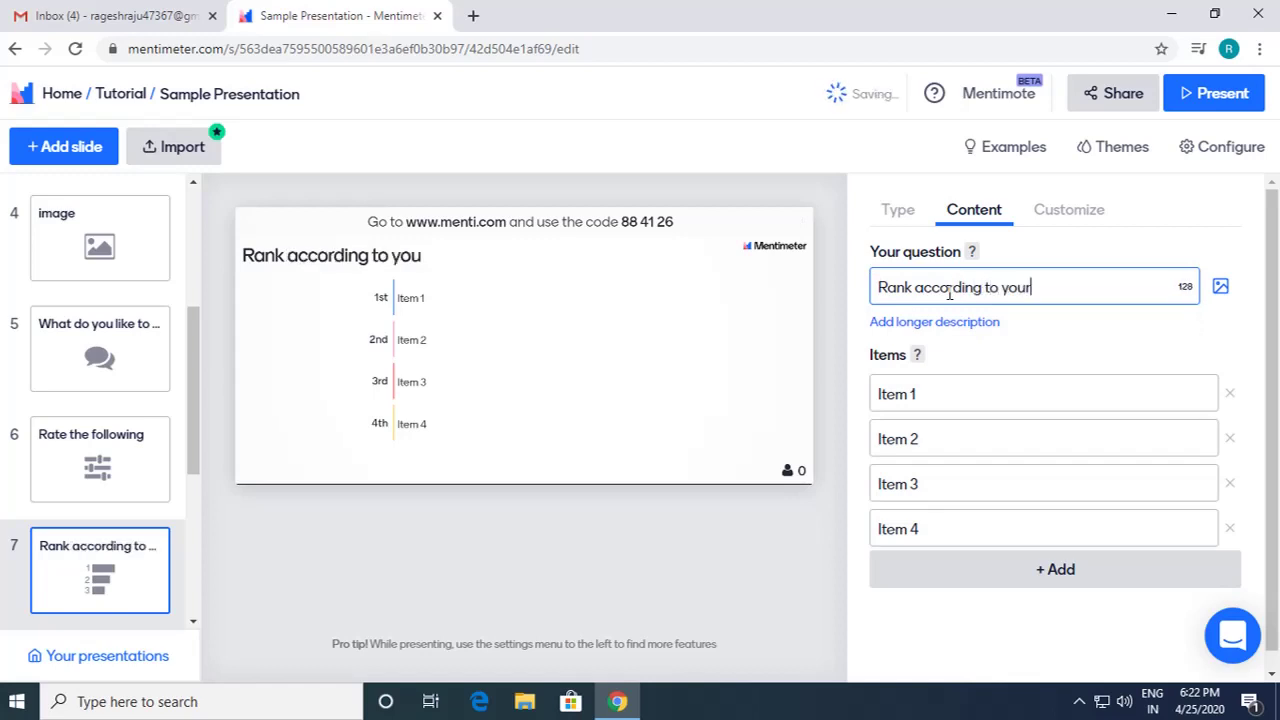
{"action": "type", "text": " Like"}
Step: Enter the first four ranking items: Idli, Sandwich, Chapati and Burger
{"action": "left_click", "coordinate": [1023, 391]}
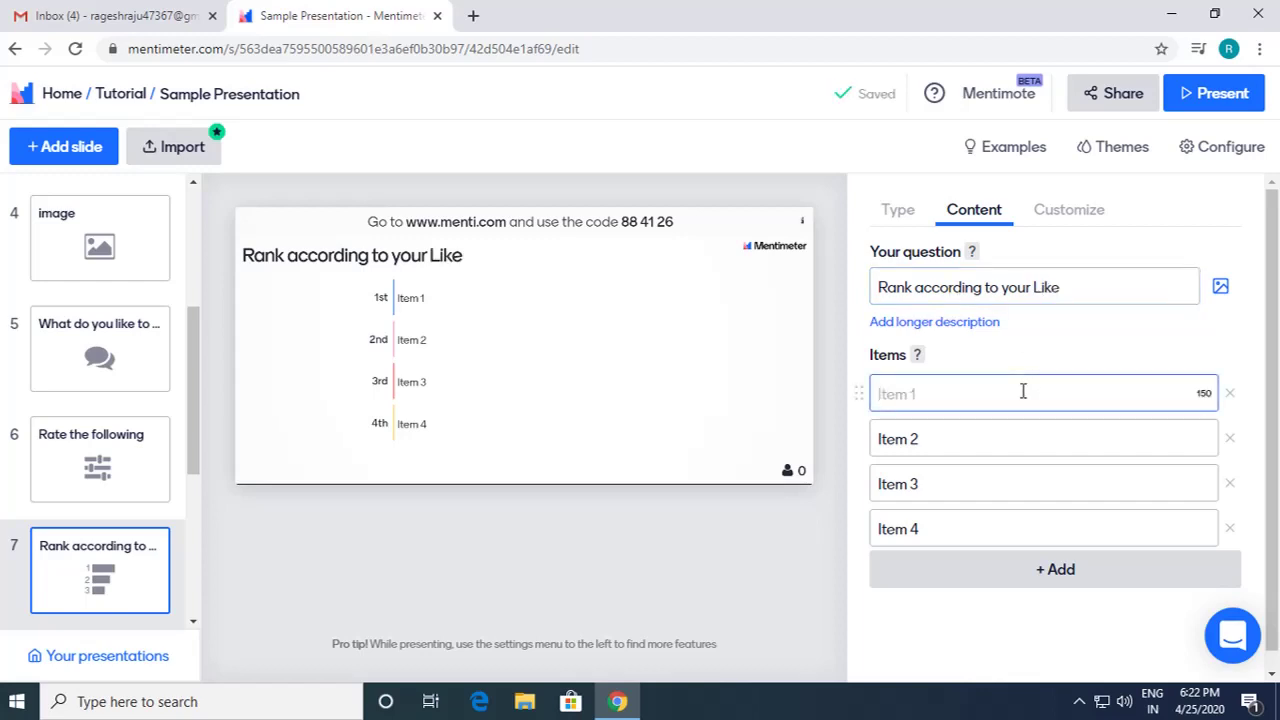
{"action": "type", "text": "Idli"}
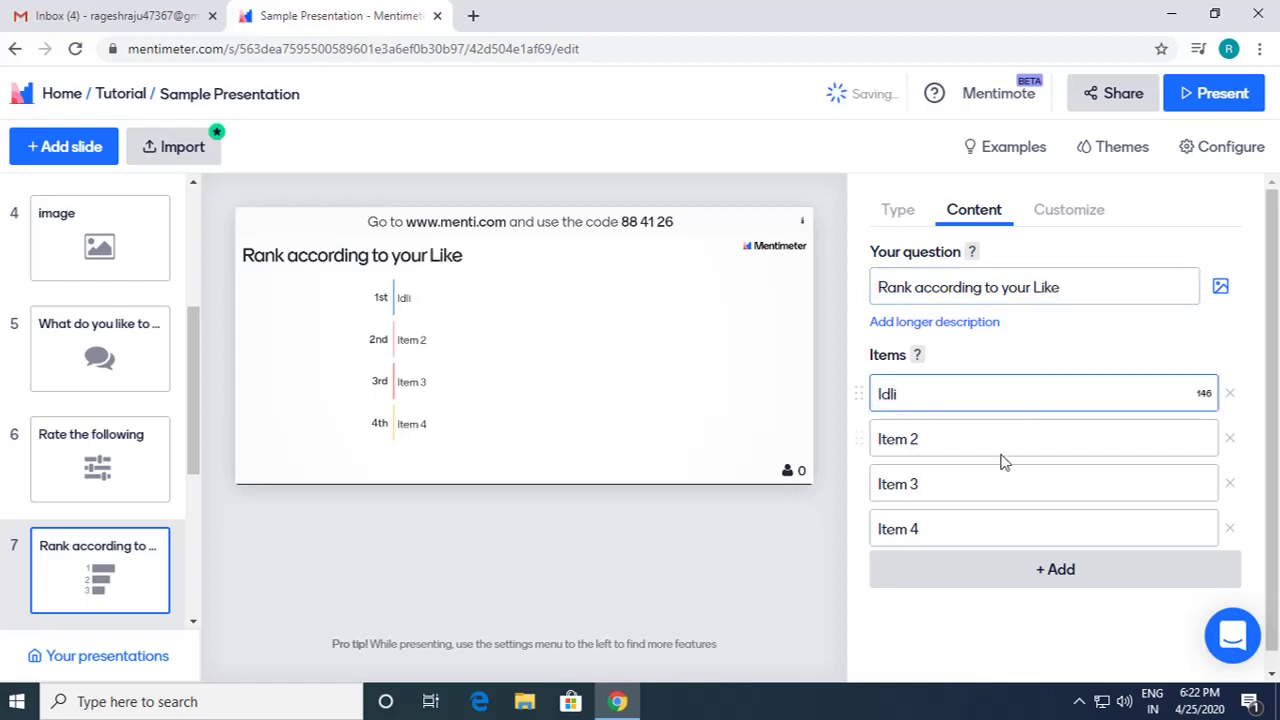
{"action": "left_click", "coordinate": [1003, 448]}
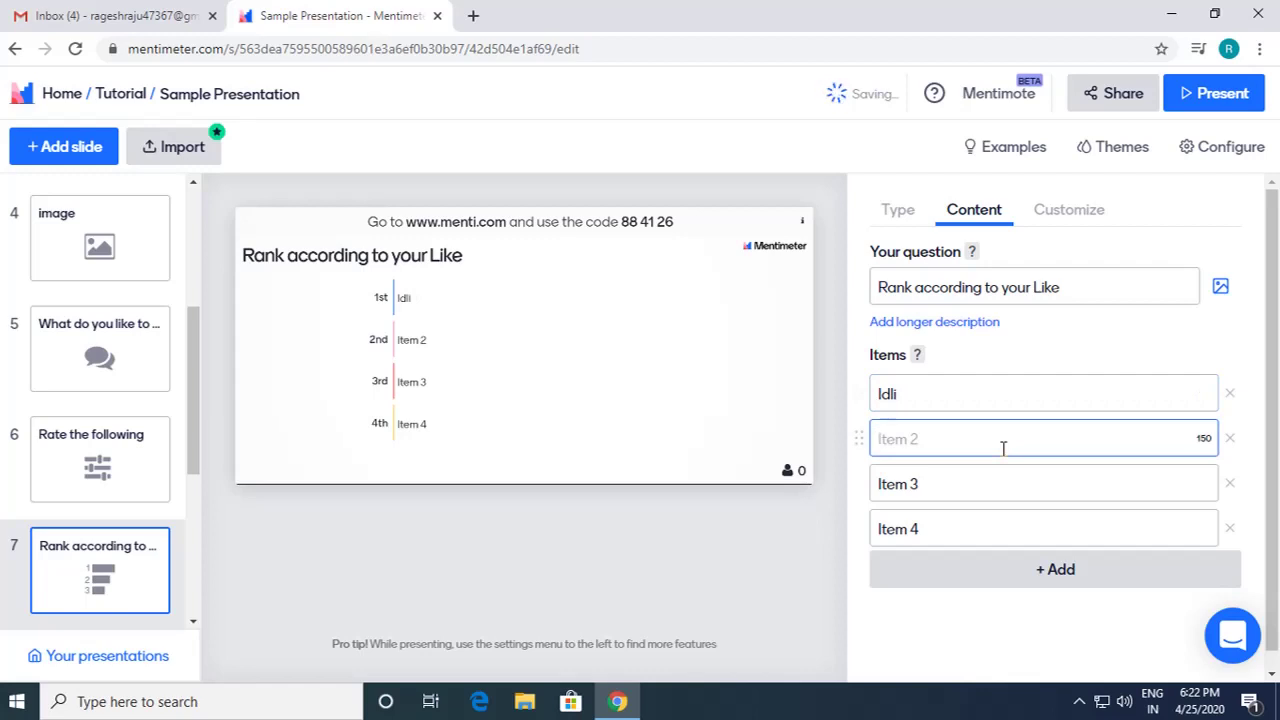
{"action": "type", "text": "Sandwa"}
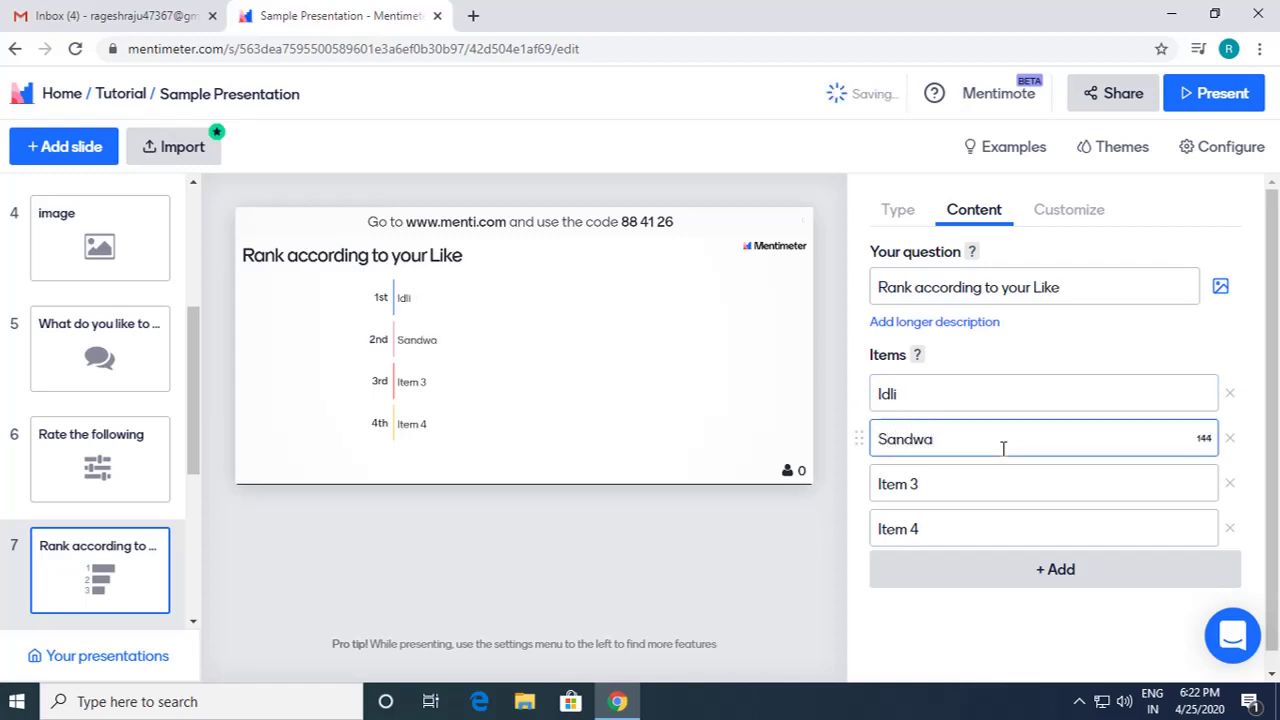
{"action": "key", "text": "BackSpace"}
{"action": "type", "text": "ich"}
{"action": "left_click", "coordinate": [968, 488]}
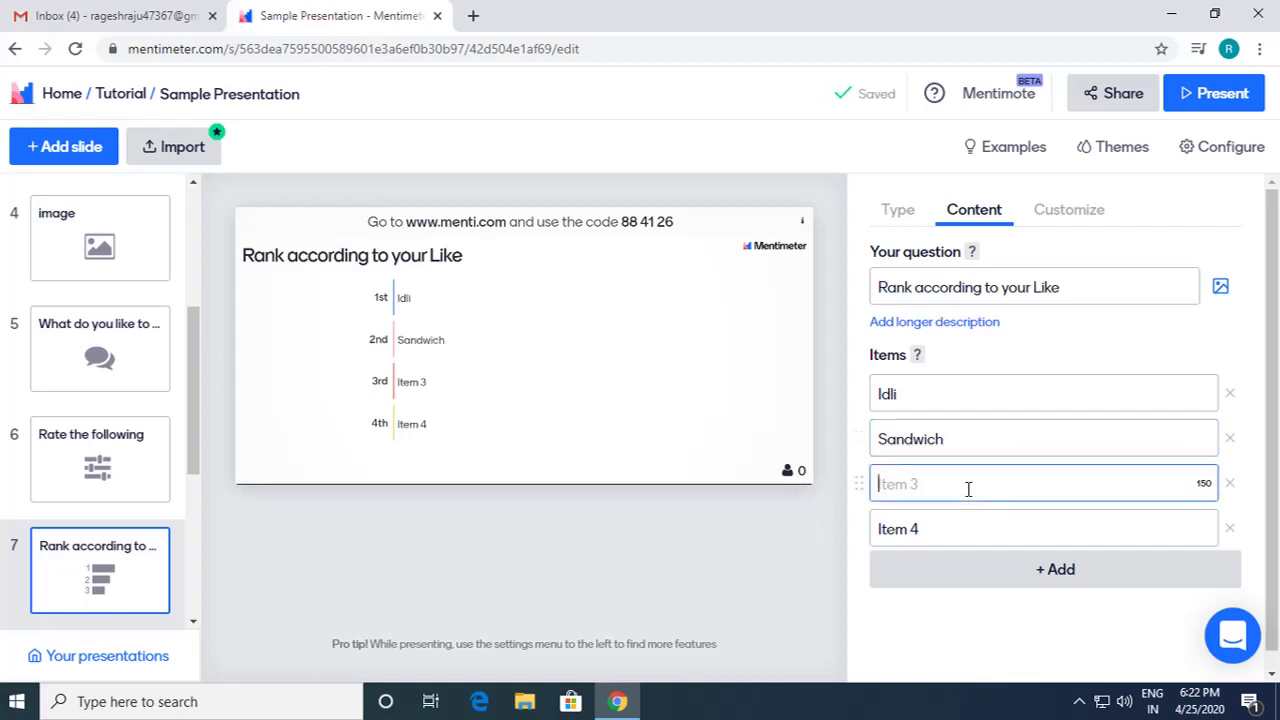
{"action": "type", "text": "Chapati"}
{"action": "left_click", "coordinate": [963, 527]}
{"action": "type", "text": "BUr"}
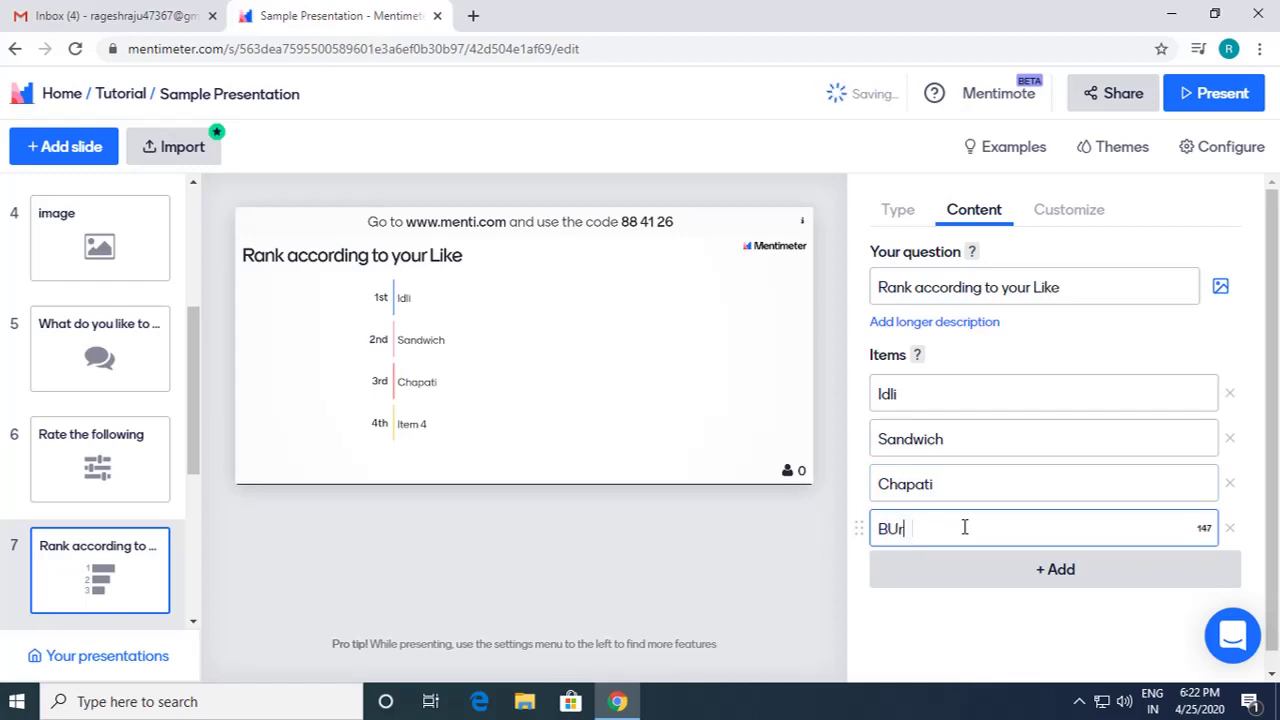
{"action": "type", "text": "ger"}
Step: Fix Burger's capitalisation and add Dosa as the fifth item
{"action": "left_click", "coordinate": [904, 533]}
{"action": "key", "text": "BackSpace"}
{"action": "type", "text": "u"}
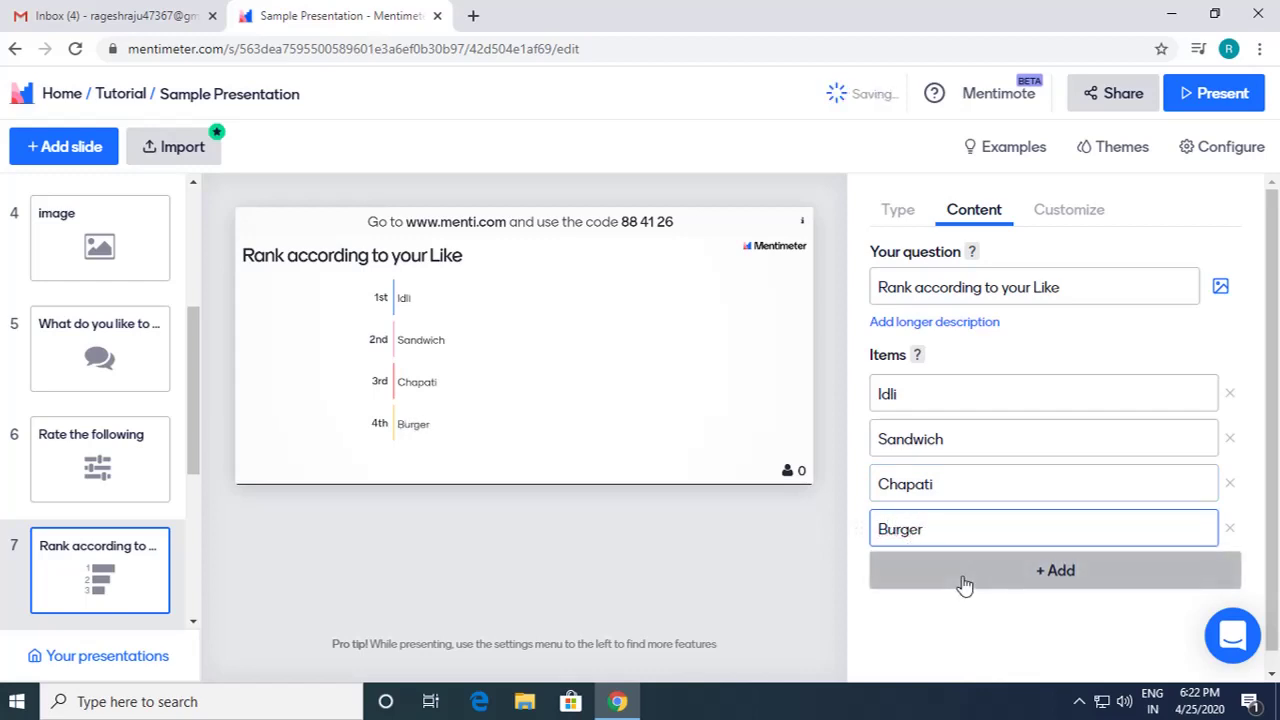
{"action": "left_click", "coordinate": [962, 576]}
{"action": "type", "text": "DOsa"}
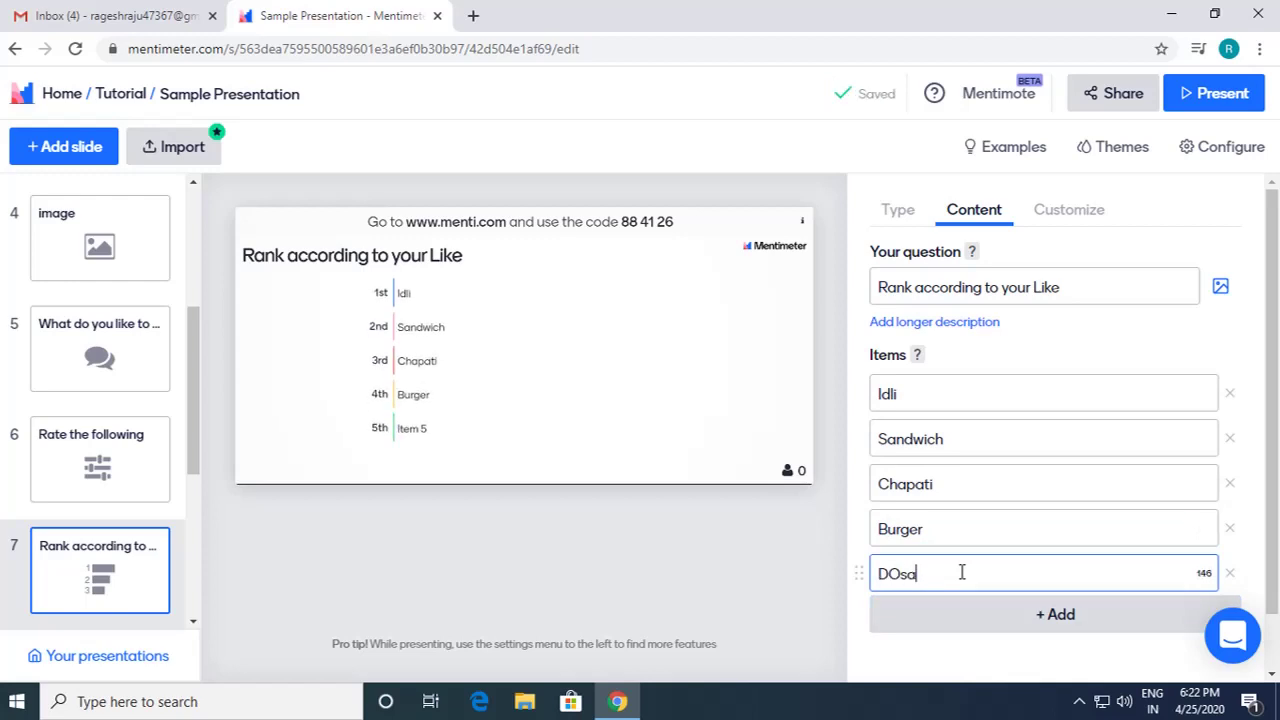
{"action": "left_click", "coordinate": [899, 576]}
{"action": "key", "text": "BackSpace"}
{"action": "type", "text": "o"}
{"action": "scroll", "coordinate": [1063, 614], "scroll_direction": "down", "scroll_amount": 1}
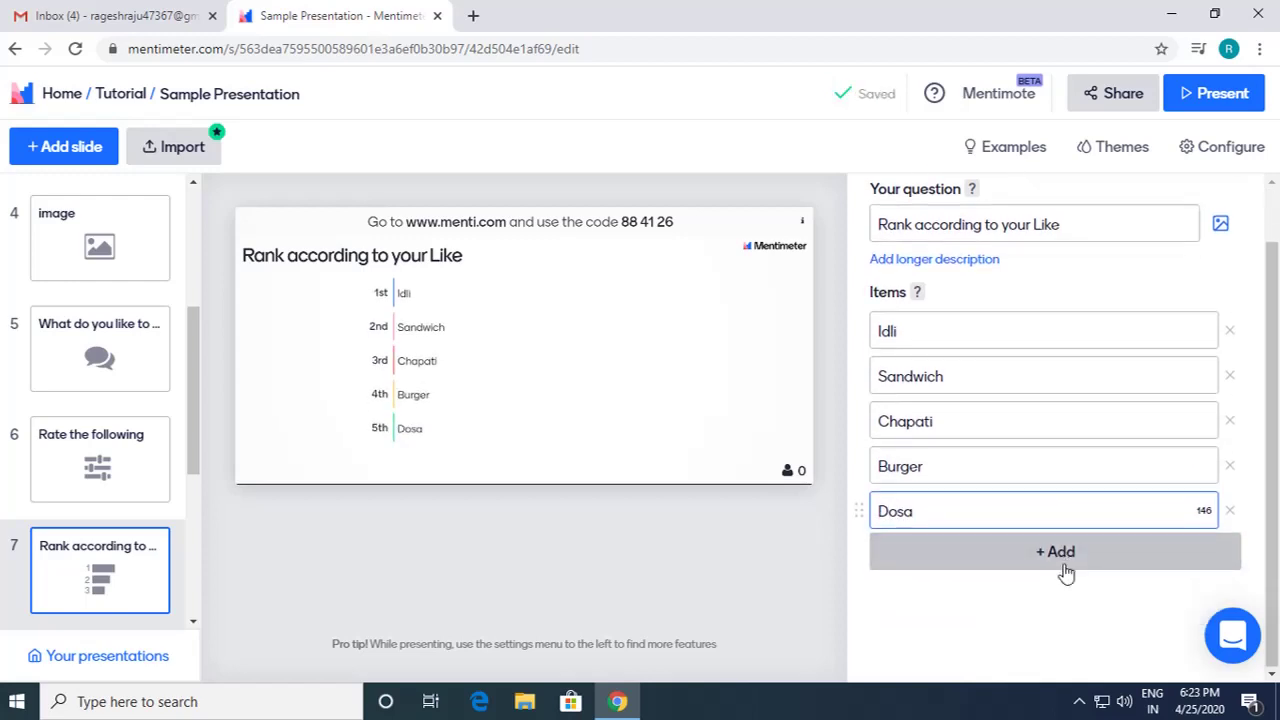
{"action": "scroll", "coordinate": [1065, 560], "scroll_direction": "up", "scroll_amount": 1}
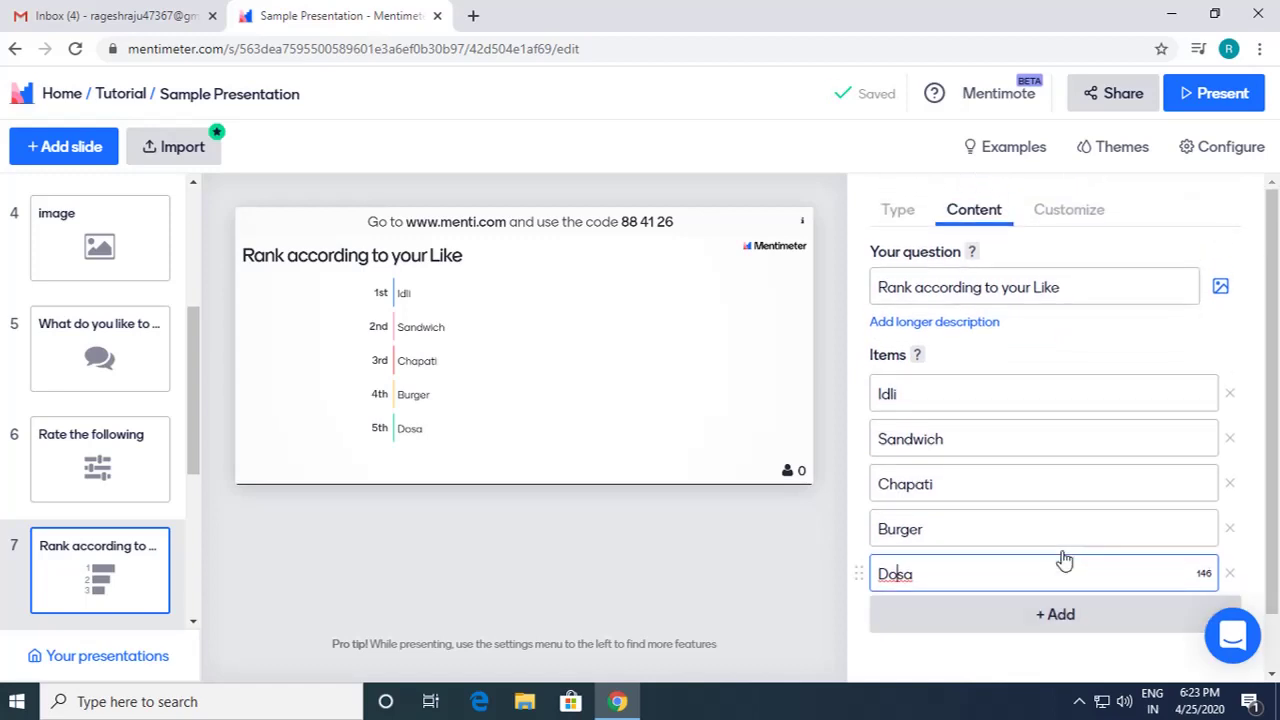
{"action": "left_click", "coordinate": [1226, 324]}
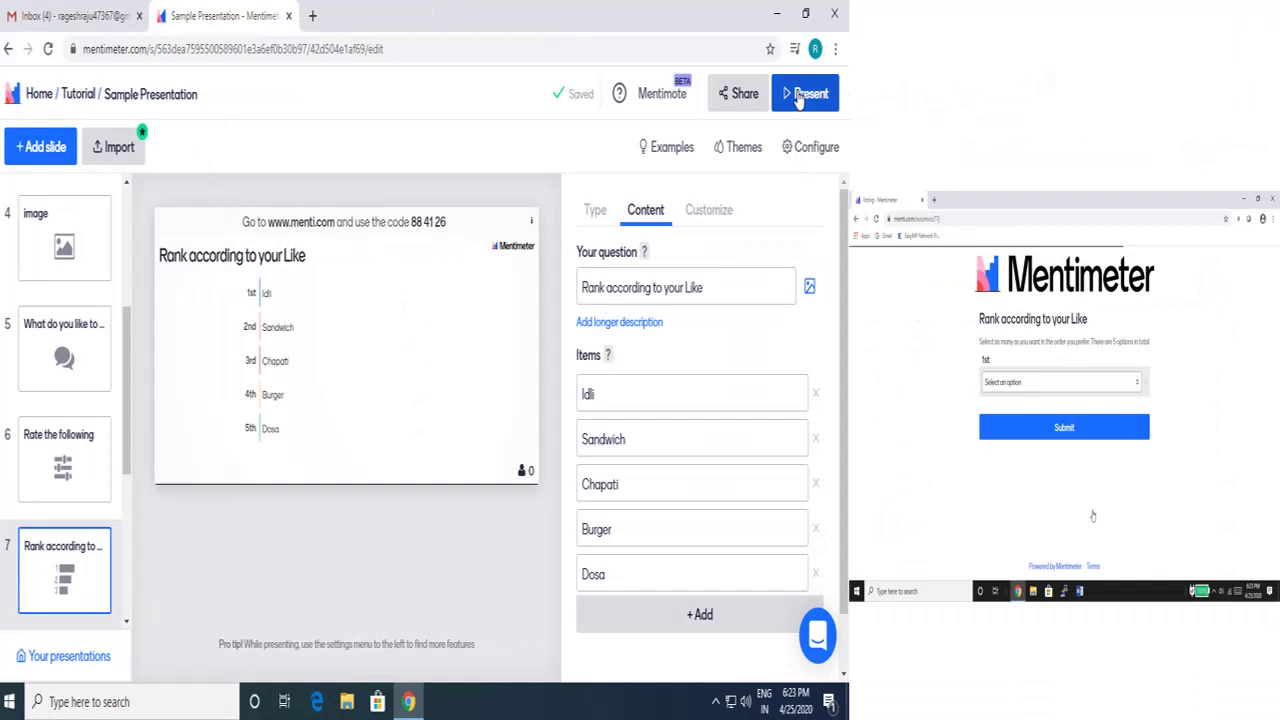
Step: Present the ranking slide and, on the voting page, rank Burger first and Sandwich second
{"action": "left_click", "coordinate": [800, 96]}
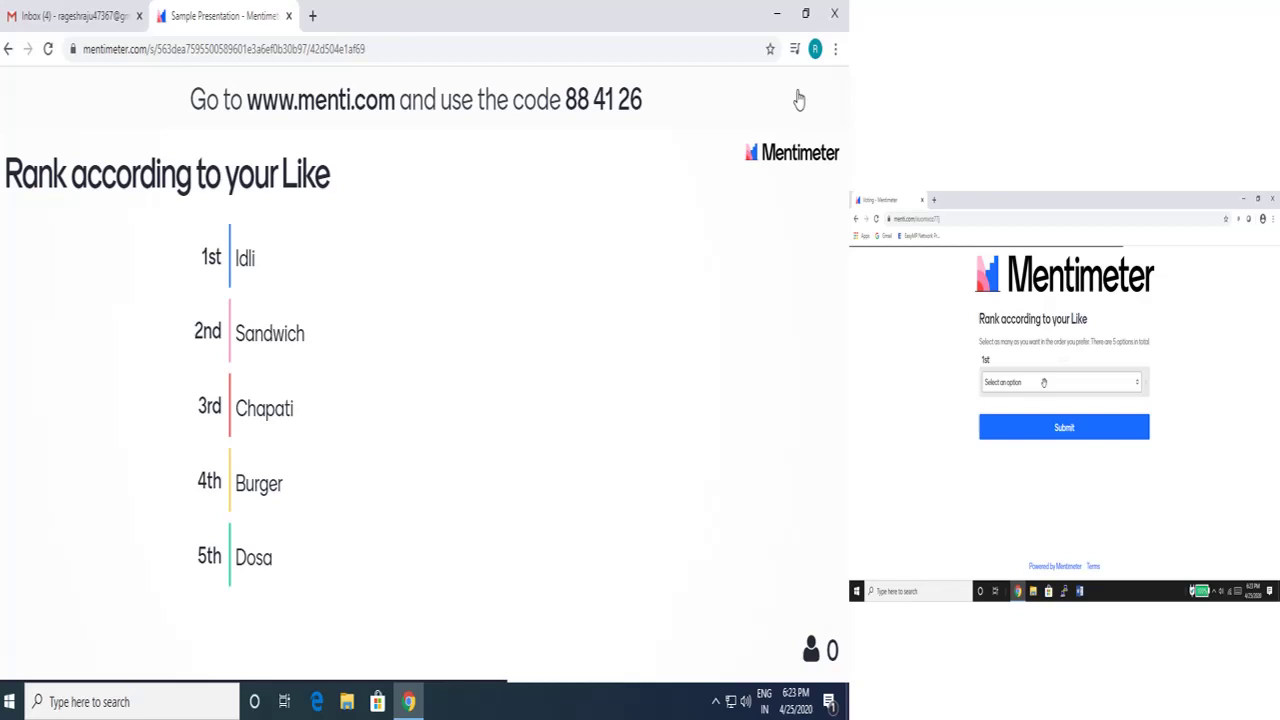
{"action": "left_click", "coordinate": [1043, 382]}
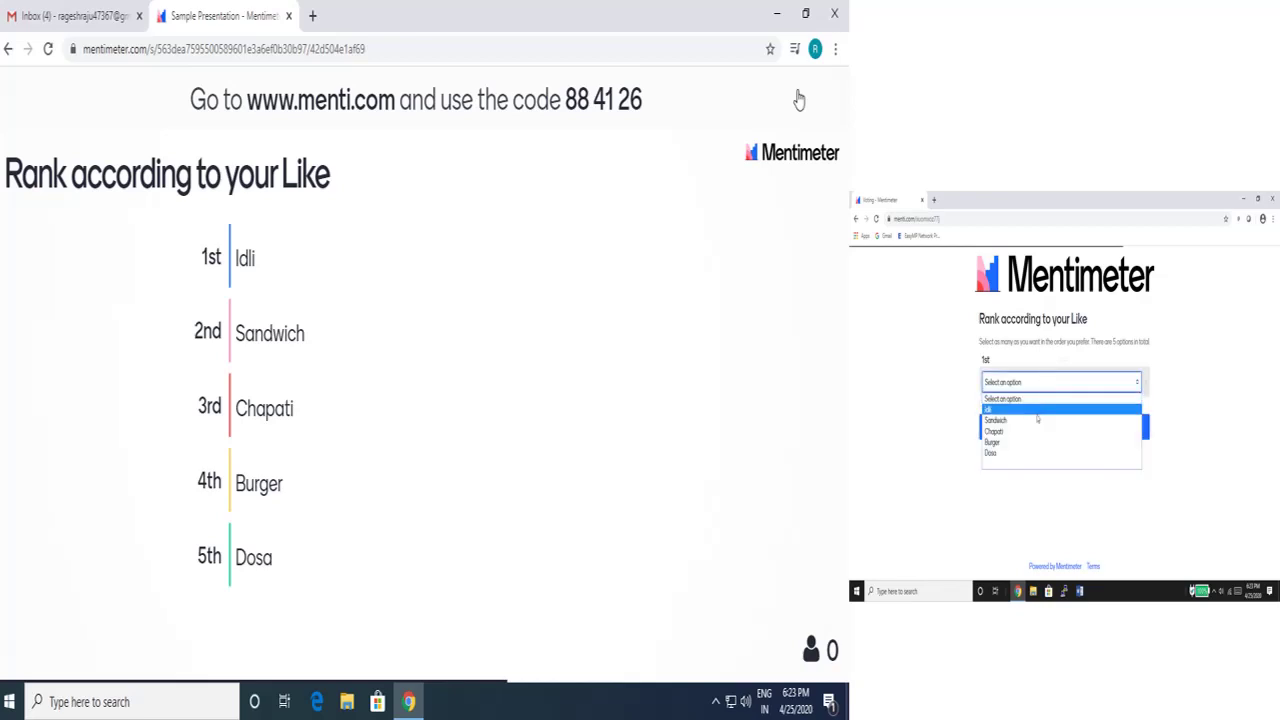
{"action": "left_click", "coordinate": [1033, 443]}
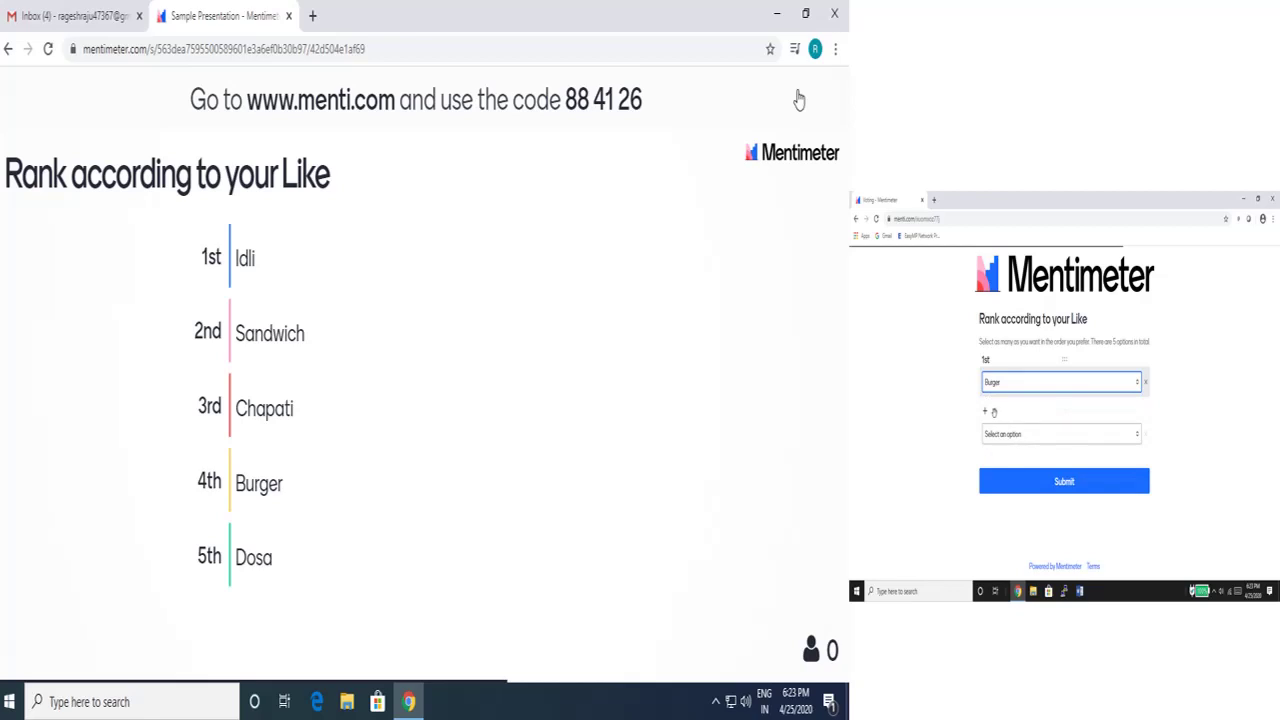
{"action": "left_click", "coordinate": [1030, 434]}
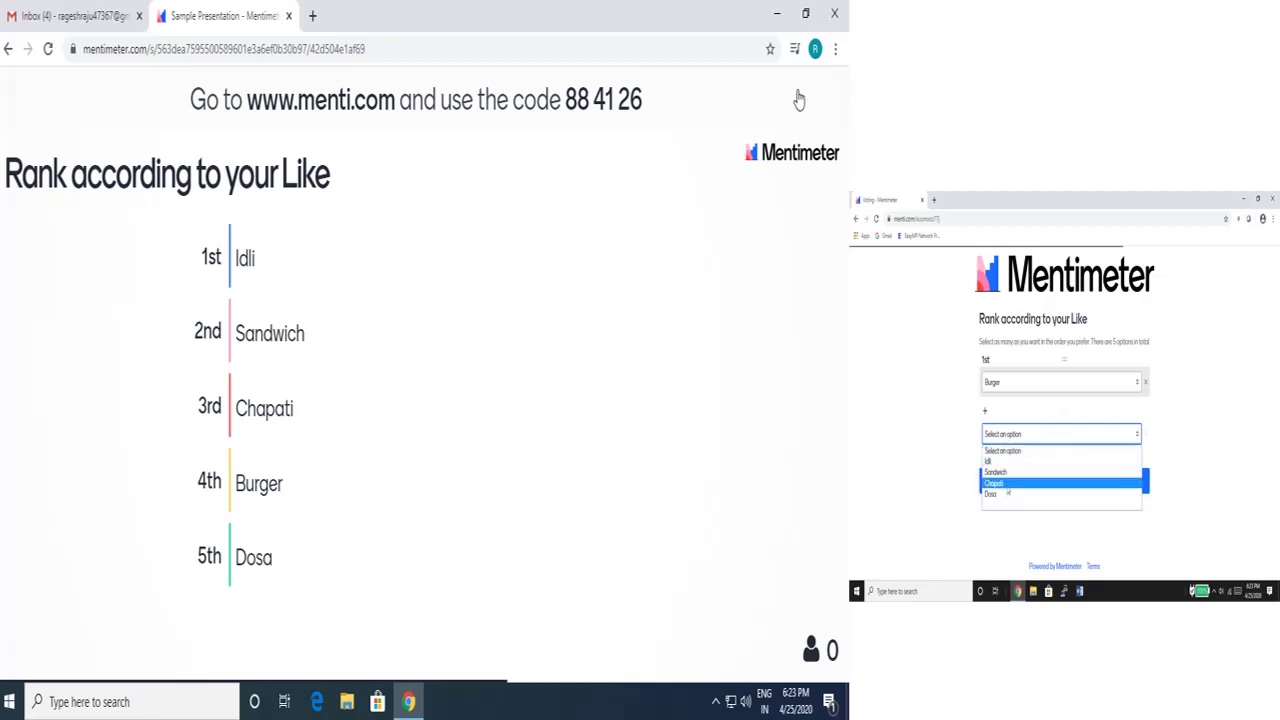
{"action": "left_click", "coordinate": [1007, 476]}
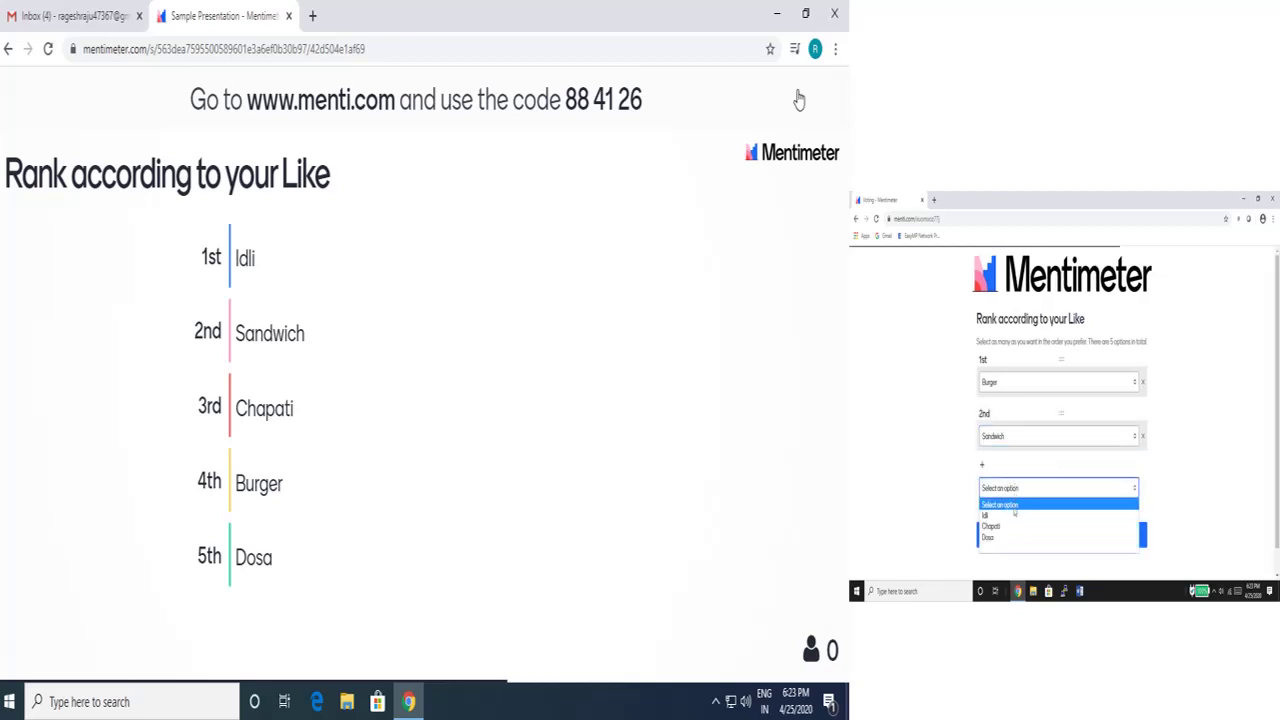
Step: Rank Chapati third, Dosa fourth and Idli fifth, then submit the vote
{"action": "left_click", "coordinate": [1012, 526]}
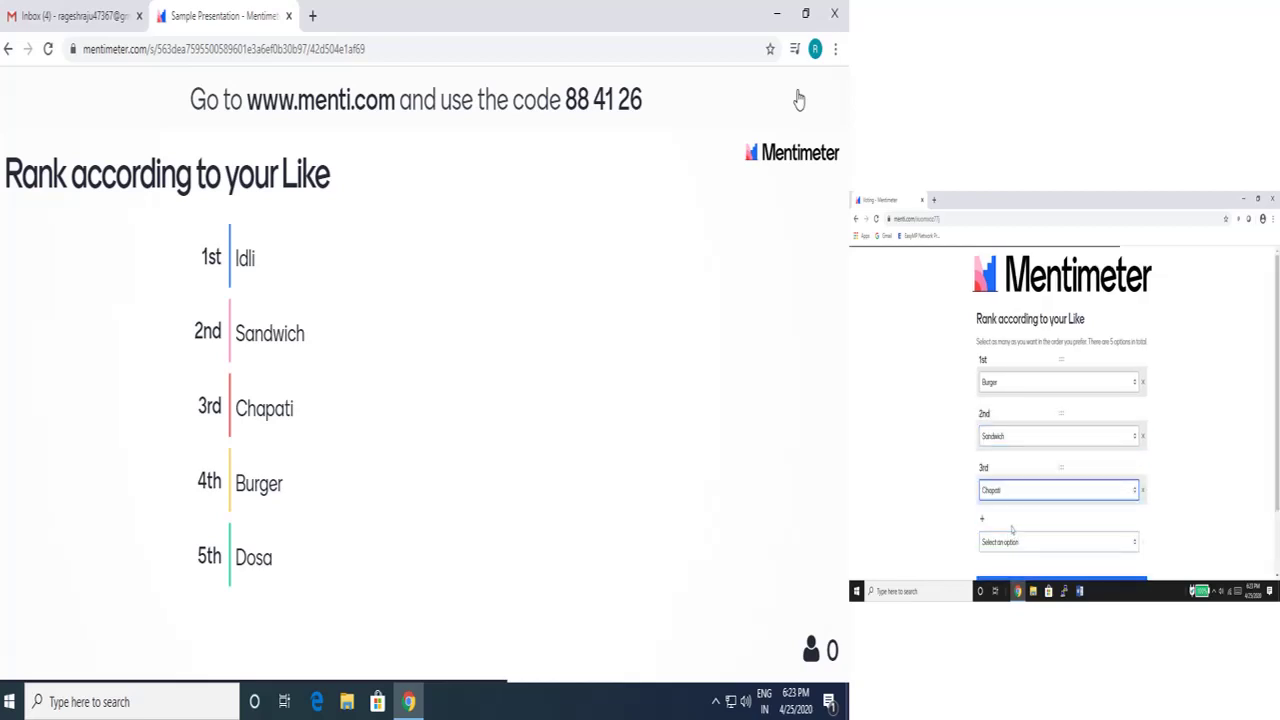
{"action": "left_click", "coordinate": [1015, 543]}
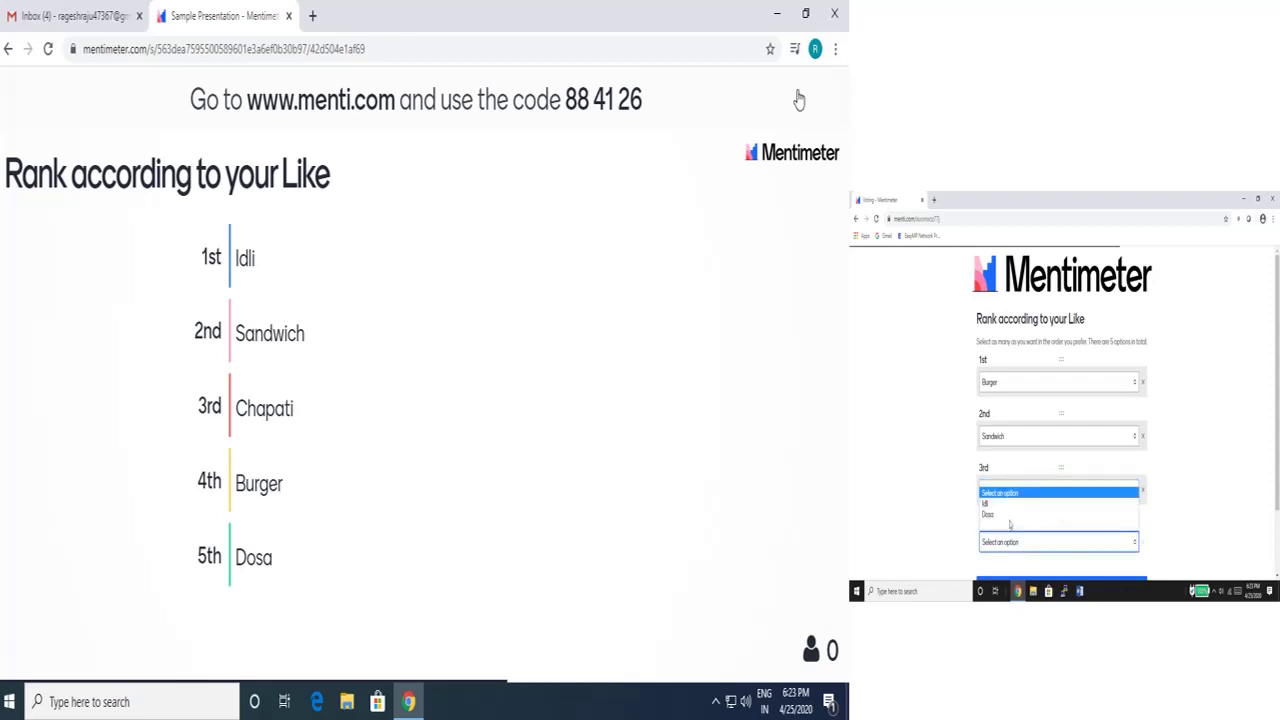
{"action": "left_click", "coordinate": [1010, 515]}
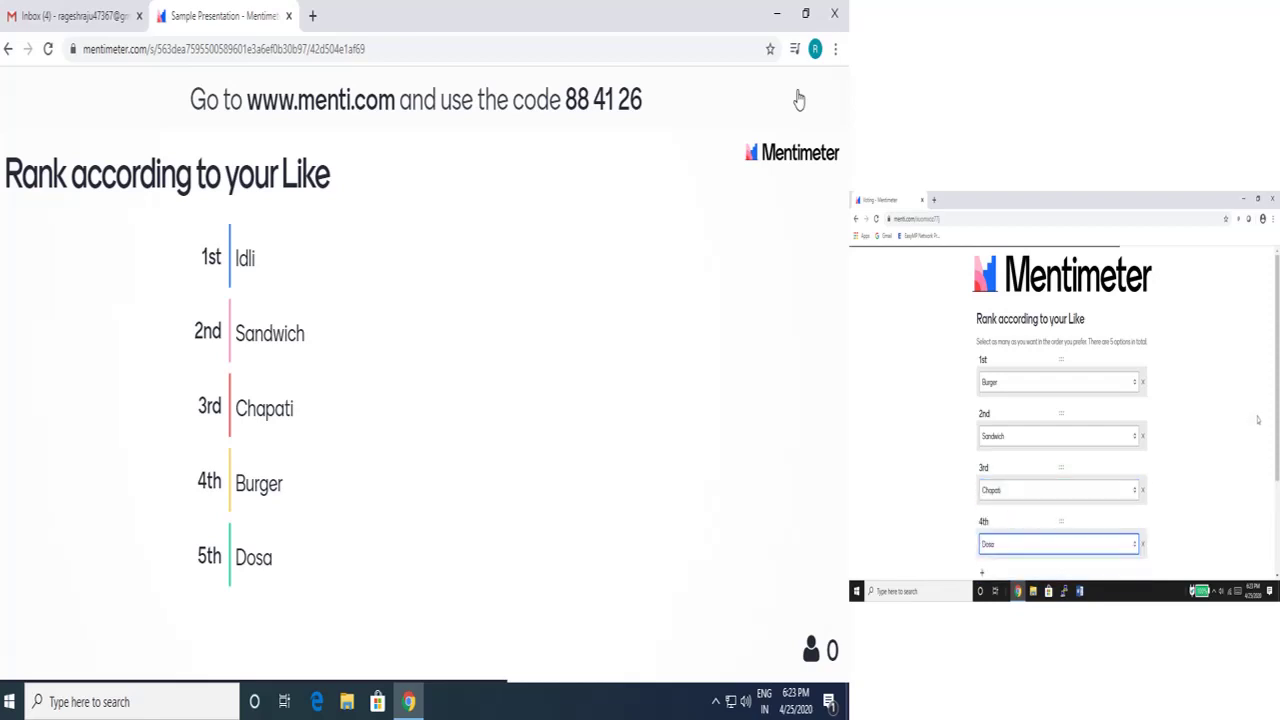
{"action": "scroll", "coordinate": [1258, 420], "scroll_direction": "down", "scroll_amount": 2}
{"action": "left_click", "coordinate": [1115, 532]}
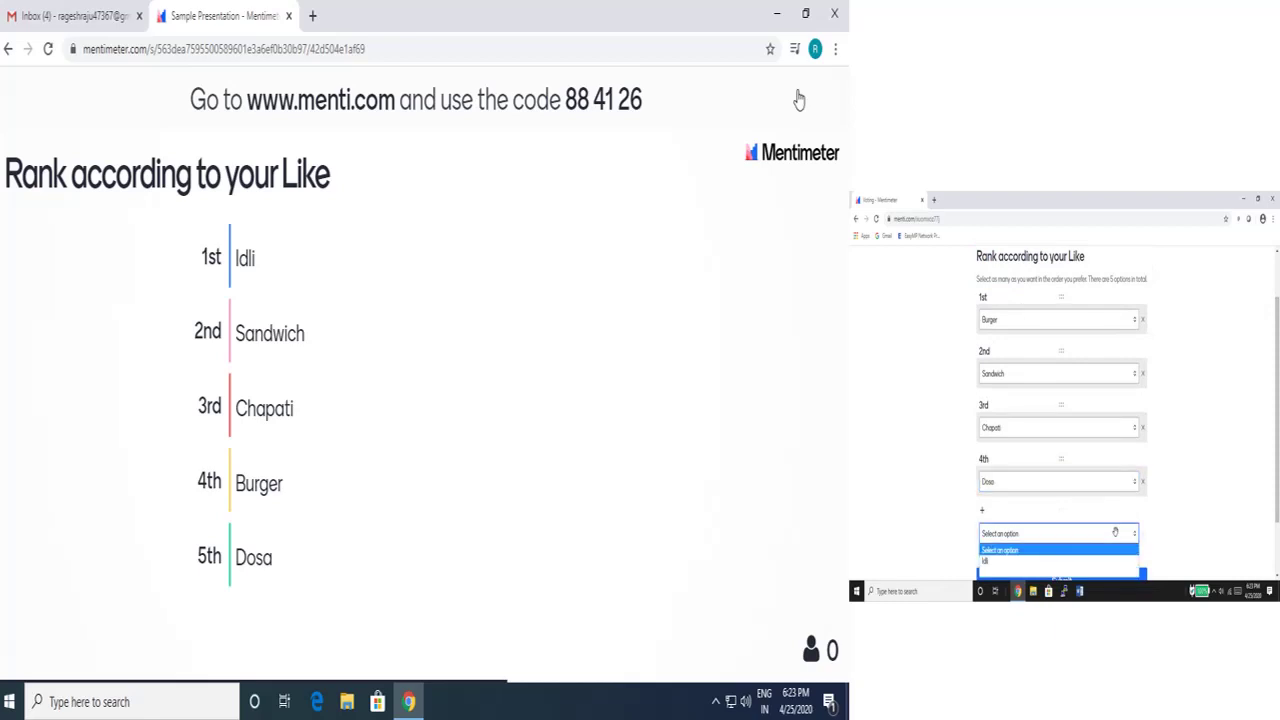
{"action": "left_click", "coordinate": [1073, 562]}
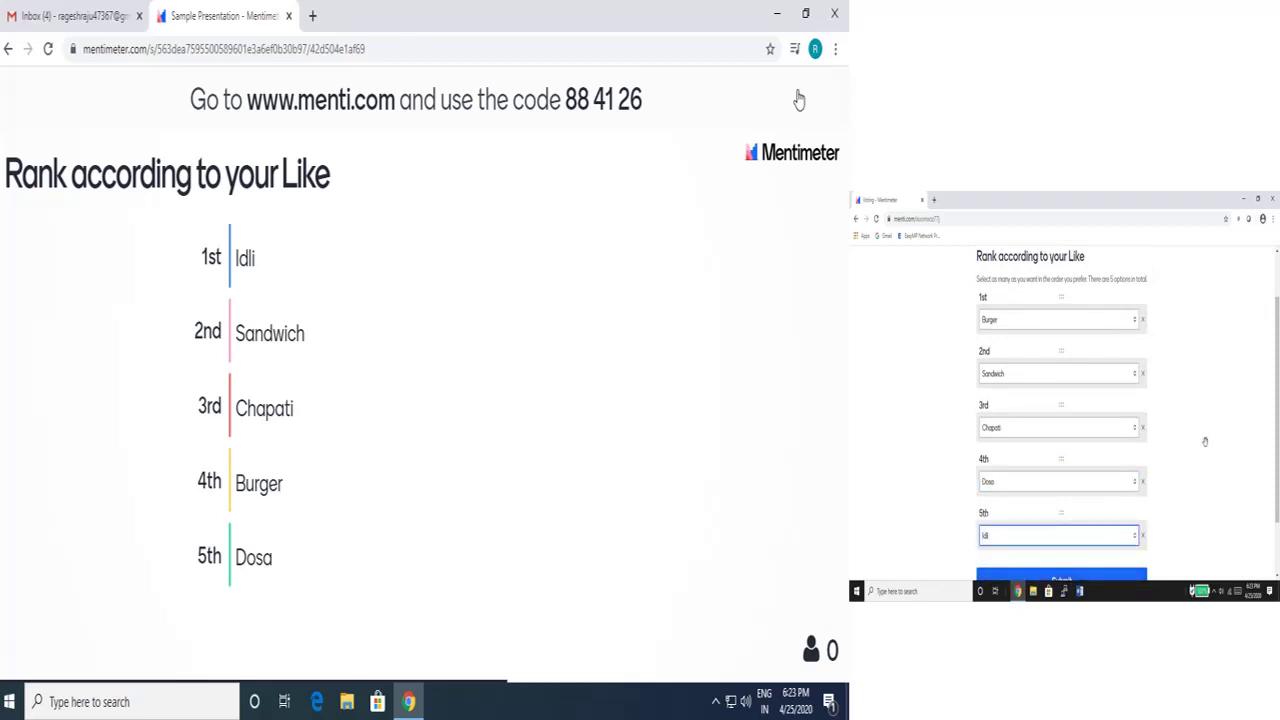
{"action": "scroll", "coordinate": [1090, 520], "scroll_direction": "down", "scroll_amount": 1}
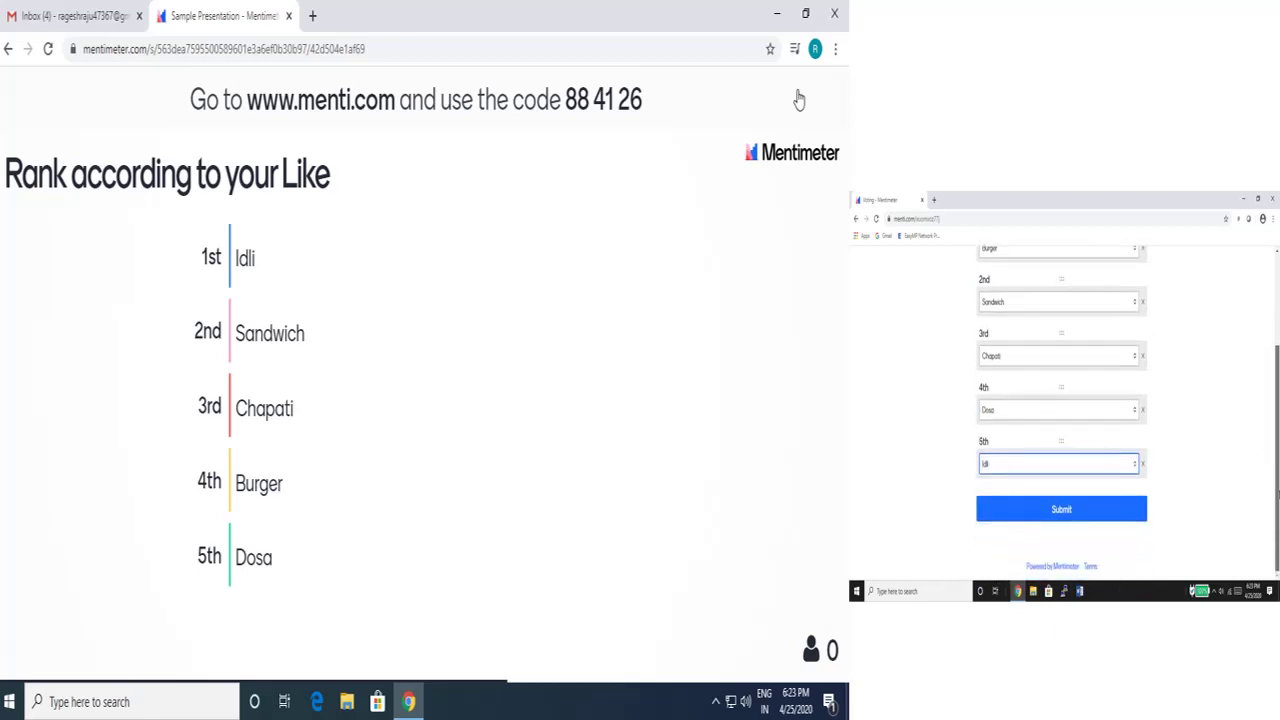
{"action": "left_click", "coordinate": [1103, 512]}
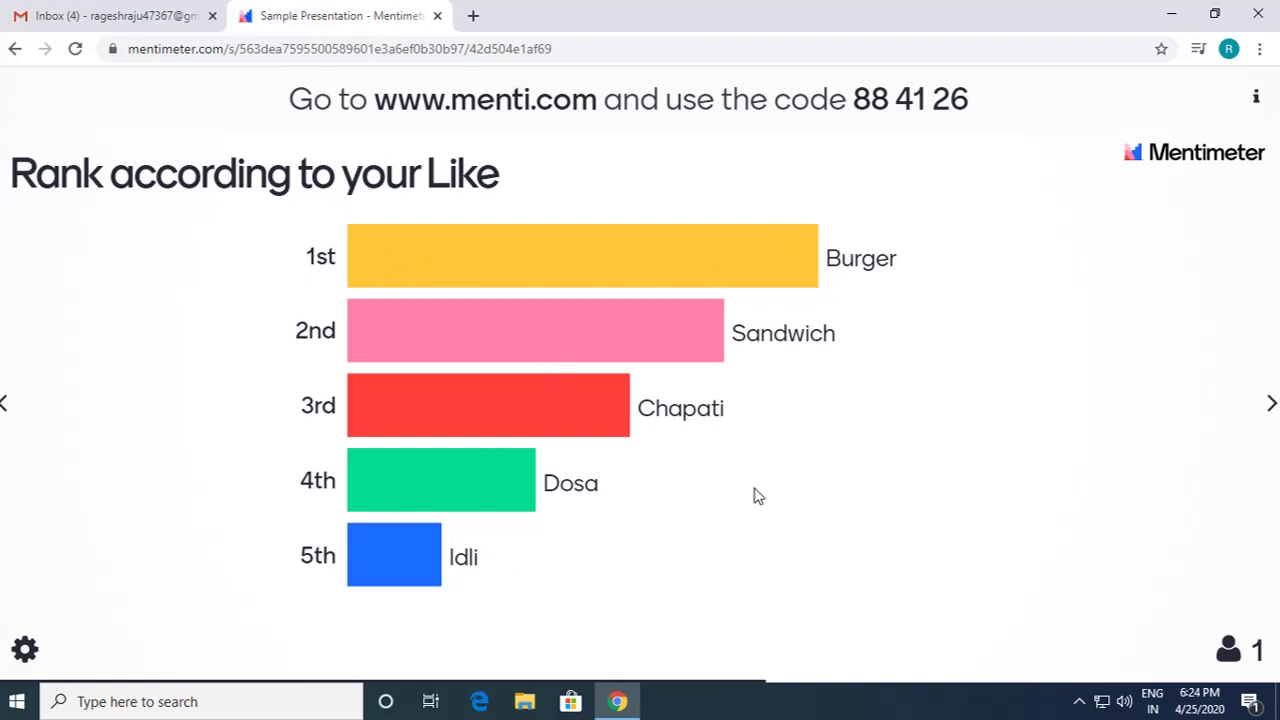
Step: Exit the presentation and cancel a newly started slide
{"action": "key", "text": "Escape"}
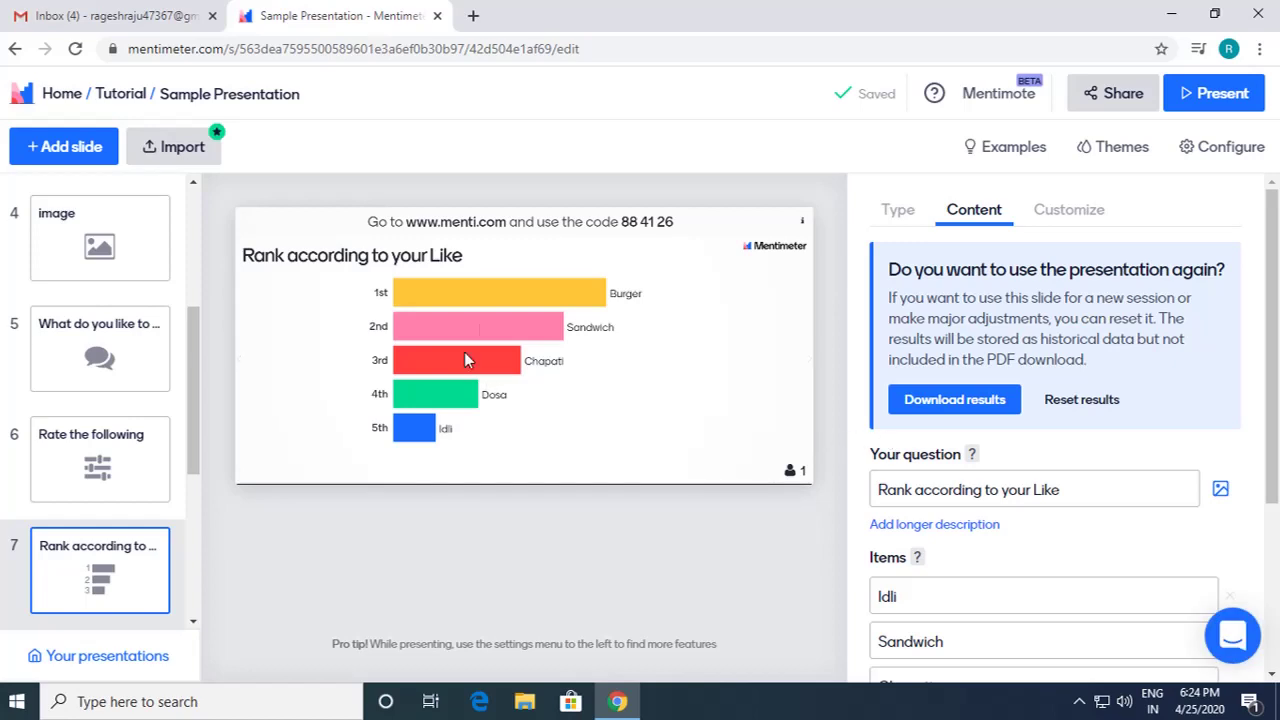
{"action": "left_click", "coordinate": [86, 152]}
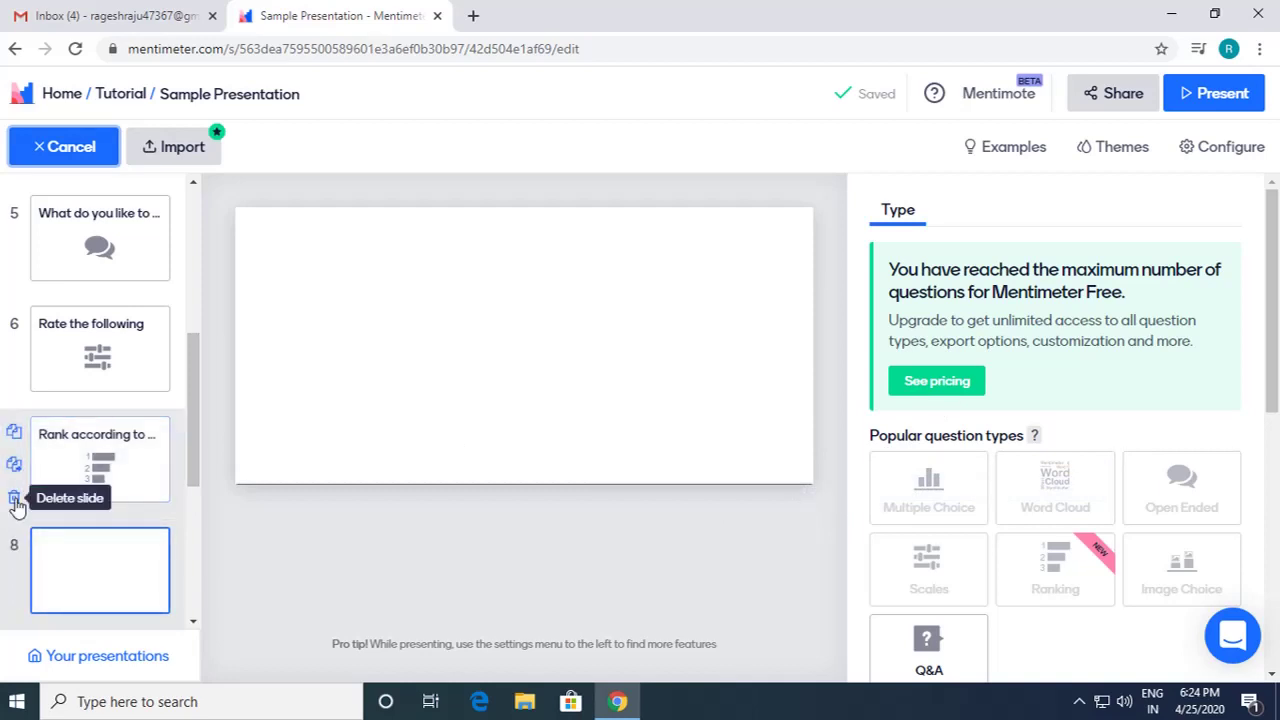
{"action": "left_click", "coordinate": [15, 500]}
Step: Delete the ranking and Rate the following slides, then add a new blank slide
{"action": "left_click", "coordinate": [15, 500]}
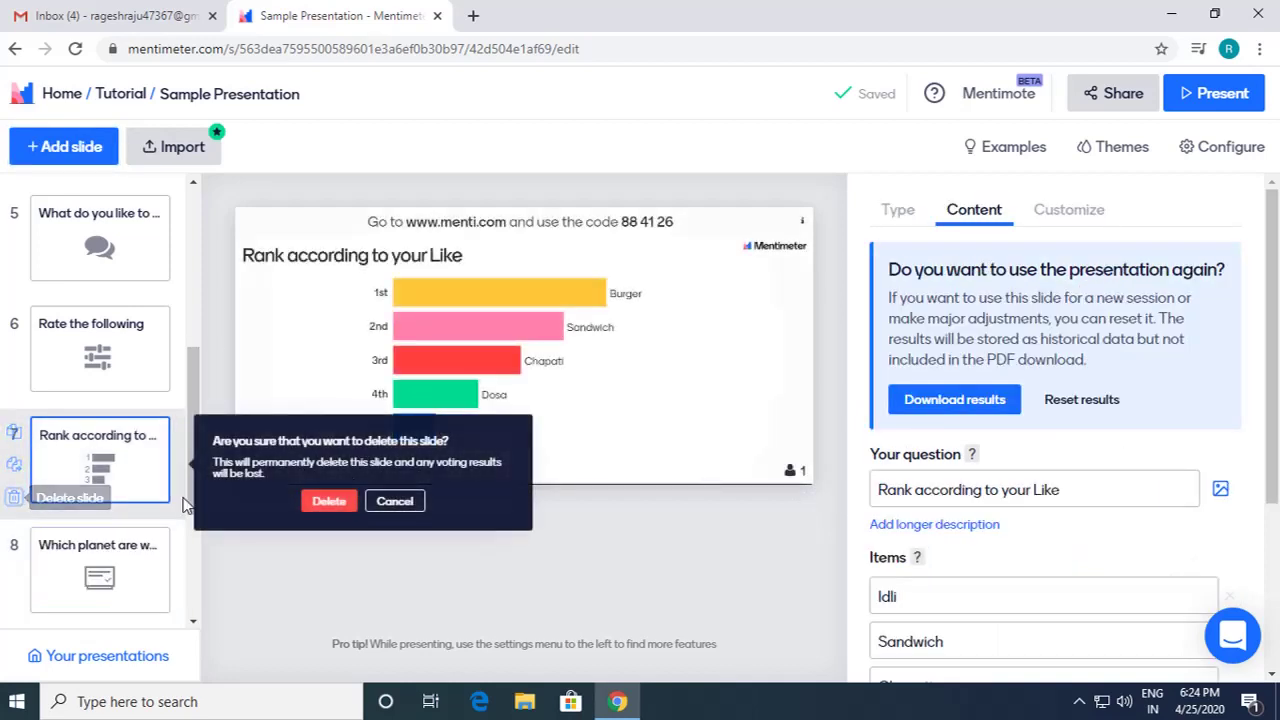
{"action": "left_click", "coordinate": [323, 502]}
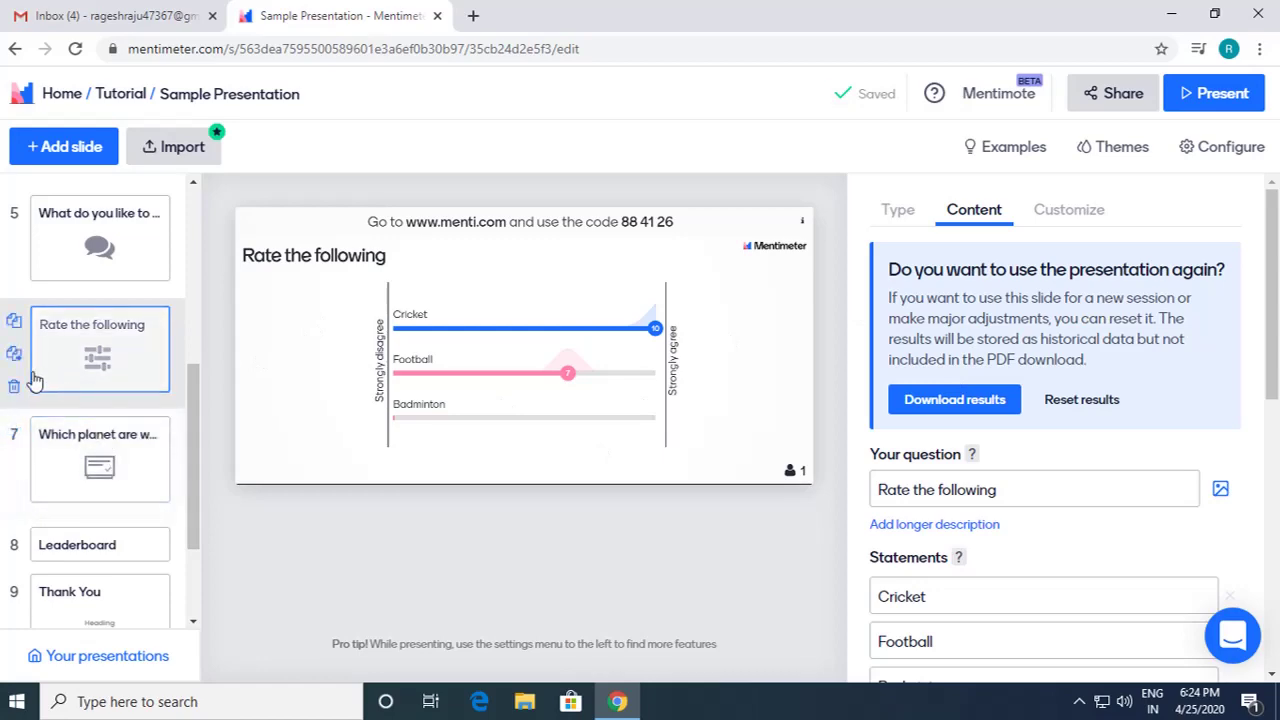
{"action": "left_click", "coordinate": [14, 390]}
{"action": "left_click", "coordinate": [327, 390]}
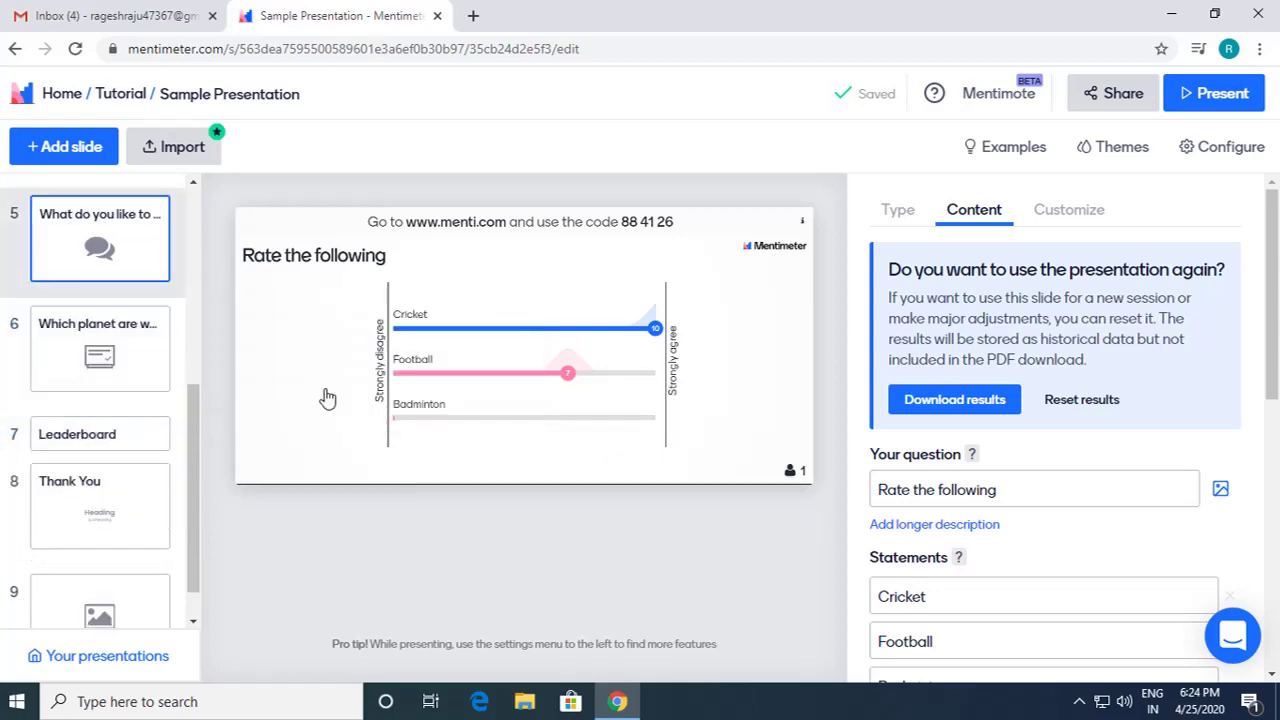
{"action": "left_click", "coordinate": [56, 158]}
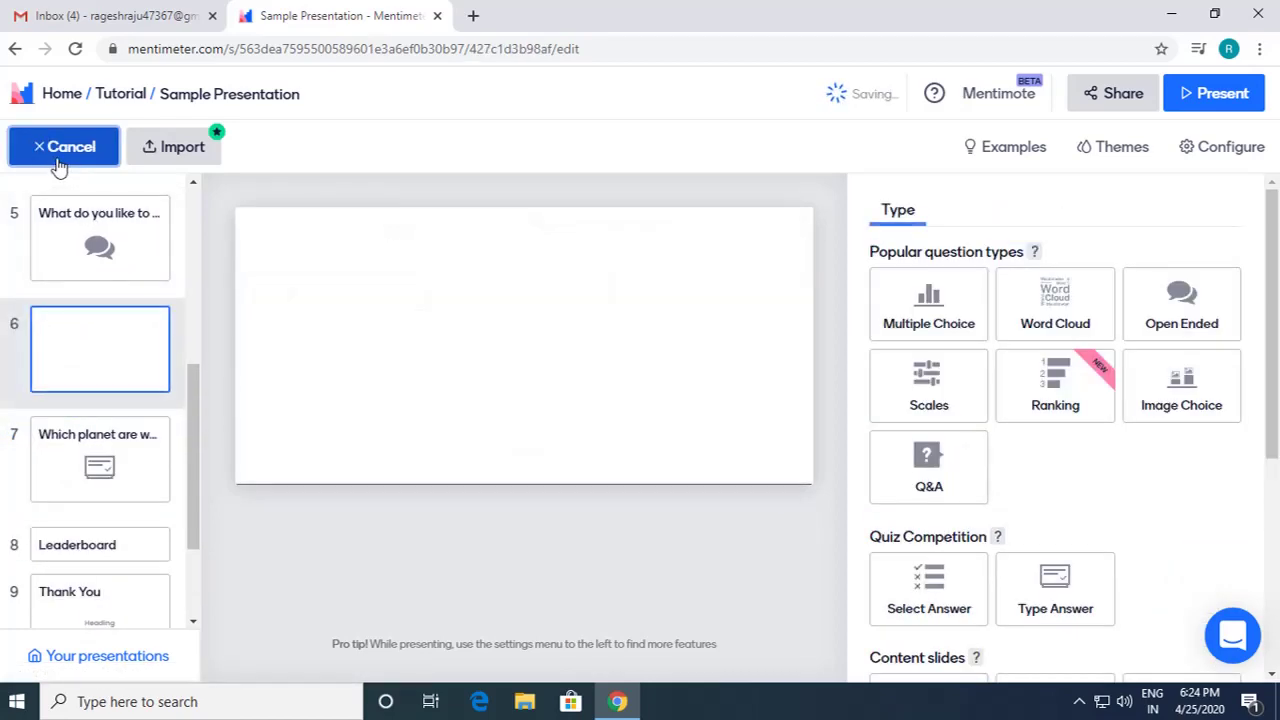
Step: Make the new slide an Image Choice question 'What do you like from this?'
{"action": "left_click", "coordinate": [1178, 400]}
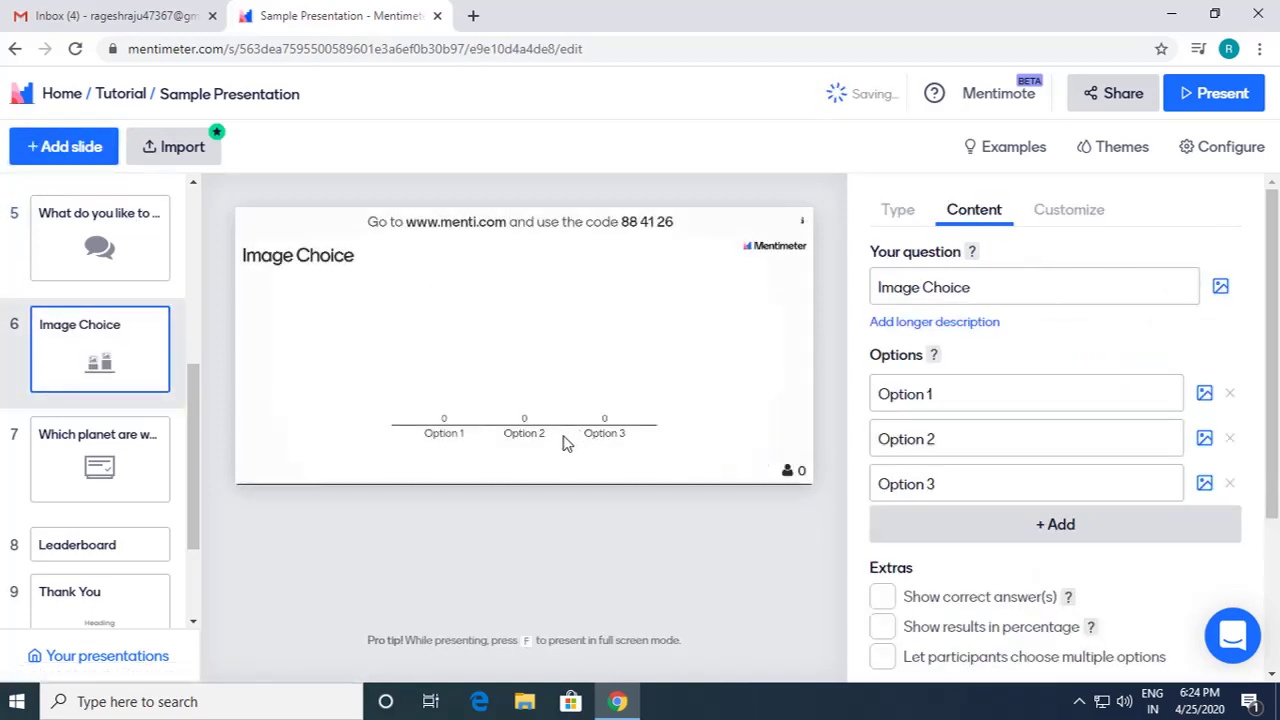
{"action": "left_click", "coordinate": [996, 288]}
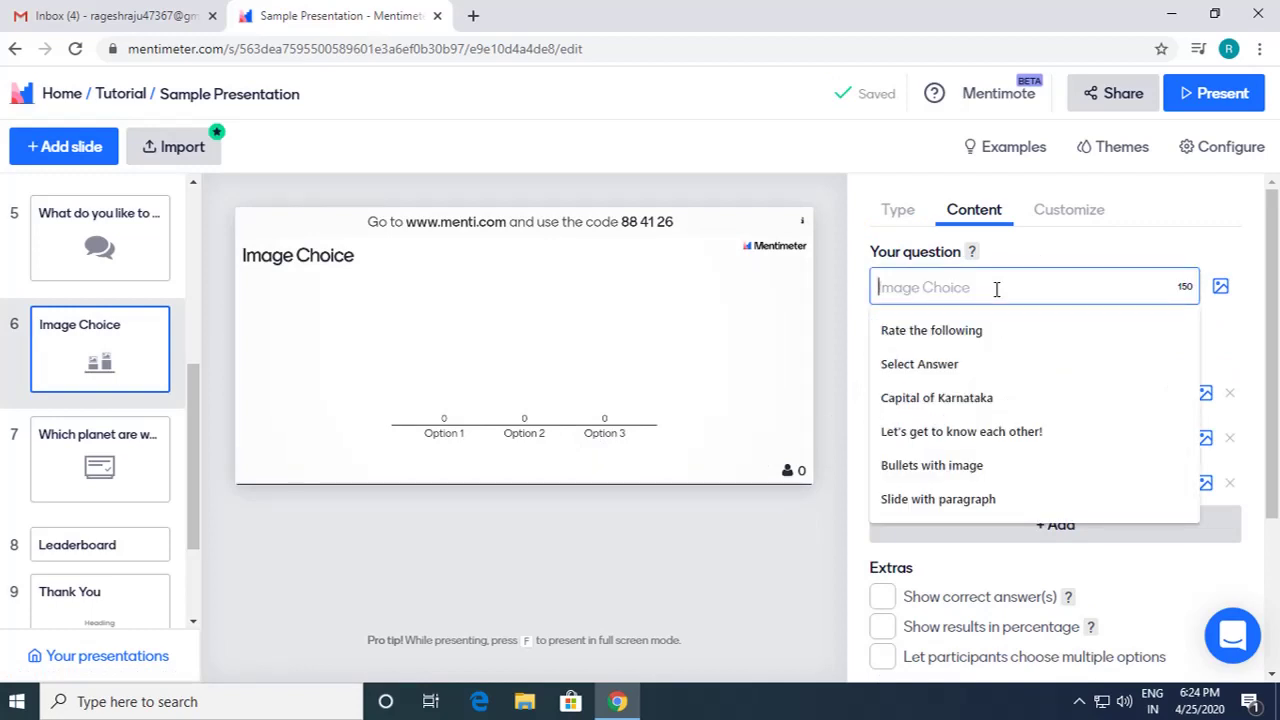
{"action": "type", "text": "WH"}
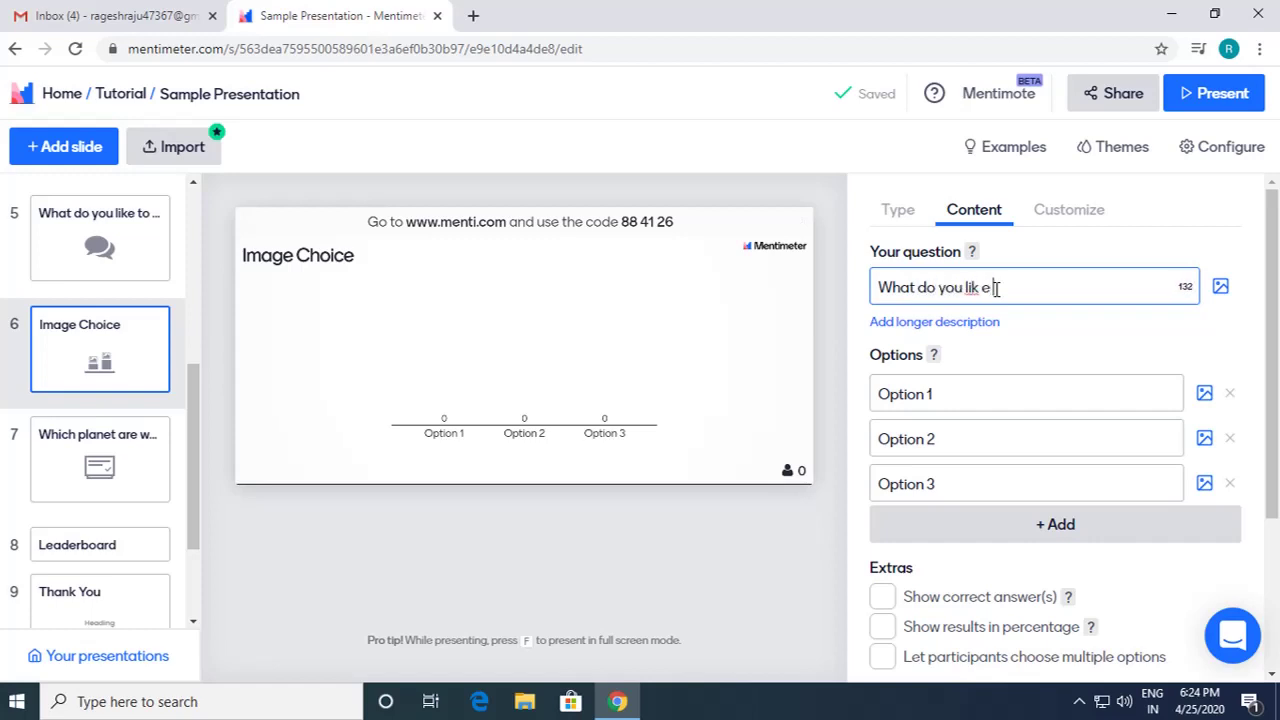
{"action": "type", "text": "at do you like from this"}
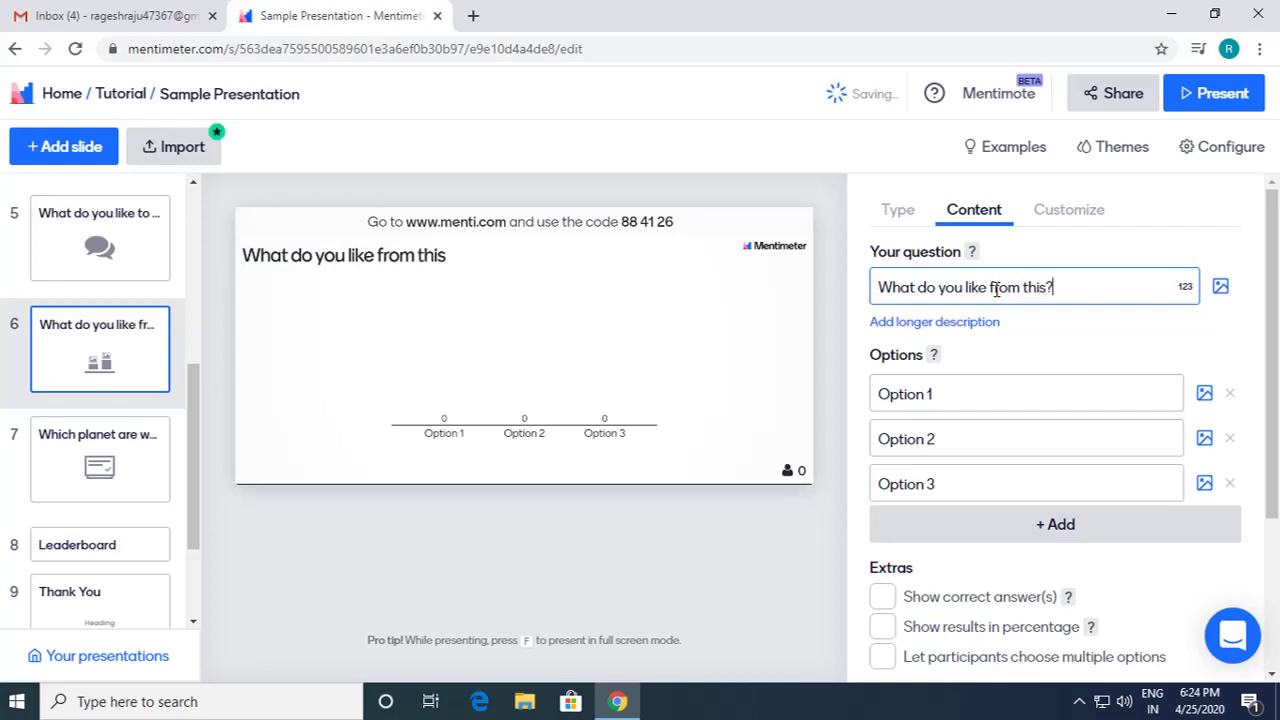
{"action": "type", "text": "?"}
Step: Name the three options Flower, Dog and Burger, correcting Flower's capitalisation
{"action": "left_click", "coordinate": [974, 404]}
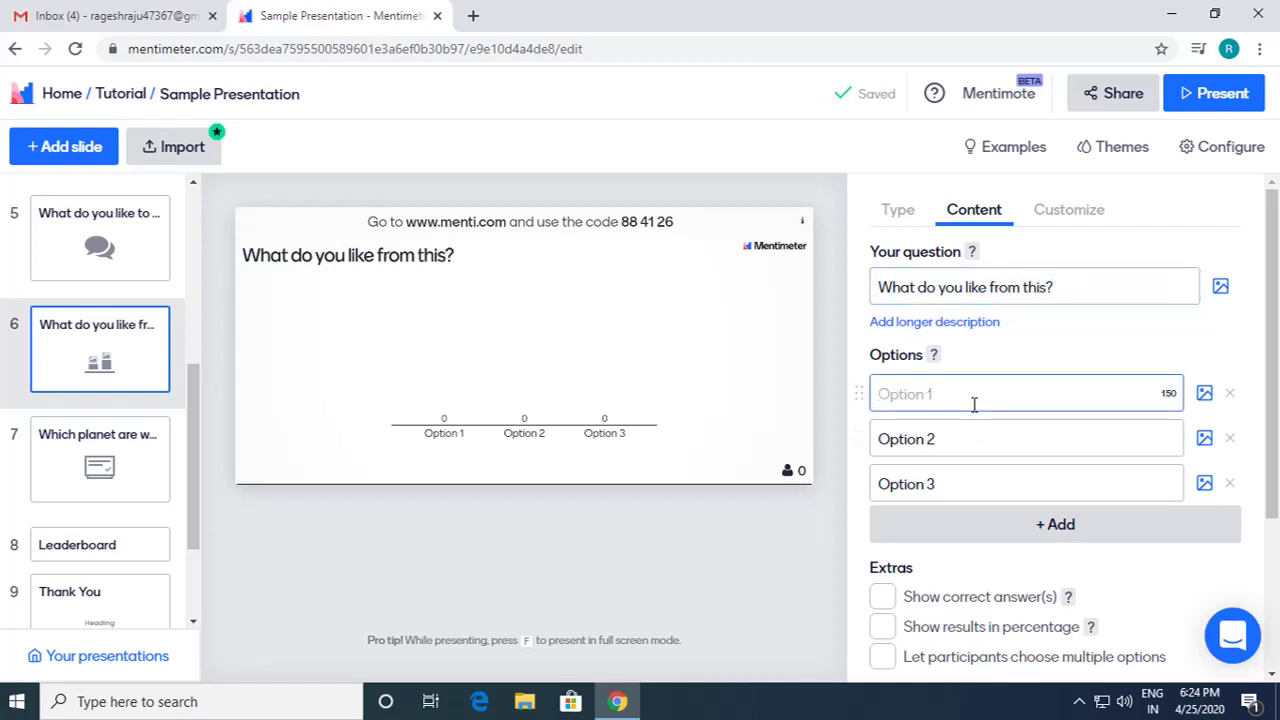
{"action": "type", "text": "FLower"}
{"action": "left_click", "coordinate": [889, 394]}
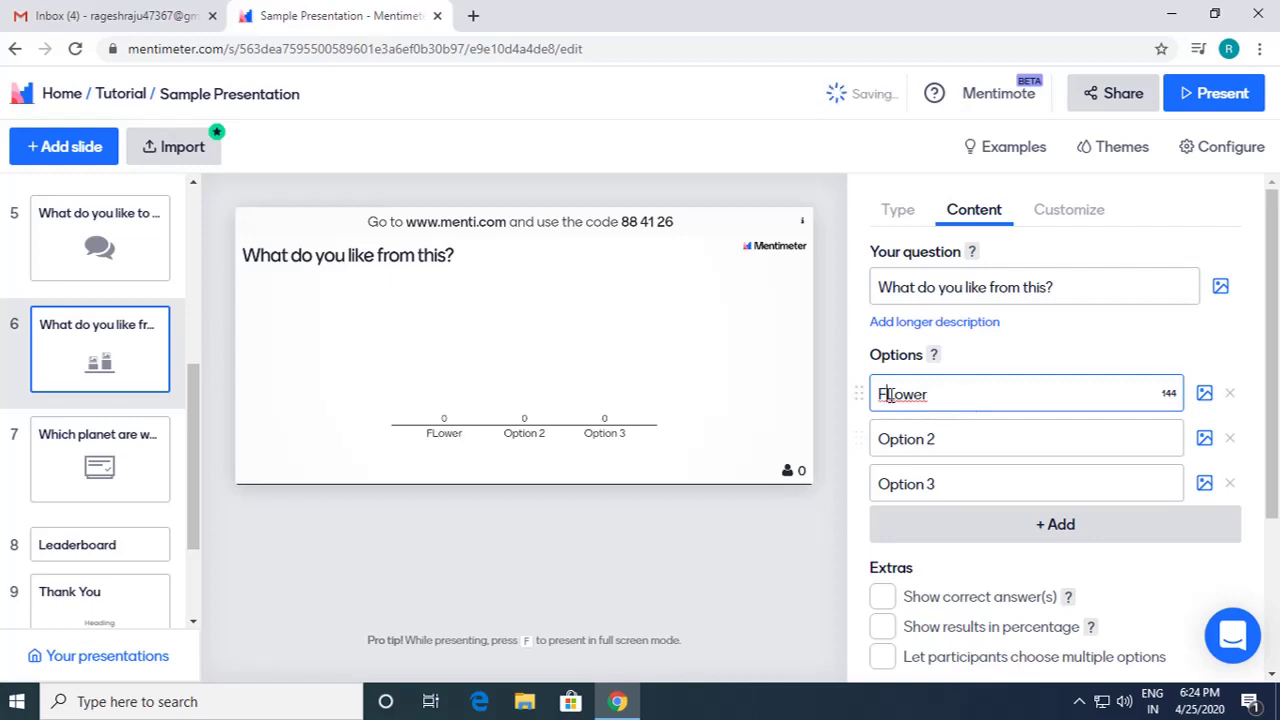
{"action": "key", "text": "Delete"}
{"action": "type", "text": "l"}
{"action": "left_click", "coordinate": [890, 438]}
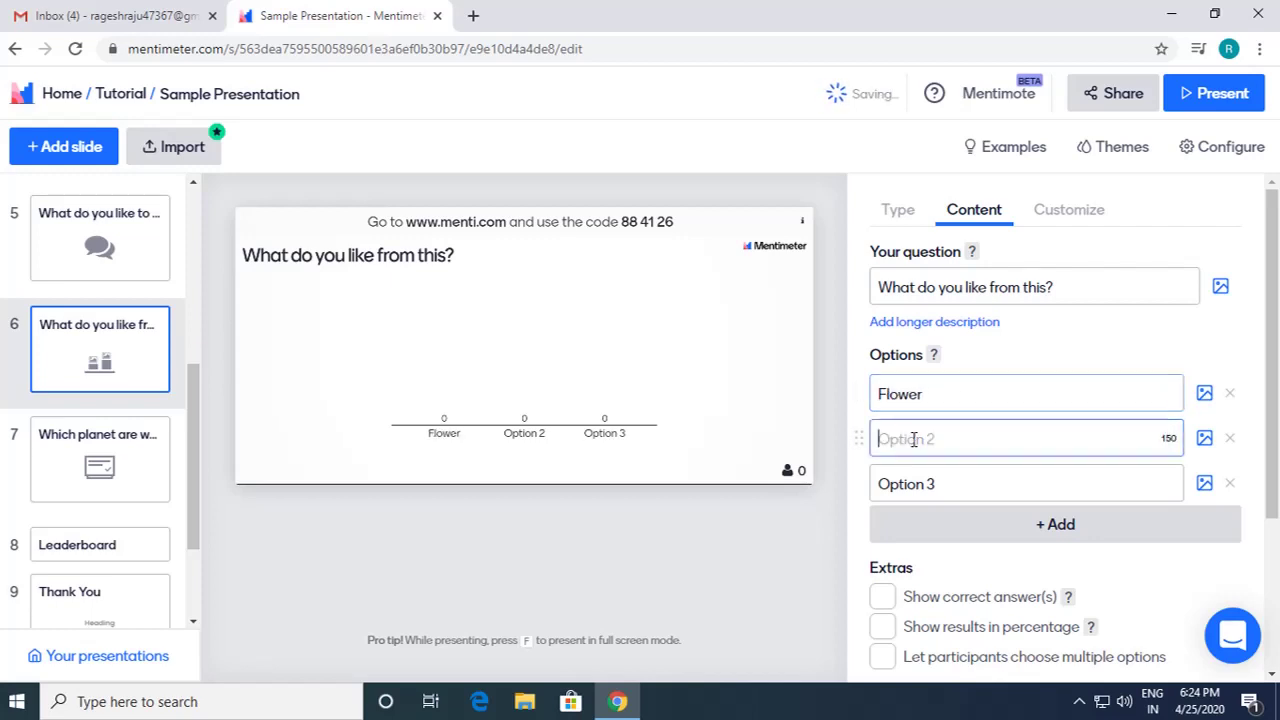
{"action": "type", "text": "Dog"}
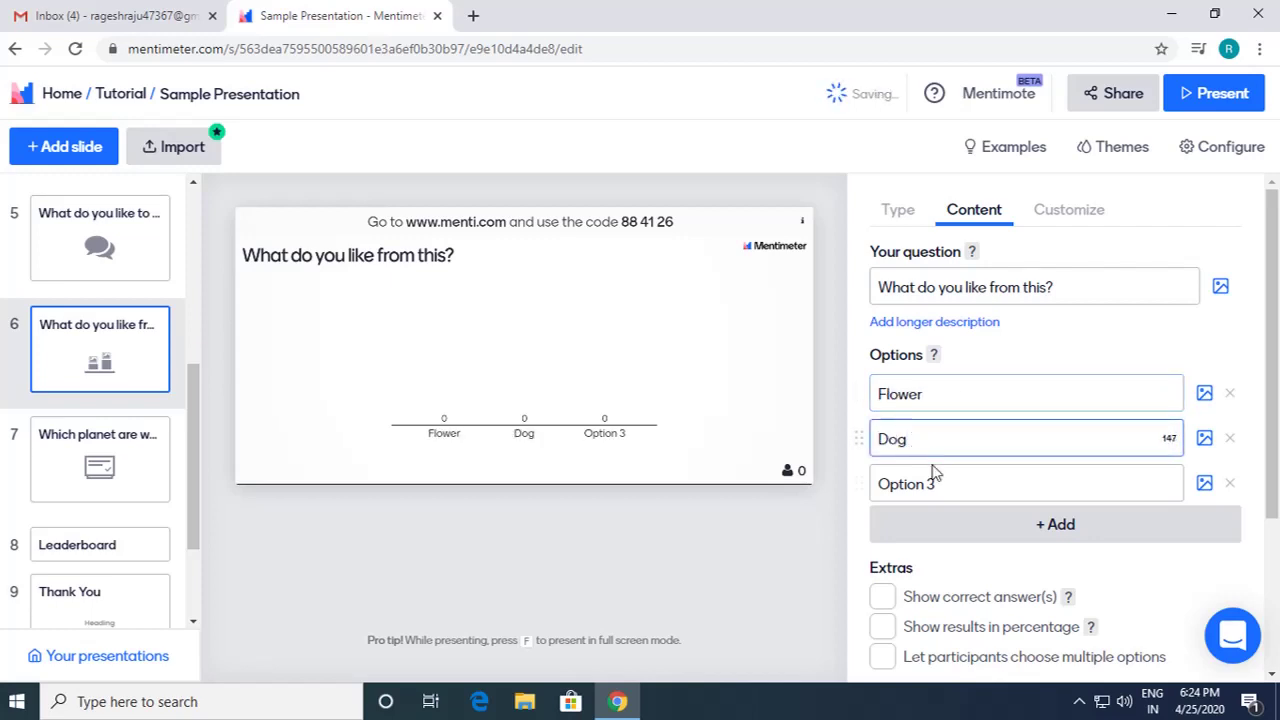
{"action": "left_click", "coordinate": [934, 476]}
{"action": "type", "text": "BU"}
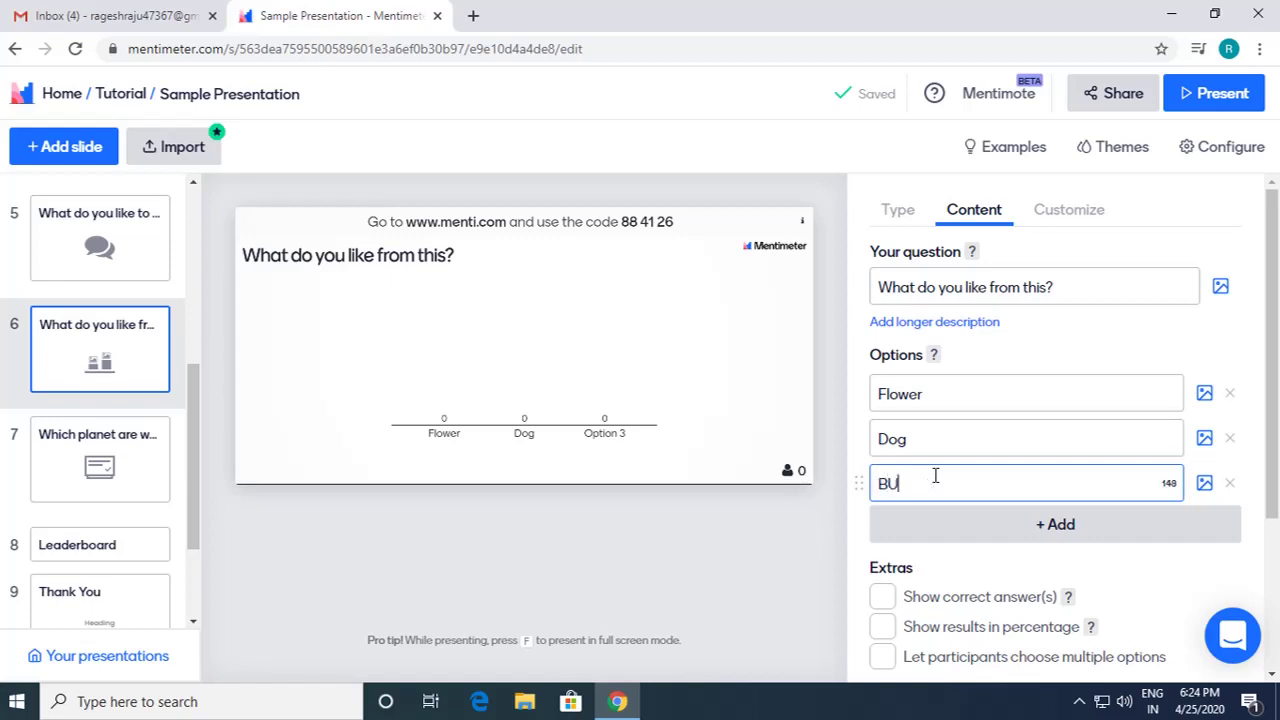
{"action": "type", "text": "urger"}
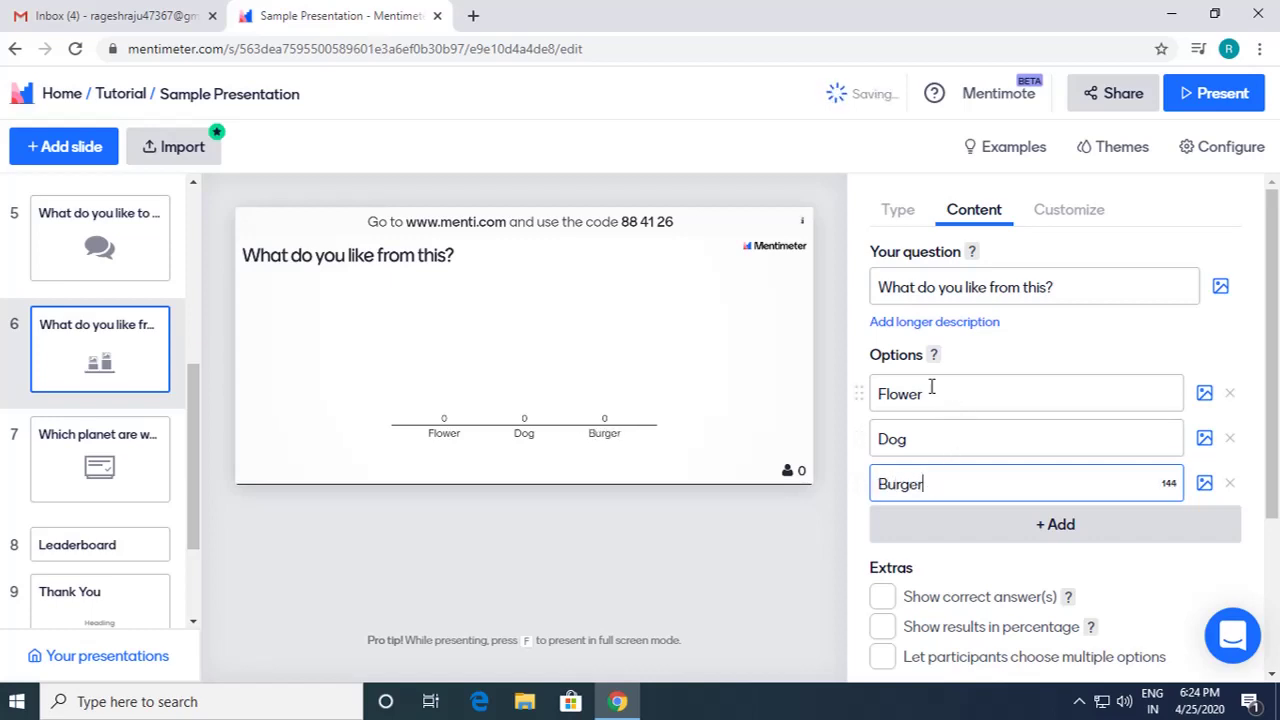
{"action": "left_click", "coordinate": [1205, 395]}
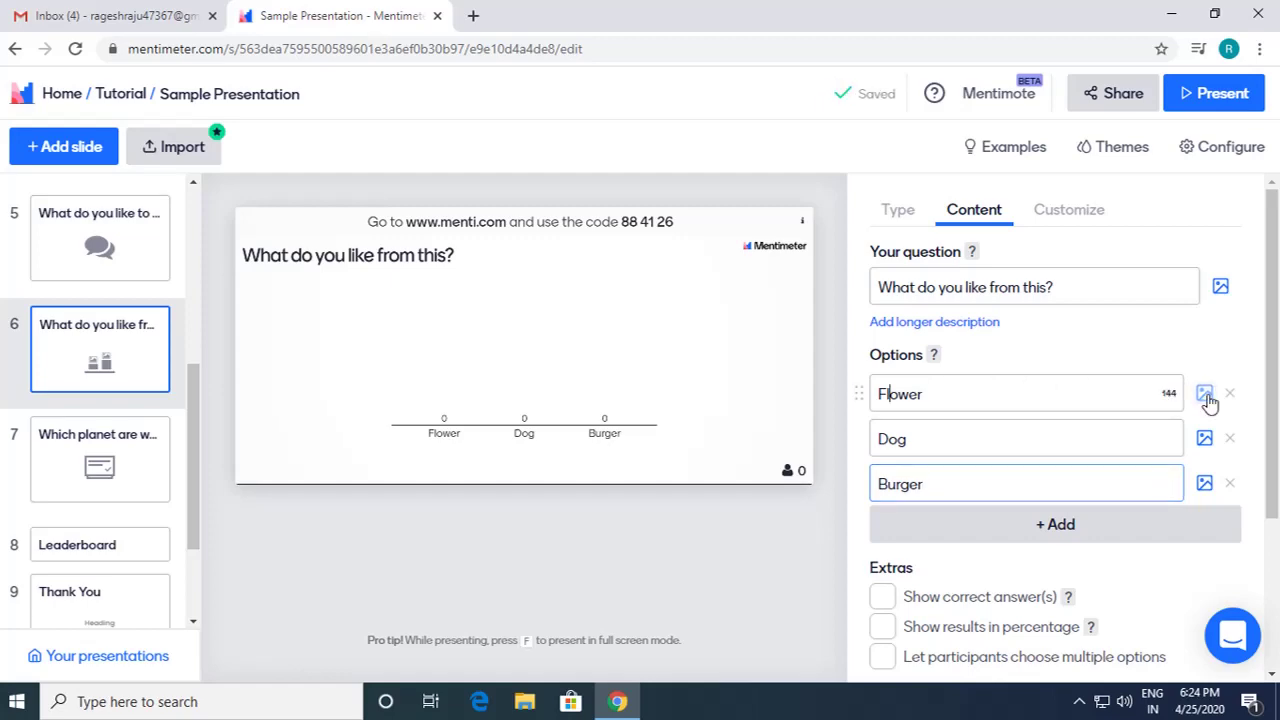
{"action": "left_click", "coordinate": [987, 183]}
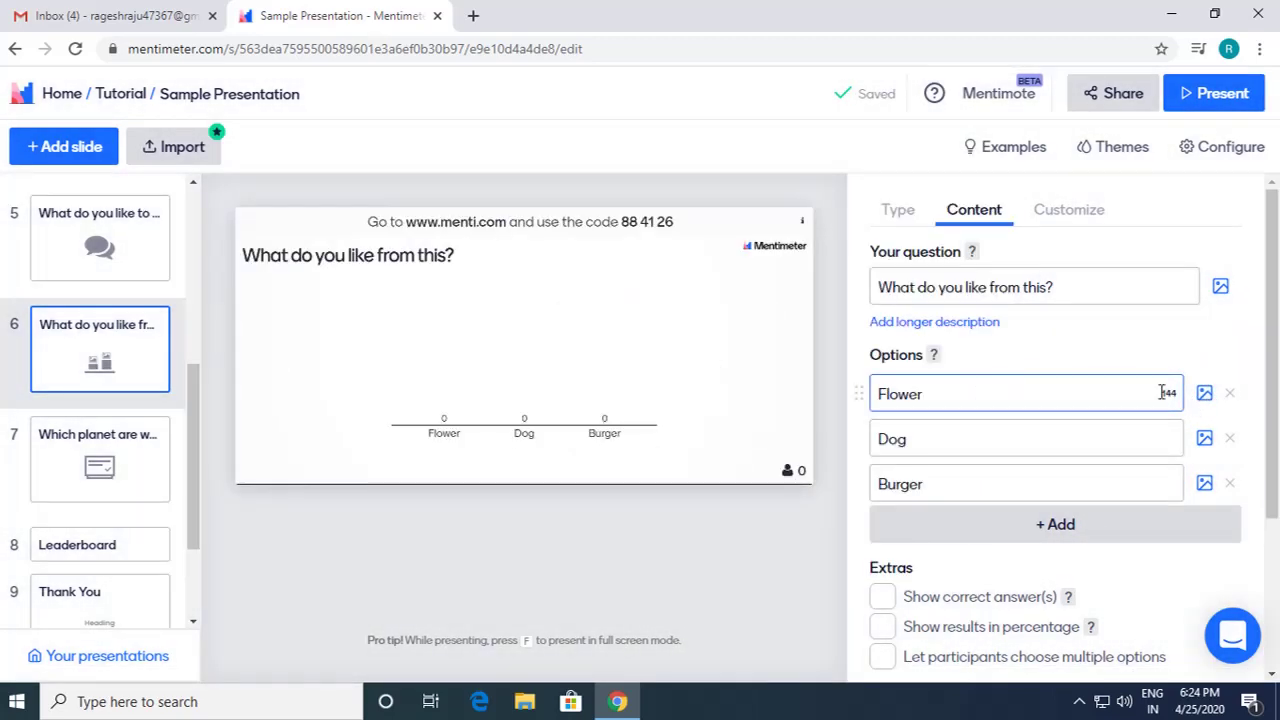
Step: Give the Flower option a red rose photo found by searching 'flo' in the image library
{"action": "left_click", "coordinate": [1205, 395]}
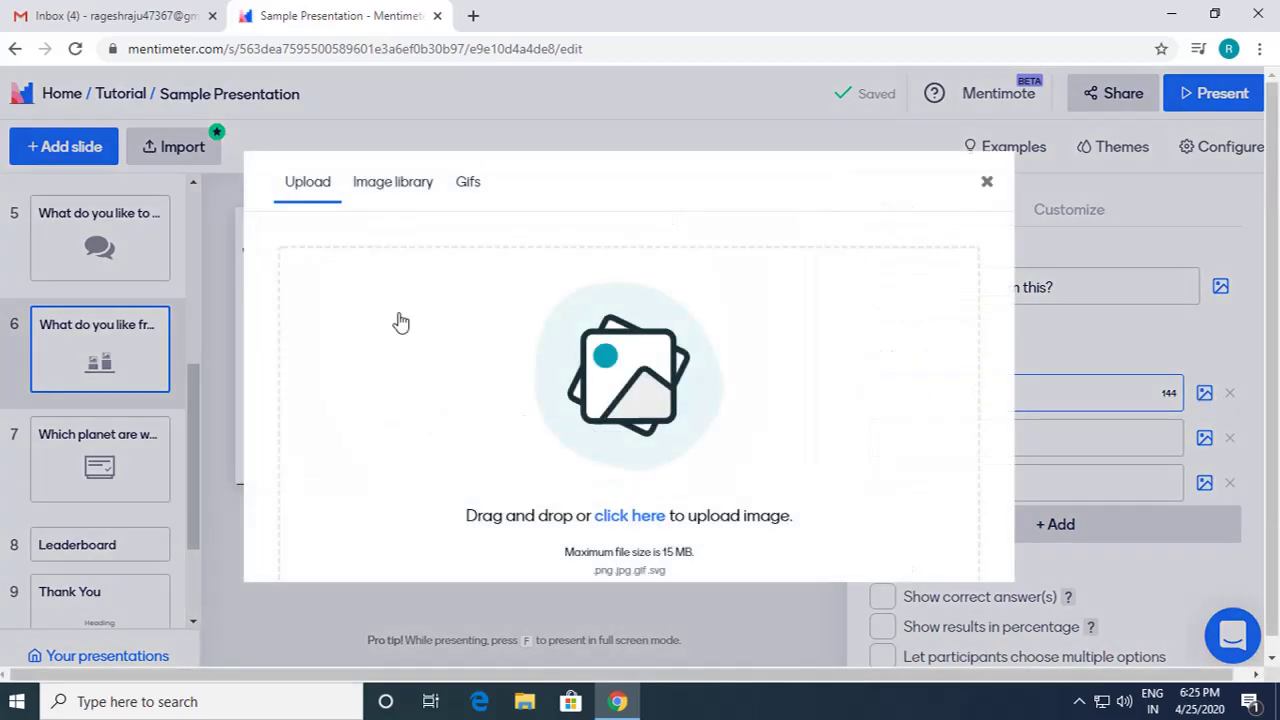
{"action": "left_click", "coordinate": [416, 196]}
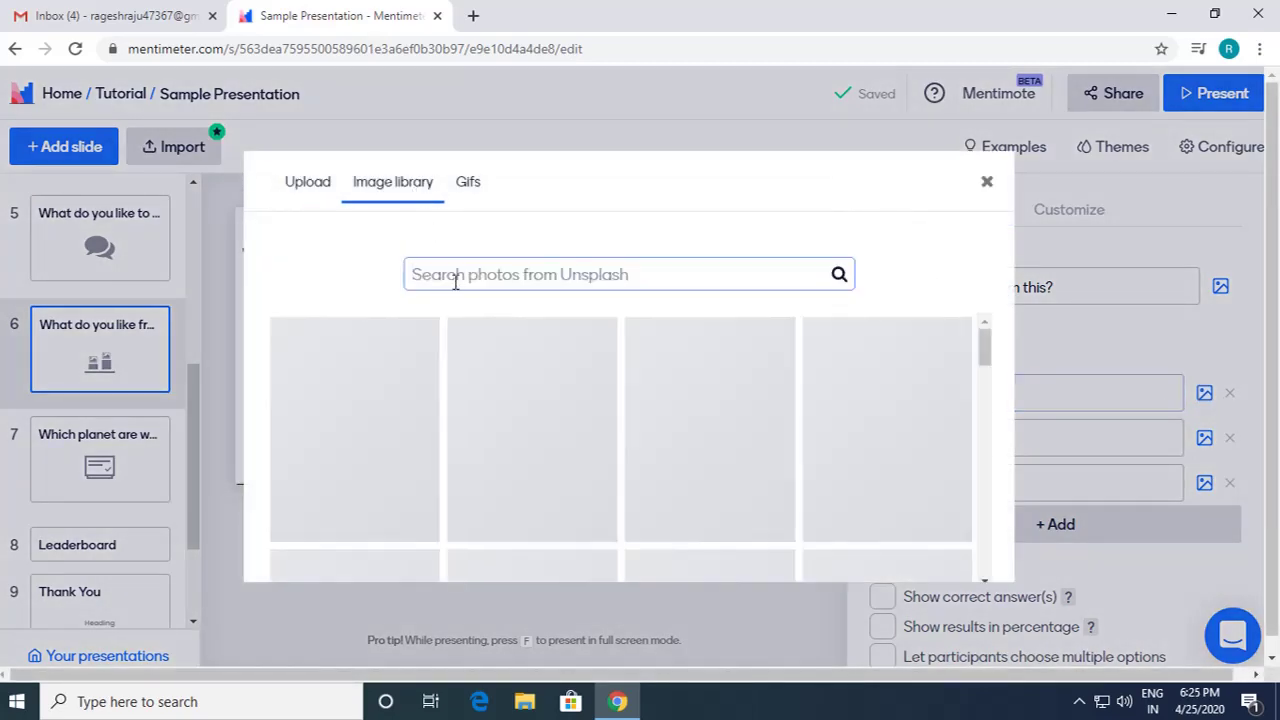
{"action": "type", "text": "flower"}
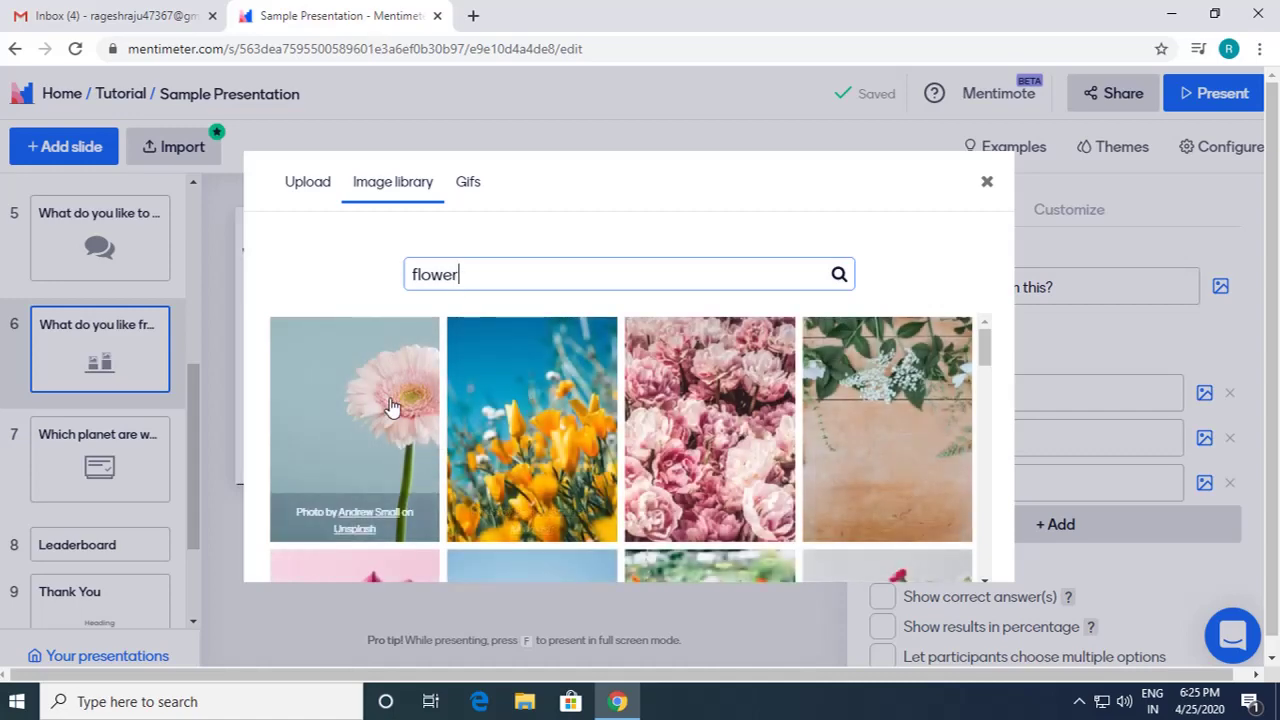
{"action": "scroll", "coordinate": [480, 440], "scroll_direction": "down", "scroll_amount": 4}
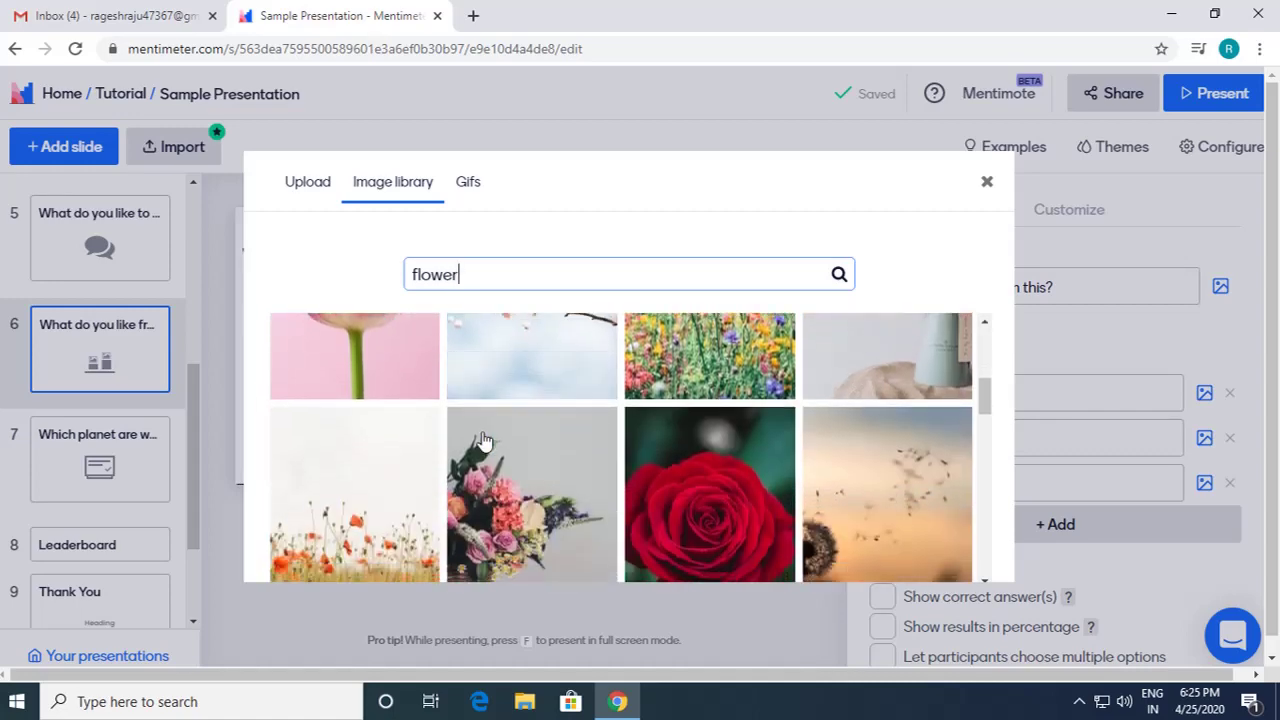
{"action": "left_click", "coordinate": [707, 518]}
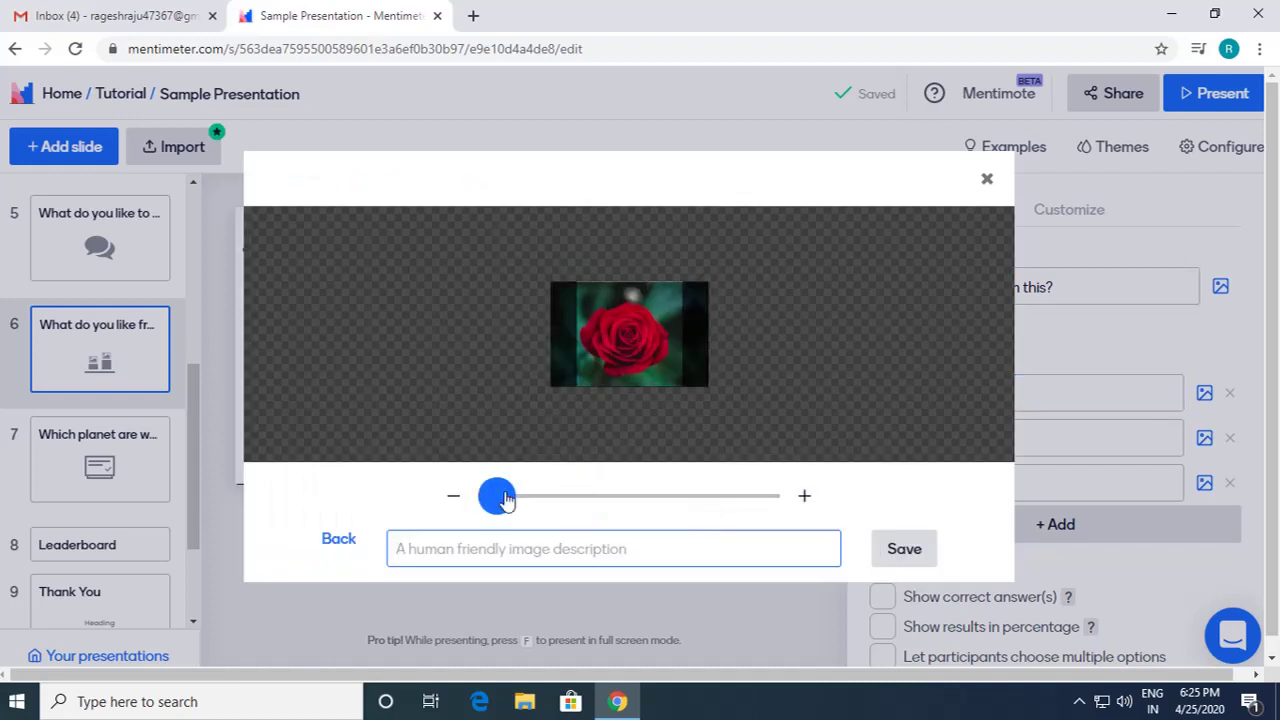
{"action": "mouse_move", "coordinate": [505, 500]}
{"action": "left_mouse_down"}
{"action": "mouse_move", "coordinate": [562, 503]}
{"action": "mouse_move", "coordinate": [507, 509]}
{"action": "left_mouse_up"}
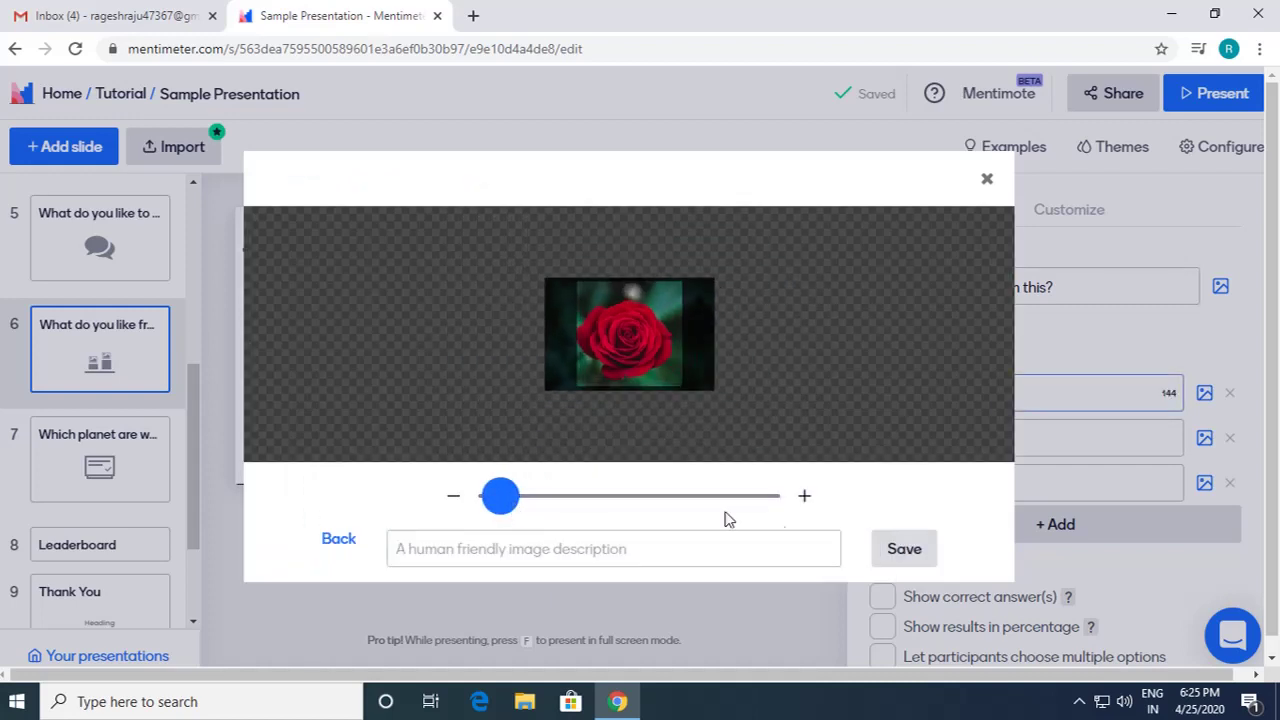
{"action": "left_click", "coordinate": [903, 552]}
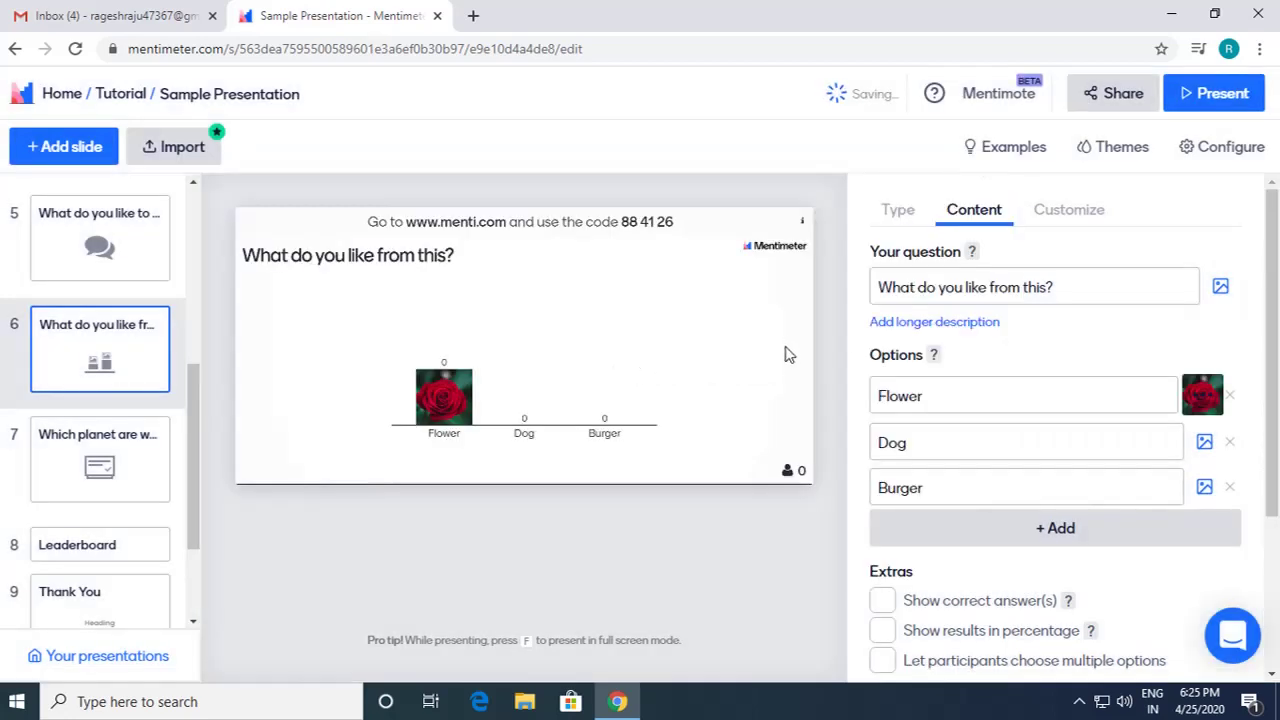
Step: Attach a dog photo from the image library to the Dog option
{"action": "left_click", "coordinate": [1204, 444]}
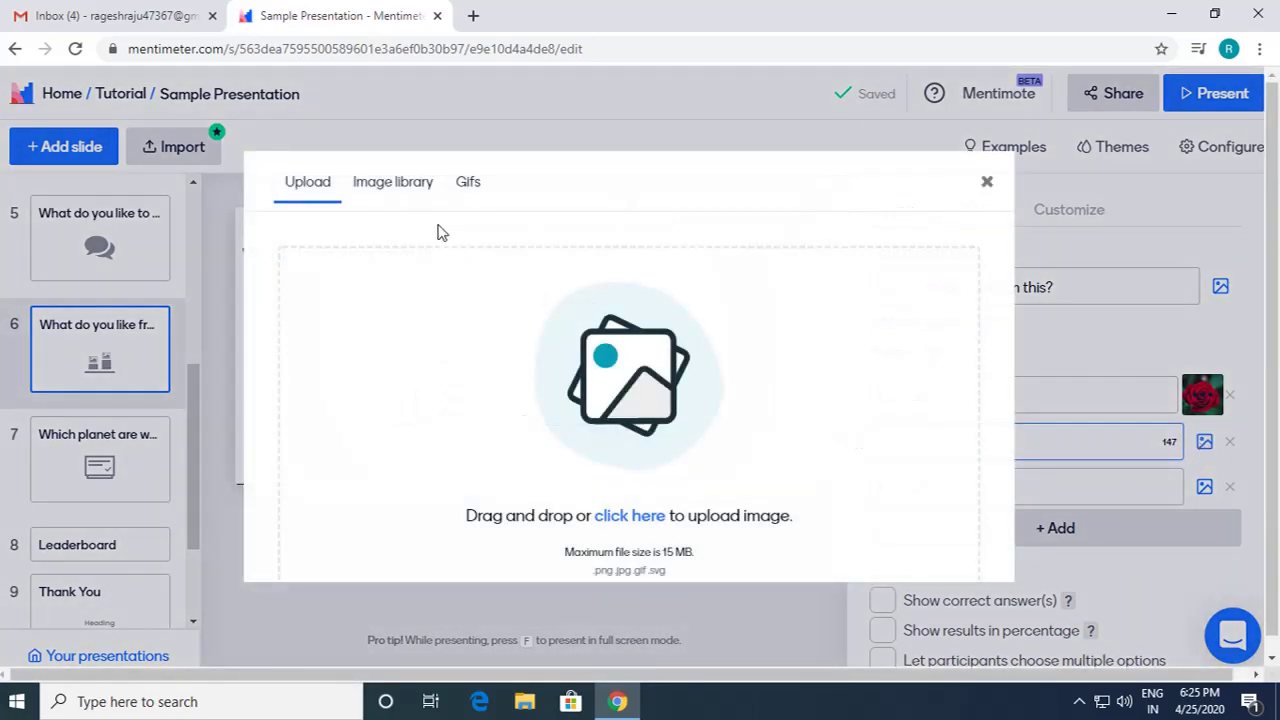
{"action": "left_click", "coordinate": [406, 181]}
{"action": "type", "text": "D"}
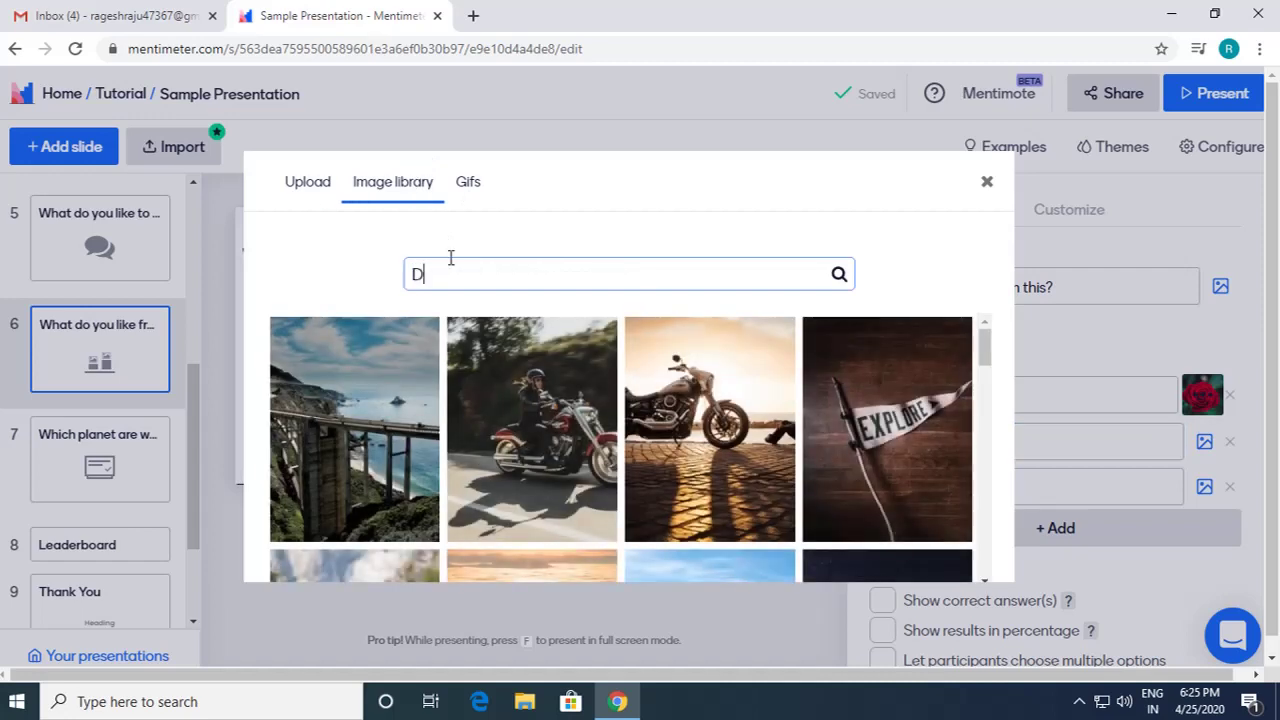
{"action": "type", "text": "og"}
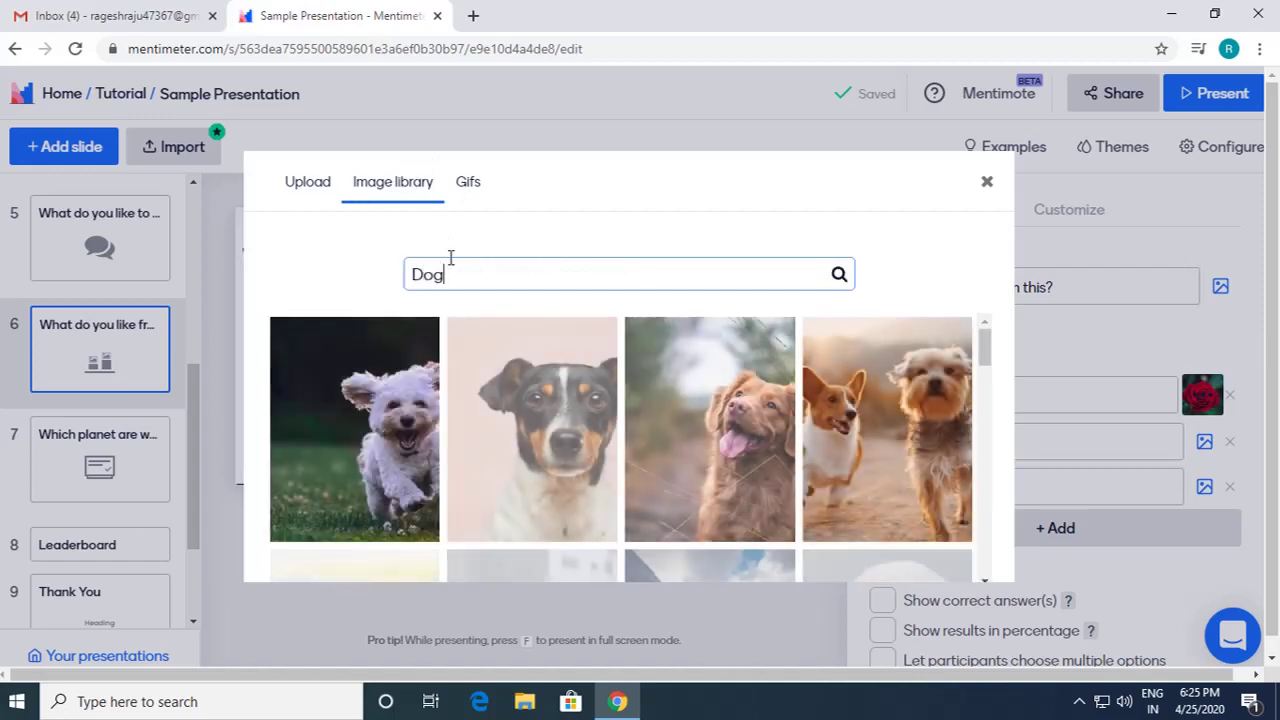
{"action": "left_click", "coordinate": [530, 430]}
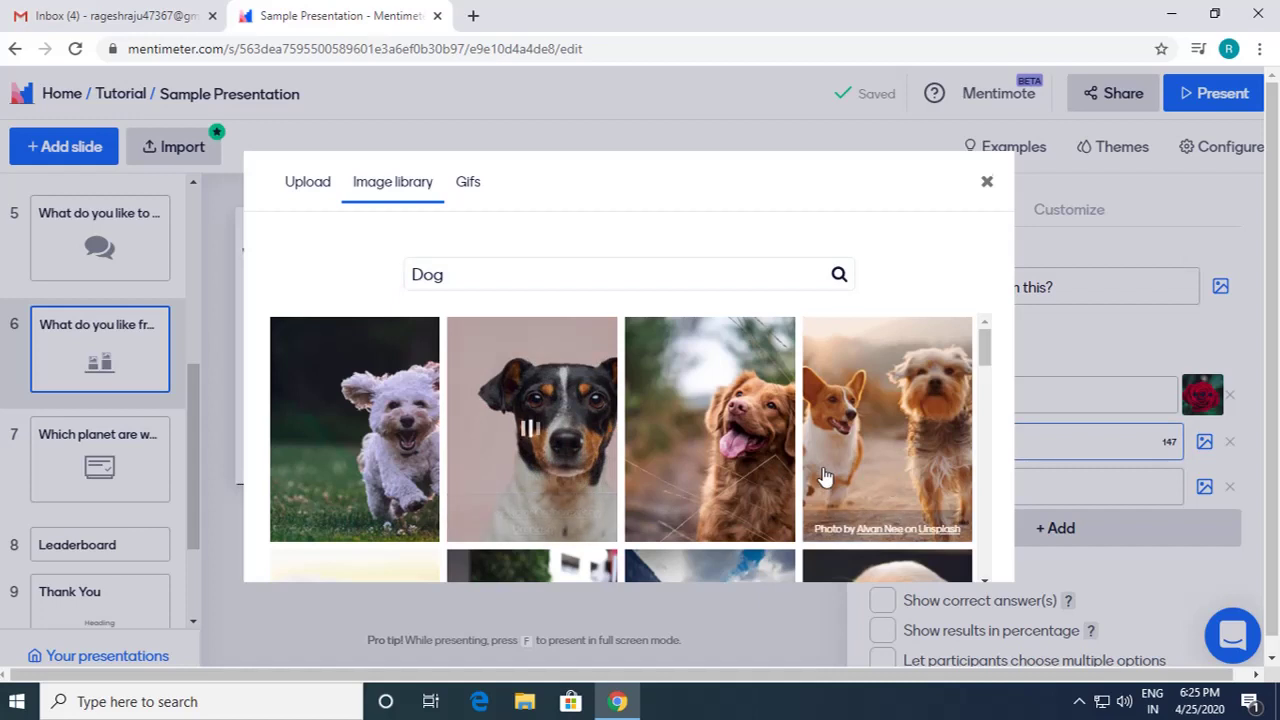
{"action": "left_click", "coordinate": [904, 552]}
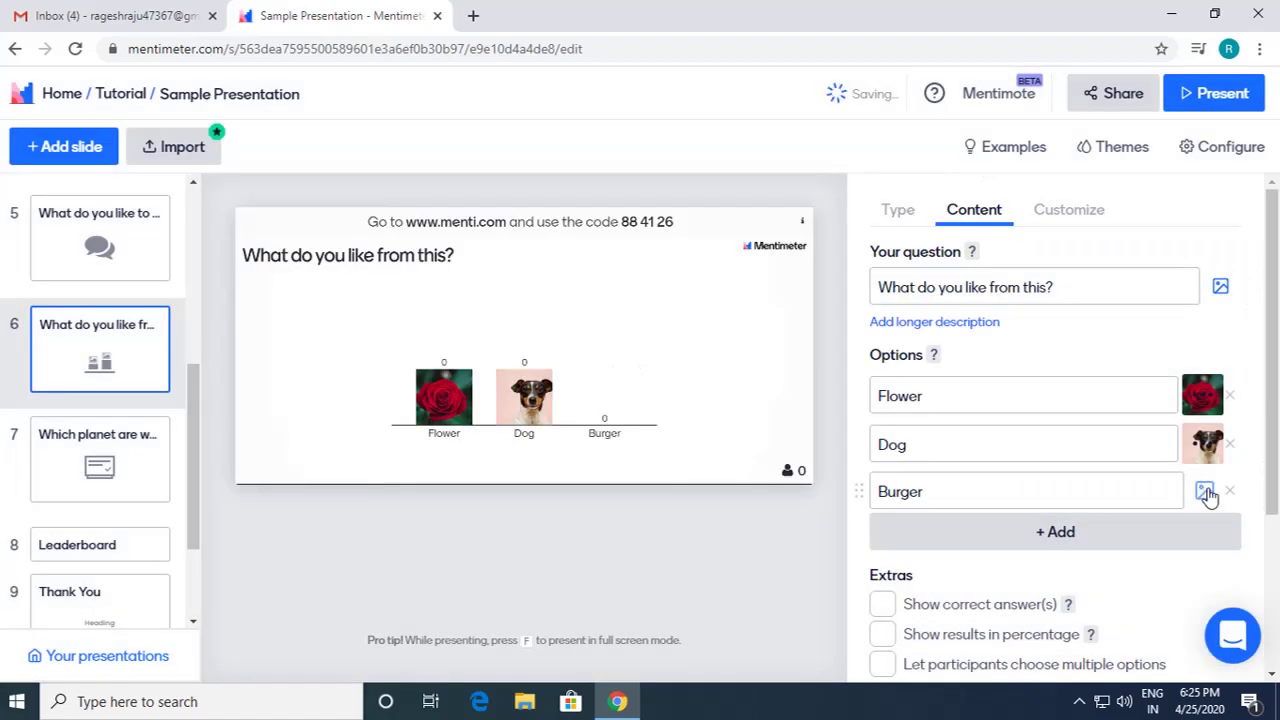
Step: Delete the stray letters so the third option reads Burger
{"action": "left_click", "coordinate": [1205, 492]}
{"action": "left_click", "coordinate": [415, 186]}
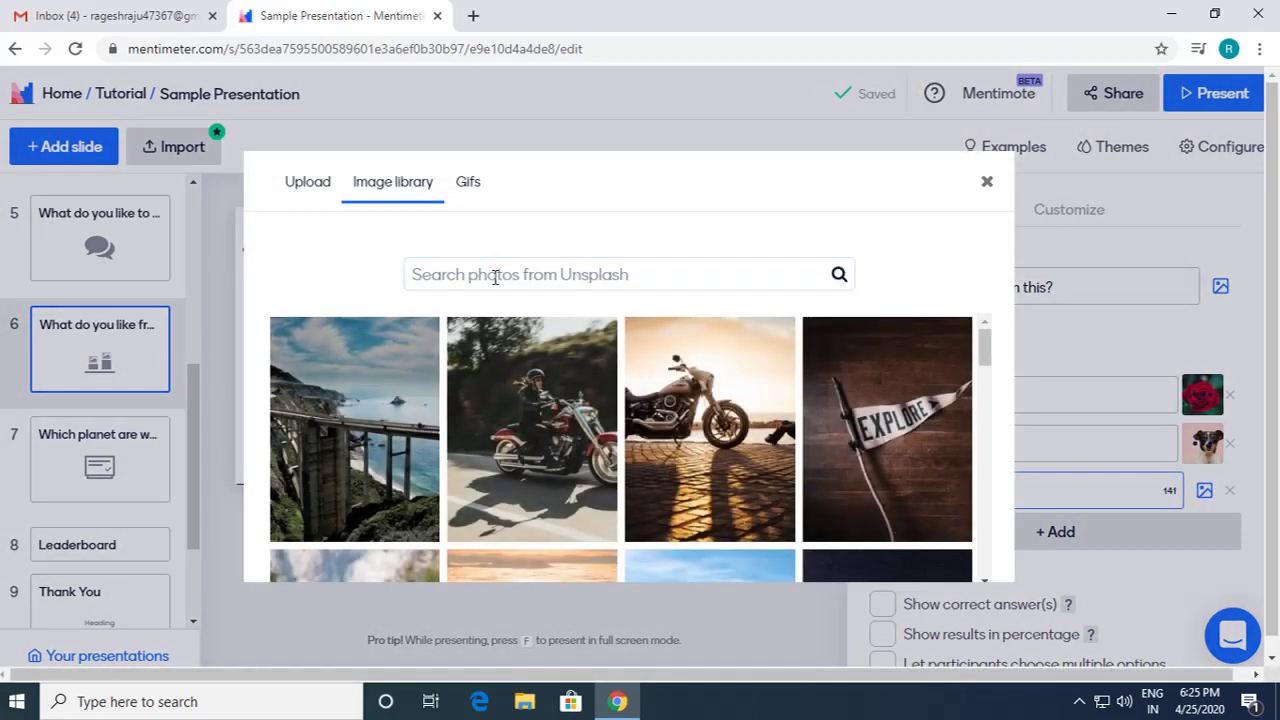
{"action": "left_click", "coordinate": [986, 184]}
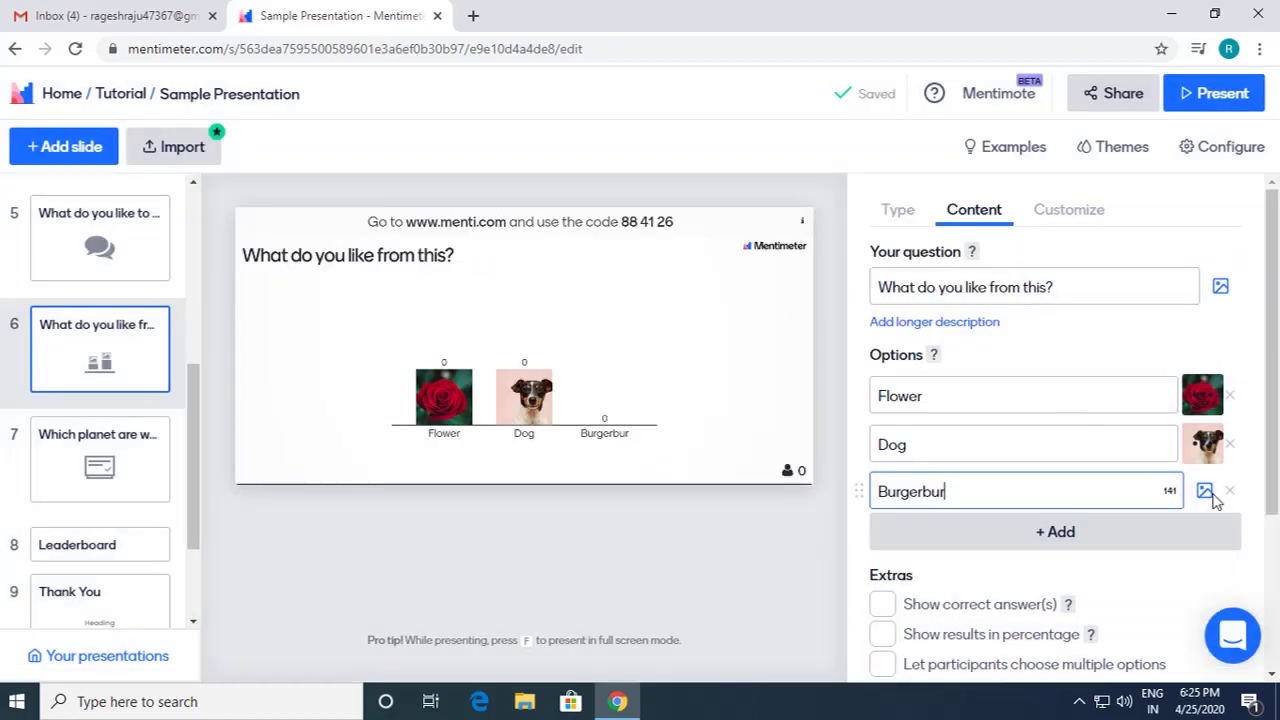
{"action": "left_click_drag", "start_coordinate": [1034, 491], "coordinate": [930, 488]}
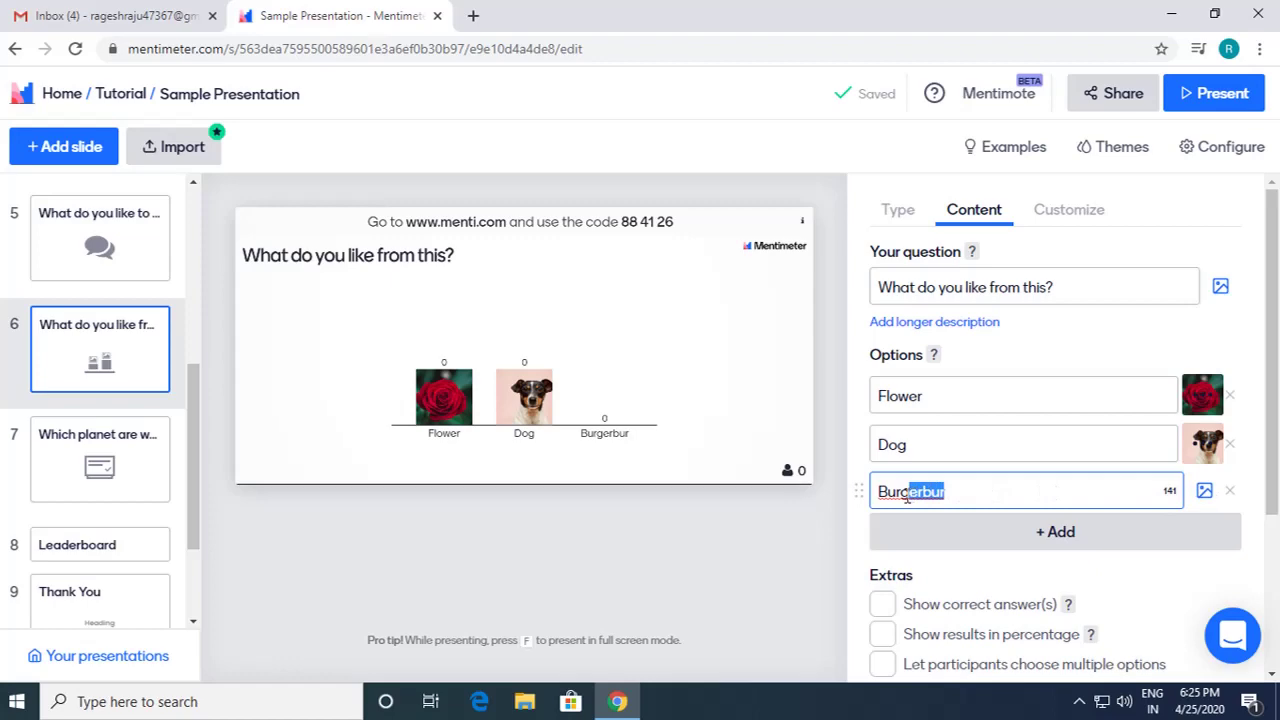
{"action": "key", "text": "BackSpace"}
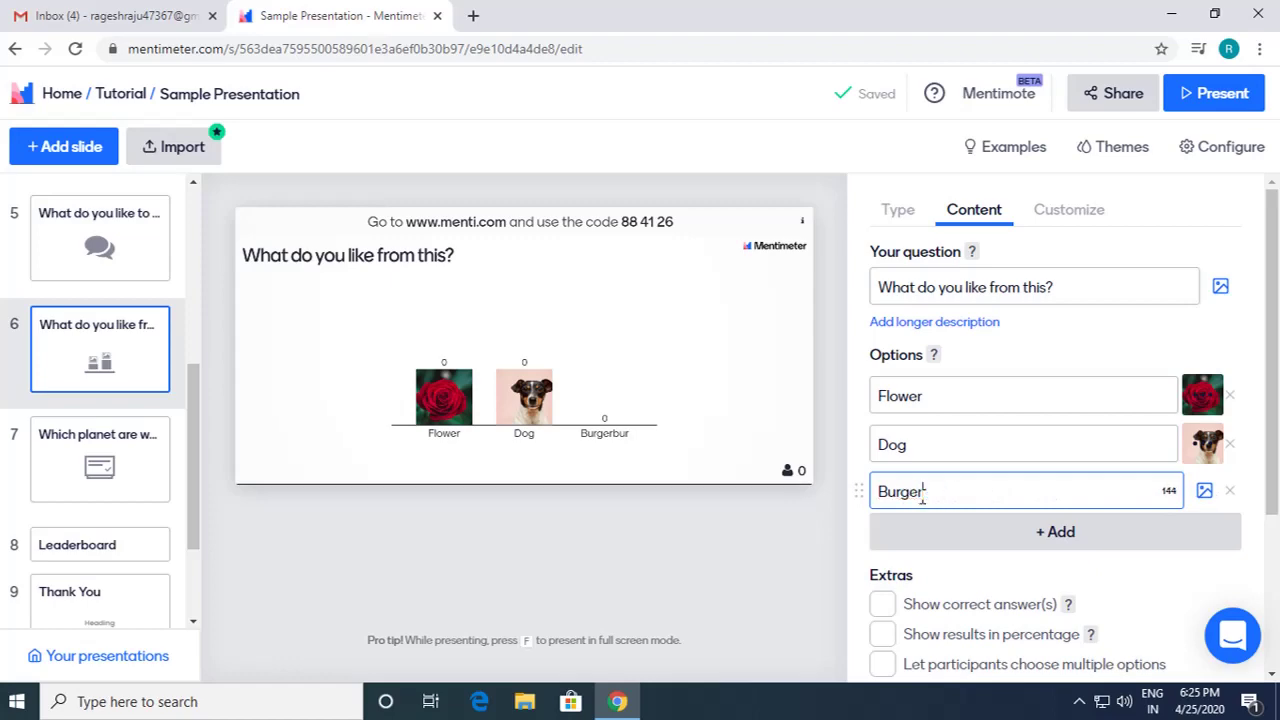
Step: Attach a burger photo found by searching 'burger' to the Burger option
{"action": "left_click", "coordinate": [1200, 492]}
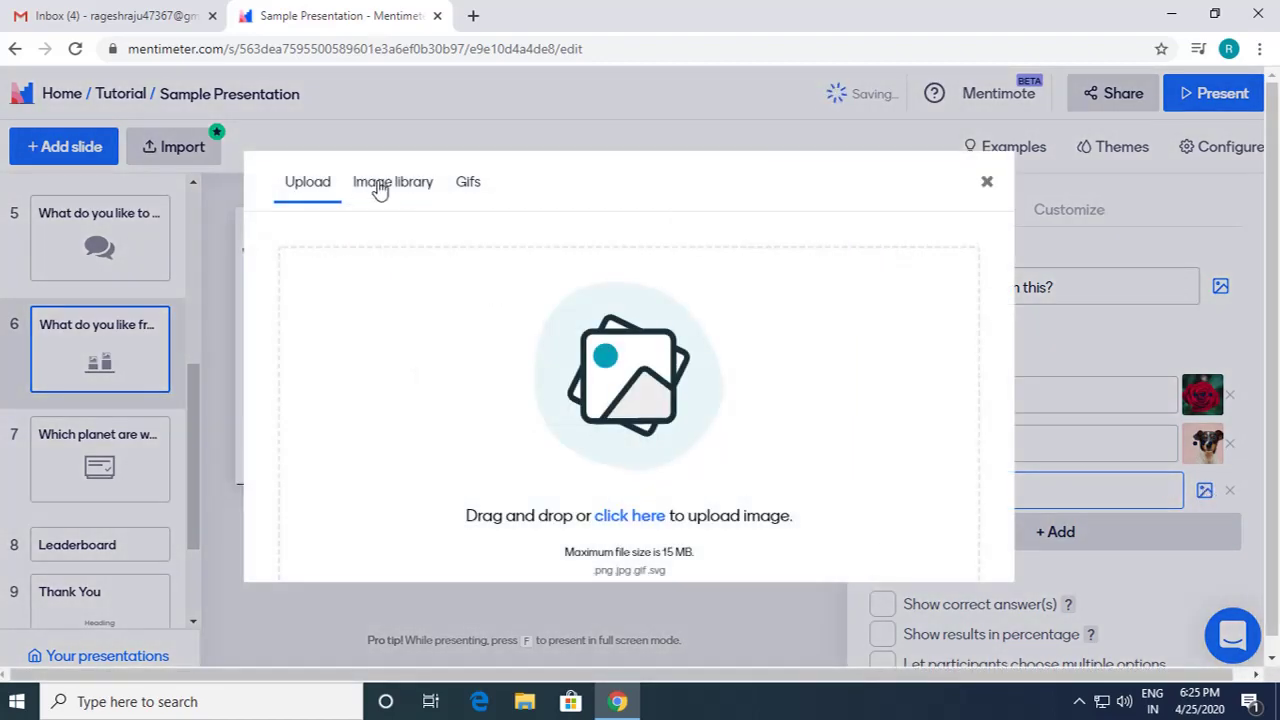
{"action": "left_click", "coordinate": [380, 184]}
{"action": "type", "text": "bu"}
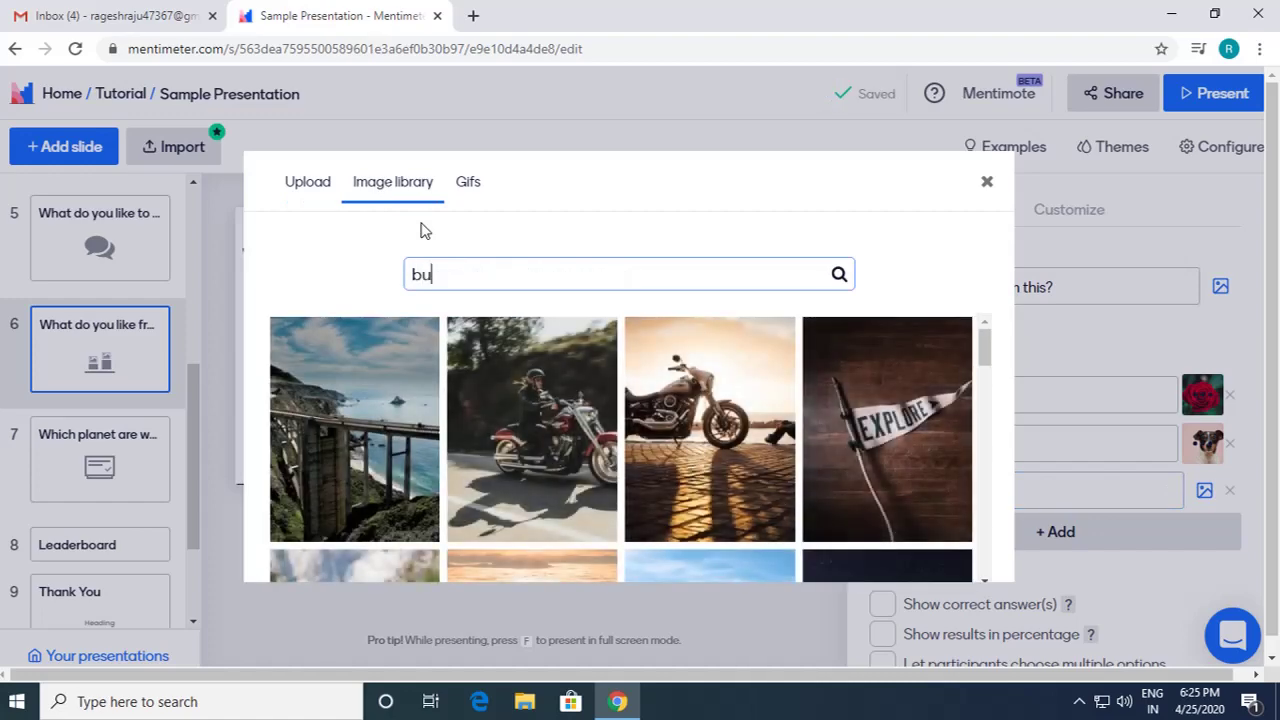
{"action": "type", "text": "rger"}
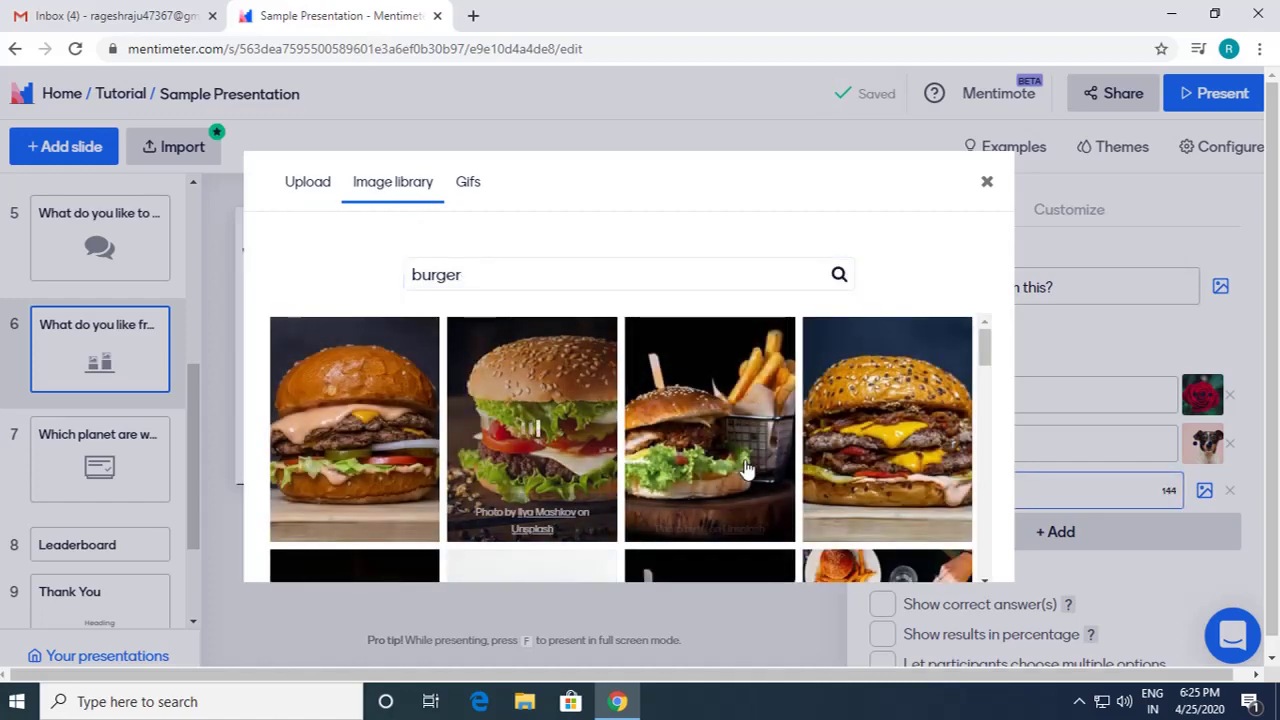
{"action": "left_click", "coordinate": [517, 366]}
{"action": "left_click", "coordinate": [900, 565]}
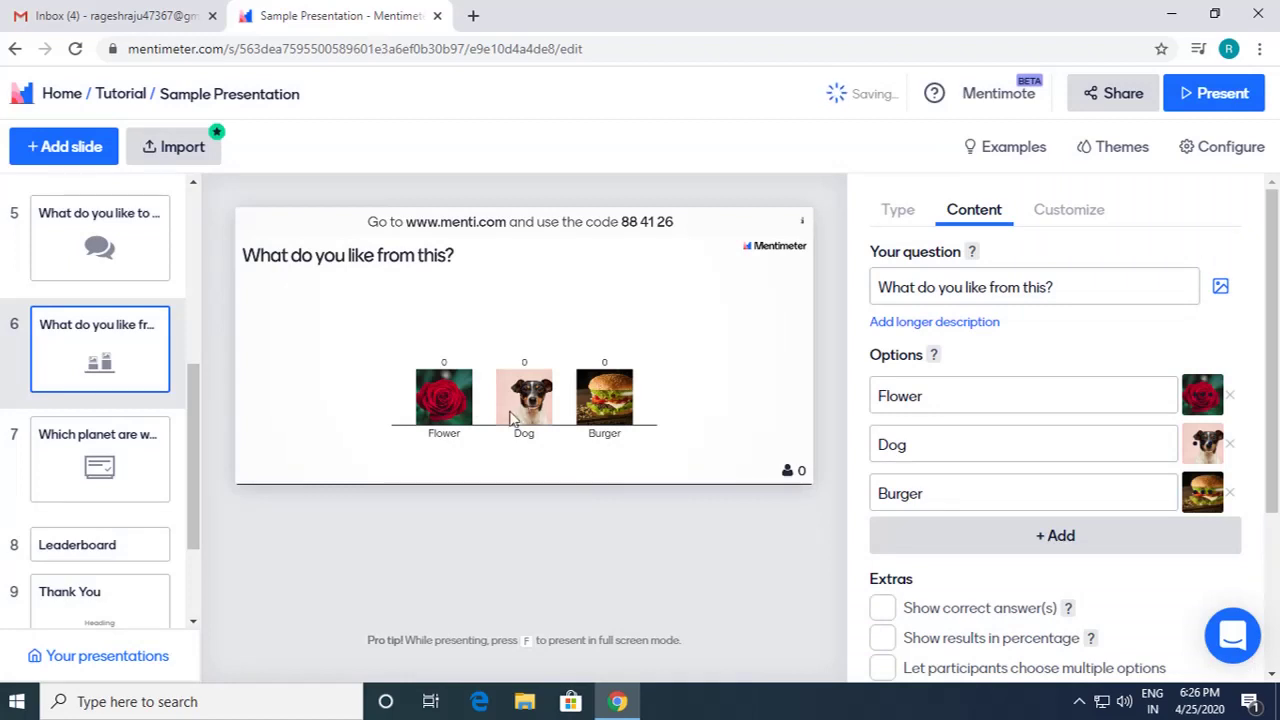
Step: Show the slide's results as percentages
{"action": "scroll", "coordinate": [1000, 590], "scroll_direction": "down", "scroll_amount": 1}
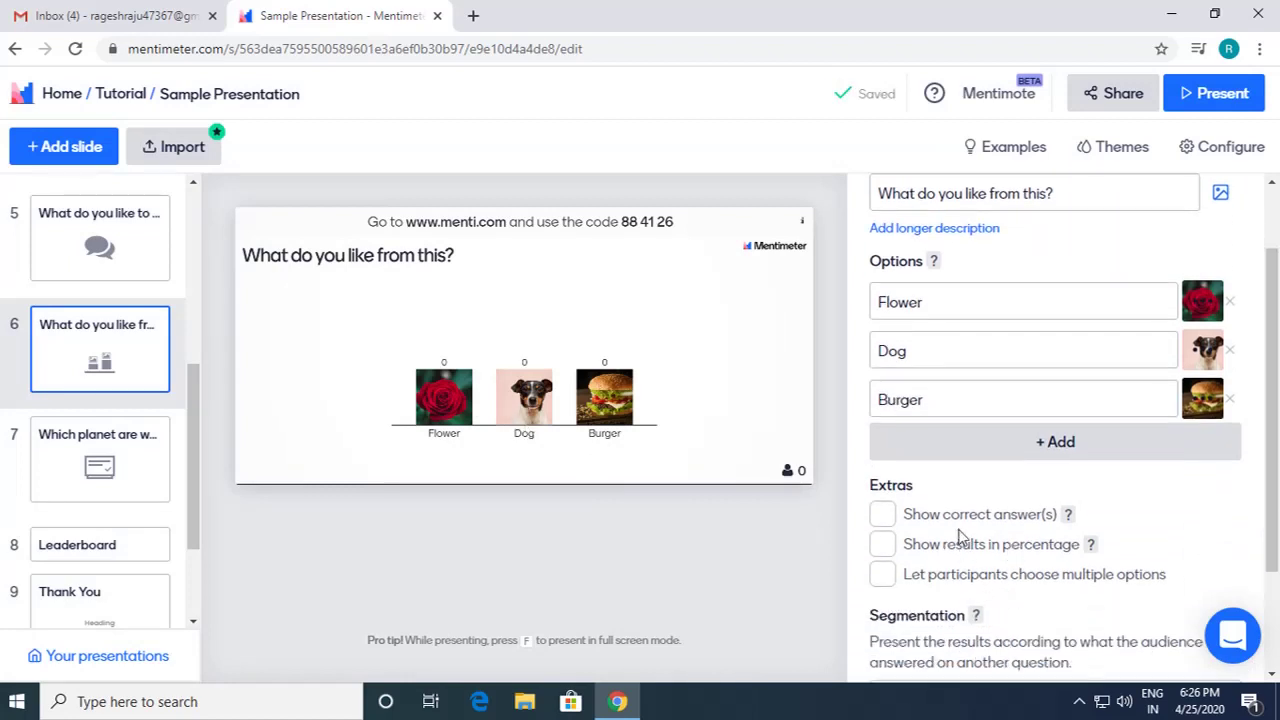
{"action": "left_click", "coordinate": [884, 546]}
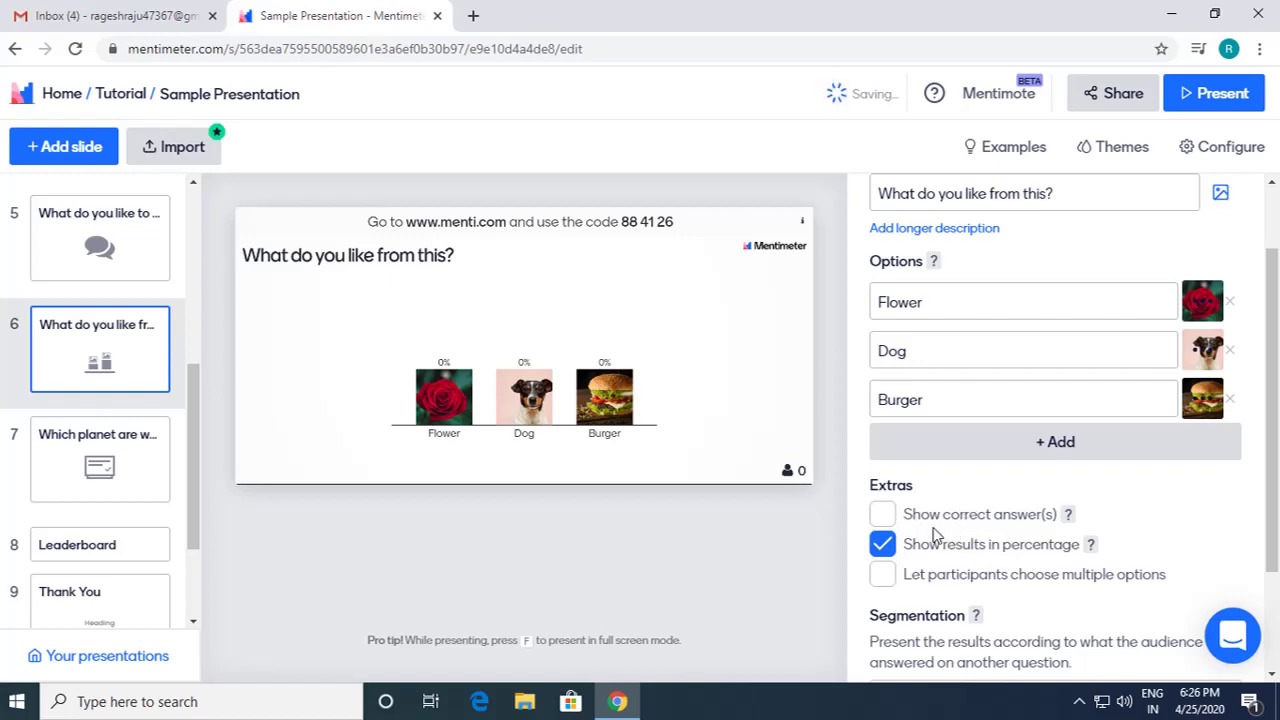
{"action": "scroll", "coordinate": [1003, 578], "scroll_direction": "down", "scroll_amount": 1}
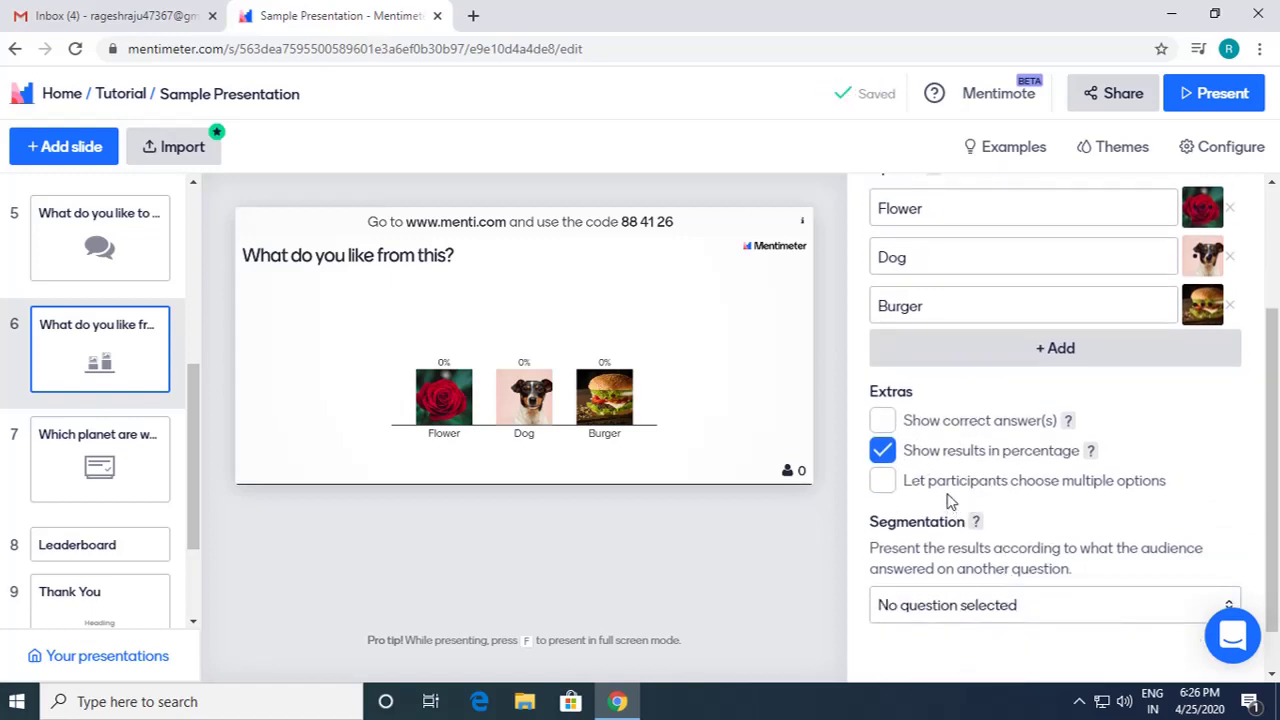
{"action": "scroll", "coordinate": [958, 507], "scroll_direction": "up", "scroll_amount": 2}
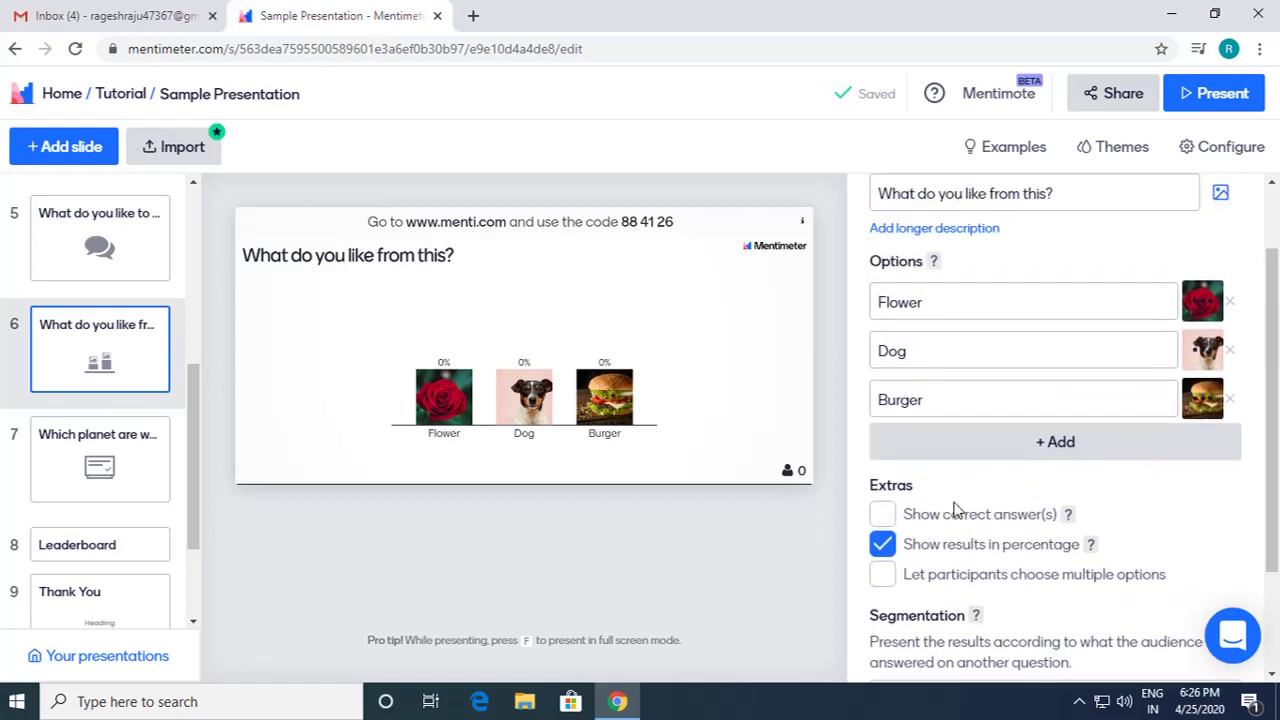
Step: Present the Image Choice slide, submit an audience vote for Dog (100%), then return to the editor
{"action": "left_click", "coordinate": [1193, 104]}
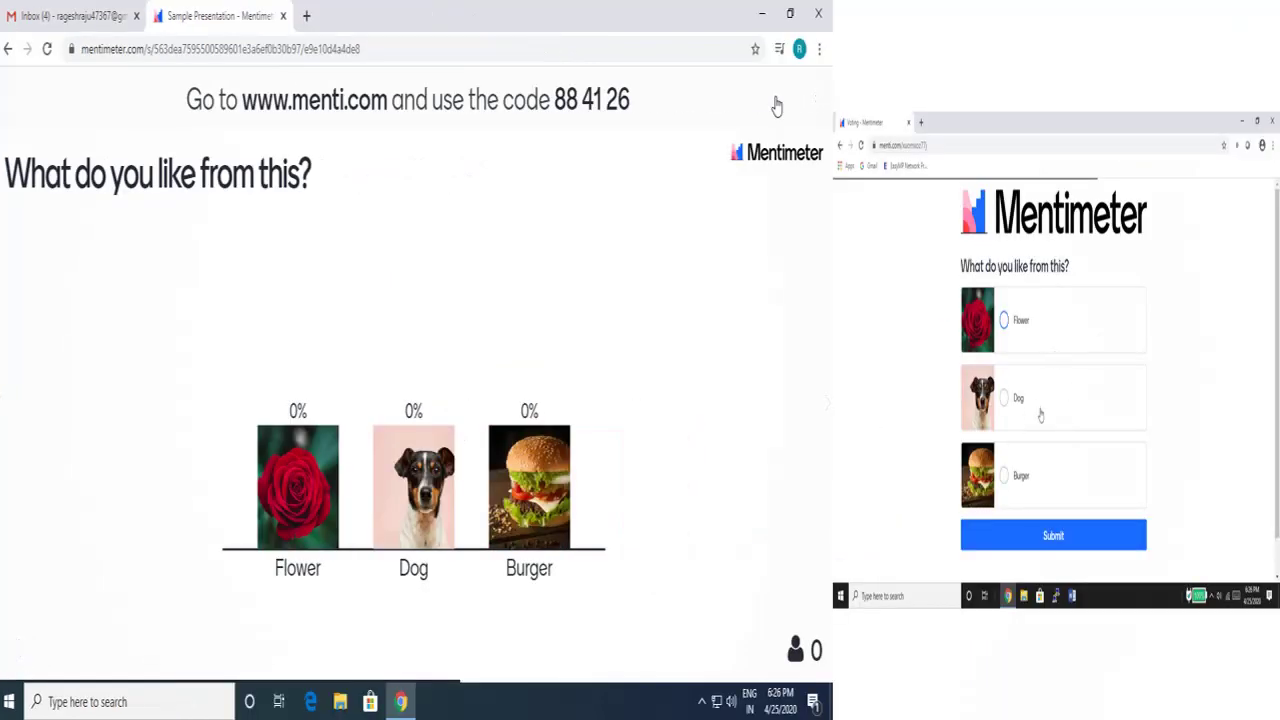
{"action": "left_click", "coordinate": [1021, 400]}
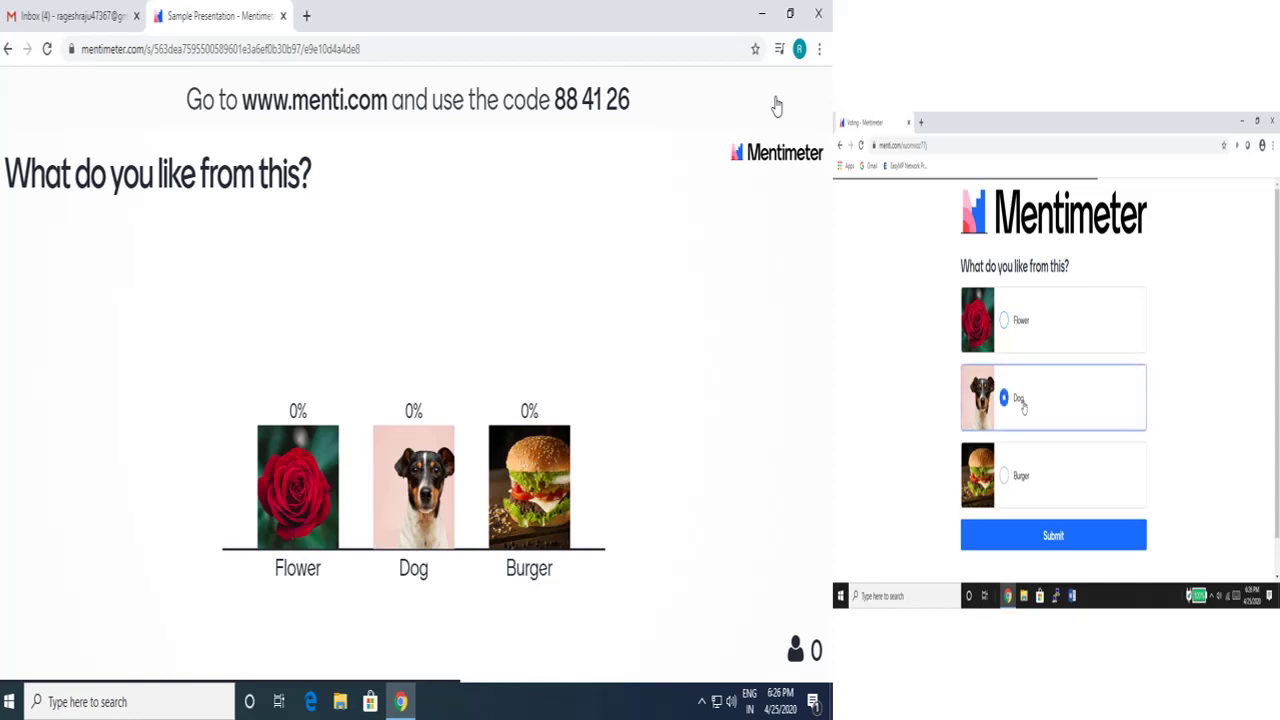
{"action": "left_click", "coordinate": [1054, 535]}
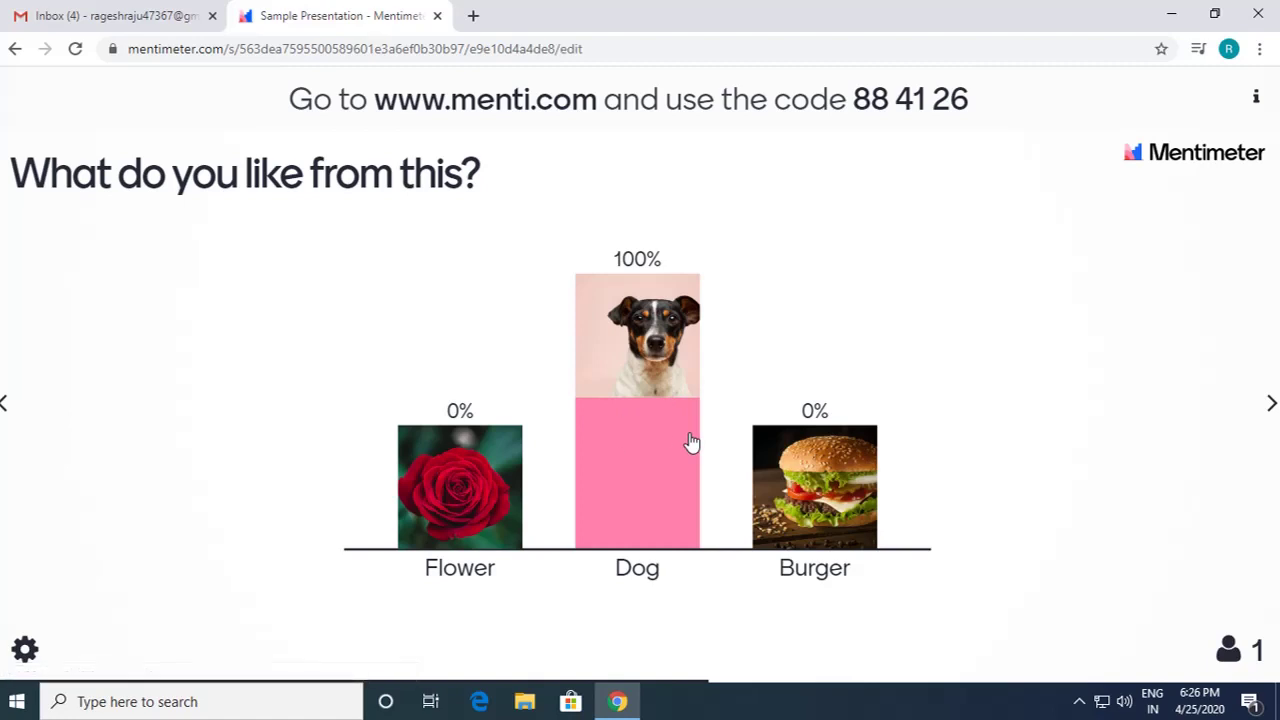
{"action": "key", "text": "Escape"}
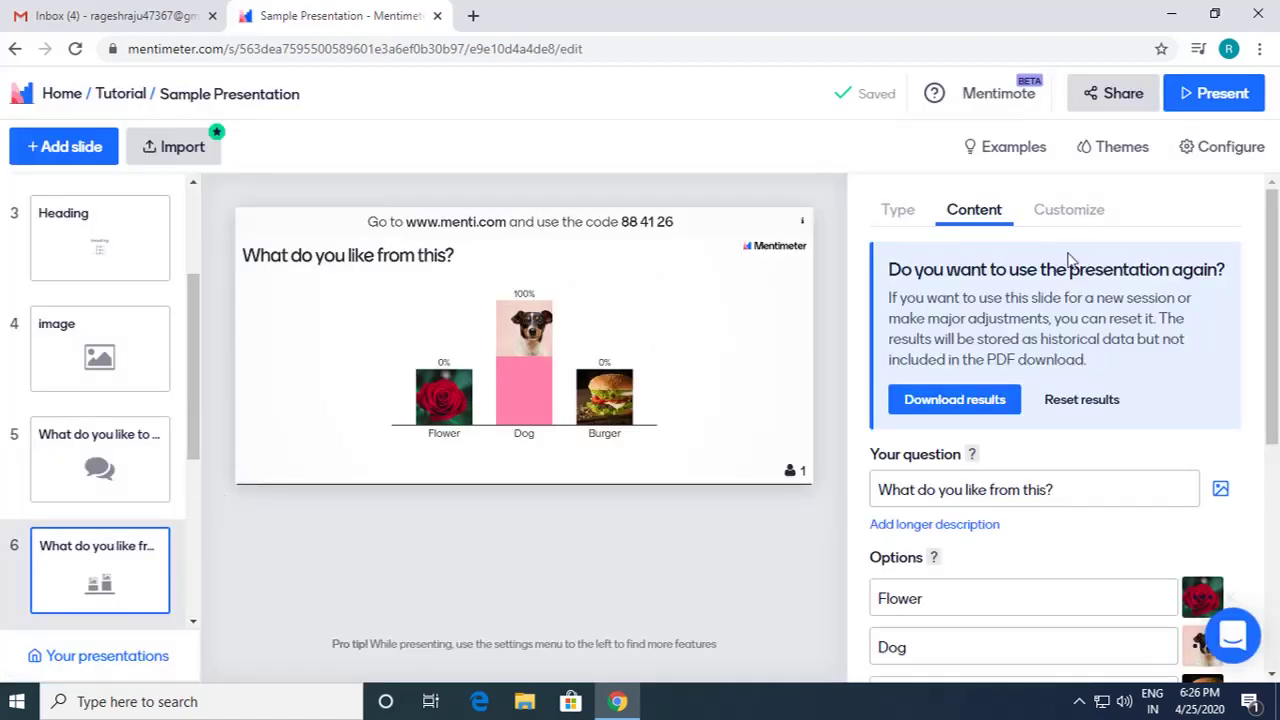
Step: Add a Q&A slide 'Ask me anything', switching questions to all slides, then back to Q&A slides only
{"action": "left_click", "coordinate": [94, 143]}
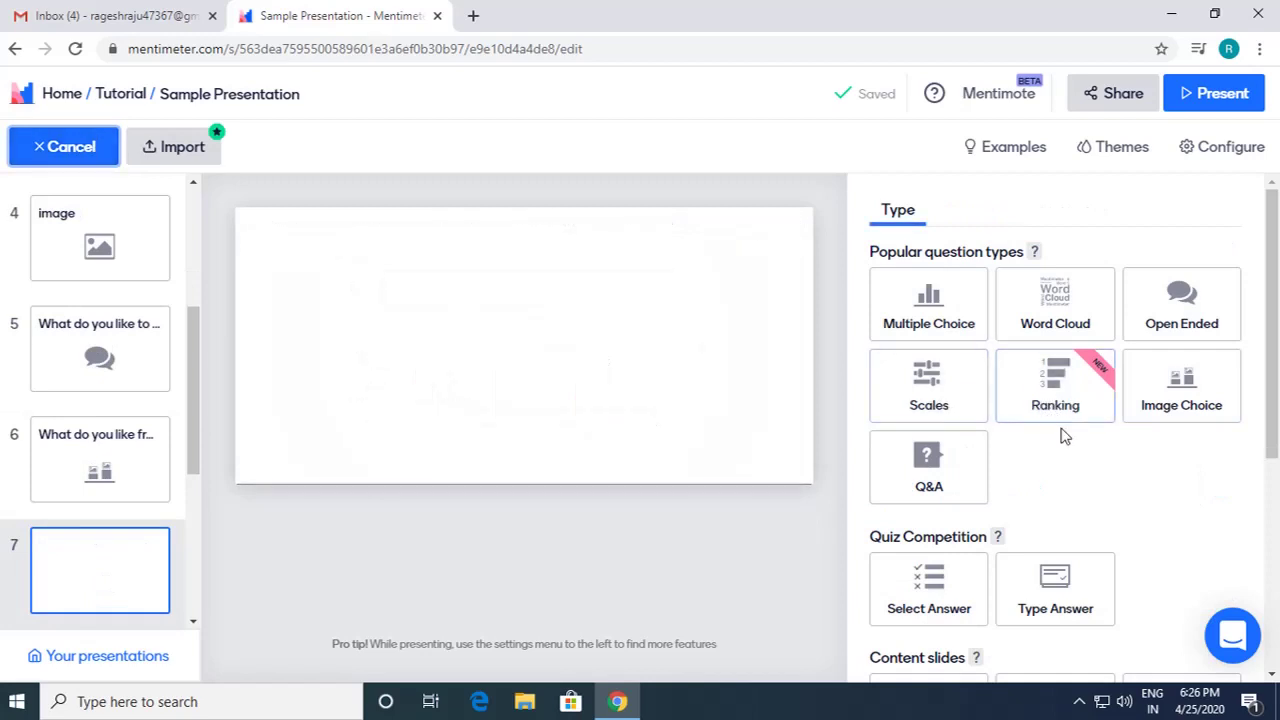
{"action": "left_click", "coordinate": [930, 466]}
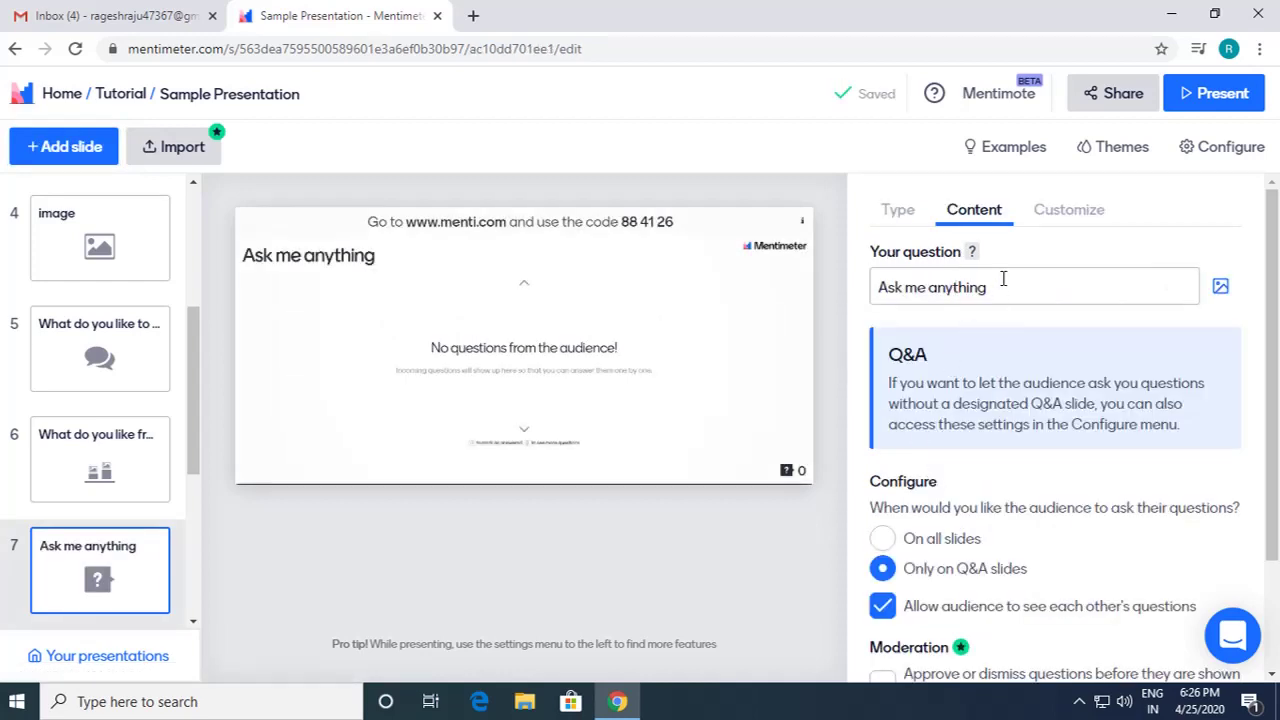
{"action": "scroll", "coordinate": [1060, 527], "scroll_direction": "down", "scroll_amount": 1}
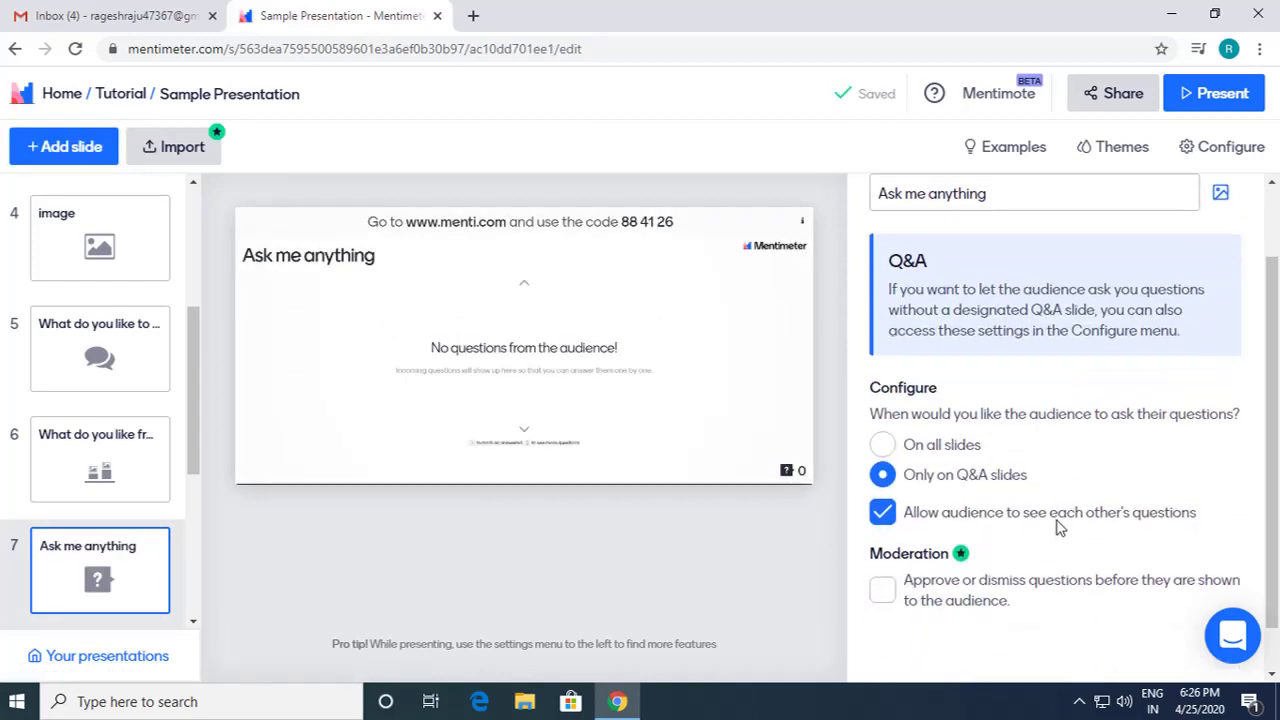
{"action": "left_click", "coordinate": [886, 448]}
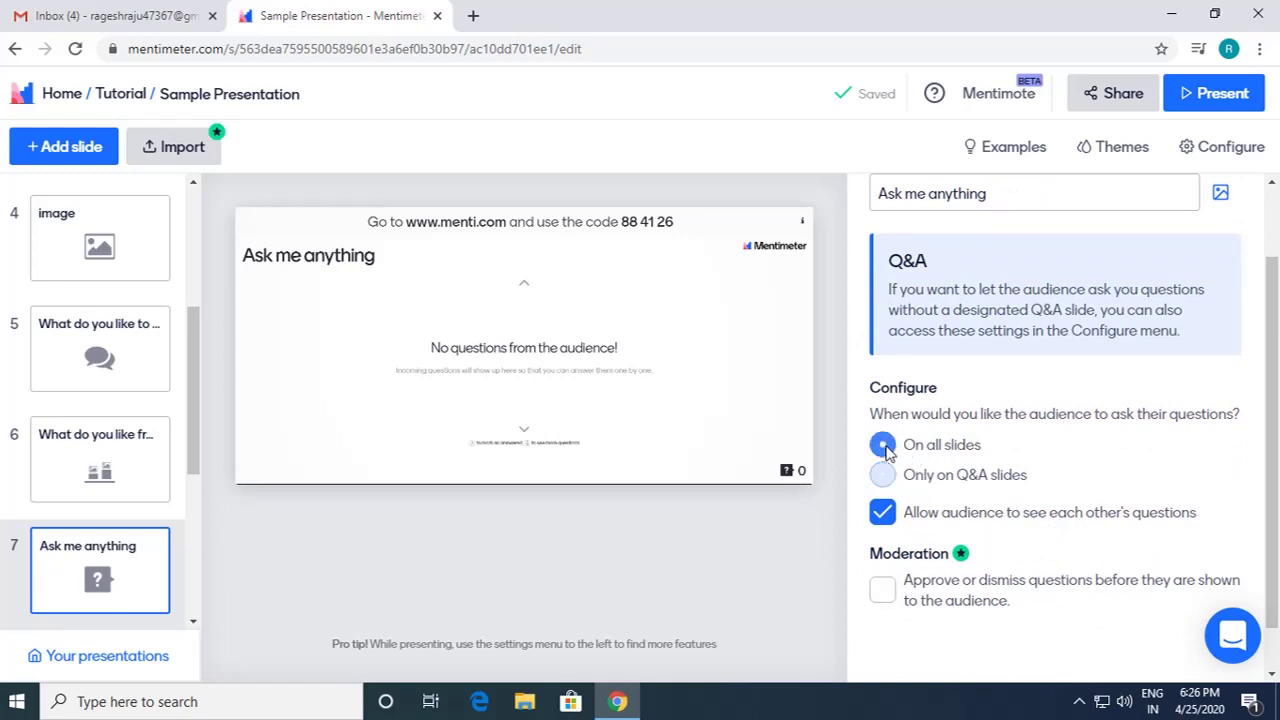
{"action": "left_click", "coordinate": [885, 476]}
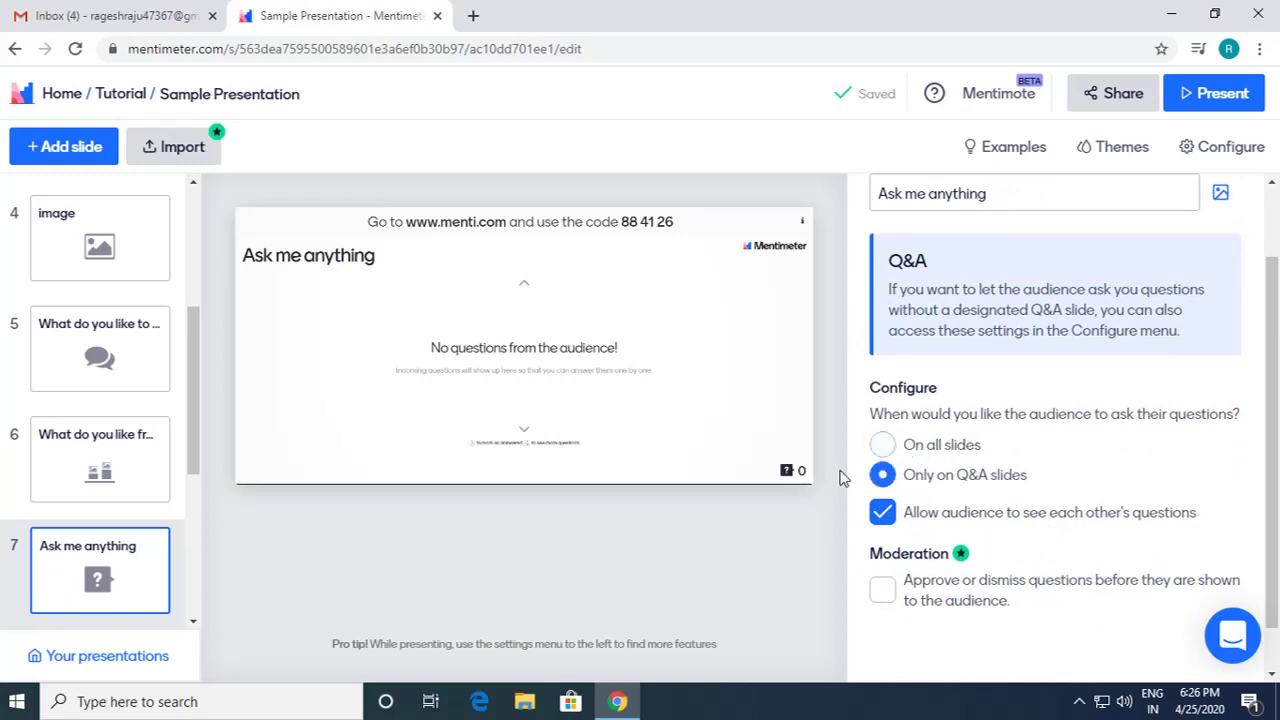
{"action": "scroll", "coordinate": [968, 493], "scroll_direction": "down", "scroll_amount": 1}
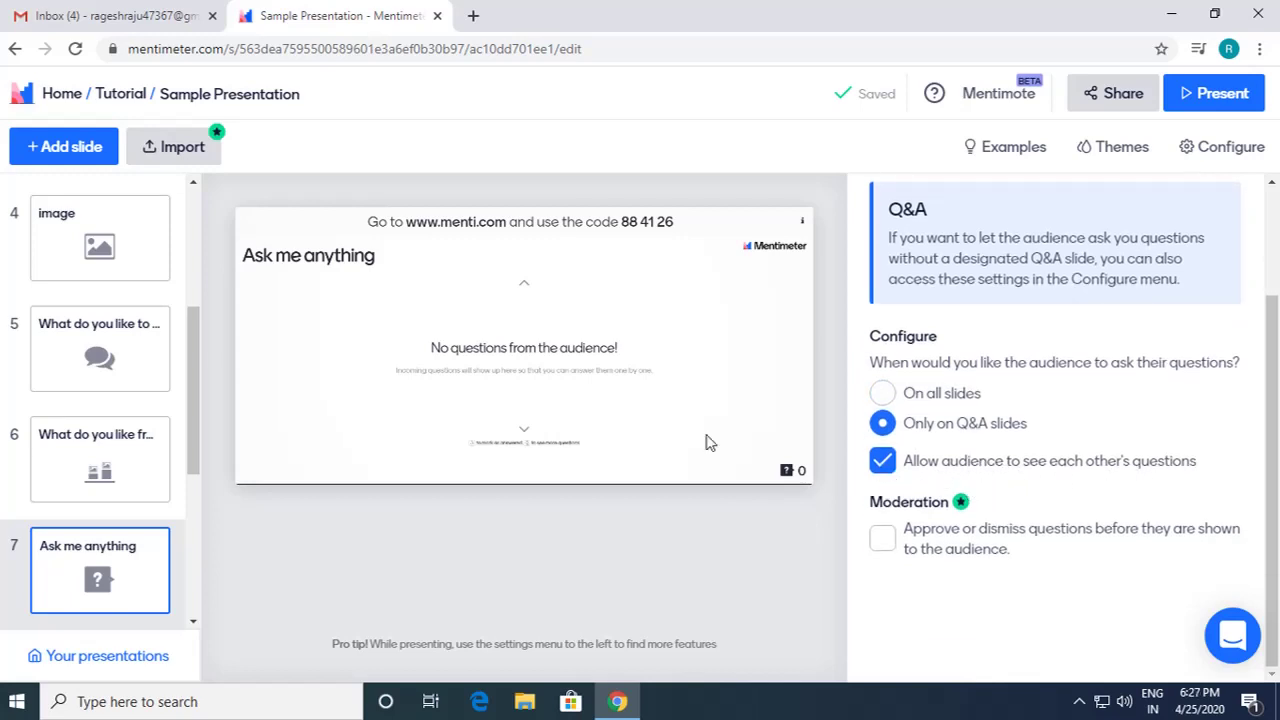
Step: Present the Q&A slide, submit the audience question 'How is this option working?' and upvote it
{"action": "left_click", "coordinate": [1221, 105]}
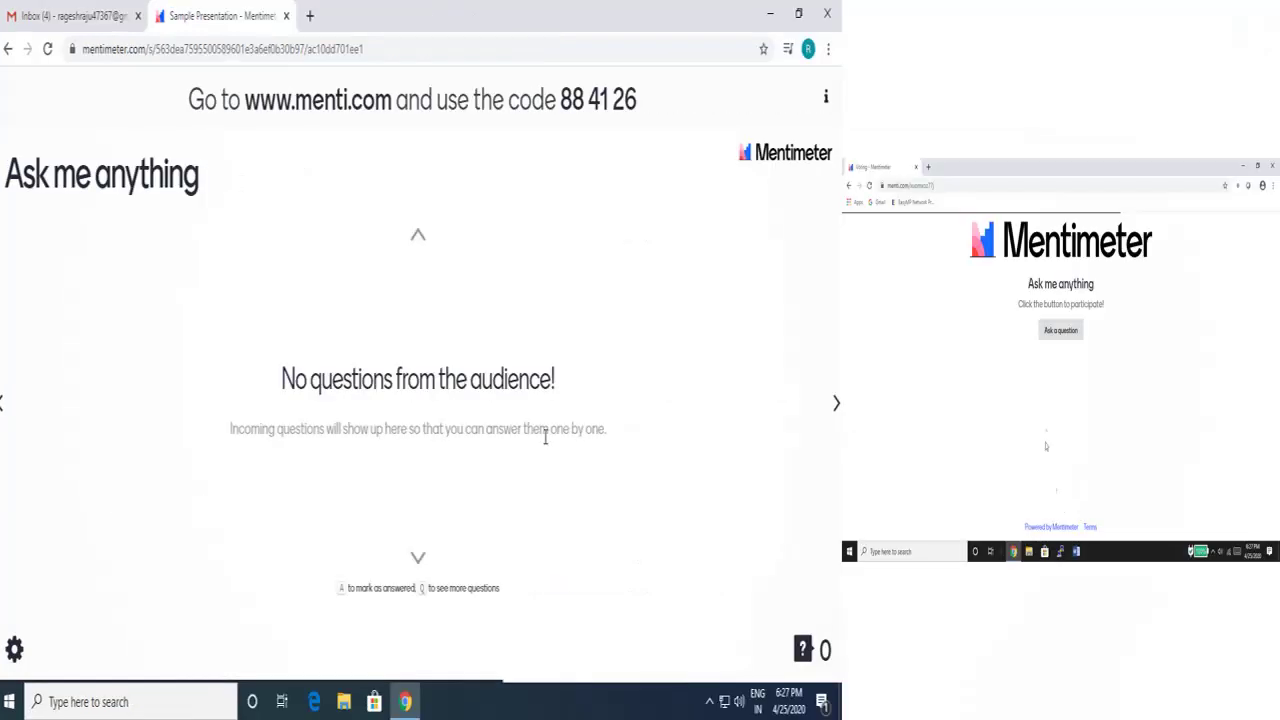
{"action": "left_click", "coordinate": [1058, 331]}
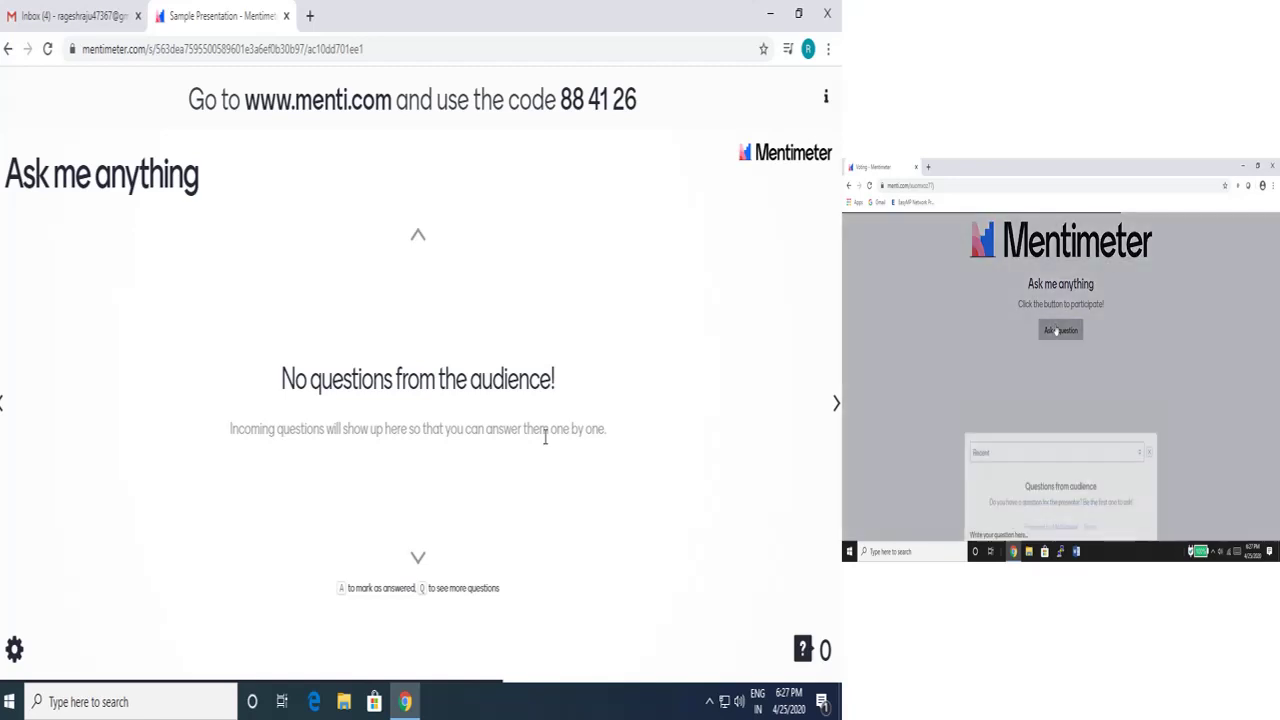
{"action": "left_click", "coordinate": [1033, 476]}
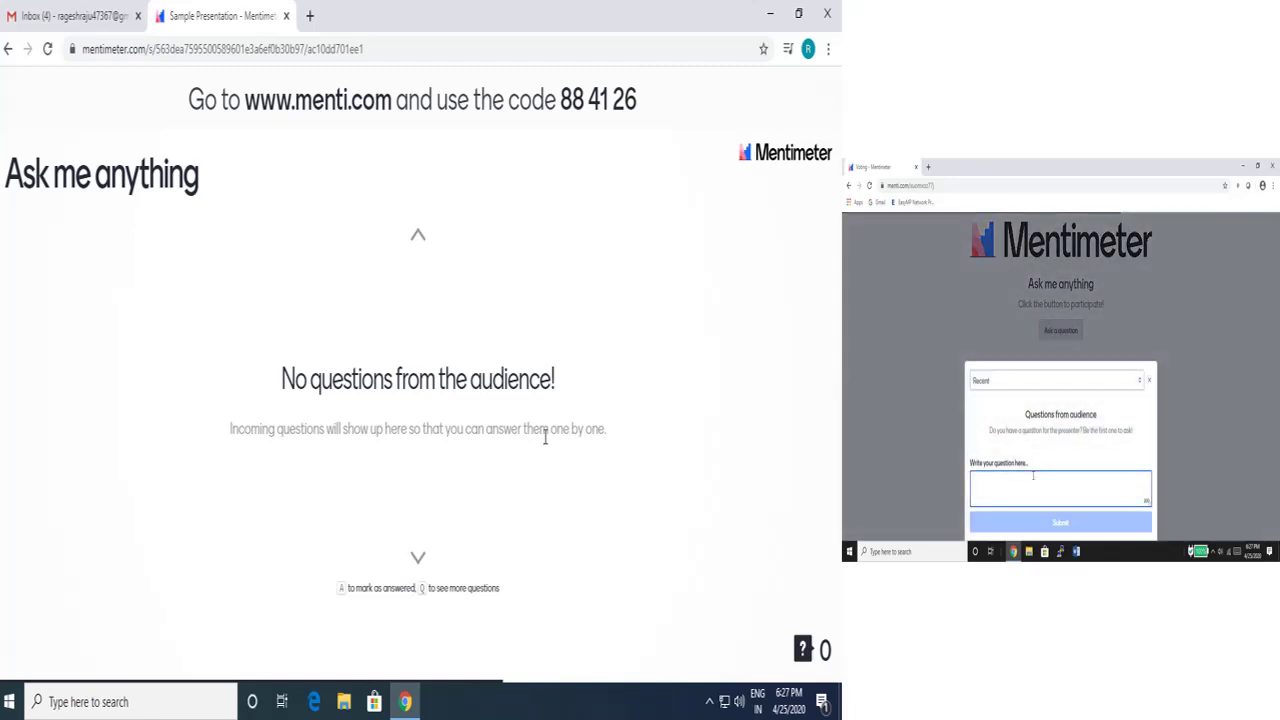
{"action": "type", "text": "What"}
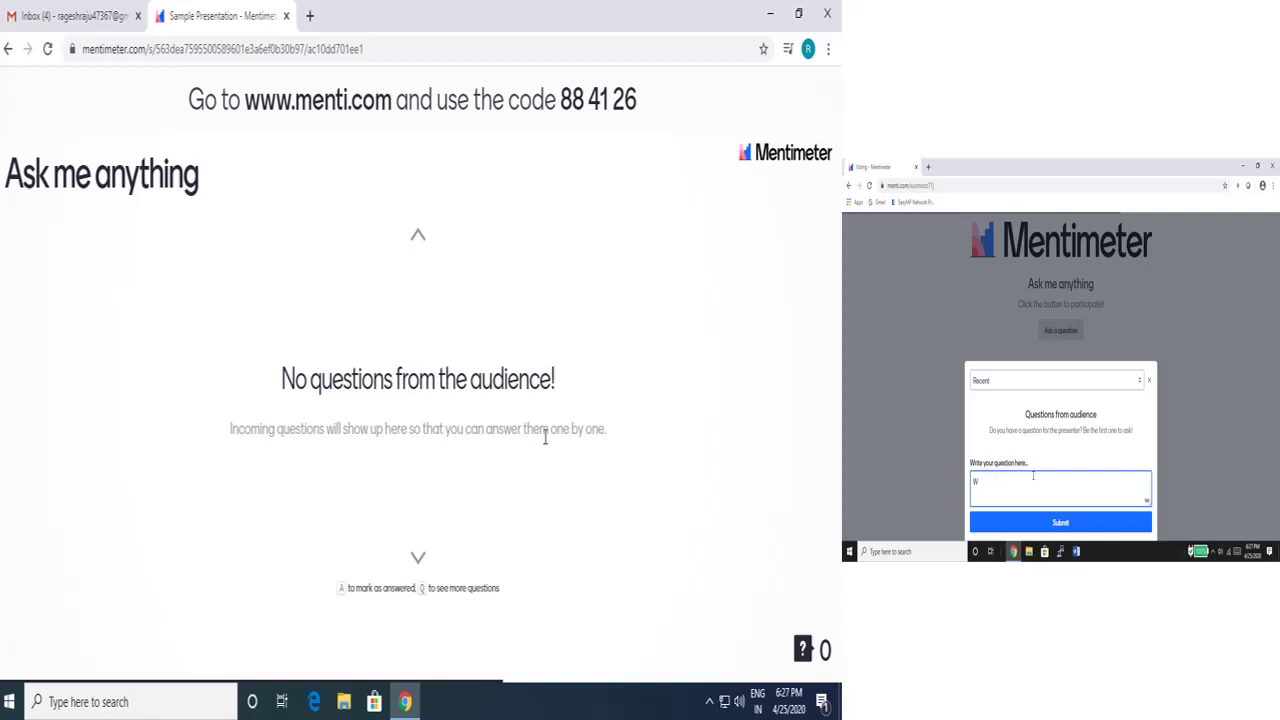
{"action": "key", "text": "BackSpace"}
{"action": "type", "text": "How is this option working?"}
{"action": "left_click", "coordinate": [1060, 522]}
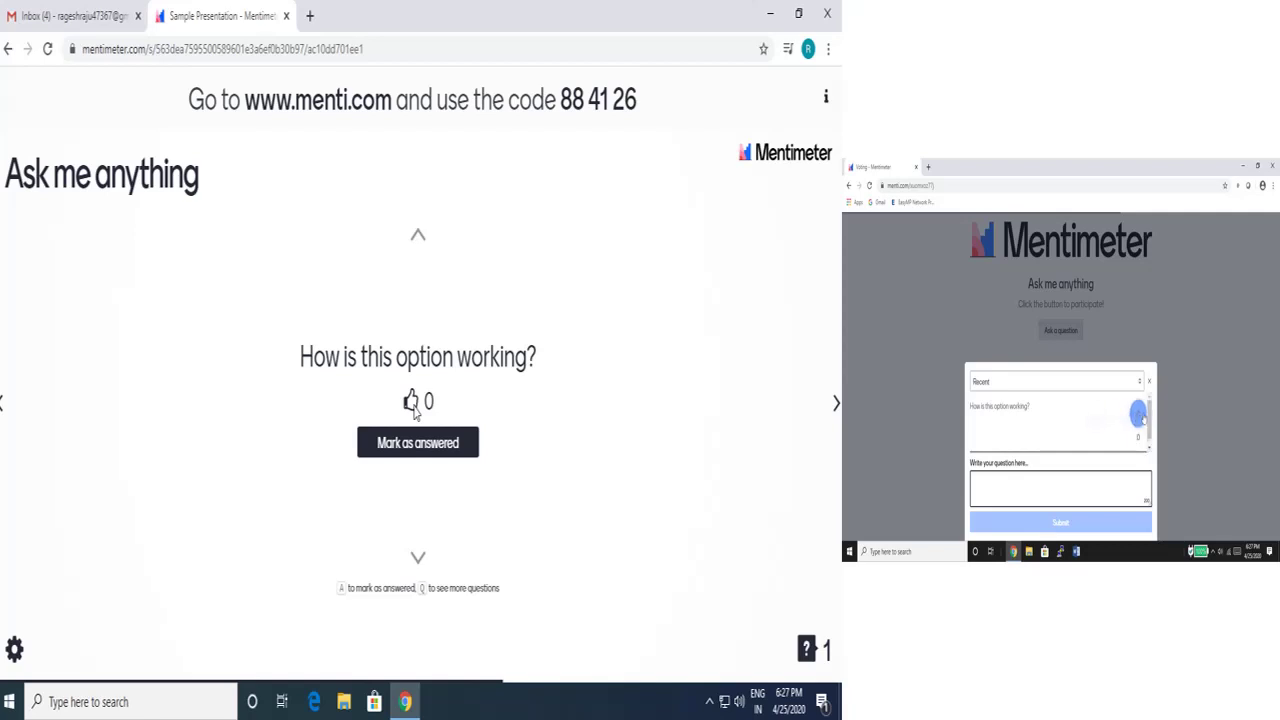
{"action": "left_click", "coordinate": [1143, 413]}
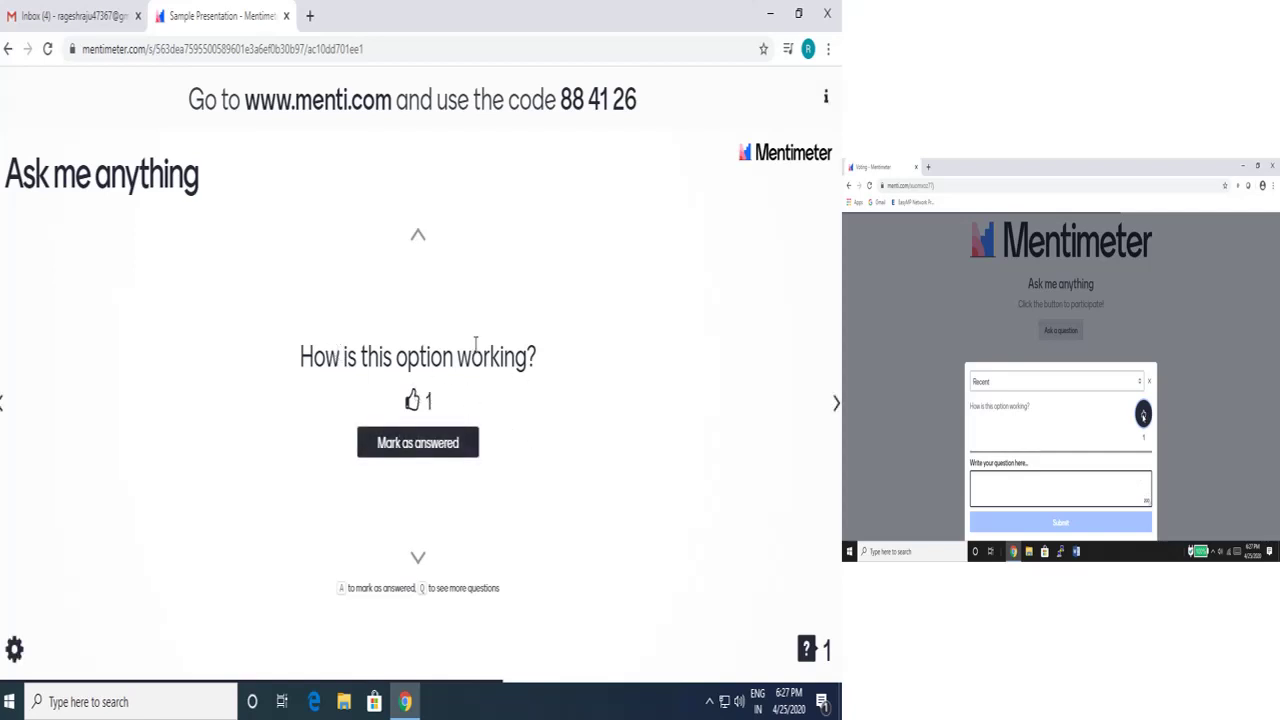
Step: Mark the audience question as answered and exit the presentation back to the editor
{"action": "left_click", "coordinate": [418, 443]}
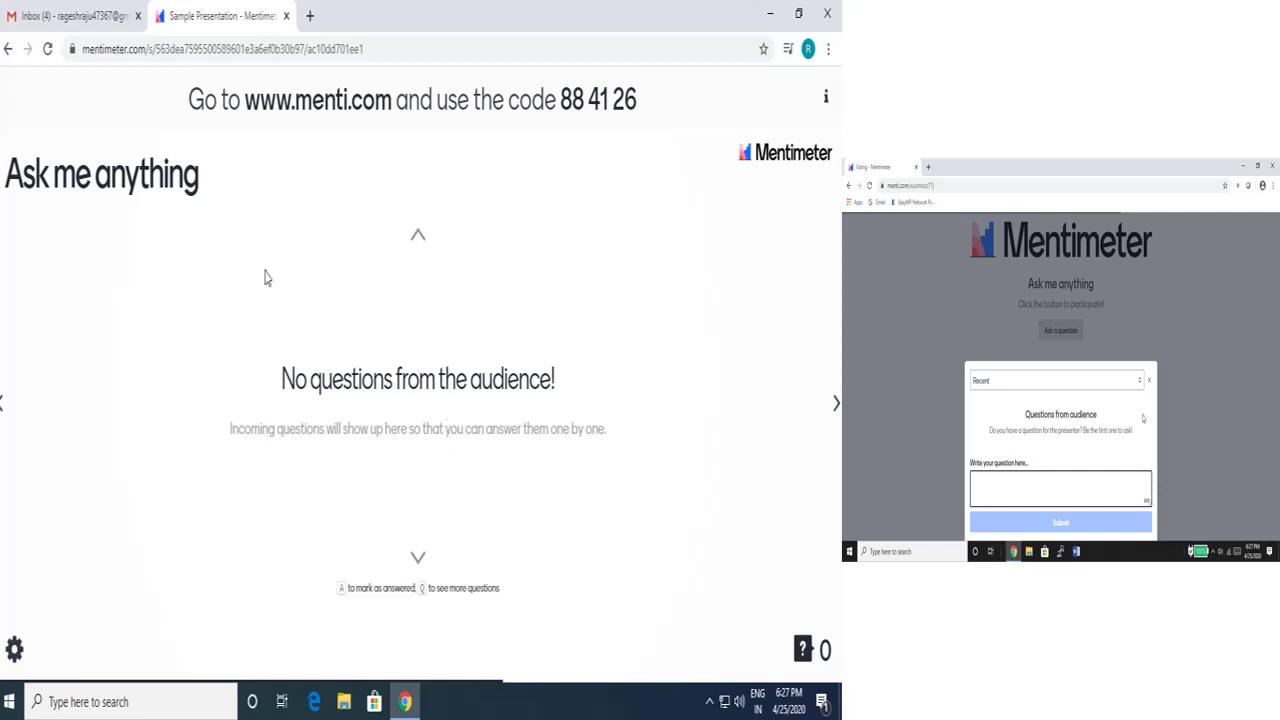
{"action": "key", "text": "Escape"}
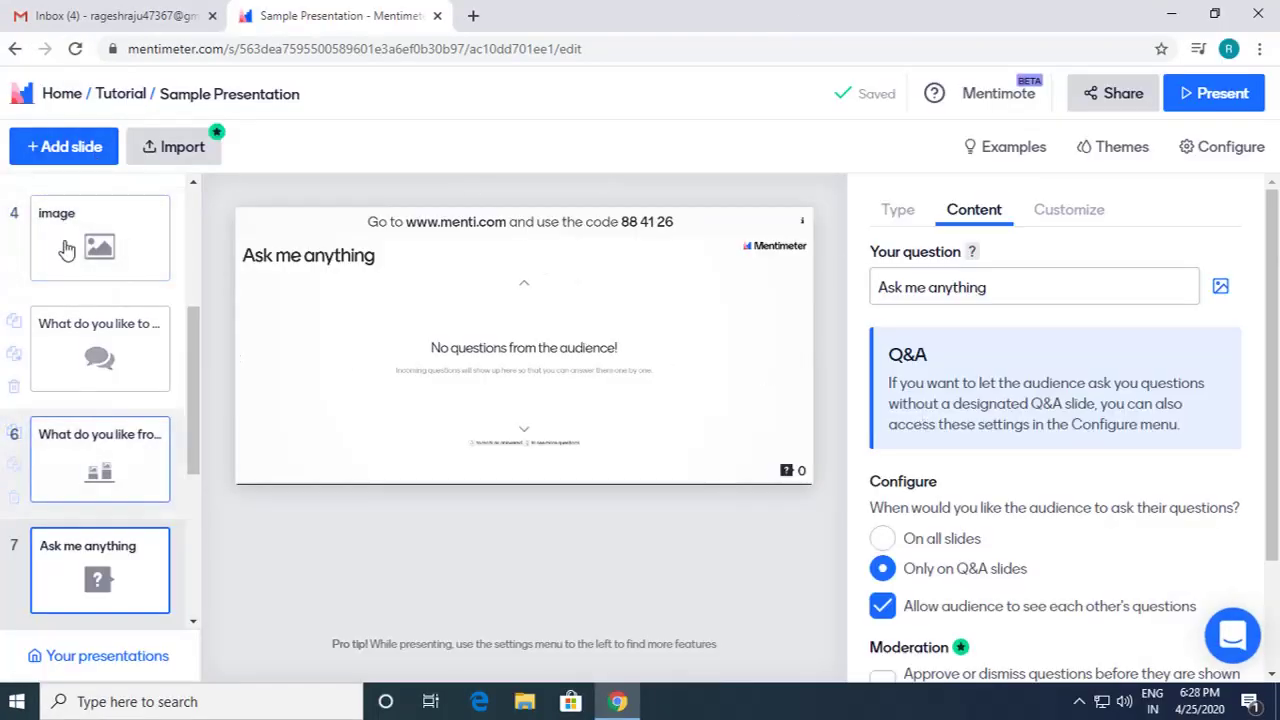
Step: Make the new eighth slide a 100 points question from the Advanced slide types
{"action": "scroll", "coordinate": [1123, 420], "scroll_direction": "down", "scroll_amount": 4}
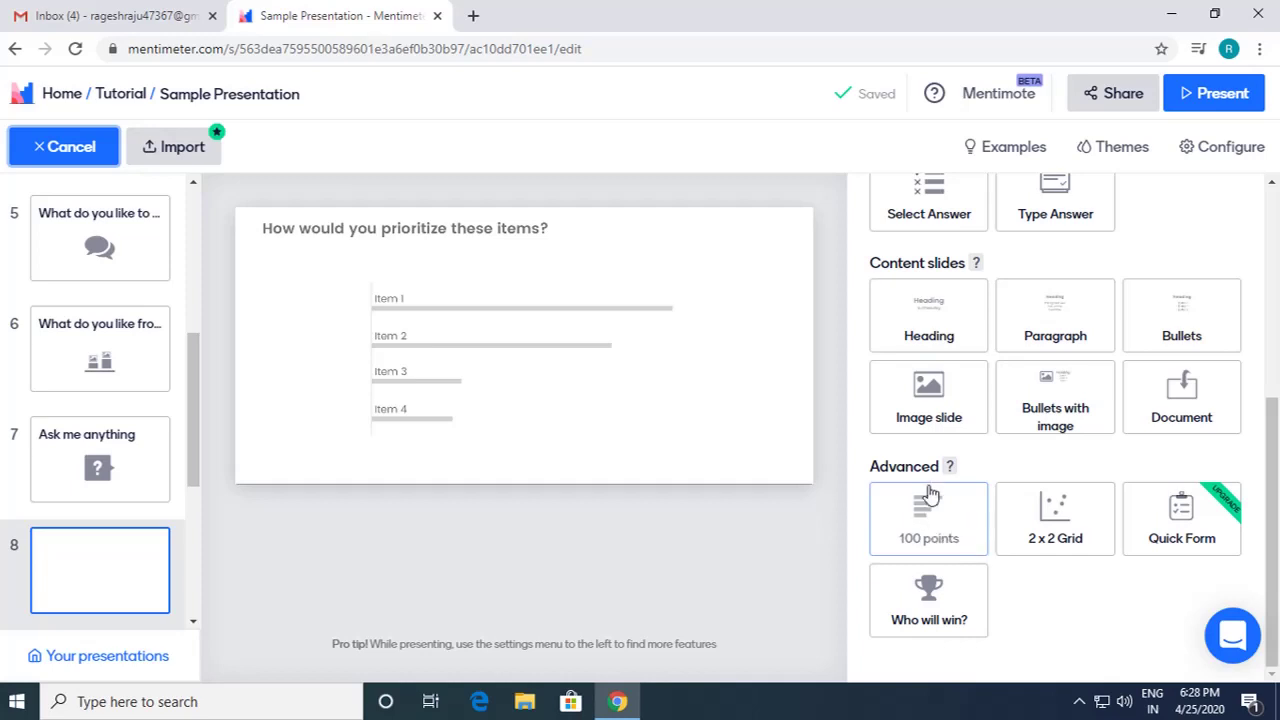
{"action": "scroll", "coordinate": [1004, 497], "scroll_direction": "up", "scroll_amount": 1}
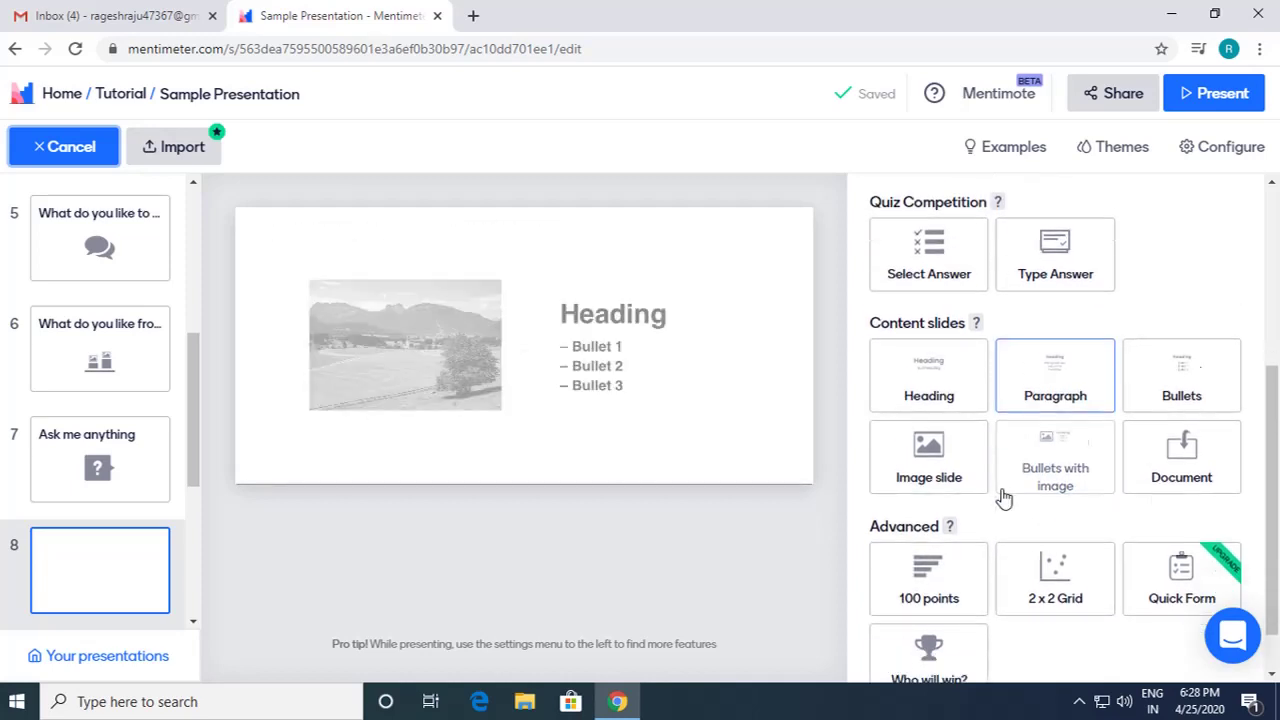
{"action": "scroll", "coordinate": [1004, 497], "scroll_direction": "down", "scroll_amount": 1}
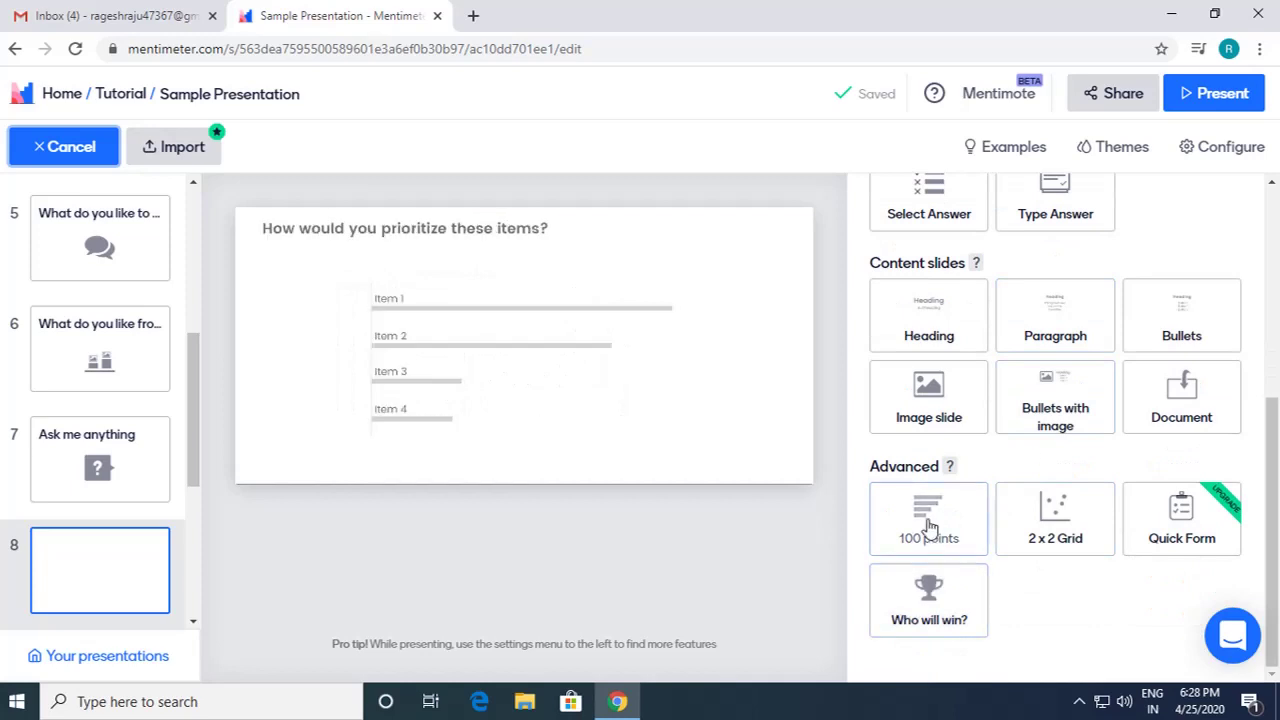
{"action": "left_click", "coordinate": [938, 514]}
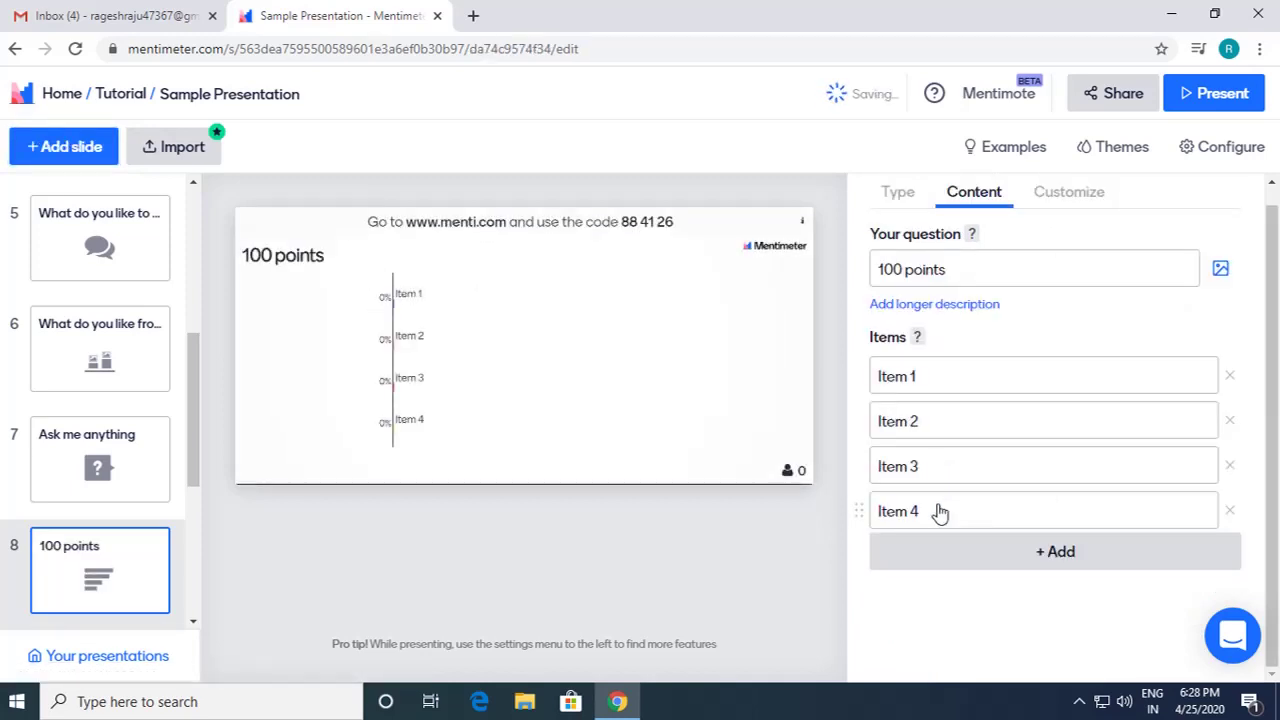
Step: Set the slide's question to 'Which food you like the most?'
{"action": "left_click", "coordinate": [976, 269]}
{"action": "key", "text": "ctrl+a"}
{"action": "key", "text": "BackSpace"}
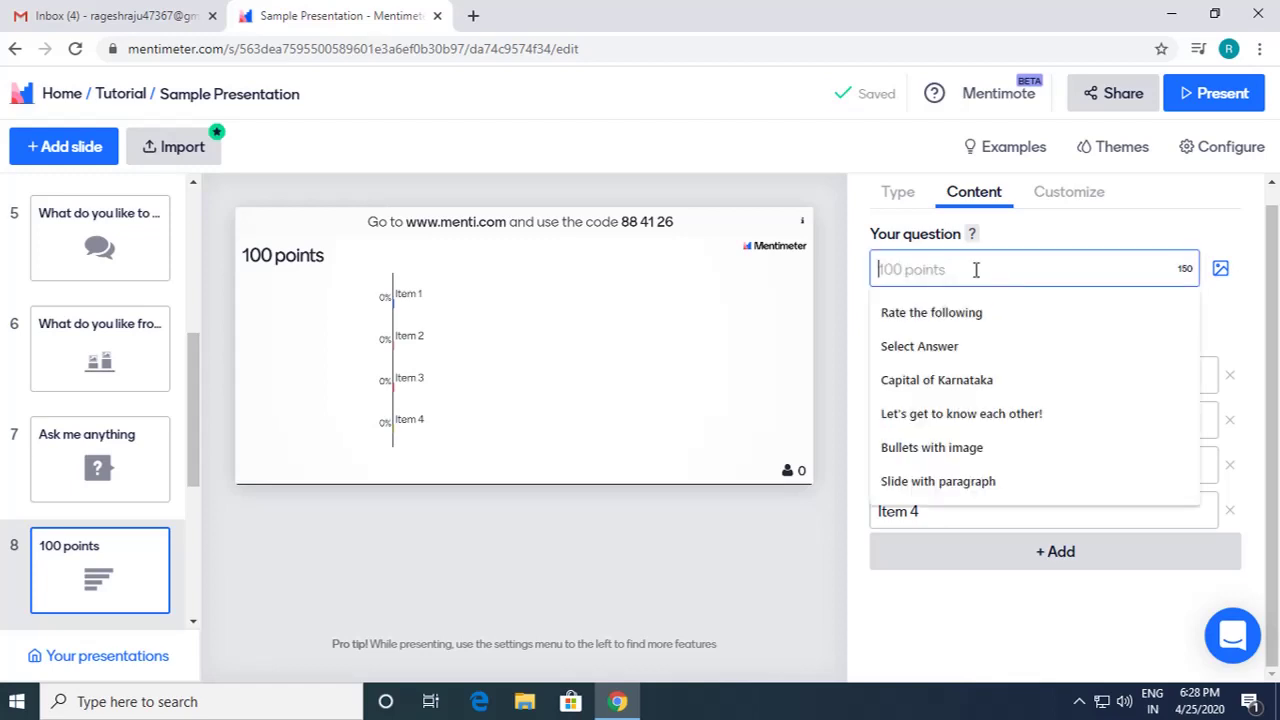
{"action": "left_click", "coordinate": [971, 314]}
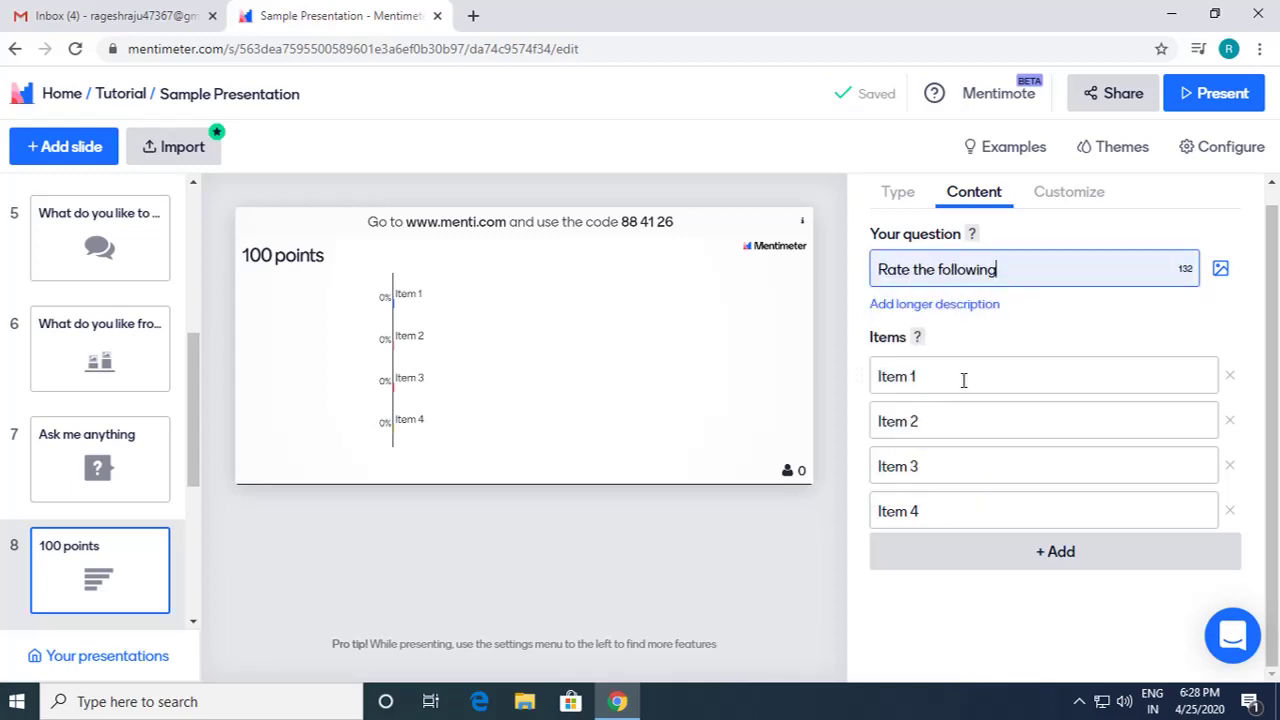
{"action": "left_click", "coordinate": [962, 377]}
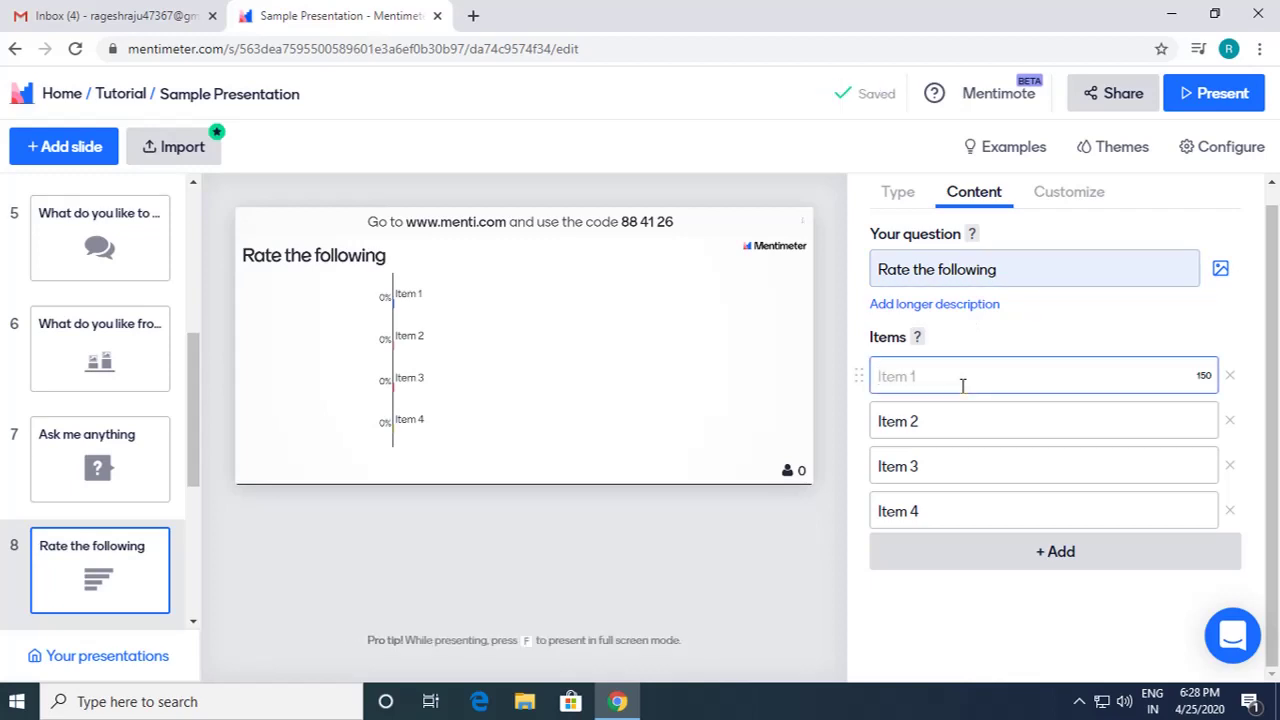
{"action": "type", "text": "Which"}
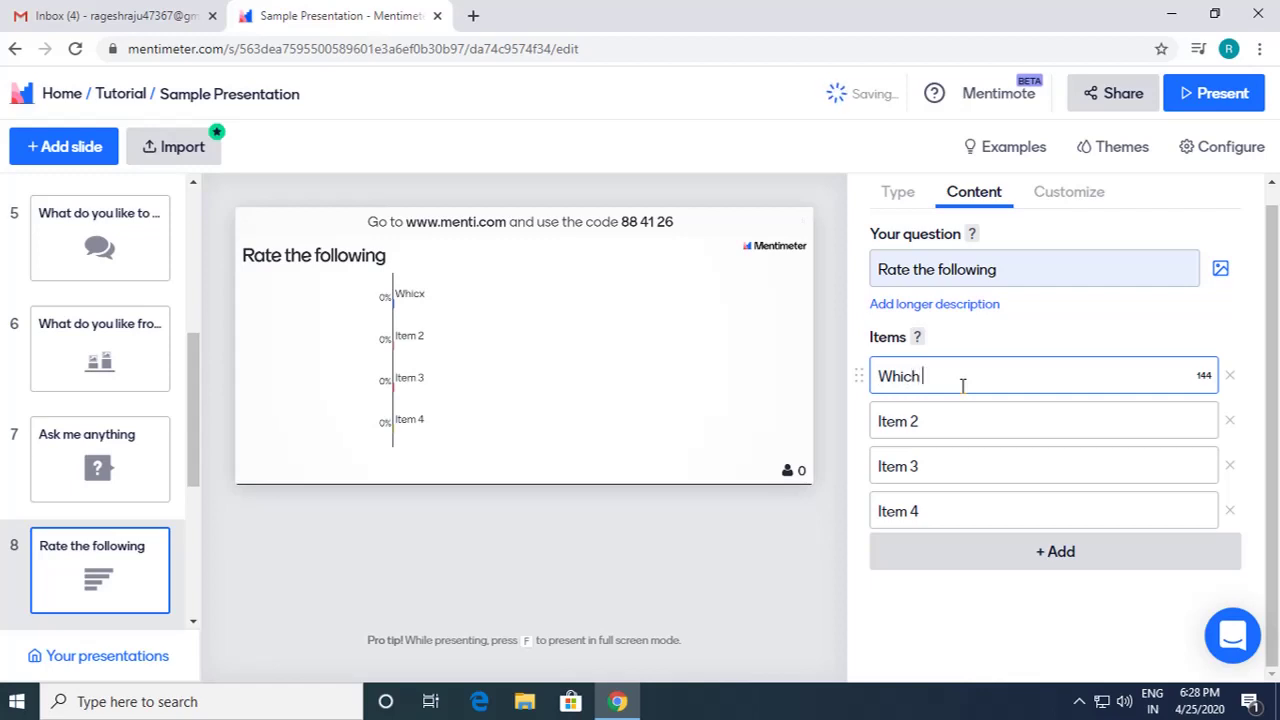
{"action": "type", "text": " food you like most"}
{"action": "key", "text": "BackSpace"}
{"action": "key", "text": "BackSpace"}
{"action": "key", "text": "BackSpace"}
{"action": "key", "text": "BackSpace"}
{"action": "key", "text": "BackSpace"}
{"action": "key", "text": "BackSpace"}
{"action": "key", "text": "BackSpace"}
{"action": "key", "text": "BackSpace"}
{"action": "key", "text": "BackSpace"}
{"action": "key", "text": "BackSpace"}
{"action": "key", "text": "BackSpace"}
{"action": "key", "text": "BackSpace"}
{"action": "key", "text": "BackSpace"}
{"action": "key", "text": "BackSpace"}
{"action": "key", "text": "BackSpace"}
{"action": "key", "text": "BackSpace"}
{"action": "key", "text": "BackSpace"}
{"action": "key", "text": "BackSpace"}
{"action": "key", "text": "BackSpace"}
{"action": "key", "text": "BackSpace"}
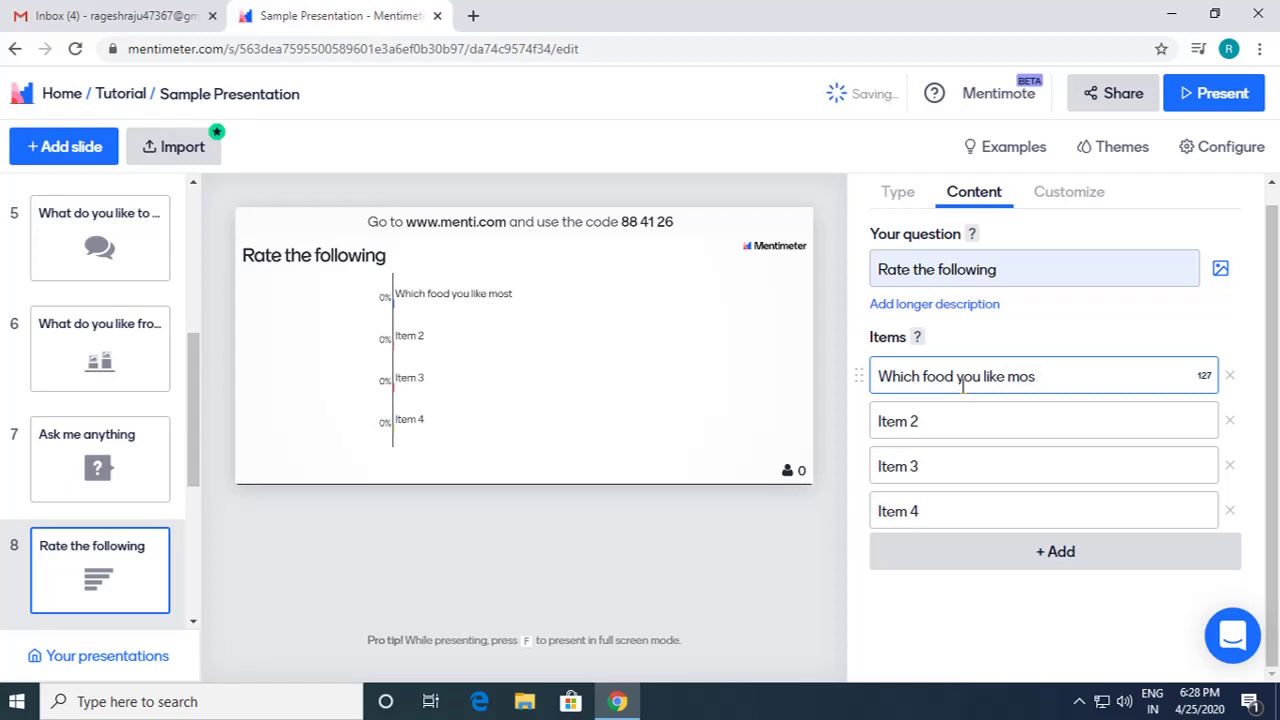
{"action": "left_click", "coordinate": [991, 272]}
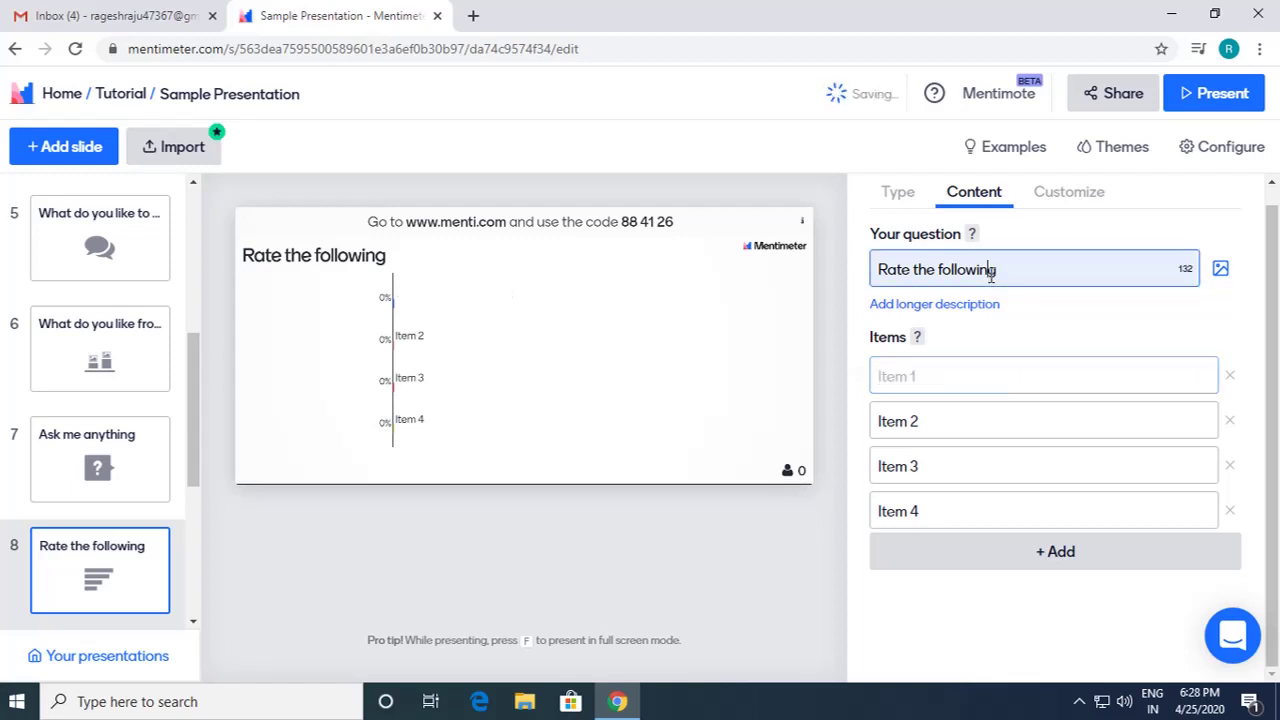
{"action": "key", "text": "ctrl+shift+Left"}
{"action": "key", "text": "ctrl+shift+Left"}
{"action": "key", "text": "ctrl+shift+Left"}
{"action": "type", "text": "Which "}
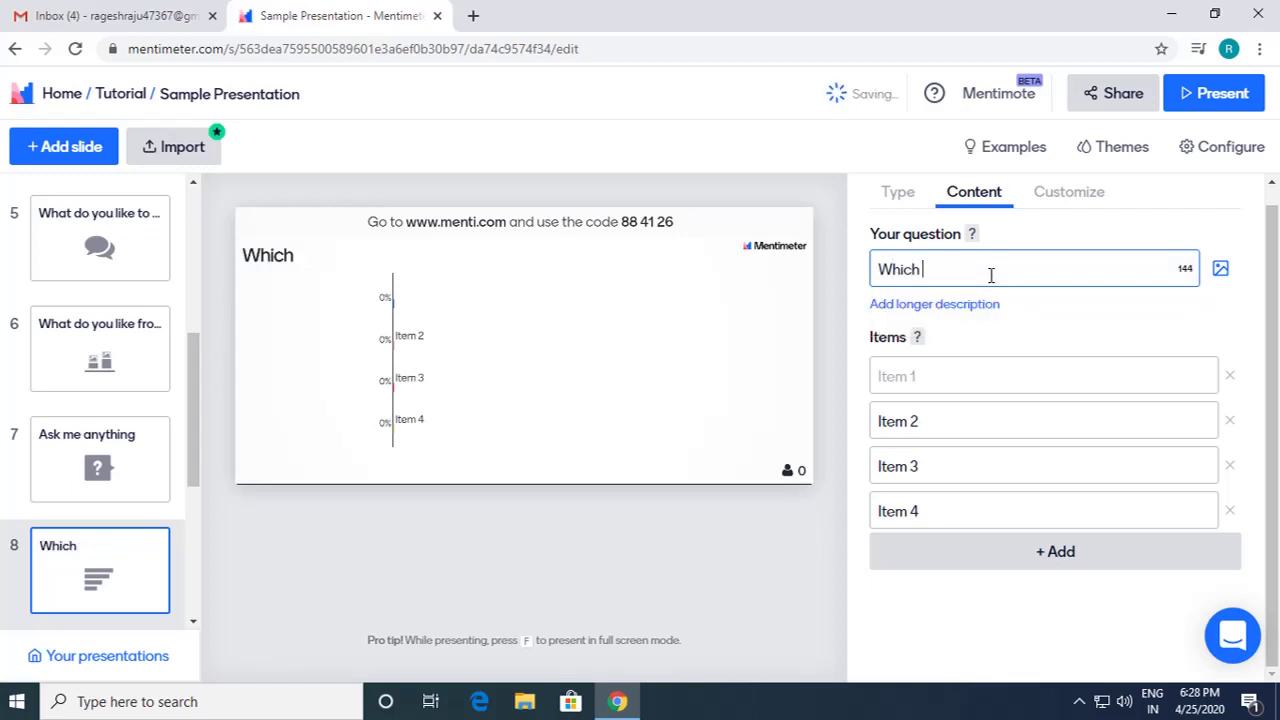
{"action": "type", "text": "food you lik"}
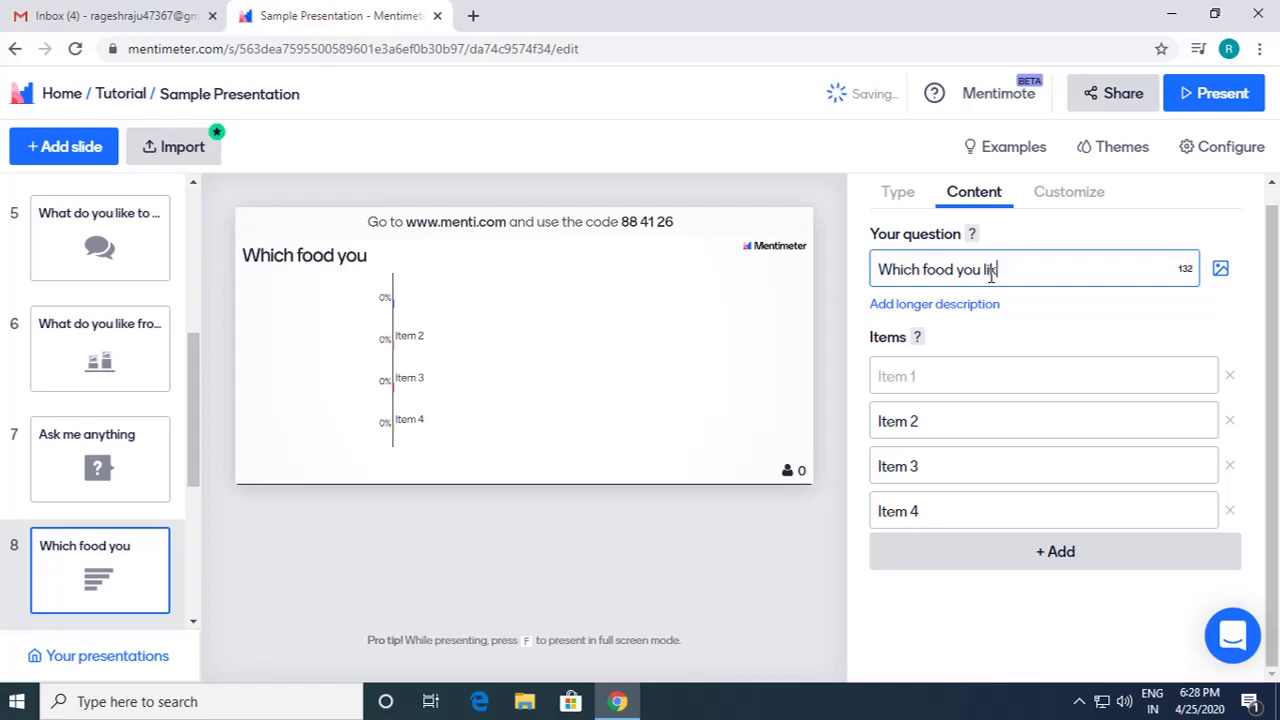
{"action": "type", "text": "e t"}
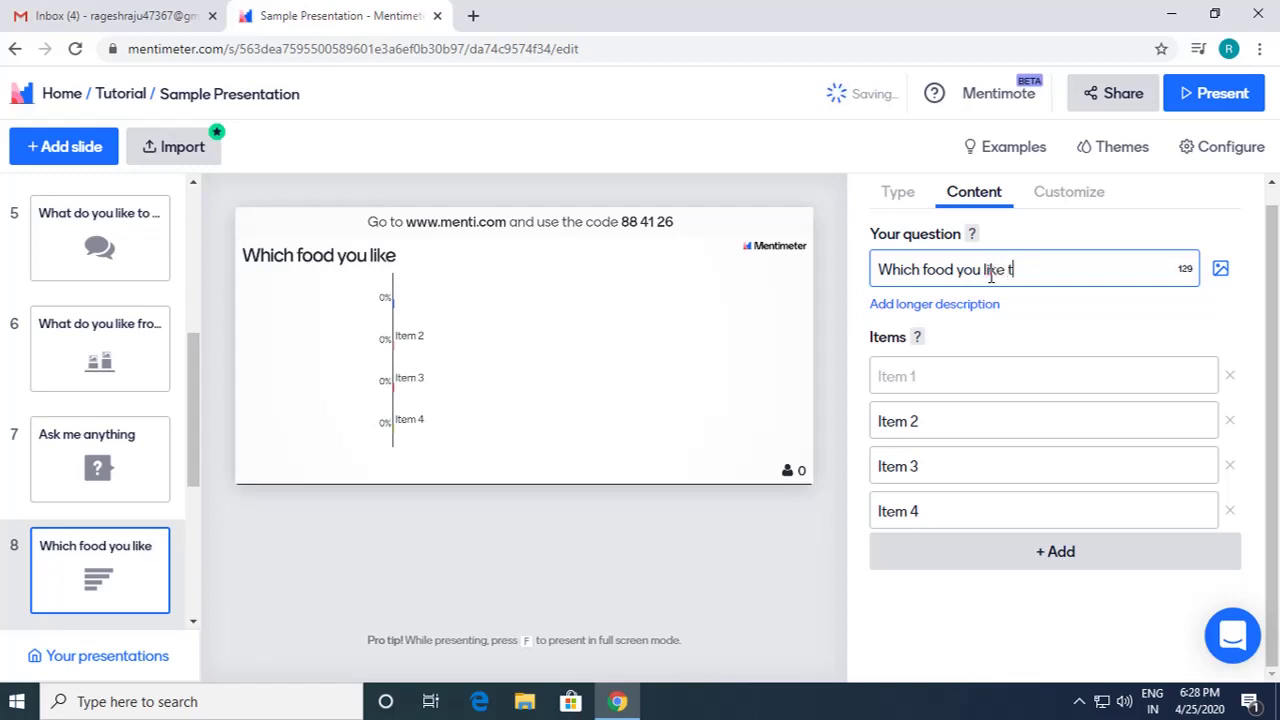
{"action": "type", "text": "he most?"}
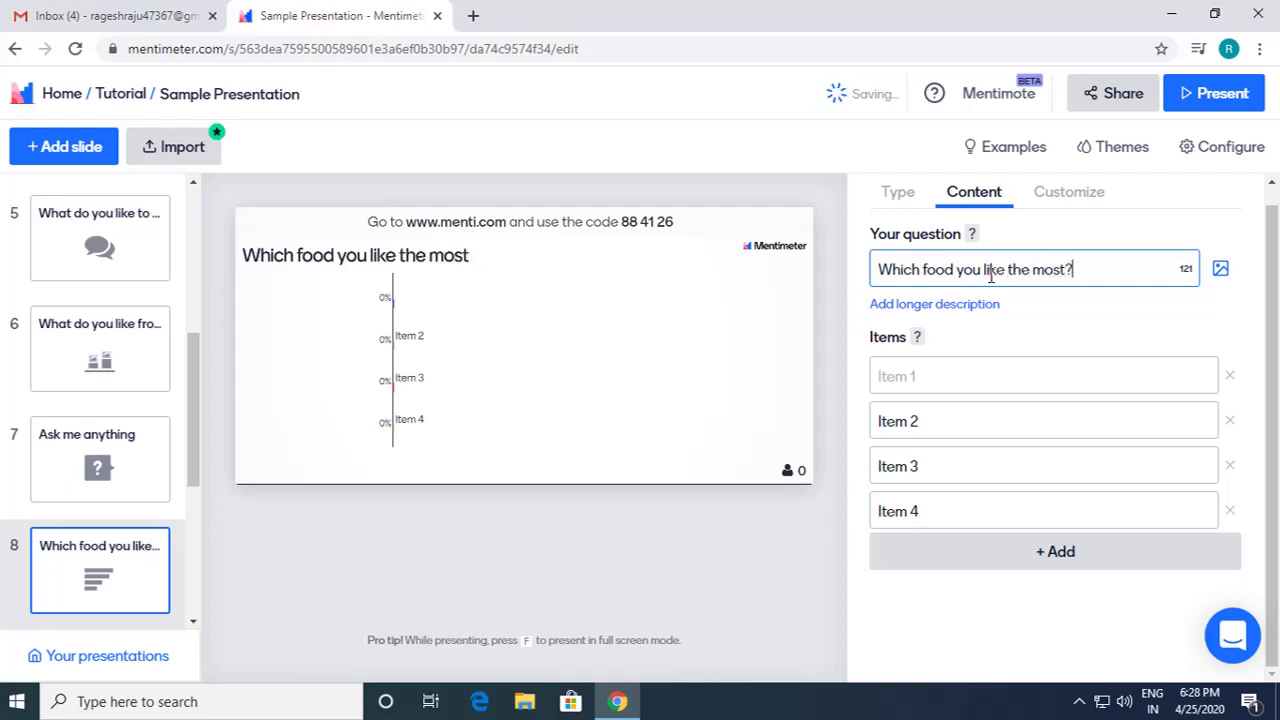
Step: Fill the first three items with Idli, Chapati and Burger, fixing the Bruger typo
{"action": "left_click", "coordinate": [1007, 378]}
{"action": "type", "text": "Idli"}
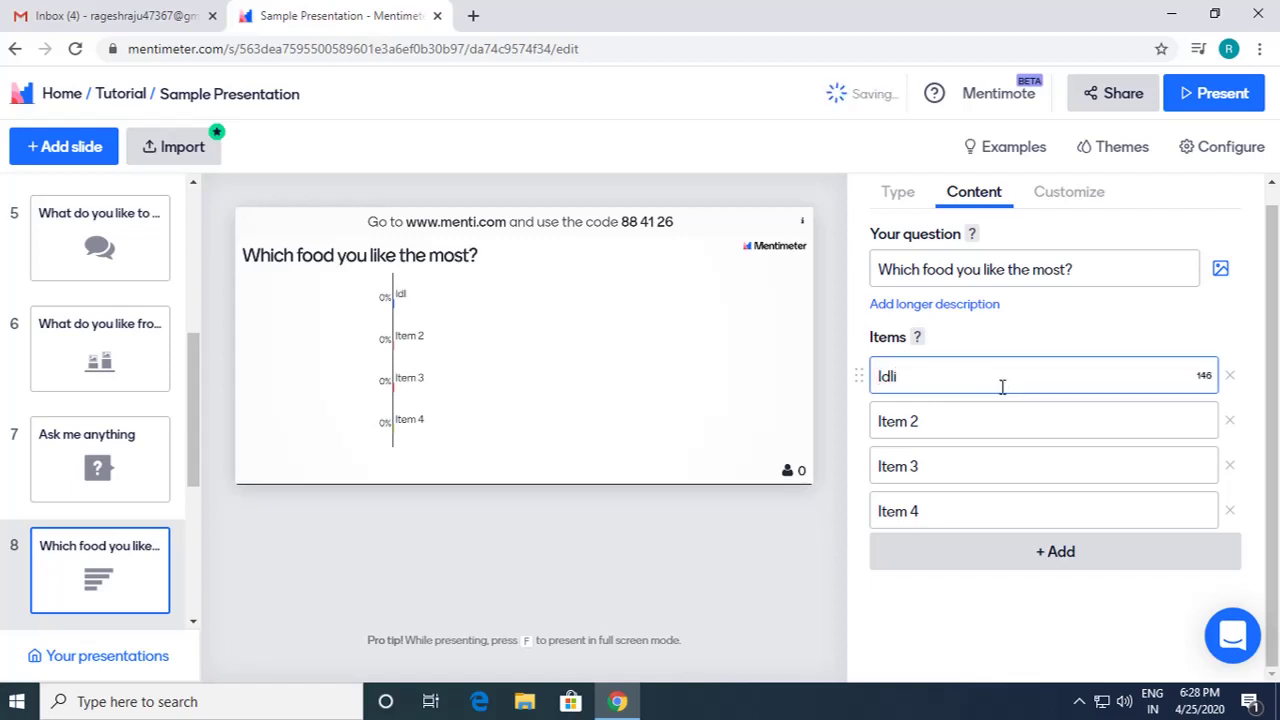
{"action": "left_click", "coordinate": [983, 417]}
{"action": "type", "text": "Chapati"}
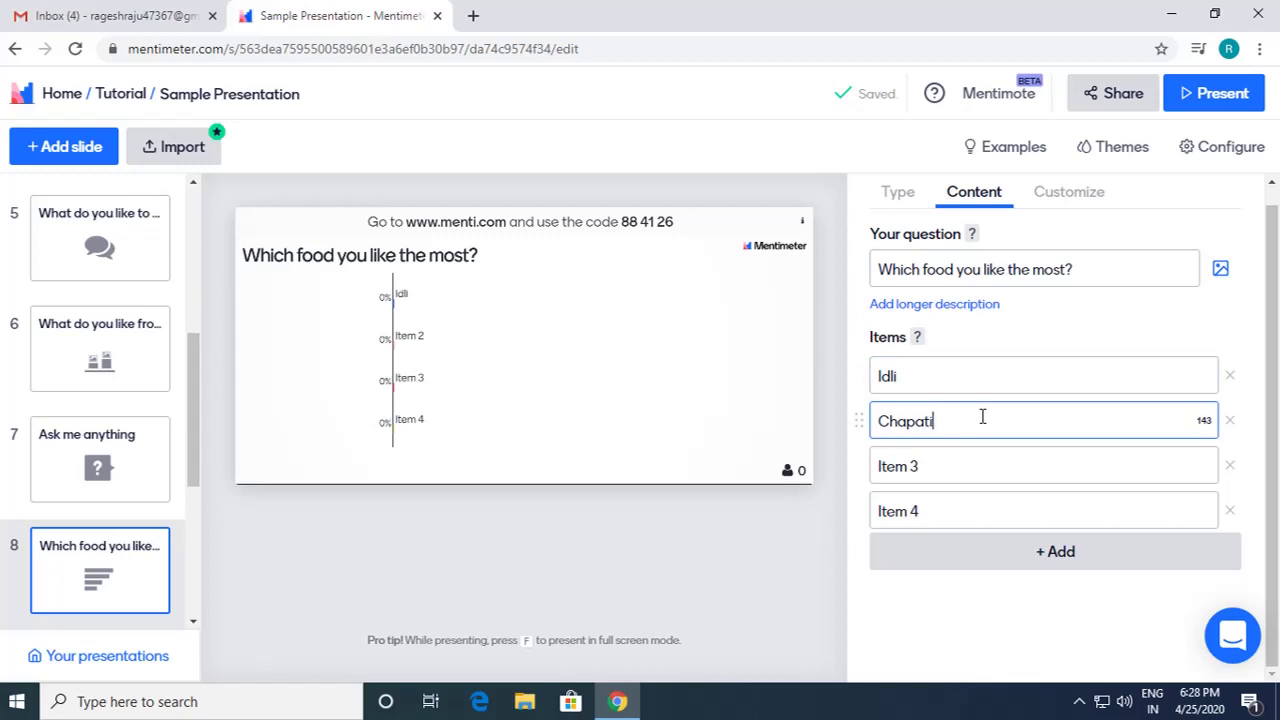
{"action": "left_click", "coordinate": [953, 470]}
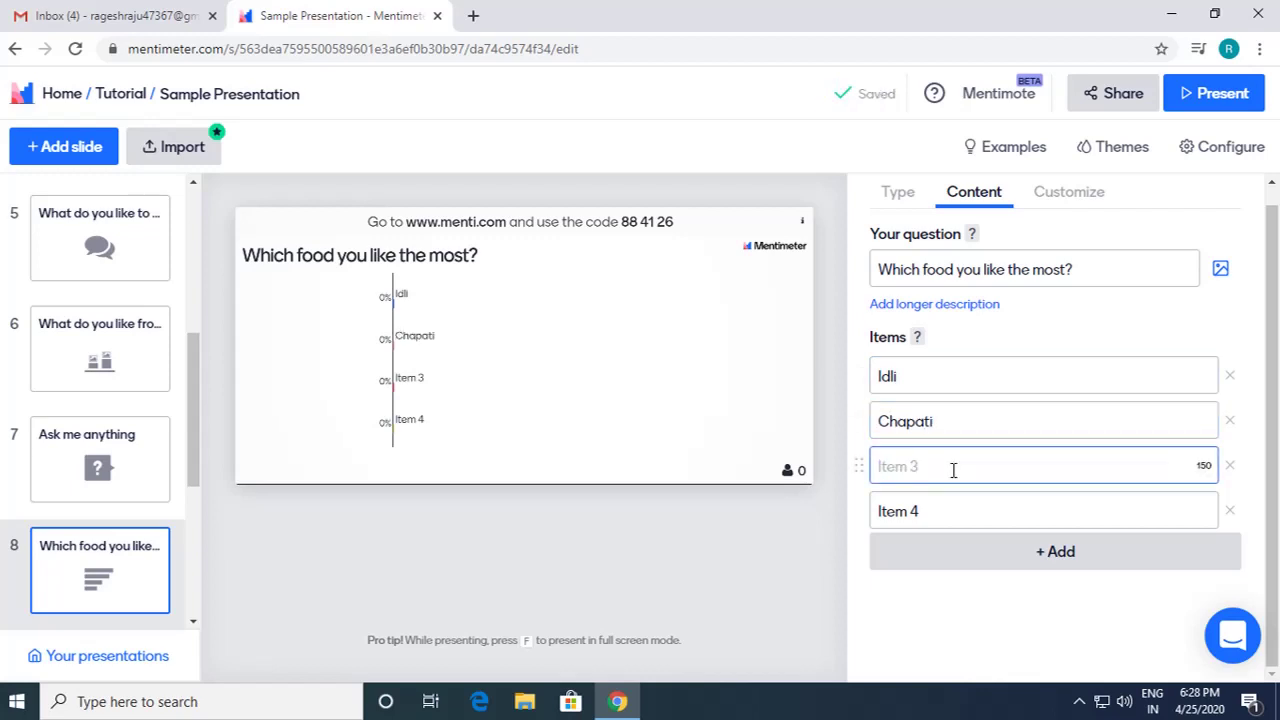
{"action": "type", "text": "Bruger"}
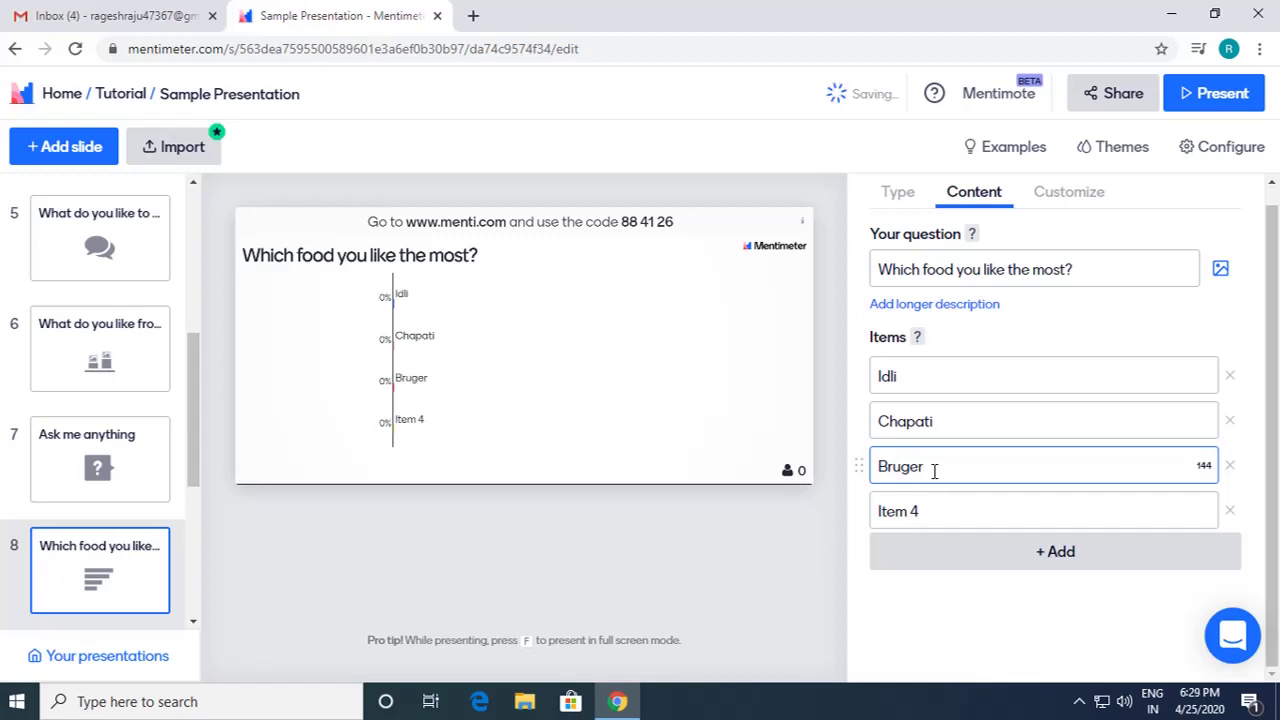
{"action": "right_click", "coordinate": [903, 468]}
{"action": "left_click", "coordinate": [941, 222]}
Step: Add Sandwich and a fifth item Dosa, then present the food poll
{"action": "left_click", "coordinate": [954, 514]}
{"action": "type", "text": "Sandw"}
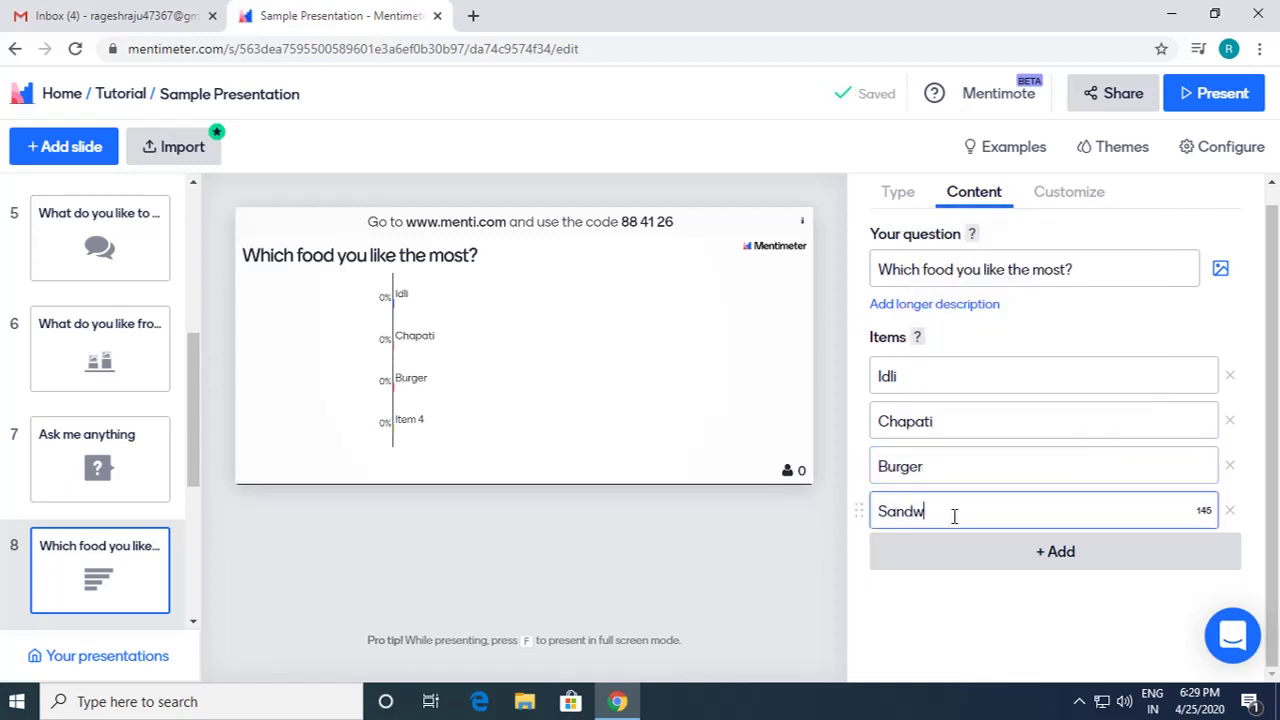
{"action": "type", "text": "ivh"}
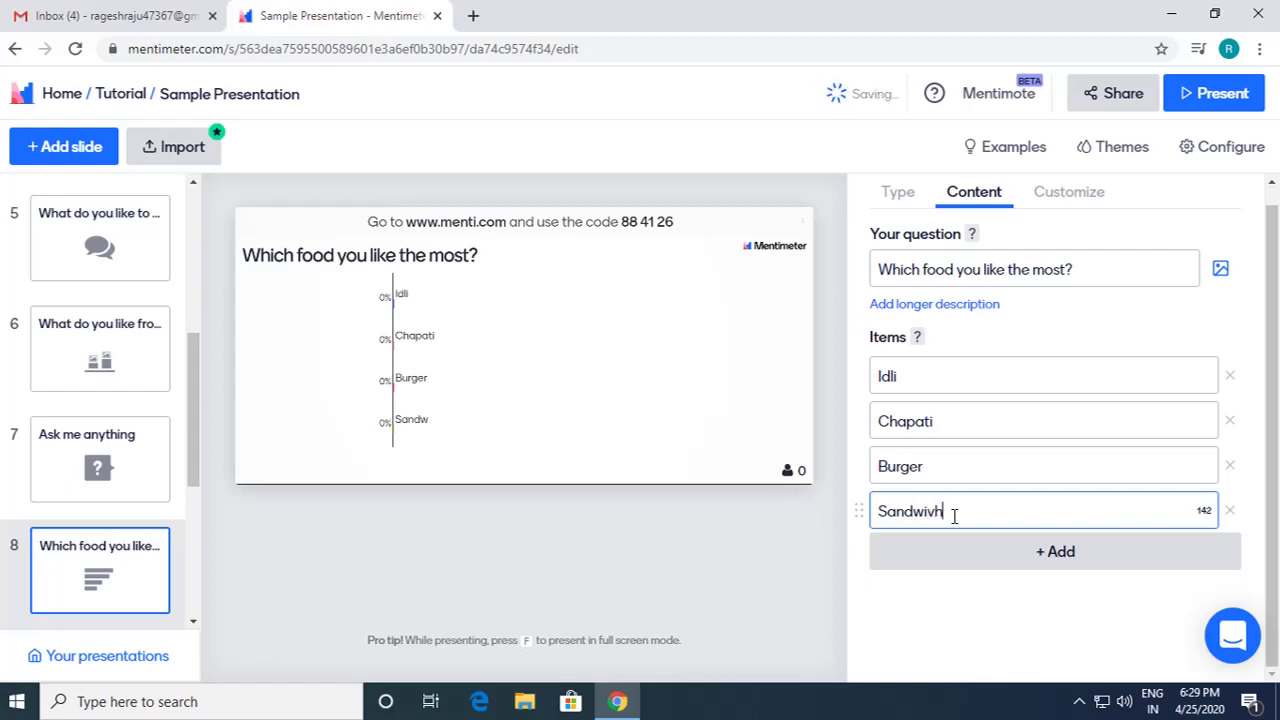
{"action": "key", "text": "BackSpace"}
{"action": "key", "text": "BackSpace"}
{"action": "type", "text": "ch"}
{"action": "left_click", "coordinate": [1011, 559]}
{"action": "type", "text": "Dosa"}
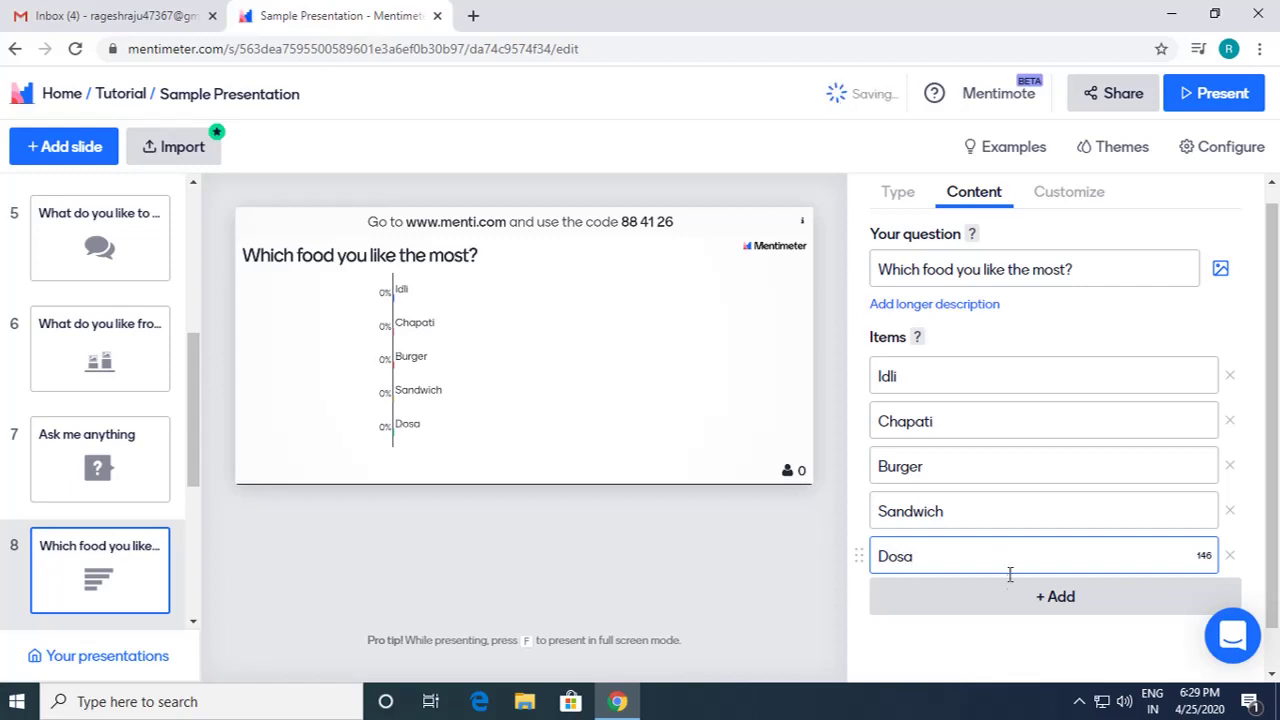
{"action": "left_click", "coordinate": [1010, 636]}
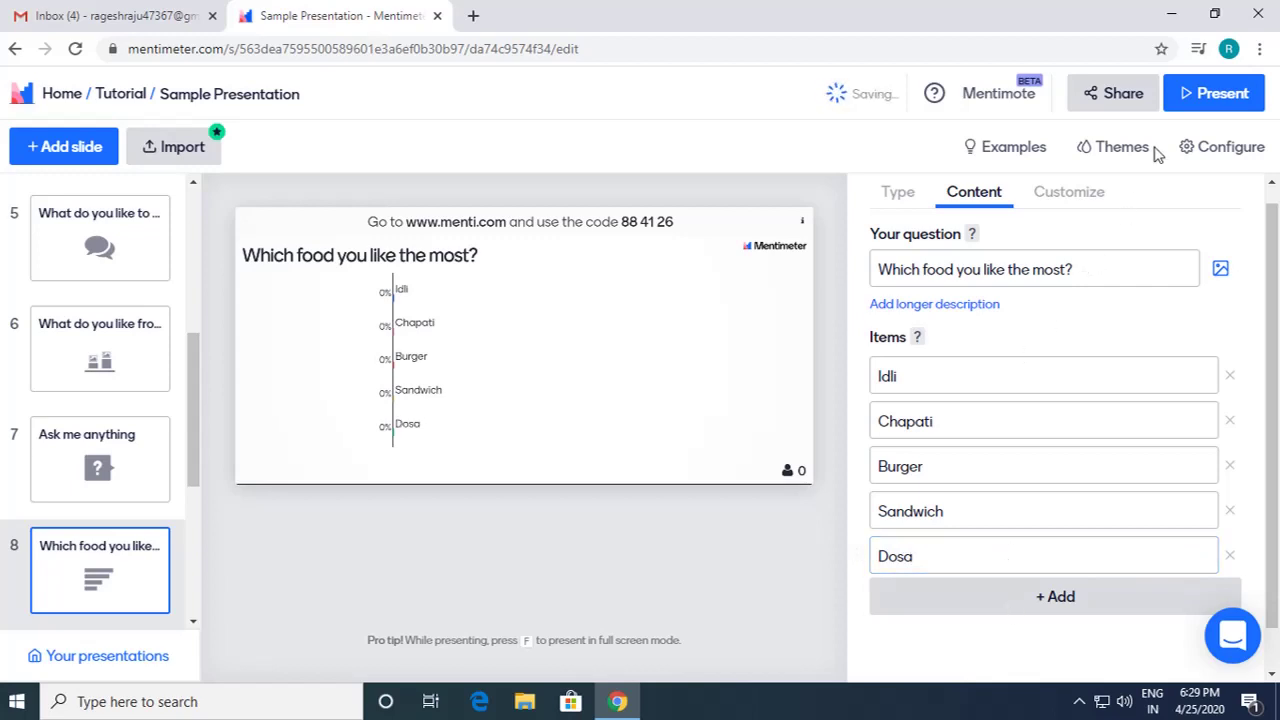
{"action": "left_click", "coordinate": [1215, 95]}
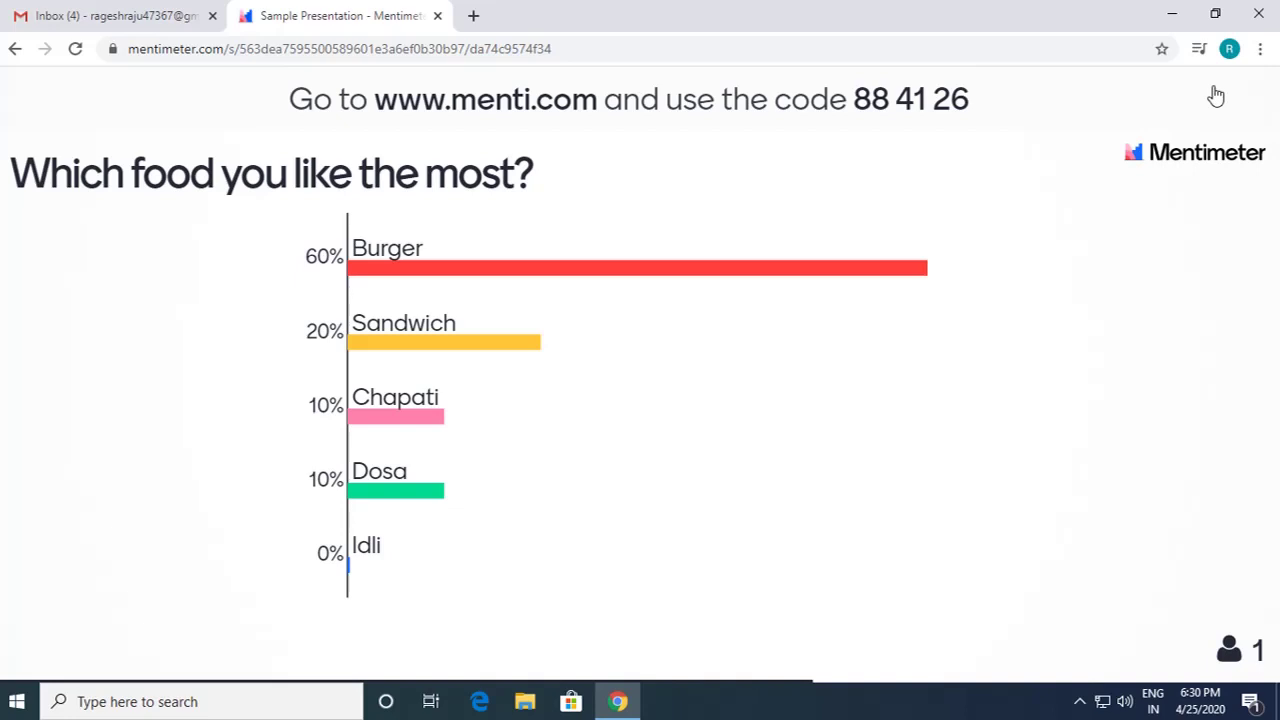
Step: Exit the food poll presentation once audience votes put Burger at 60%
{"action": "key", "text": "Escape"}
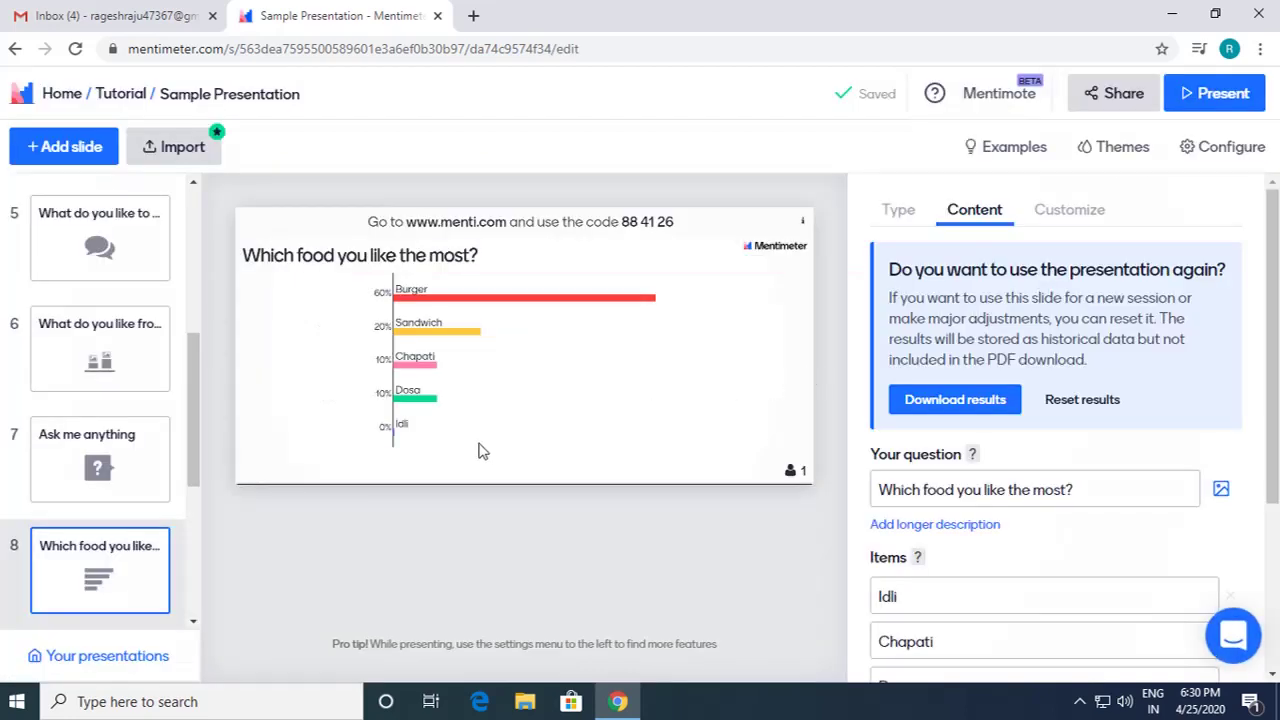
Step: Delete the 'Ask me anything' Q&A slide and the 'What do you like from this?' image poll
{"action": "scroll", "coordinate": [160, 515], "scroll_direction": "down", "scroll_amount": 2}
{"action": "scroll", "coordinate": [117, 480], "scroll_direction": "up", "scroll_amount": 3}
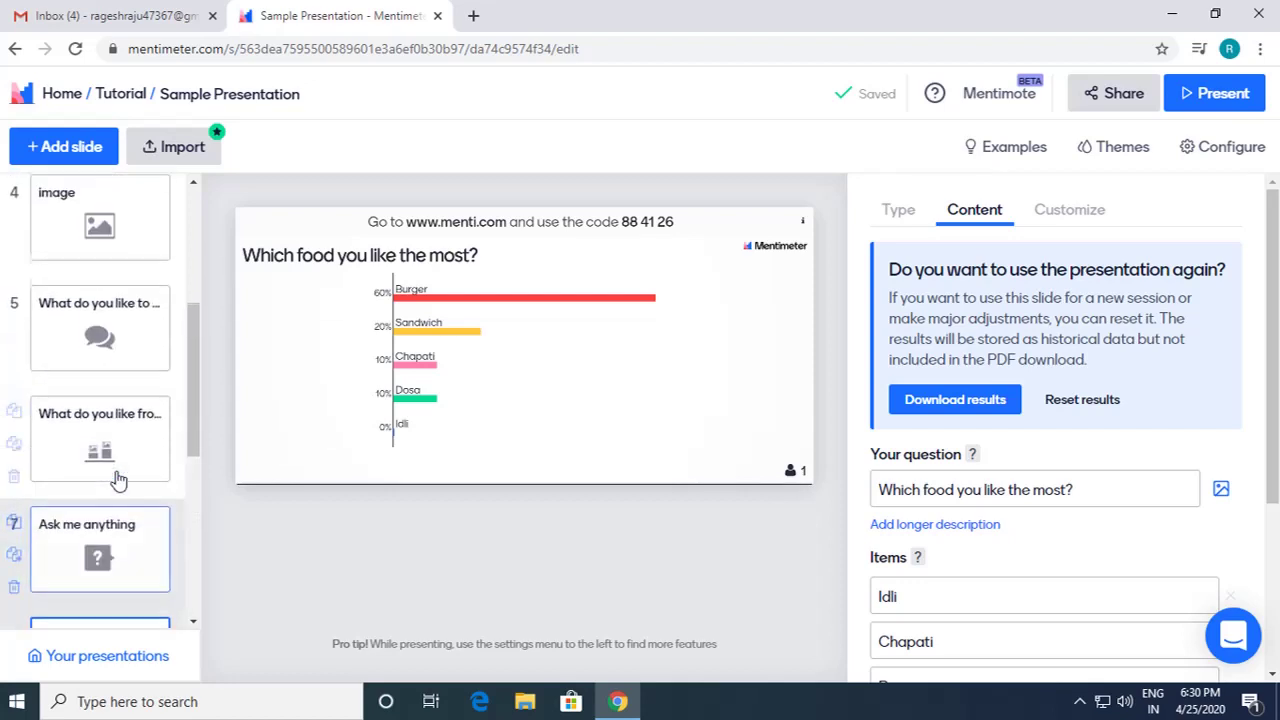
{"action": "left_click", "coordinate": [92, 556]}
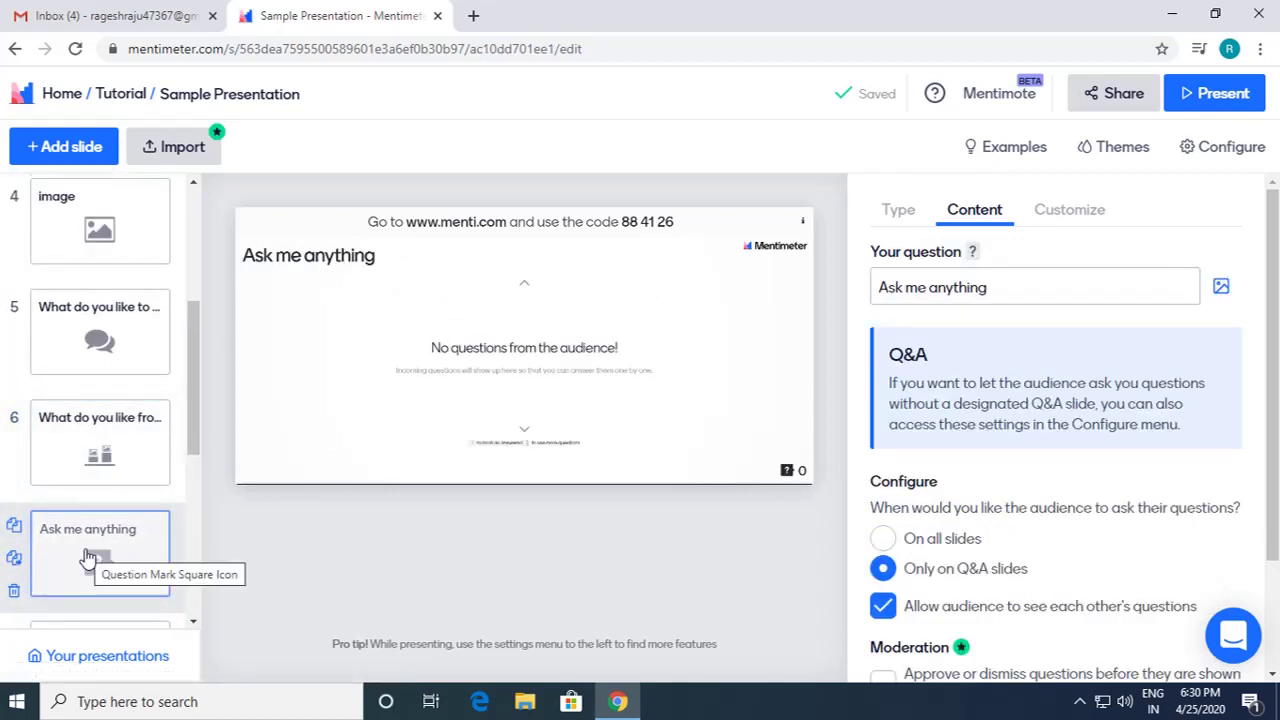
{"action": "left_click", "coordinate": [14, 590]}
{"action": "left_click", "coordinate": [326, 598]}
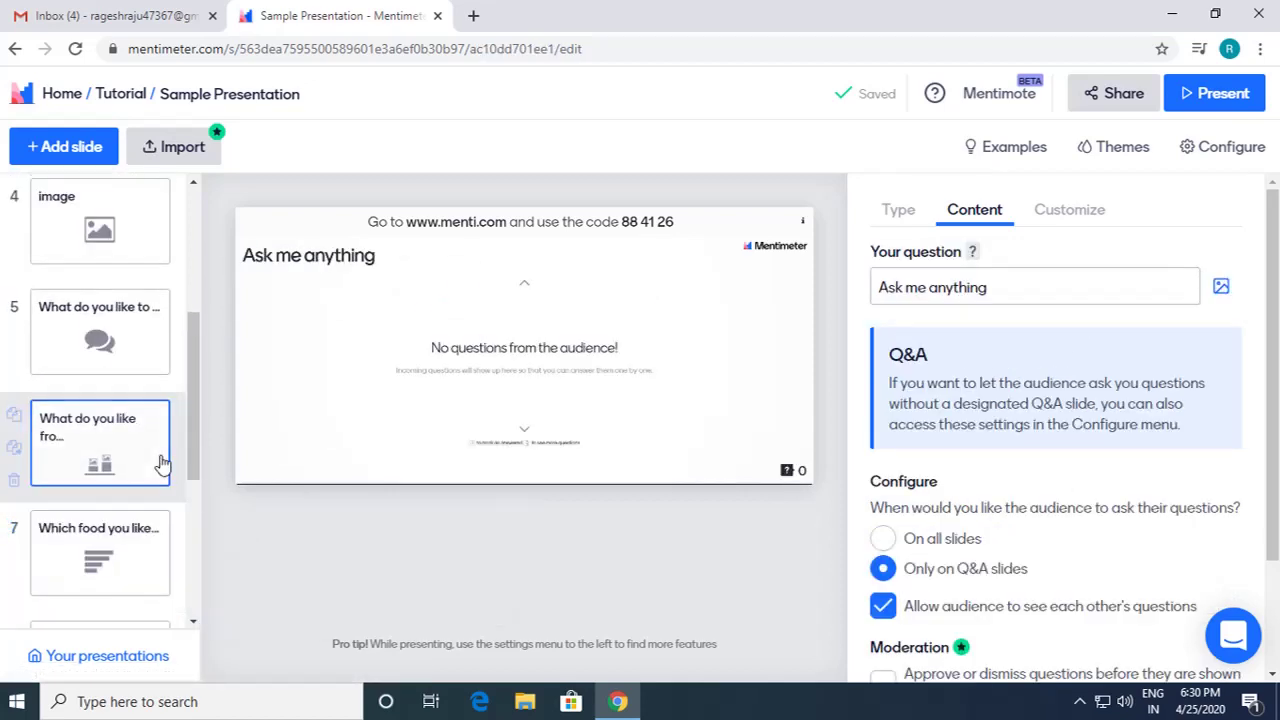
{"action": "left_click", "coordinate": [14, 480]}
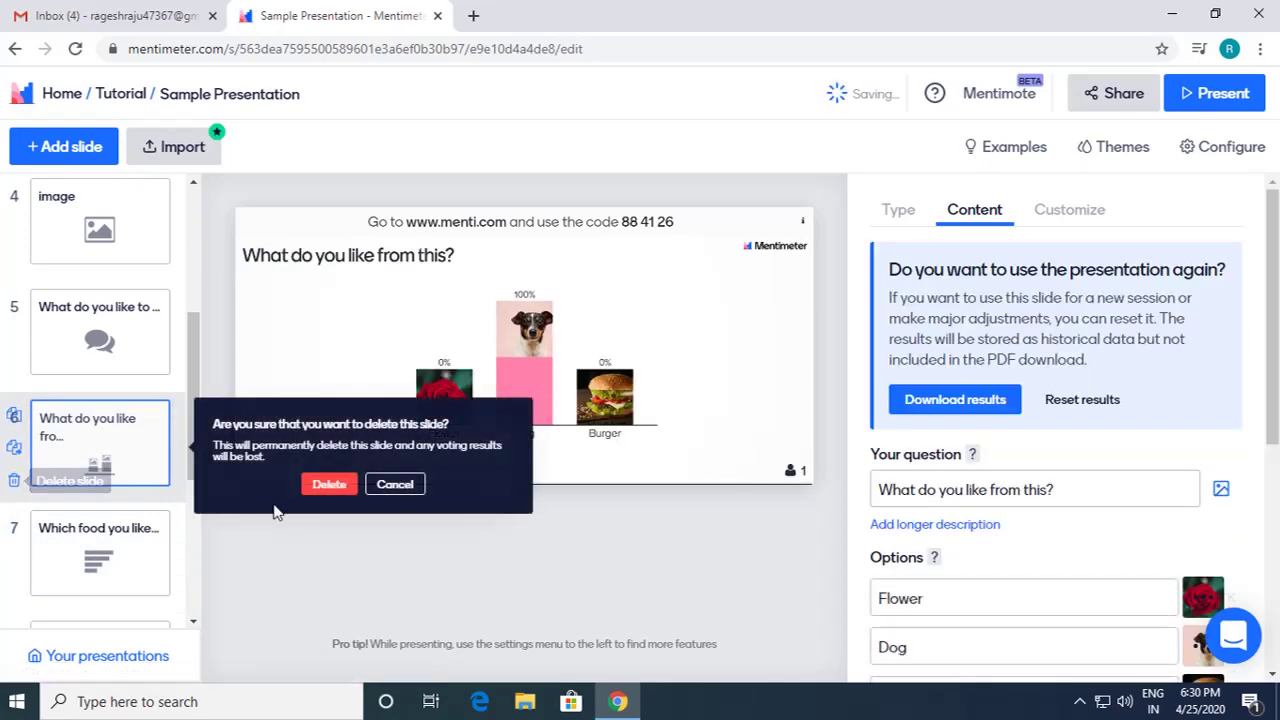
{"action": "left_click", "coordinate": [329, 484]}
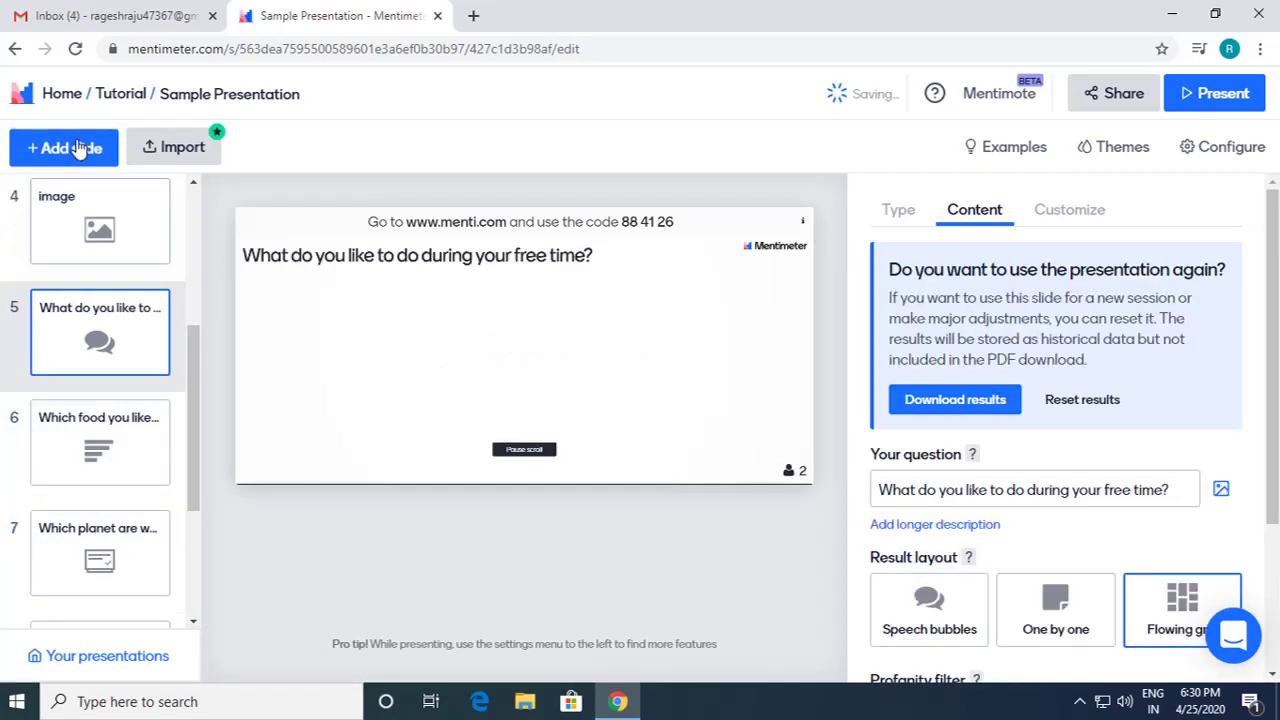
Step: Add a Who will win? slide after slide 5
{"action": "left_click", "coordinate": [80, 148]}
{"action": "scroll", "coordinate": [1094, 489], "scroll_direction": "down", "scroll_amount": 4}
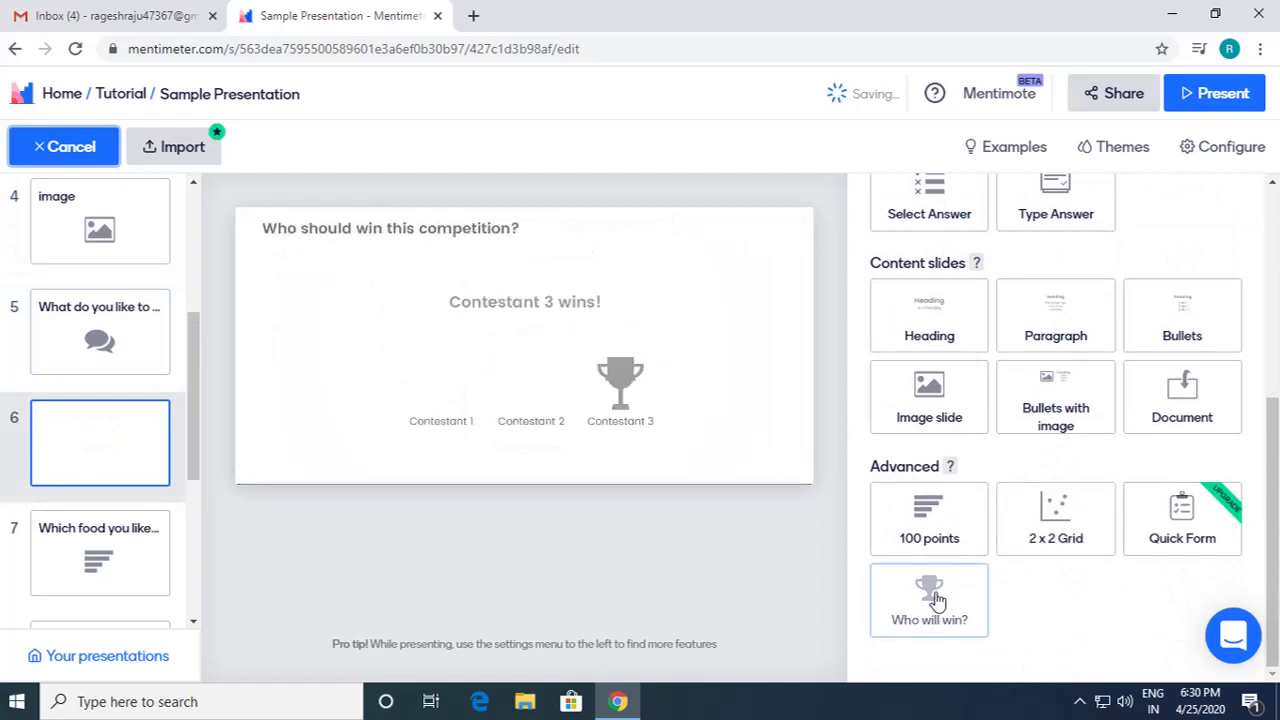
{"action": "left_click", "coordinate": [936, 598]}
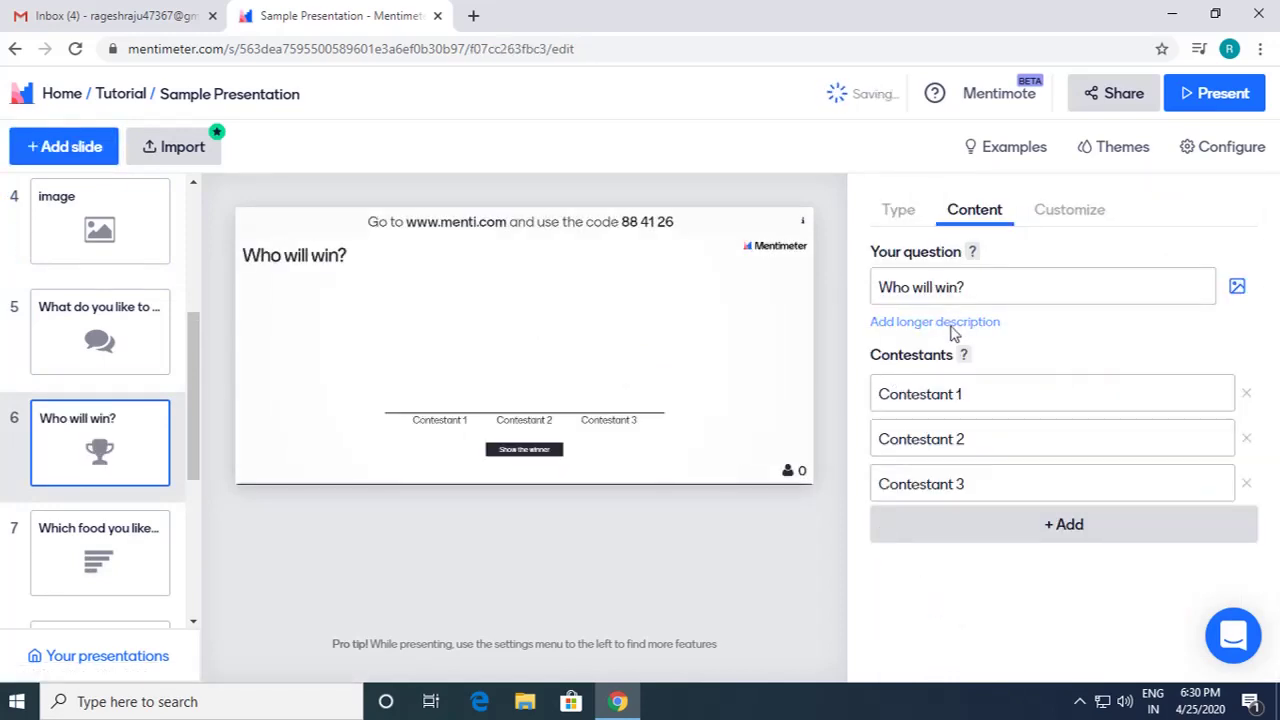
Step: Name the three contestants Person 1, Person 2 and Person 3
{"action": "left_click", "coordinate": [986, 389]}
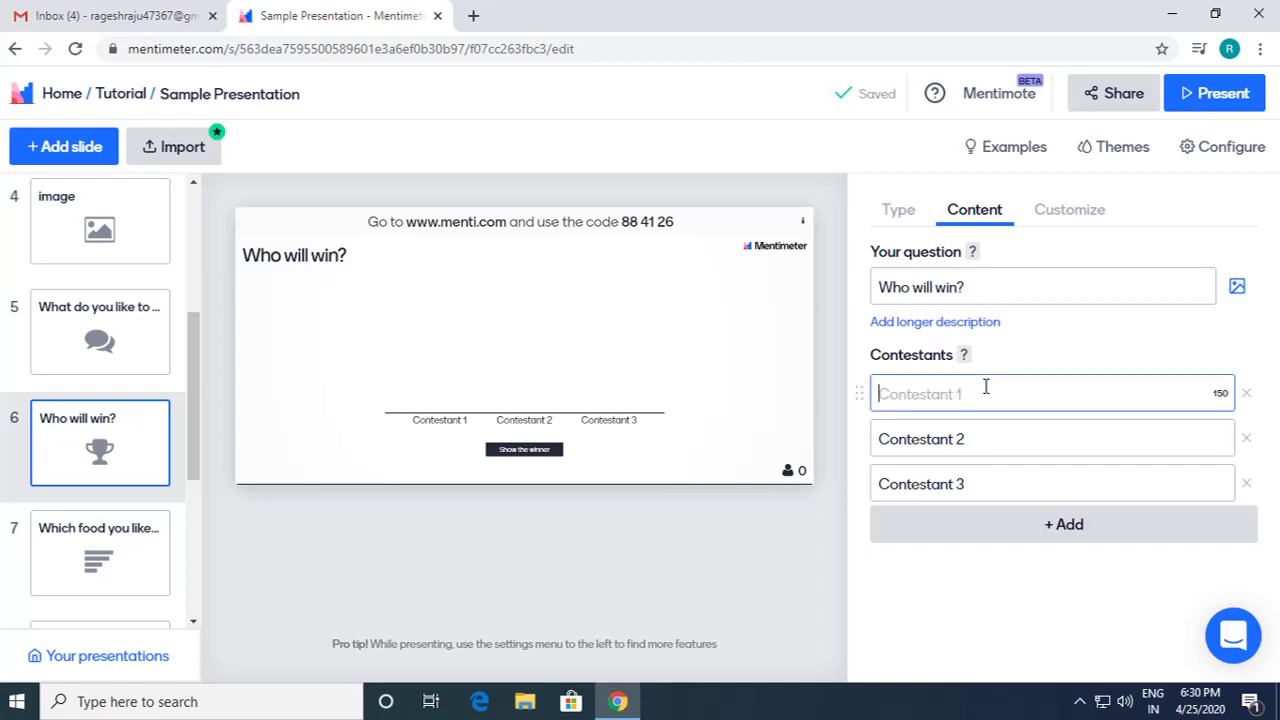
{"action": "type", "text": "Person 1"}
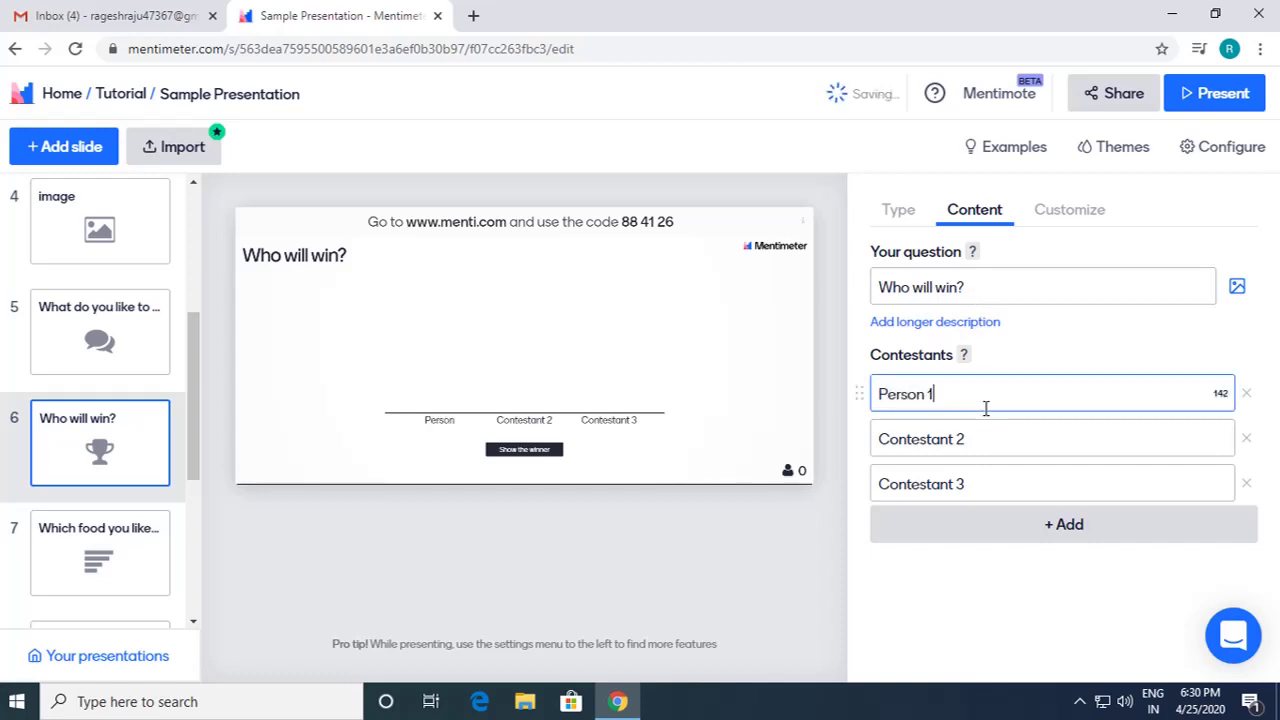
{"action": "left_click", "coordinate": [979, 449]}
{"action": "type", "text": "Pw"}
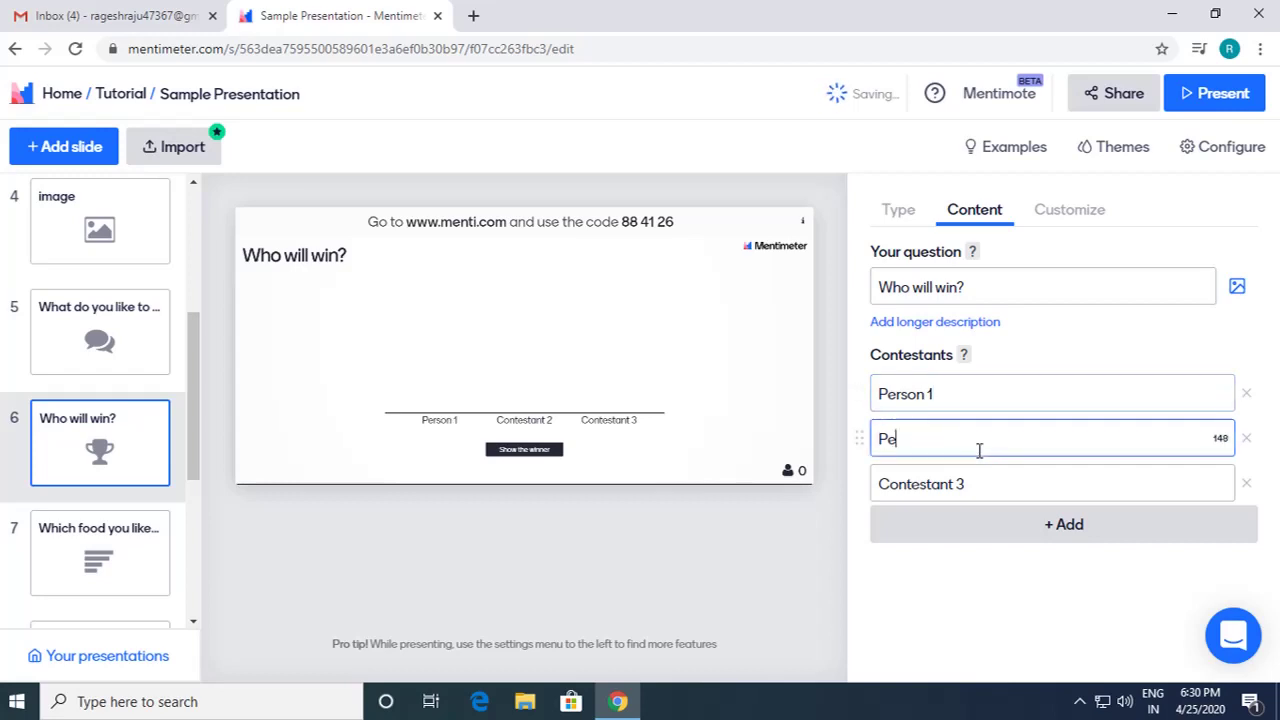
{"action": "type", "text": "rson 2"}
{"action": "left_click", "coordinate": [975, 484]}
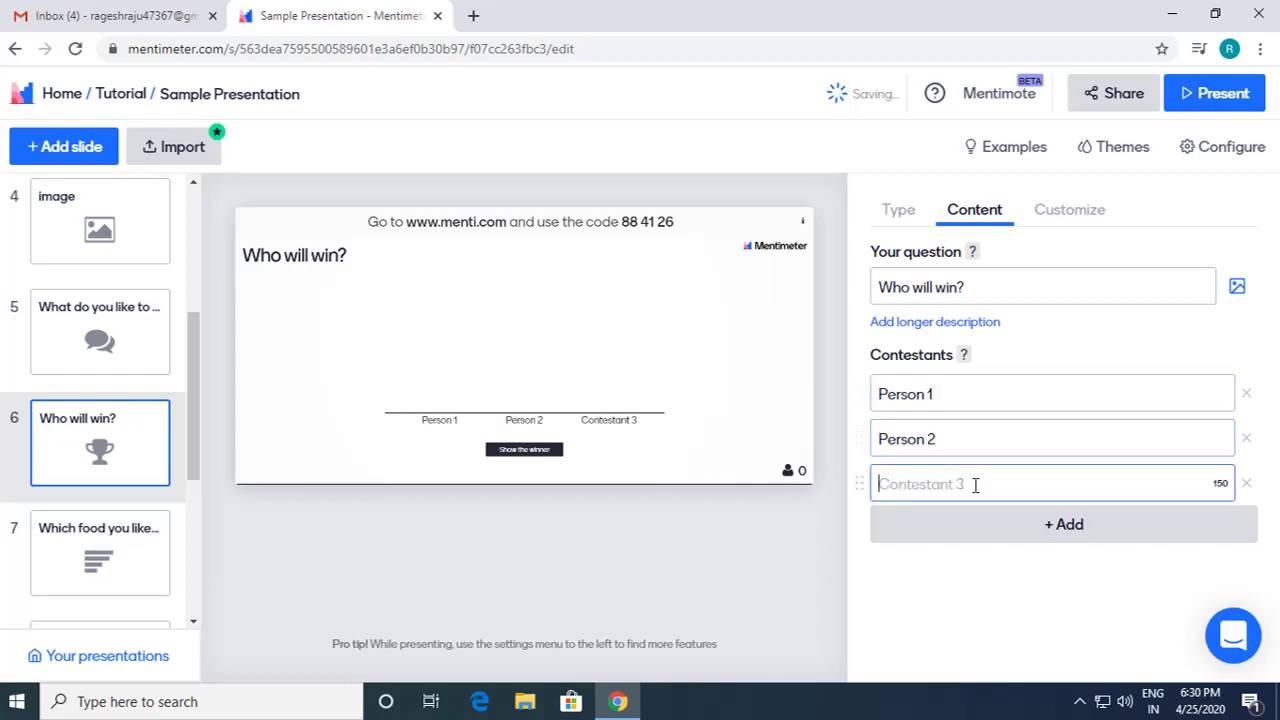
{"action": "type", "text": "Person 3"}
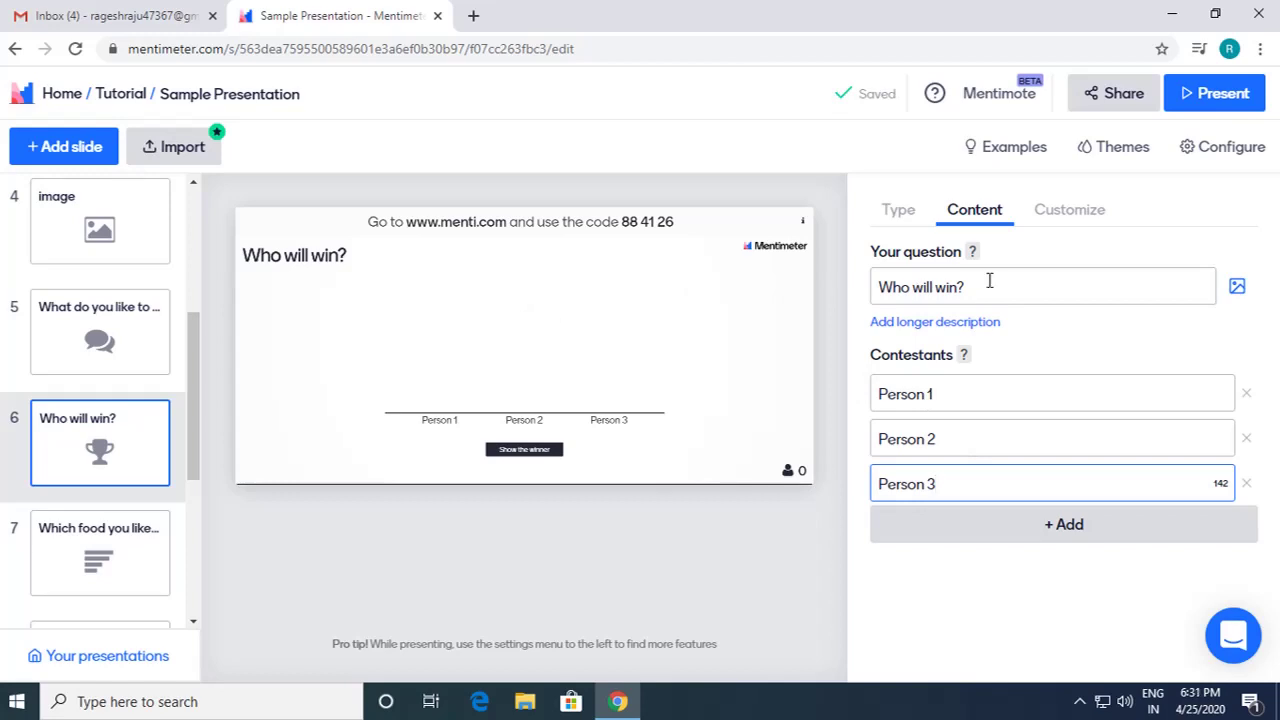
Step: Present the Who will win? slide, submit a vote for Person 2, and reveal the winner
{"action": "left_click", "coordinate": [1193, 97]}
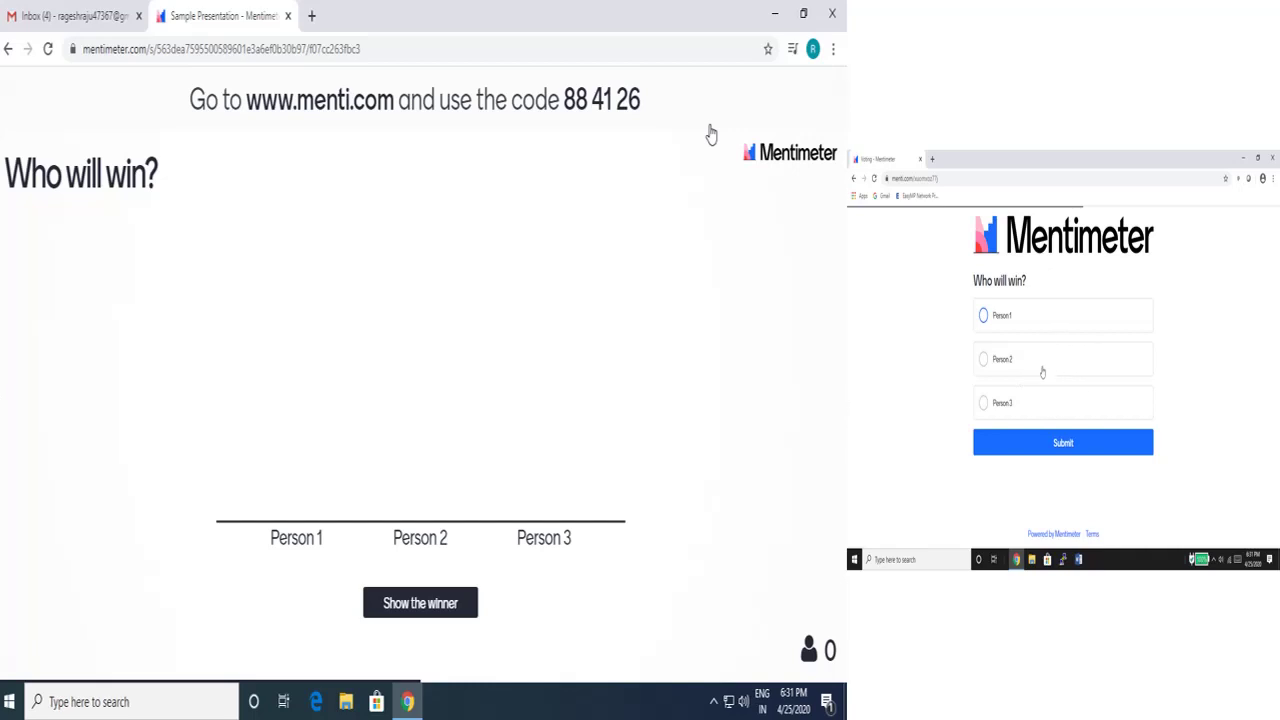
{"action": "left_click", "coordinate": [1042, 372]}
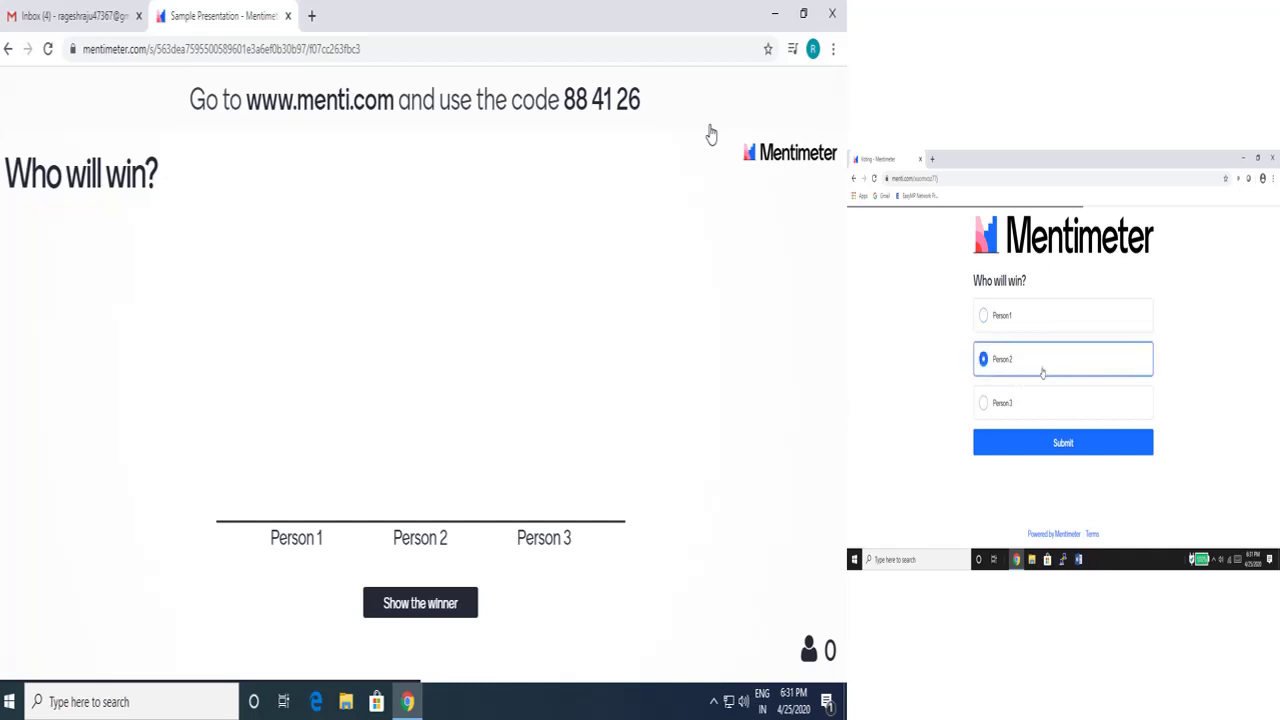
{"action": "left_click", "coordinate": [1075, 446]}
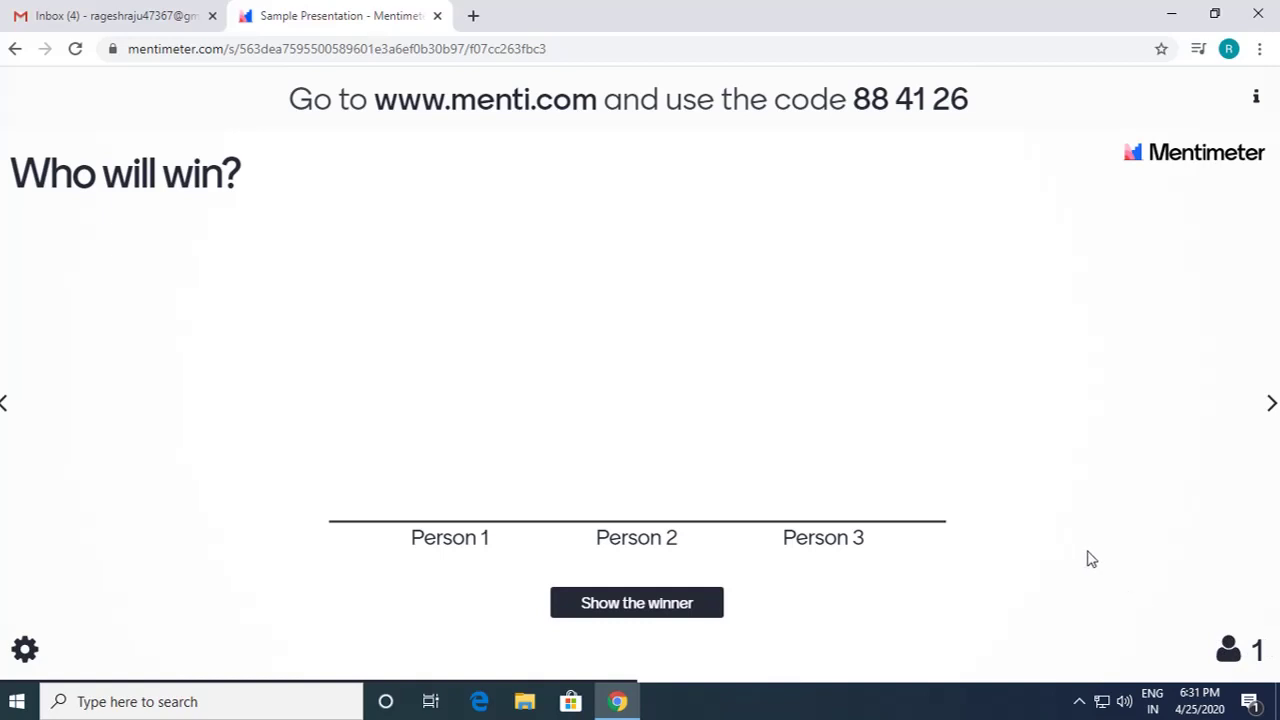
{"action": "left_click", "coordinate": [668, 607]}
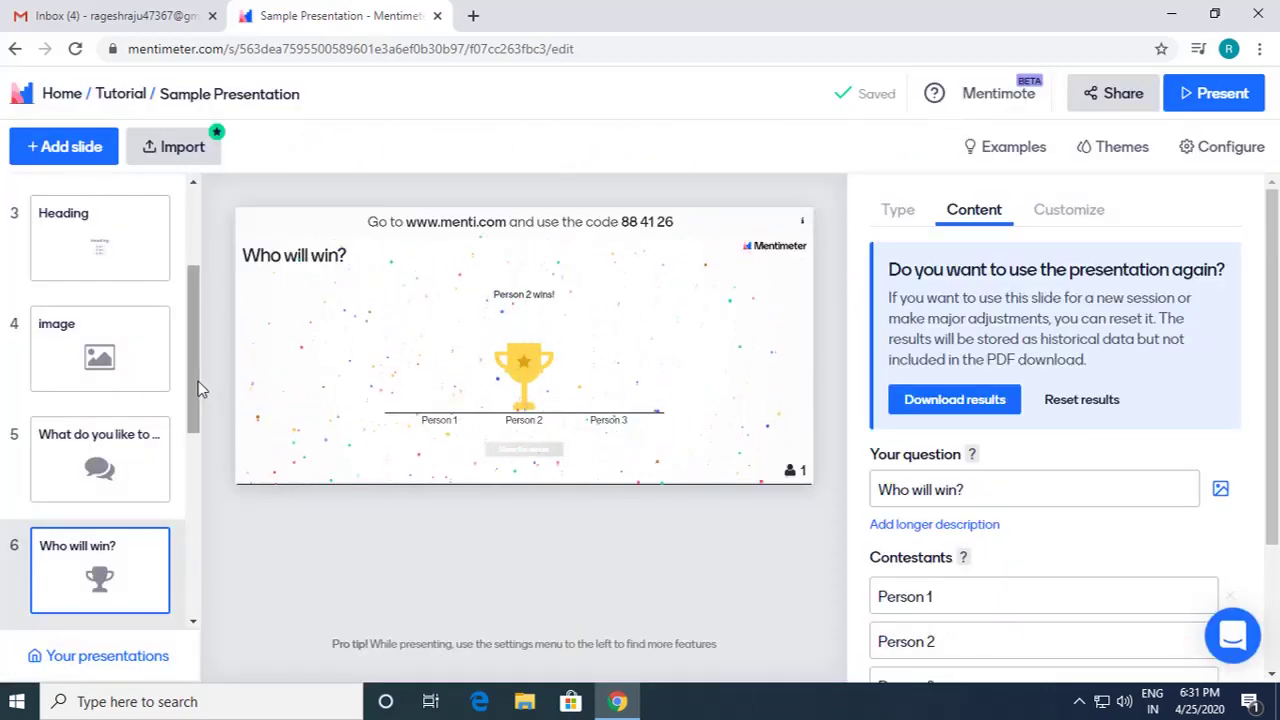
Step: Review Person 2's win in the editor and browse the Type tab's Download and Reset results options
{"action": "left_click_drag", "start_coordinate": [200, 386], "coordinate": [205, 288]}
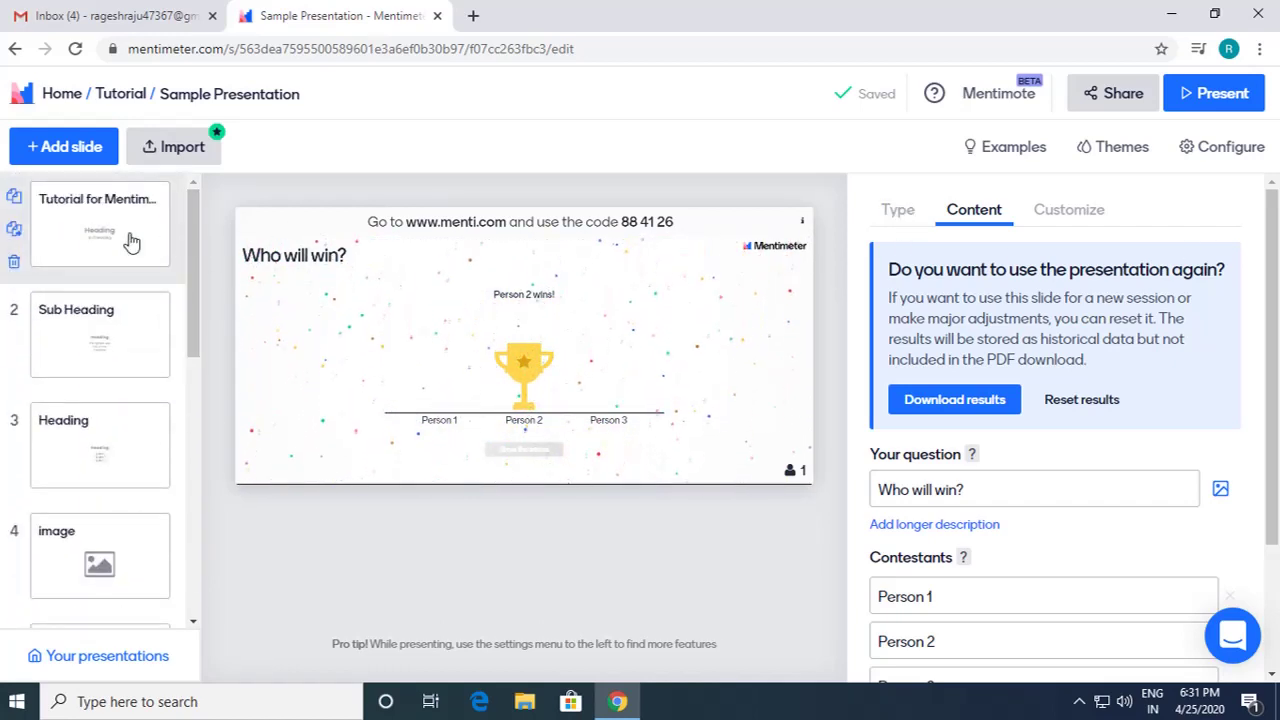
{"action": "left_click", "coordinate": [889, 229]}
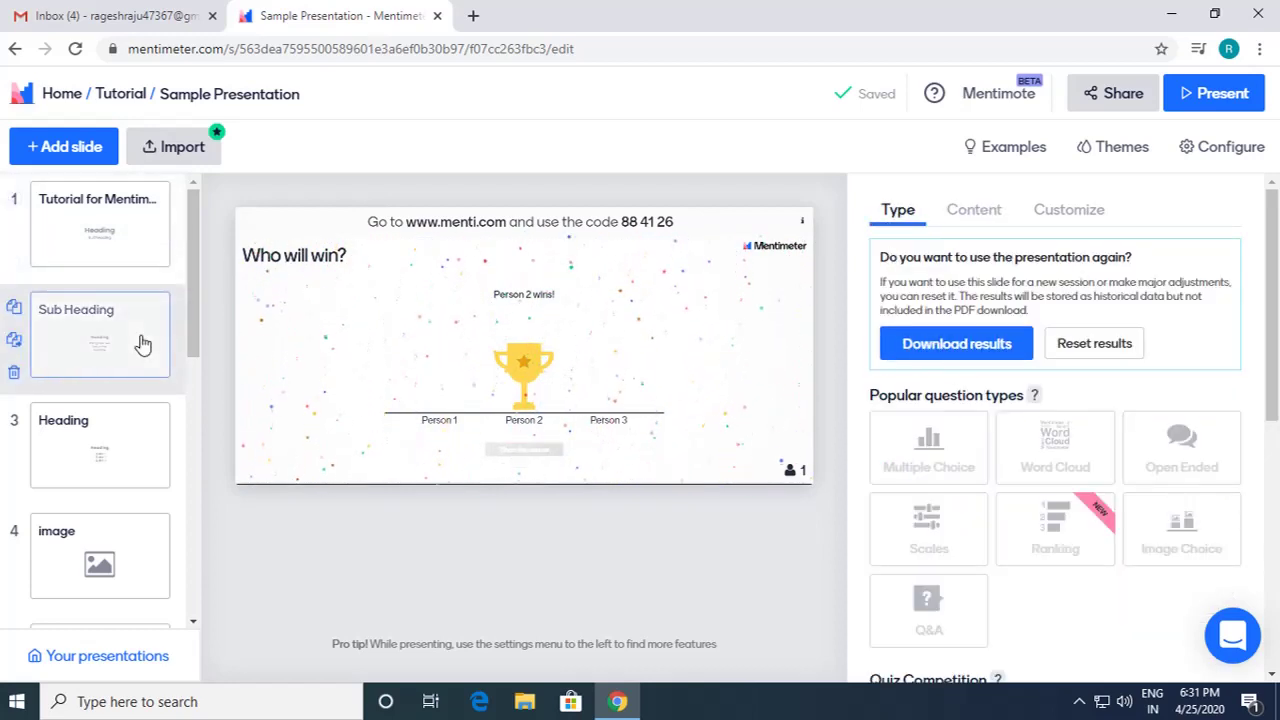
{"action": "scroll", "coordinate": [1017, 526], "scroll_direction": "down", "scroll_amount": 4}
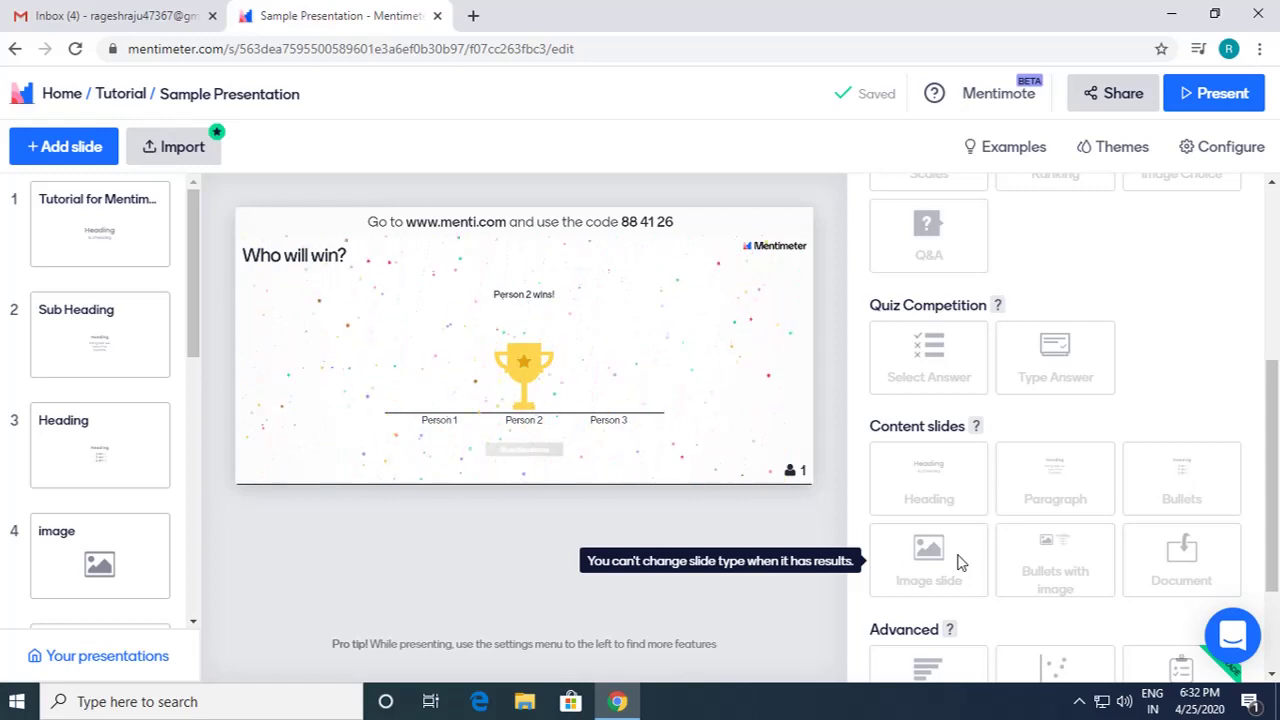
{"action": "scroll", "coordinate": [1166, 386], "scroll_direction": "down", "scroll_amount": 1}
{"action": "scroll", "coordinate": [1166, 386], "scroll_direction": "up", "scroll_amount": 5}
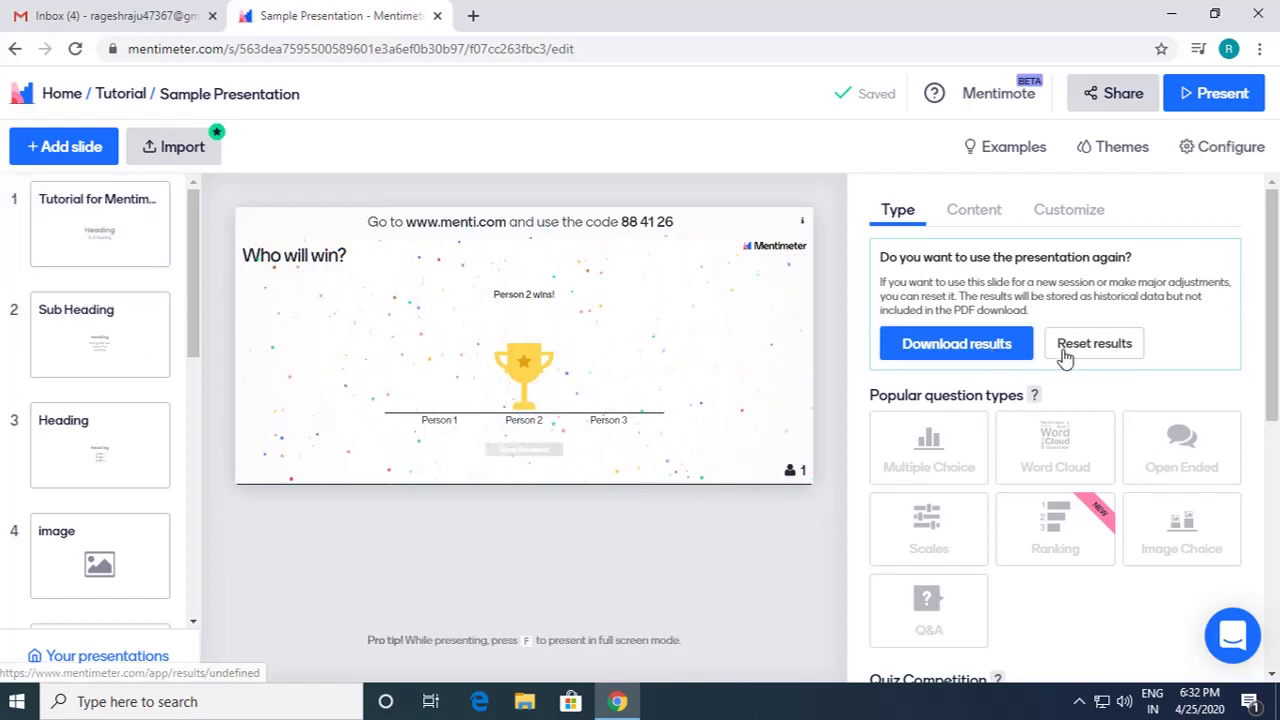
Step: Dismiss the results page load error, reopen Sample Presentation from the Tutorial folder, and retry Download results
{"action": "left_click", "coordinate": [990, 355]}
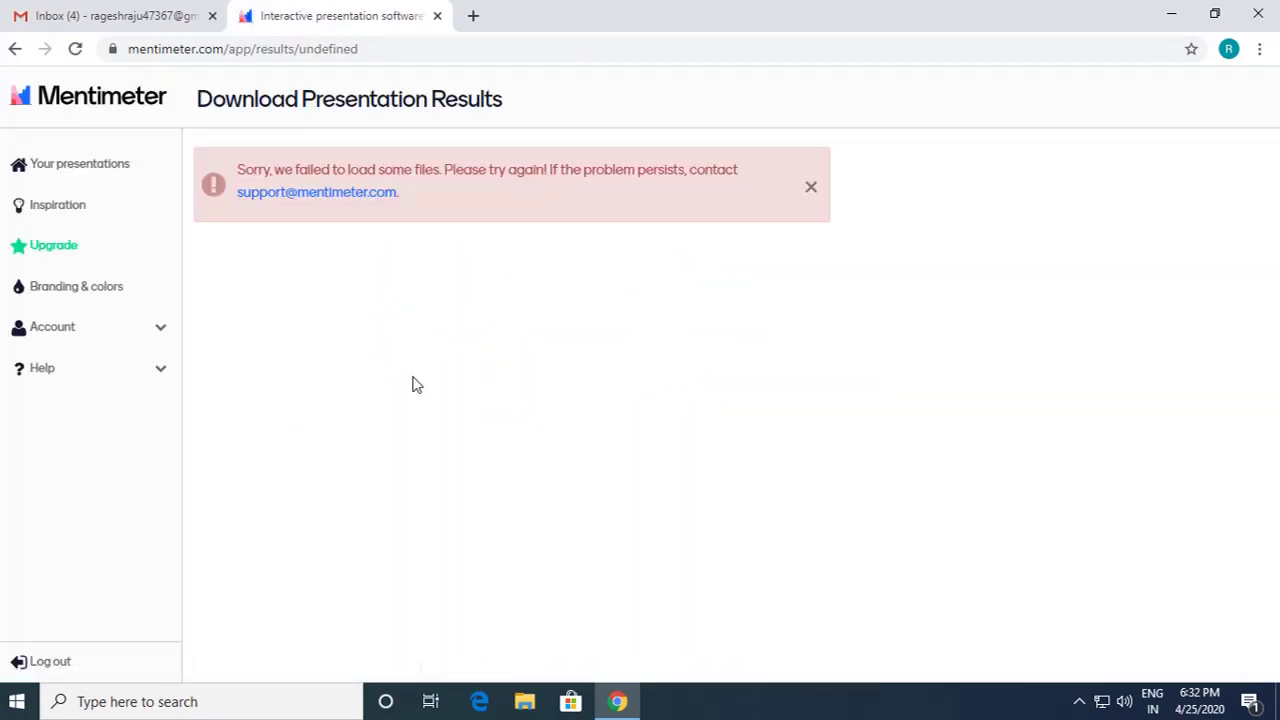
{"action": "left_click", "coordinate": [813, 188]}
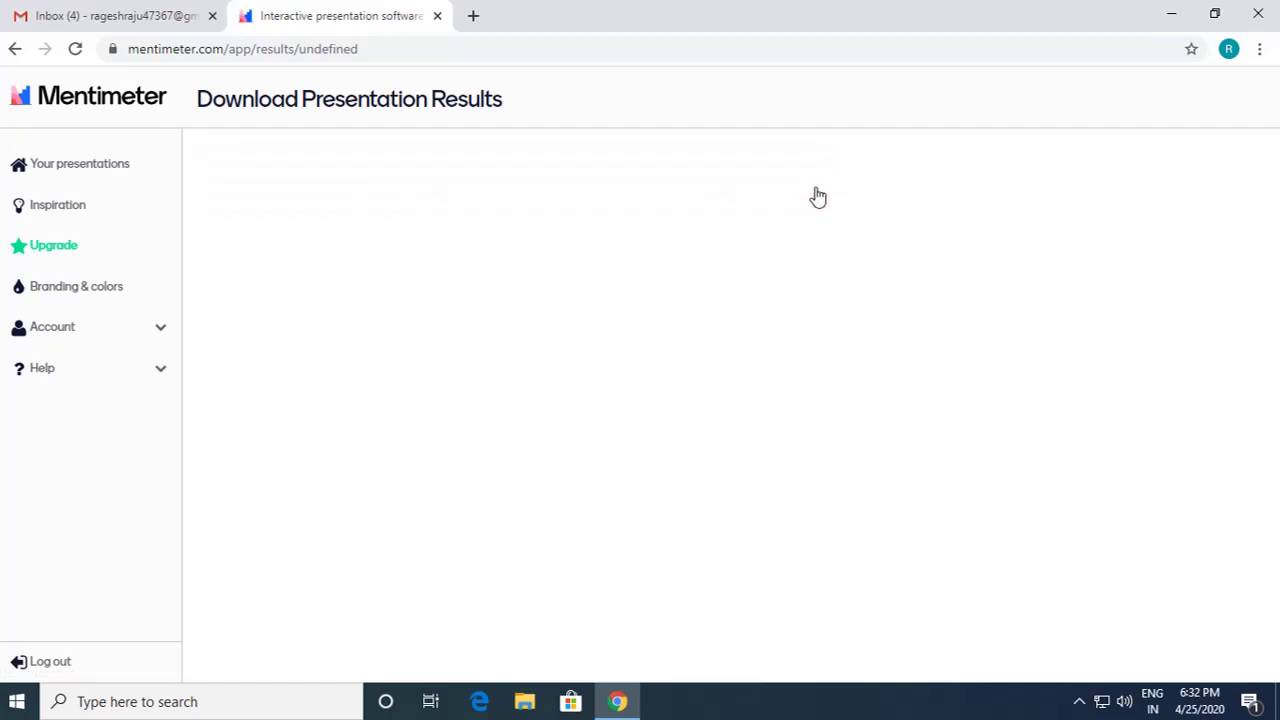
{"action": "left_click", "coordinate": [76, 170]}
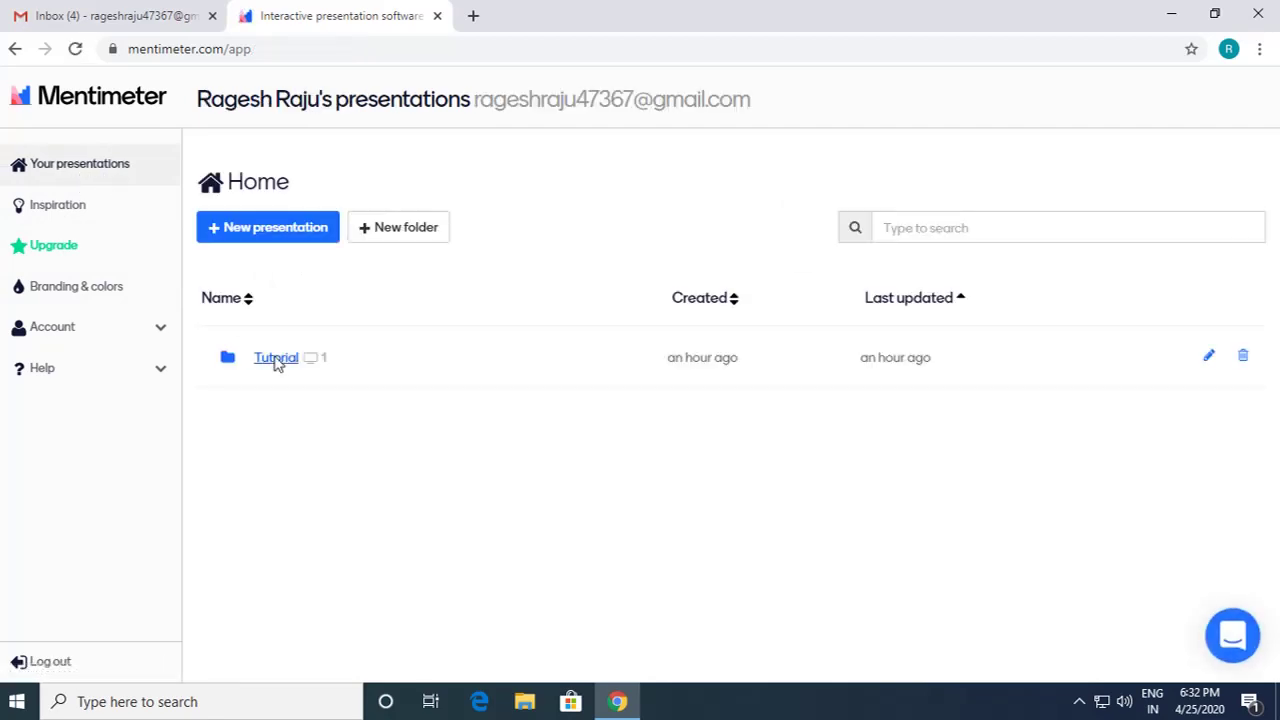
{"action": "left_click", "coordinate": [276, 360]}
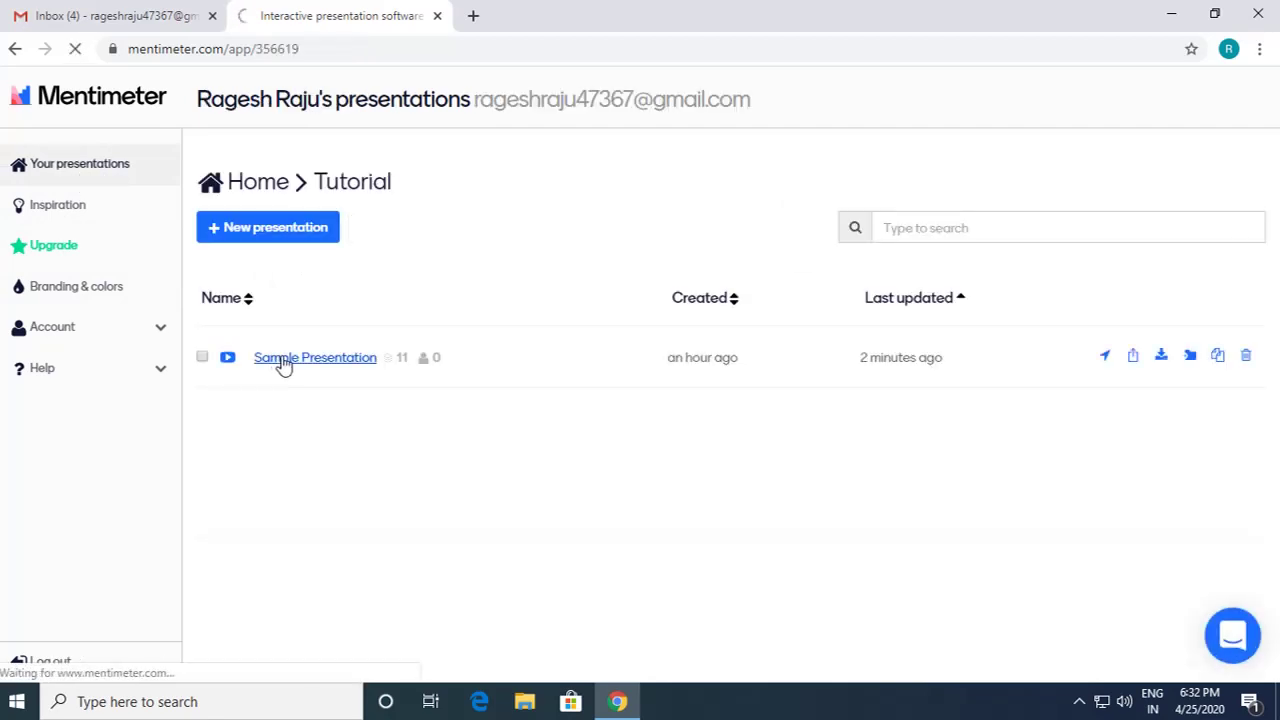
{"action": "left_click", "coordinate": [284, 362]}
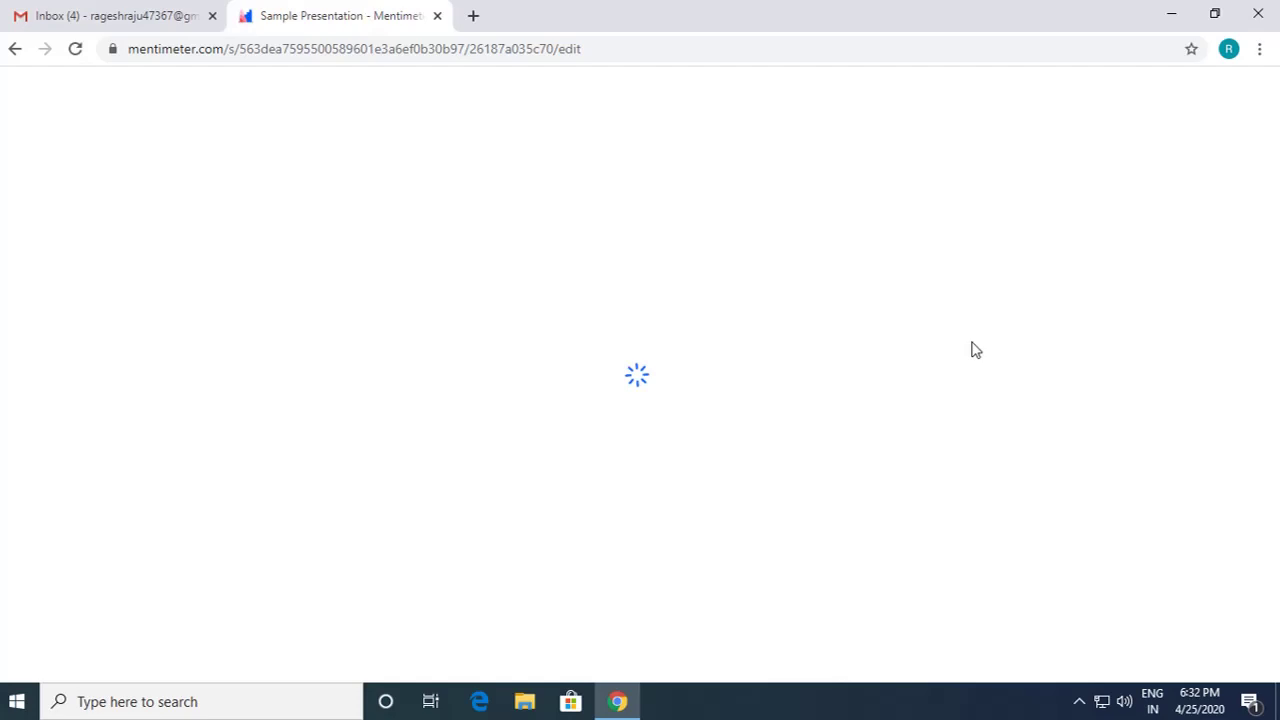
{"action": "left_click", "coordinate": [973, 400]}
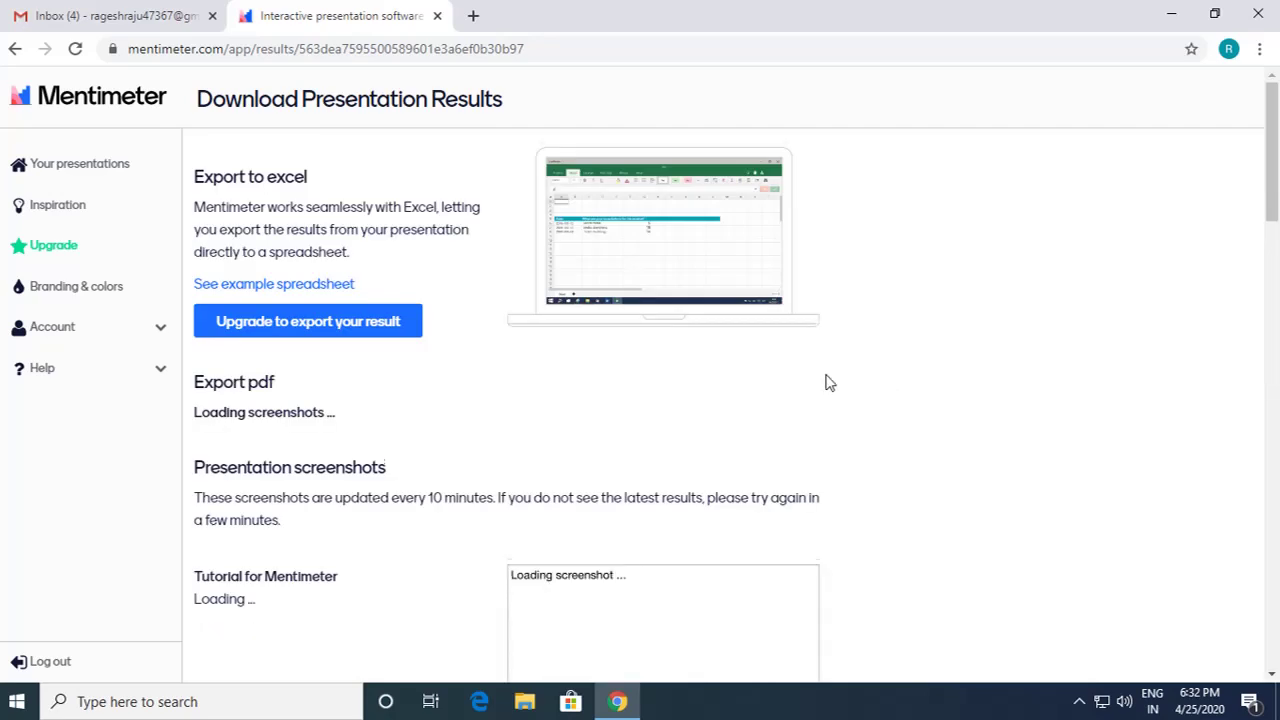
Step: Browse the results screenshots, download the Who will win? slide image, then return to the presentations list
{"action": "scroll", "coordinate": [810, 376], "scroll_direction": "down", "scroll_amount": 1}
{"action": "scroll", "coordinate": [790, 371], "scroll_direction": "up", "scroll_amount": 1}
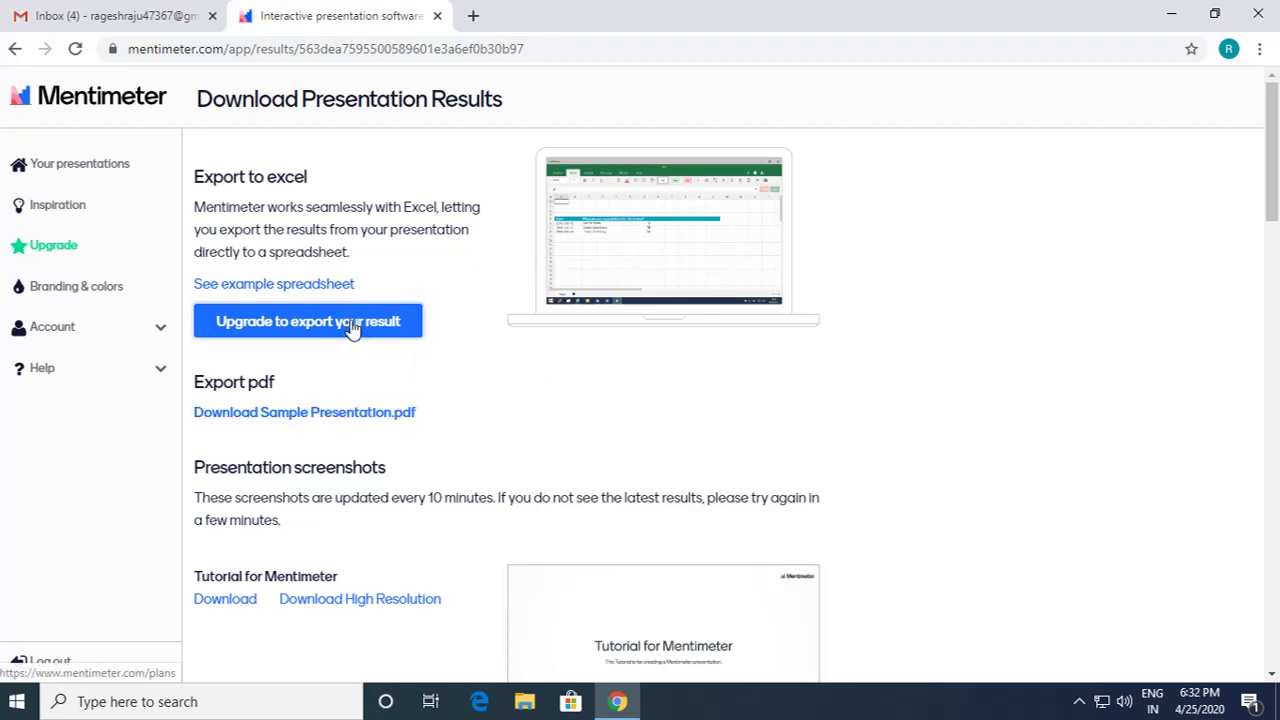
{"action": "scroll", "coordinate": [420, 380], "scroll_direction": "down", "scroll_amount": 2}
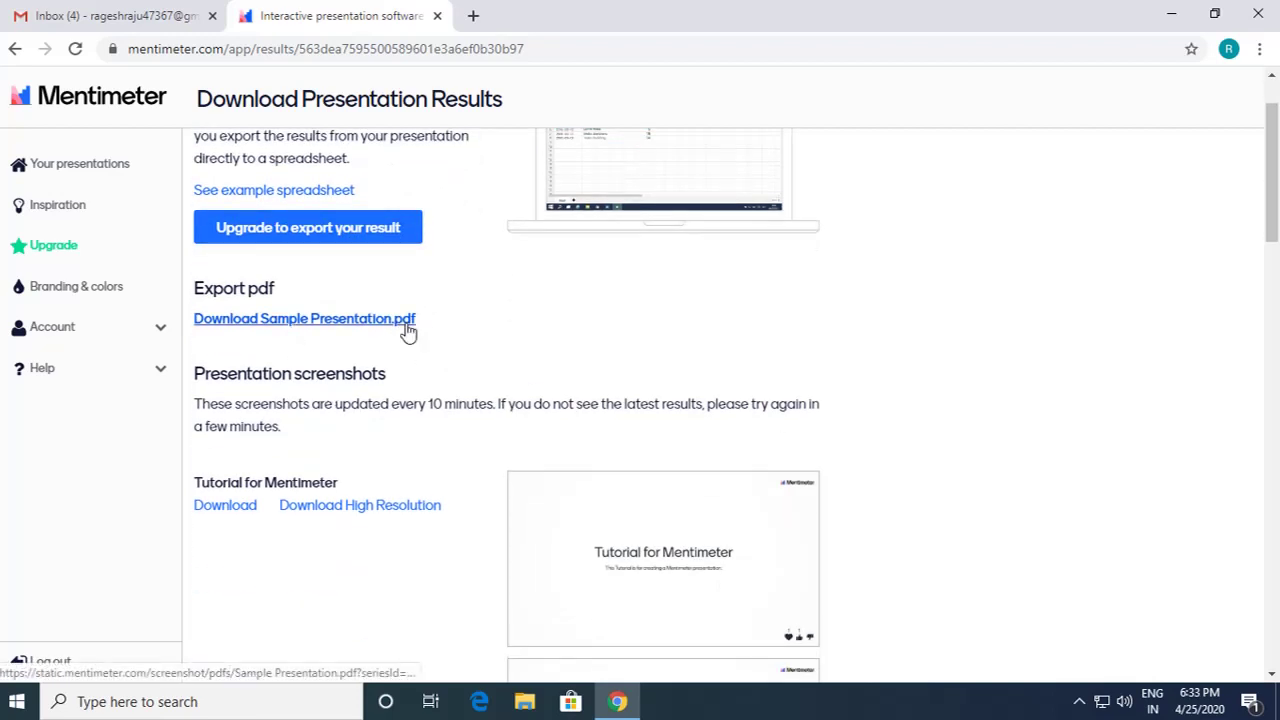
{"action": "scroll", "coordinate": [420, 330], "scroll_direction": "down", "scroll_amount": 6}
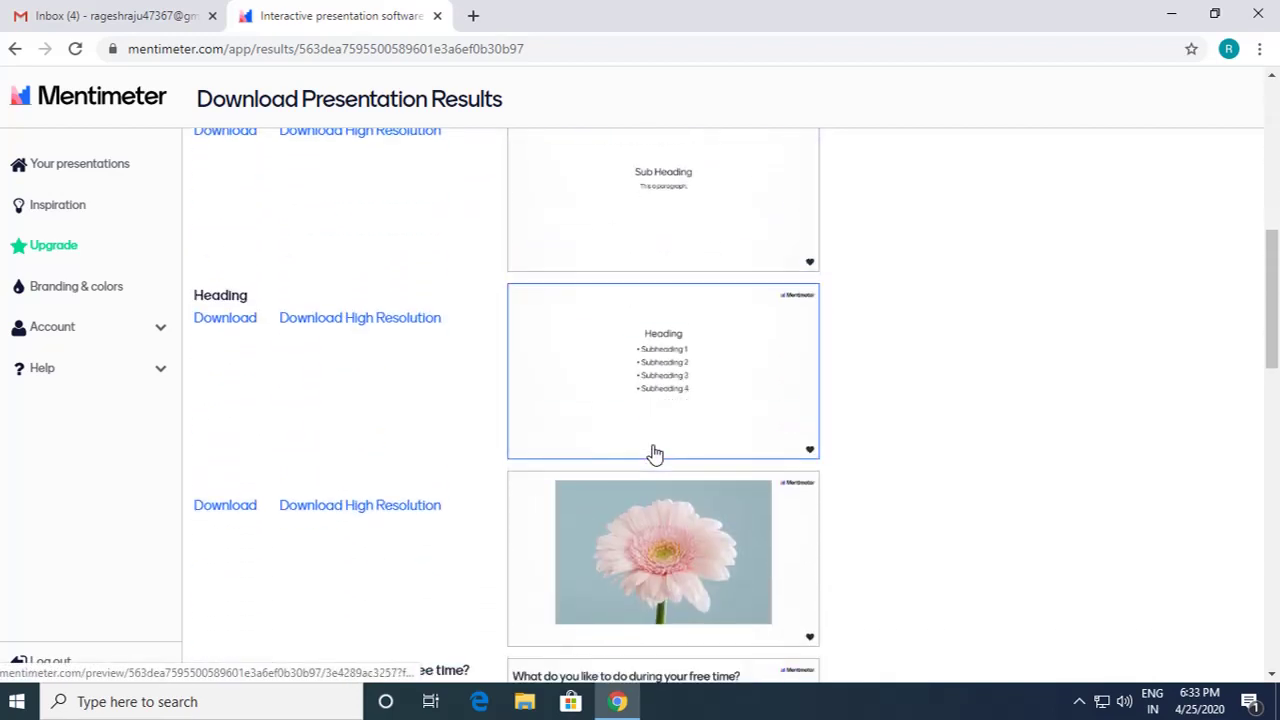
{"action": "scroll", "coordinate": [655, 455], "scroll_direction": "down", "scroll_amount": 12}
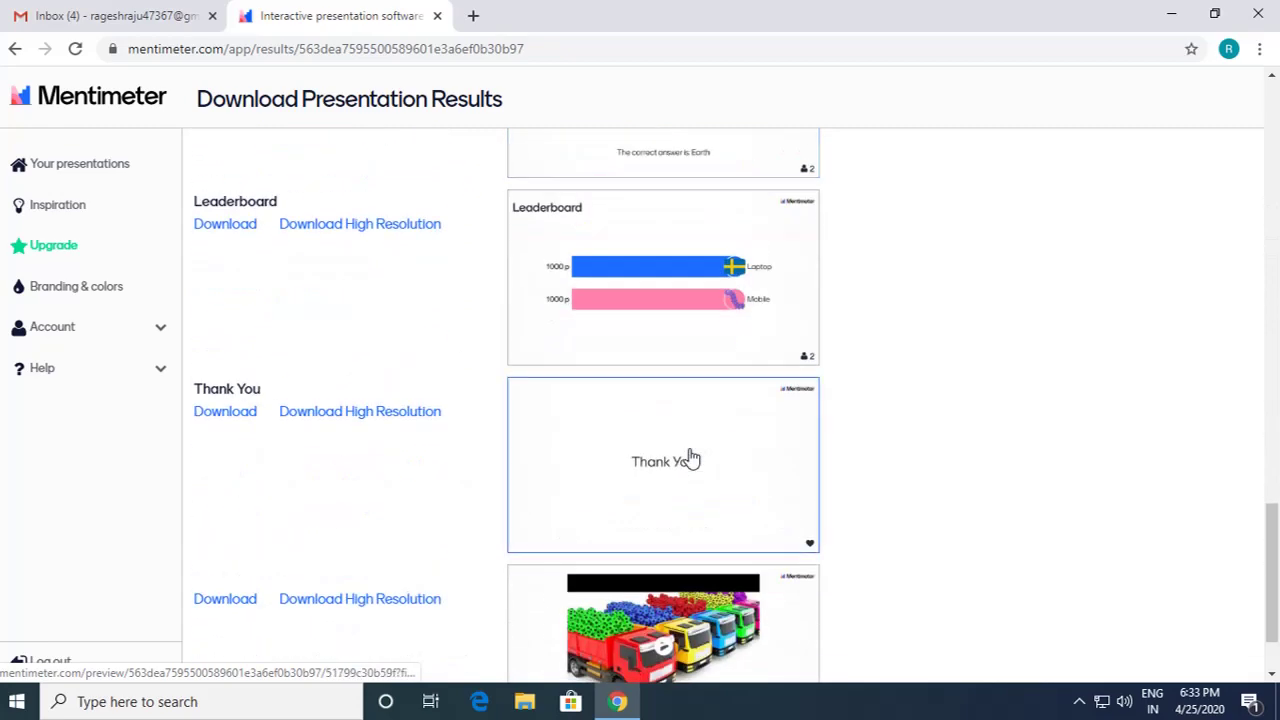
{"action": "scroll", "coordinate": [690, 458], "scroll_direction": "up", "scroll_amount": 7}
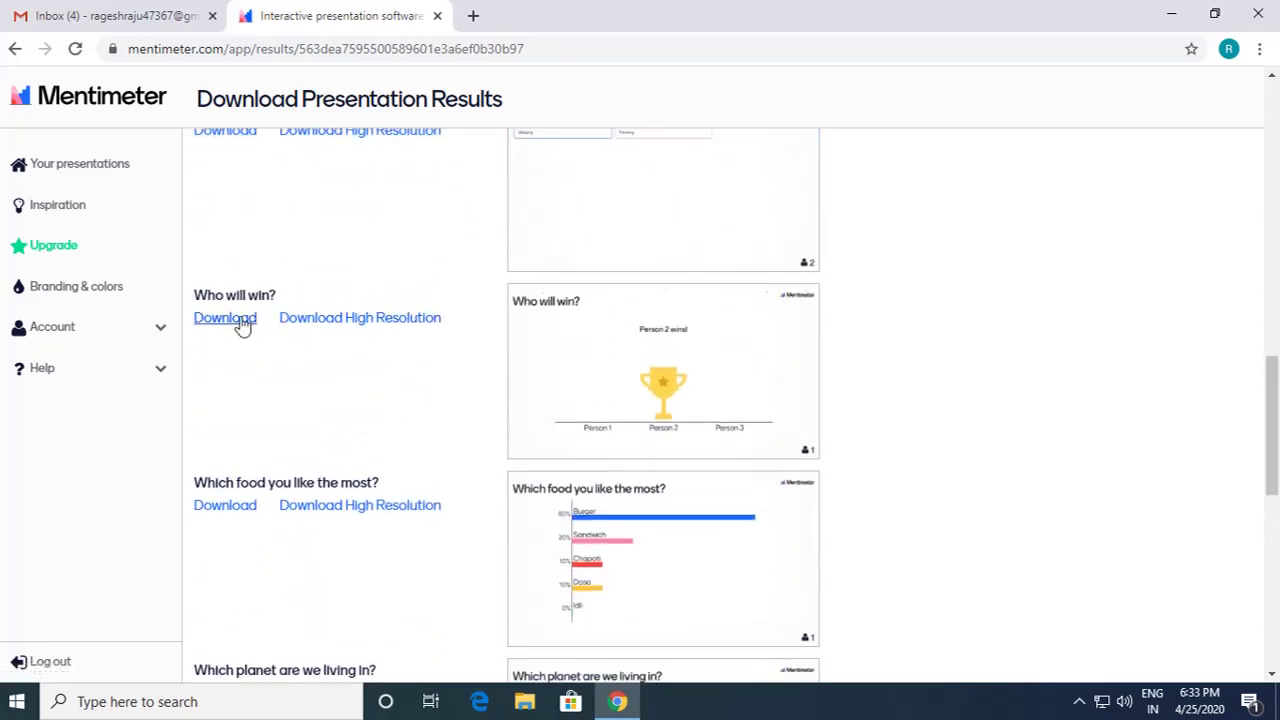
{"action": "left_click", "coordinate": [226, 318]}
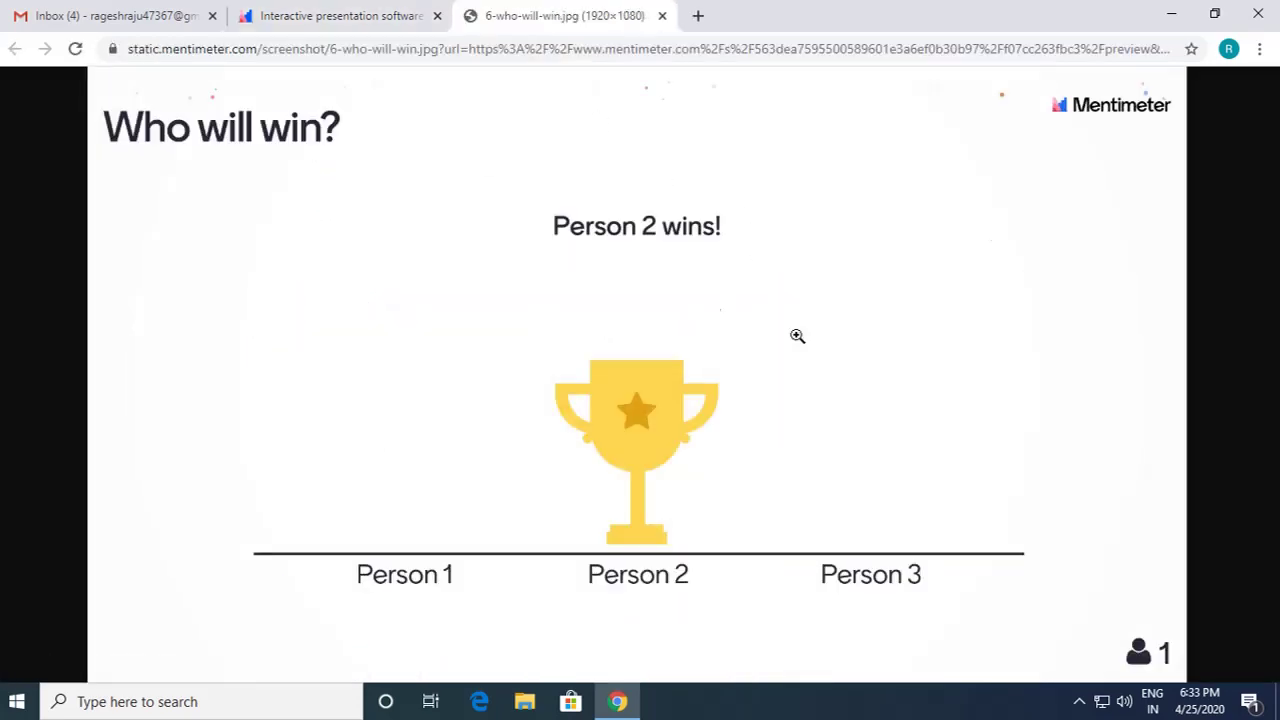
{"action": "left_click", "coordinate": [663, 16]}
{"action": "scroll", "coordinate": [440, 354], "scroll_direction": "up", "scroll_amount": 8}
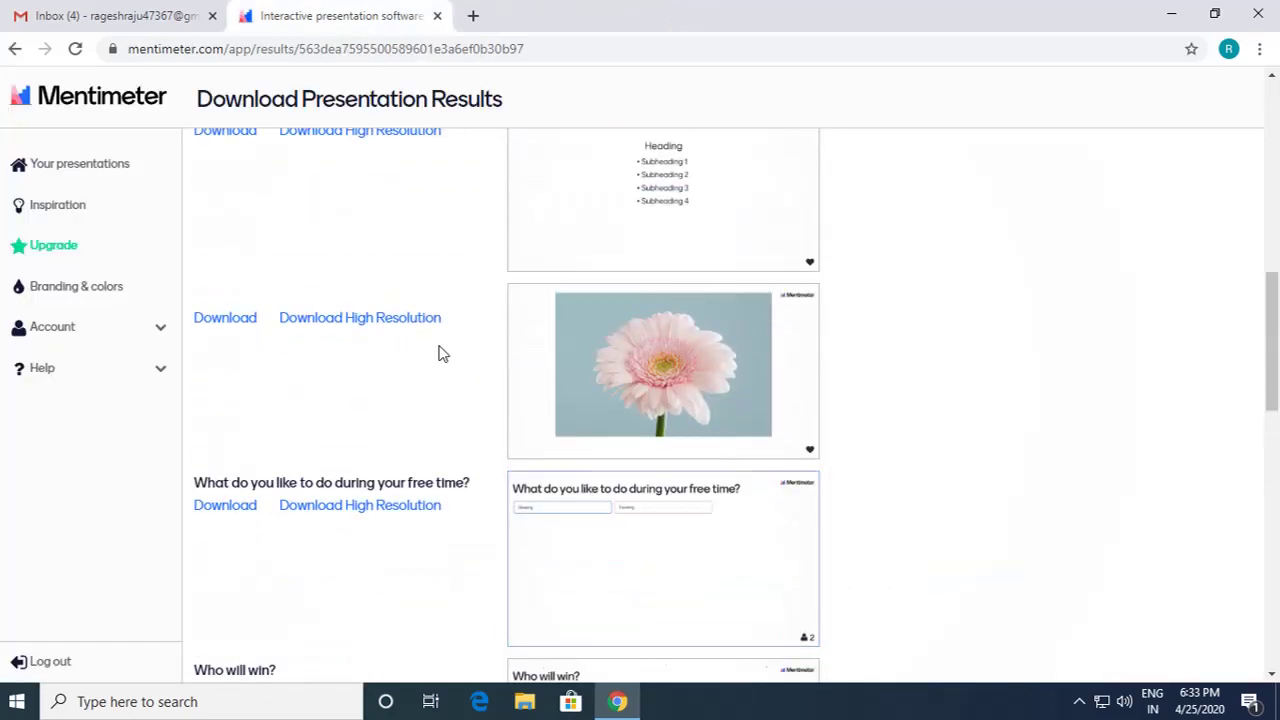
{"action": "scroll", "coordinate": [440, 352], "scroll_direction": "up", "scroll_amount": 5}
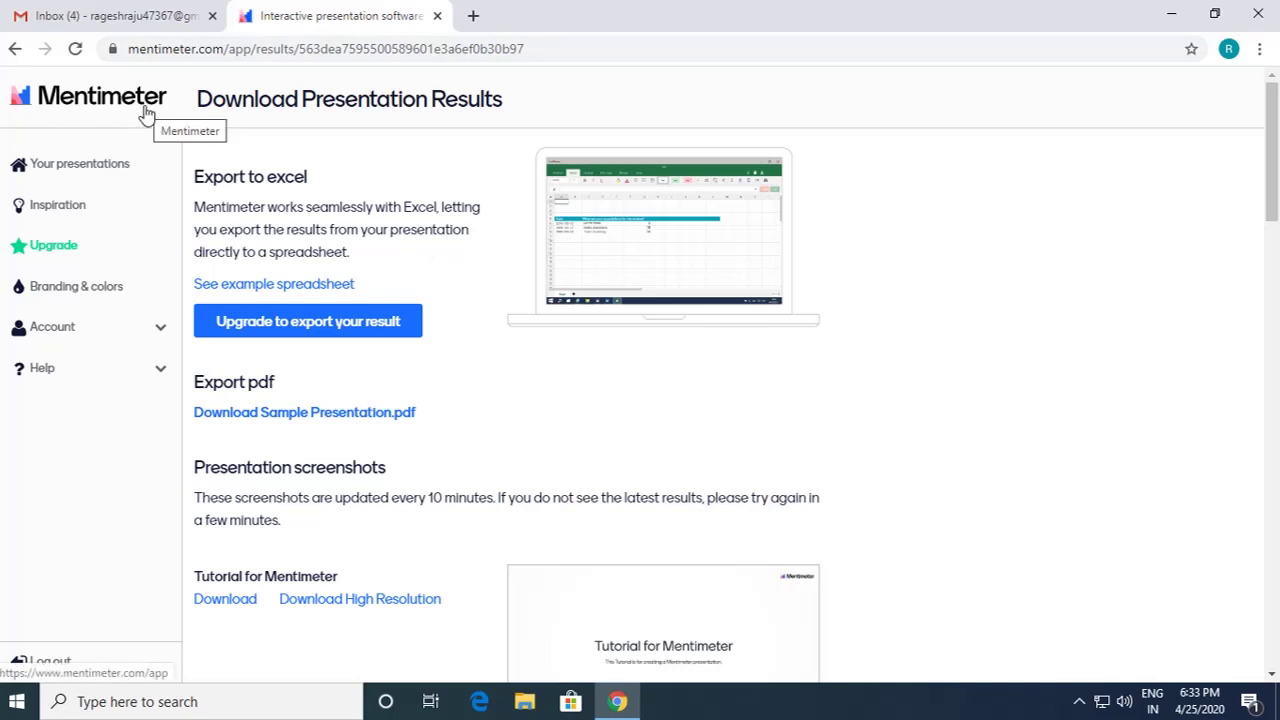
{"action": "left_click", "coordinate": [88, 170]}
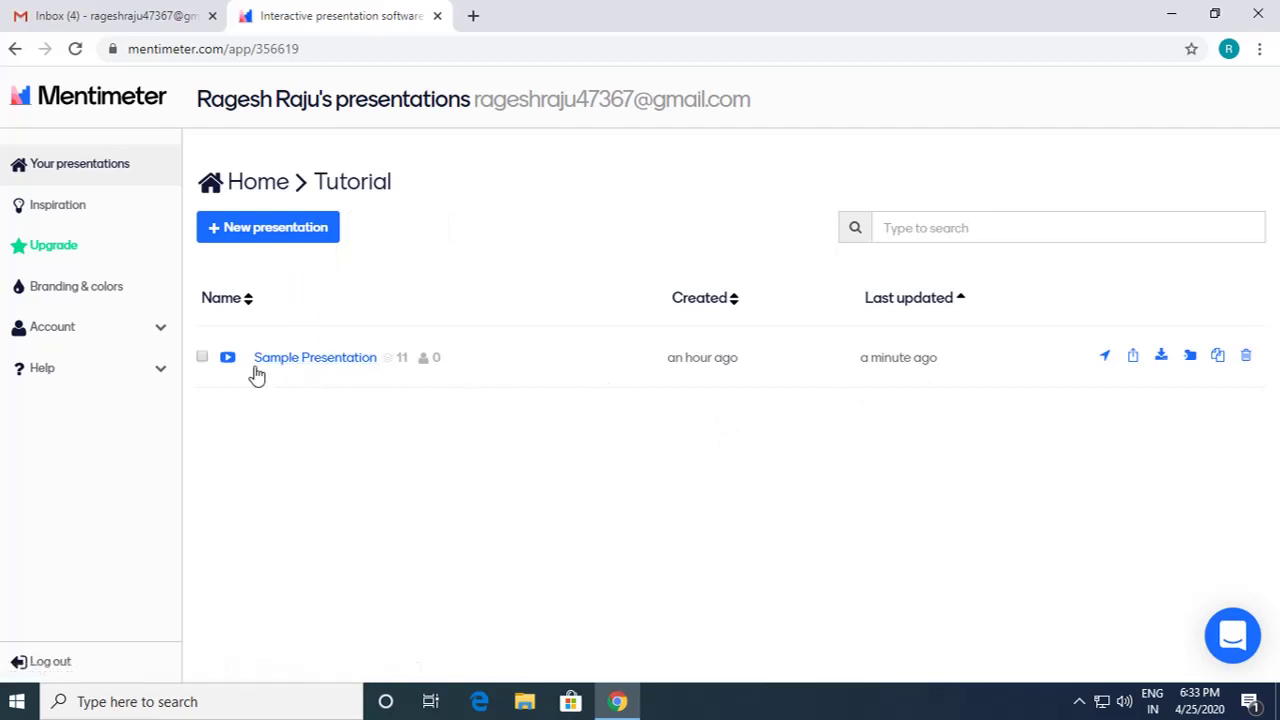
Step: Reopen Sample Presentation, then return to the Tutorial folder listing via the breadcrumb
{"action": "left_click", "coordinate": [229, 360]}
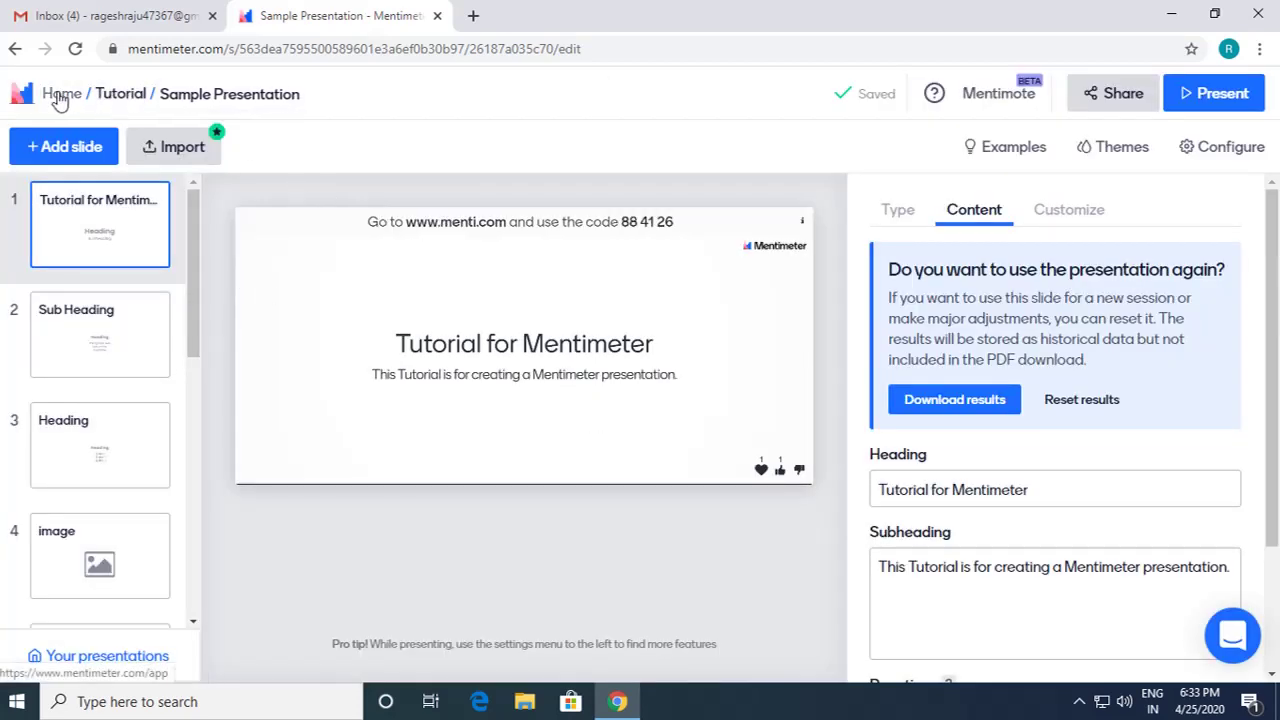
{"action": "left_click", "coordinate": [111, 97]}
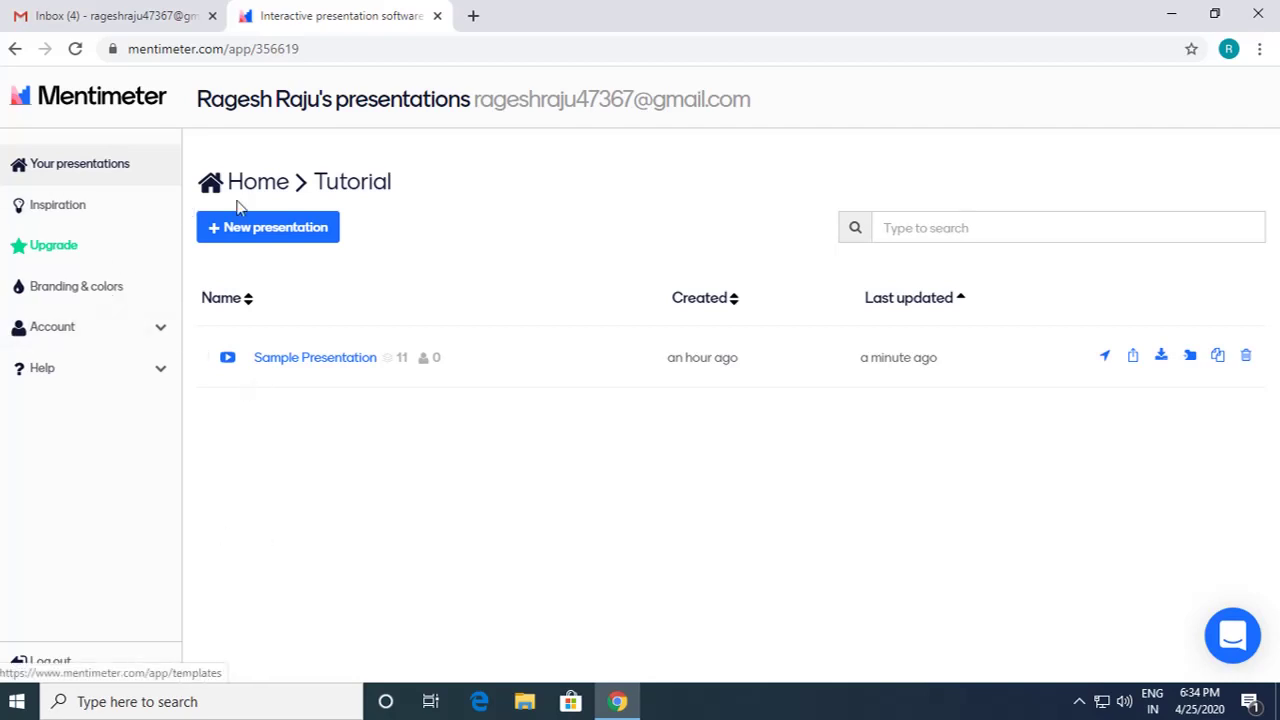
Step: Log out of the account and browse the public mentimeter.com homepage
{"action": "left_click", "coordinate": [43, 666]}
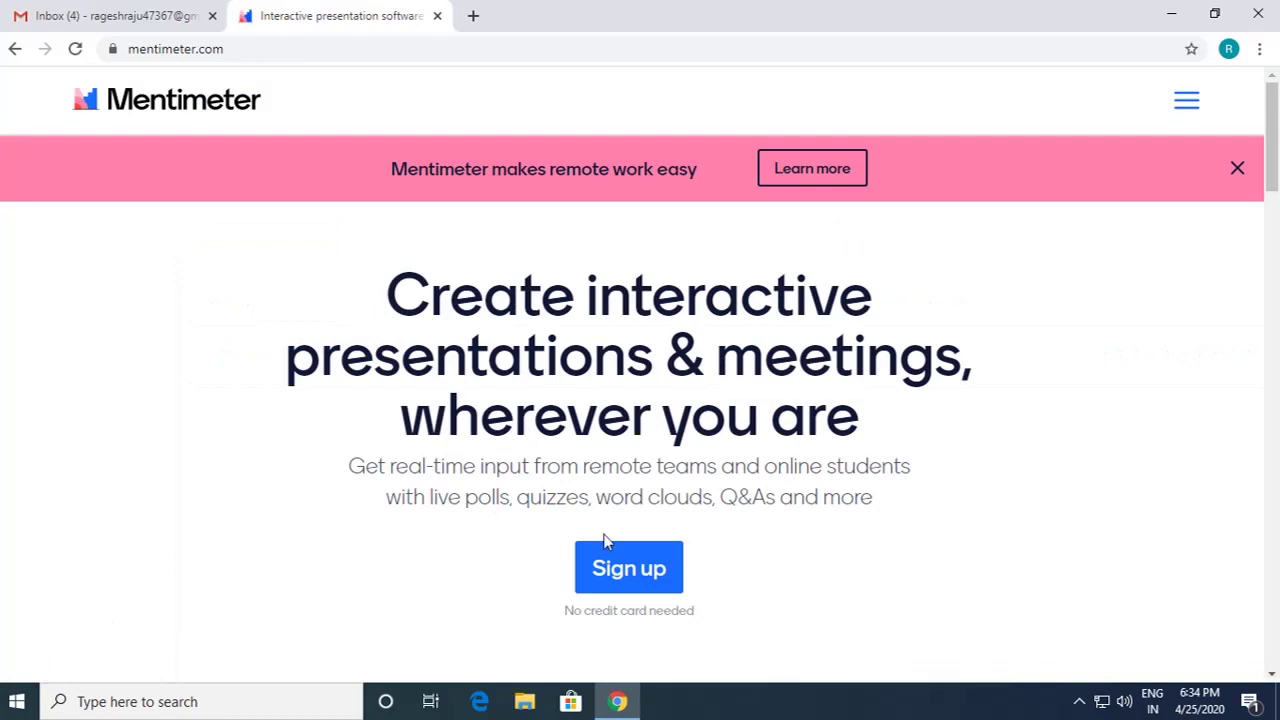
{"action": "scroll", "coordinate": [514, 508], "scroll_direction": "down", "scroll_amount": 5}
{"action": "scroll", "coordinate": [514, 508], "scroll_direction": "up", "scroll_amount": 5}
{"action": "scroll", "coordinate": [514, 508], "scroll_direction": "down", "scroll_amount": 5}
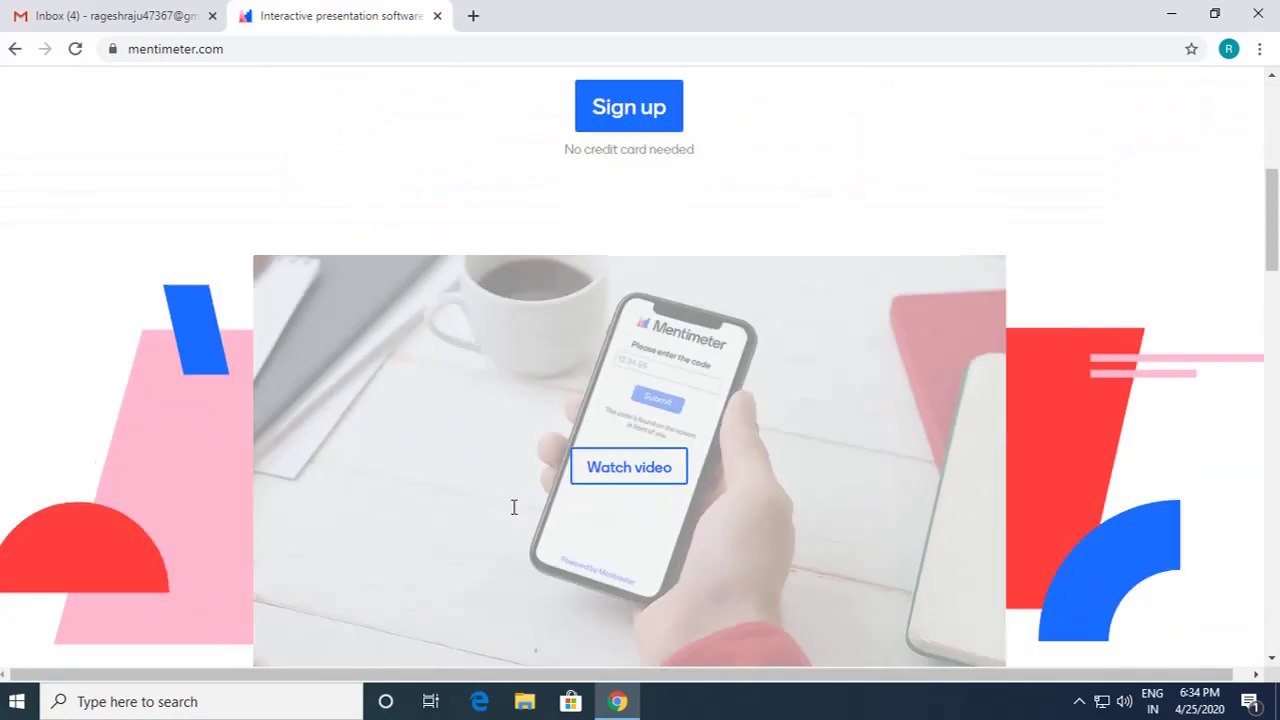
{"action": "scroll", "coordinate": [514, 508], "scroll_direction": "up", "scroll_amount": 5}
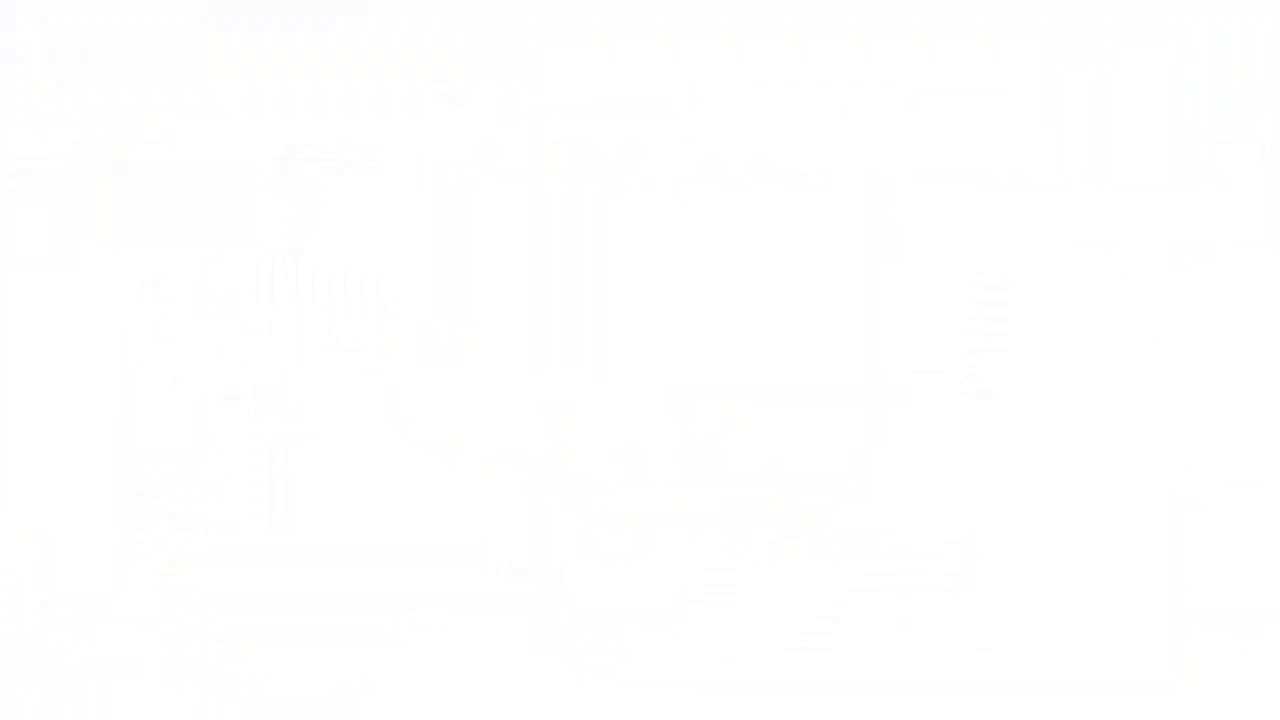